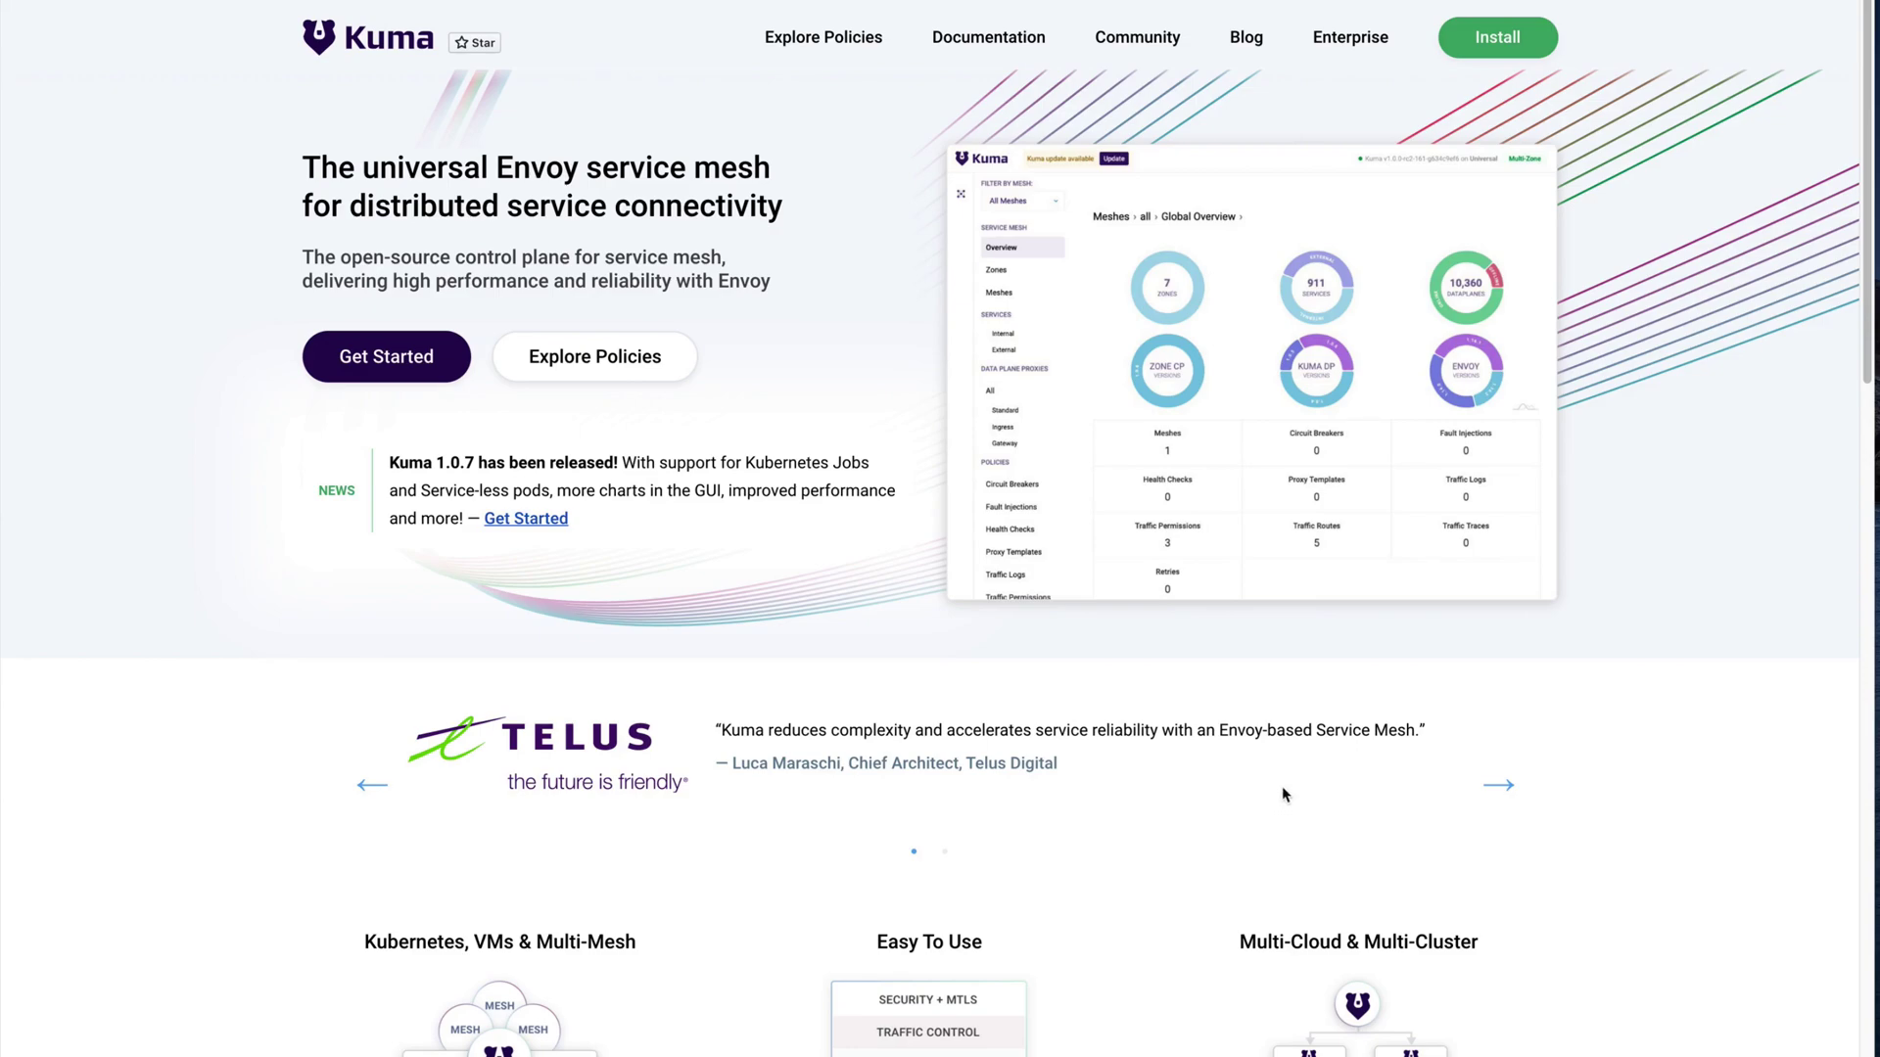
Open the Install Kuma page listing the platforms supported by version 1.0.7.
left_click(1498, 42)
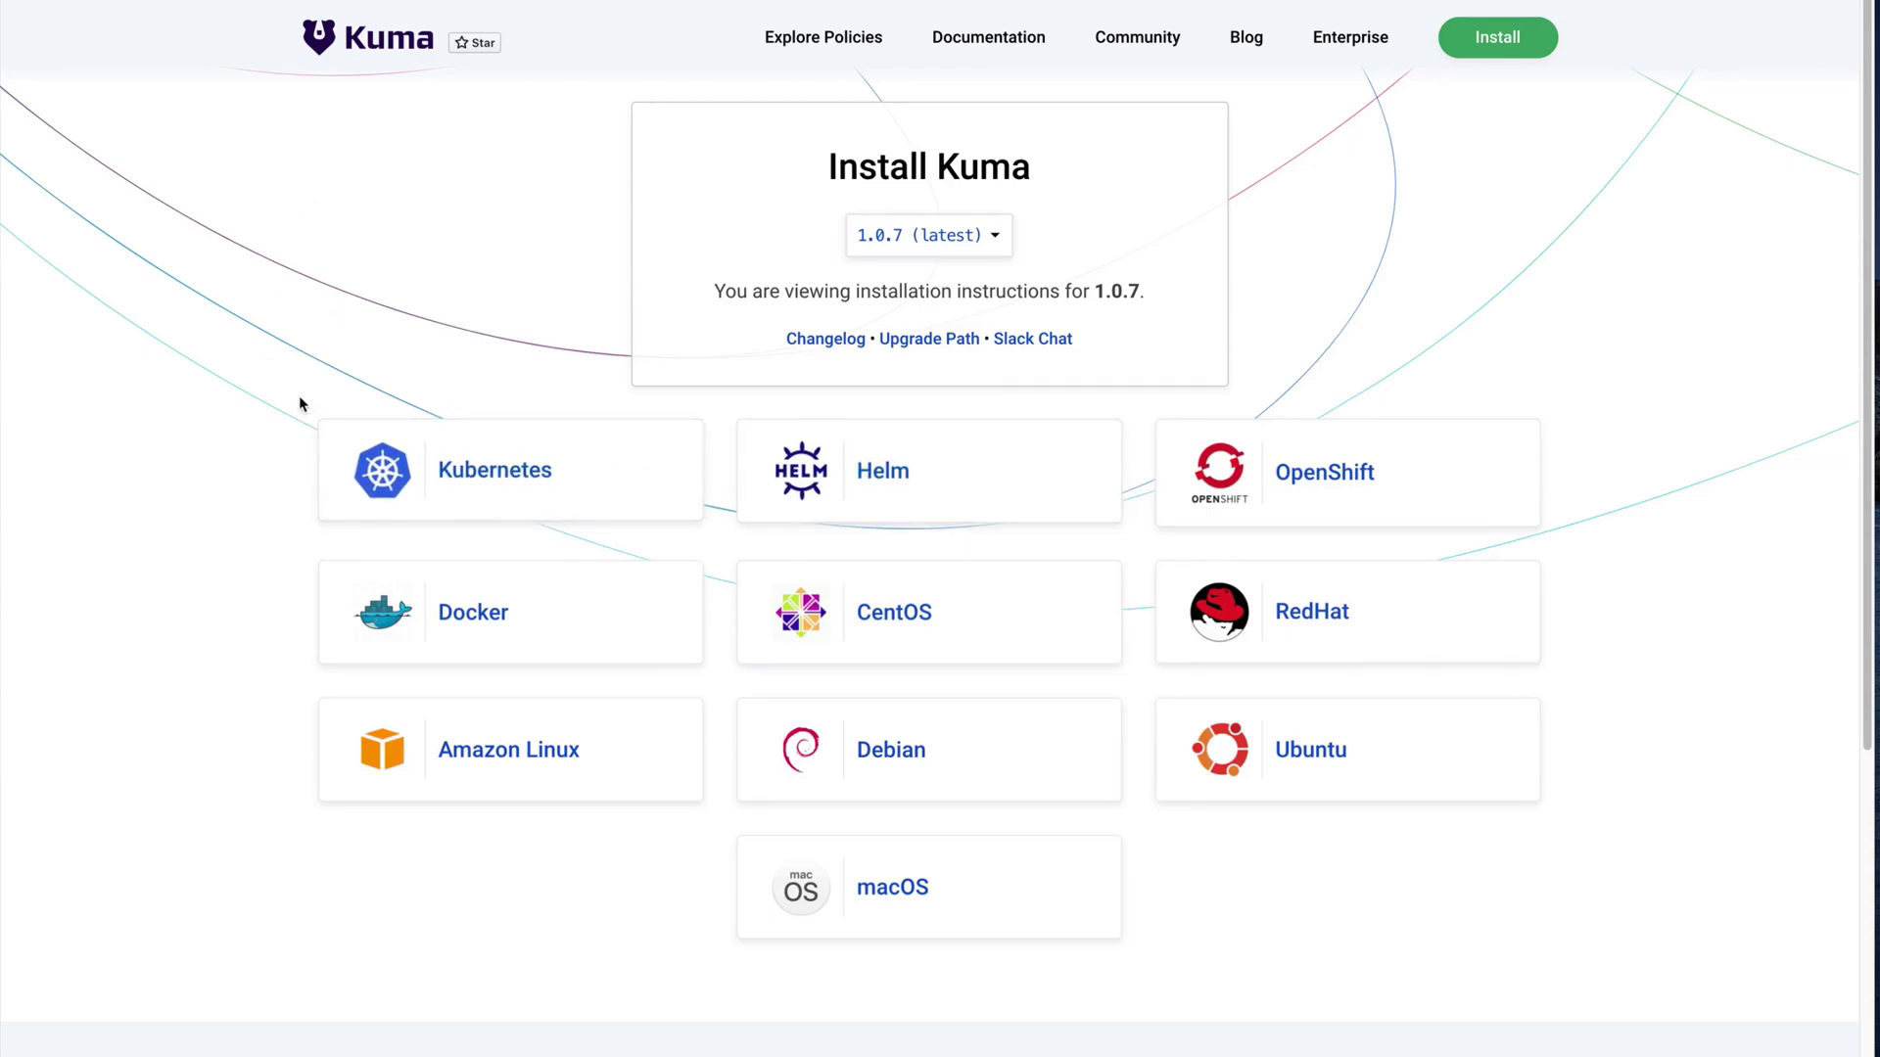
Go from the Install page to the macOS guide and bring its curl installer script into view.
left_click(354, 41)
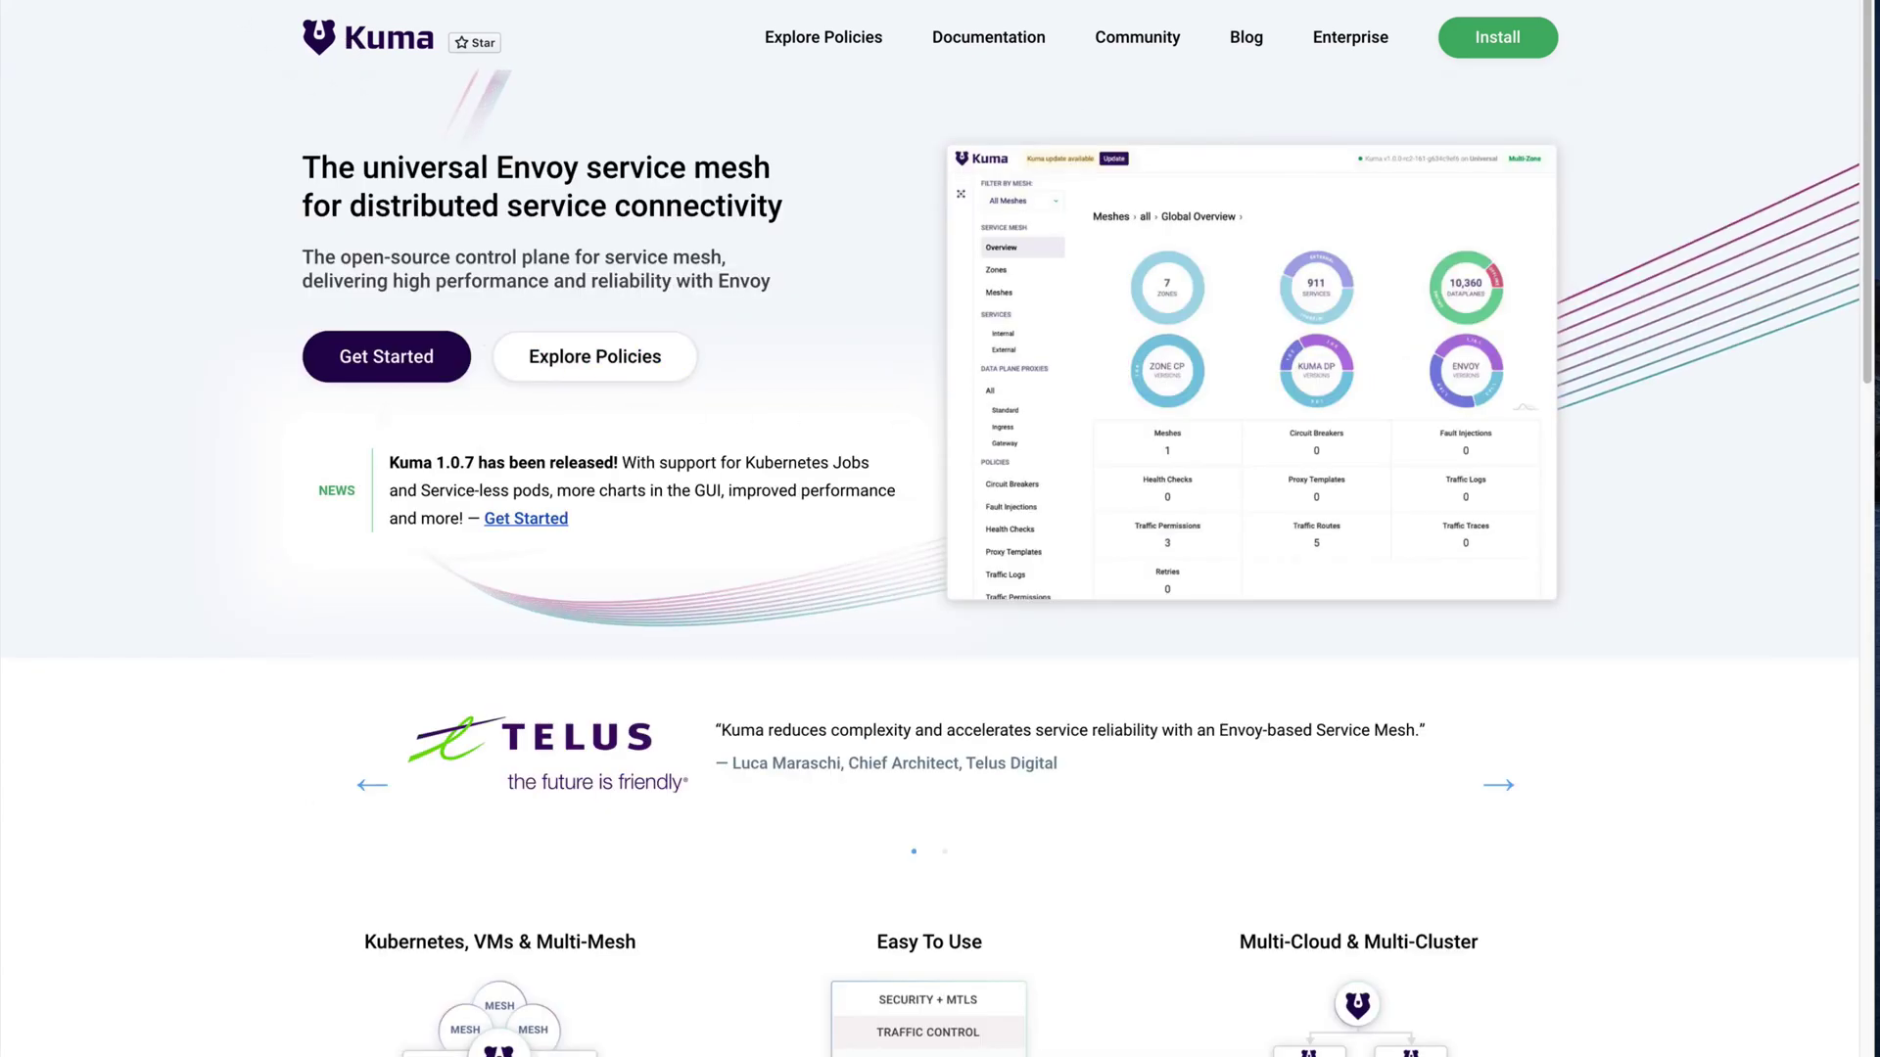
left_click(1499, 42)
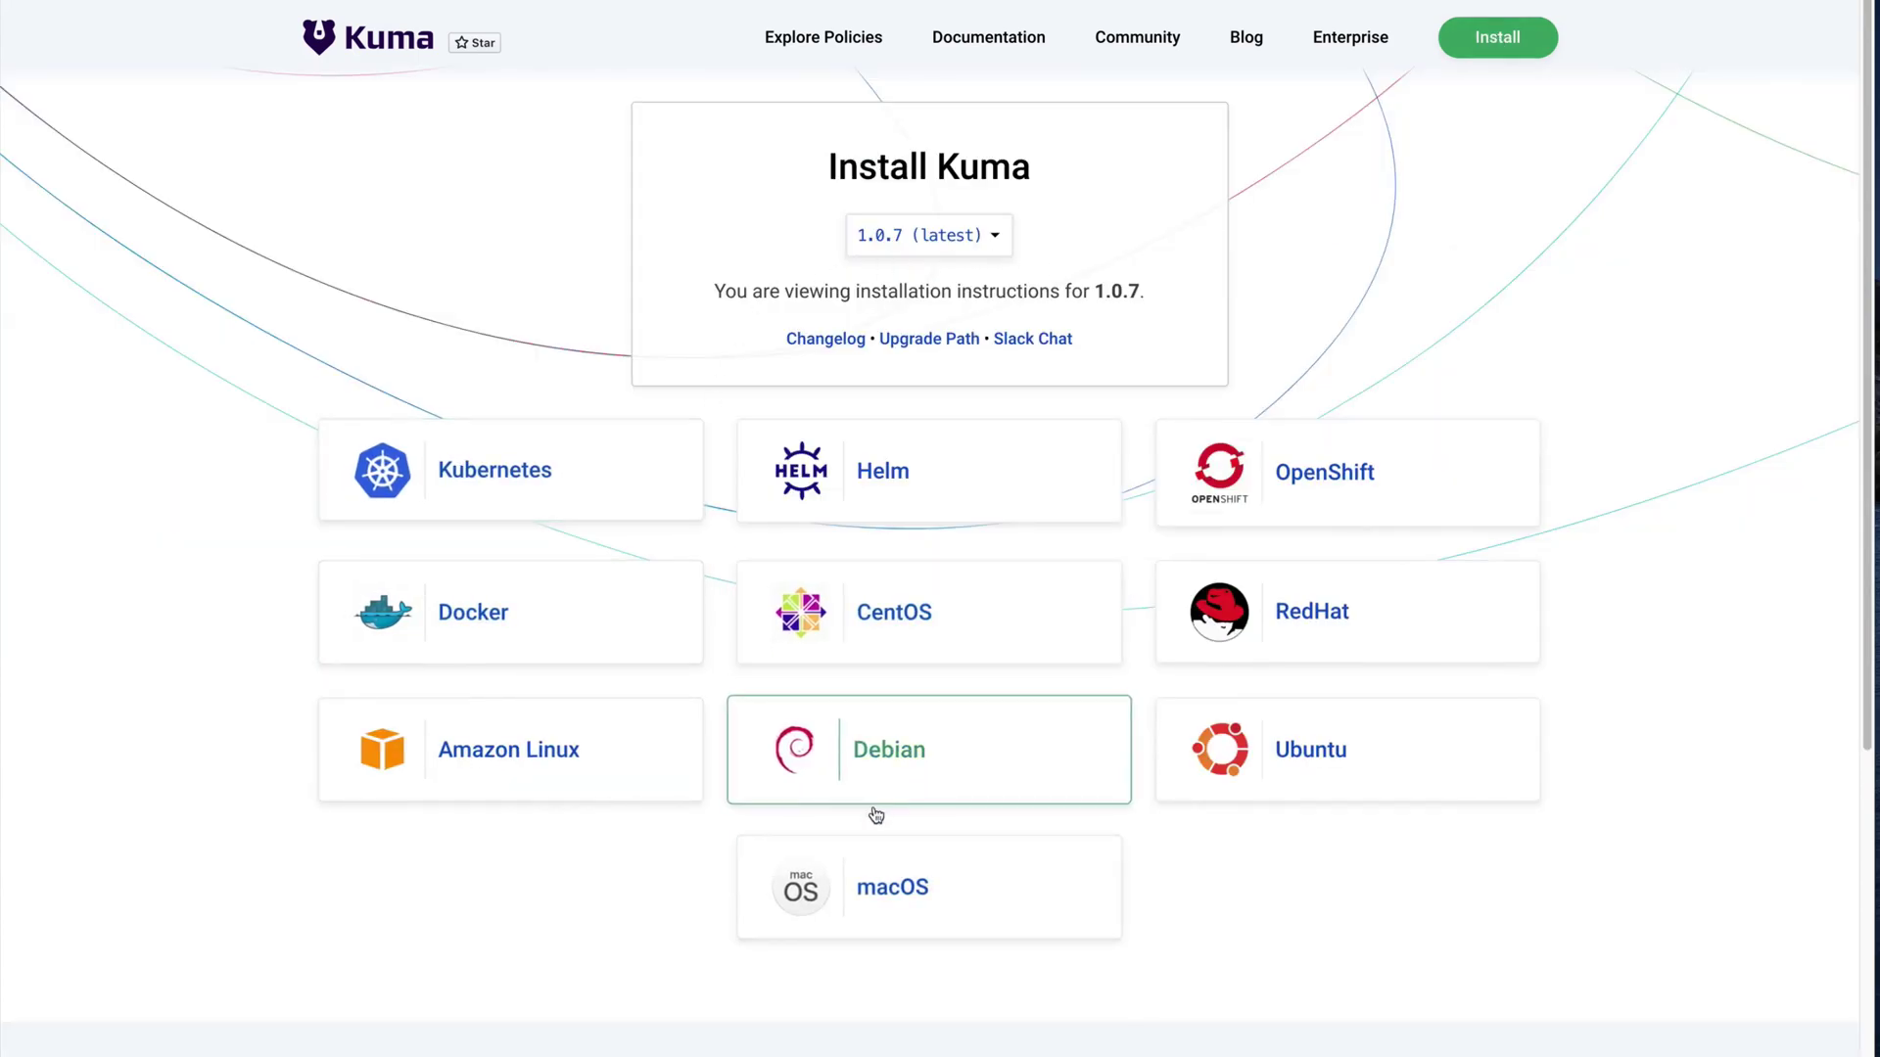
left_click(869, 869)
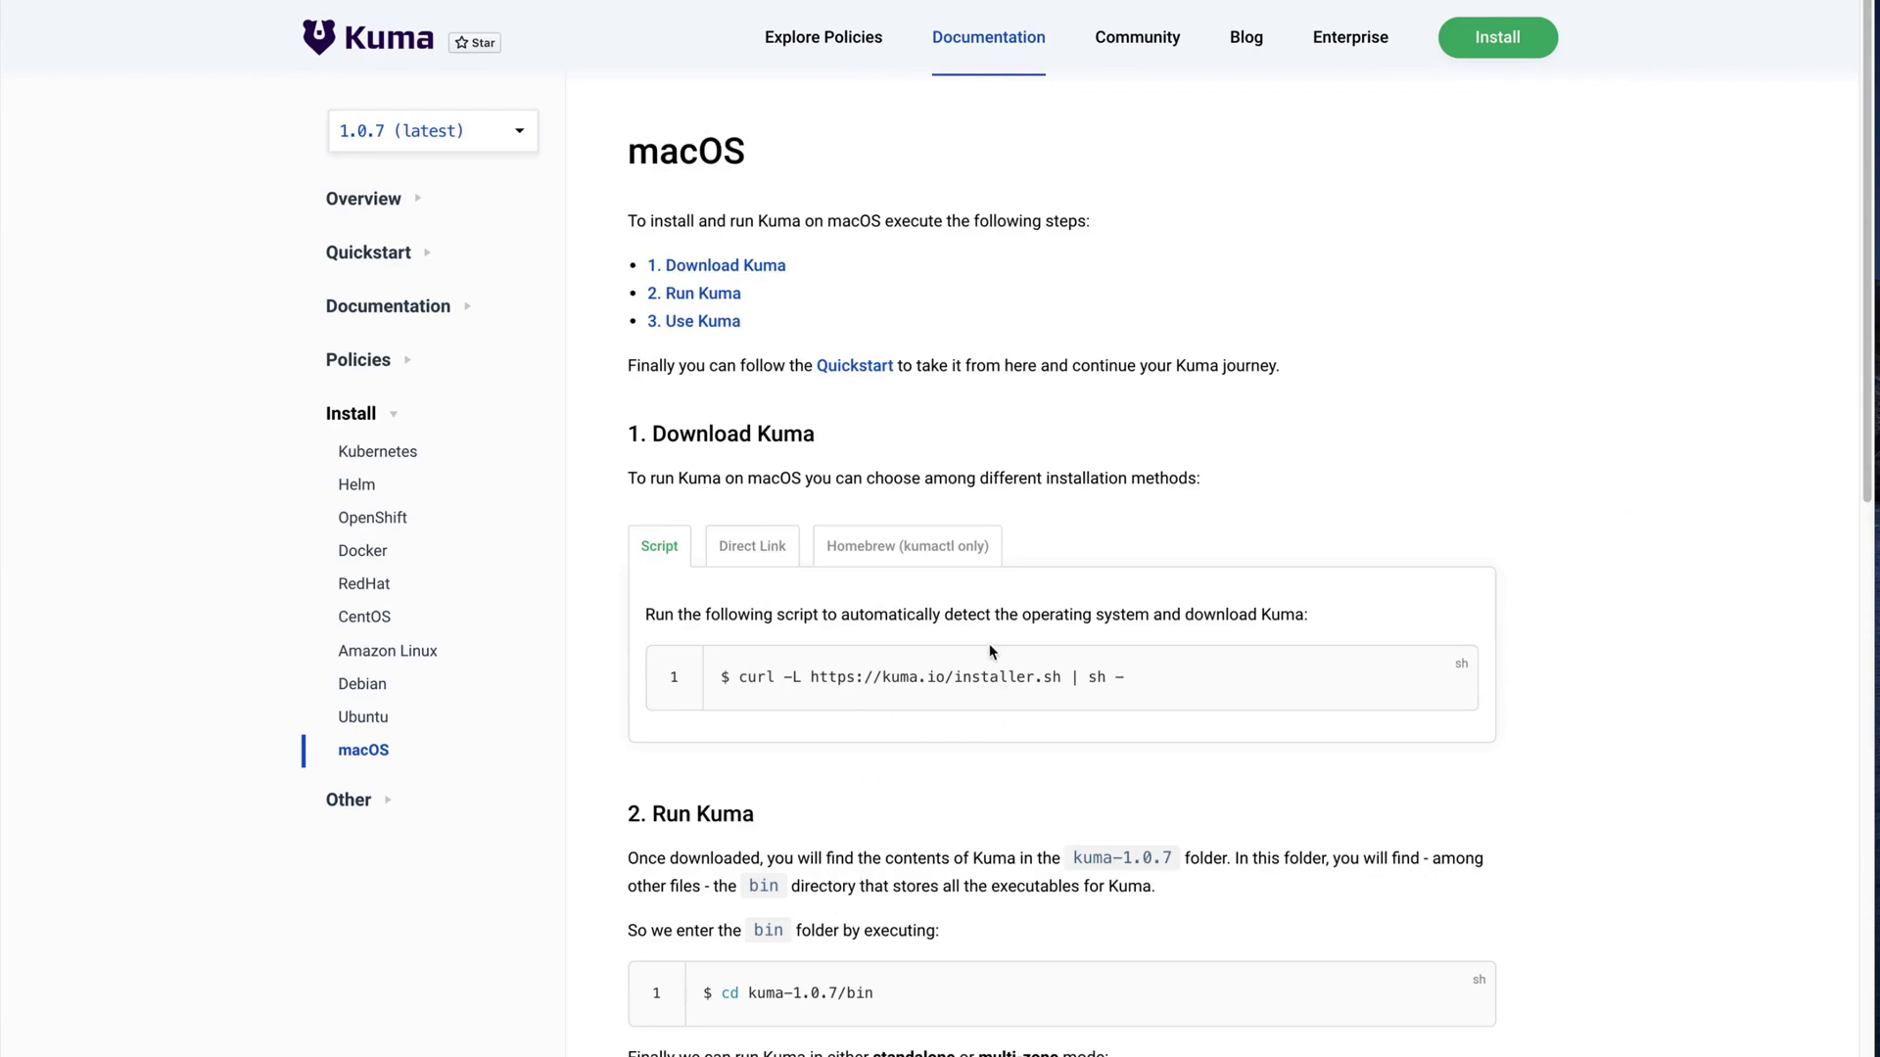
scroll(889, 577, "down", 1)
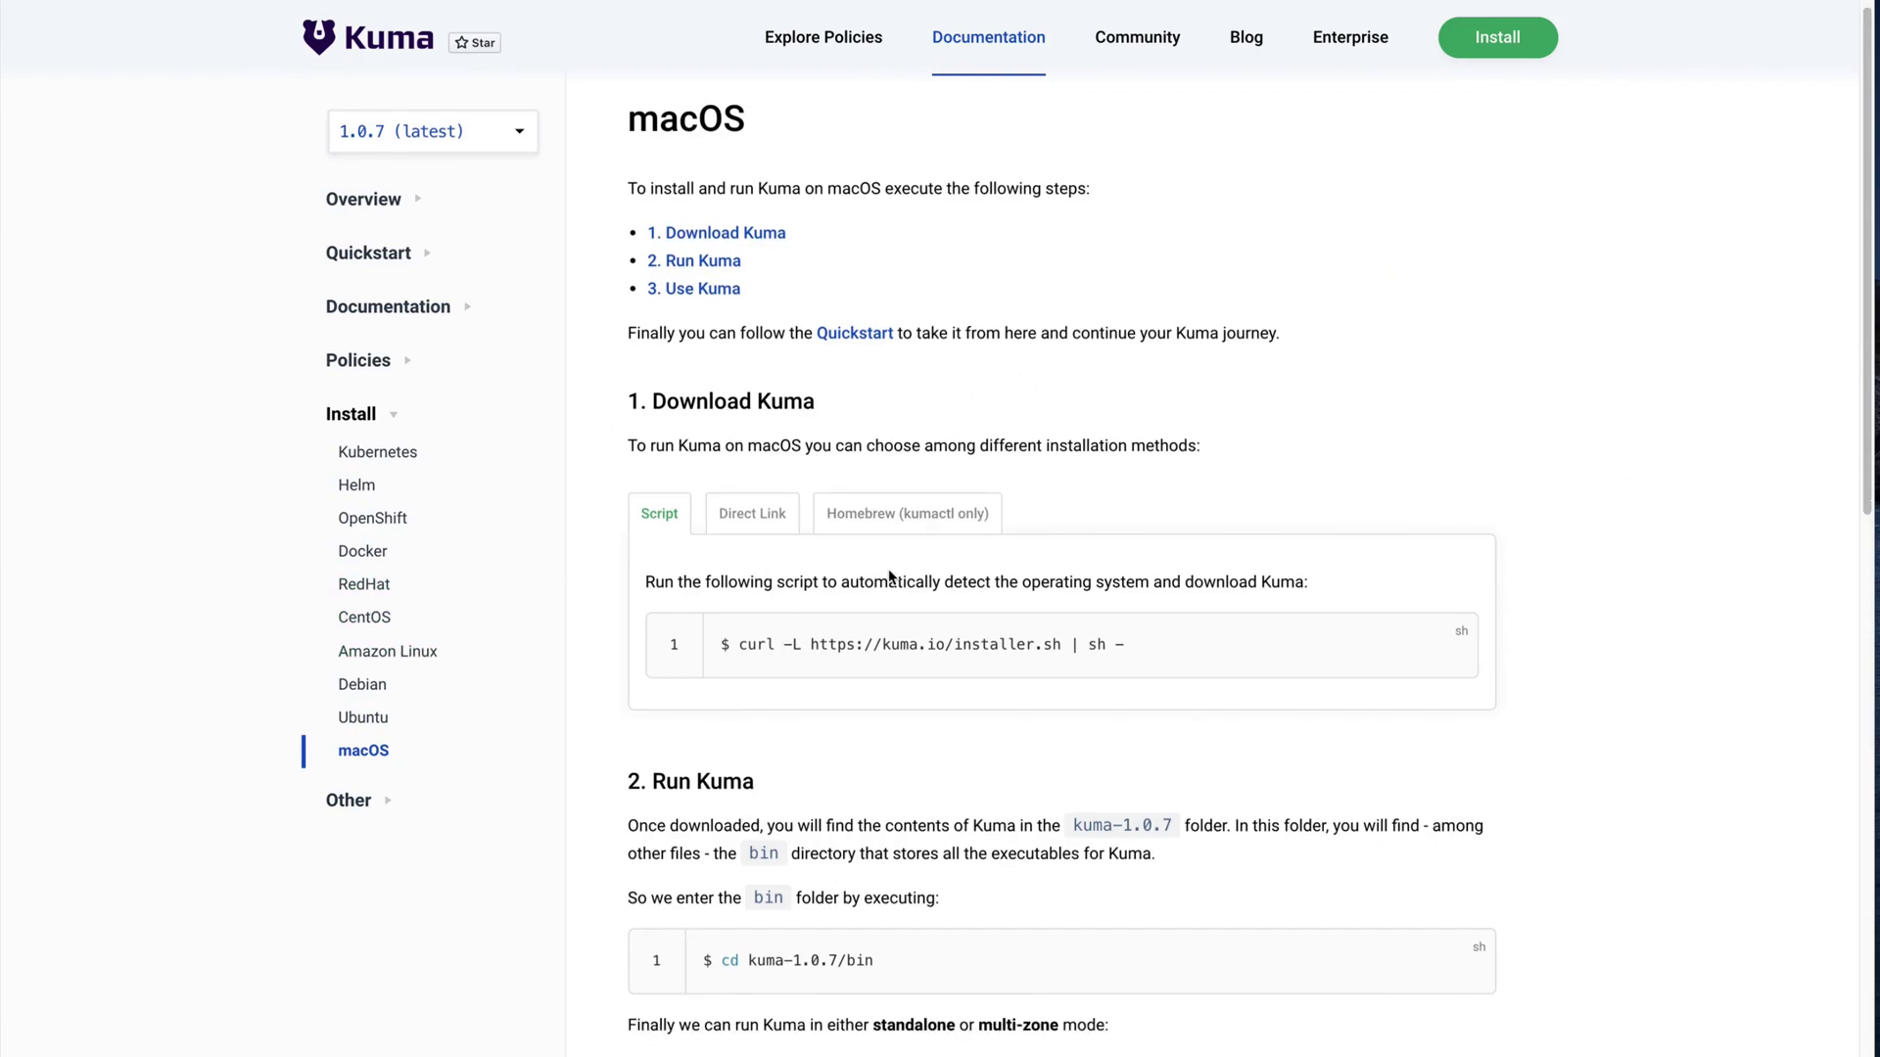
Run kumactl version in a terminal to confirm Kuma 1.0.7.
key("super+Tab")
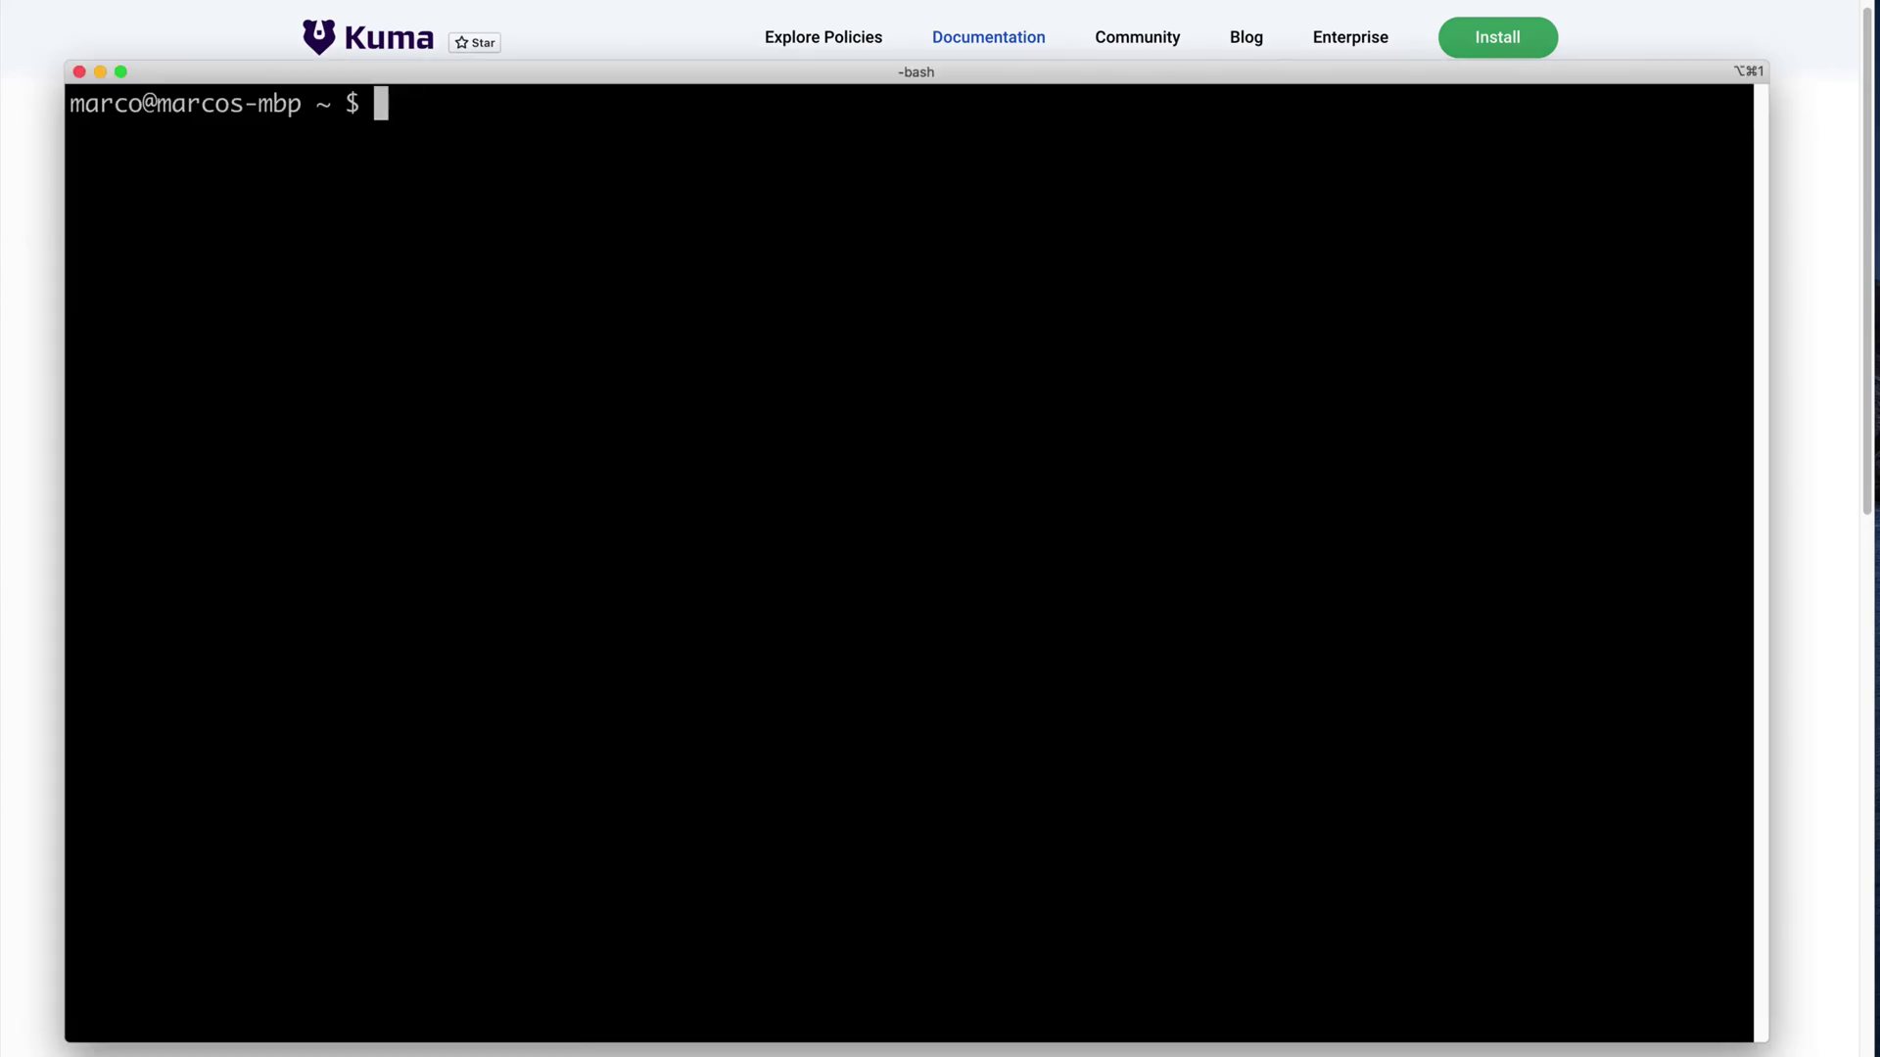
type("kumactl version")
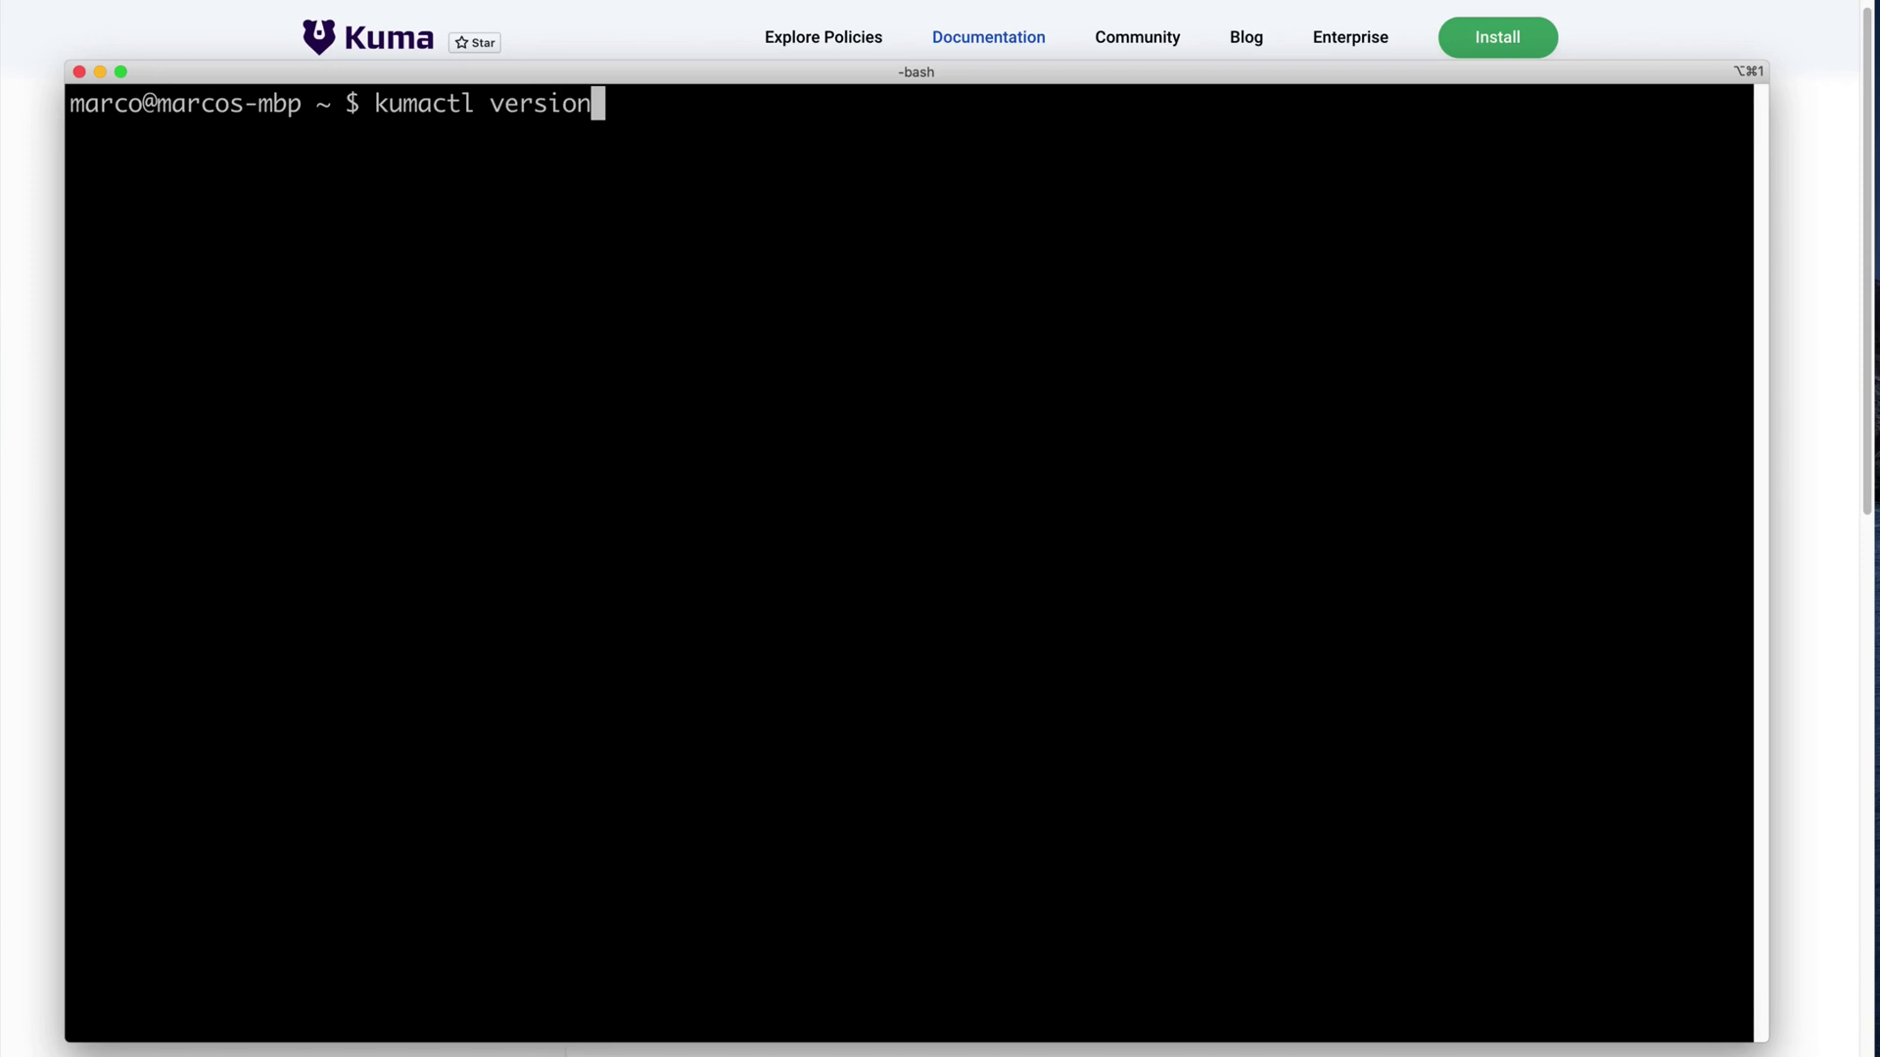
key("Return")
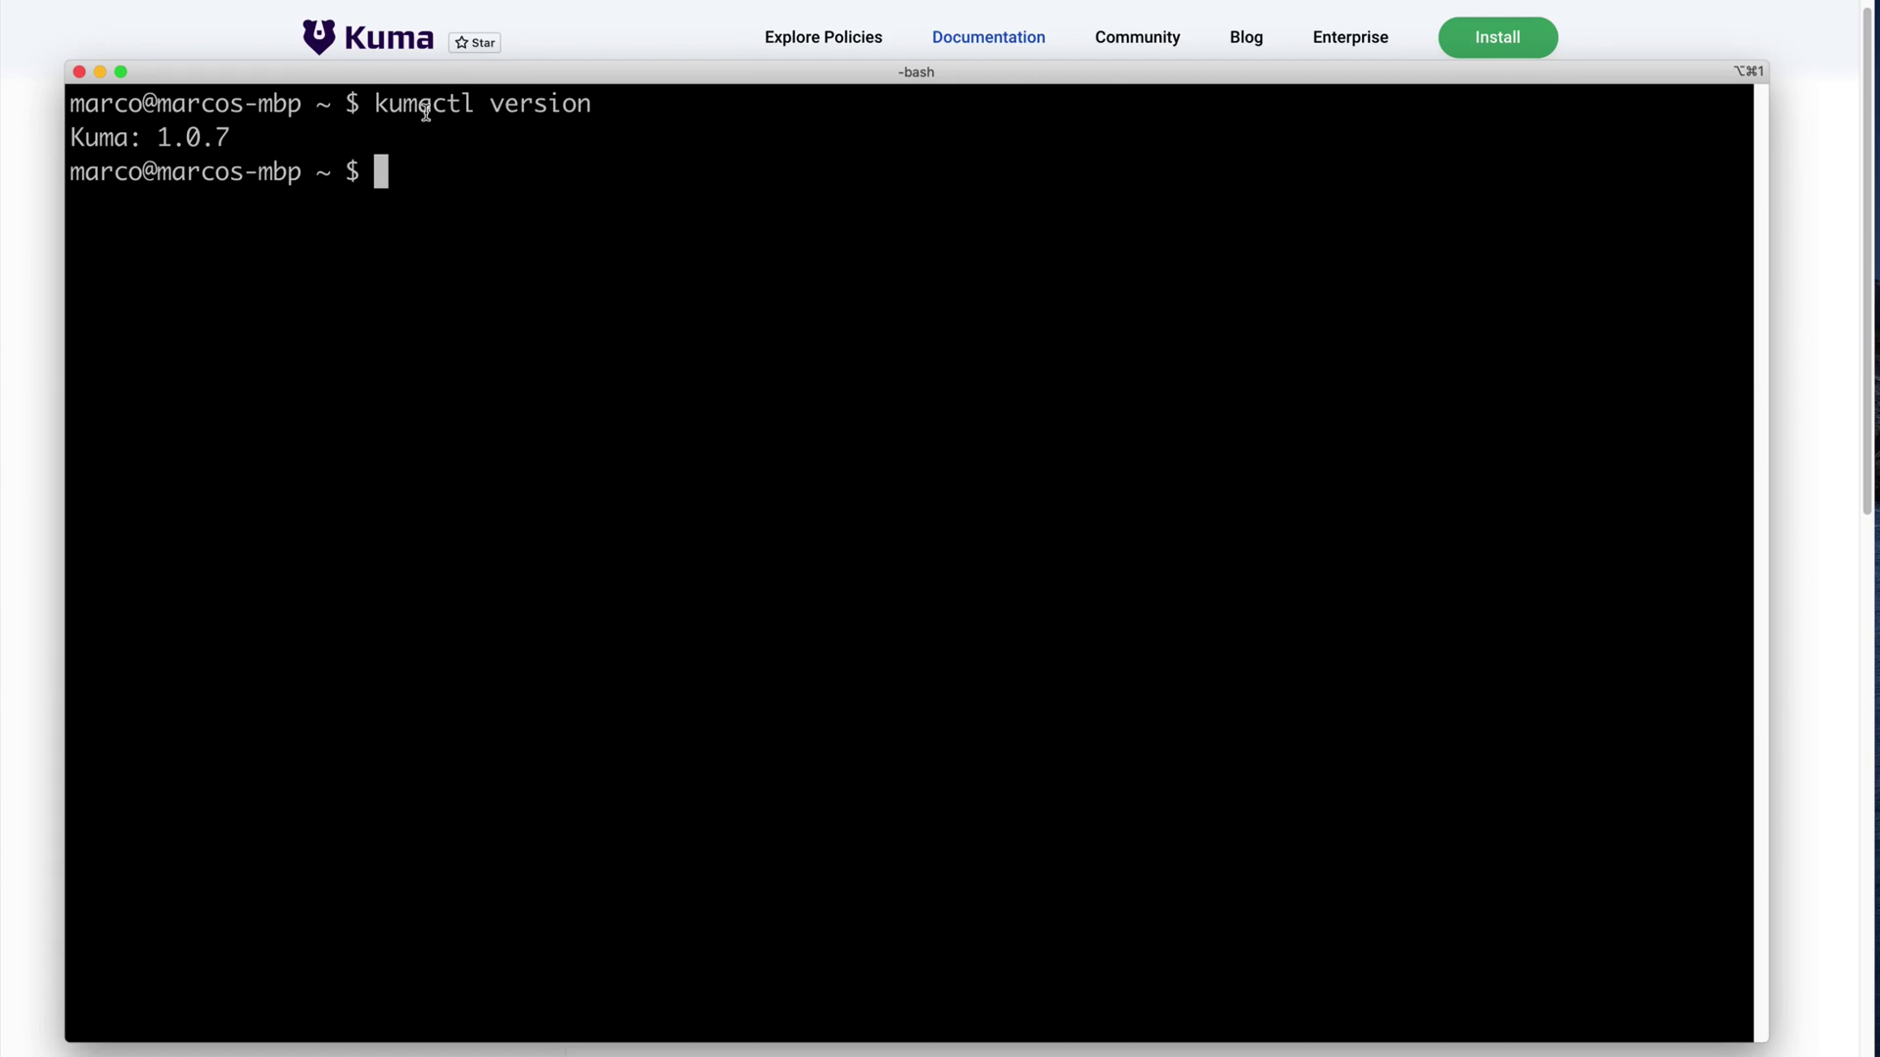
List the cluster's namespaces with kubectl get ns, then clear the screen.
type("kubectl get po")
key("BackSpace")
key("BackSpace")
type("ns")
key("Return")
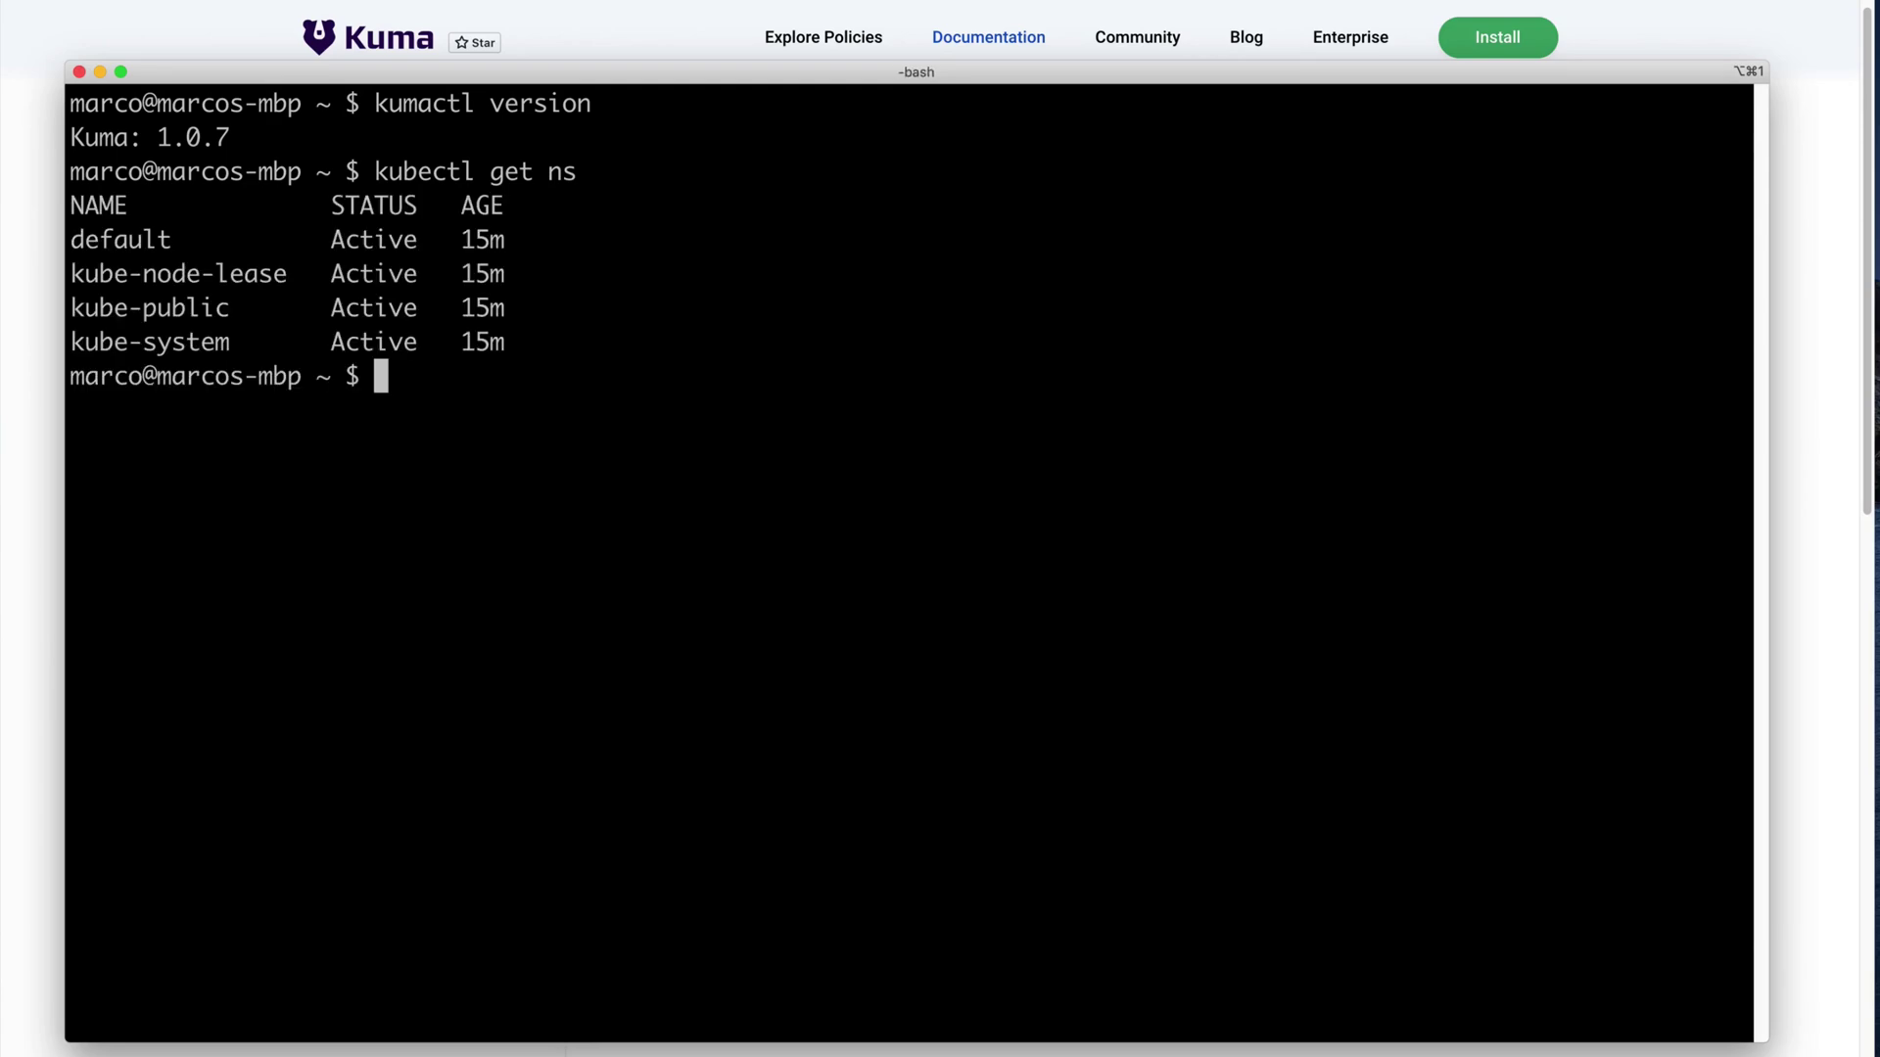
key("ctrl+l")
Pipe kumactl install control-plane into kubectl apply -f -, then check kubectl get ns for kuma-system.
type("kumactl install control-plane ")
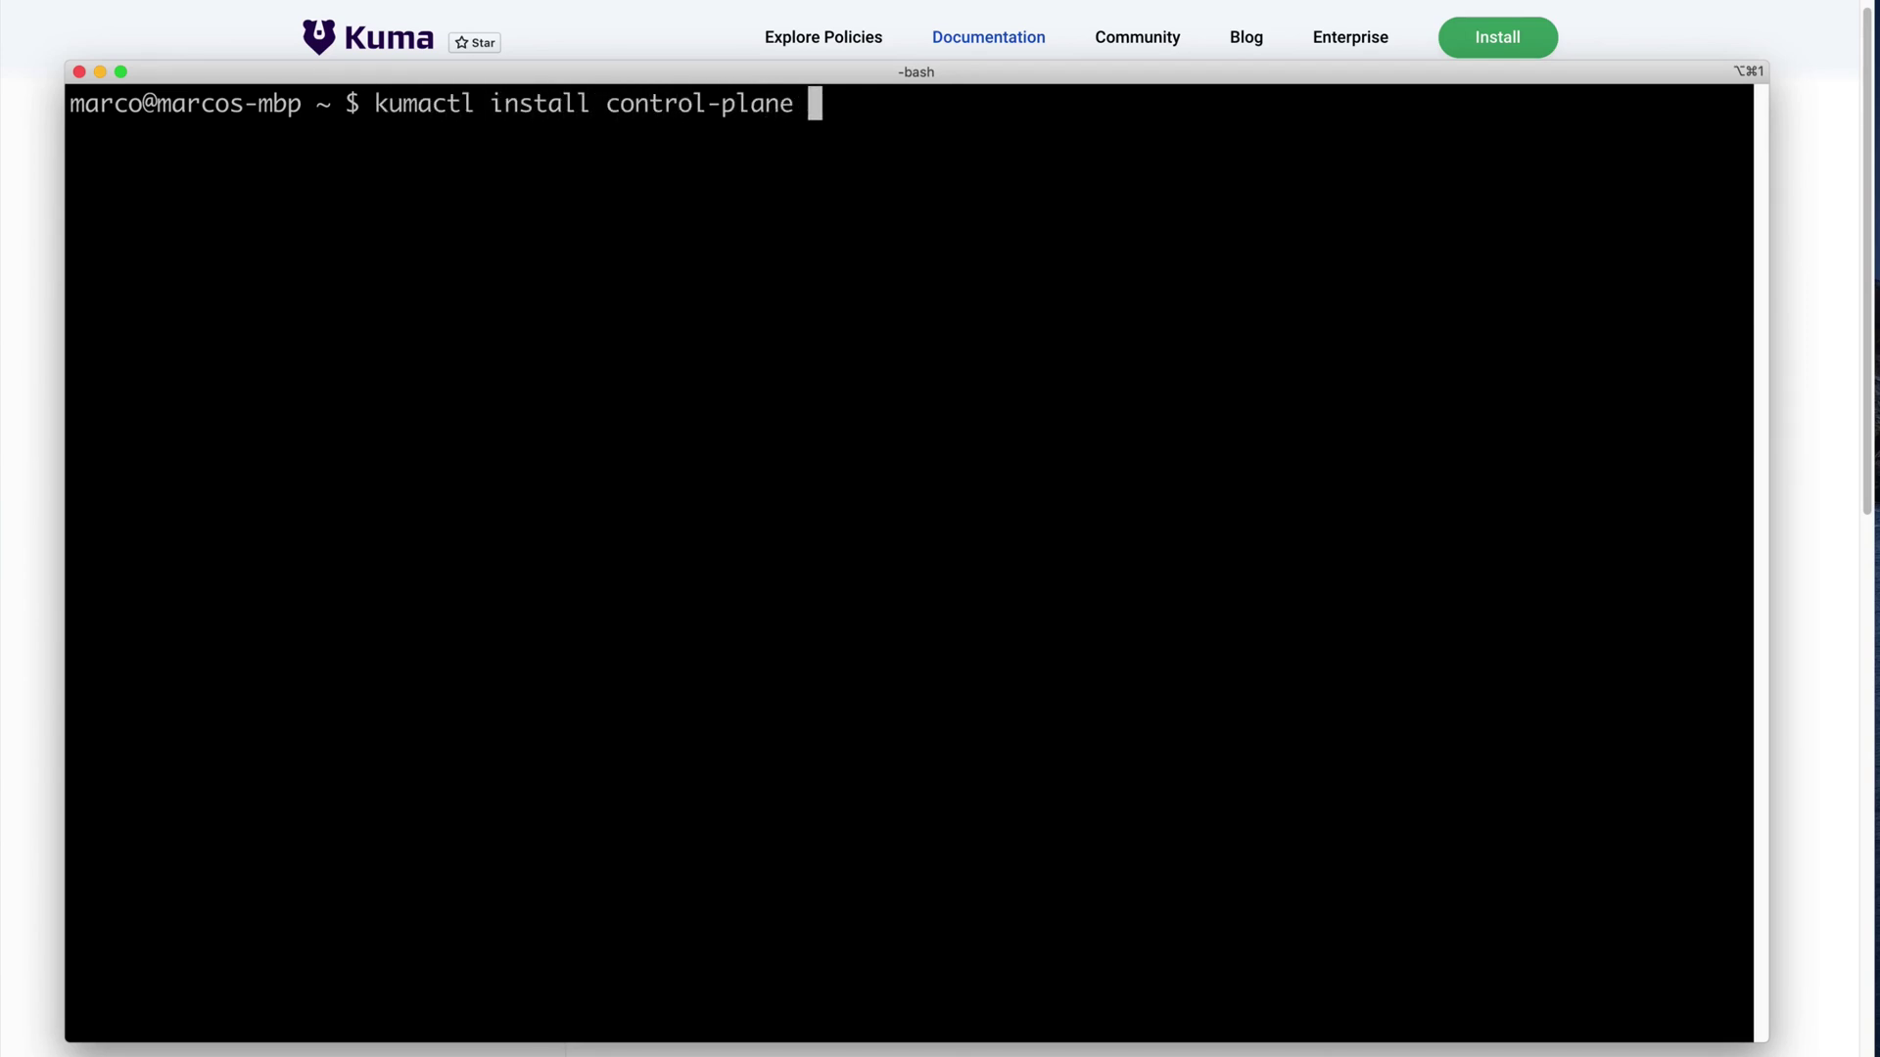
type("| kubec")
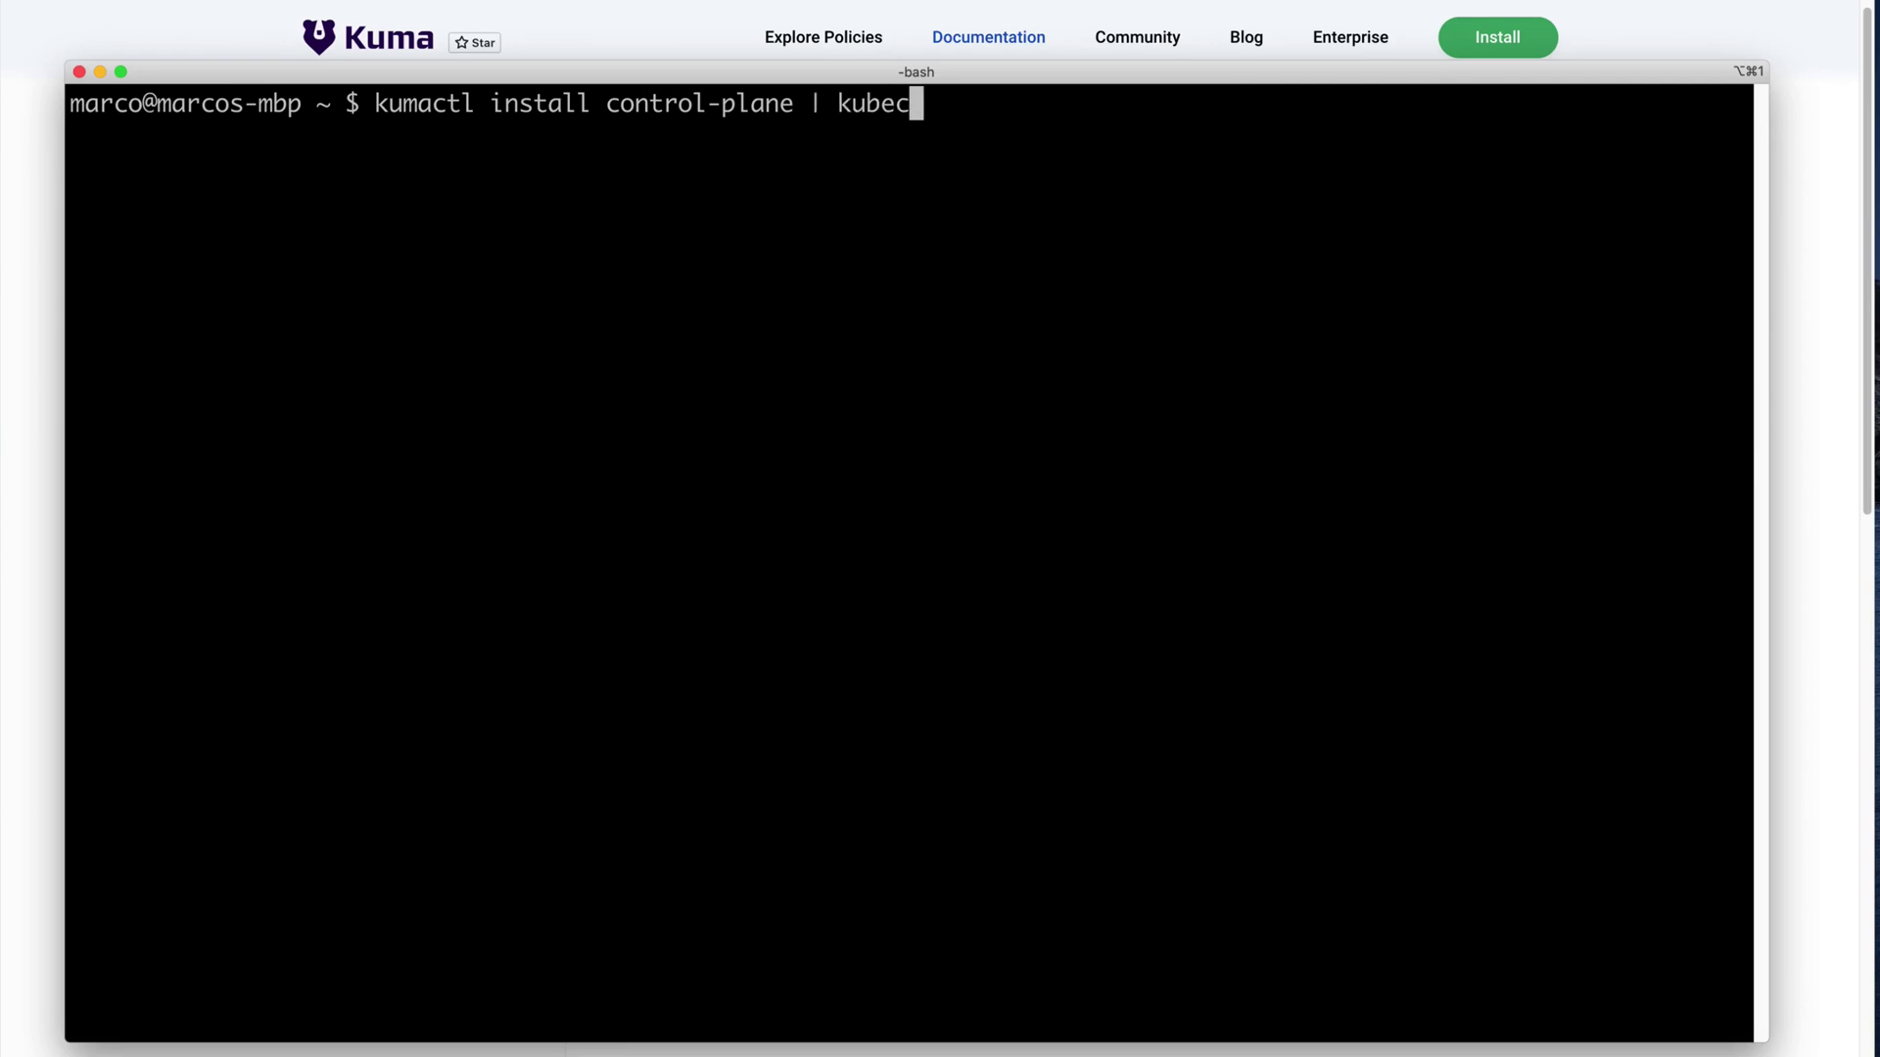
type("tl apply -f -")
key("Return")
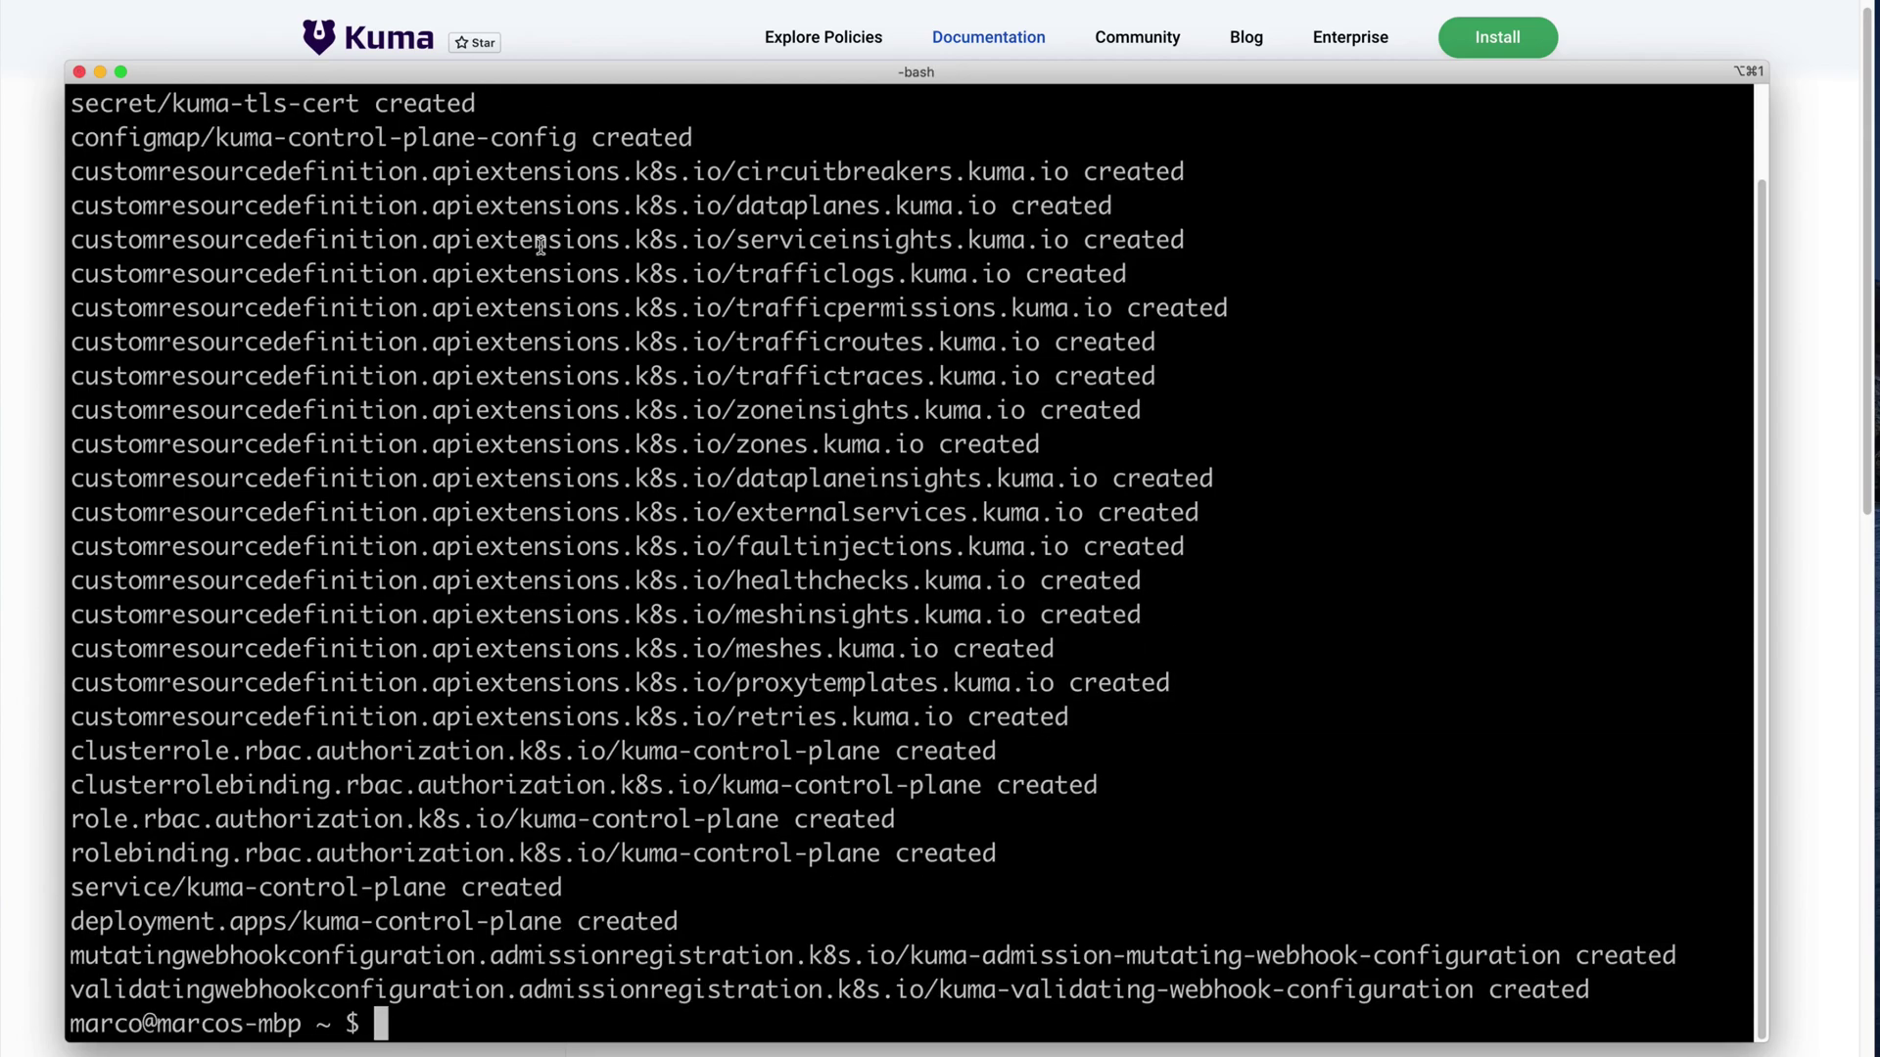
type("kubectl st")
key("BackSpace")
key("BackSpace")
type("get")
key("ctrl+l")
type("ns")
key("Return")
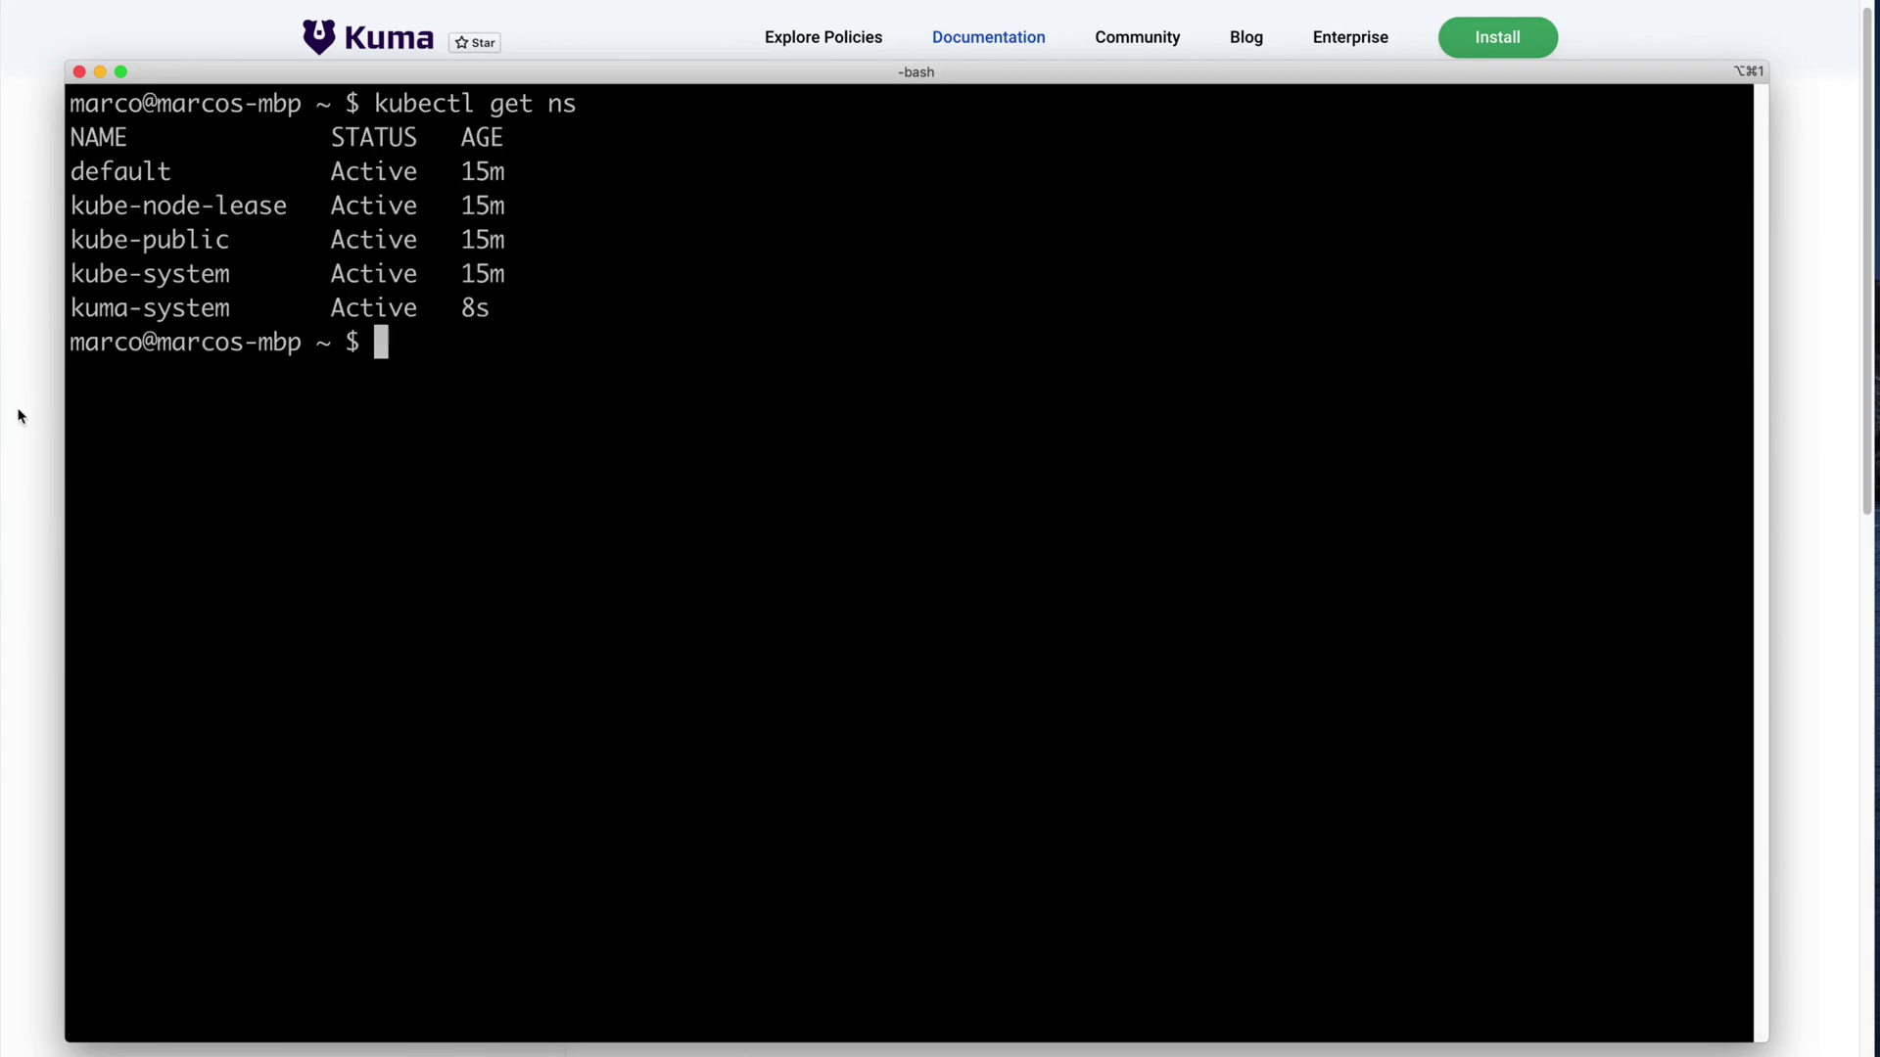
Run kubectl get pod -n kuma-system to see the kuma-control-plane pod running.
double_click(124, 307)
type("kubectl get pod -n kuma-system")
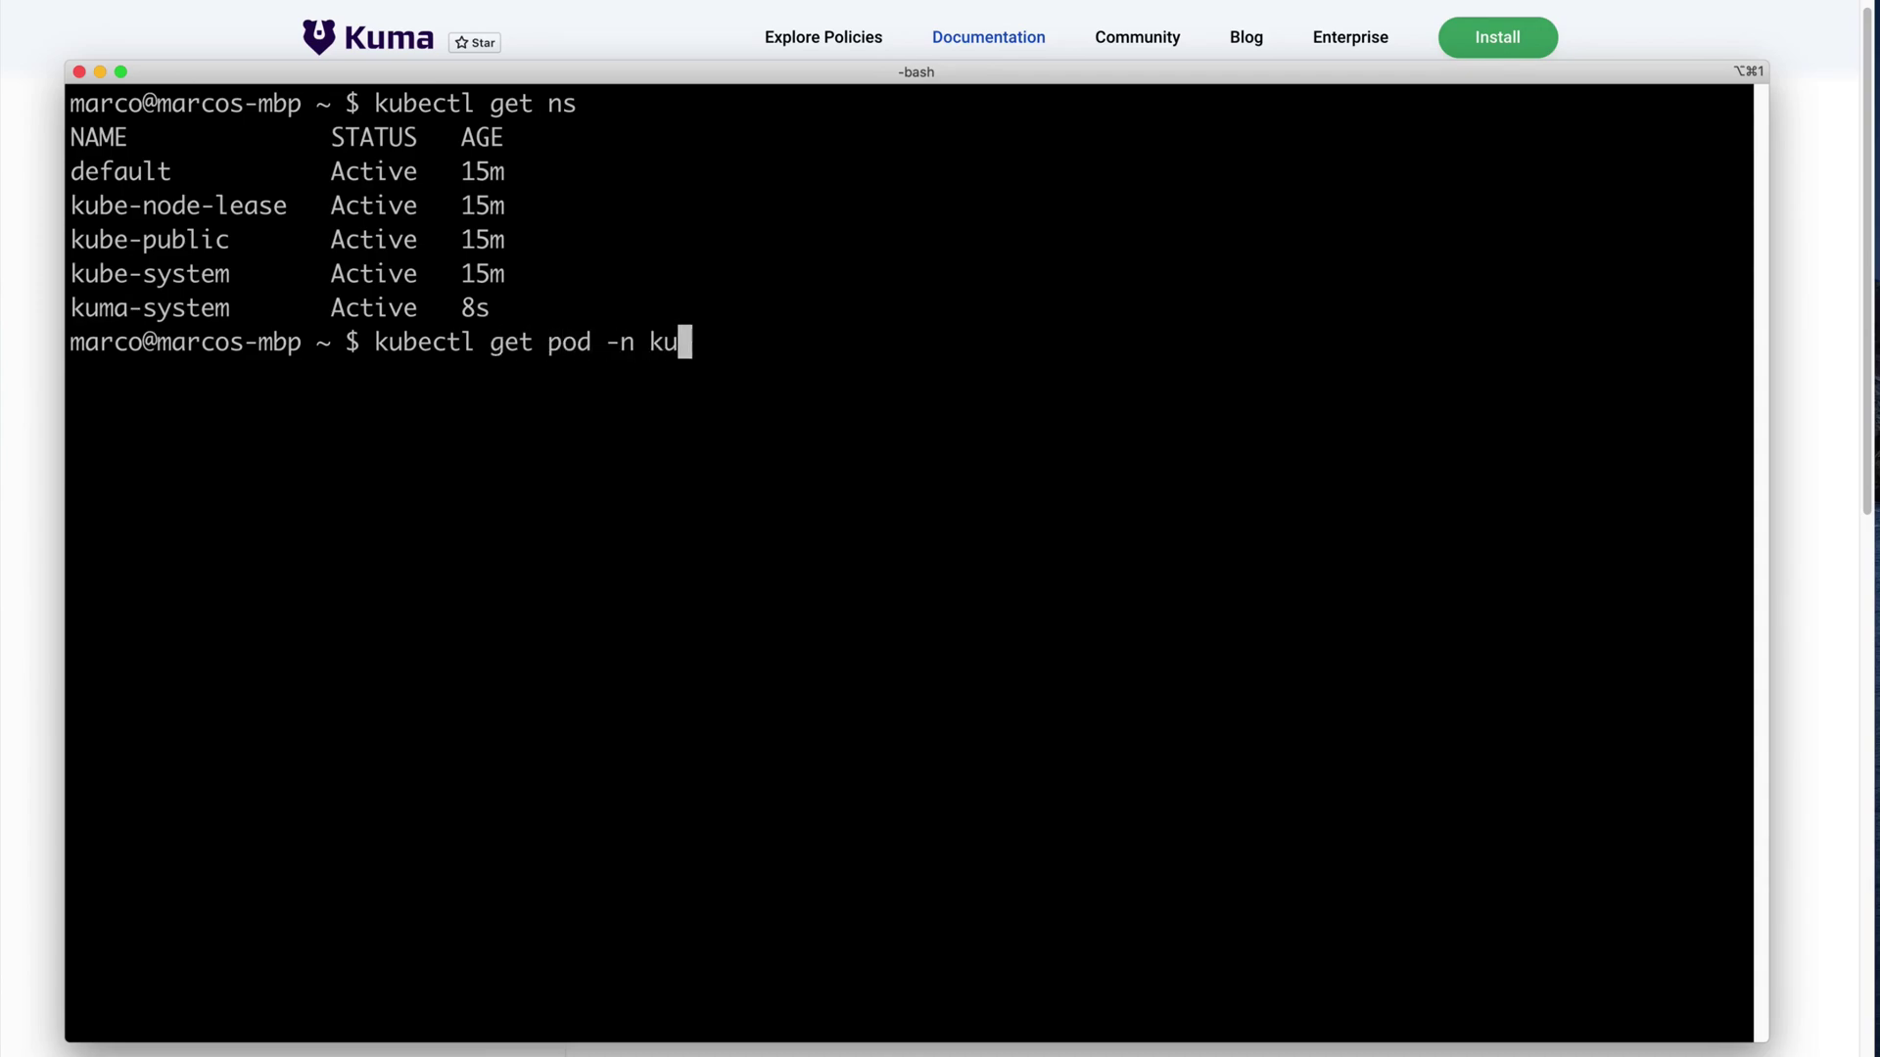
key("Return")
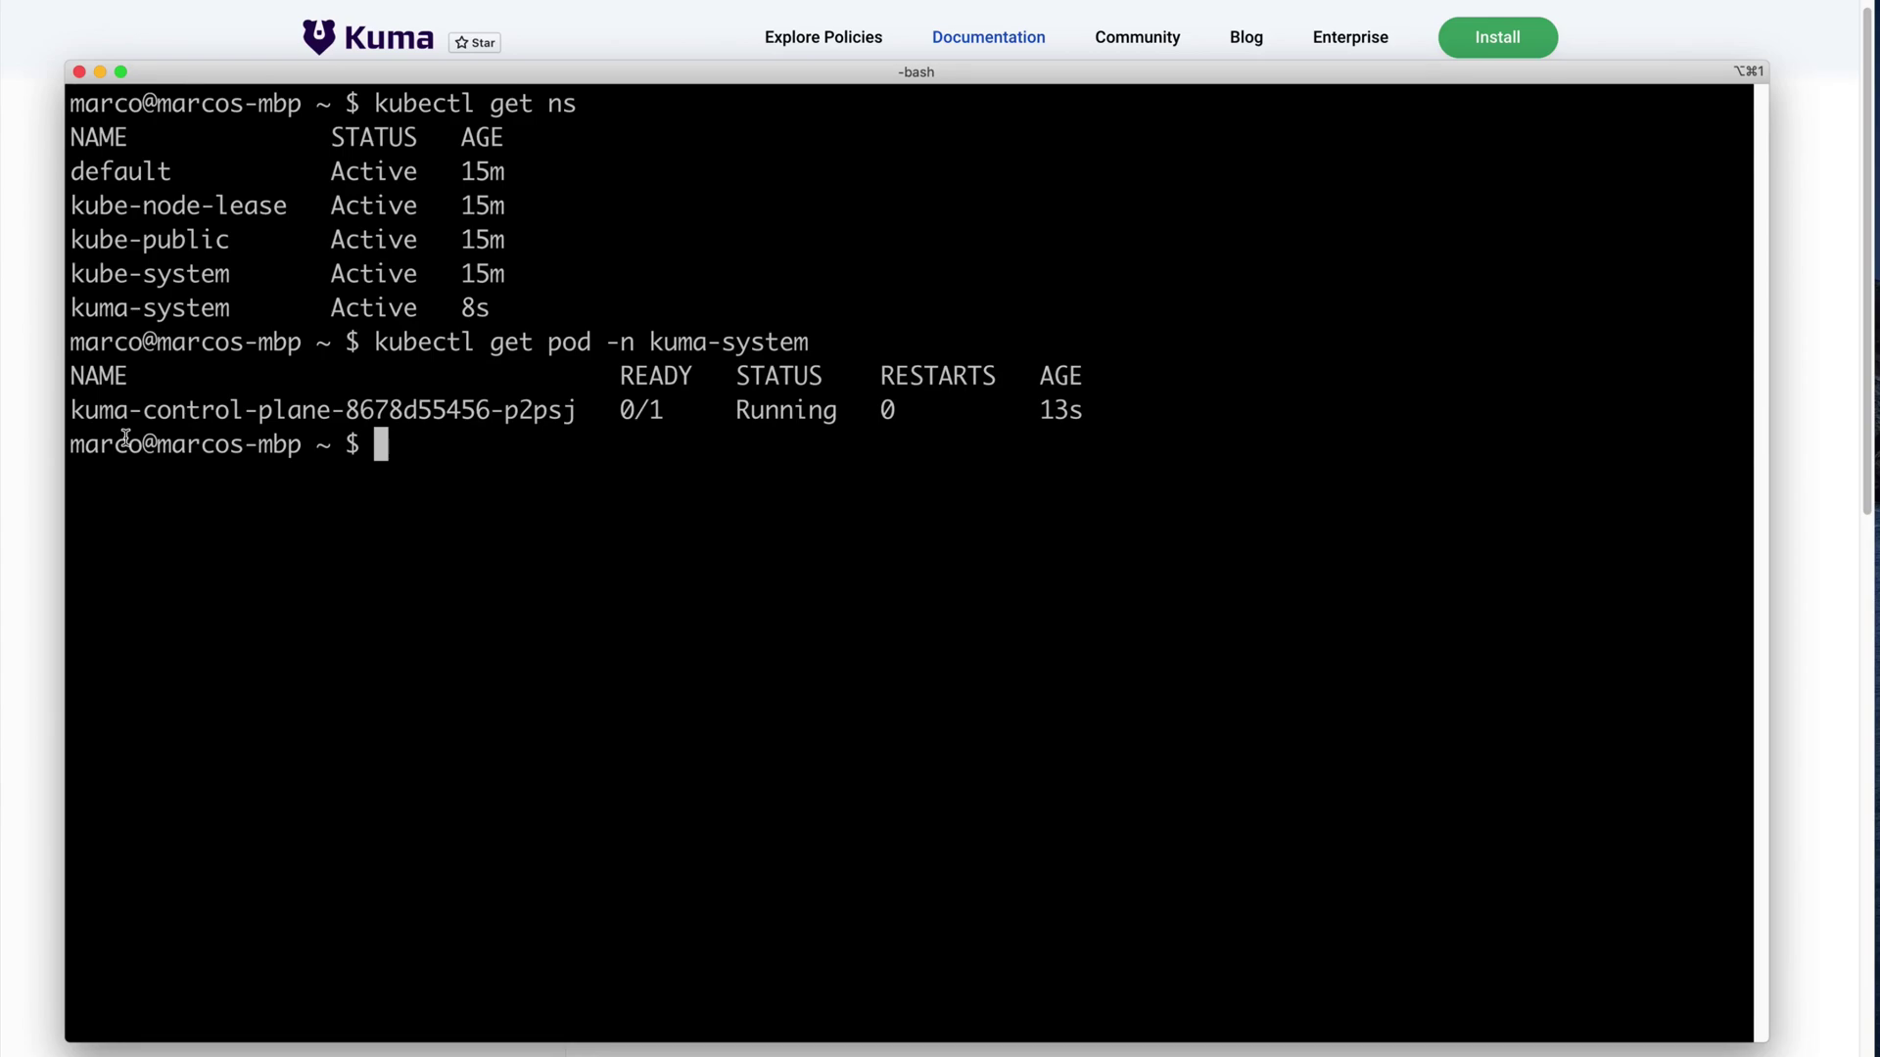
left_click(661, 10)
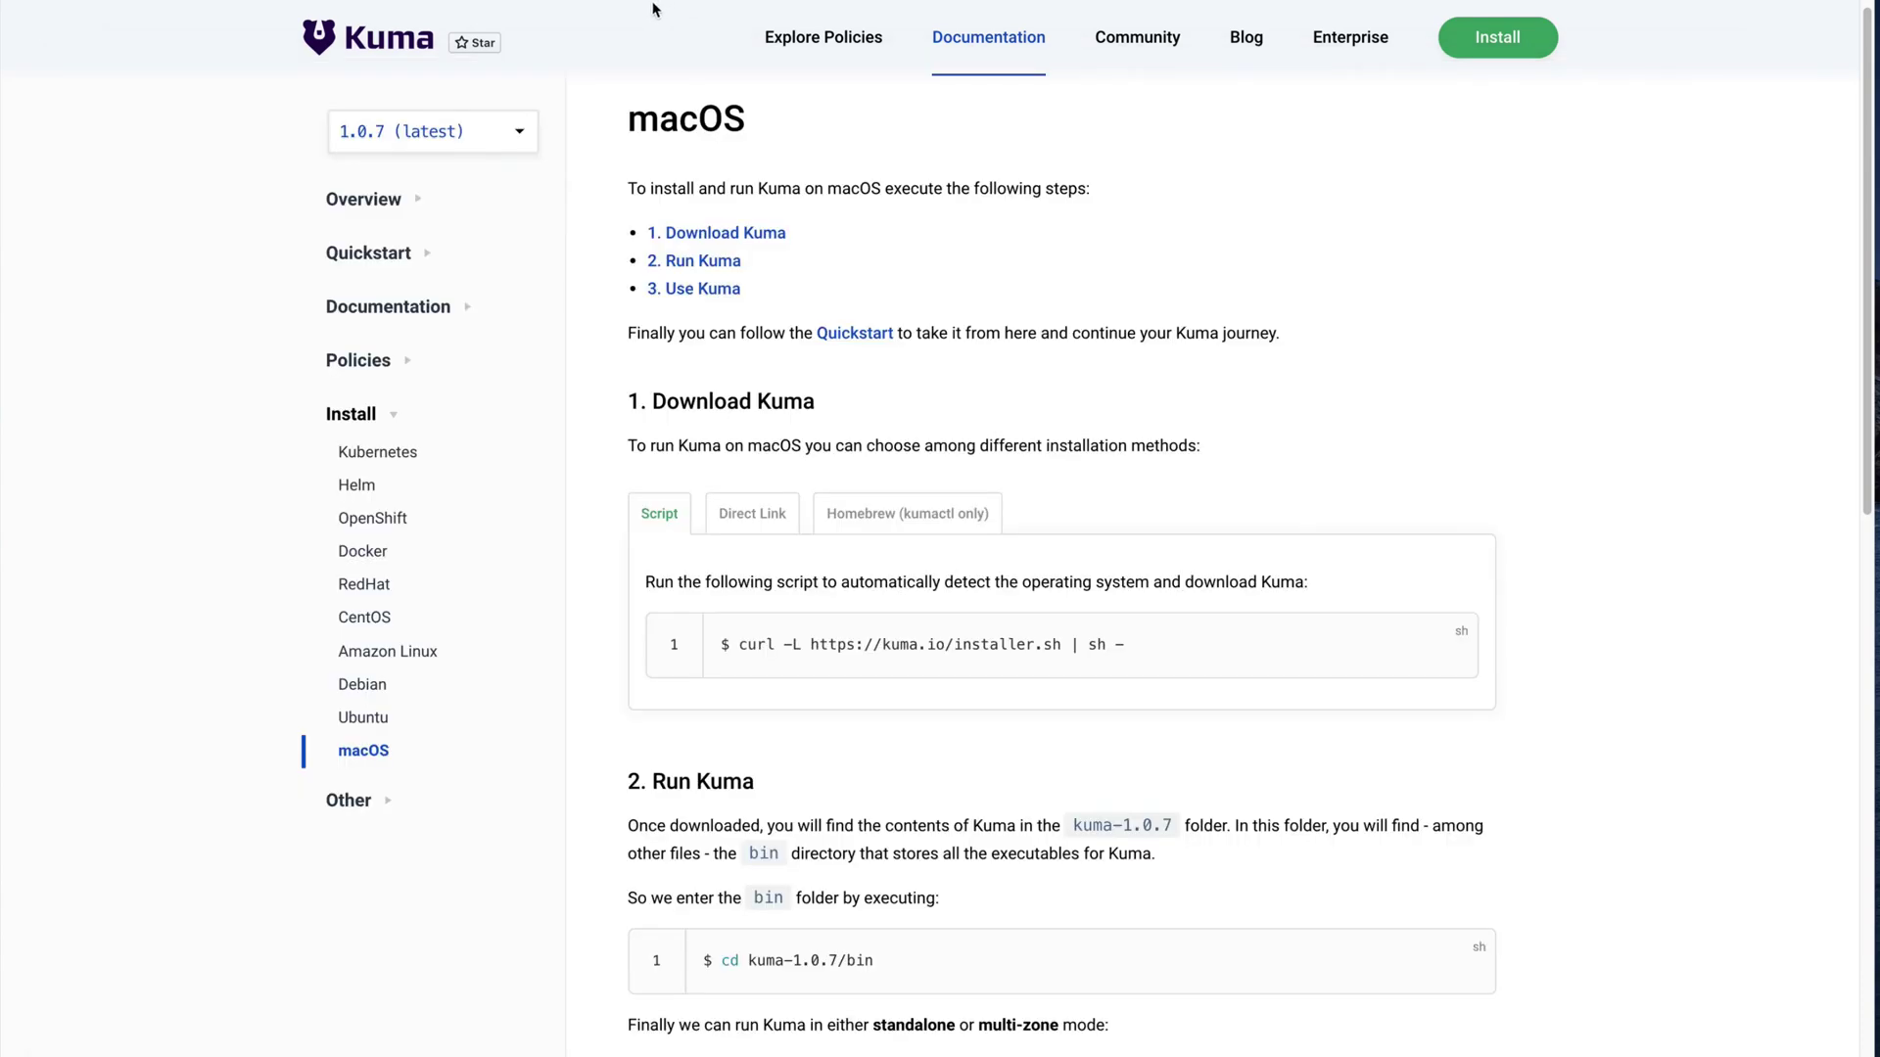
Go from Explore Policies to Proxy Template and scroll to the local_ratelimit Network Filter example.
left_click(795, 43)
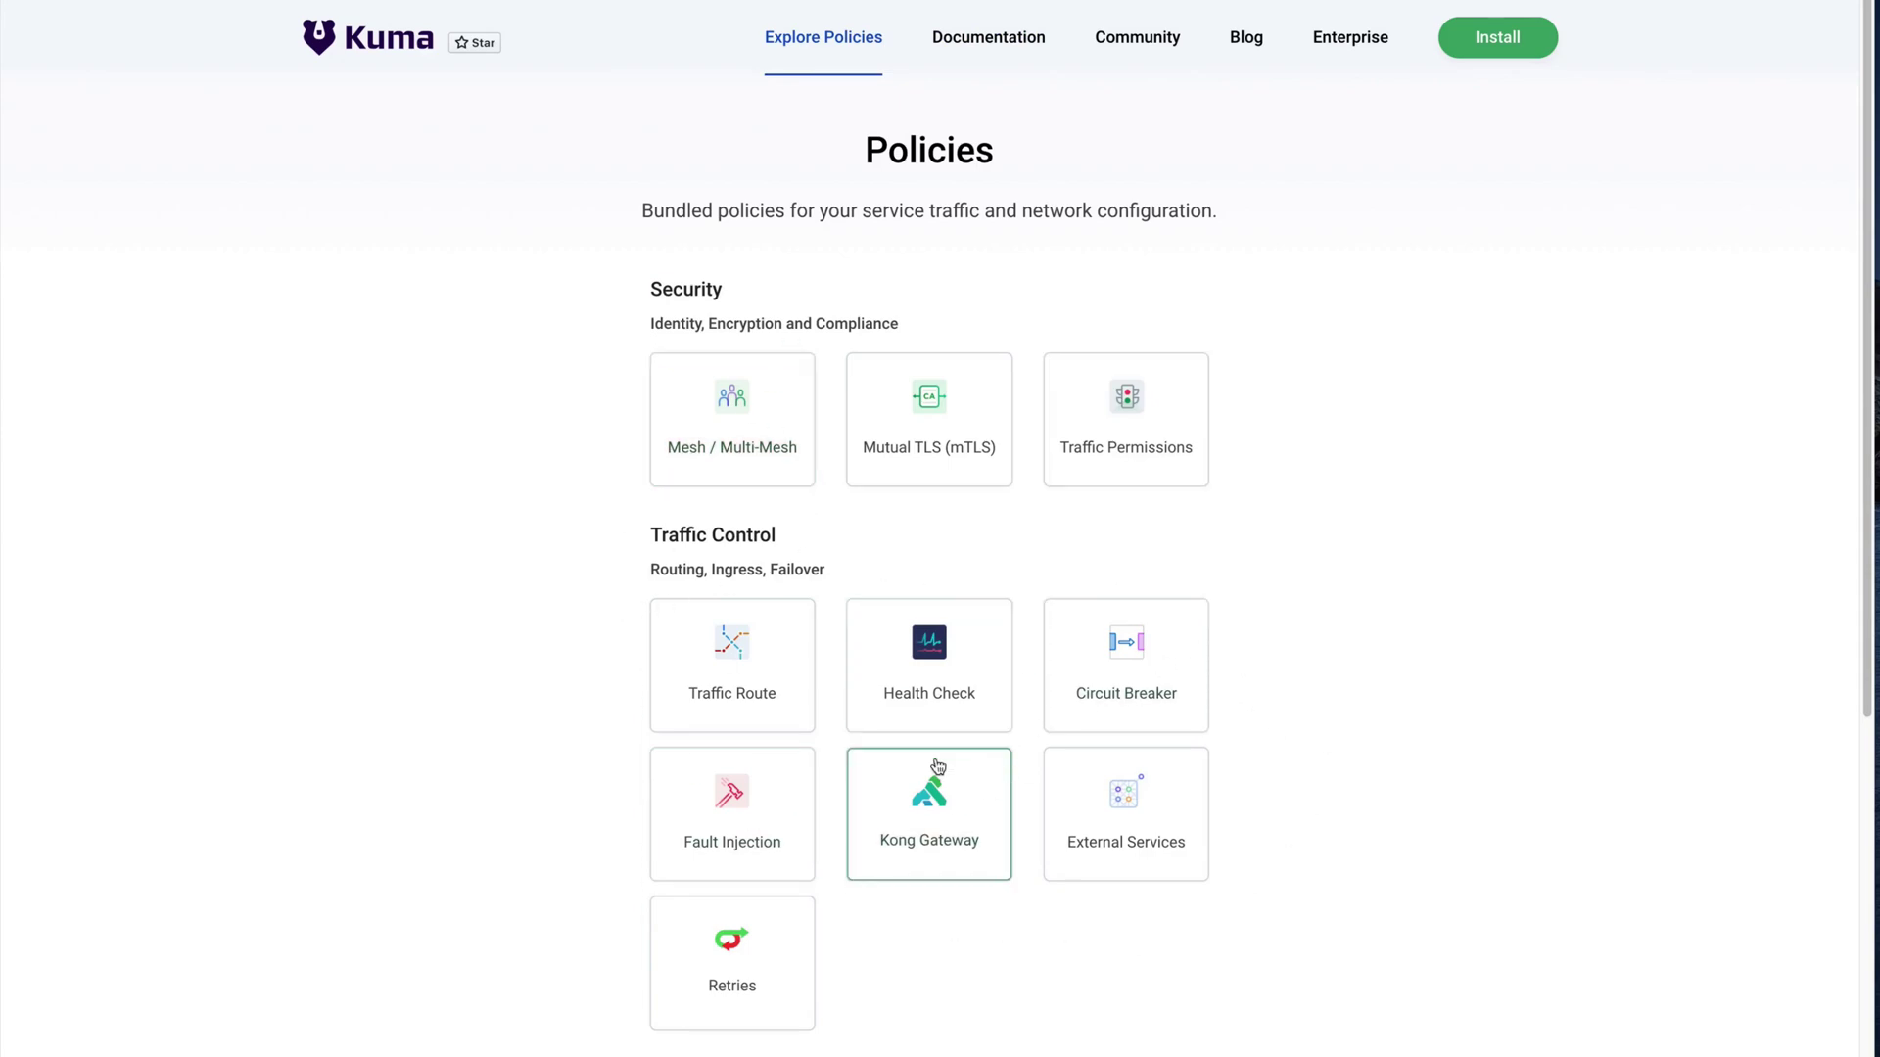
scroll(924, 533, "down", 1)
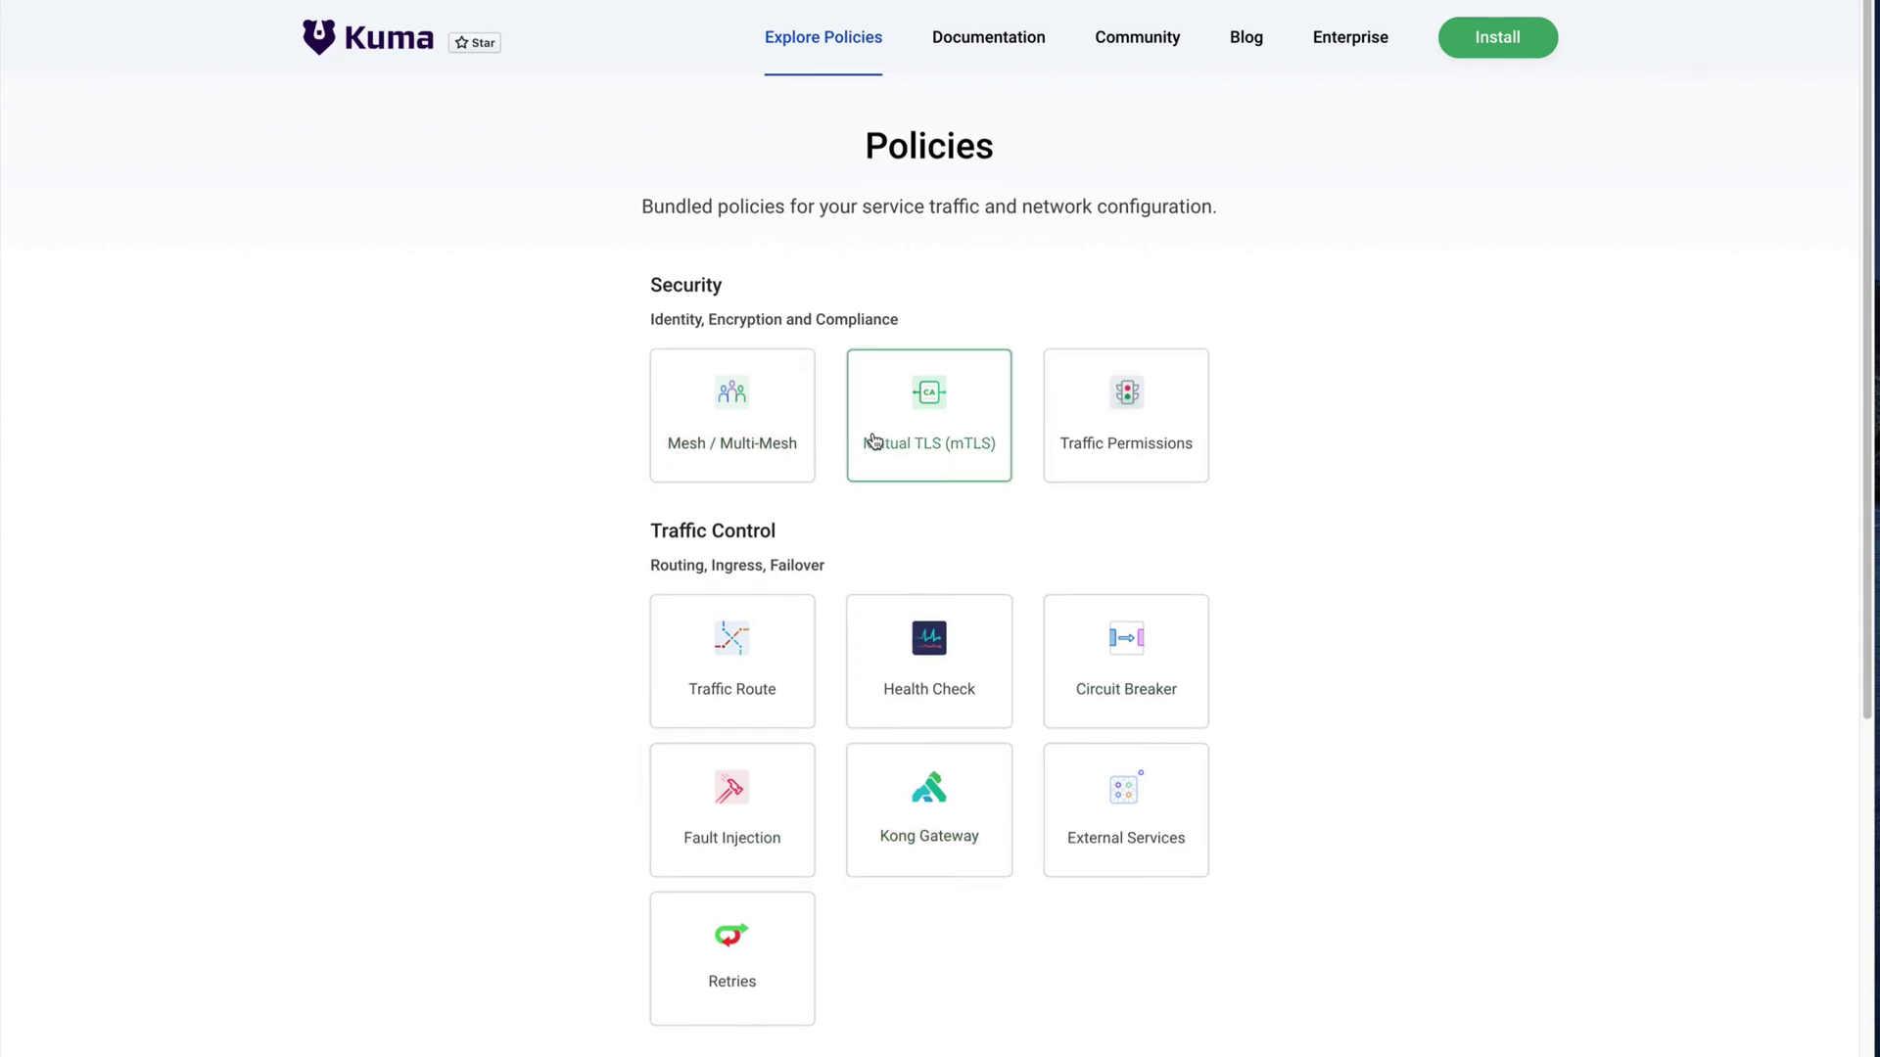
scroll(838, 595, "down", 5)
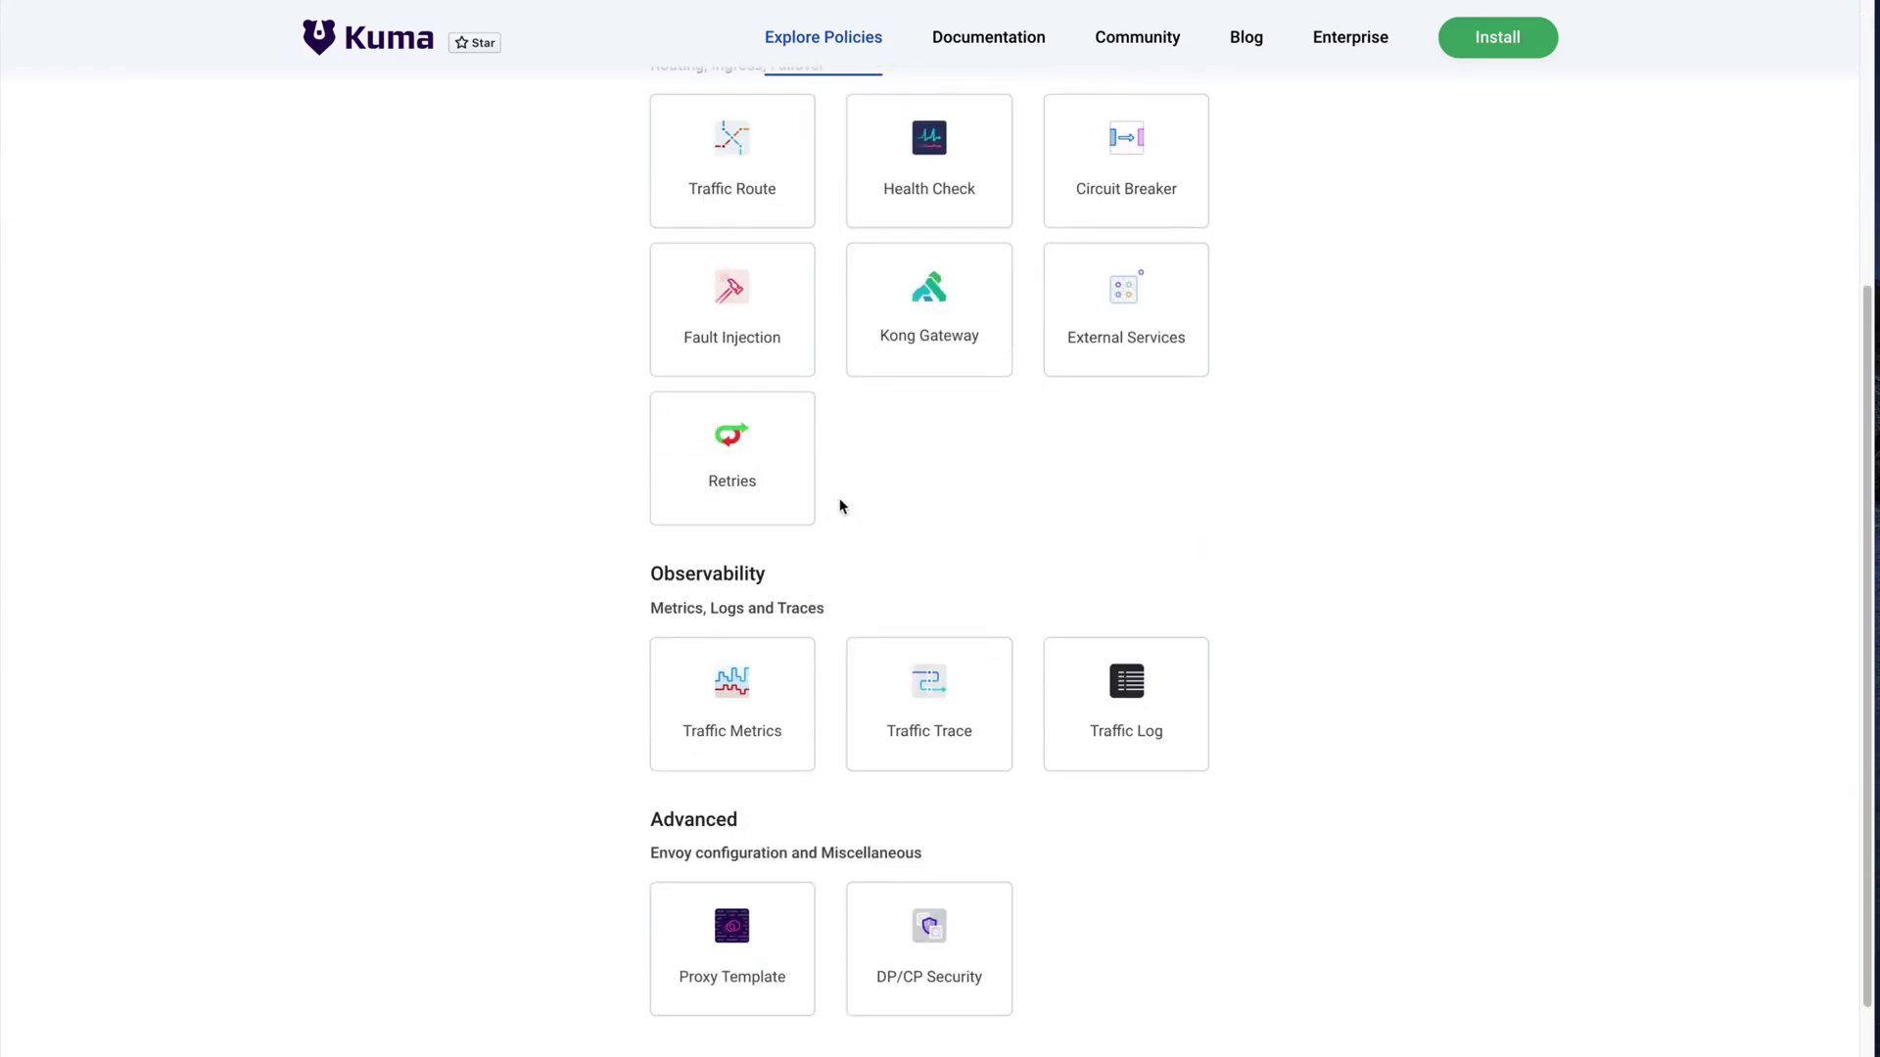
left_click(733, 896)
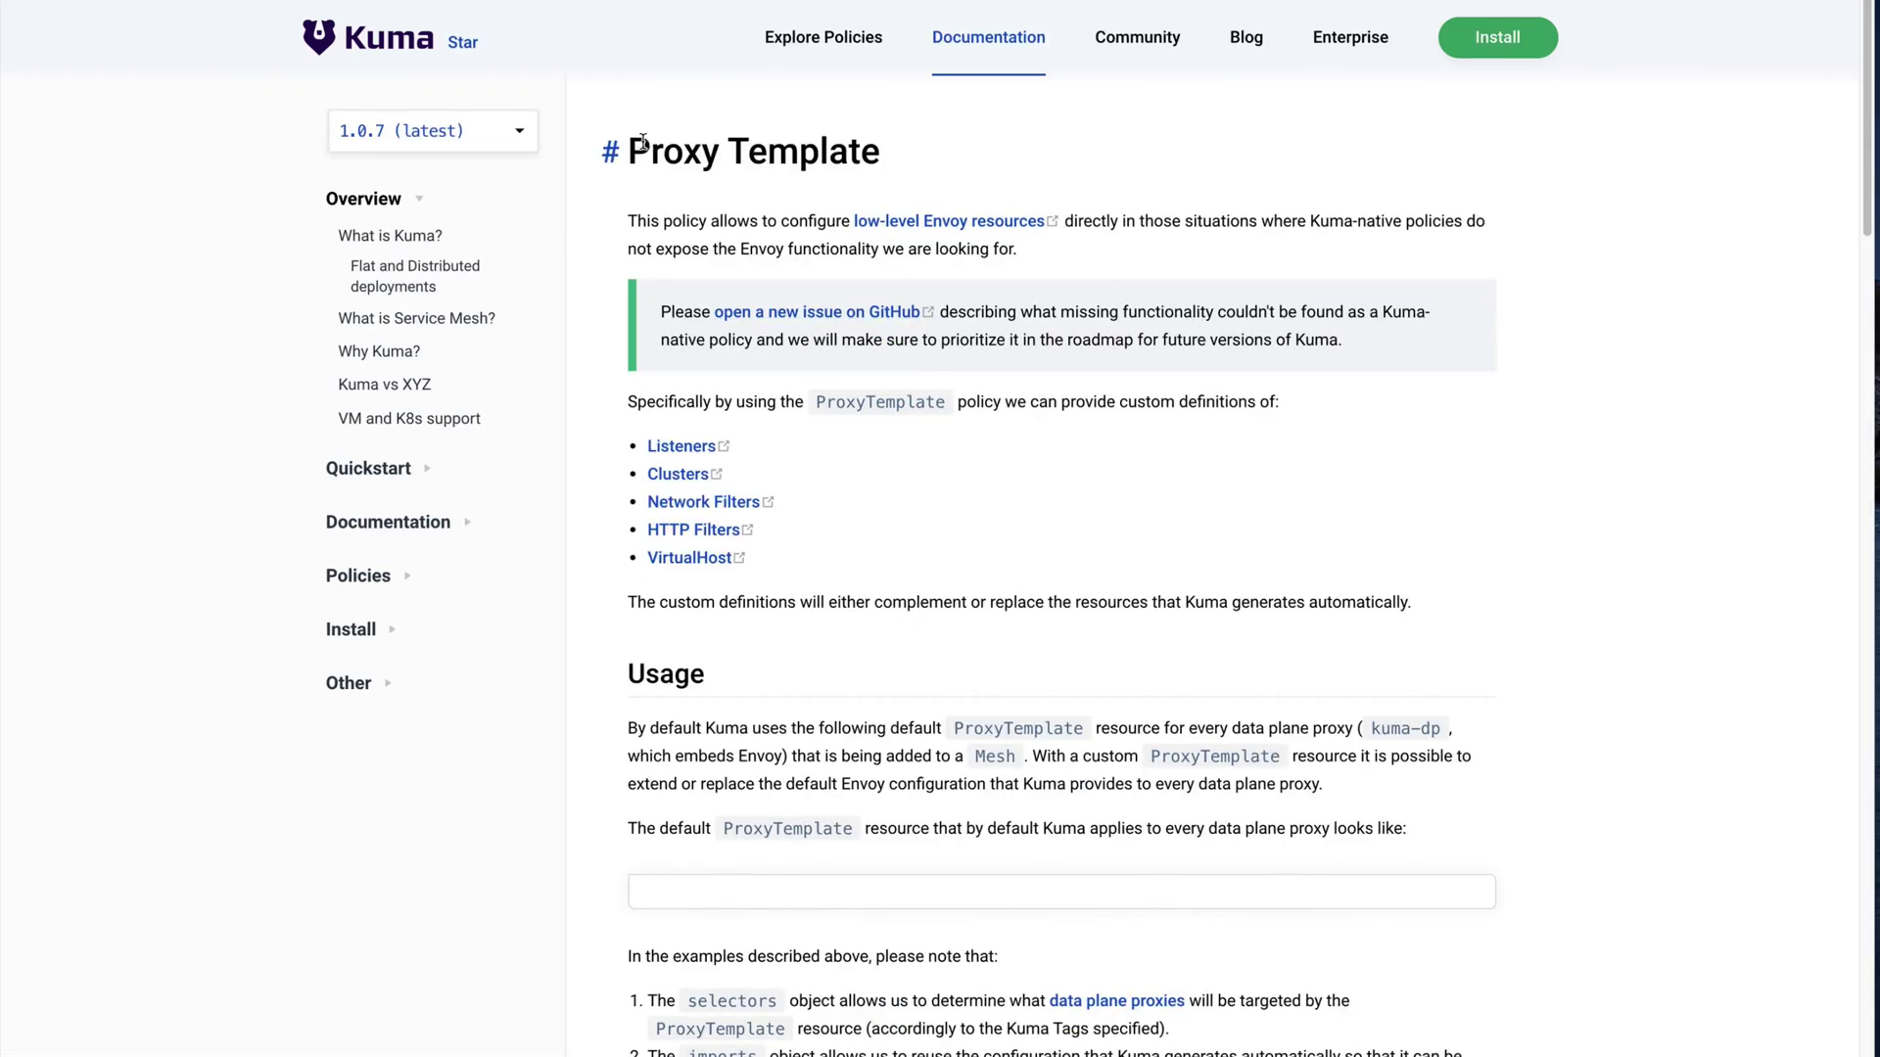
scroll(920, 189, "down", 20)
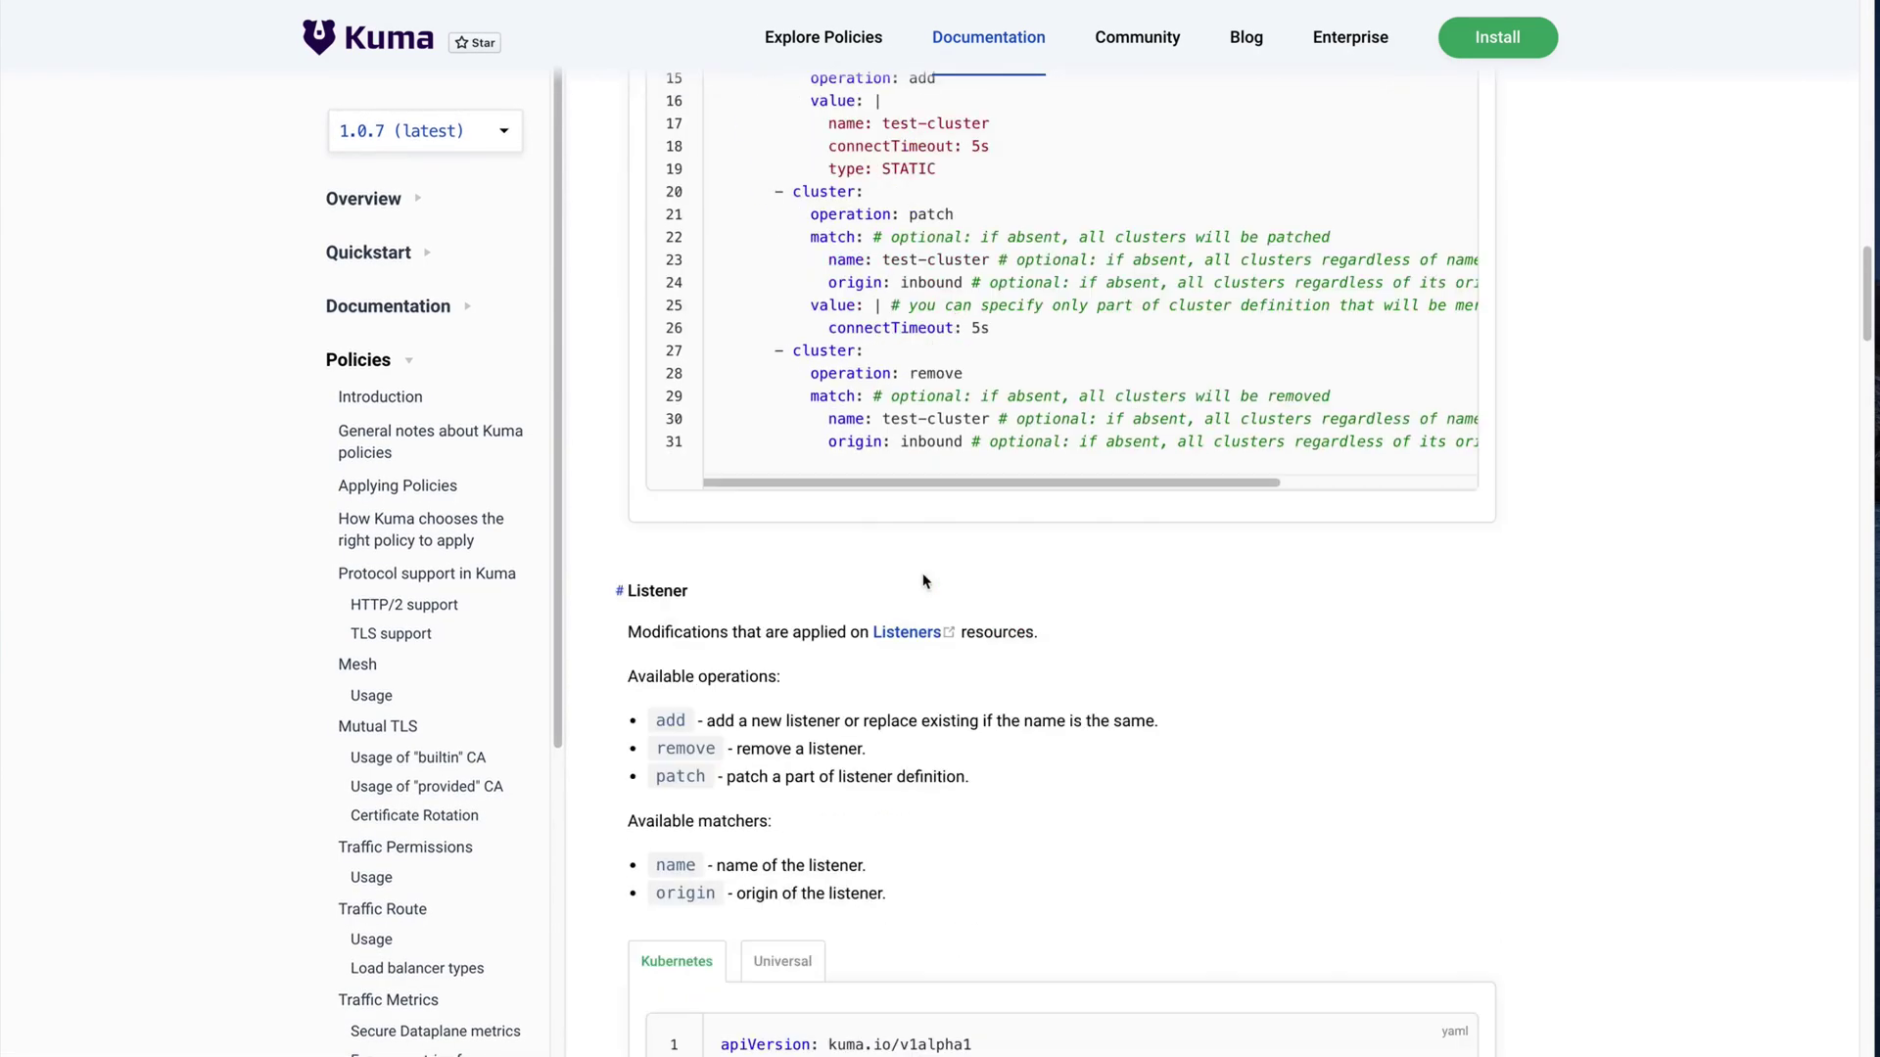
scroll(920, 576, "down", 15)
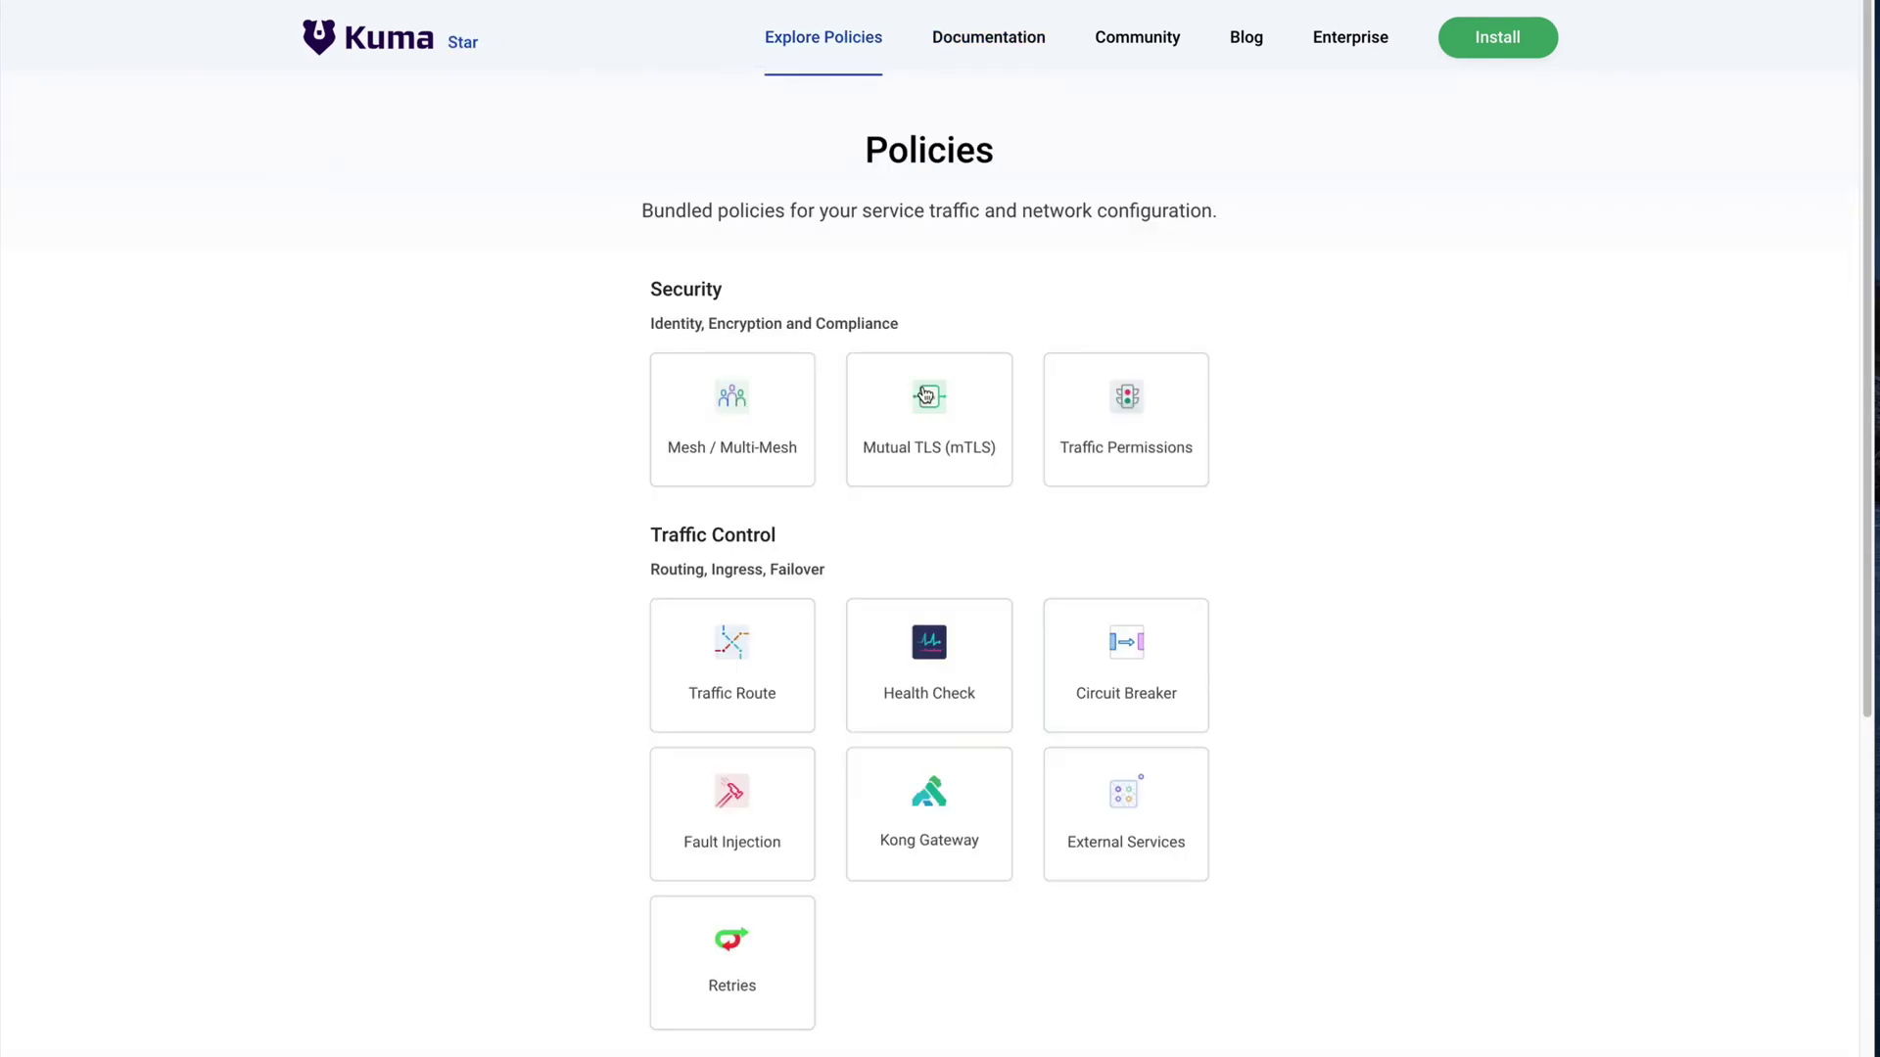
Clear the terminal and rerun the kuma-system pod listing.
key("super+Tab")
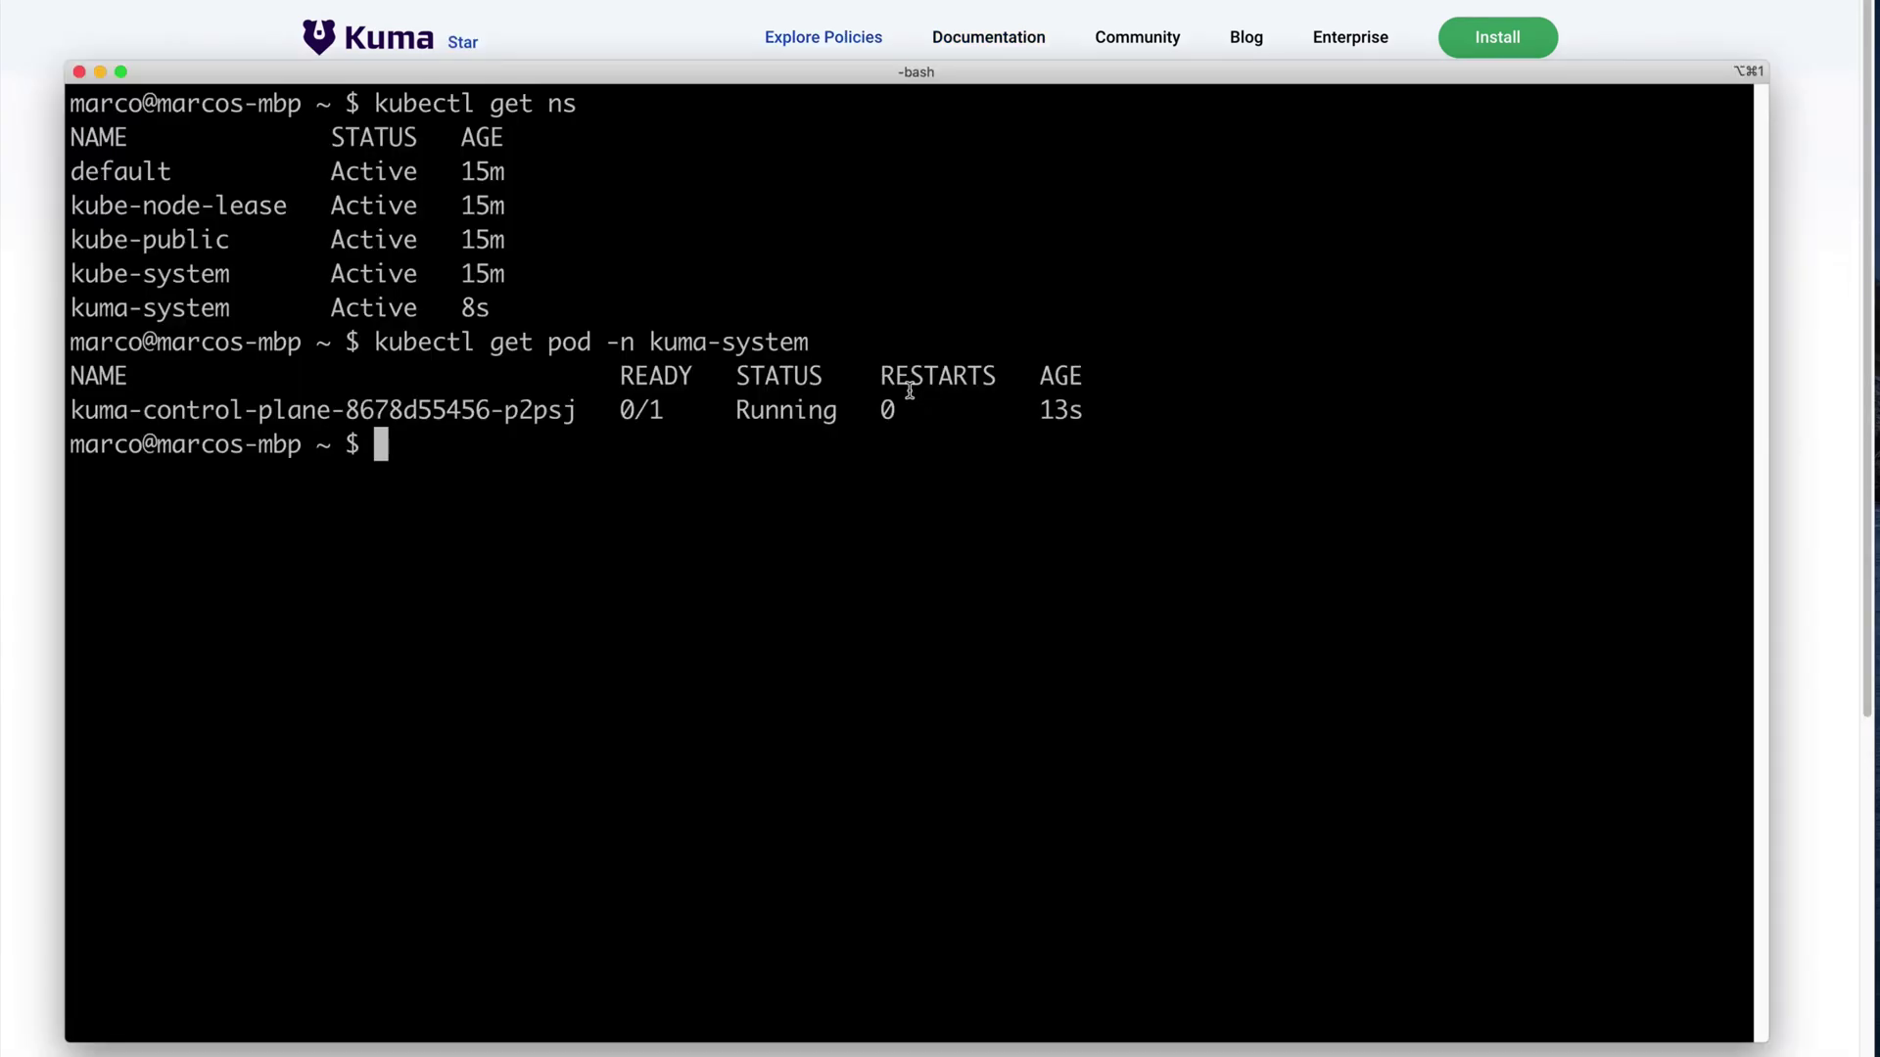
key("Up")
key("ctrl+l")
key("Return")
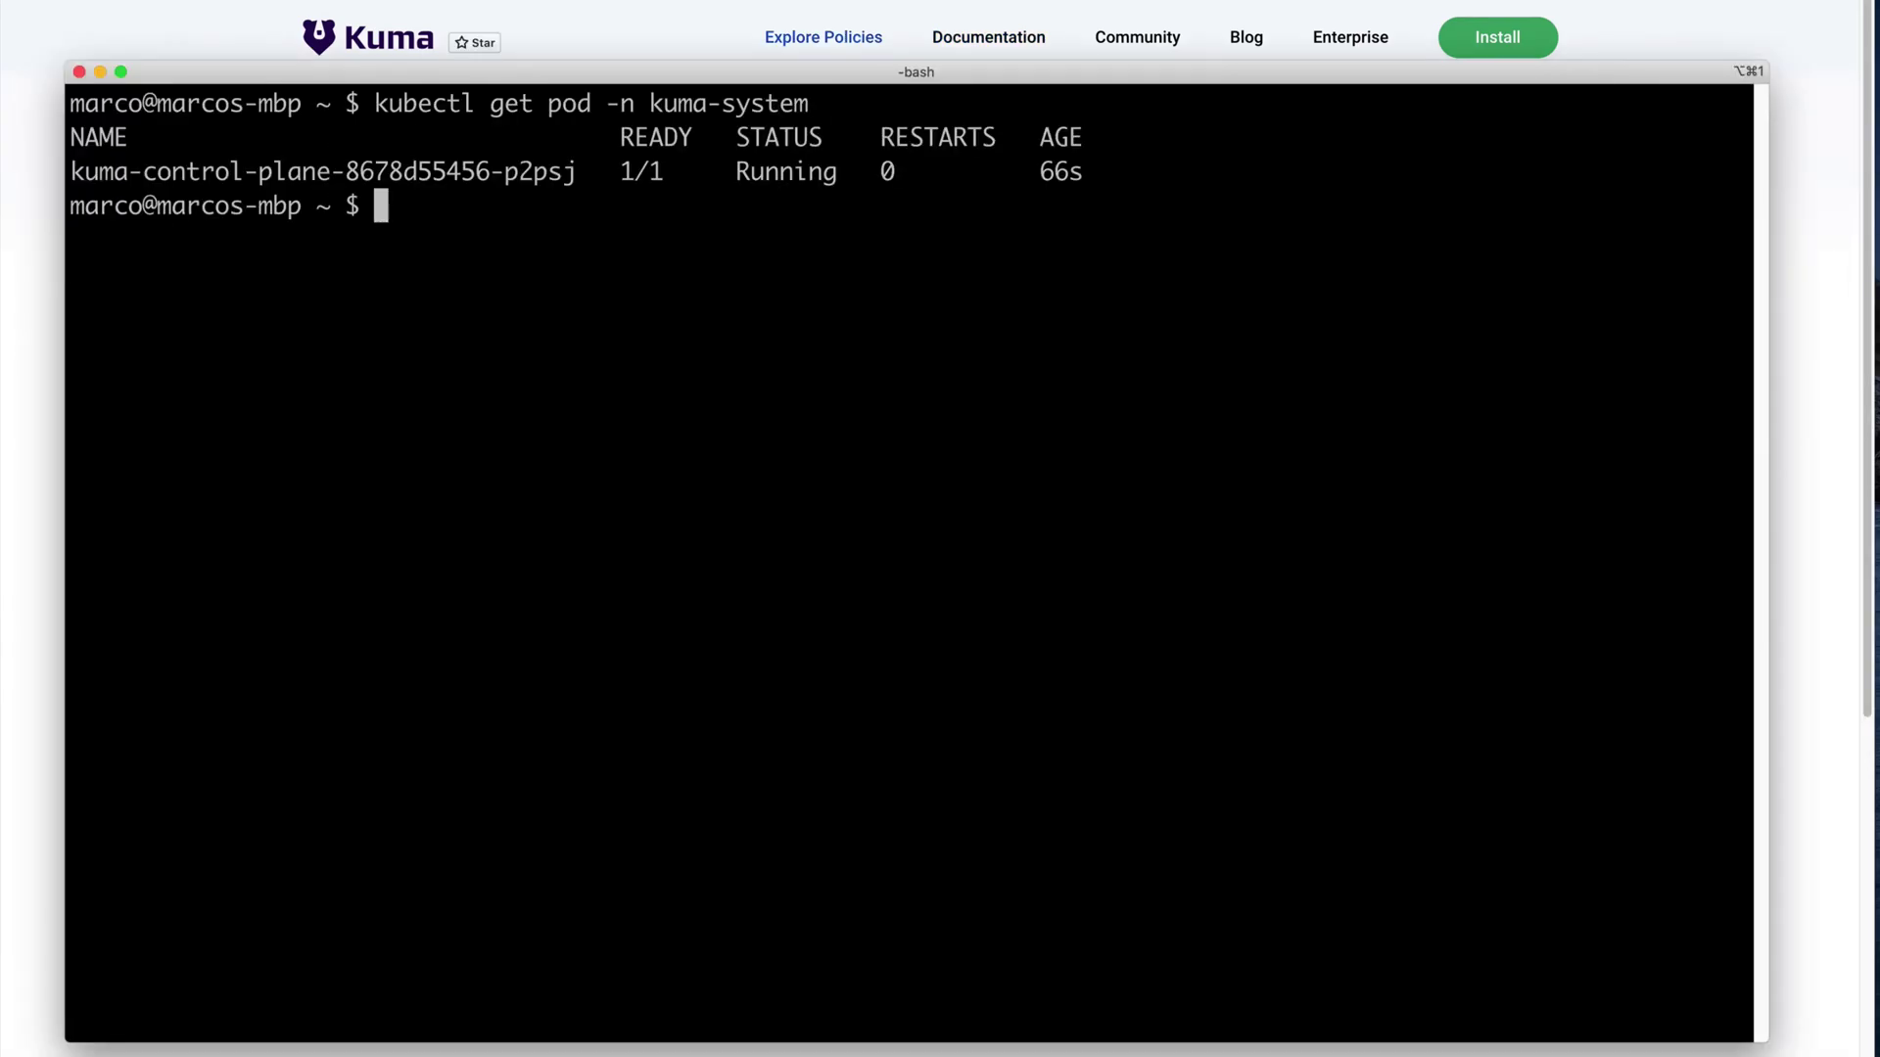
Run kubectl port-forward svc/kuma-control-plane -n kuma-system 5681:5681, adding the missing ports after an error.
type("kubectl por")
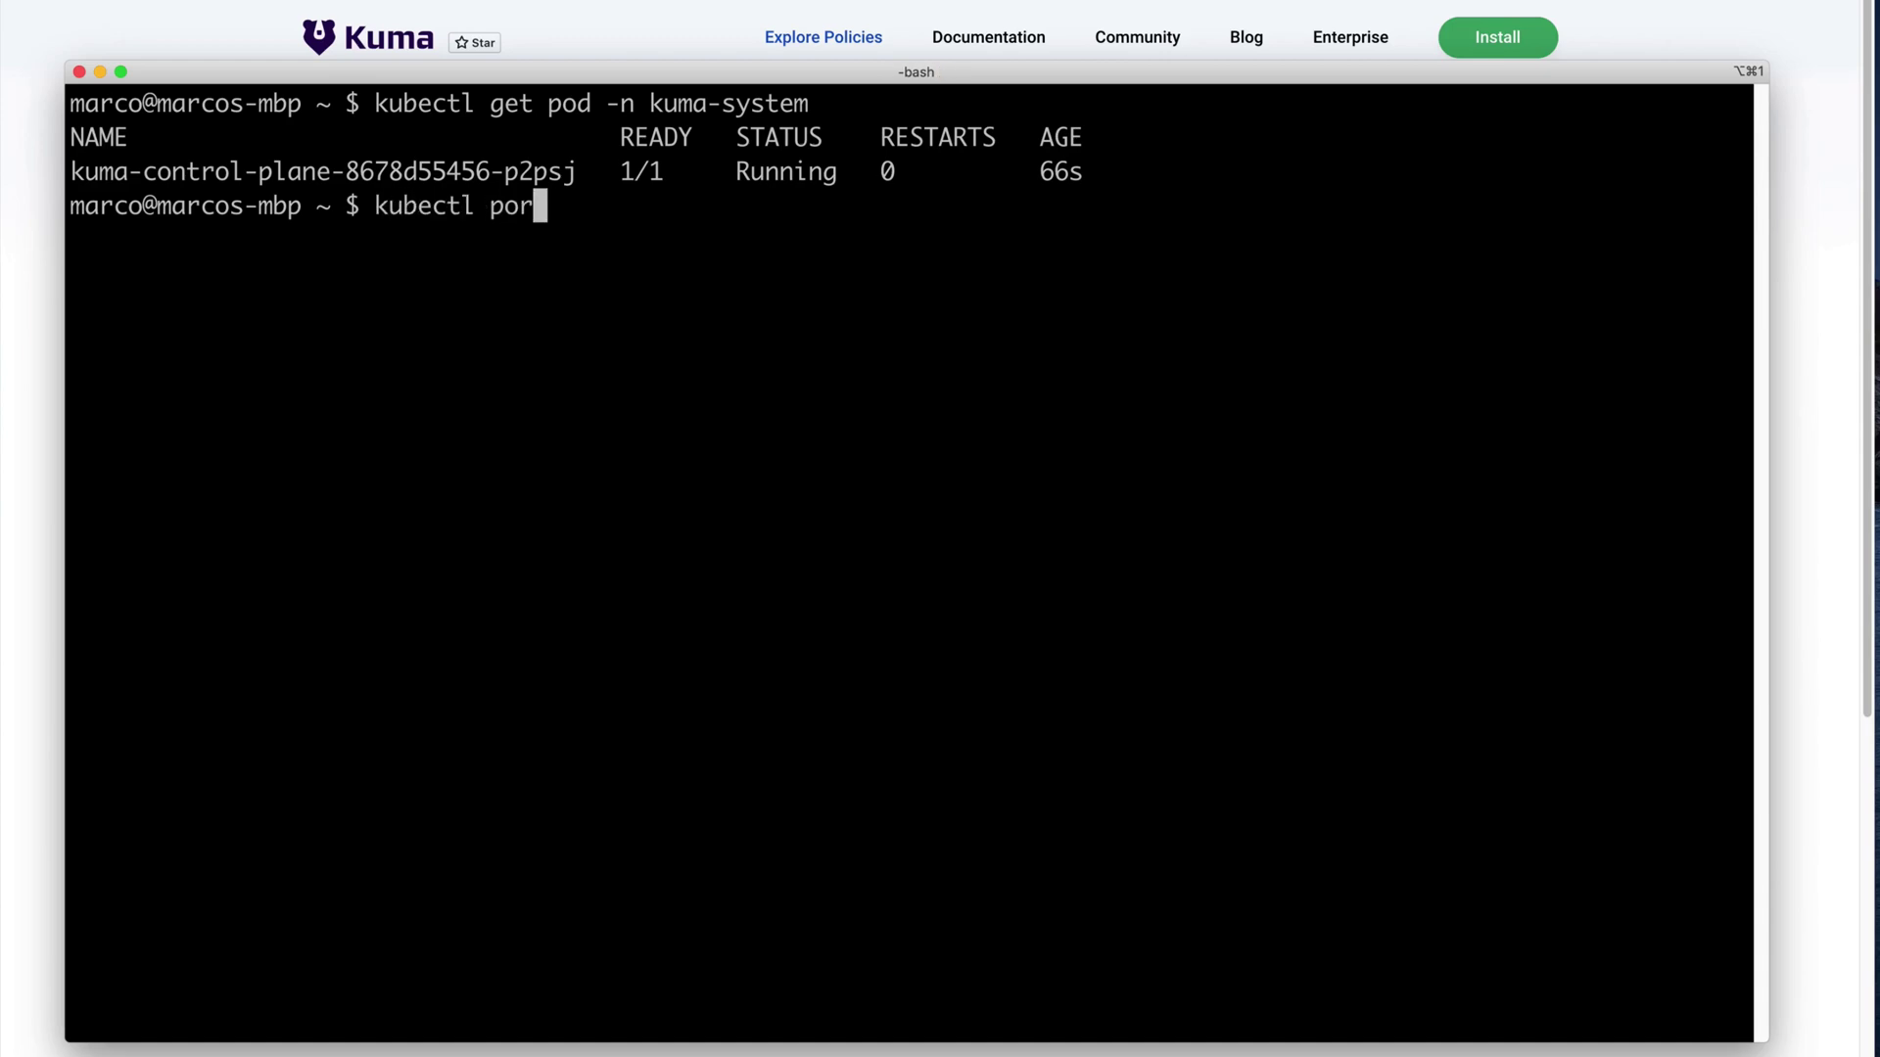
type("t-forward sv")
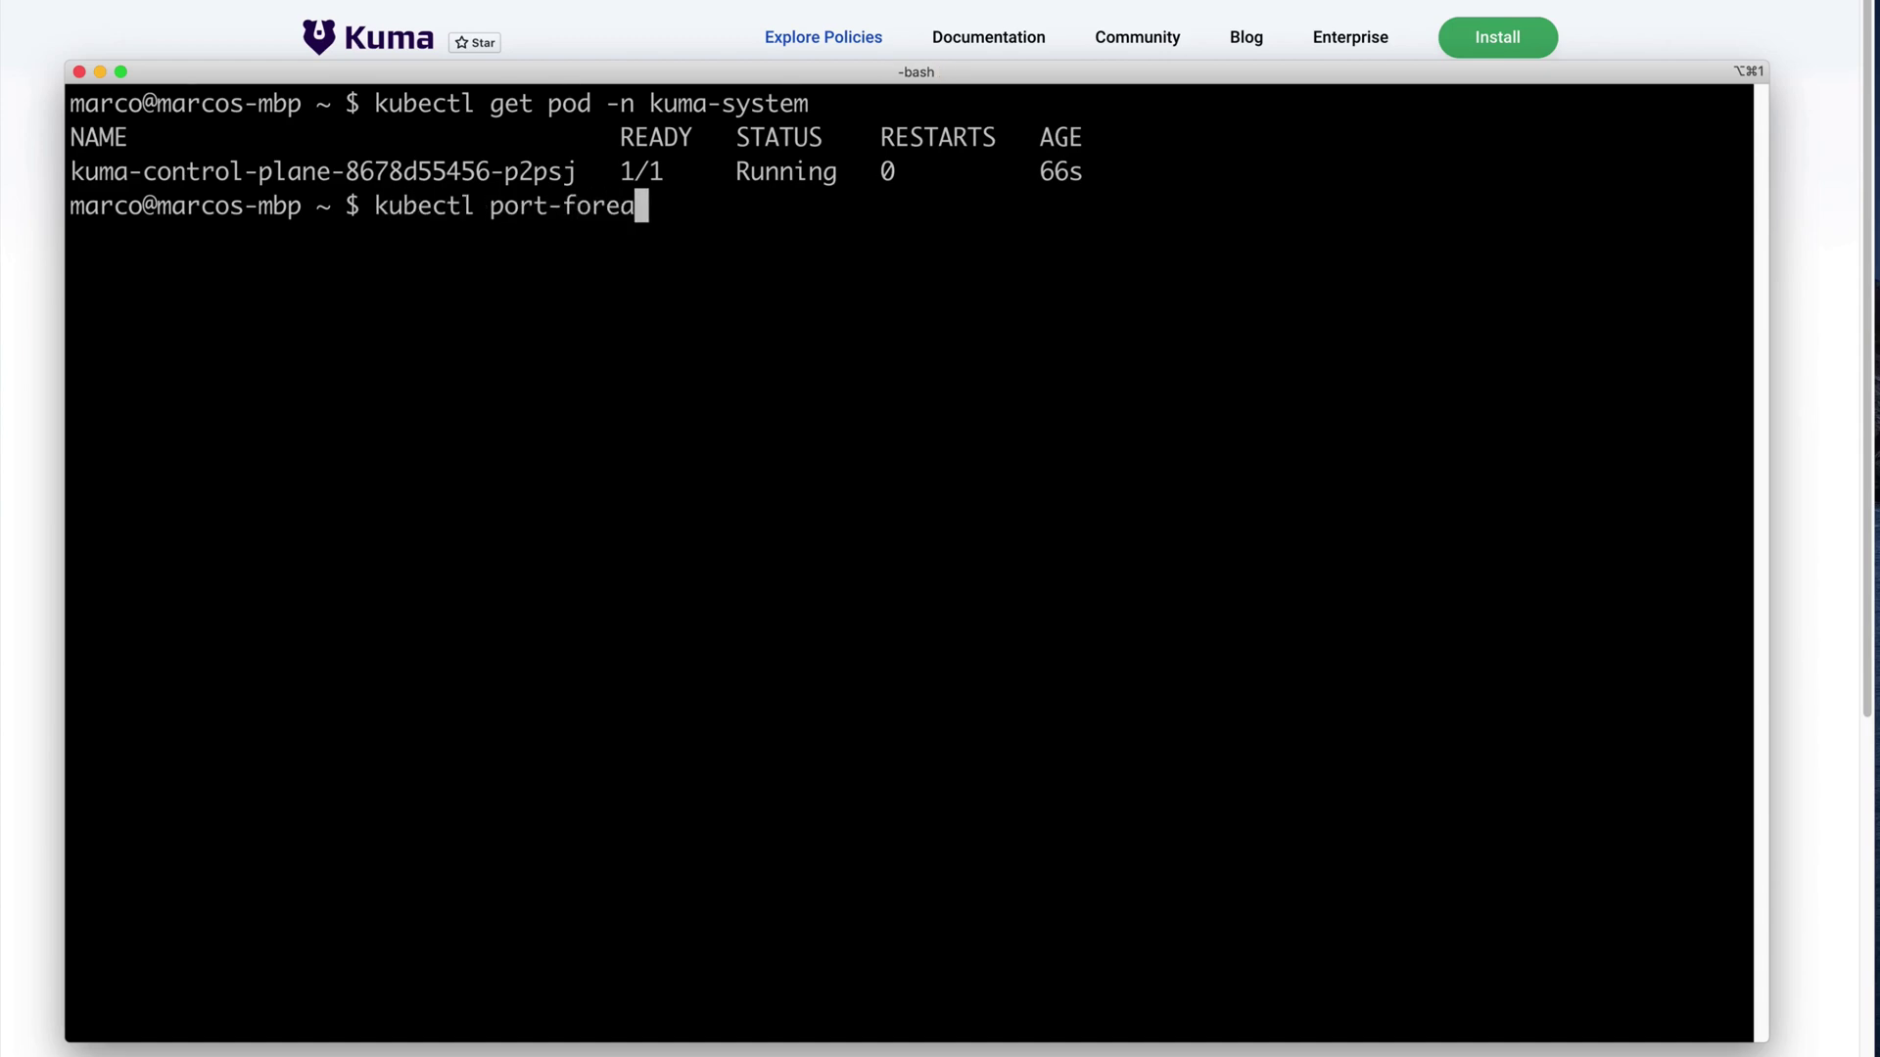
type("c/kuma-")
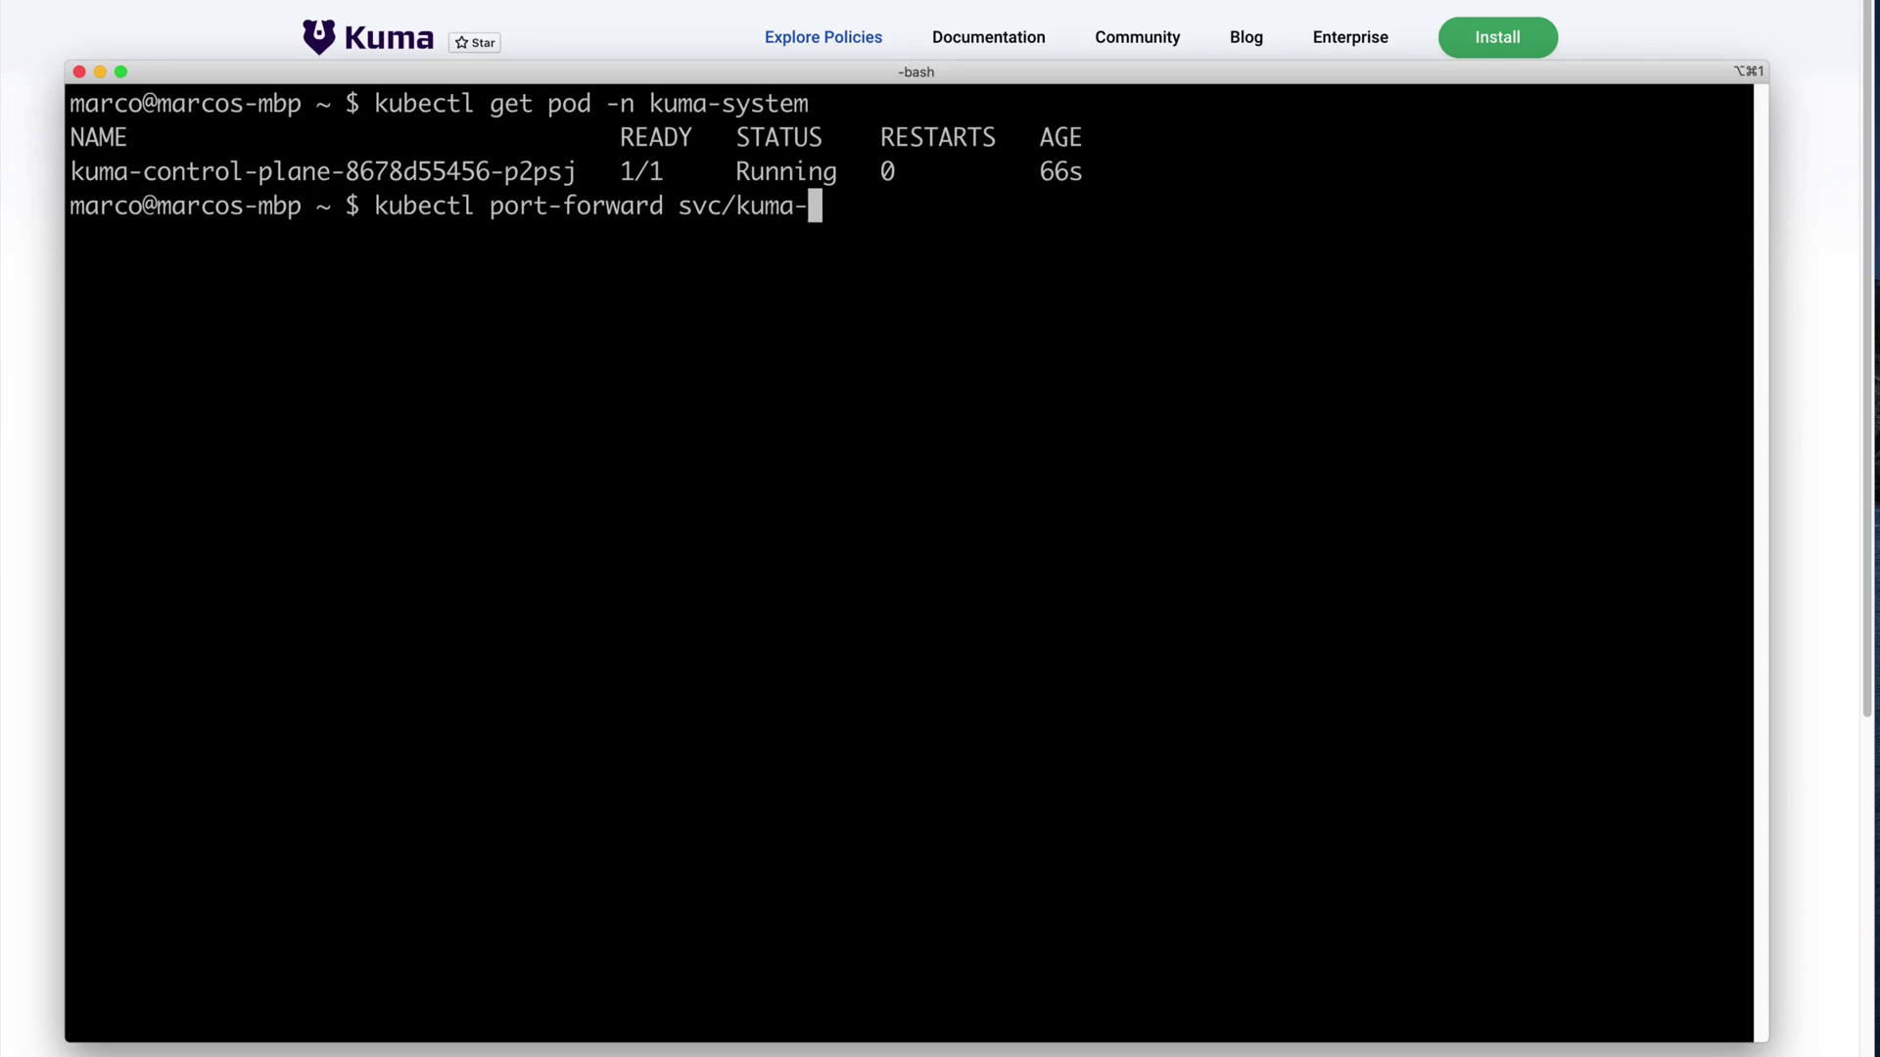
type("control-plane -")
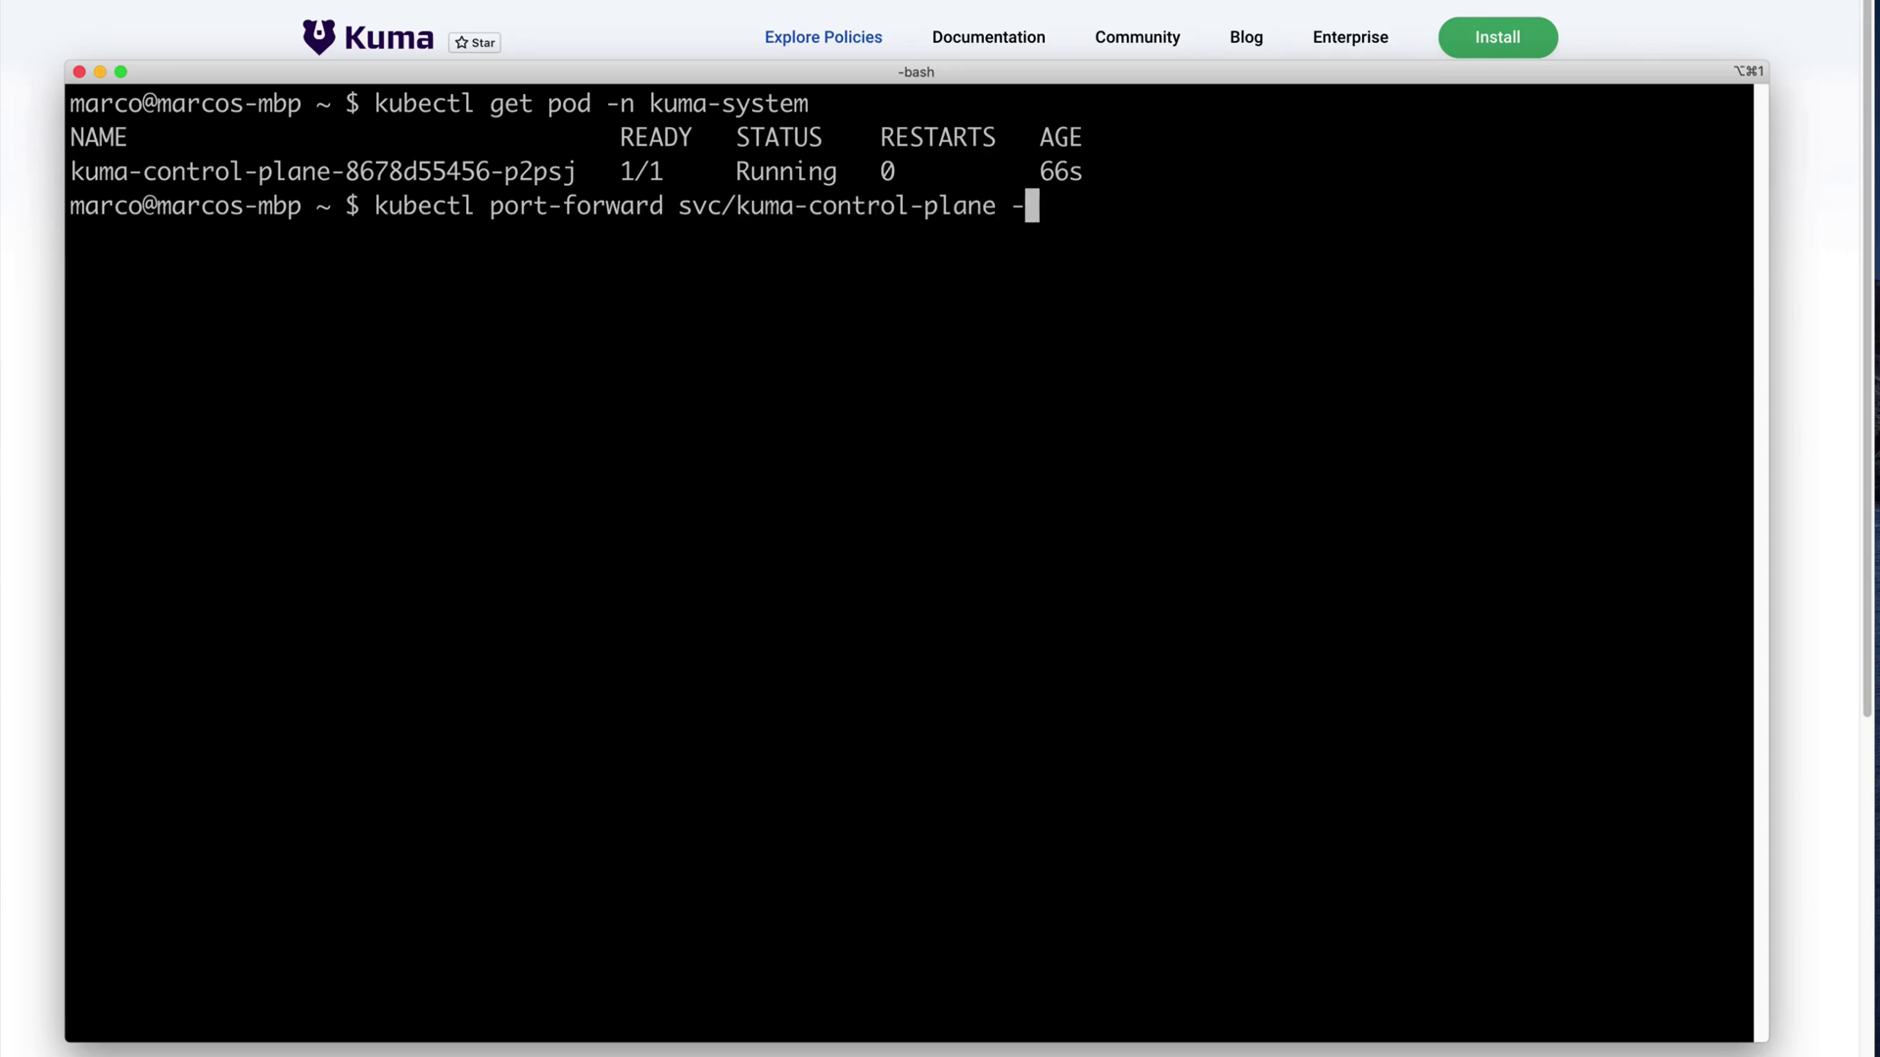
type("n kau")
key("BackSpace")
key("BackSpace")
type("uma-system")
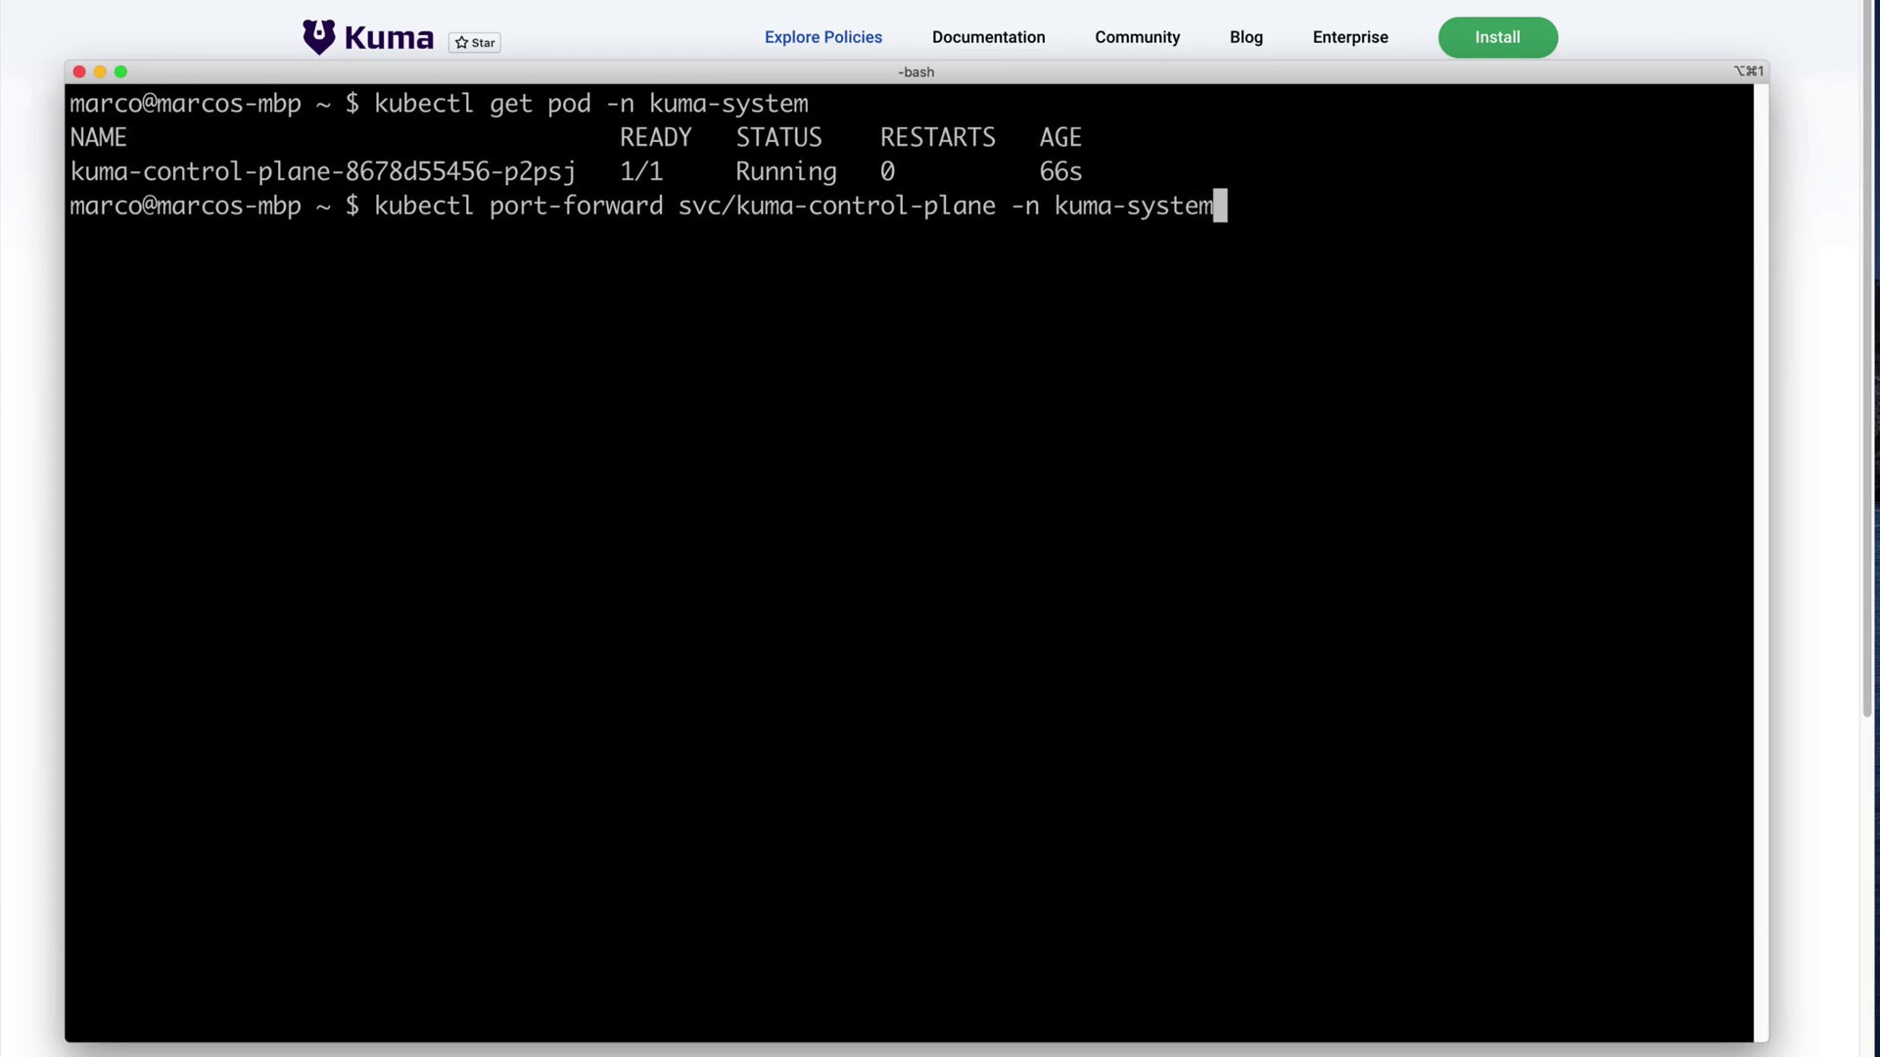
key("Return")
key("Up")
type("5681:")
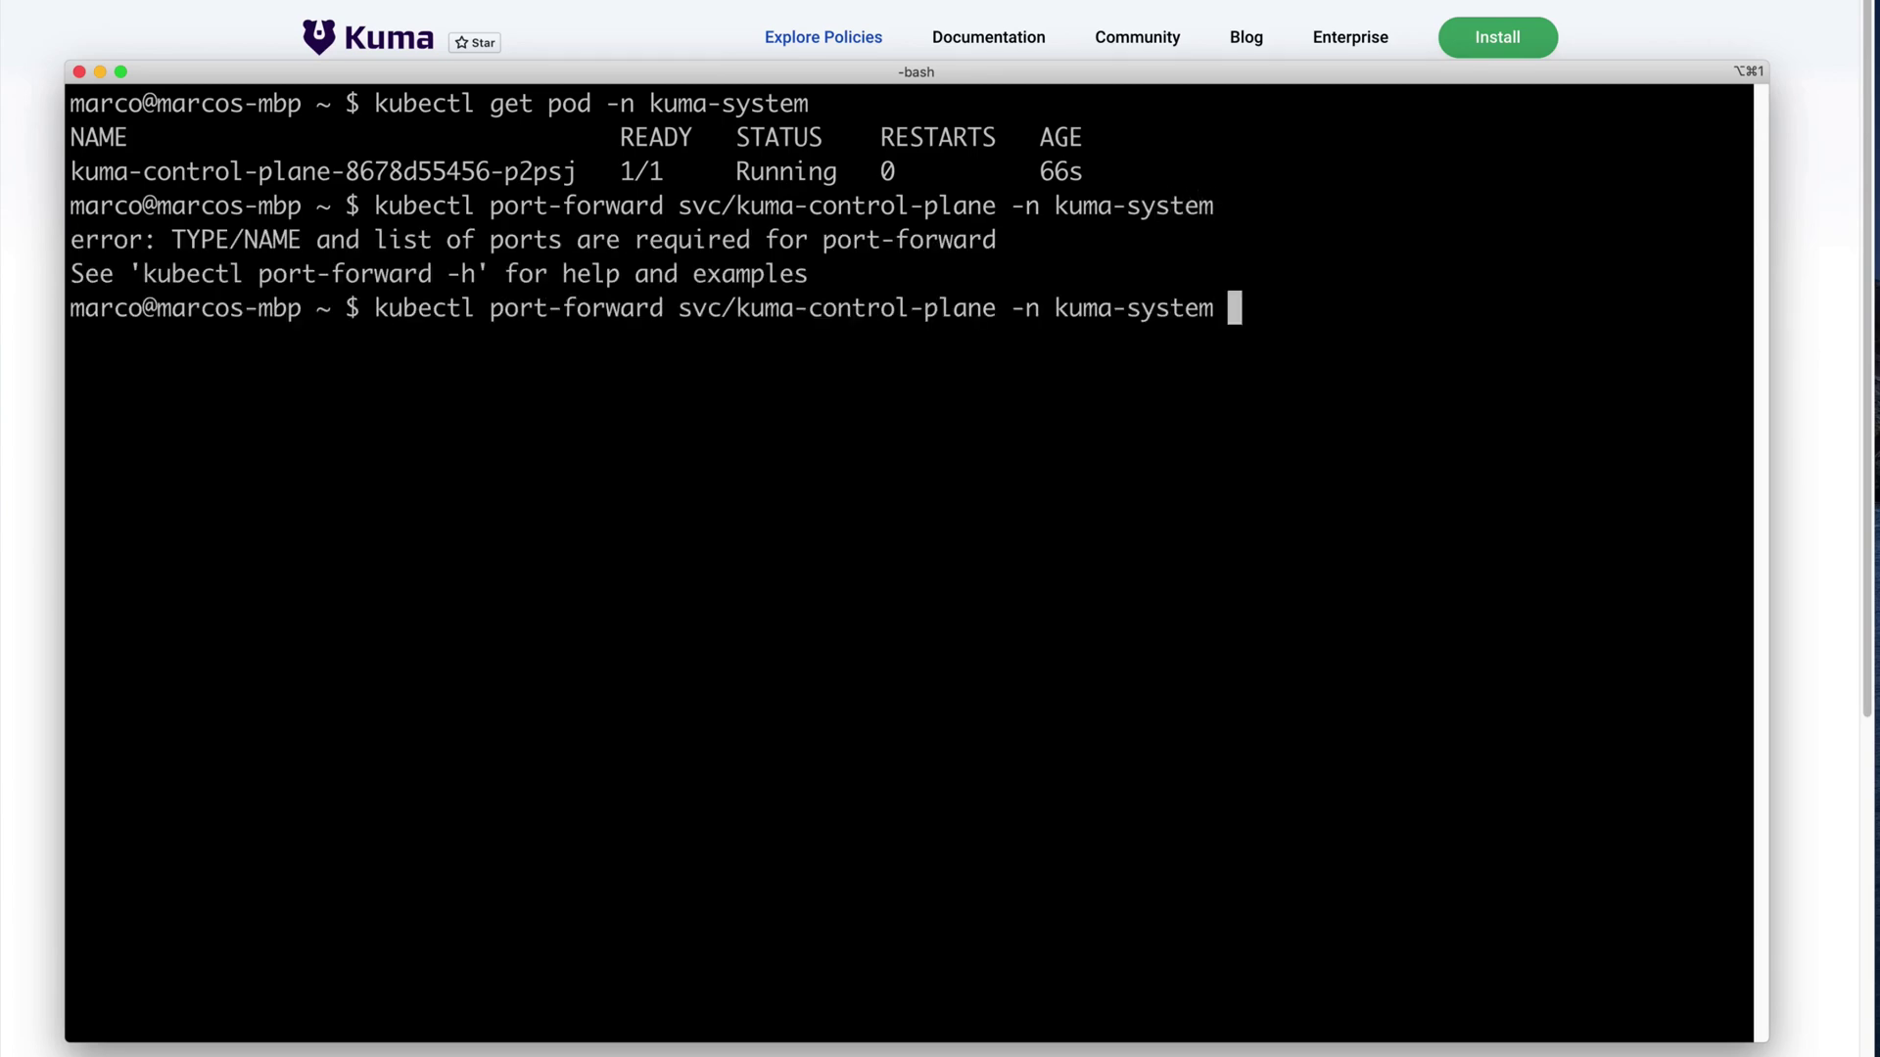
type("5681")
key("Return")
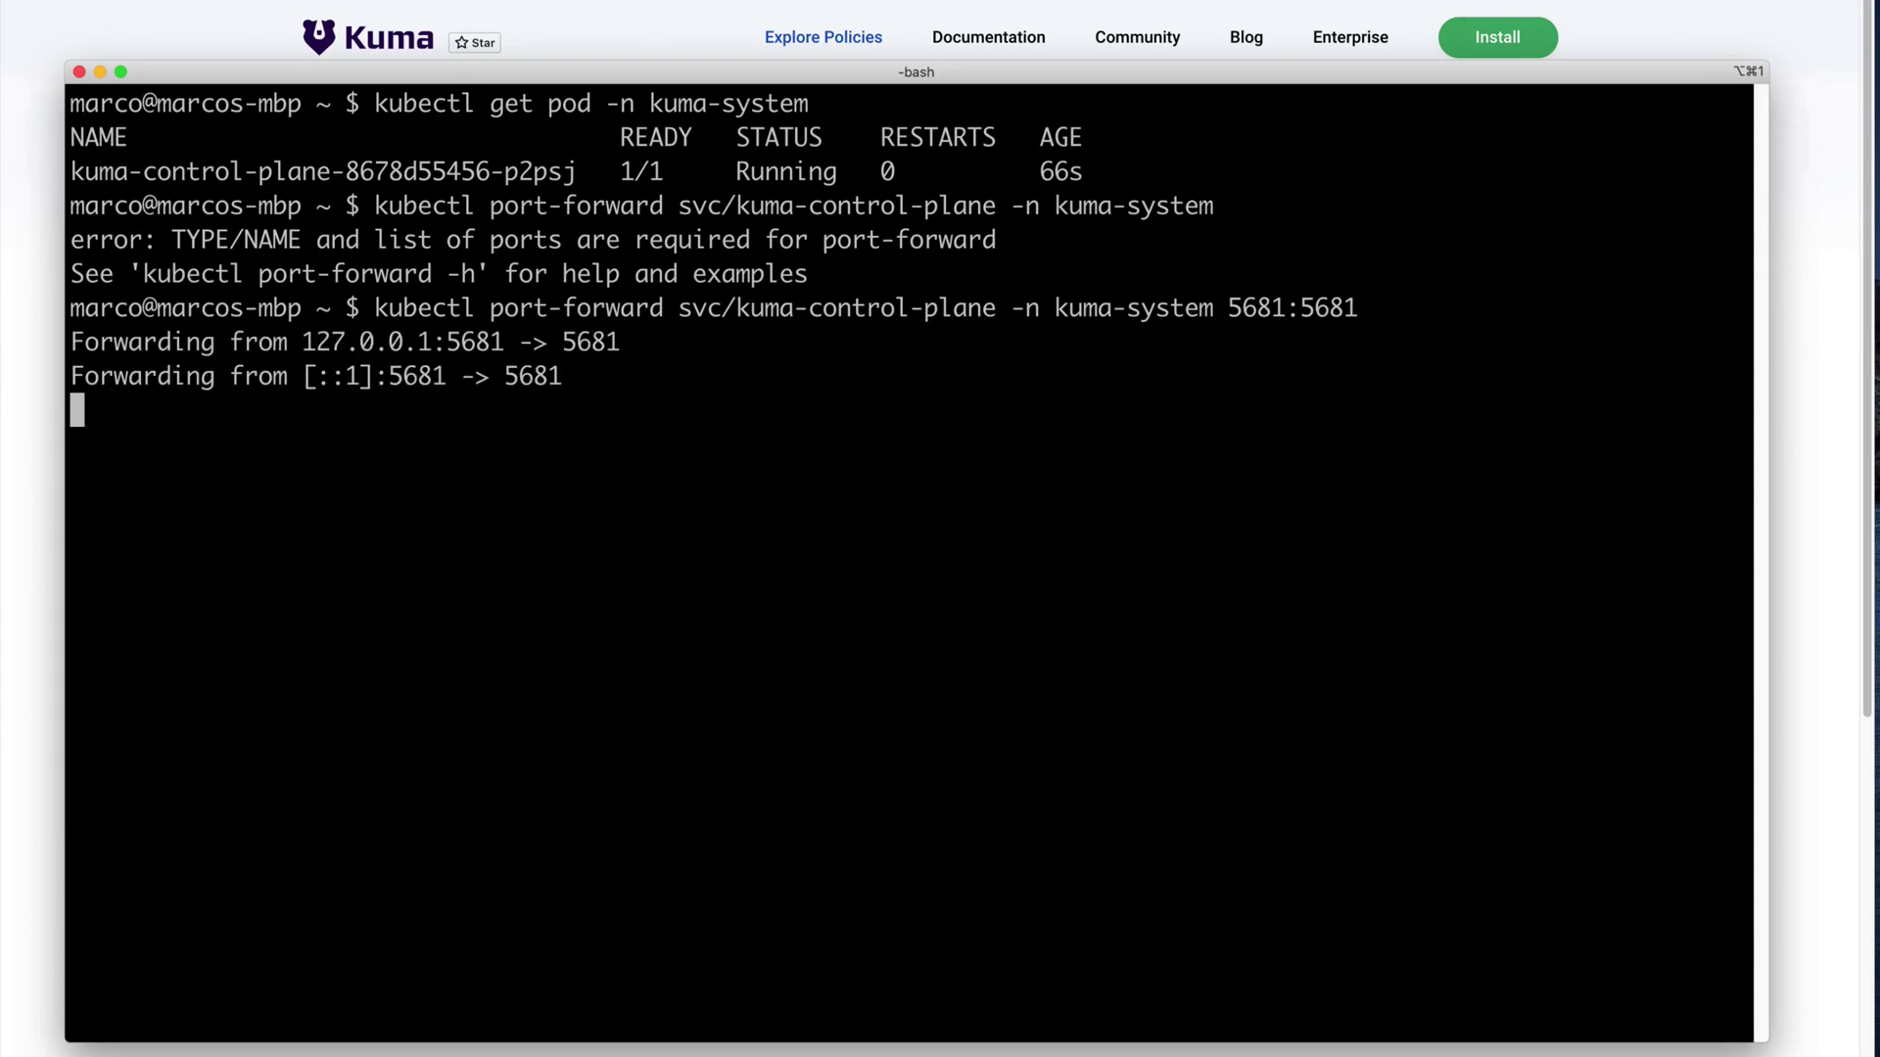
left_click(590, 57)
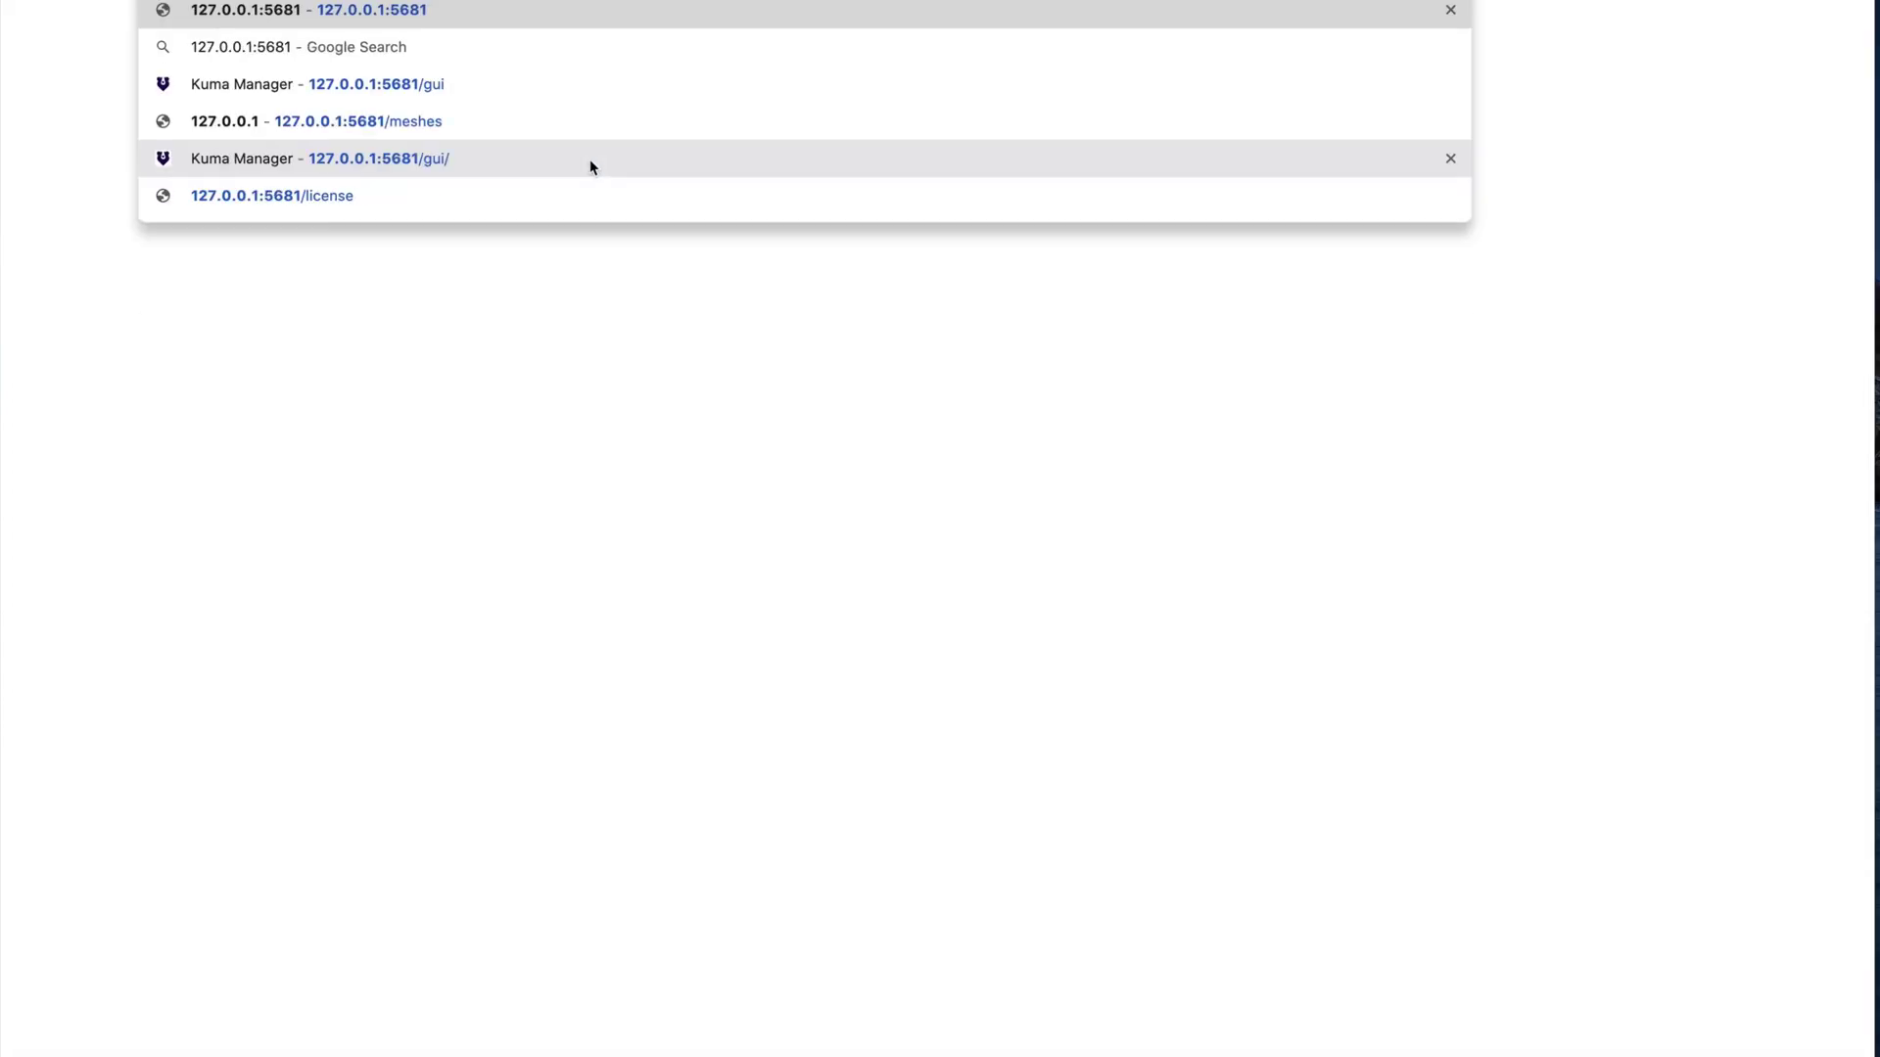
Load 127.0.0.1:5681 and 127.0.0.1:5681/meshes in Chrome, then enter 127.0.0.1:5681/gui.
key("Return")
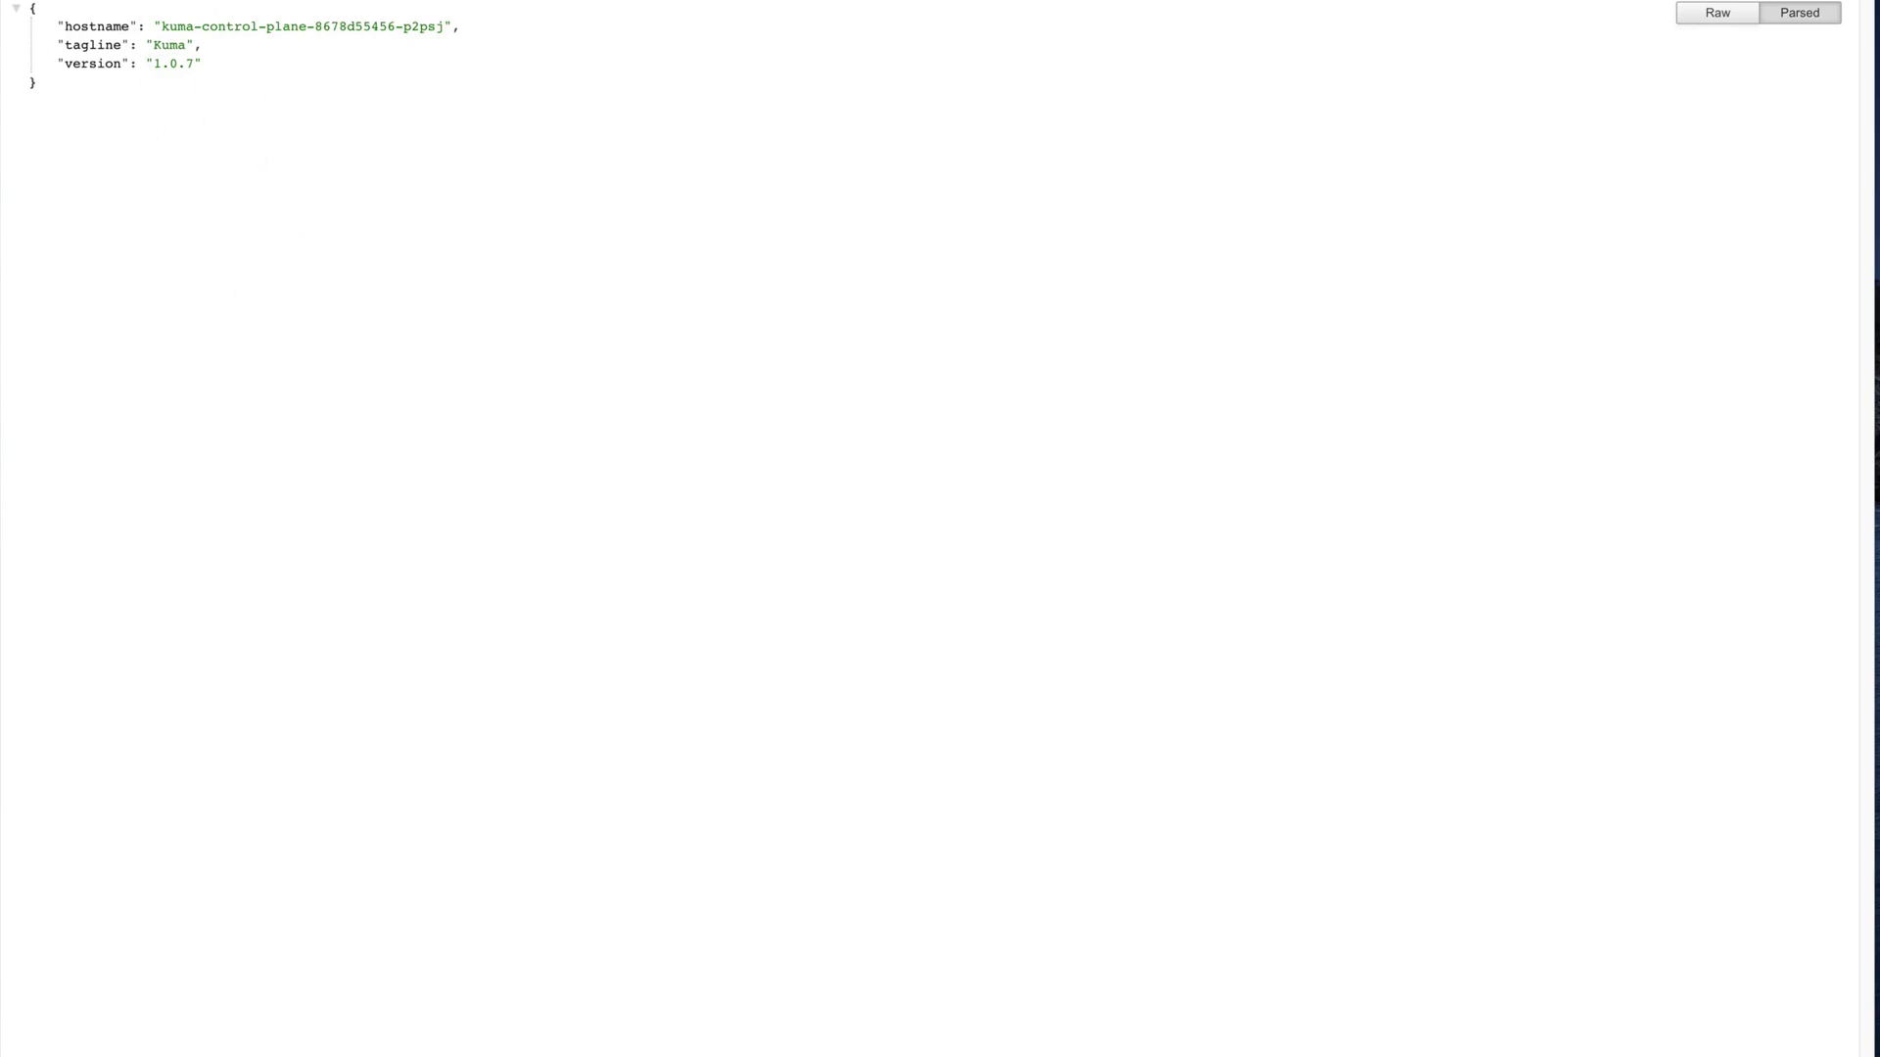
key("ctrl+l")
type("127.0.0.1:5681/meshes")
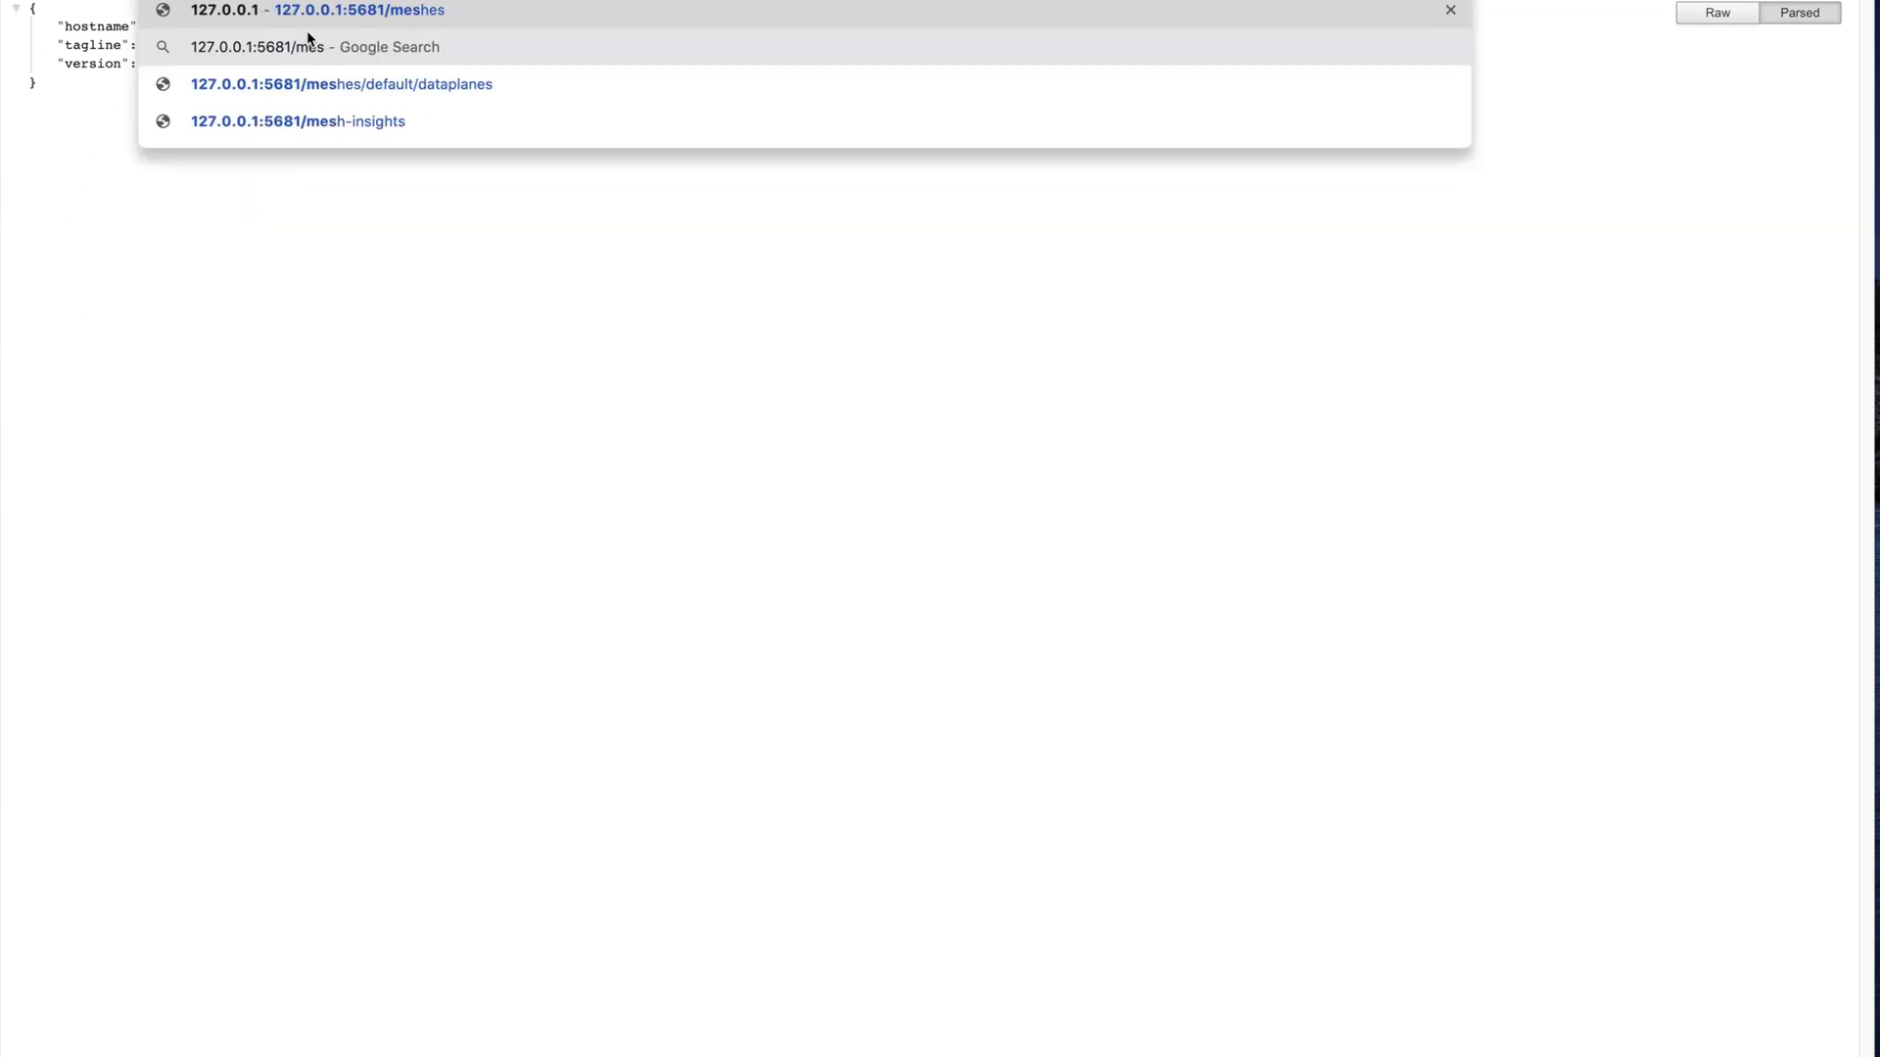
key("Return")
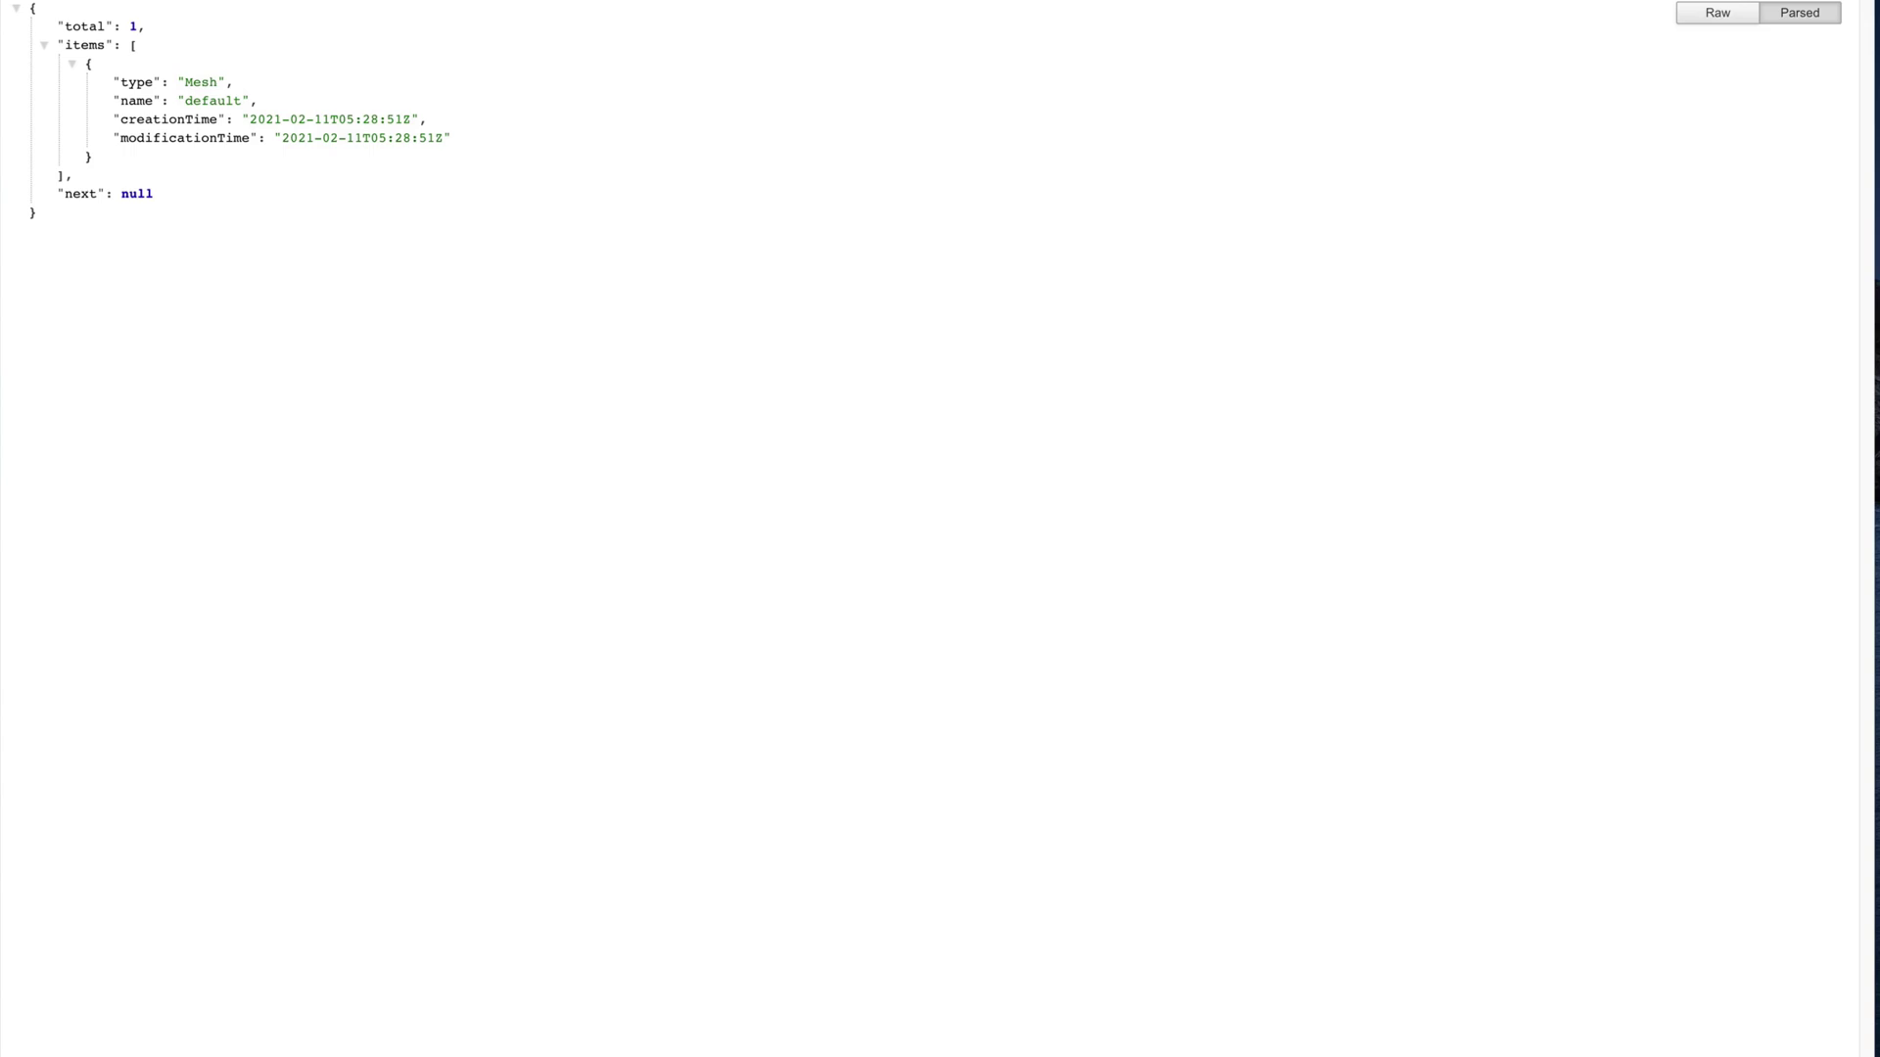
type("127.0.0.1:5681/gui")
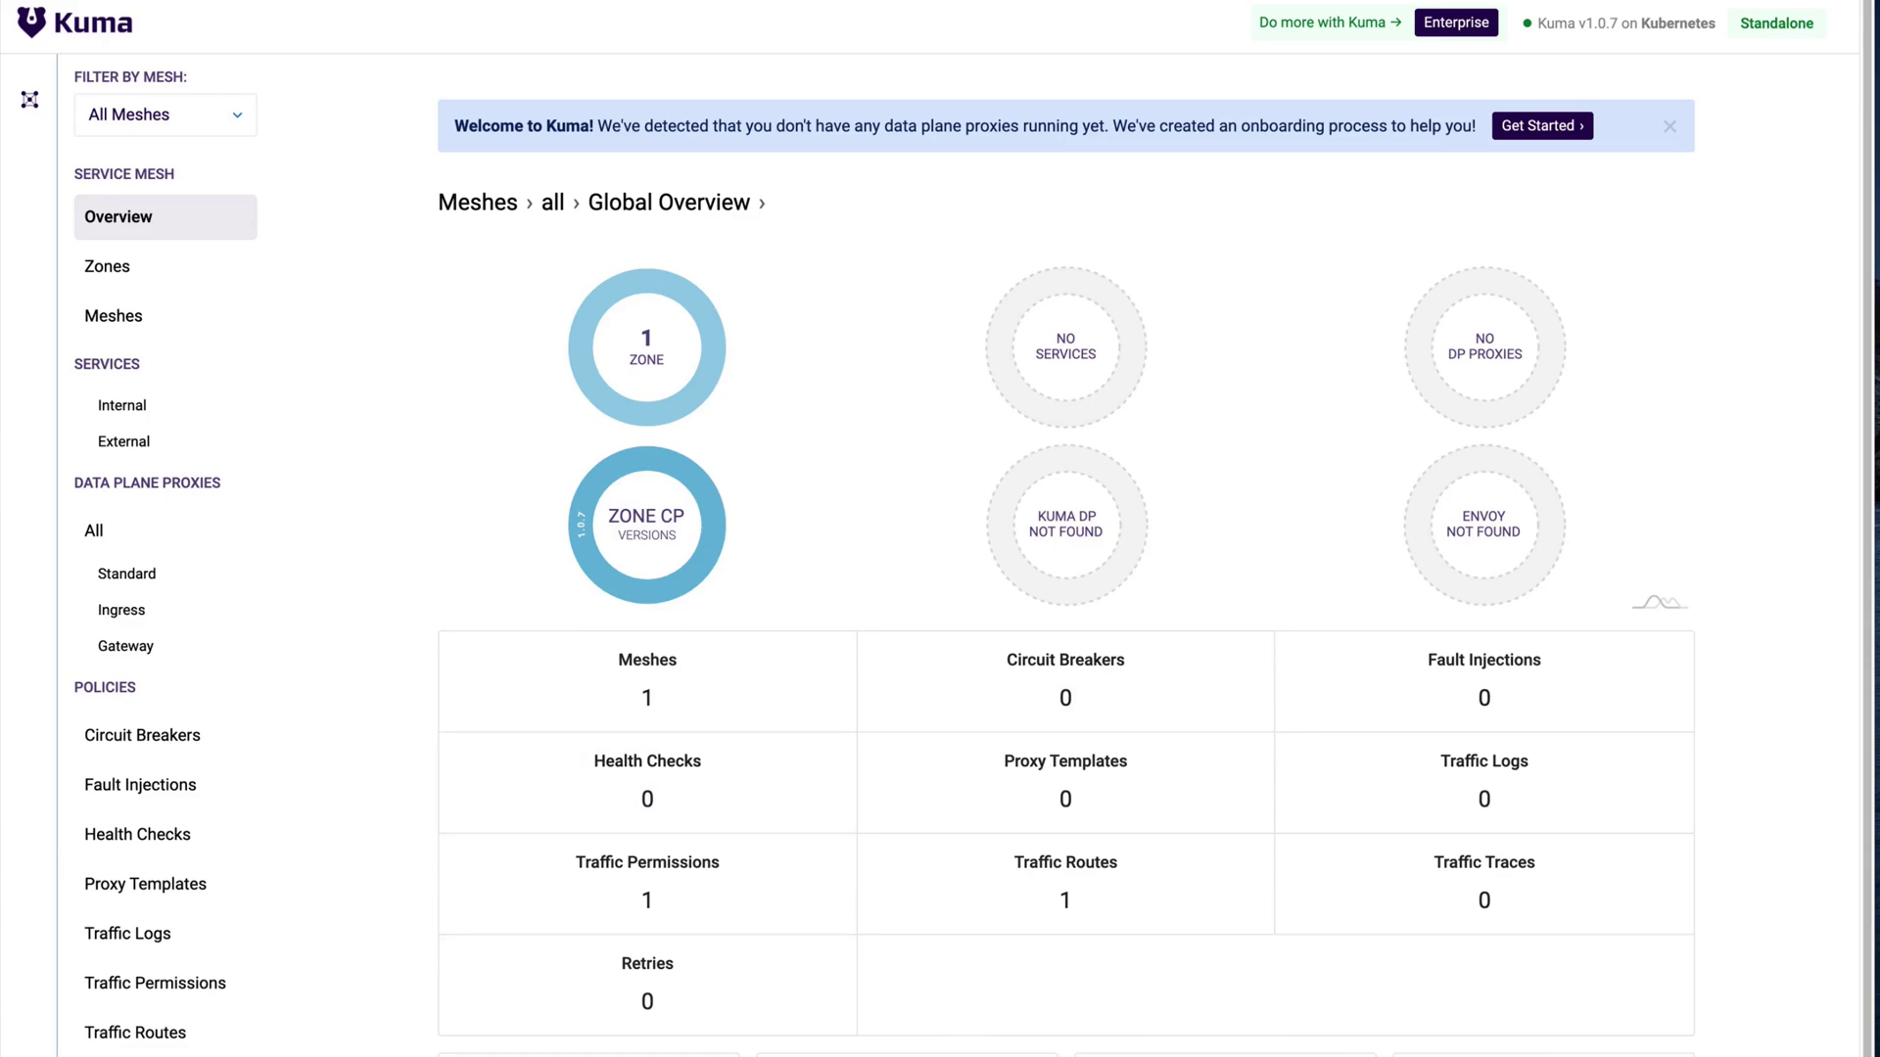
Split the port-forwarding terminal to get a second, enlarged shell pane.
key("super+Tab")
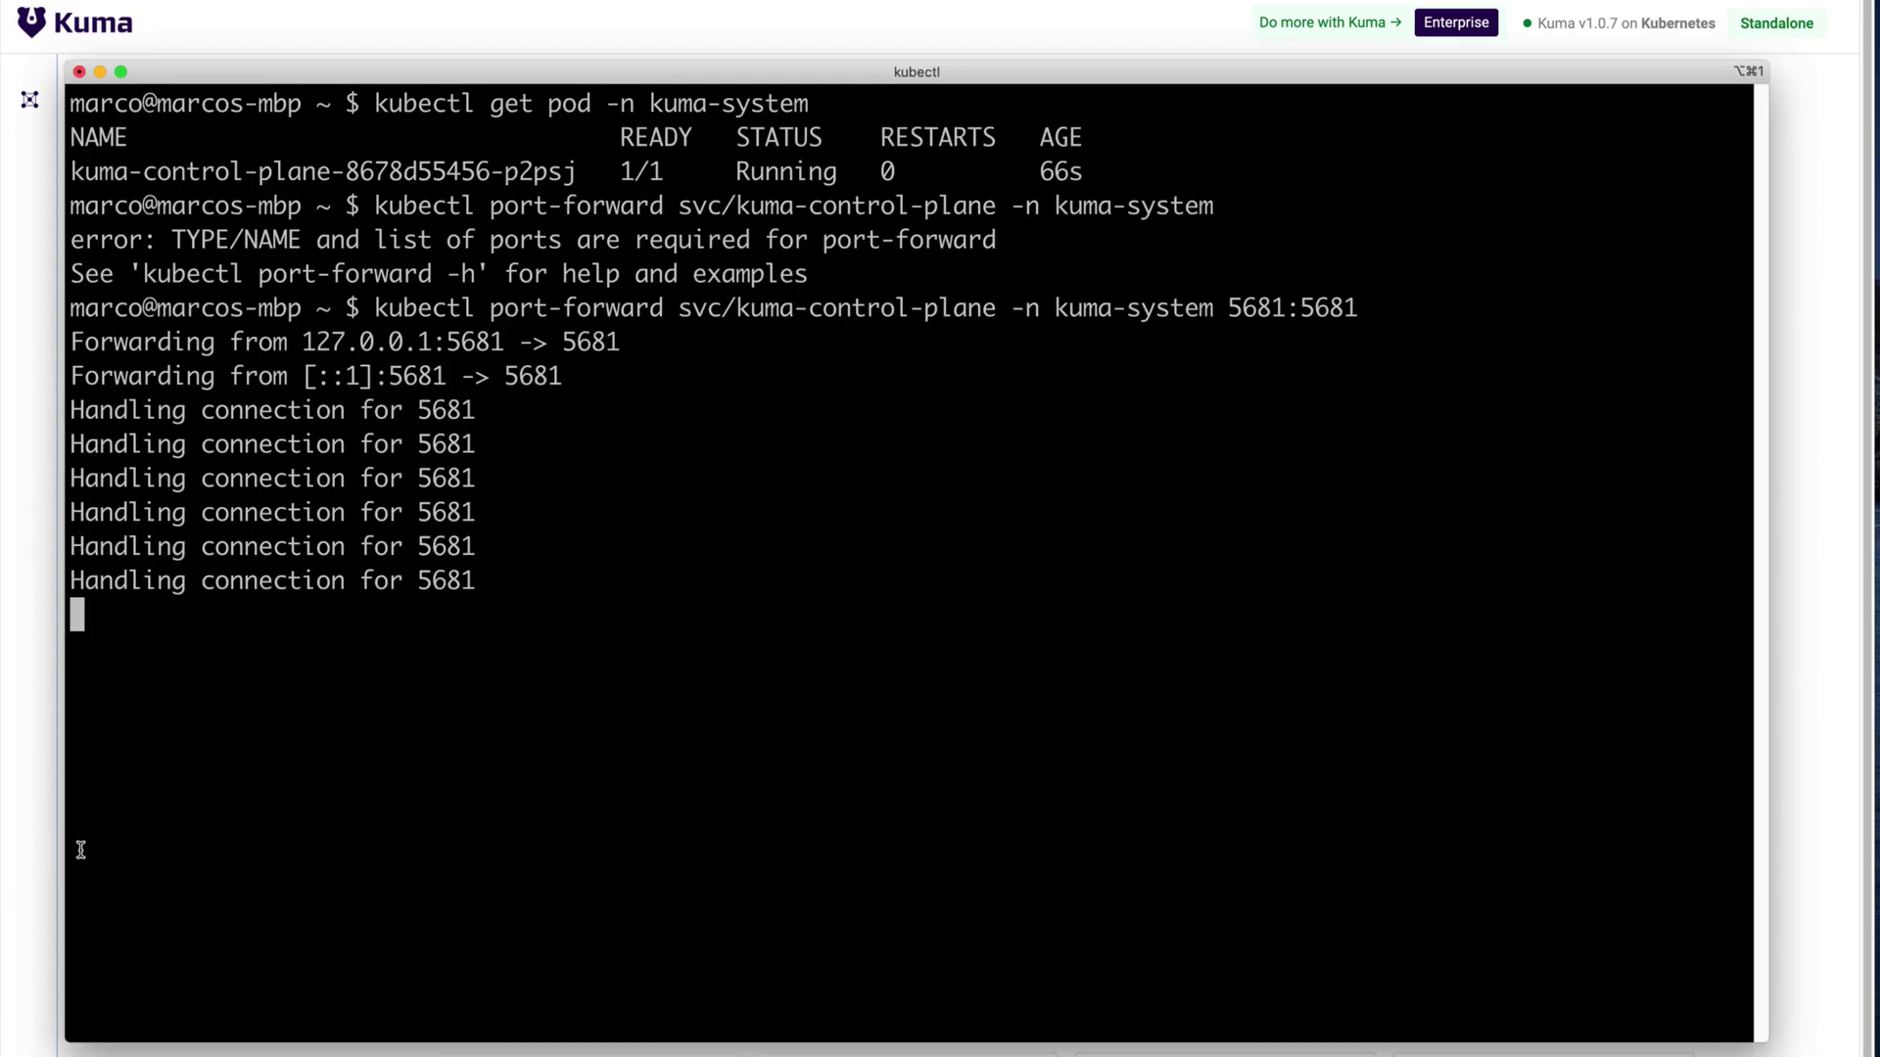
key("super+shift+d")
left_click_drag(724, 581, 701, 186)
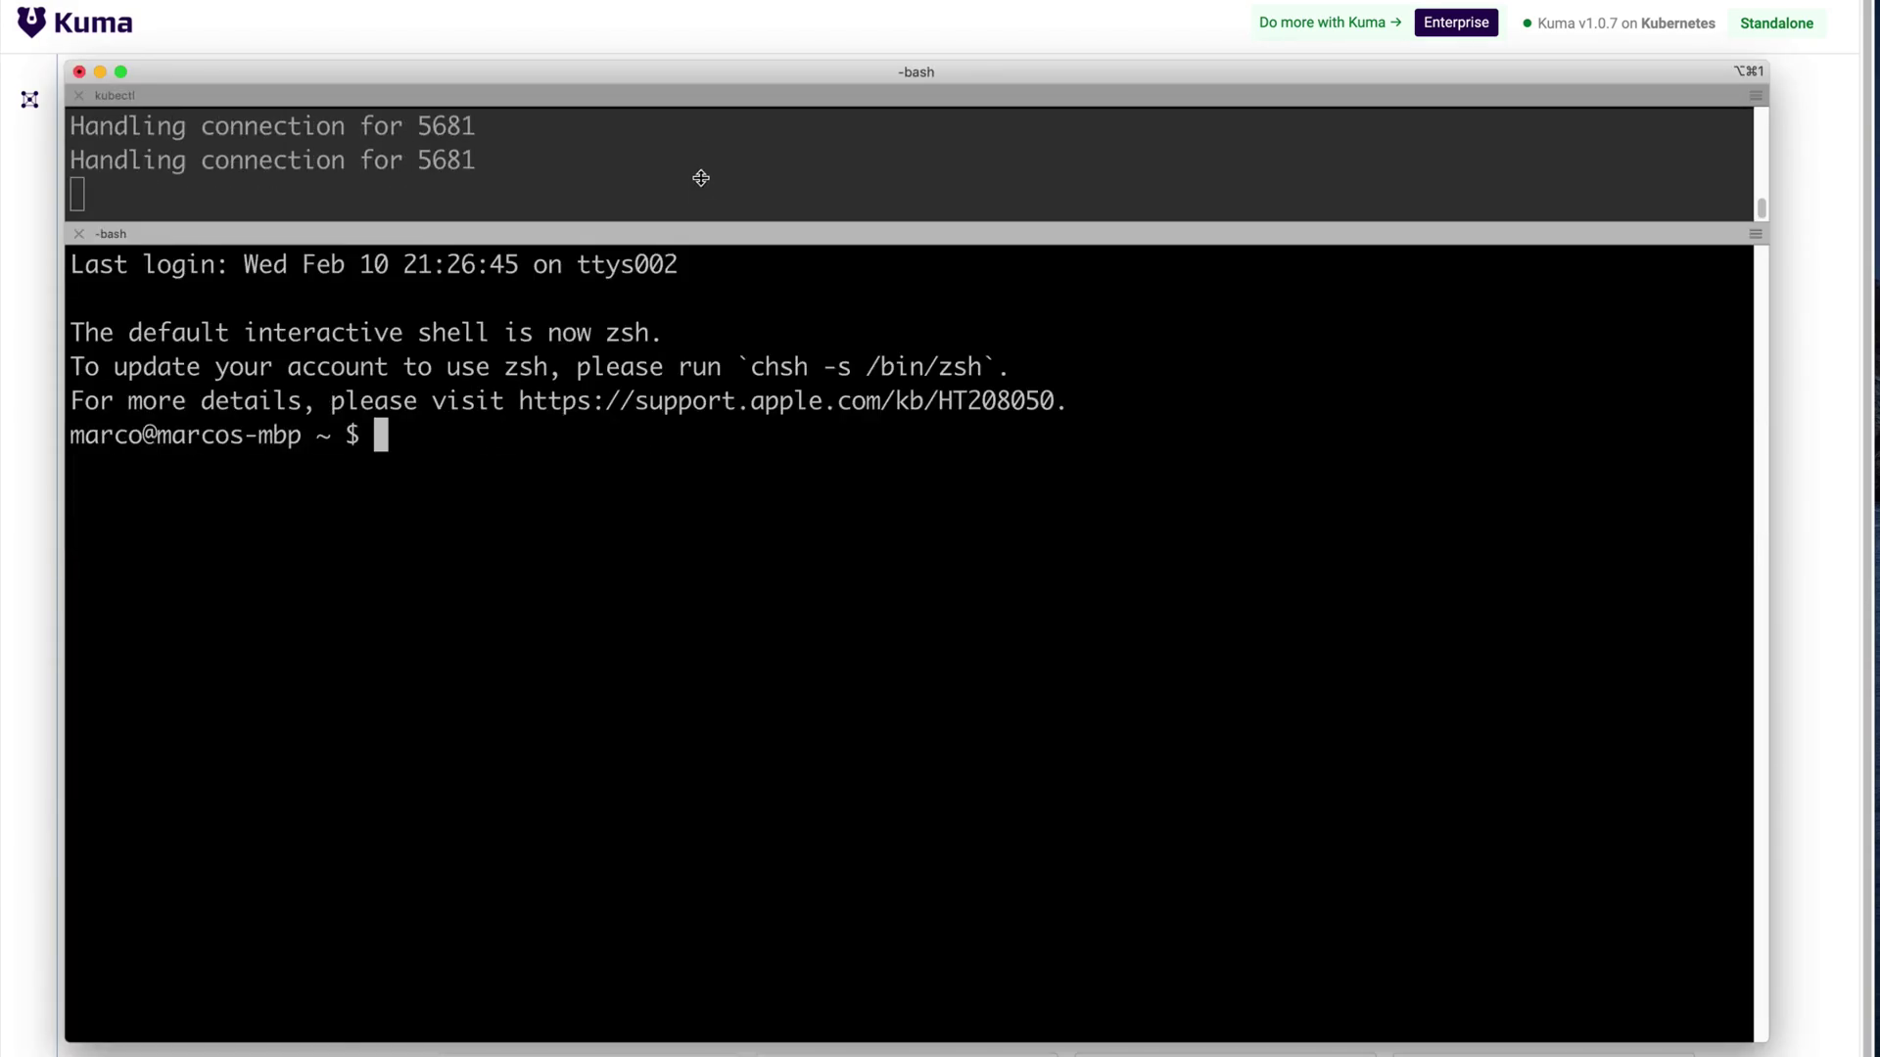
Run kumactl get meshes to list the default mesh with mTLS off.
type("kumactl gegt")
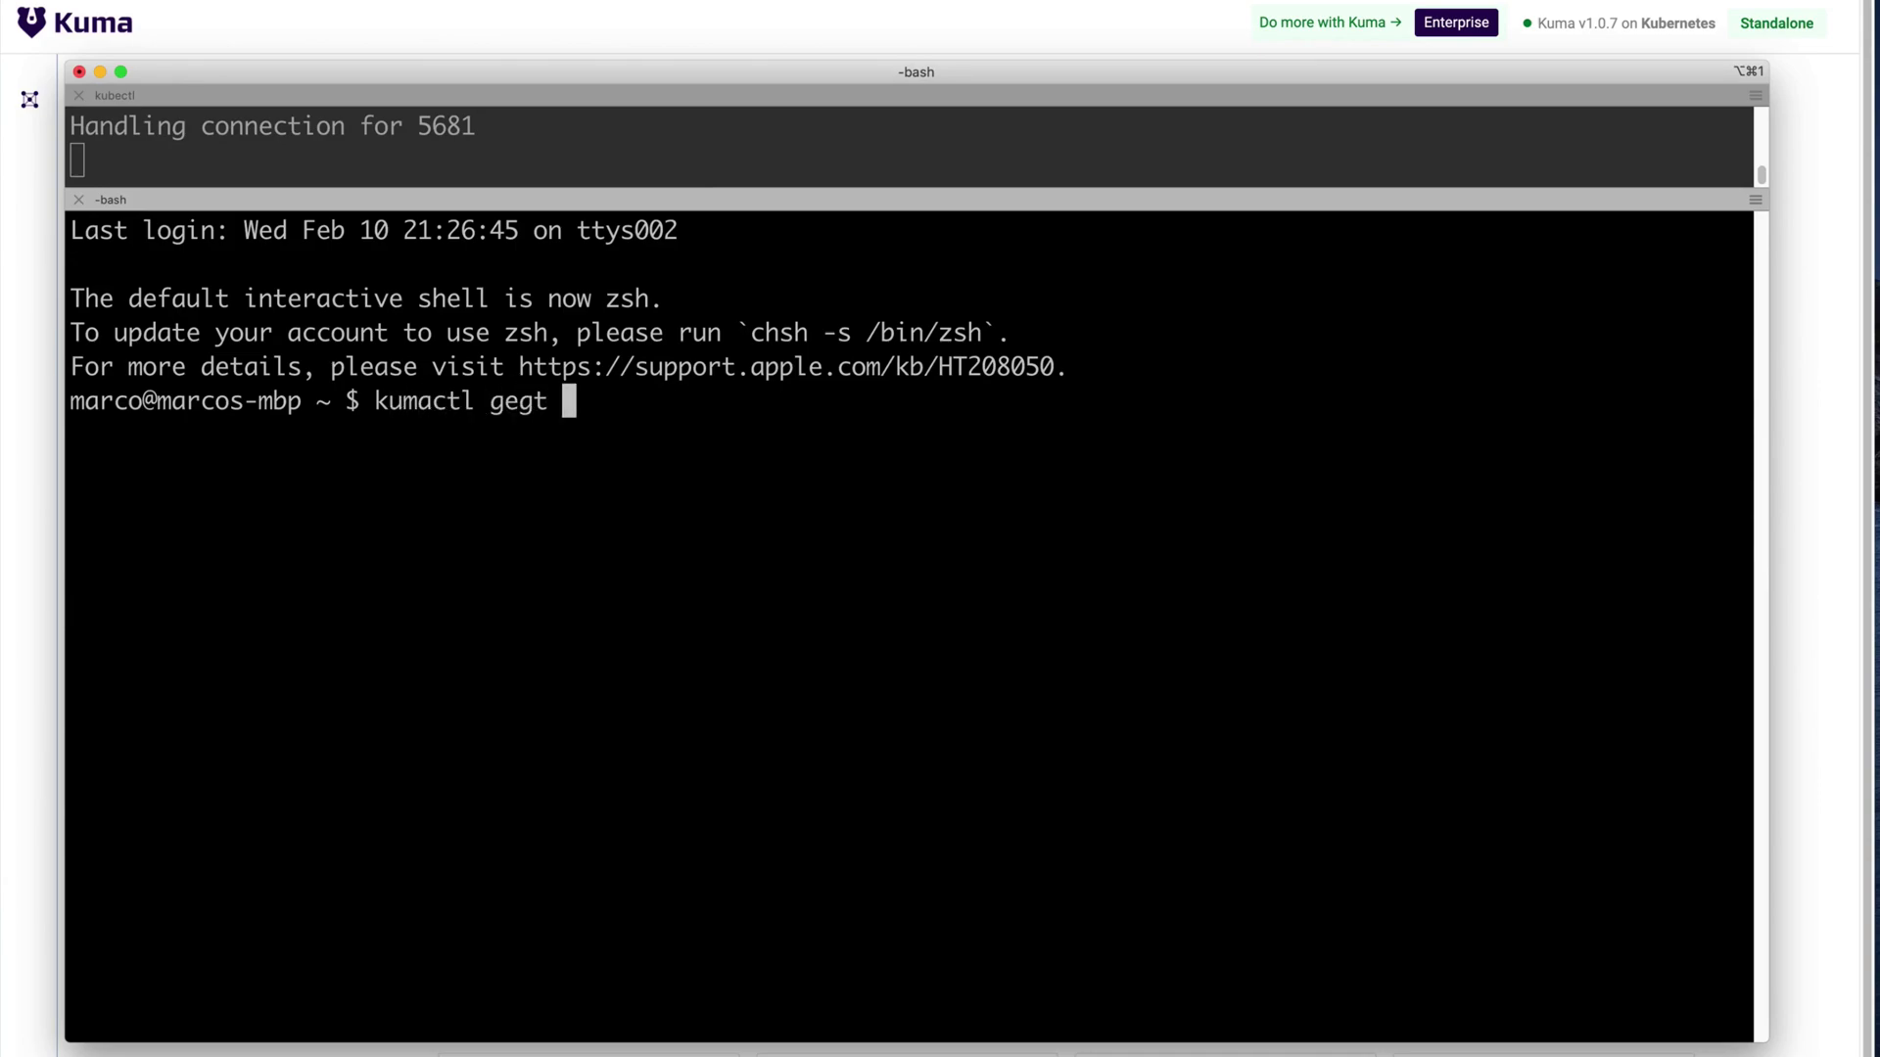
key("BackSpace")
key("BackSpace")
key("BackSpace")
type("t meshes")
key("Return")
double_click(117, 478)
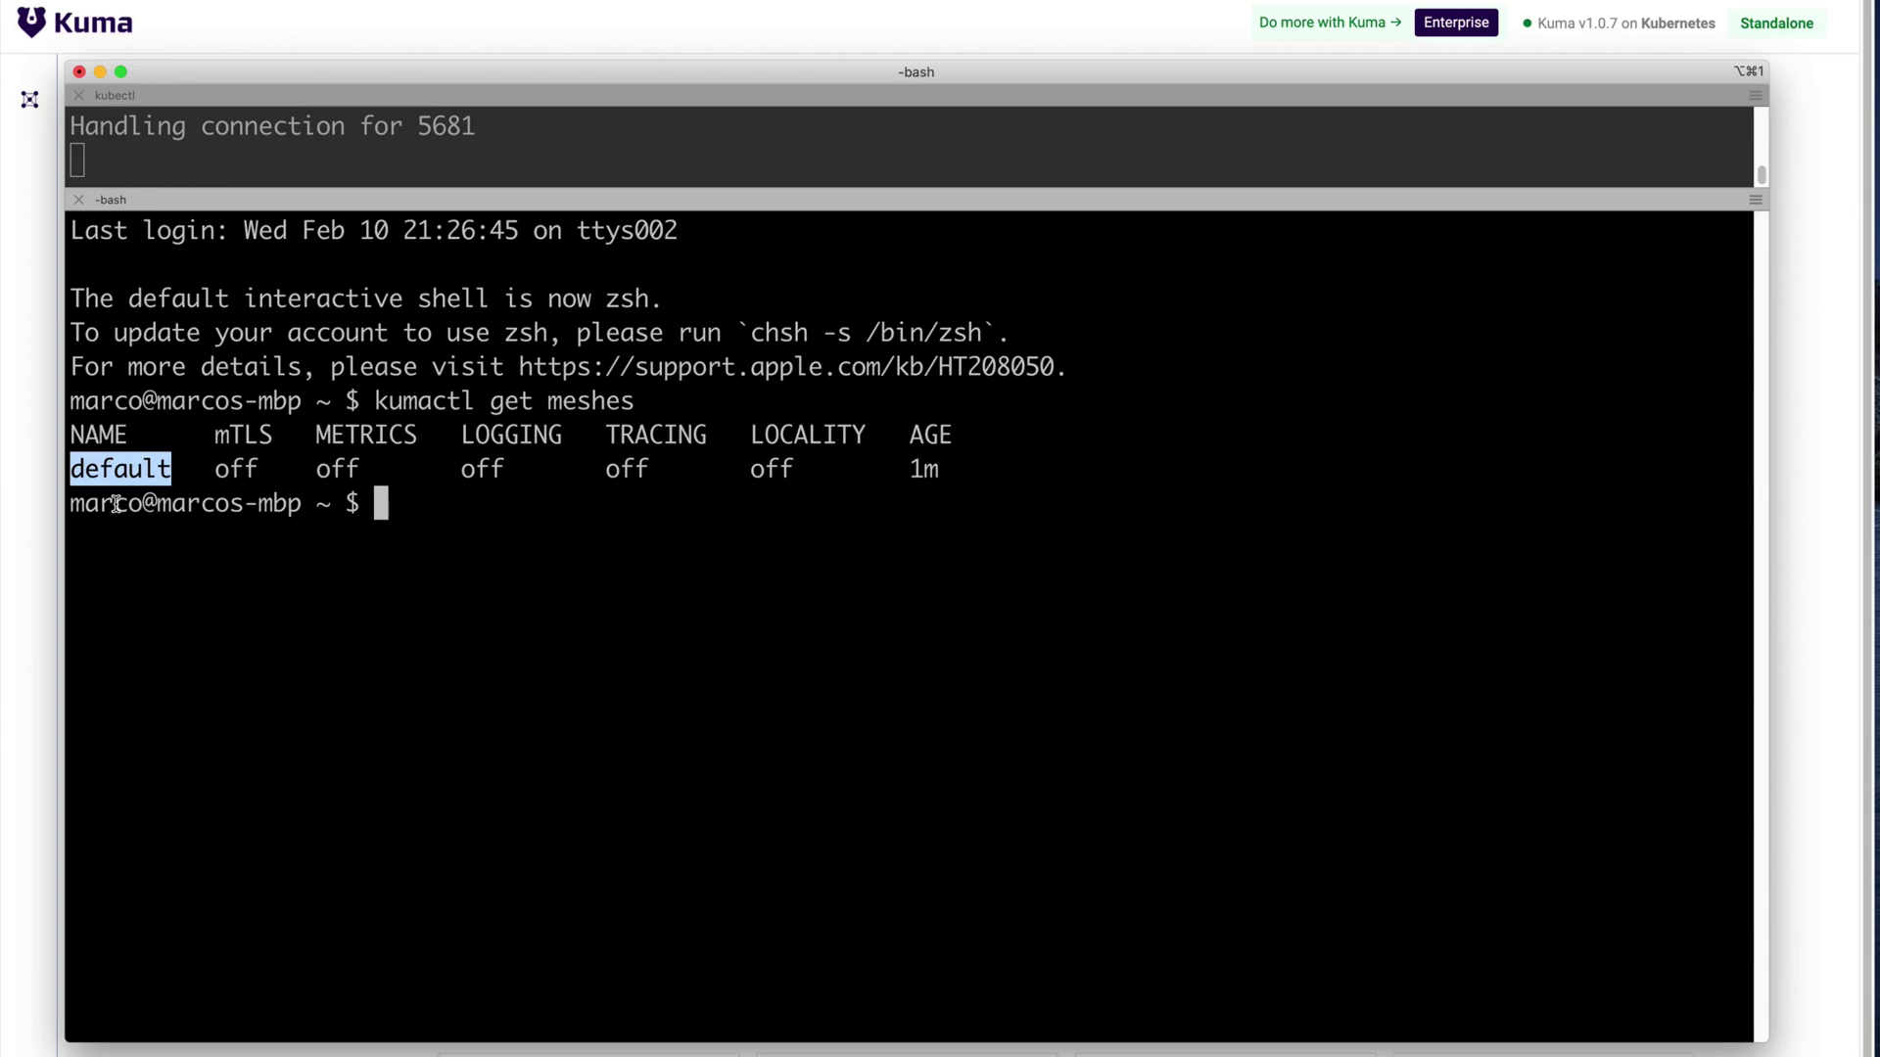
left_click(566, 40)
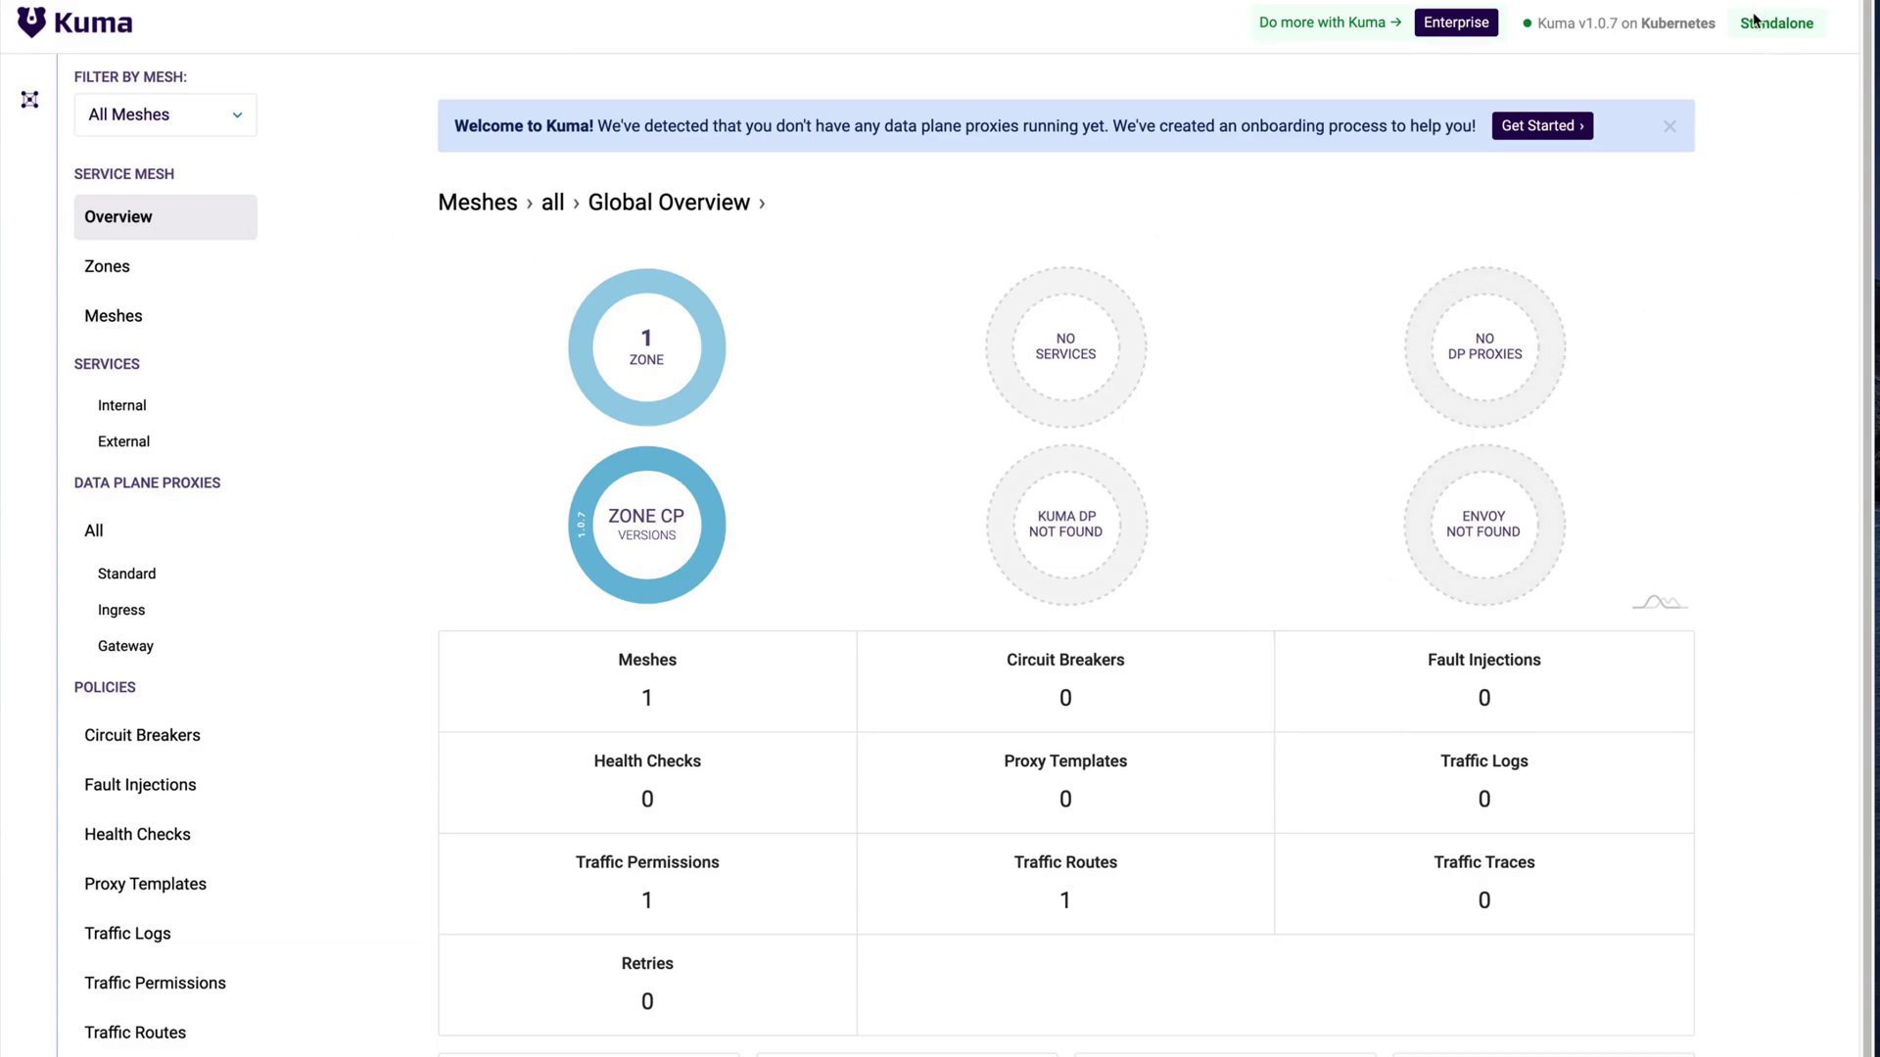
Open the Multi-Zone Mode deployment docs and scroll through the global and remote control plane diagram.
left_click_drag(1743, 18, 1815, 42)
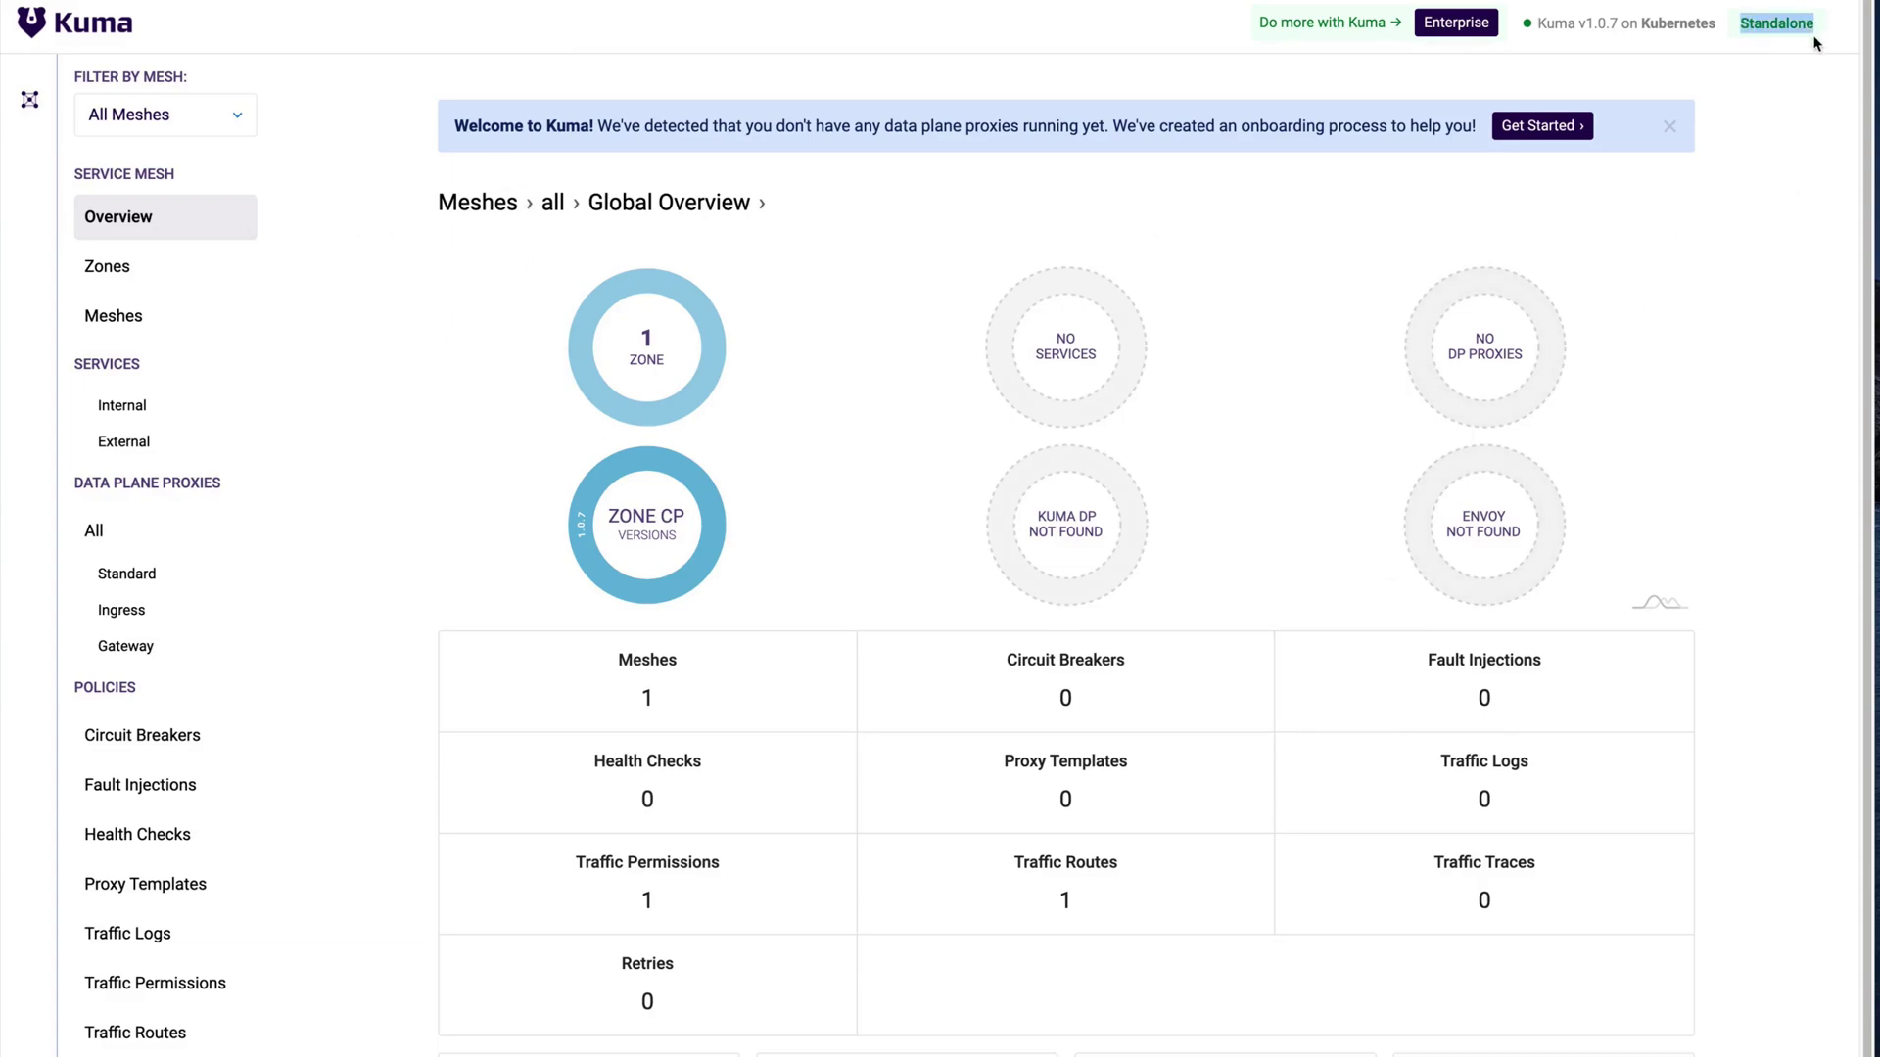
left_click(499, 380)
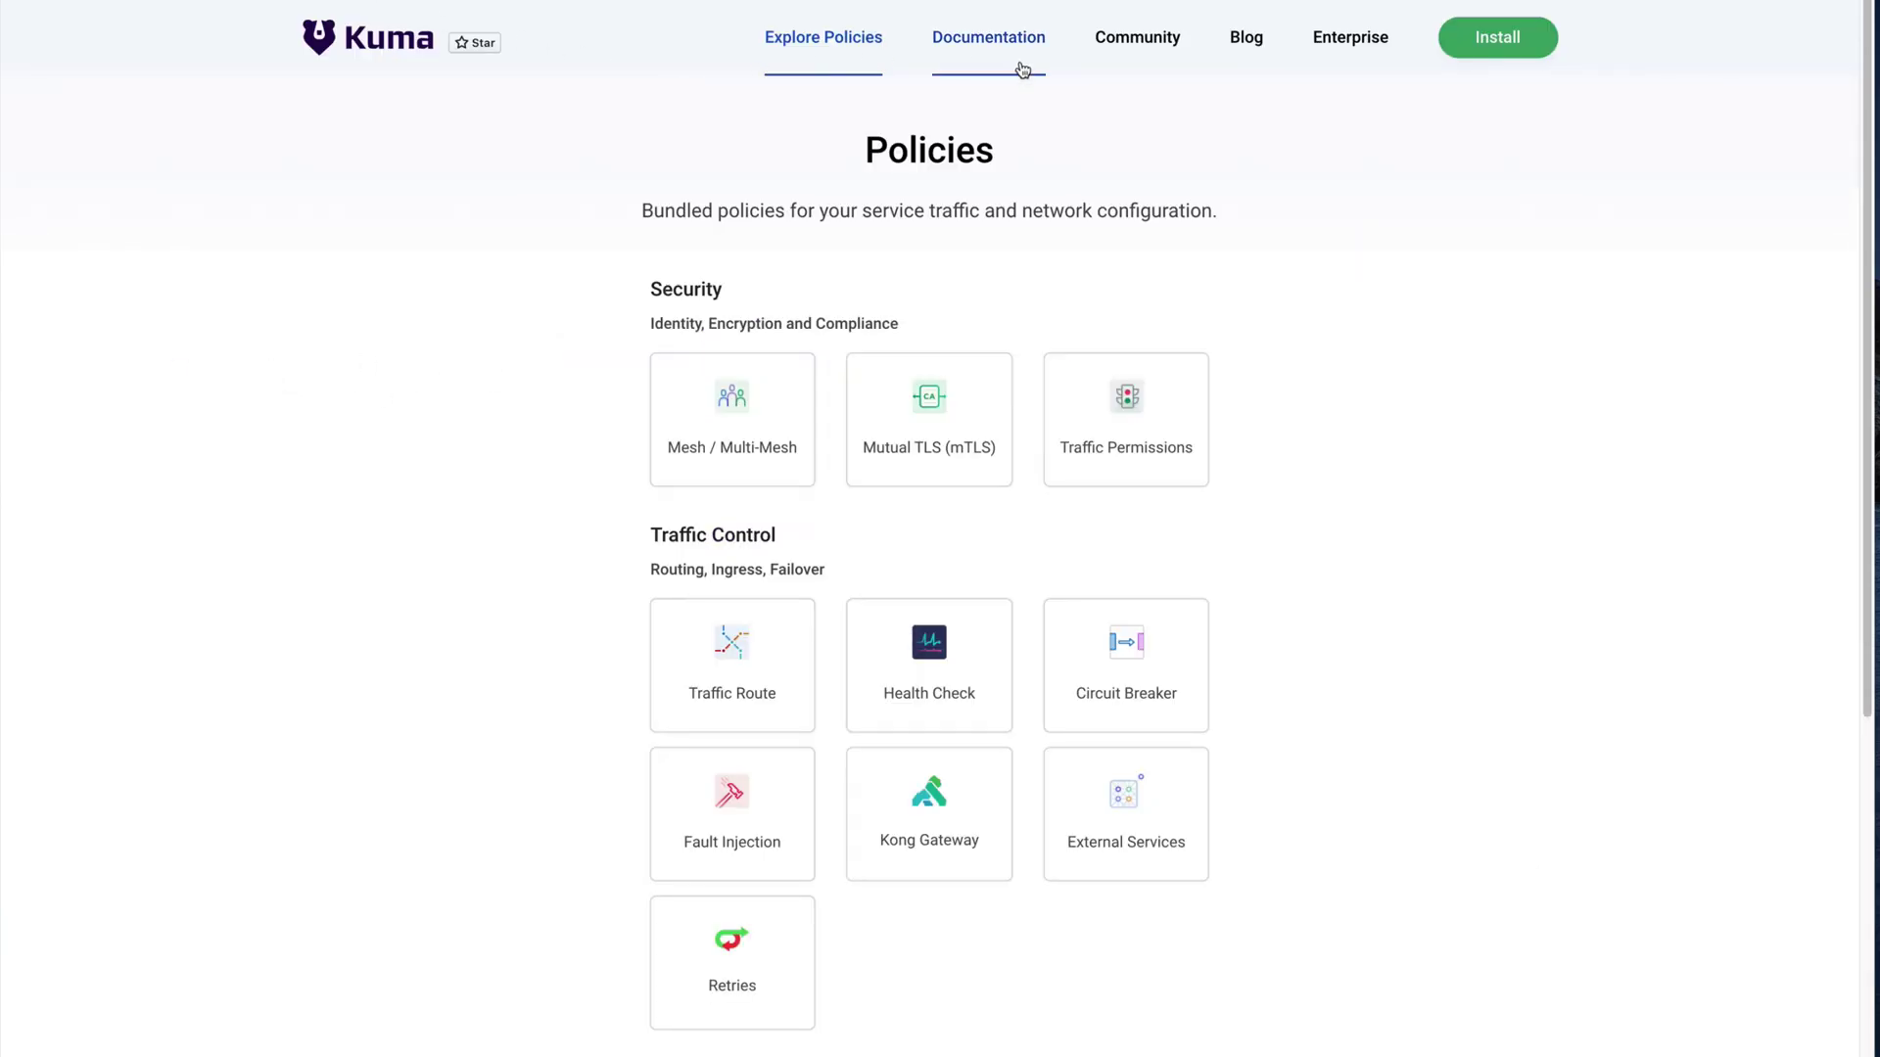
left_click(989, 37)
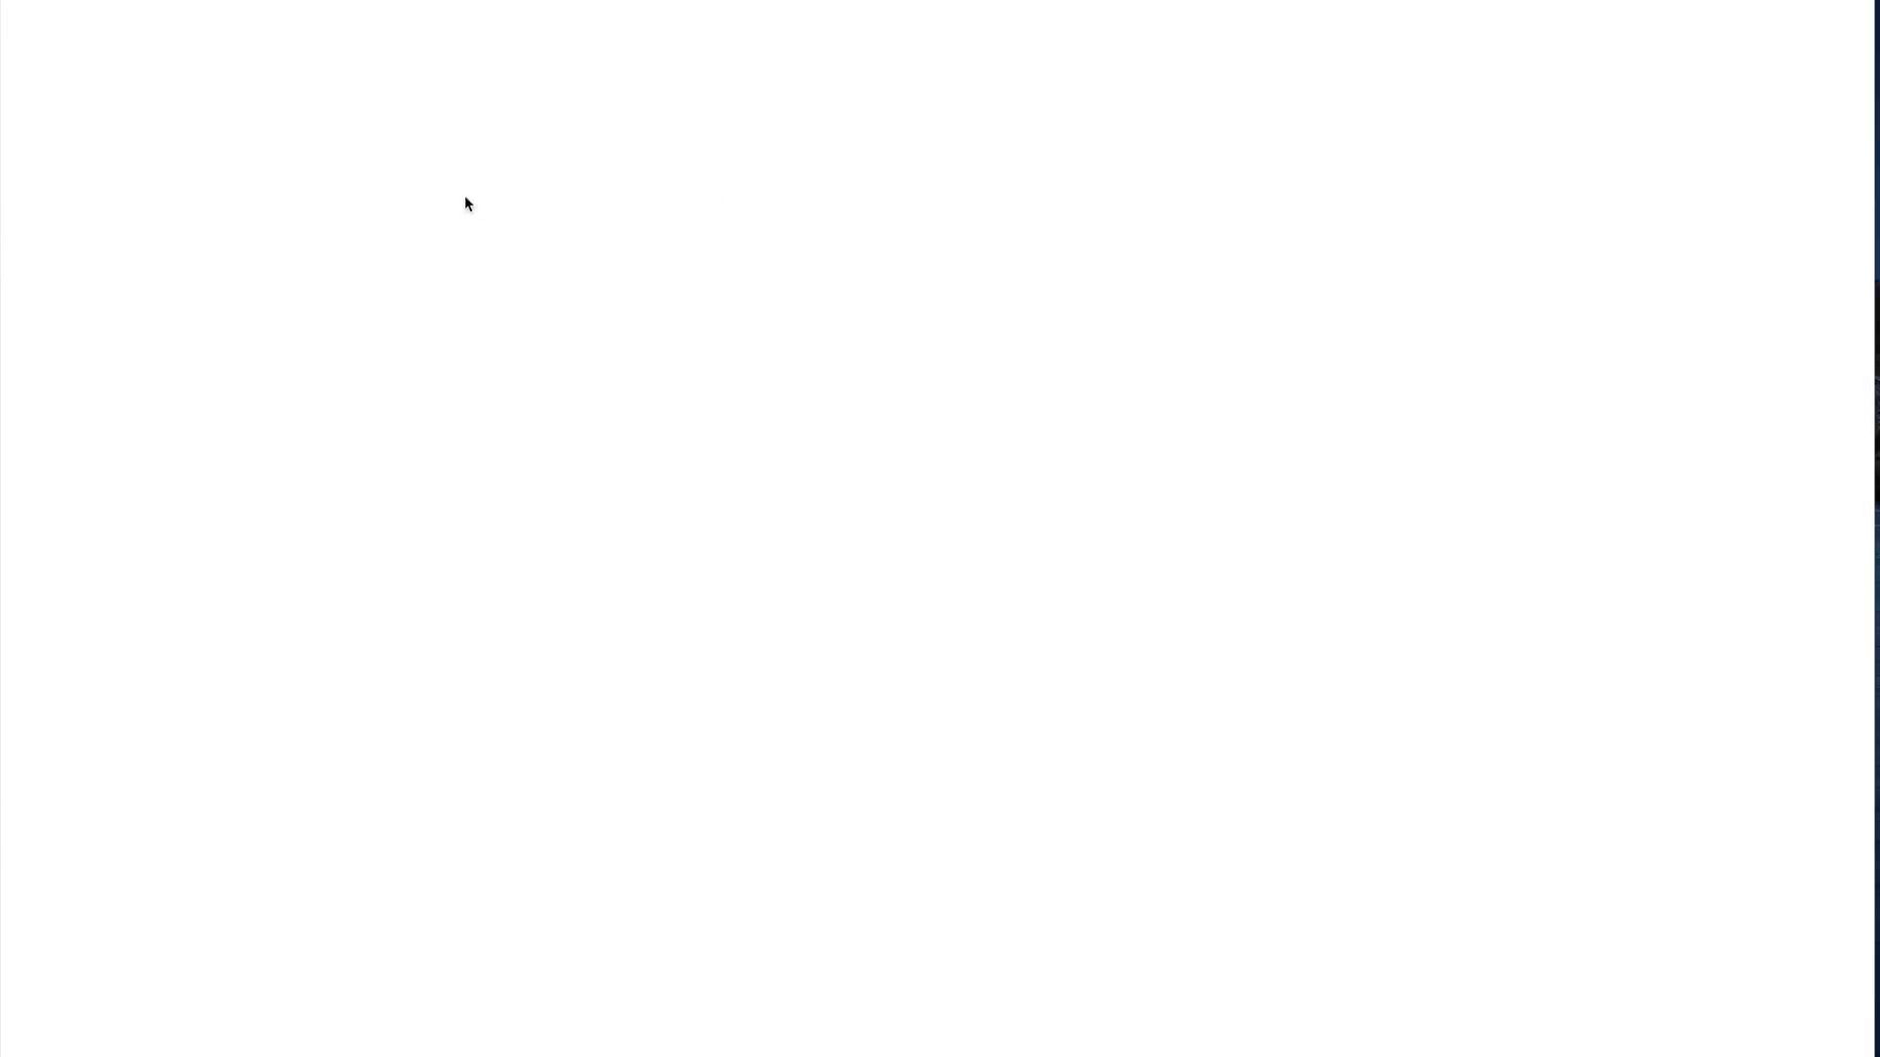
left_click(472, 526)
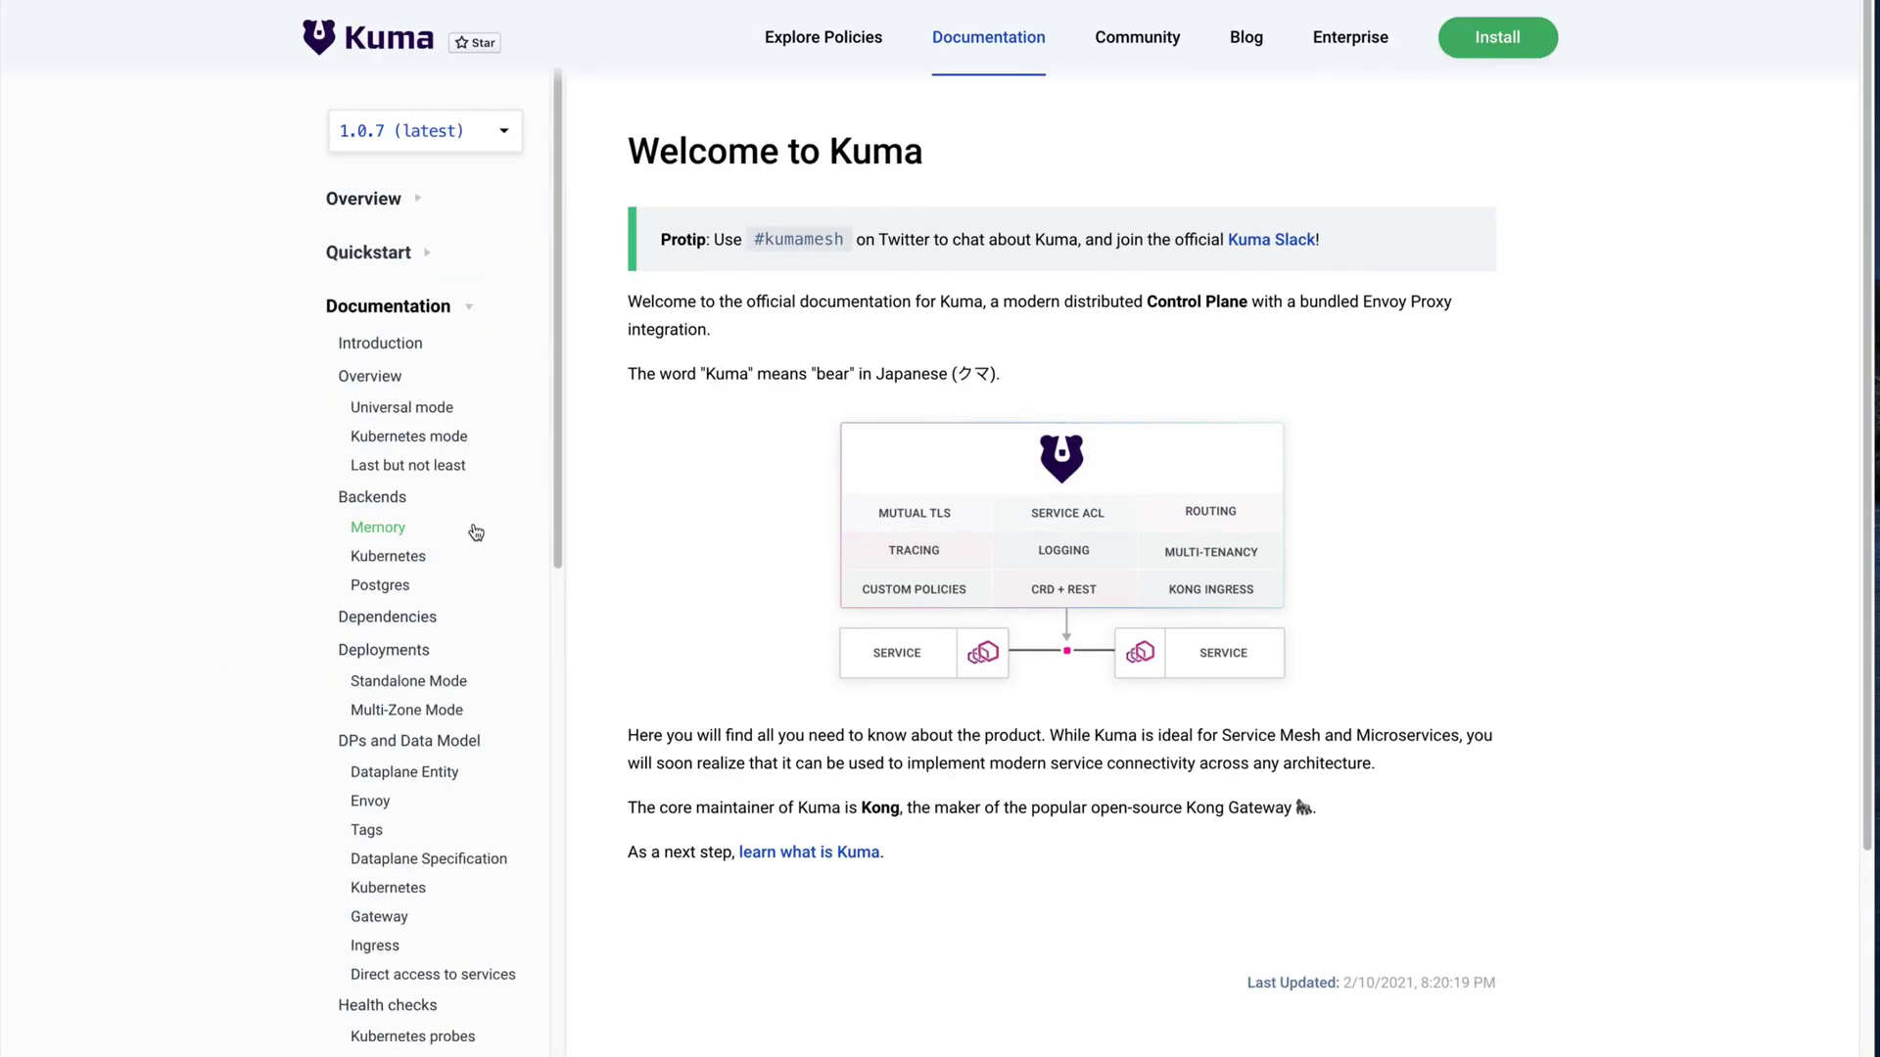
left_click(486, 717)
scroll(1220, 669, "down", 20)
scroll(1077, 646, "up", 15)
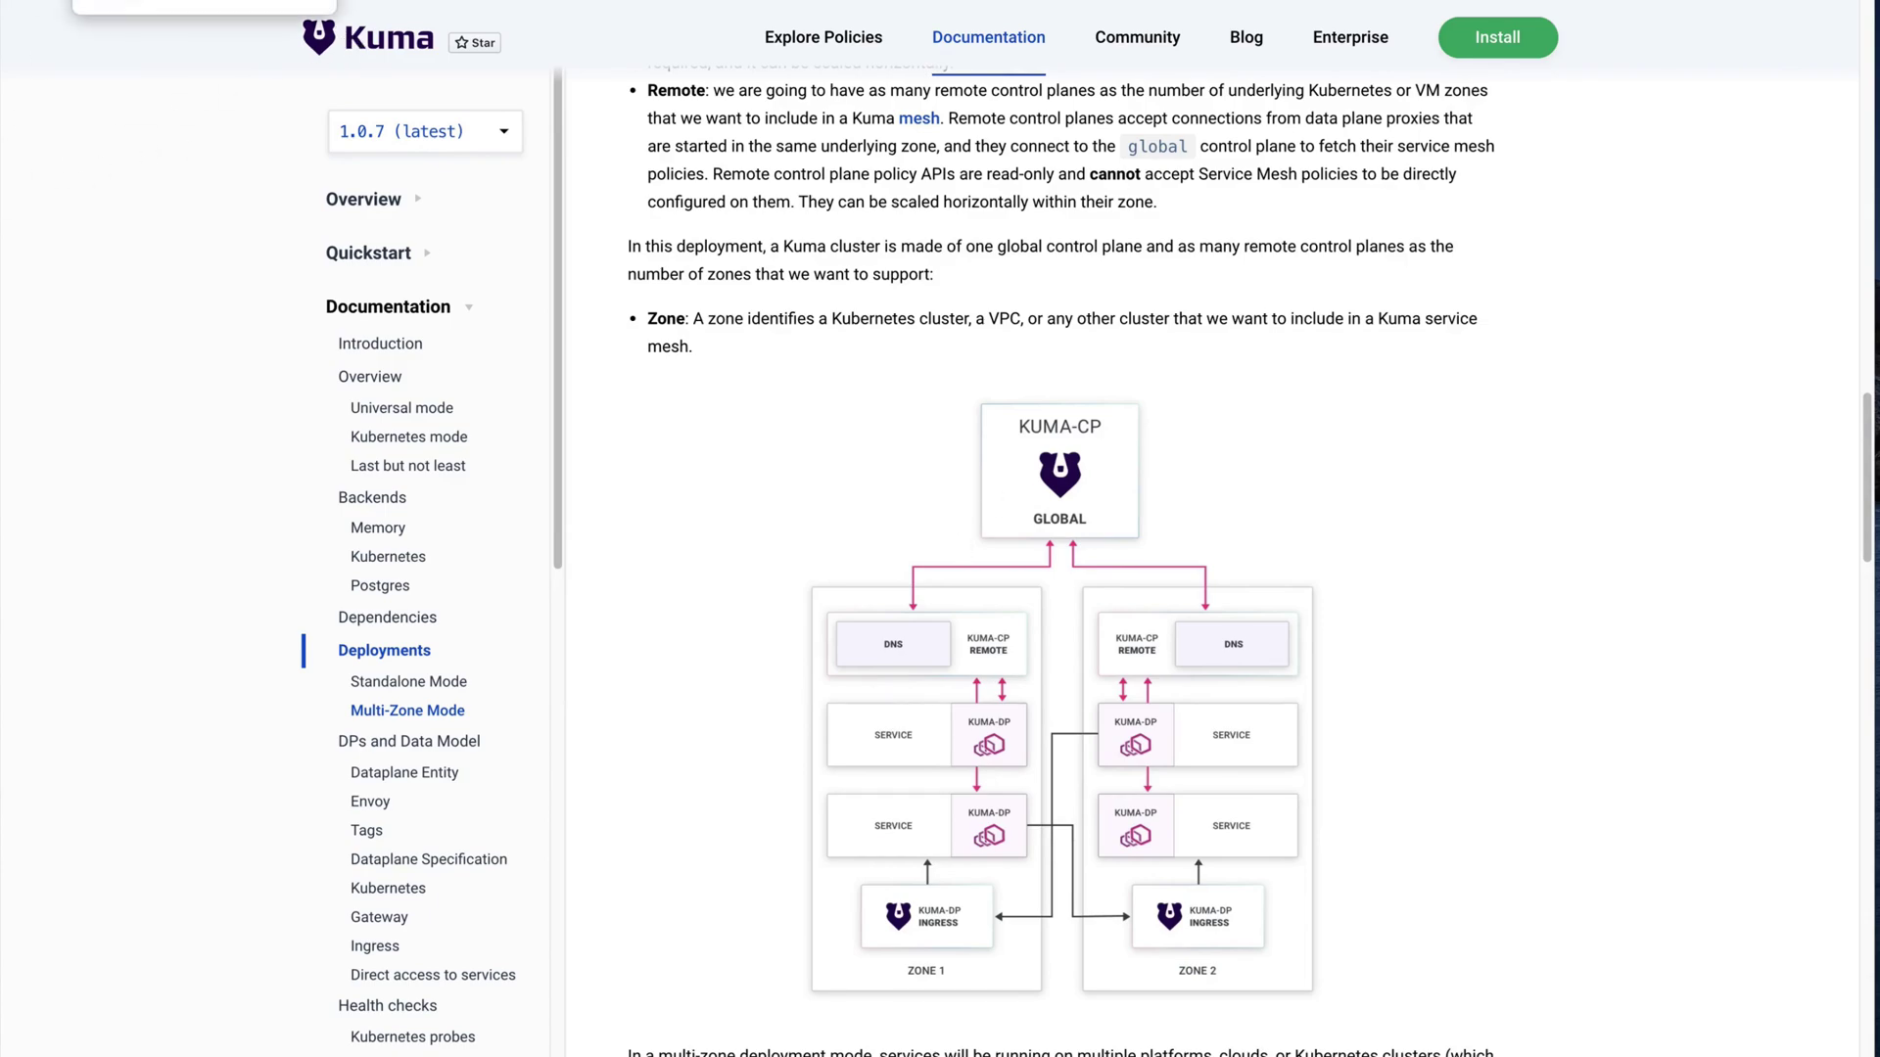
left_click(837, 32)
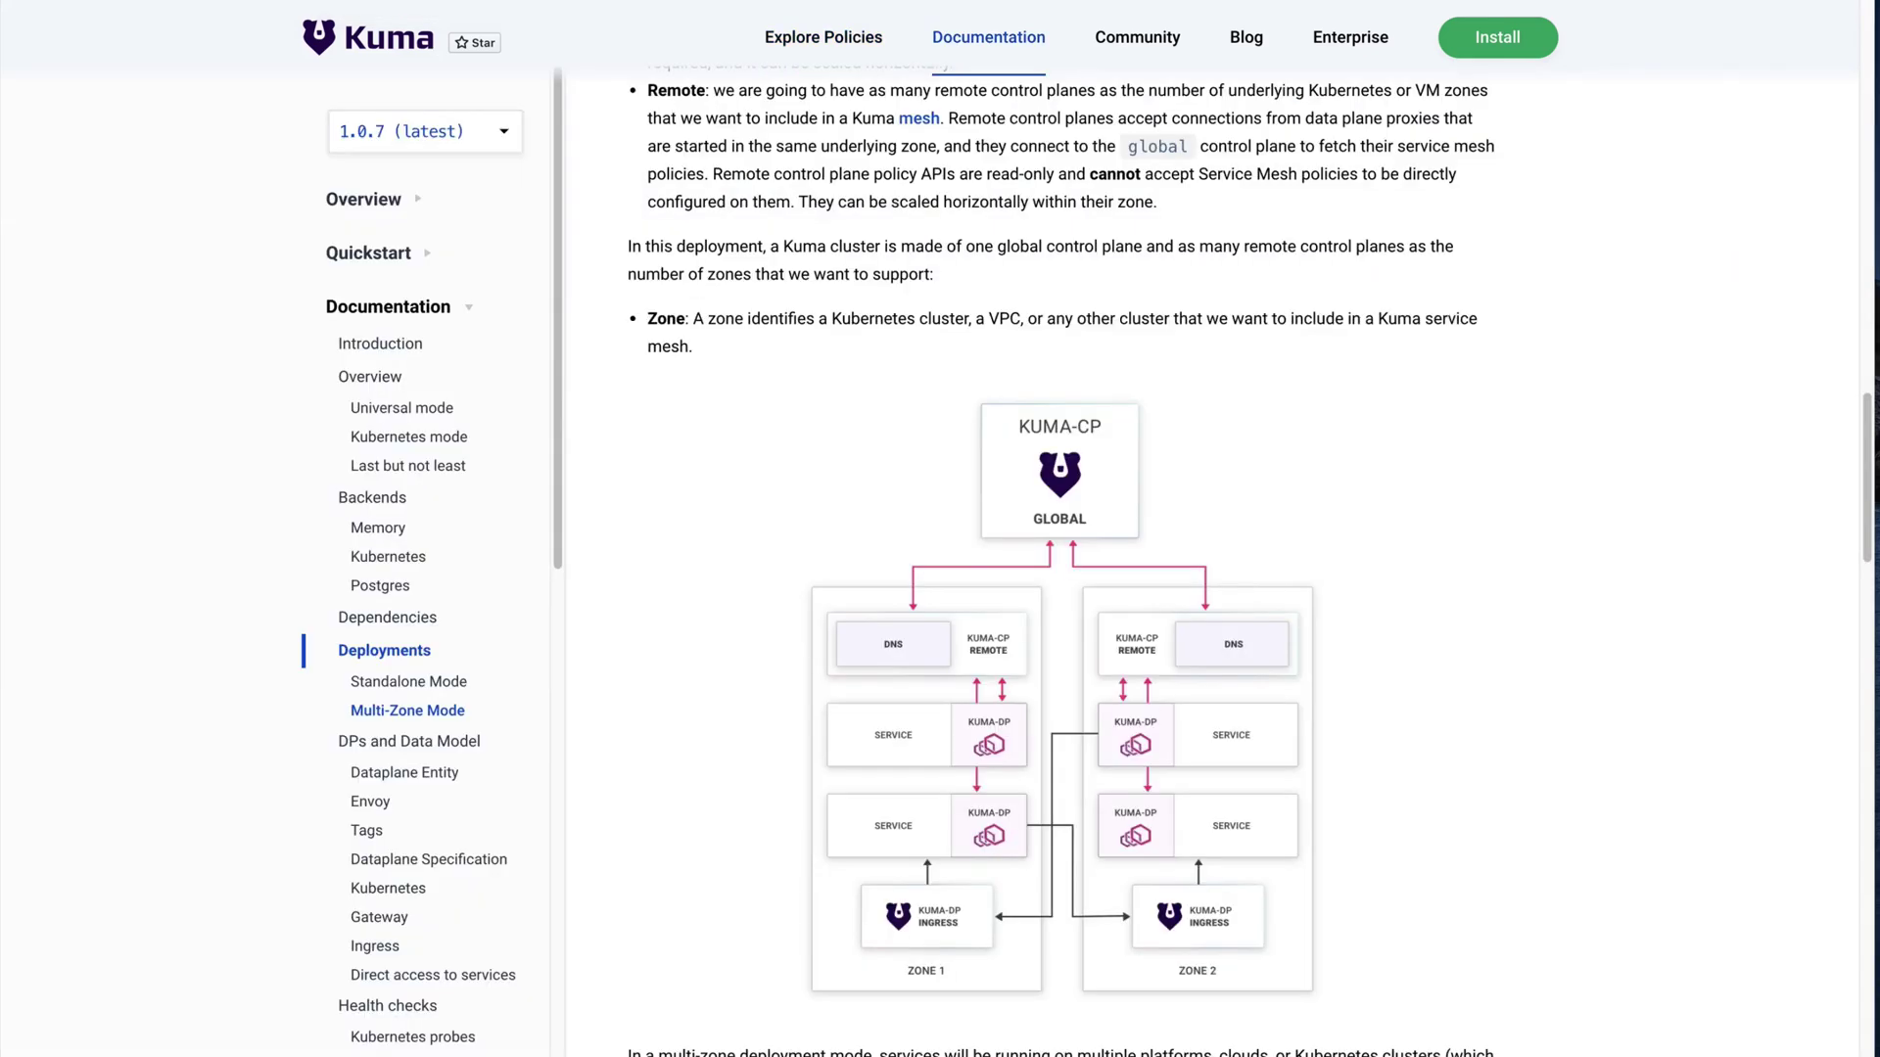
Load 127.0.0.1:5681 for the control plane version response, then open the Kuma GUI at 127.0.0.1:5681/gui.
key("super+l")
type("127.0.0.1:5681")
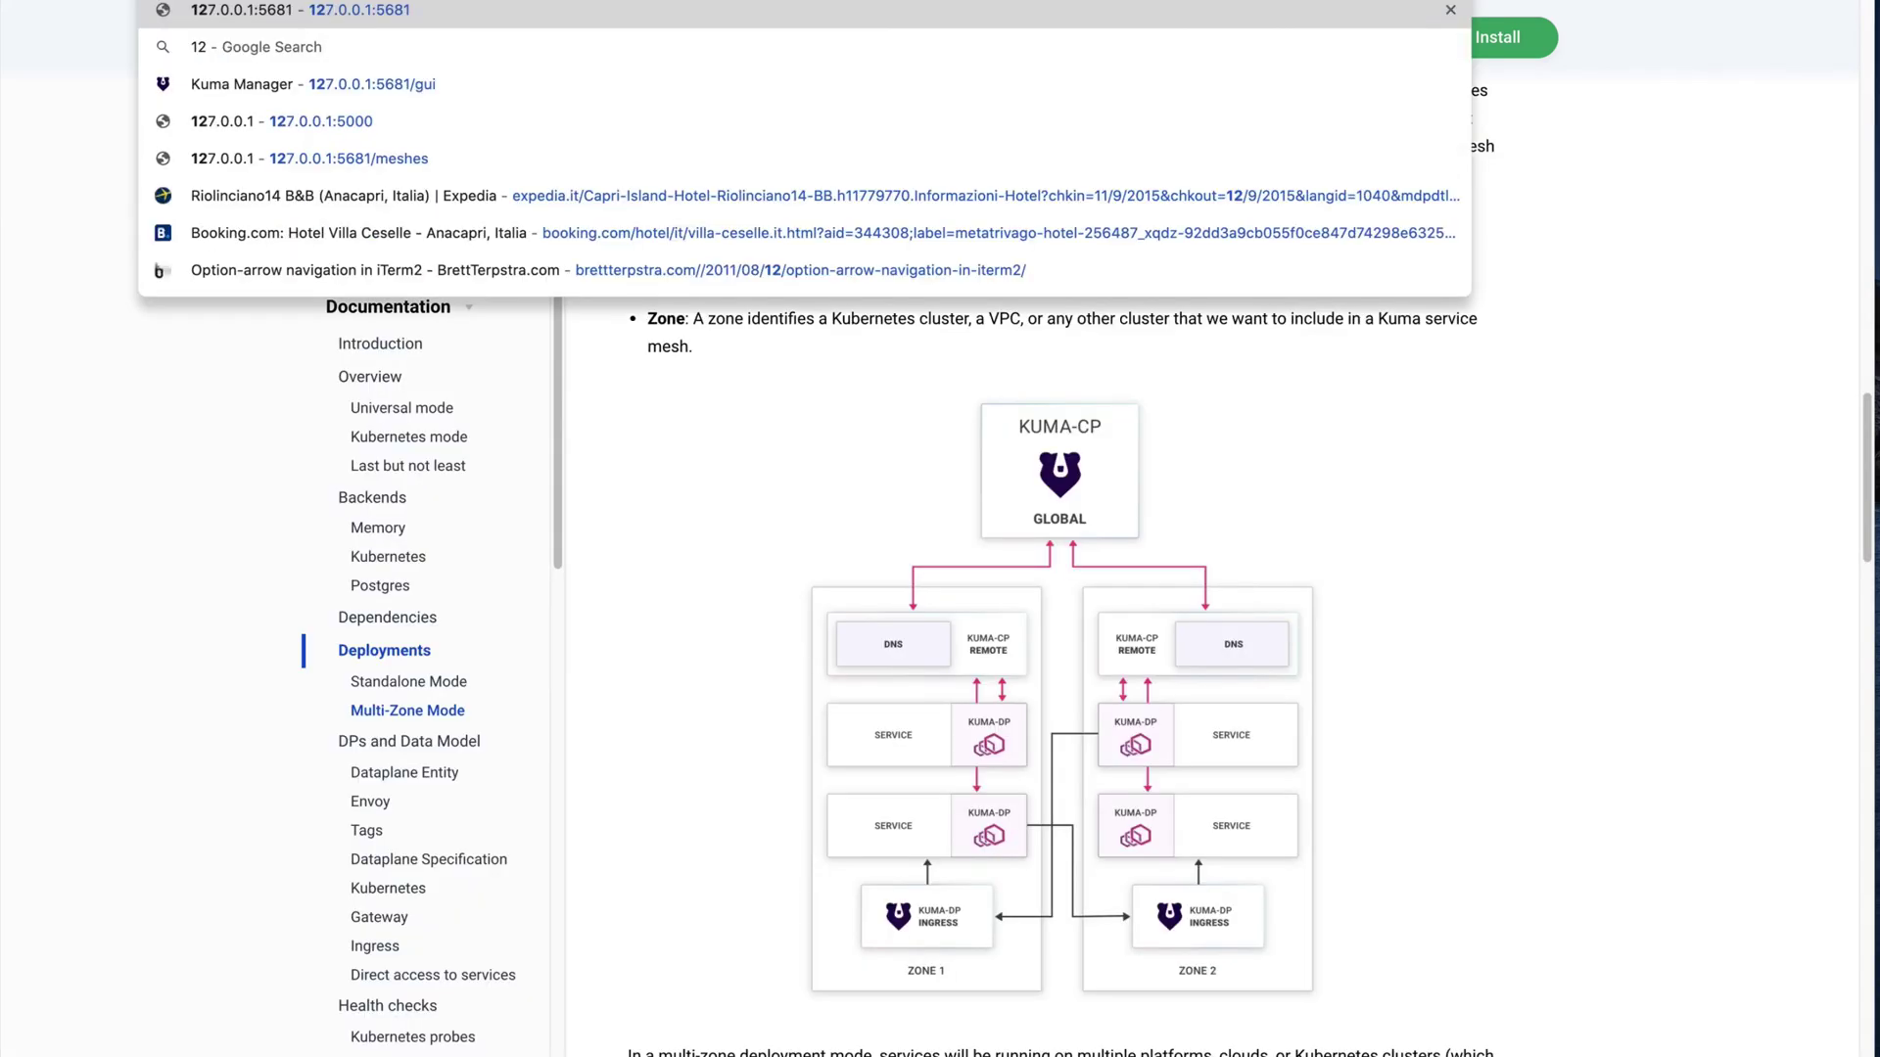
key("Return")
key("super+l")
type("127.0.0.1:5681/gui")
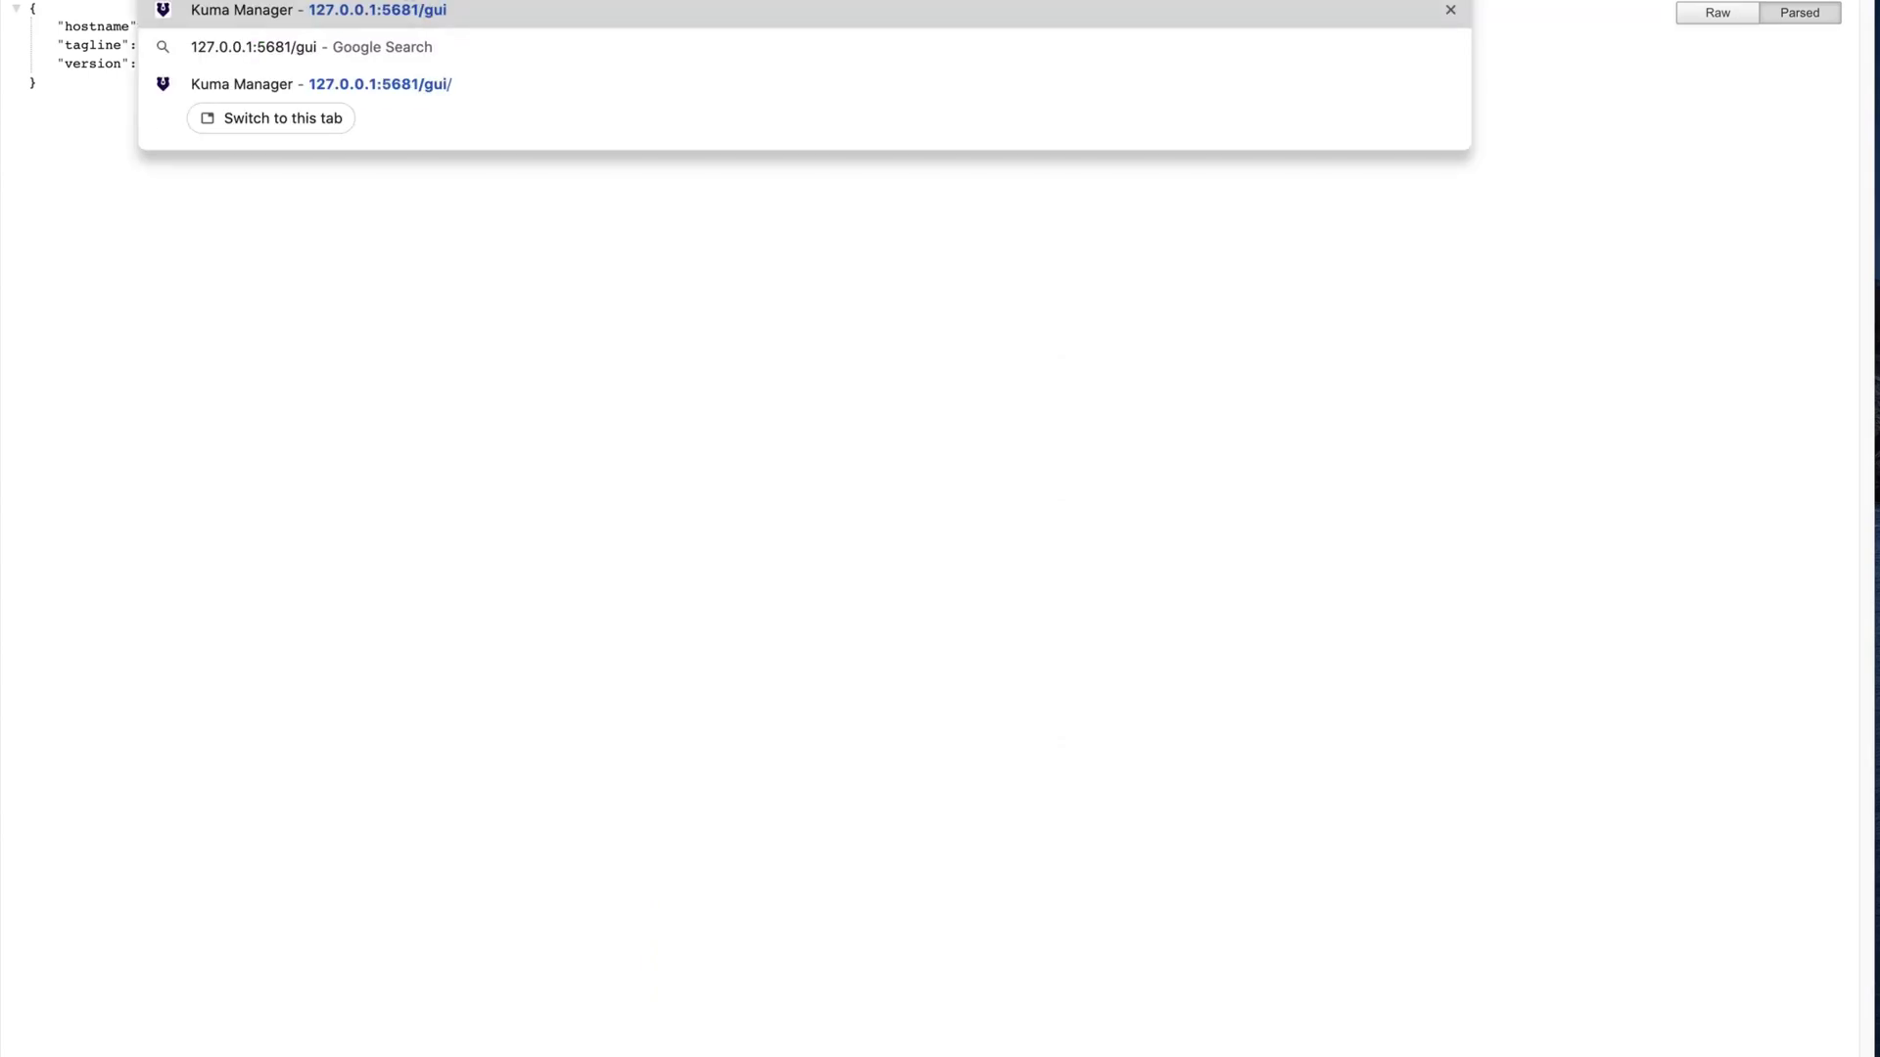
key("Return")
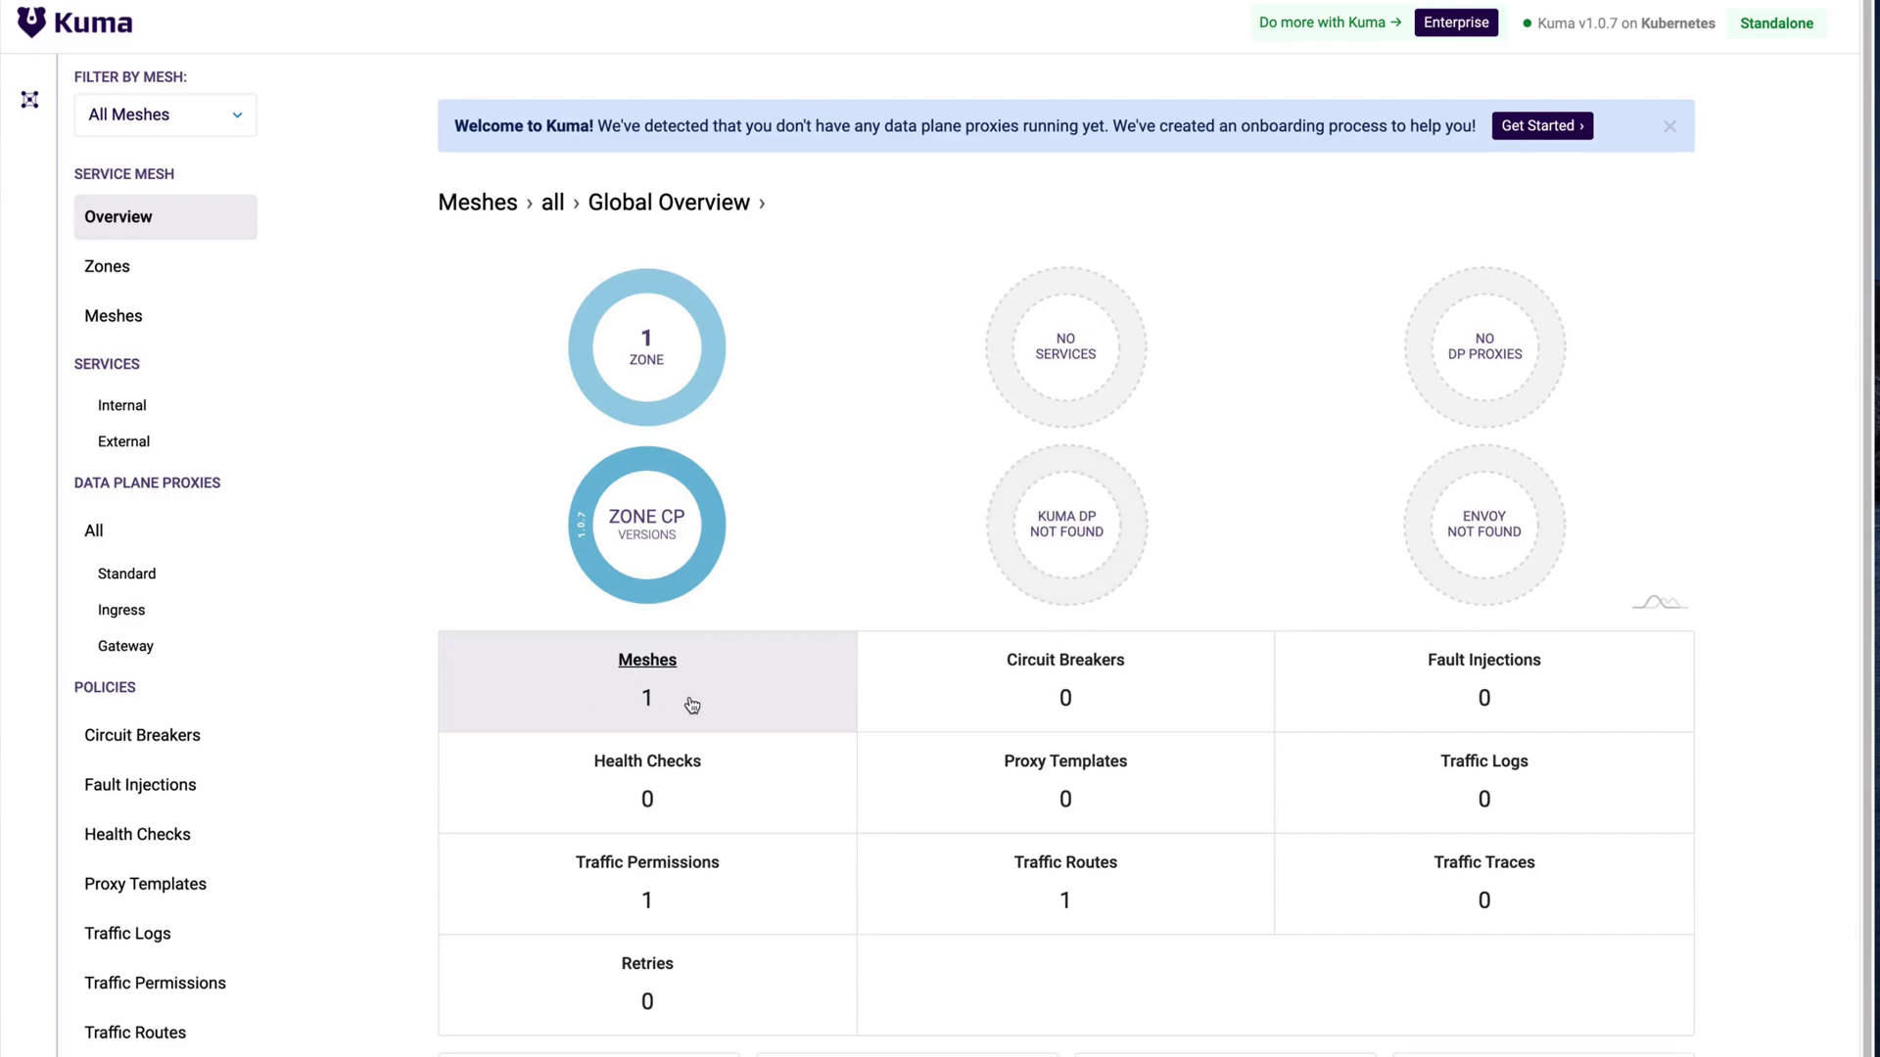
Review the default mesh's disabled features, then list all data plane proxies, finding none.
left_click(689, 703)
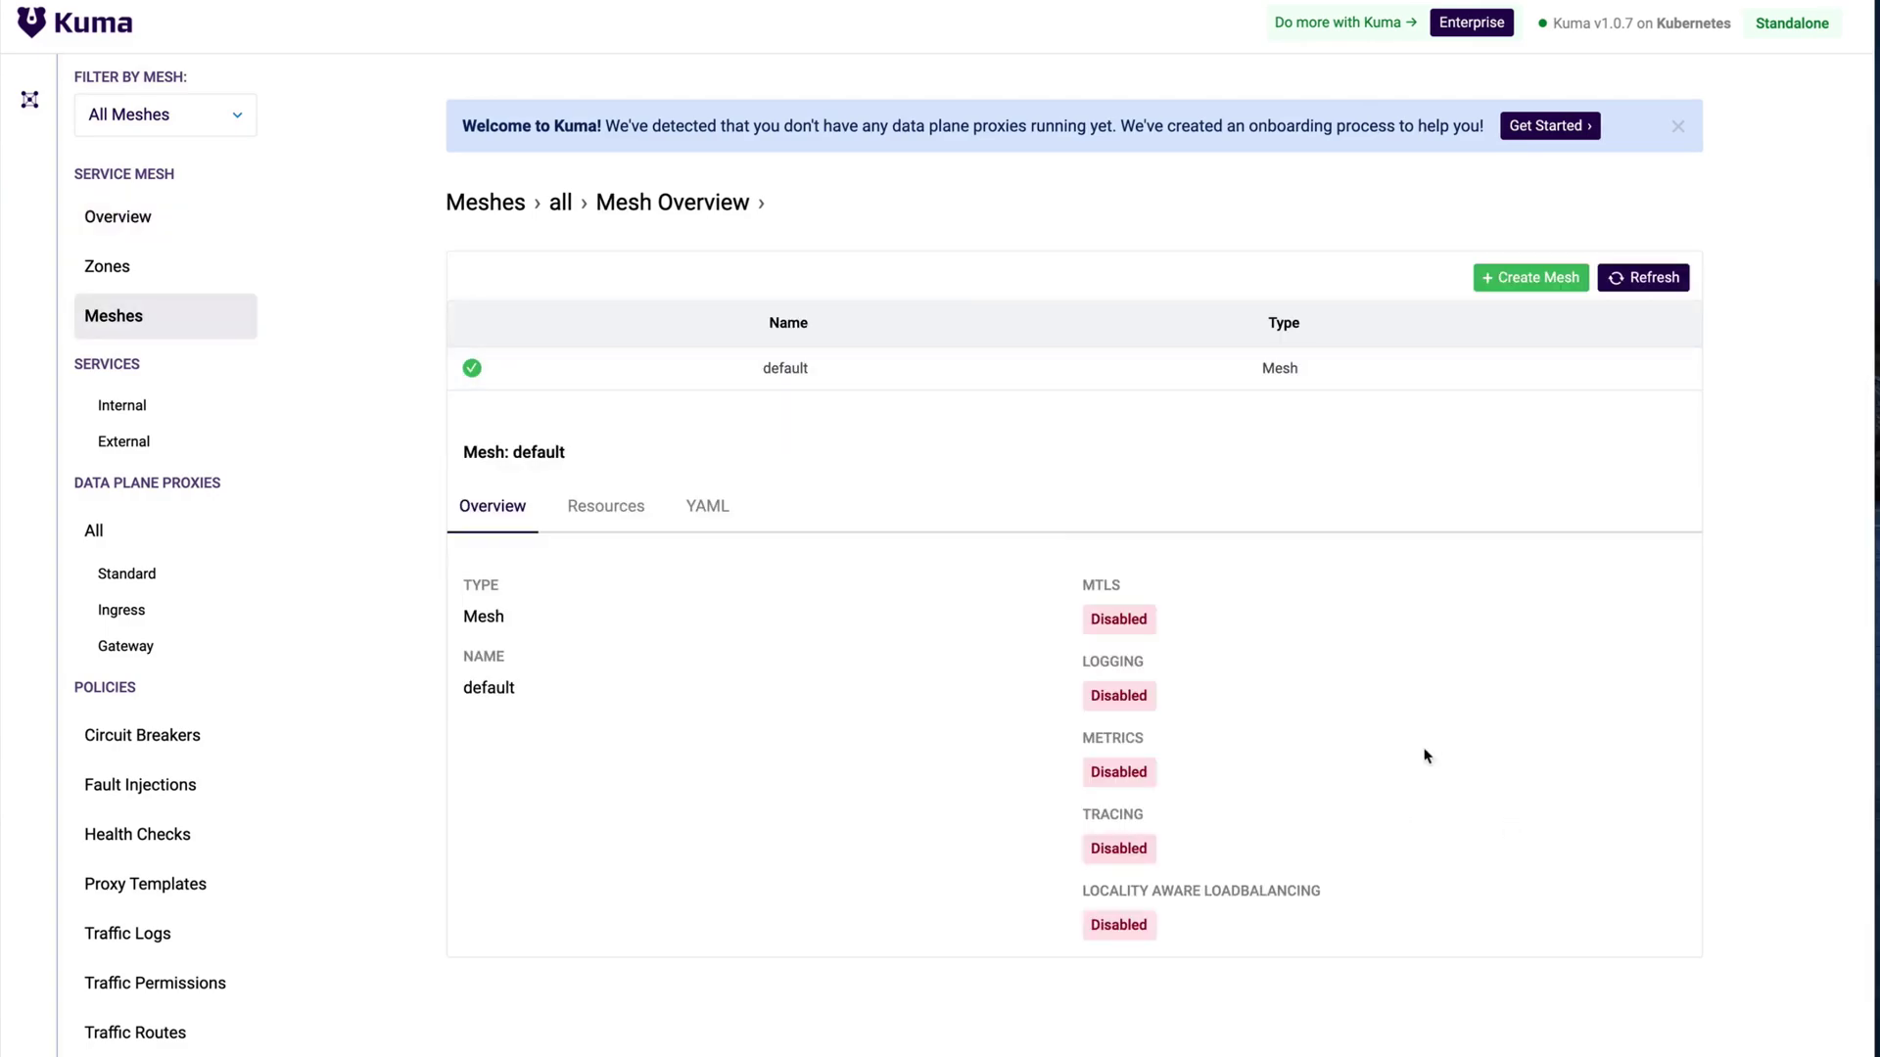
left_click_drag(1094, 602, 1153, 986)
left_click(1153, 986)
left_click(122, 534)
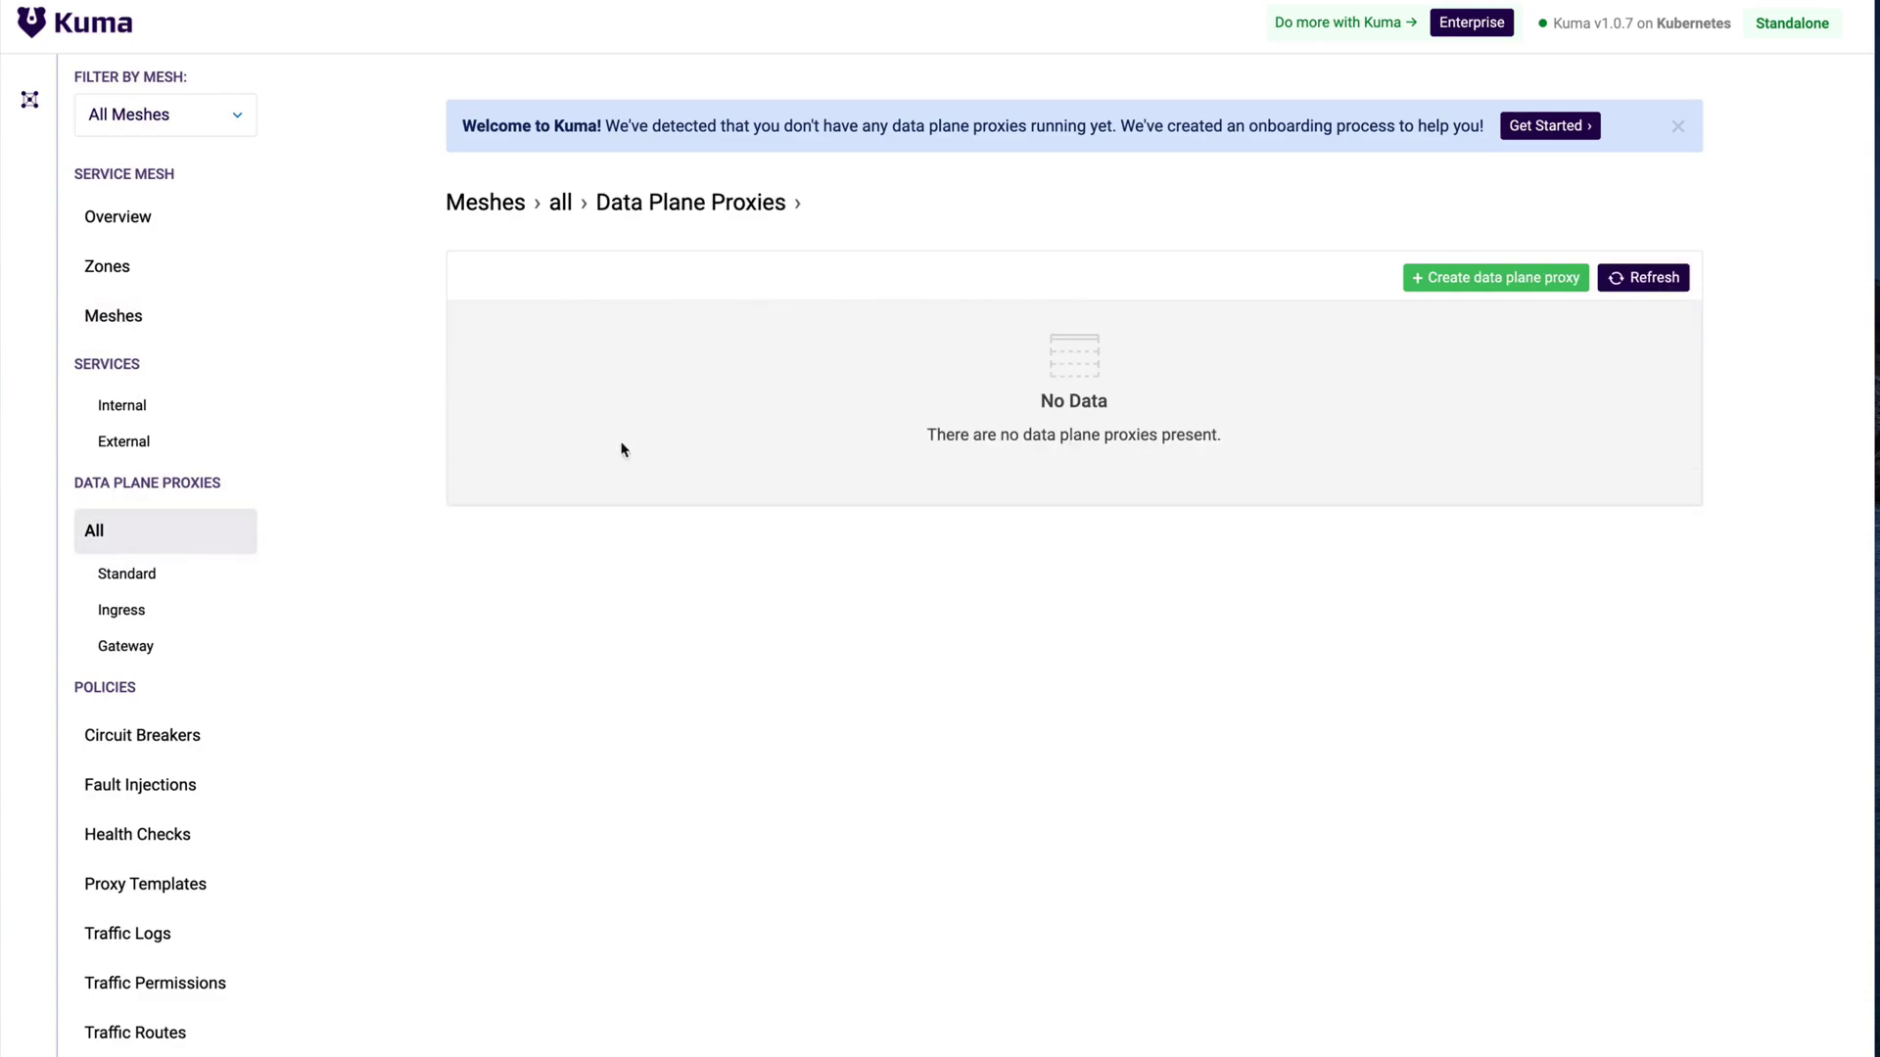
Browse the empty Standard, Ingress and Gateway proxy lists and Internal Services, then go back to Overview.
left_click(201, 585)
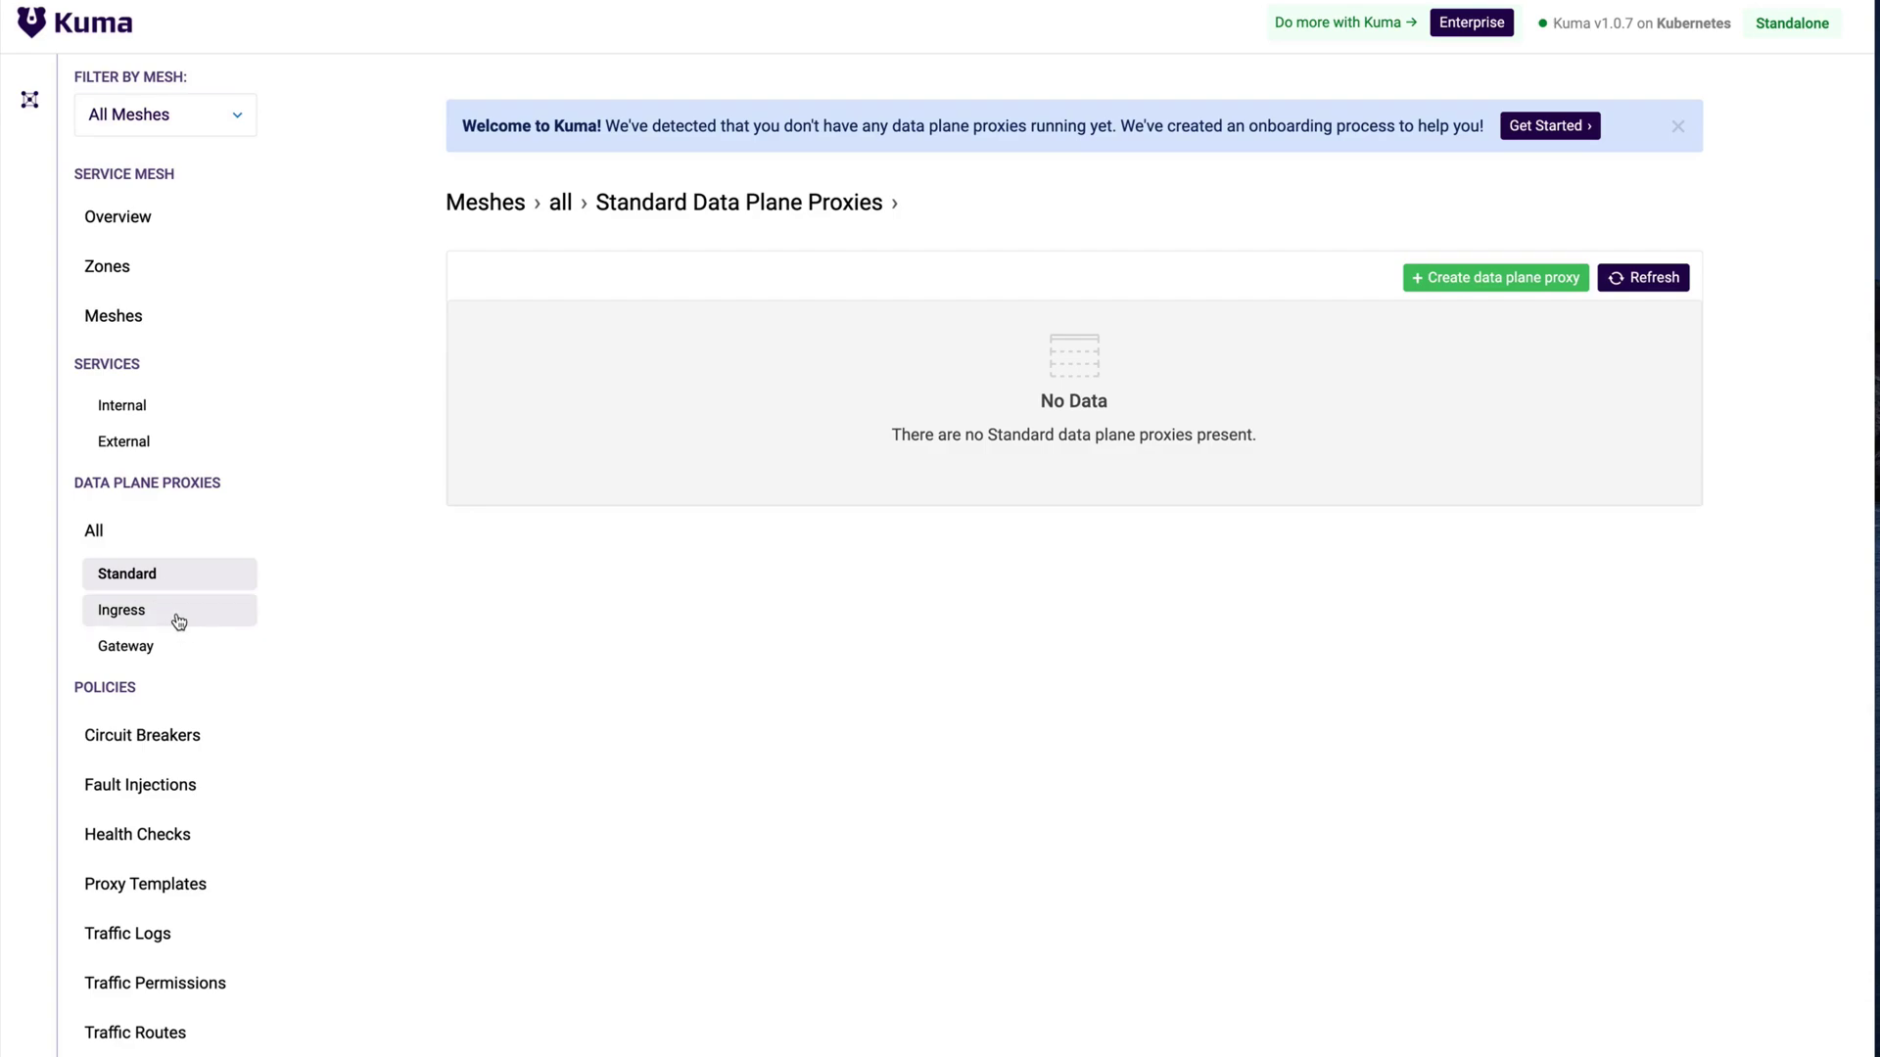
left_click(179, 619)
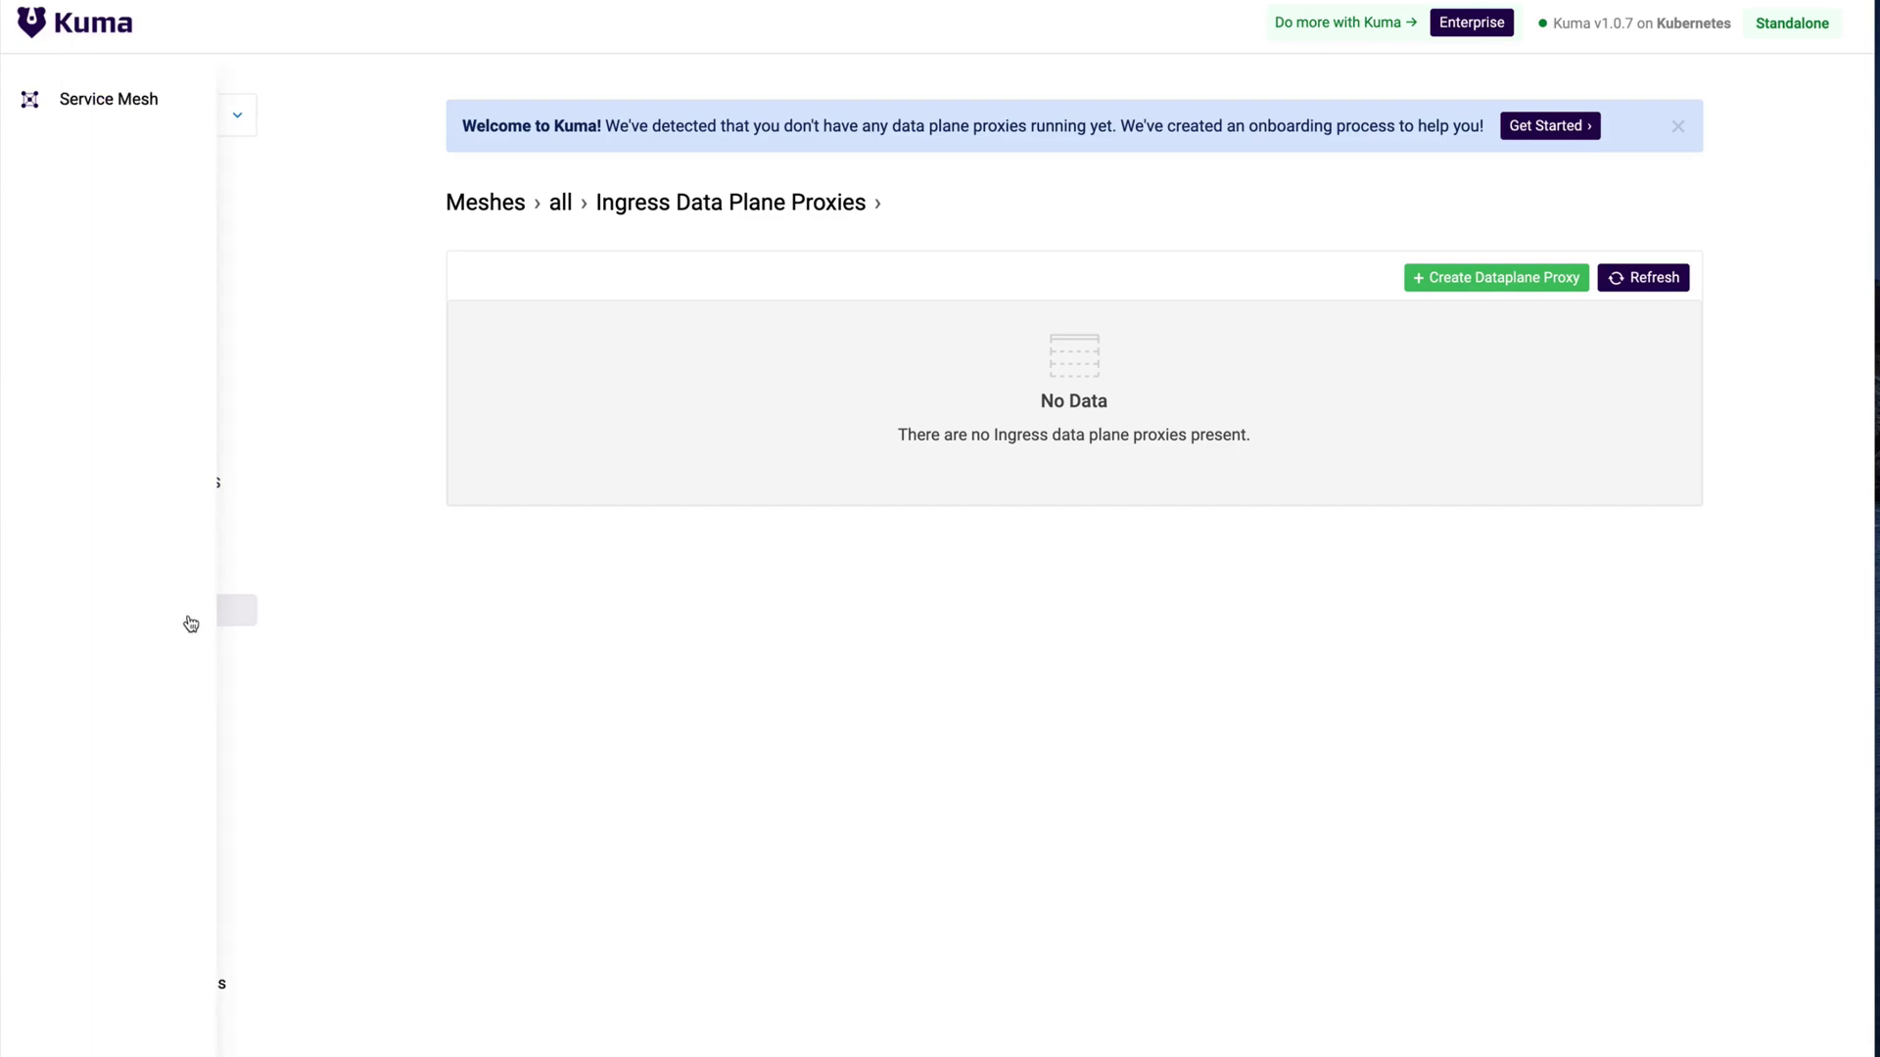
left_click(217, 648)
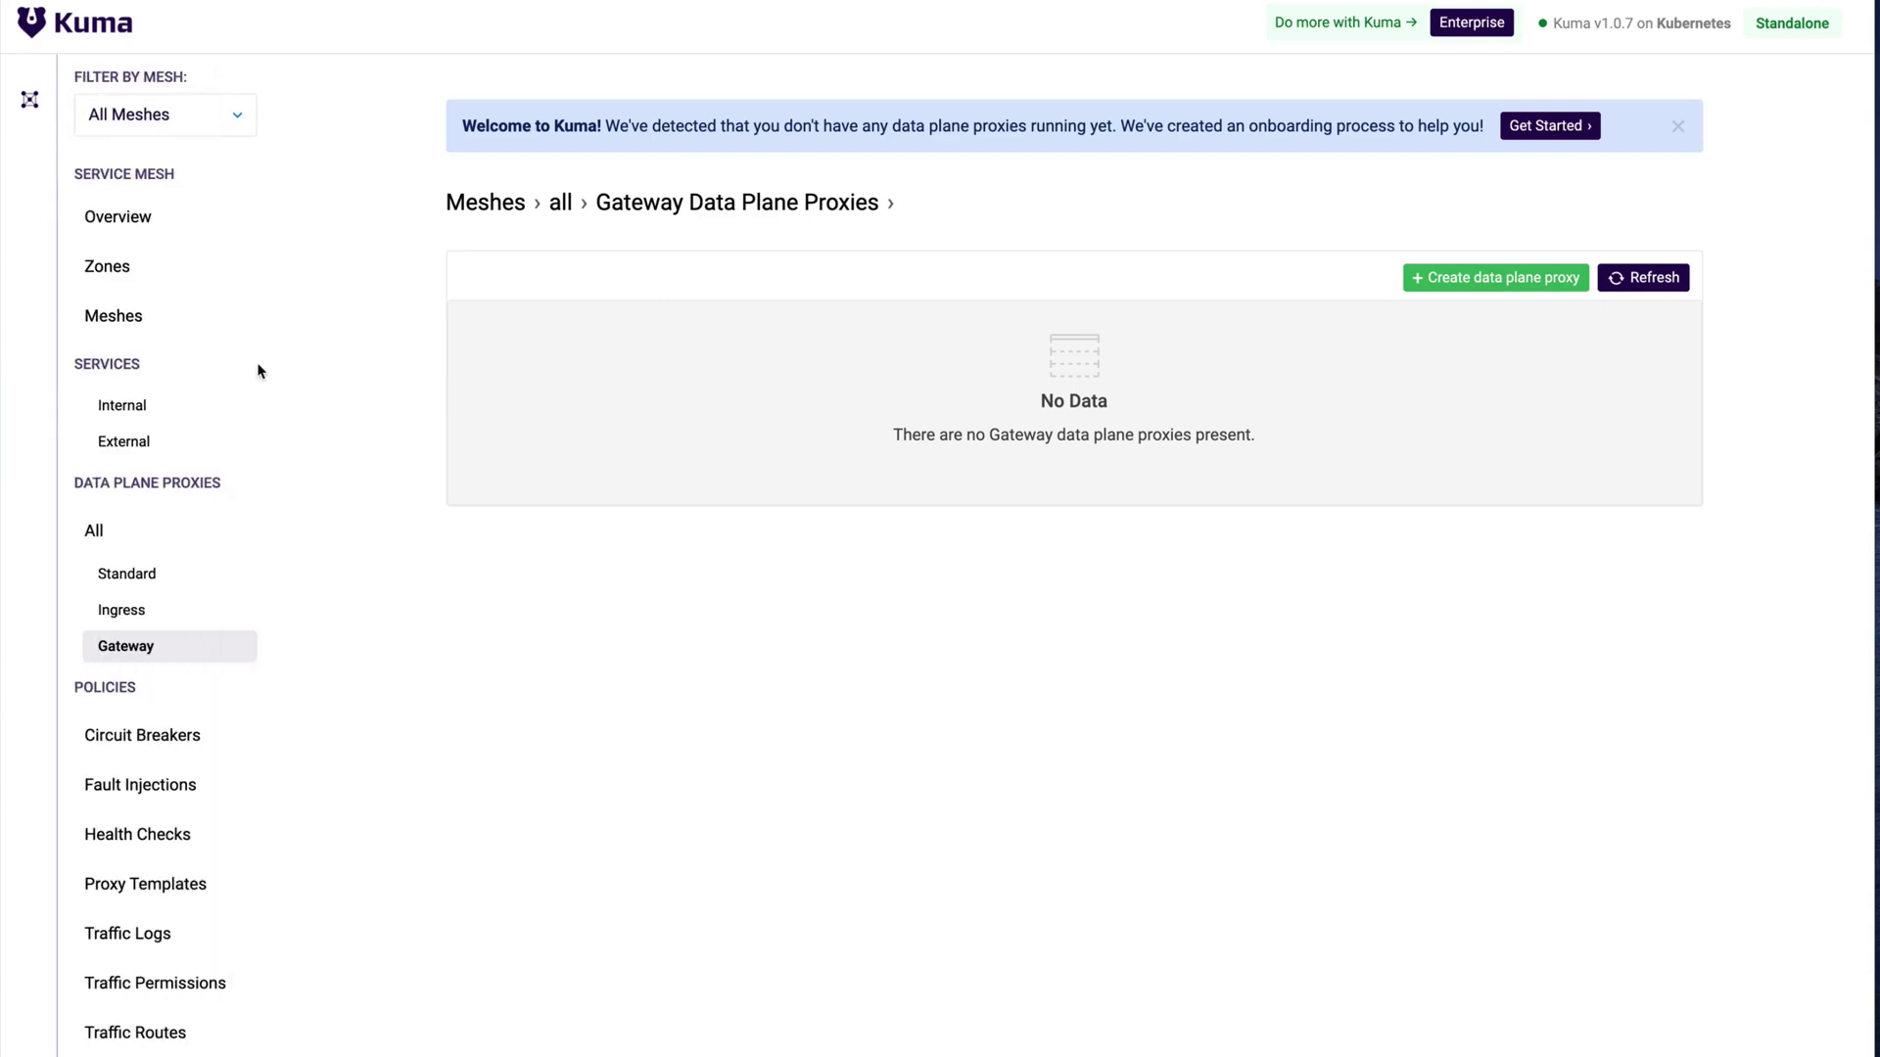
left_click(190, 409)
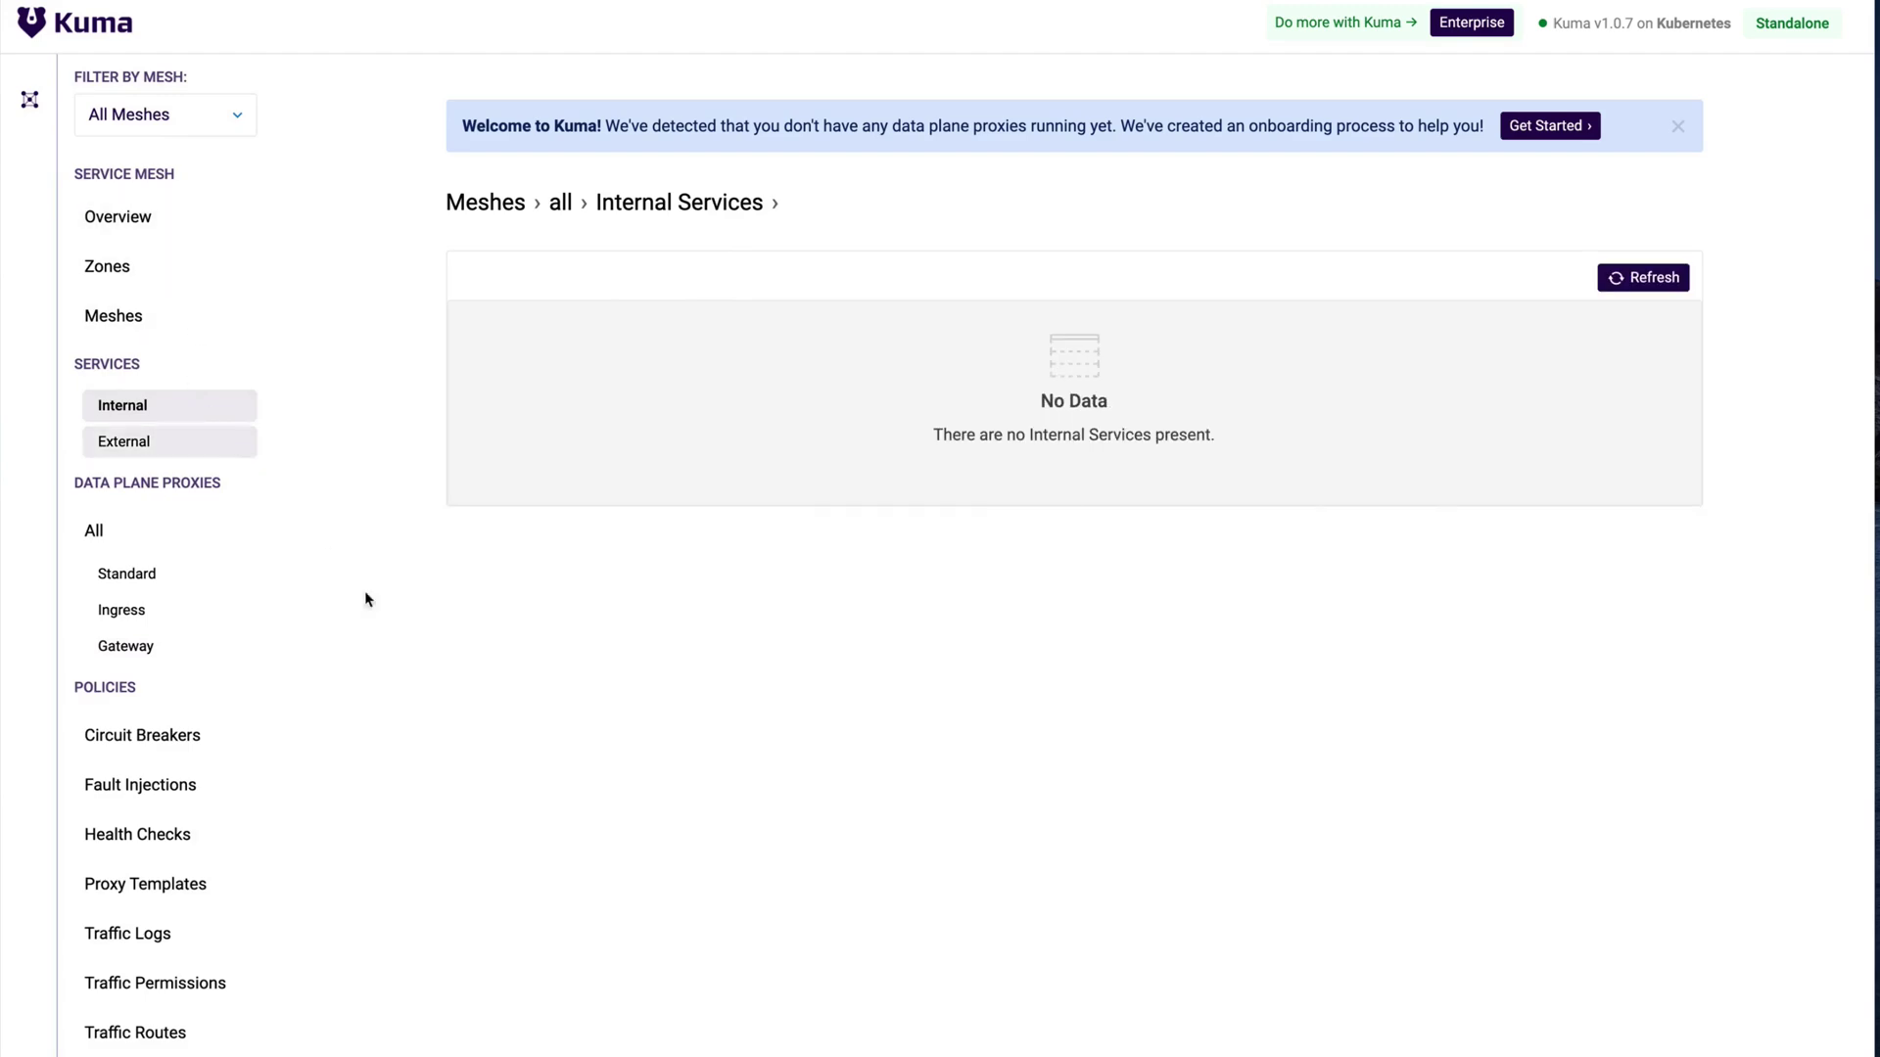
left_click(159, 217)
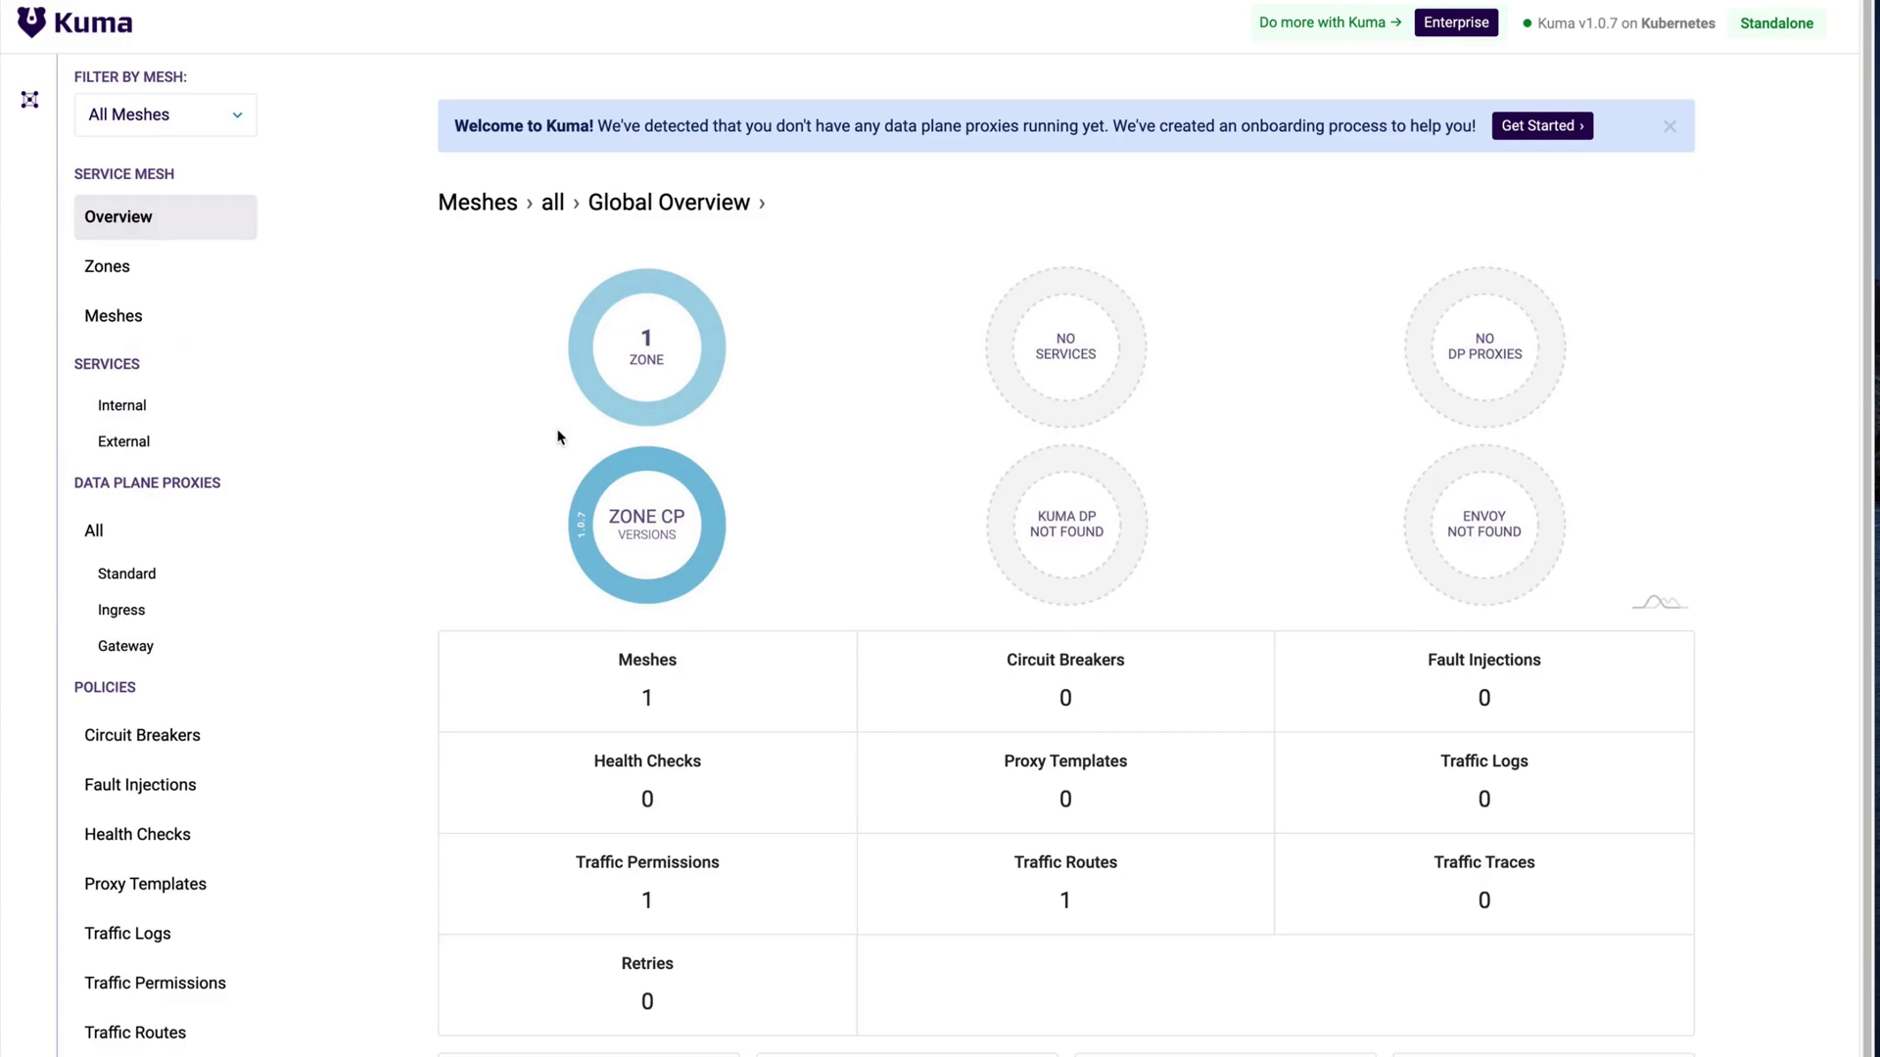
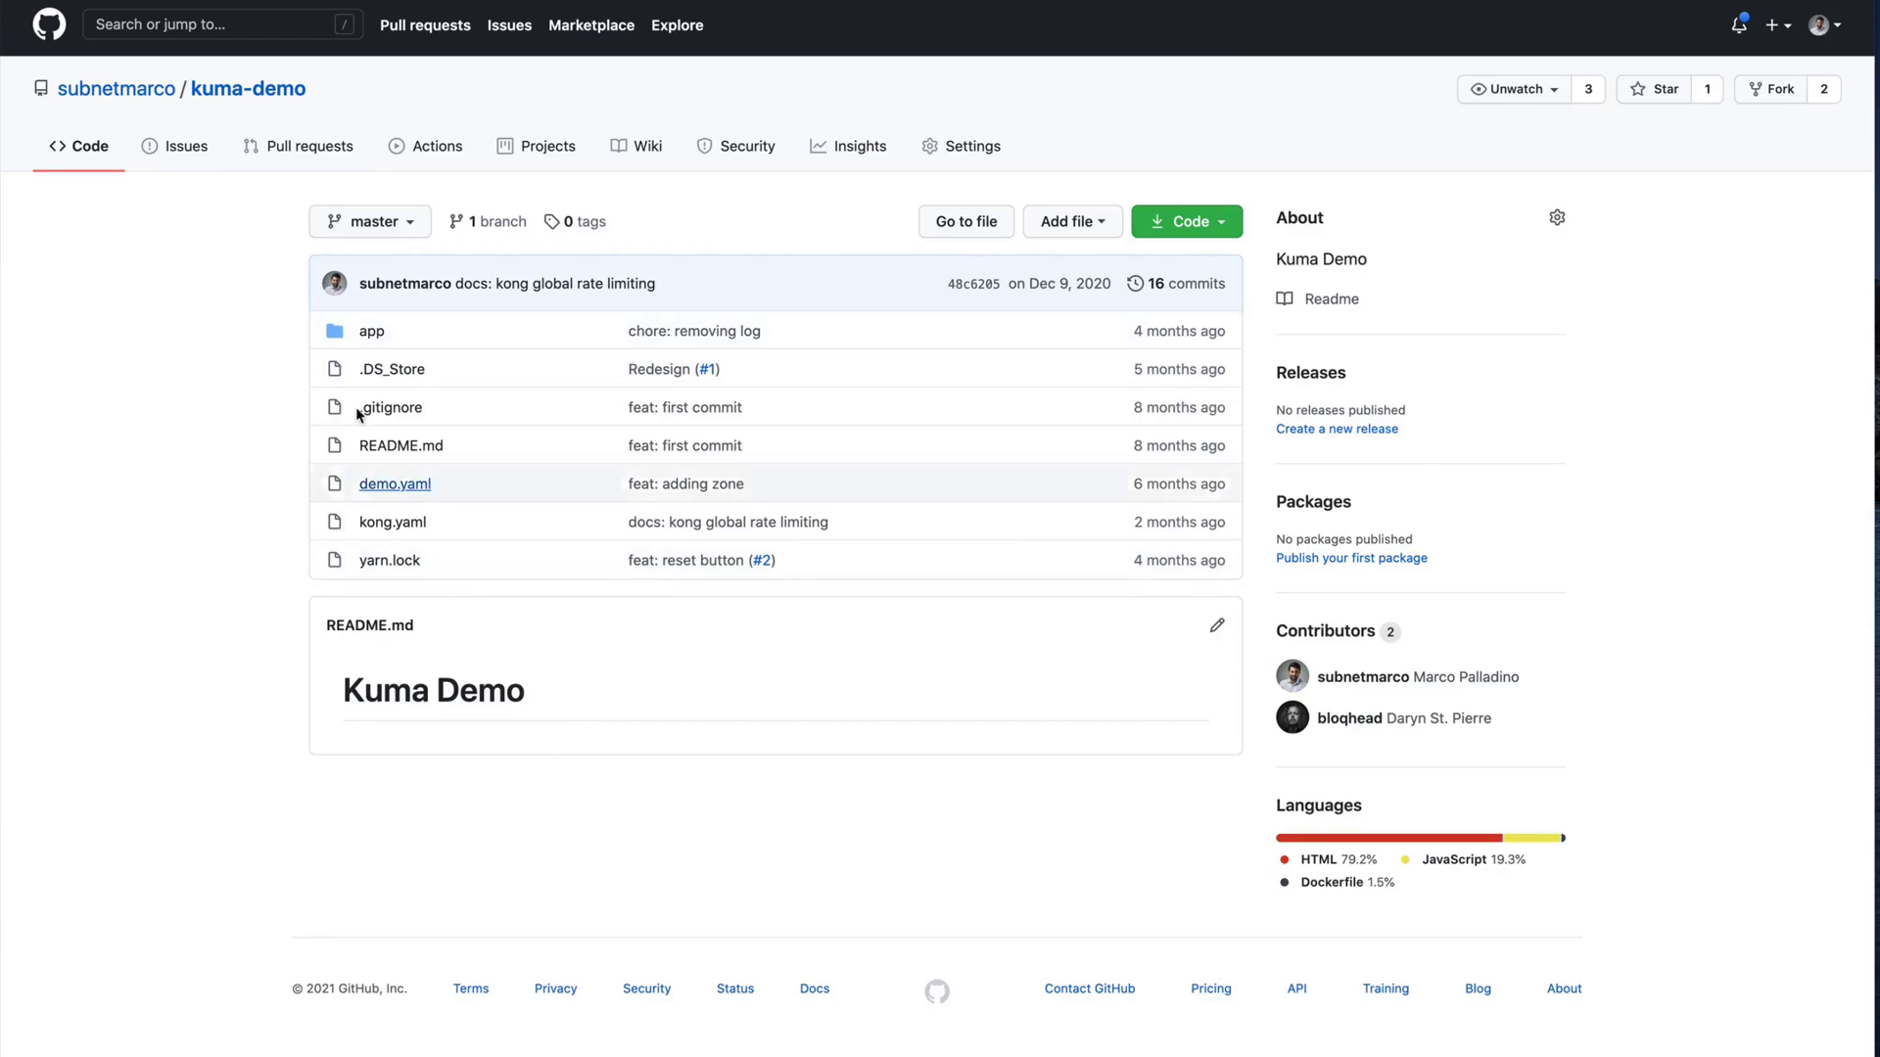
Bring the terminal up over the GitHub kuma-demo page and clear the bash pane.
key("super+Tab")
left_click(599, 615)
key("super+k")
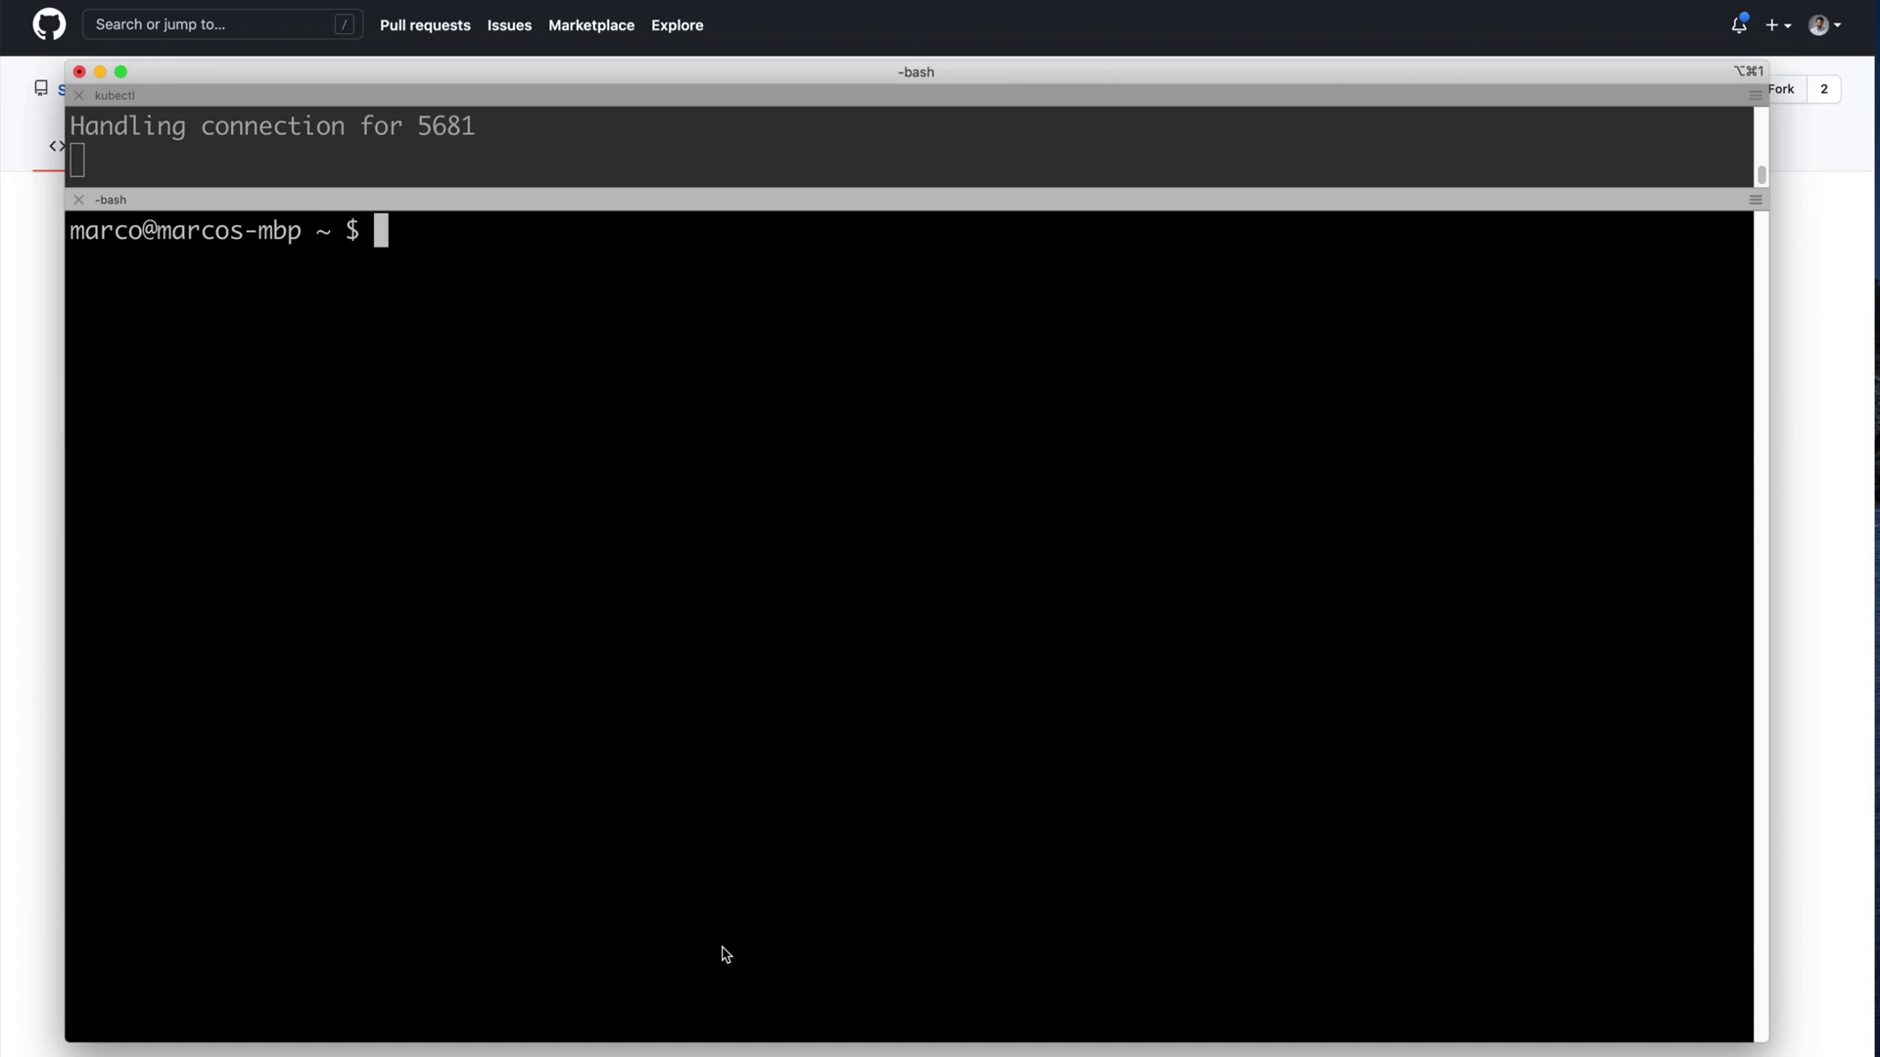
From git/counter-demo, apply demo.yaml to create the kuma-demo namespace with redis and demo-app.
type("cd git/counter-demo/")
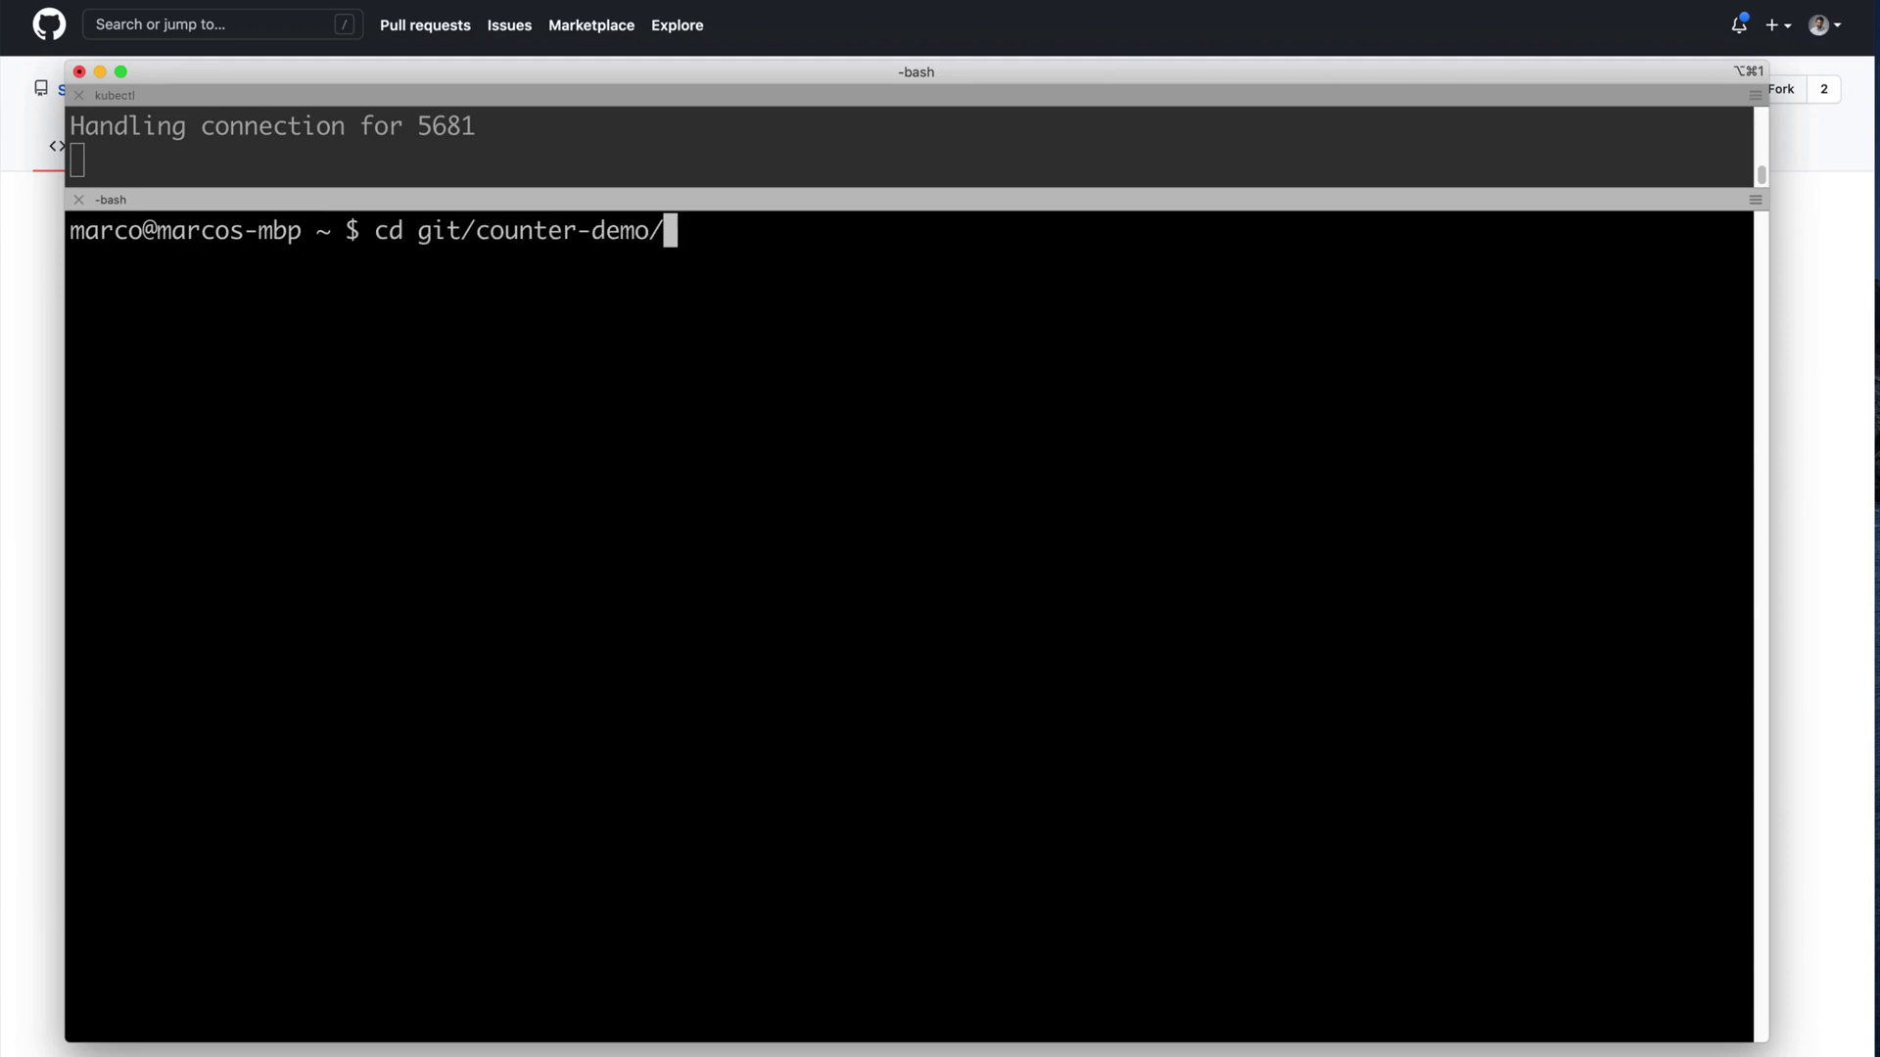
key("Return")
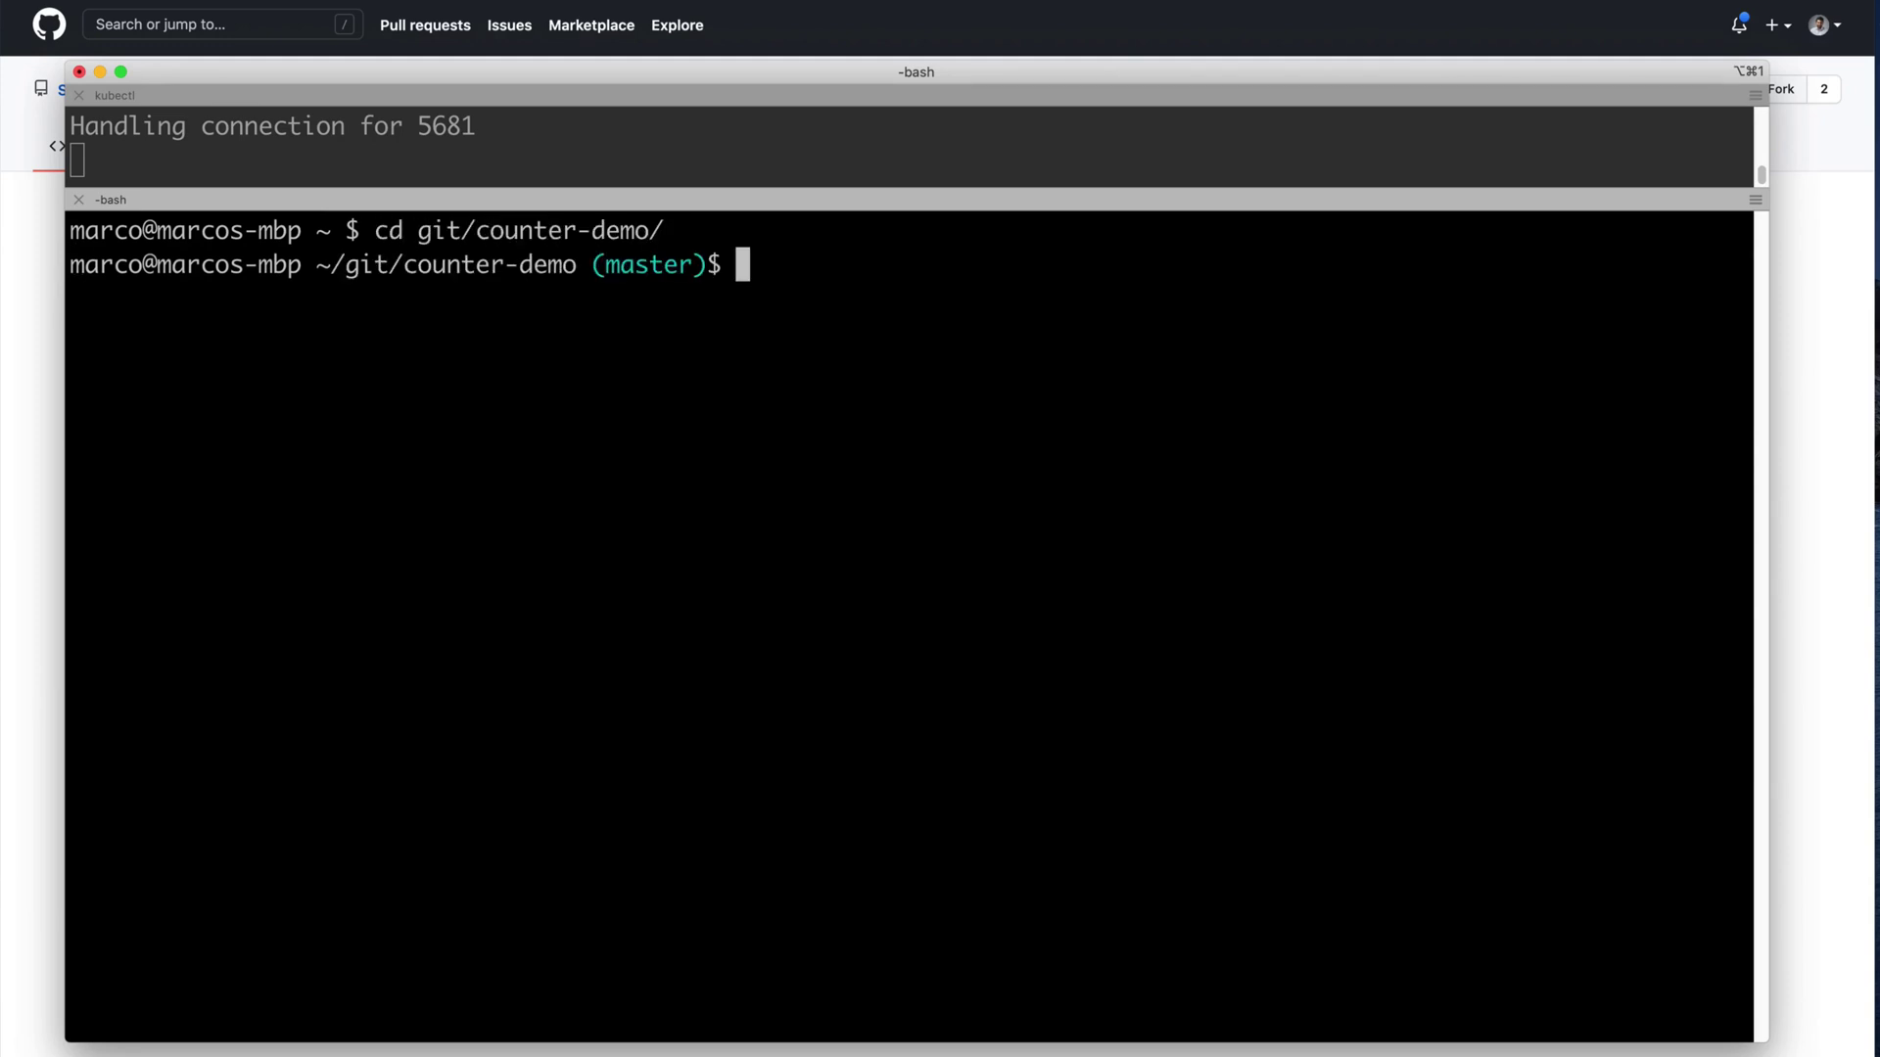
key("ctrl+l")
type("kubectl apply -f demo.yaml")
key("Return")
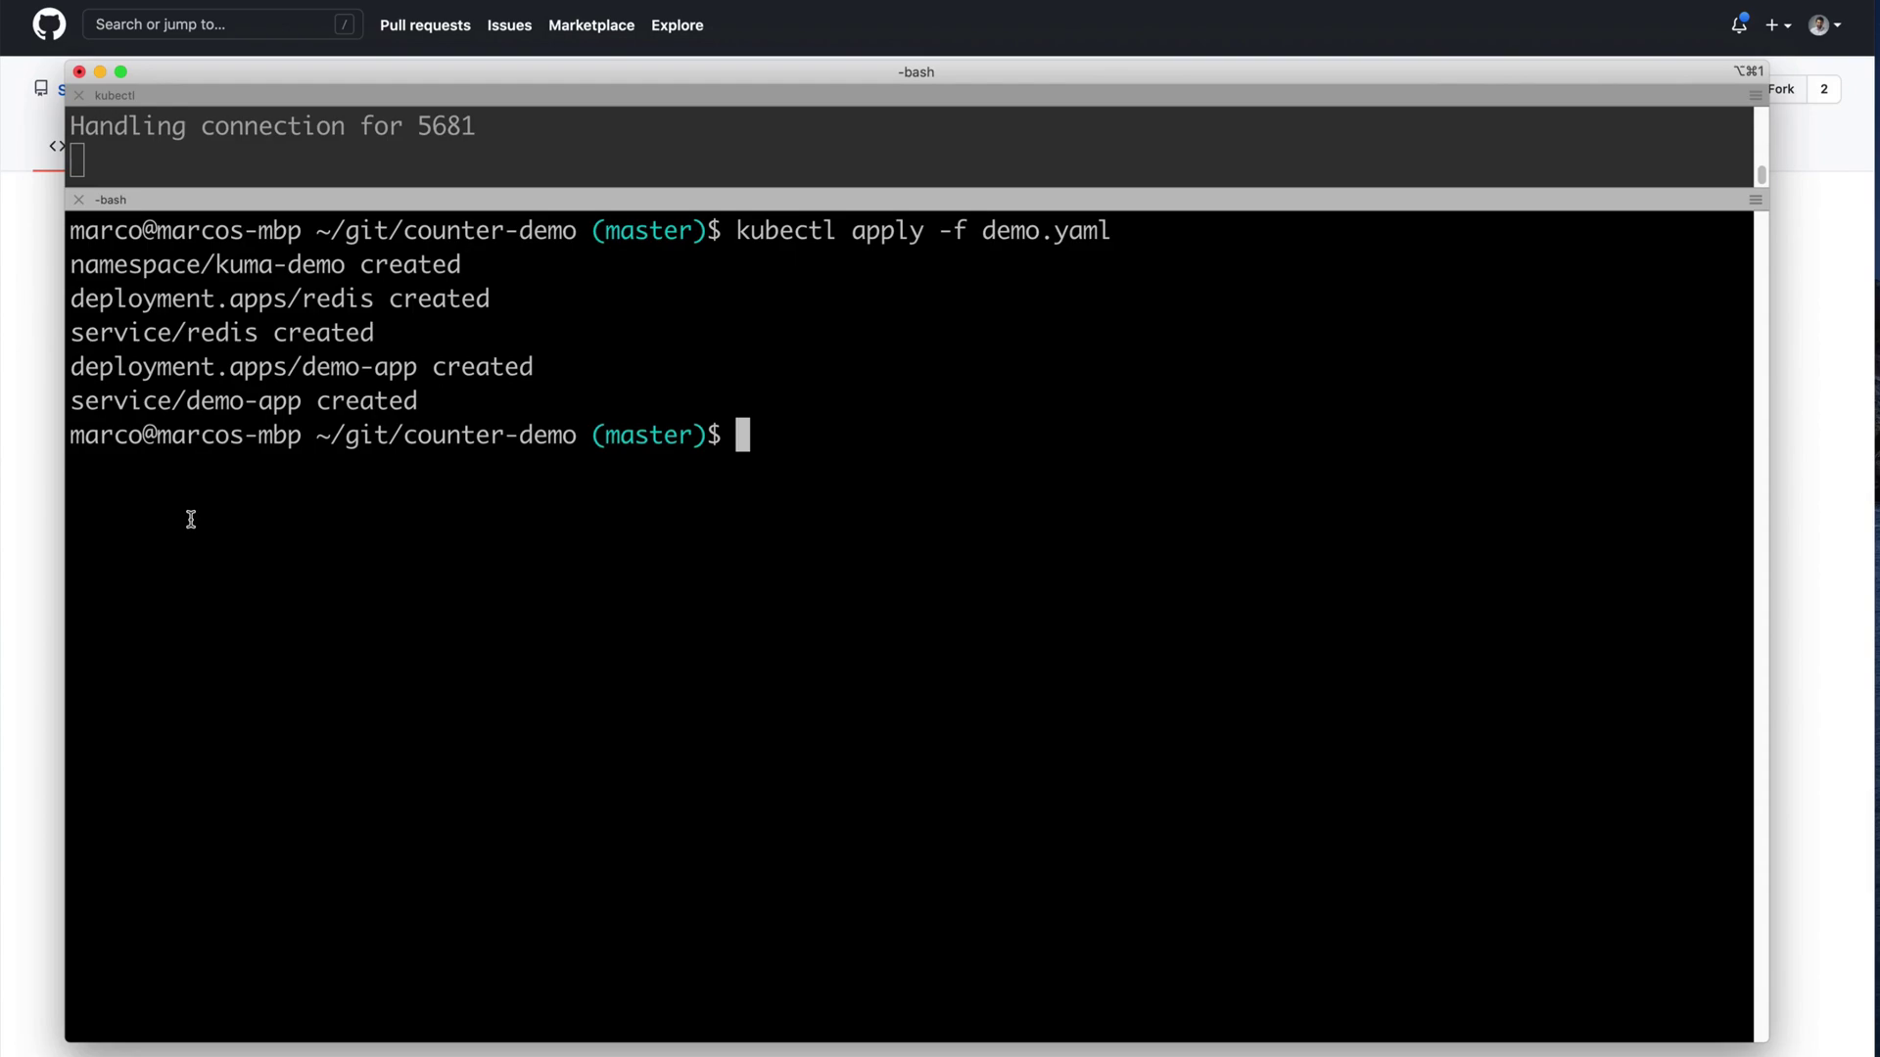
Print demo.yaml and highlight its kuma.io/sidecar-injection: enabled label.
type("cat demo.yaml")
key("Return")
scroll(730, 529, "up", 10)
scroll(337, 623, "up", 10)
left_click_drag(116, 655, 623, 642)
Return to the home directory, list the cluster namespaces and pick out kuma-demo.
key("super+k")
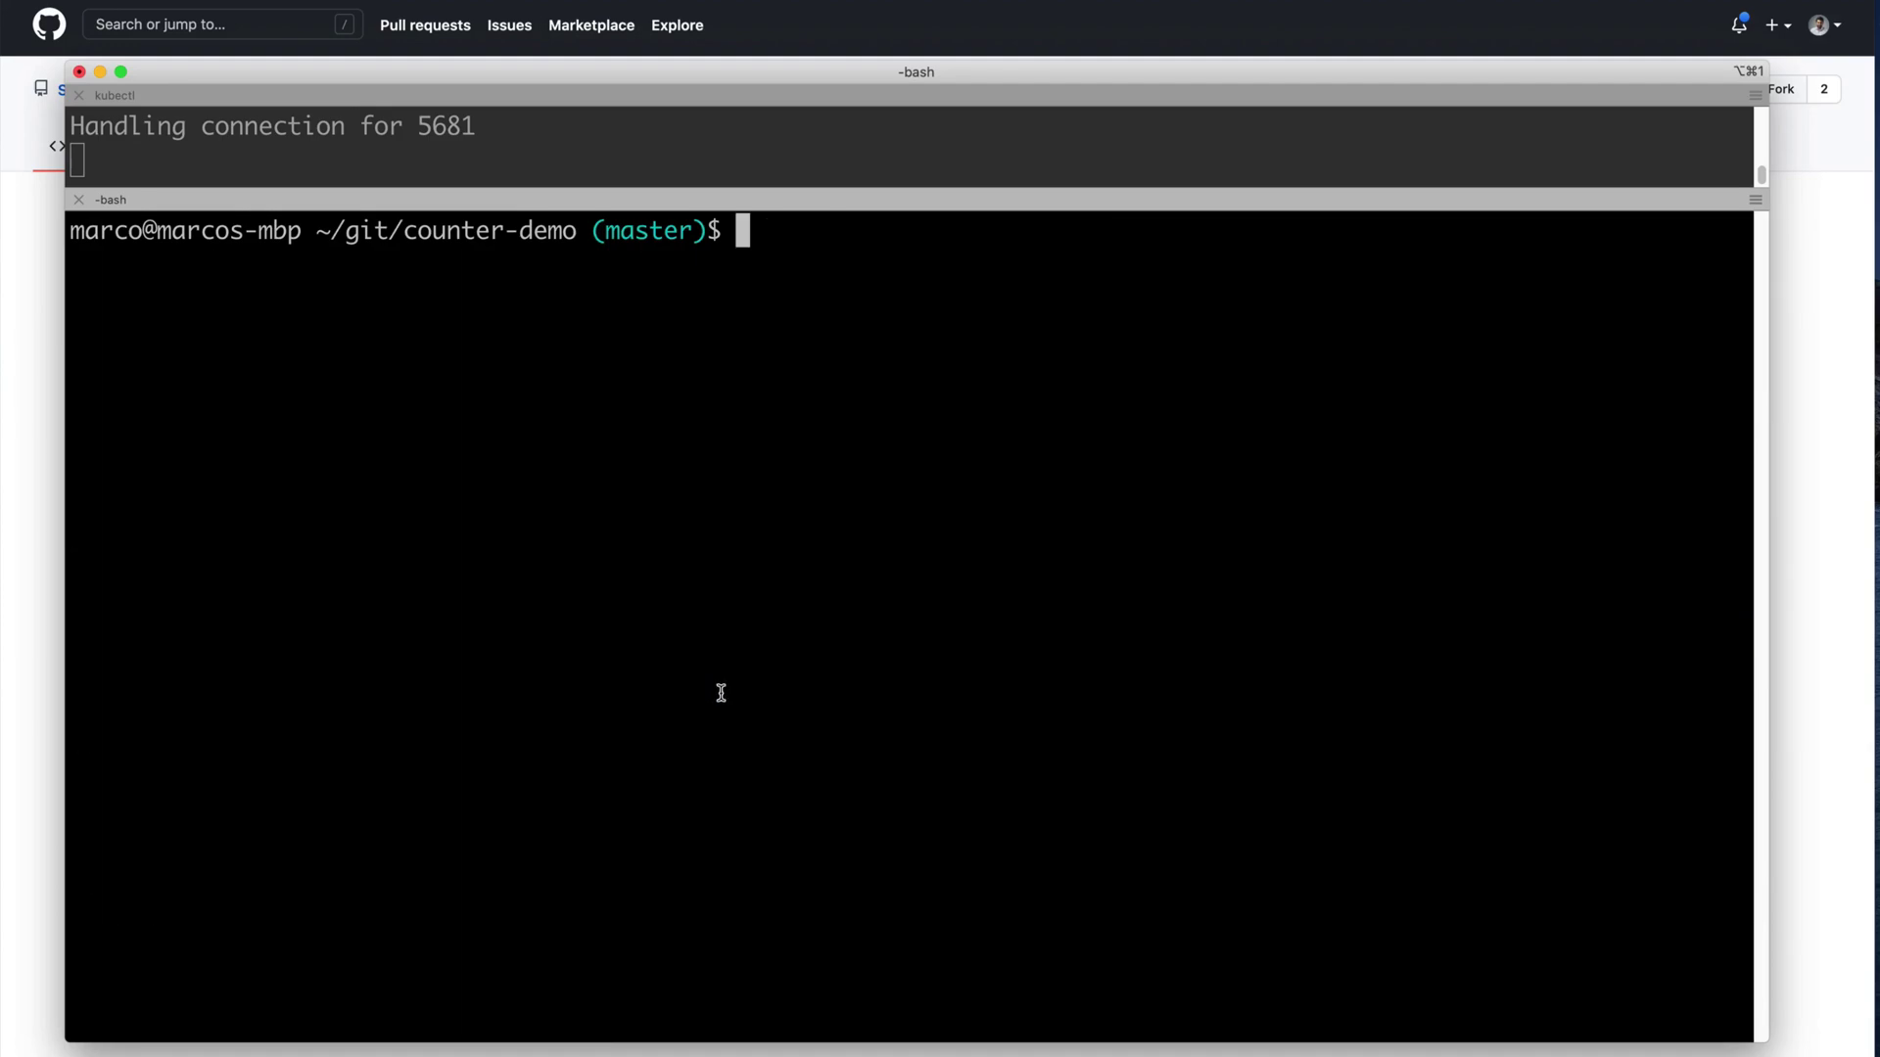
type("cd")
key("Return")
key("super+k")
type("kubectl get n")
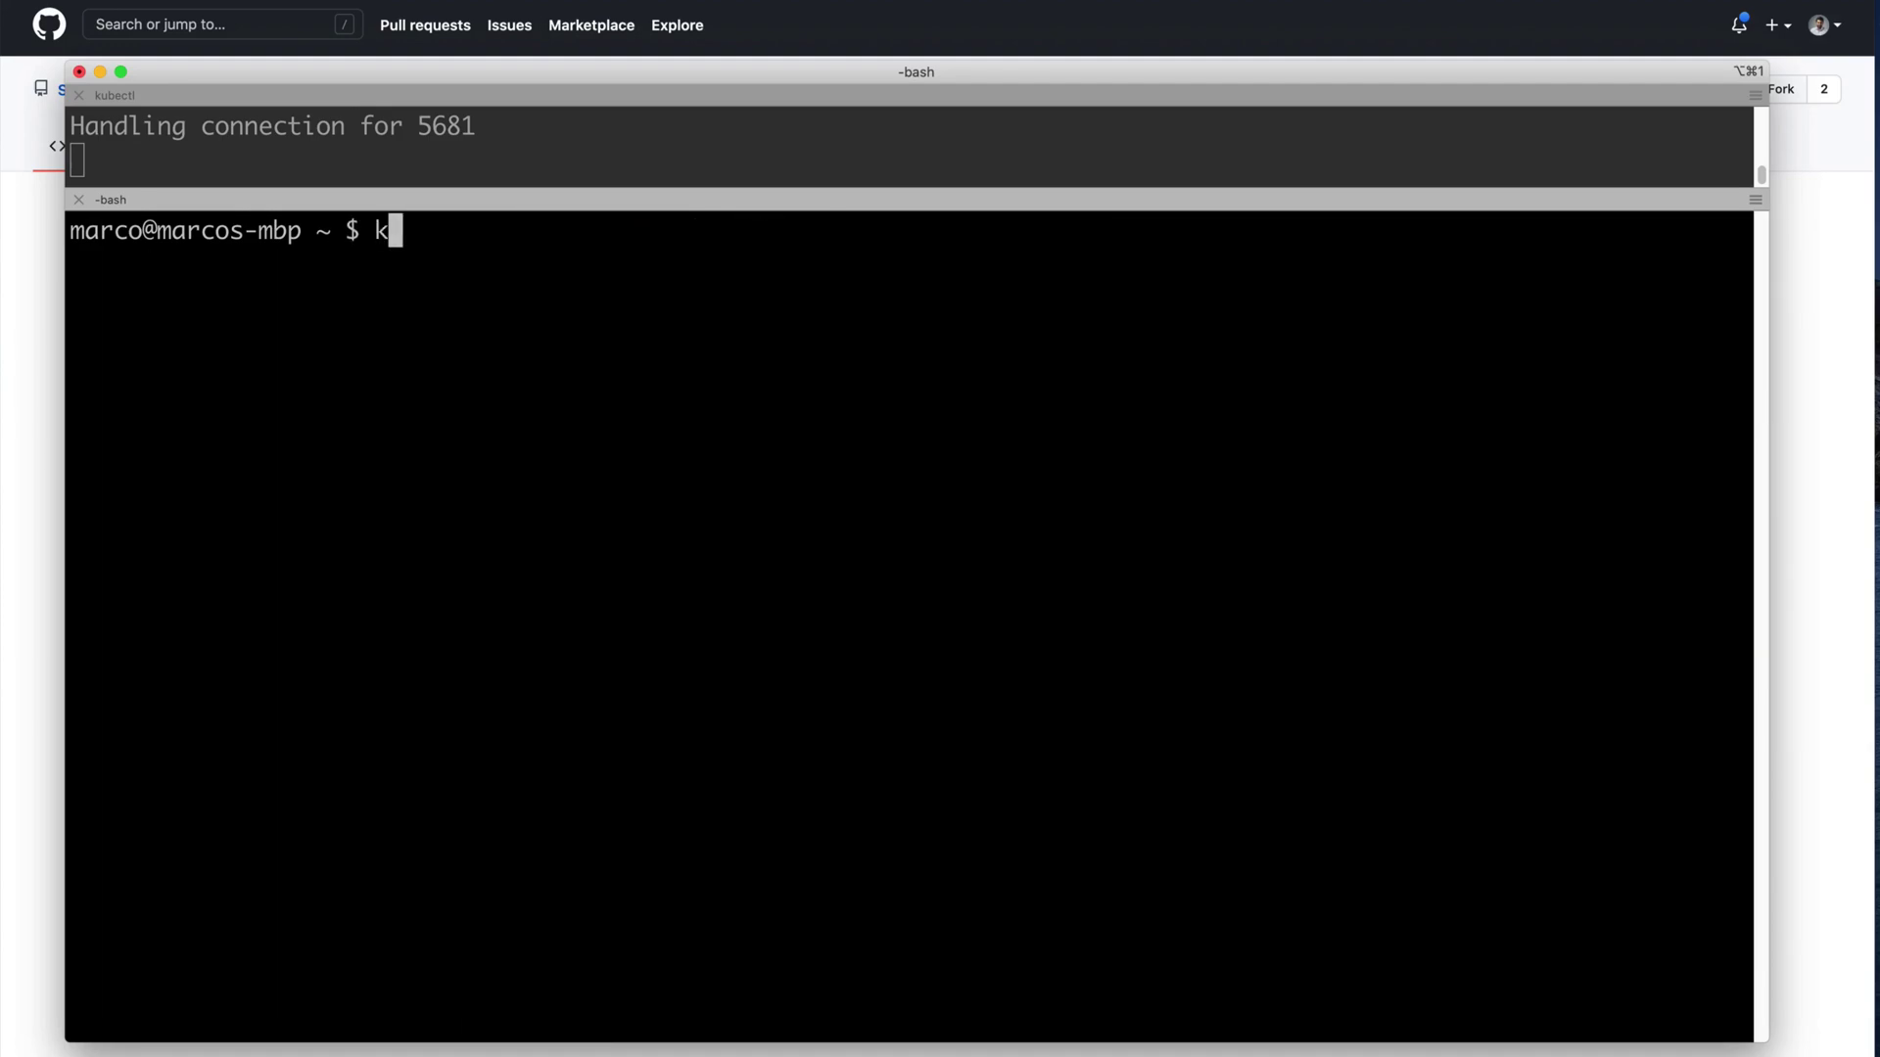
type("s")
key("Return")
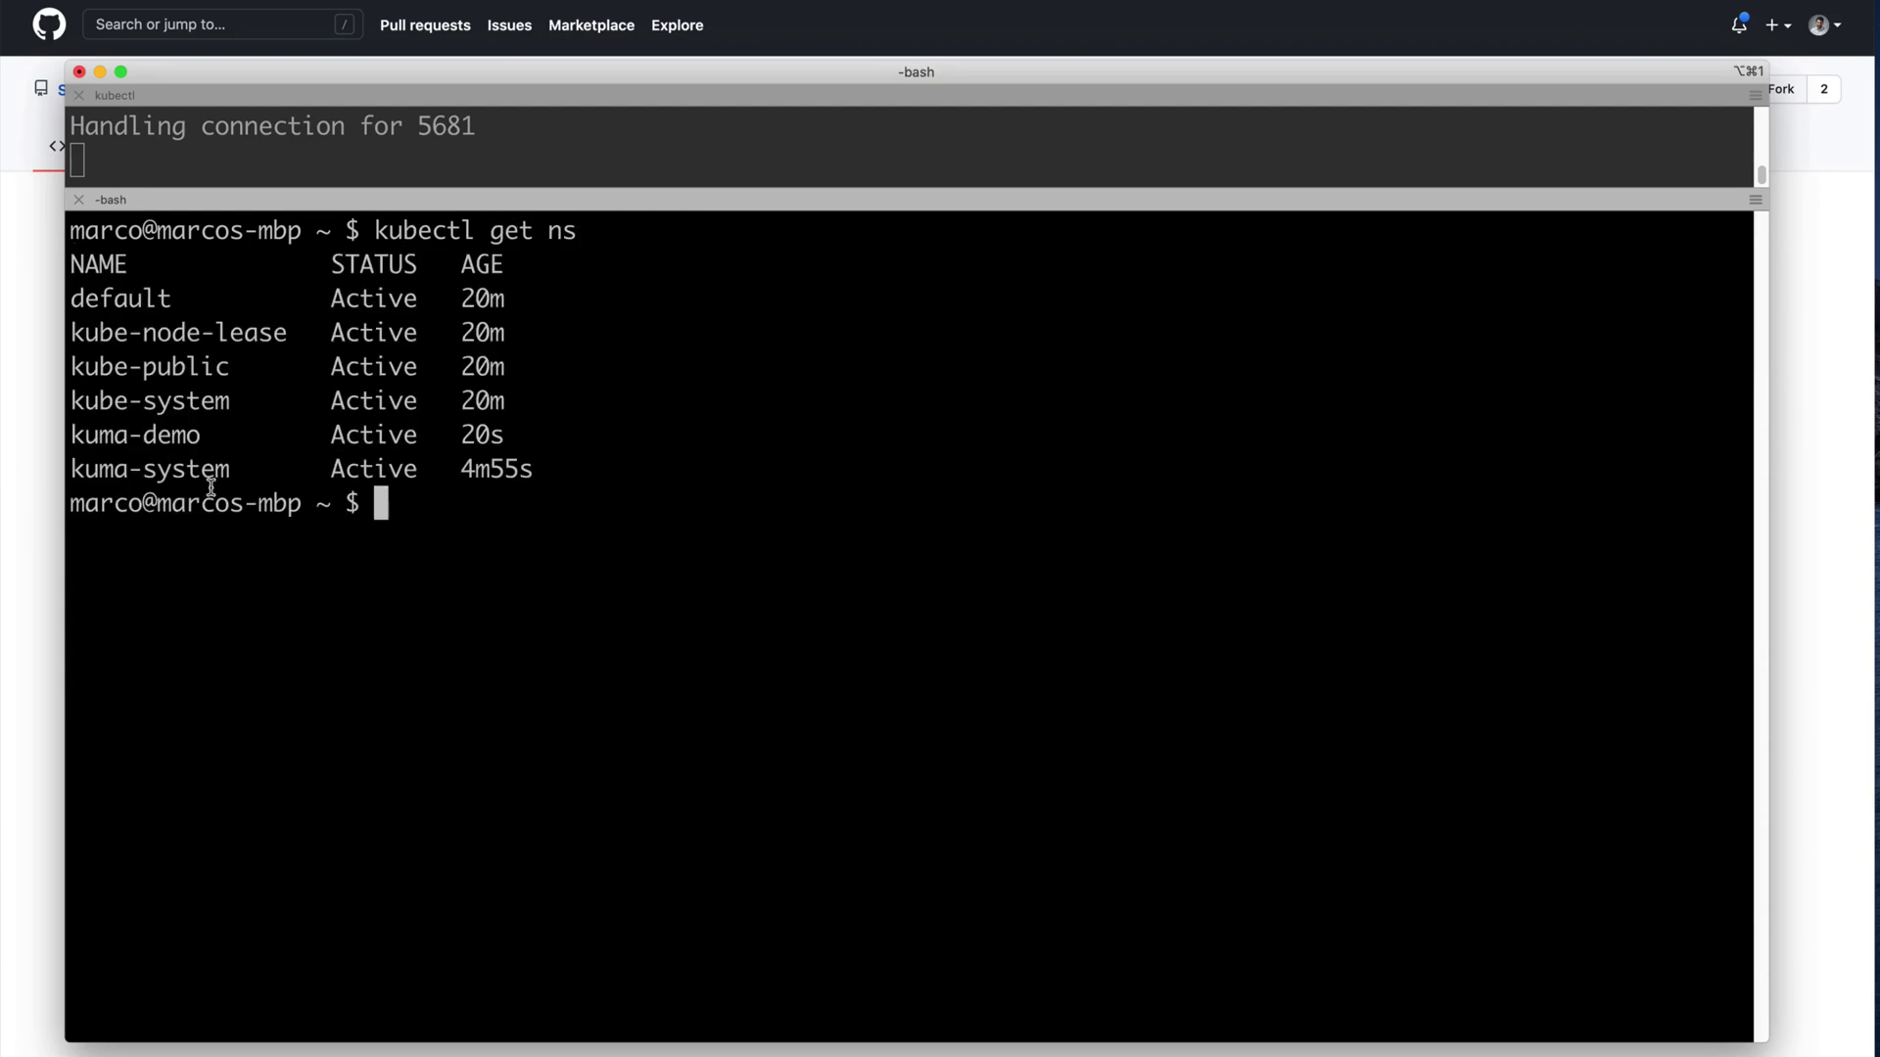
double_click(150, 435)
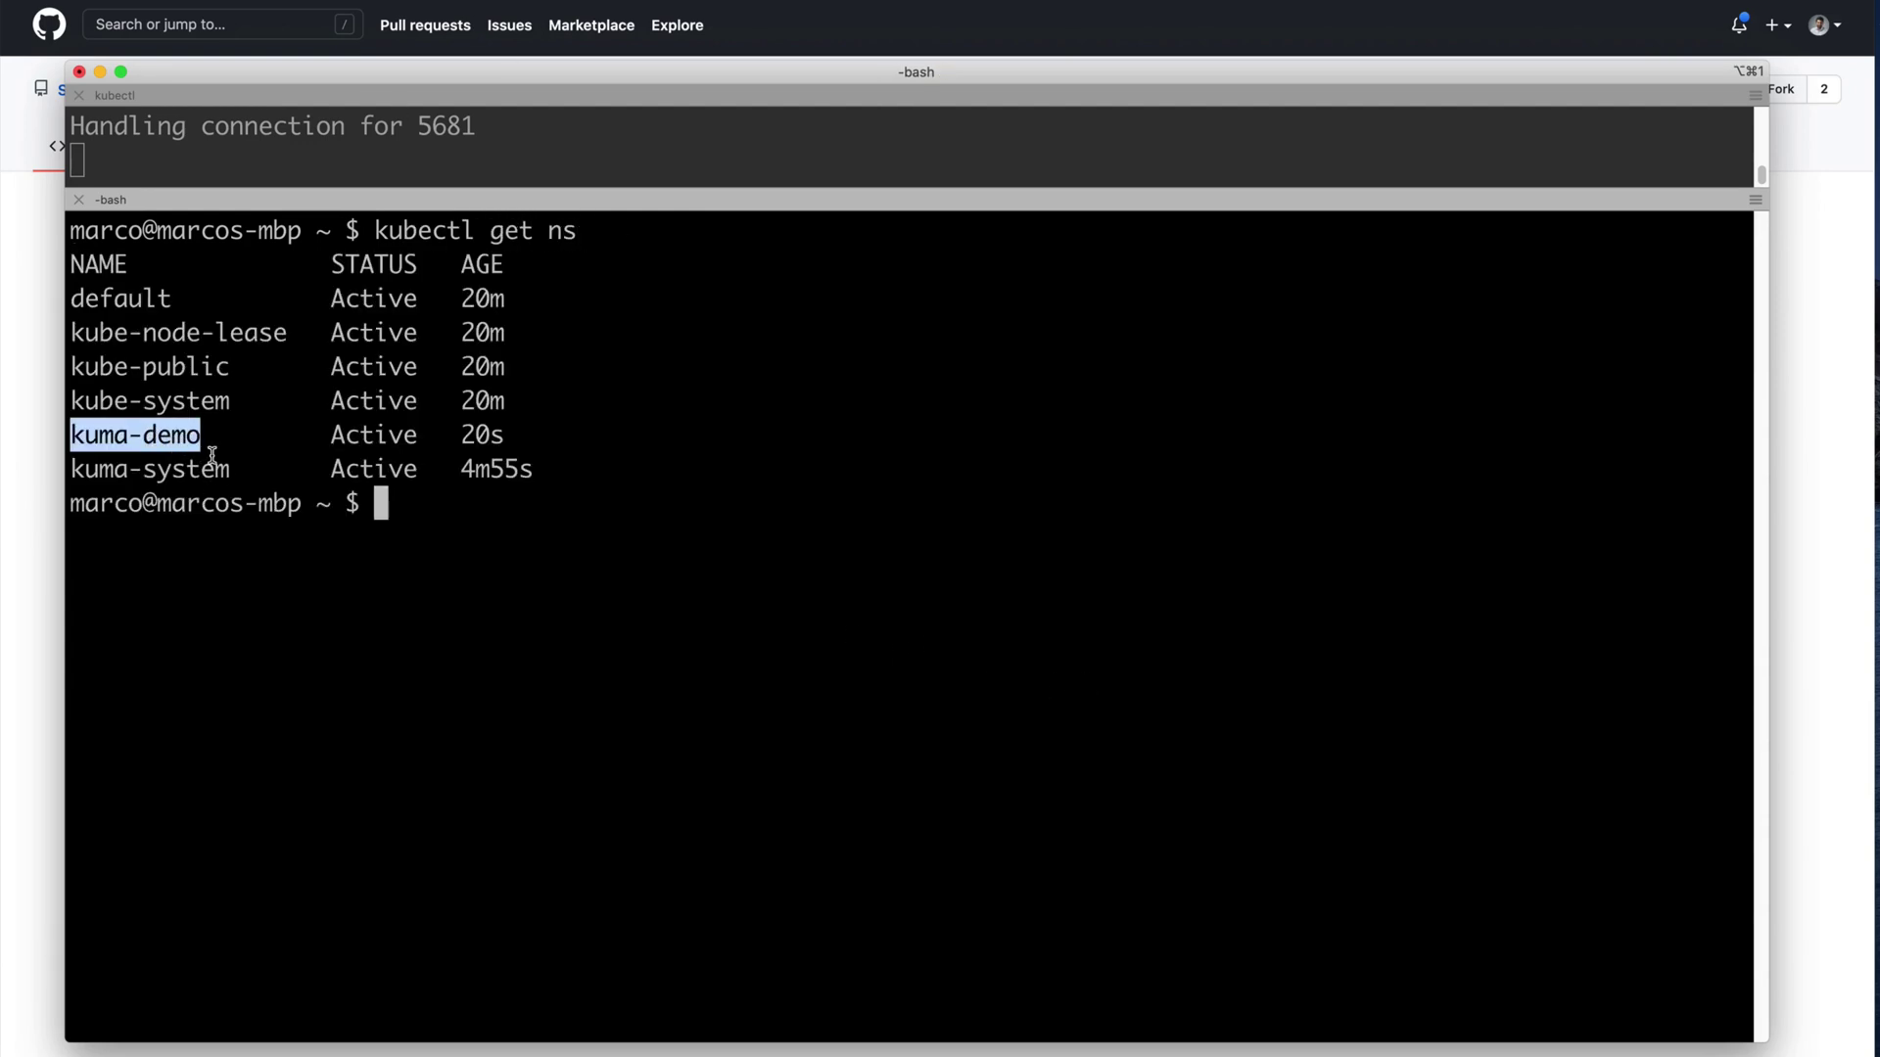
List the kuma-demo pods twice, showing demo-app and redis still initializing at 0/2.
type("kubectl get pod -n kuma-demo")
key("Return")
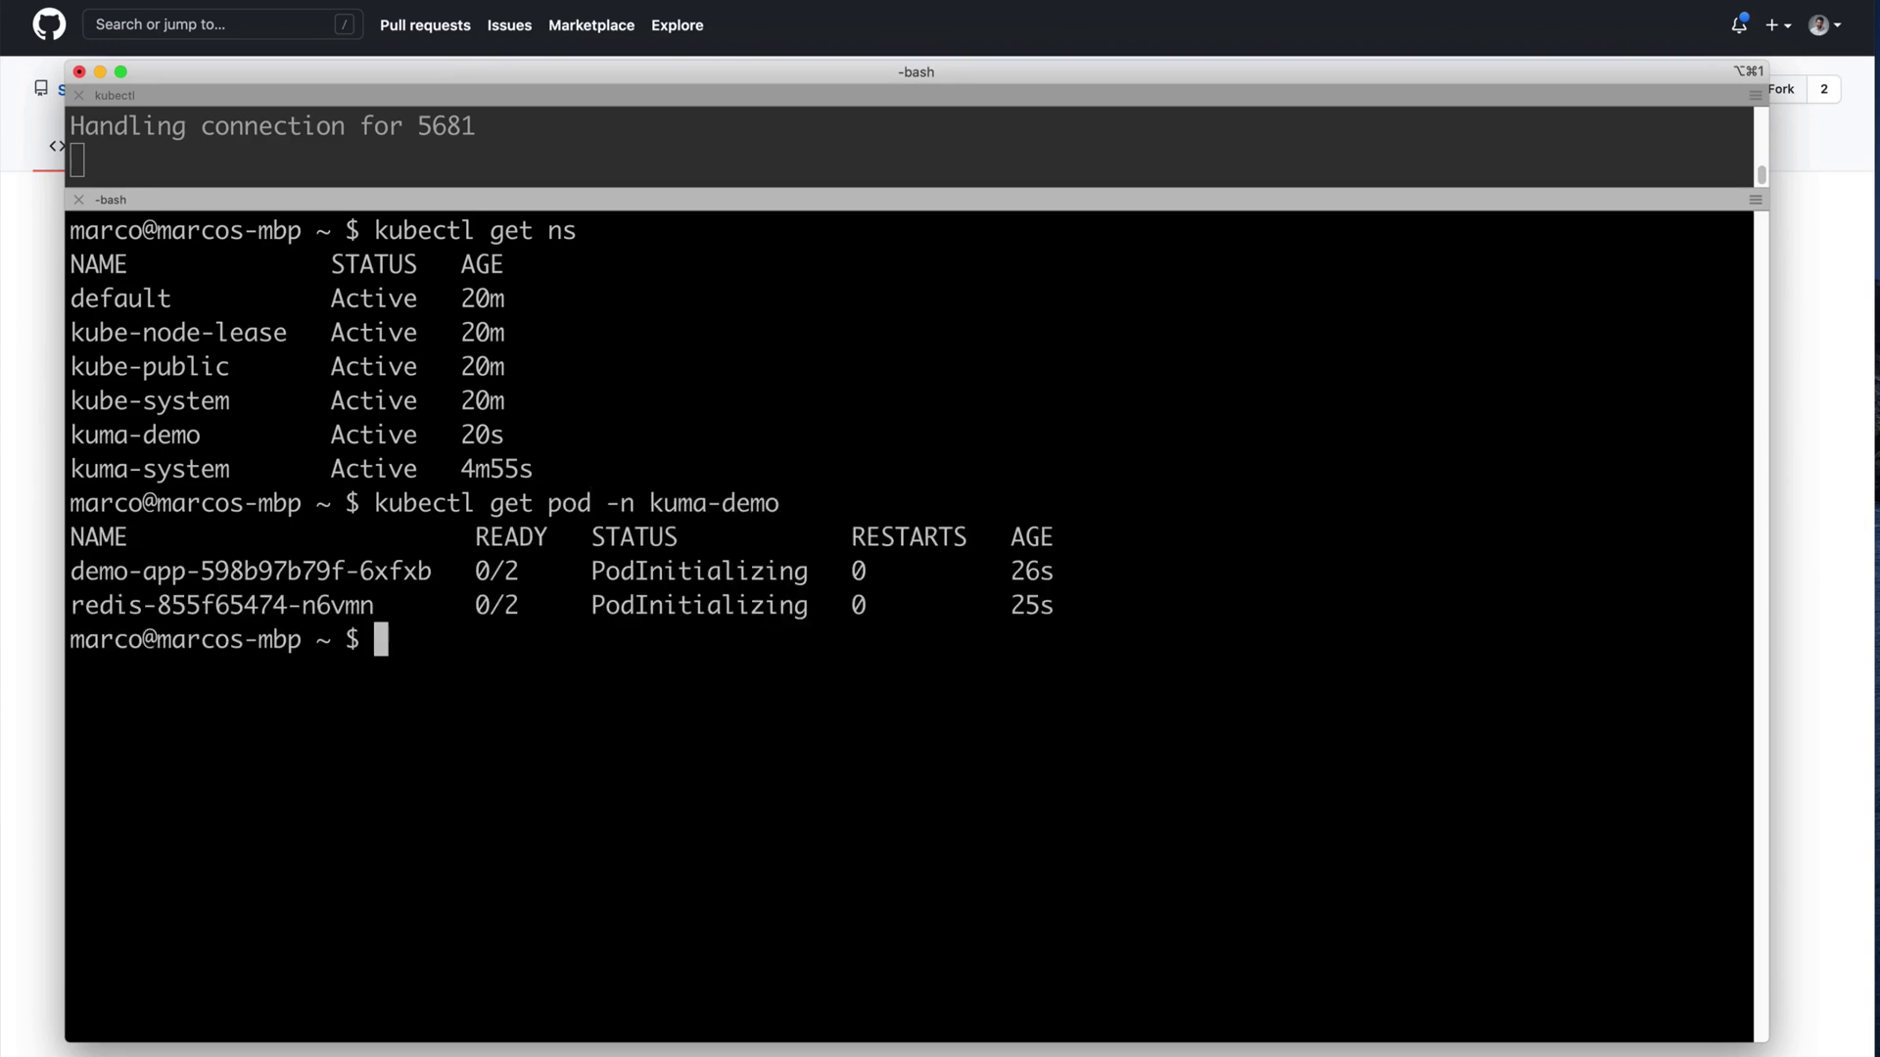
double_click(125, 578)
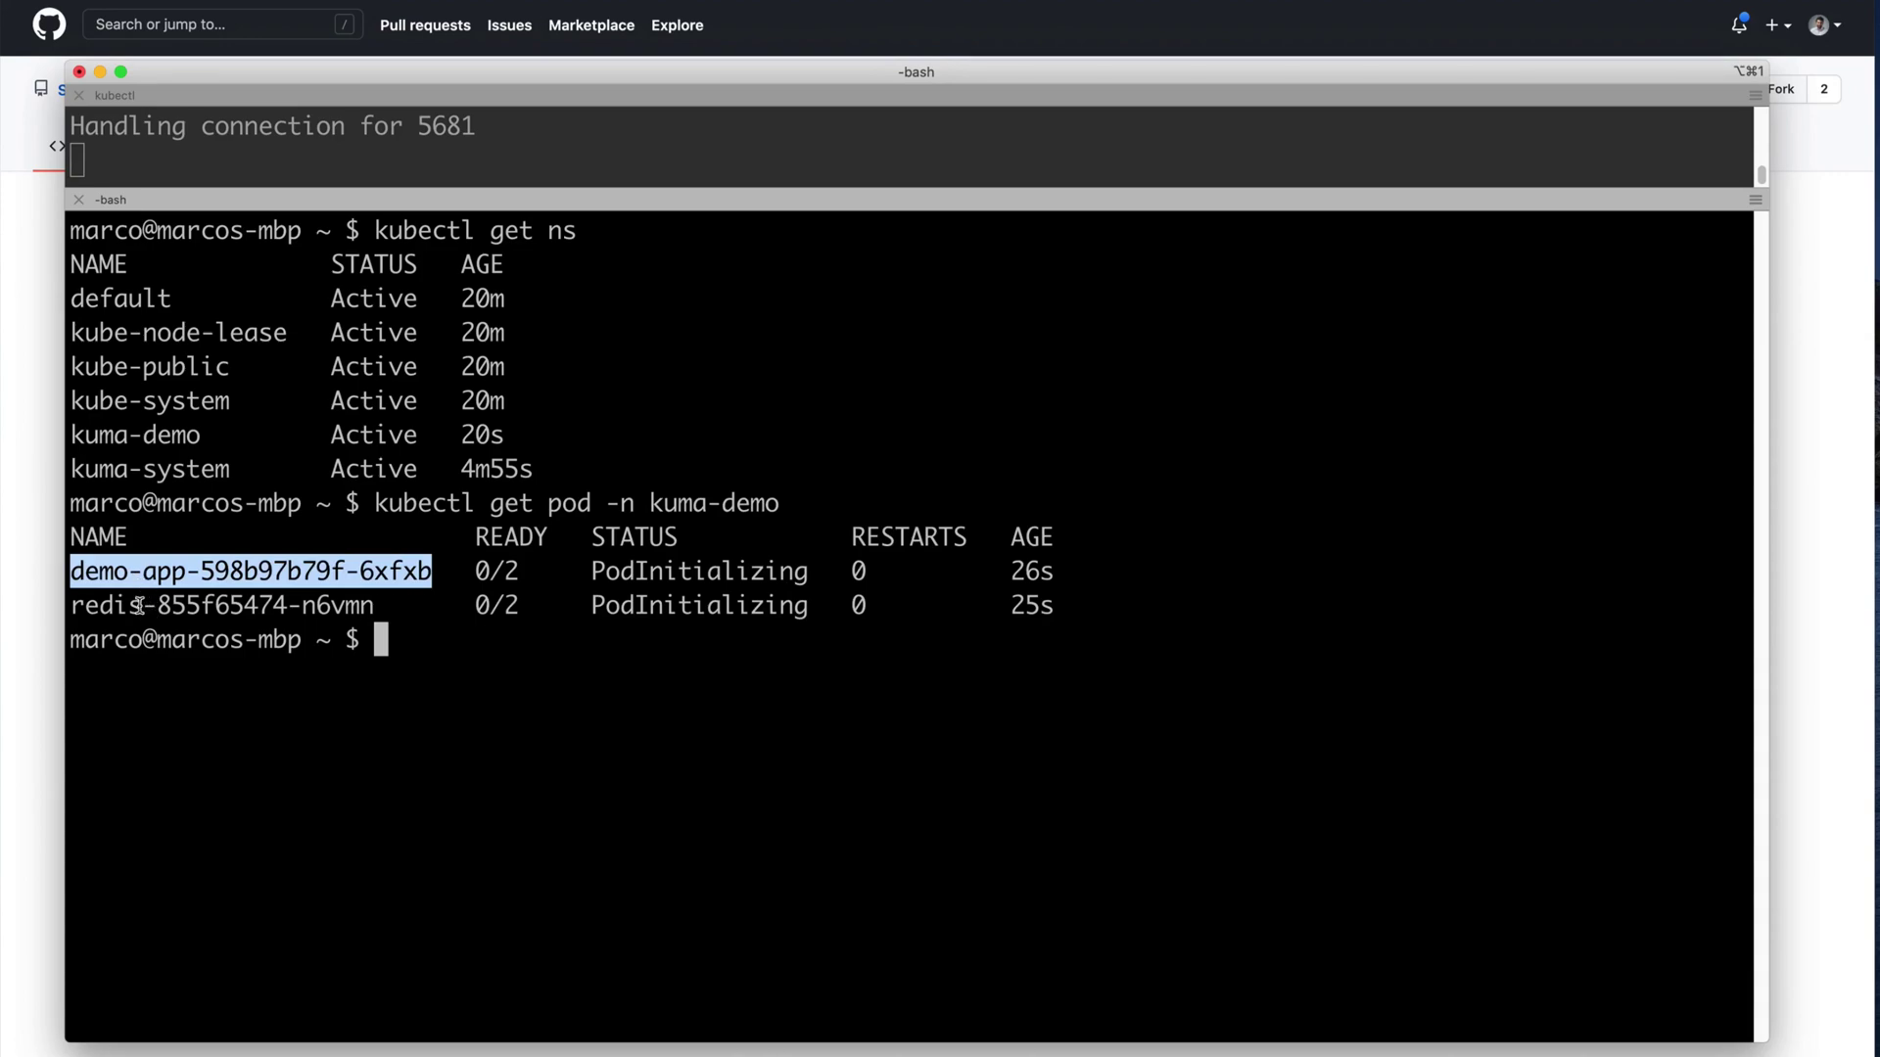
double_click(142, 606)
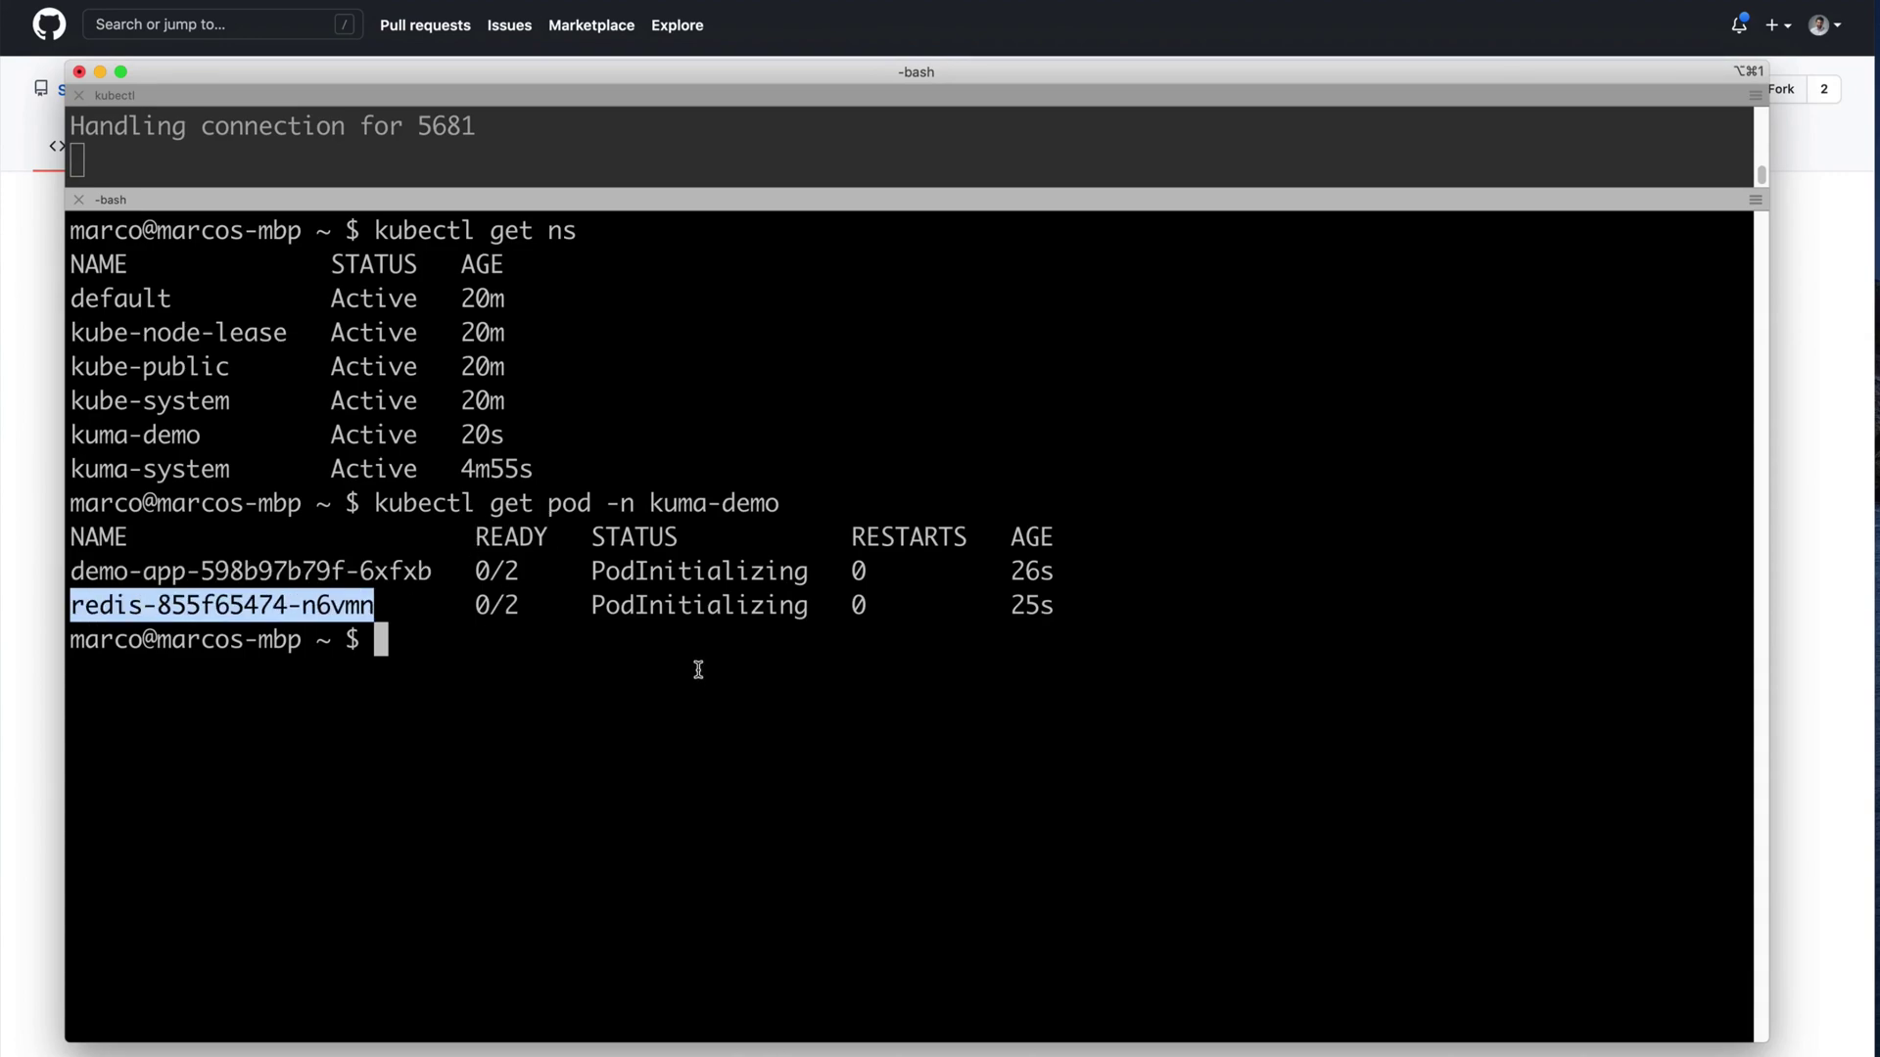
key("Up")
key("Return")
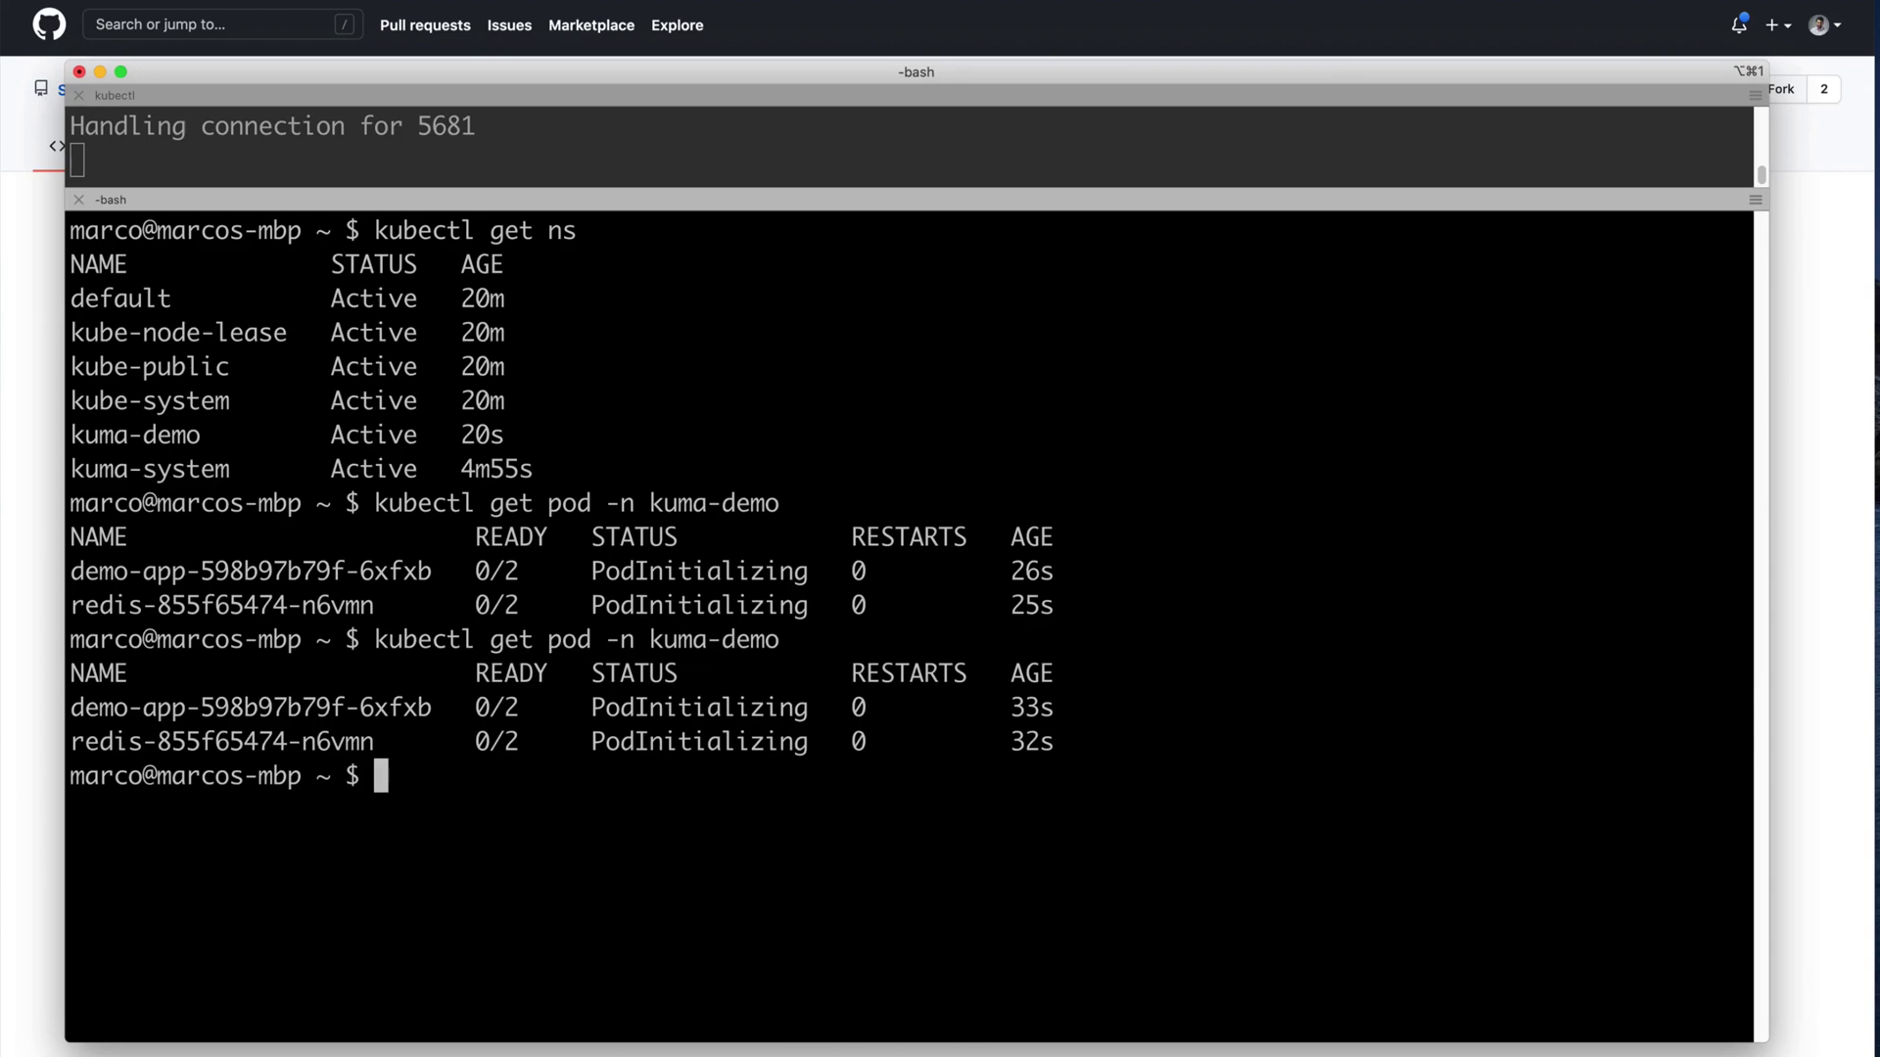
key("super+Tab")
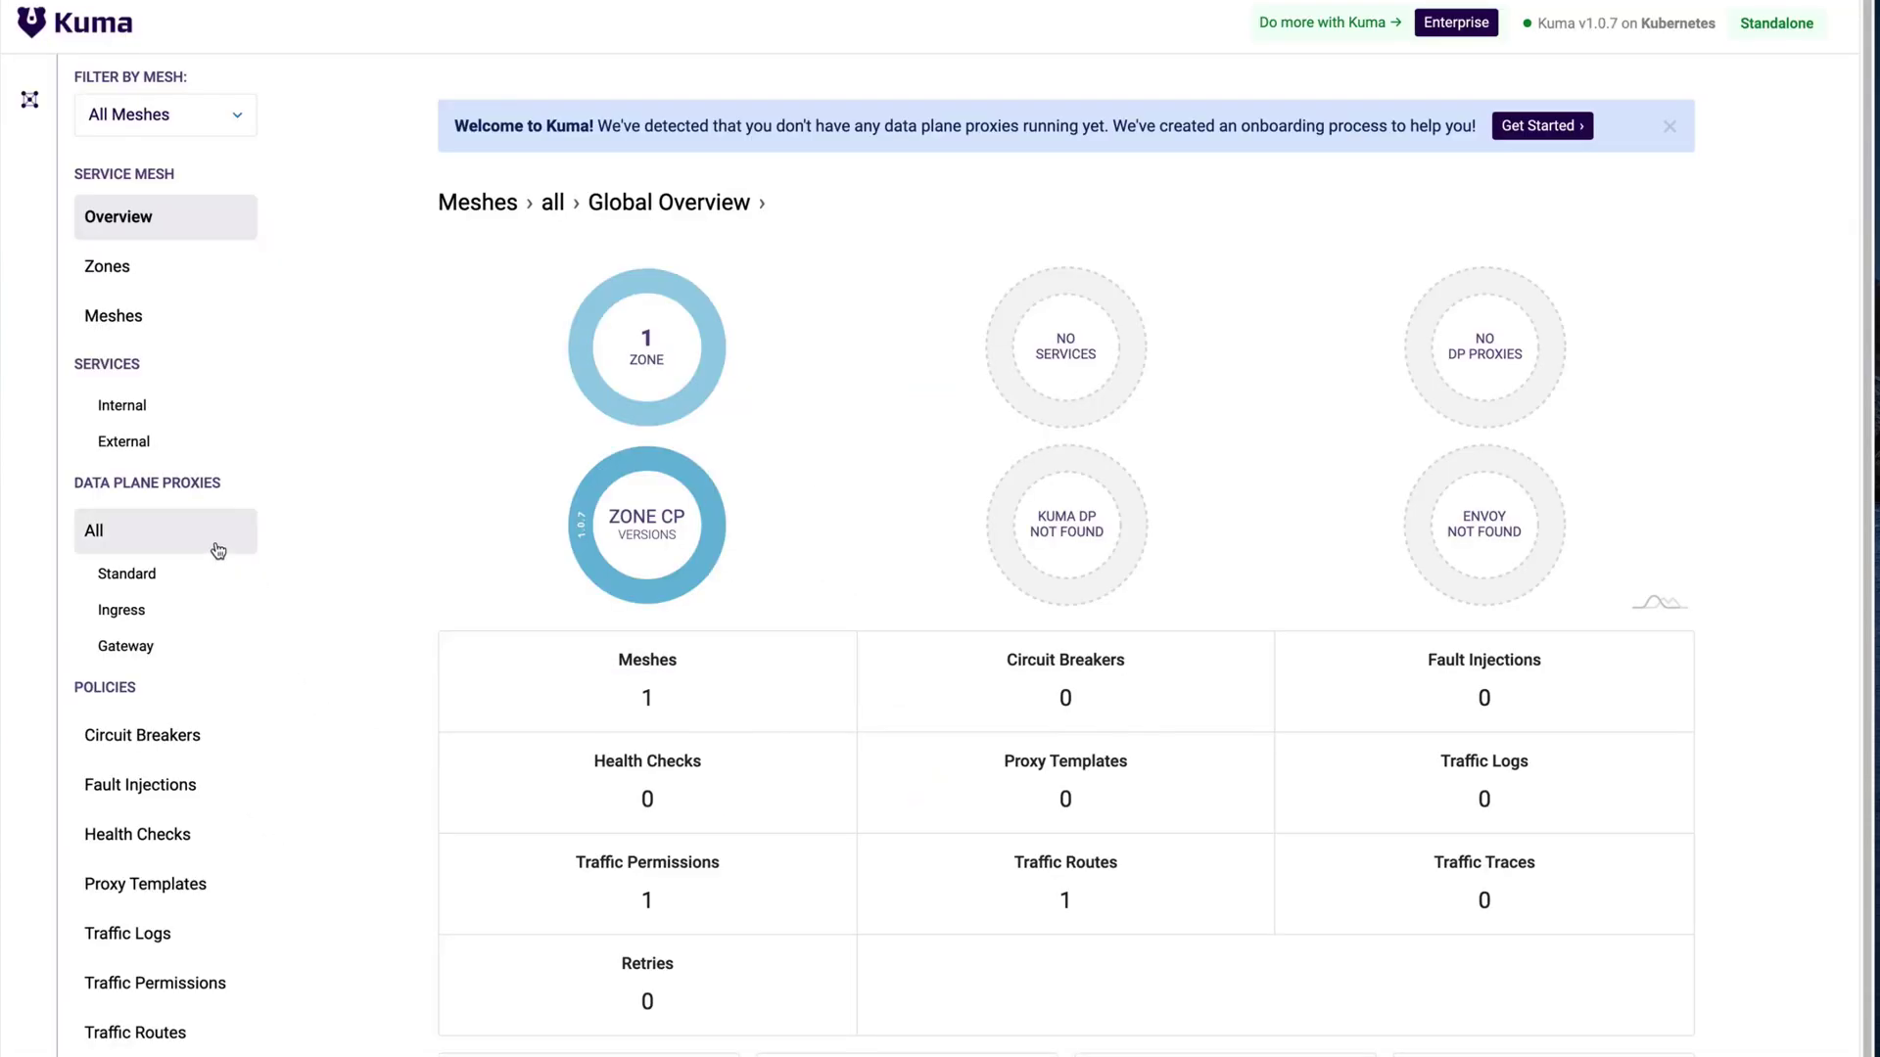
Show all data plane proxies and highlight the Offline status of demo-app and redis.
left_click(196, 539)
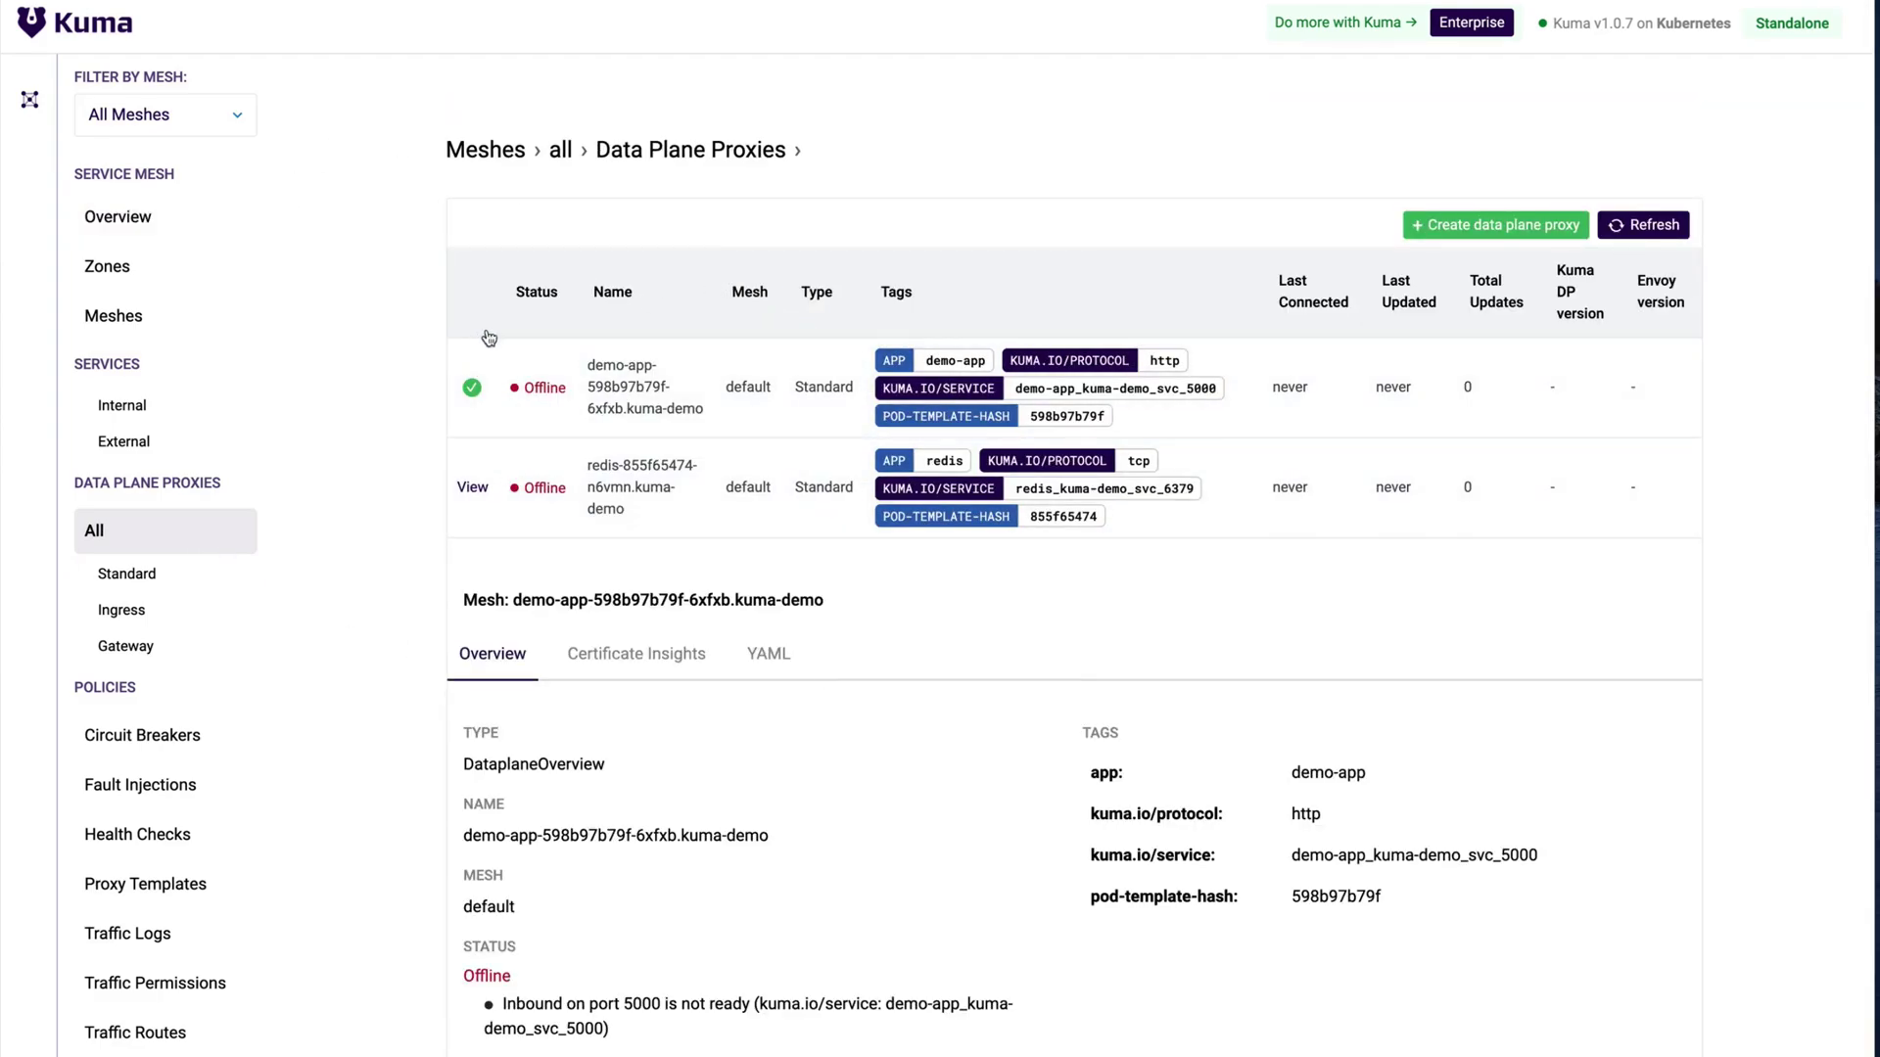
left_click_drag(502, 1006, 796, 1039)
left_click(788, 1040)
left_click_drag(584, 1024, 471, 946)
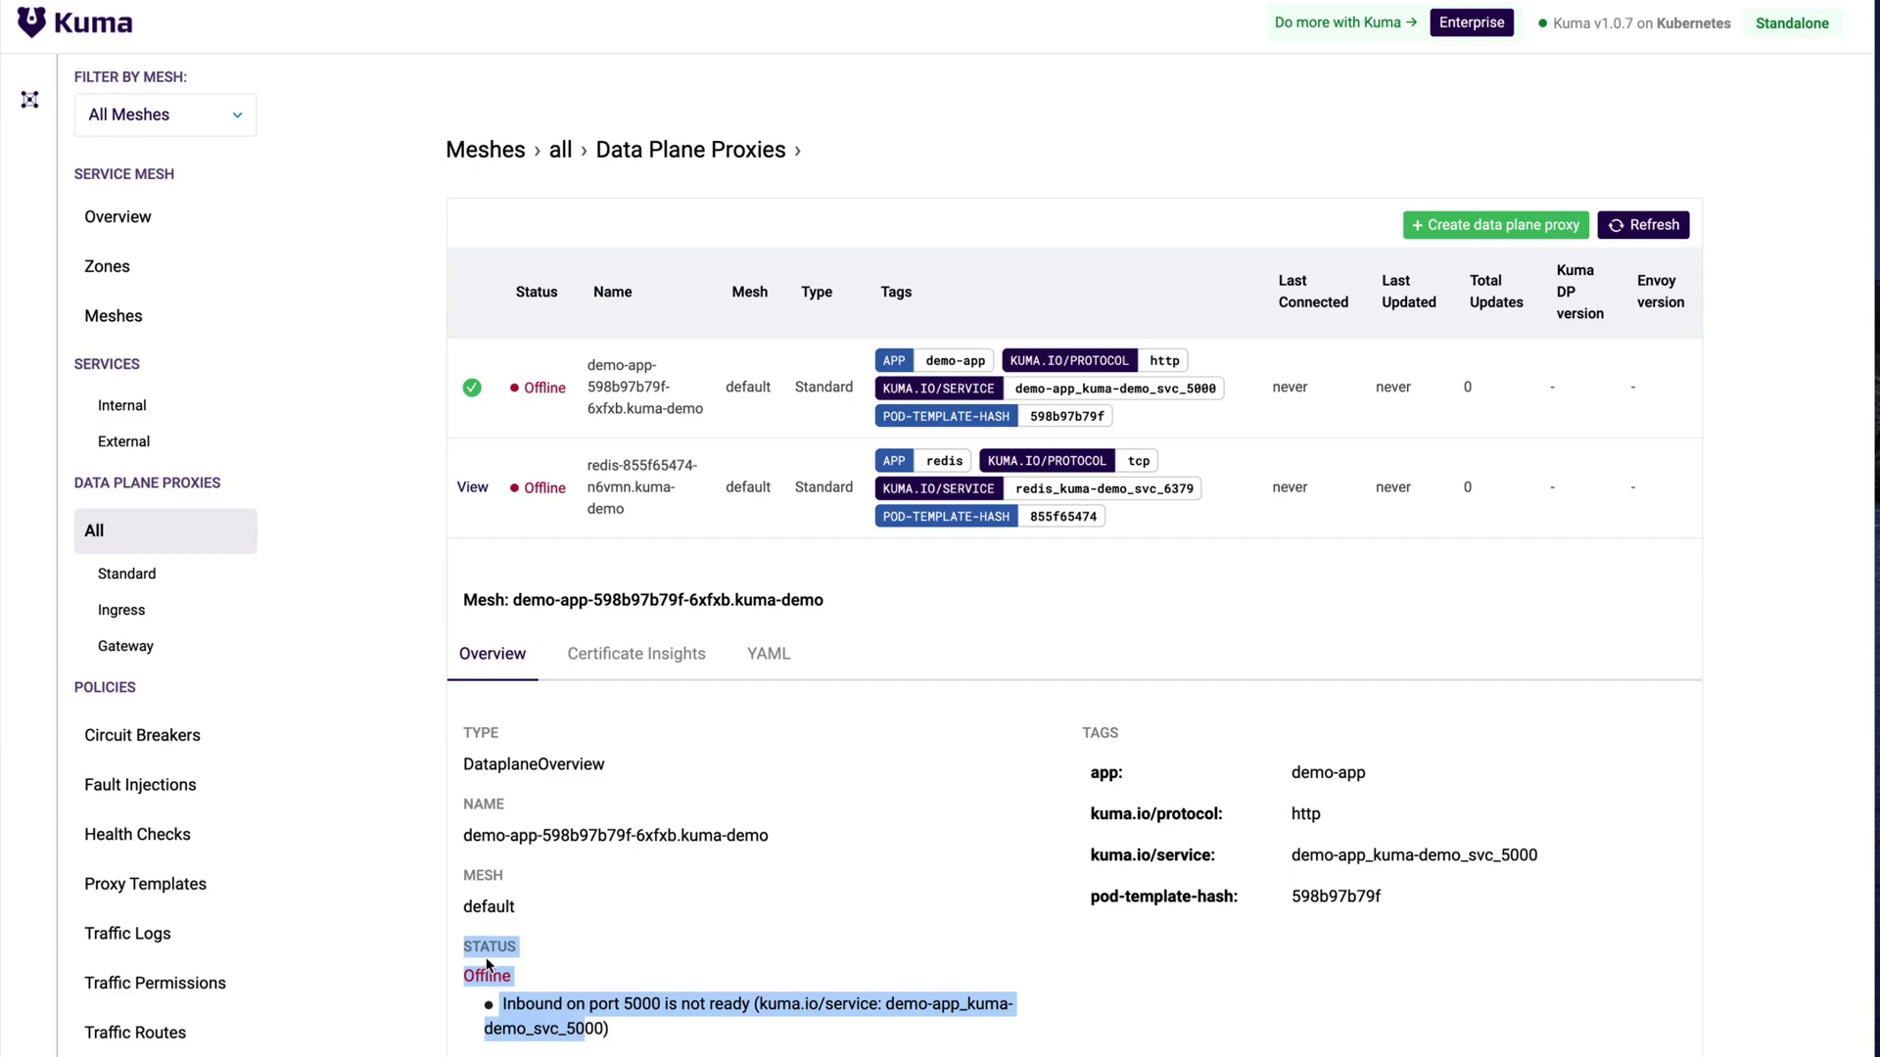
Rerun the kuma-demo pod listing to confirm both pods Running 2/2, then refresh the proxy list.
key("super+Tab")
key("Up")
key("Return")
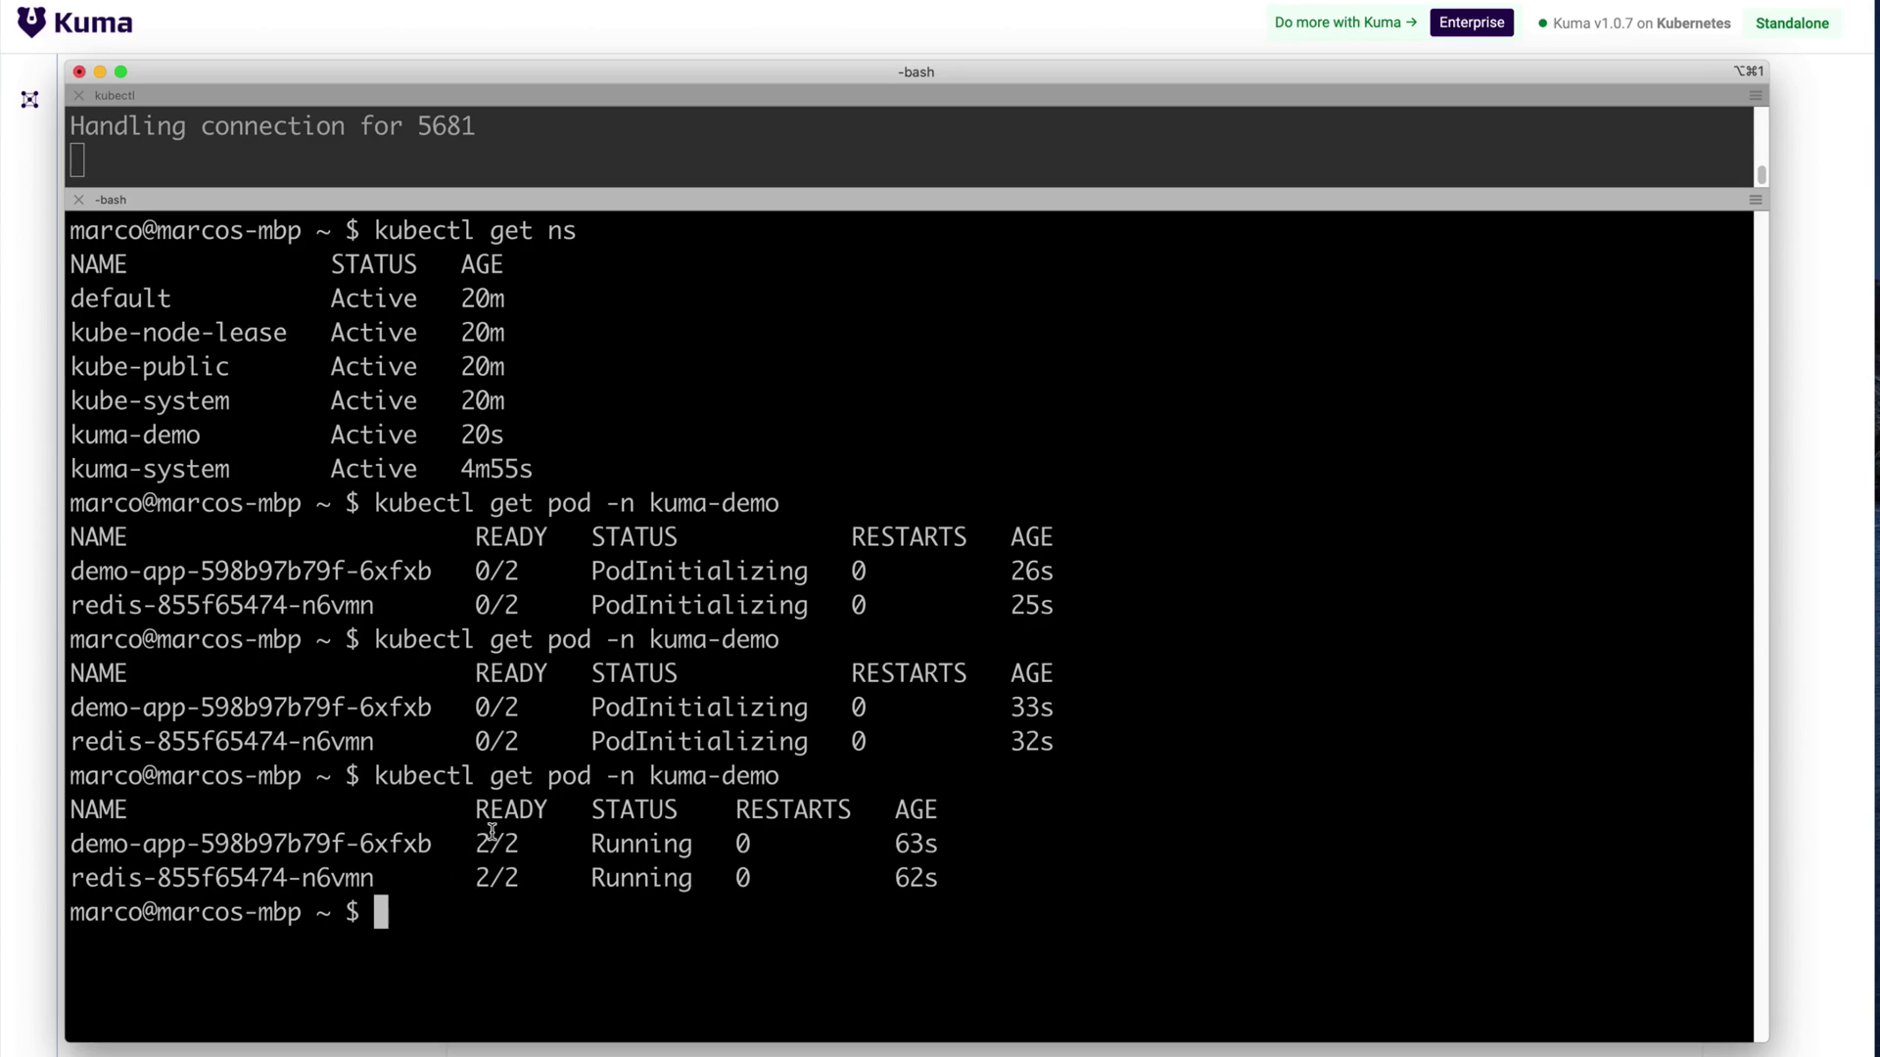
left_click_drag(480, 840, 510, 840)
key("super+k")
key("super+Tab")
left_click(1655, 227)
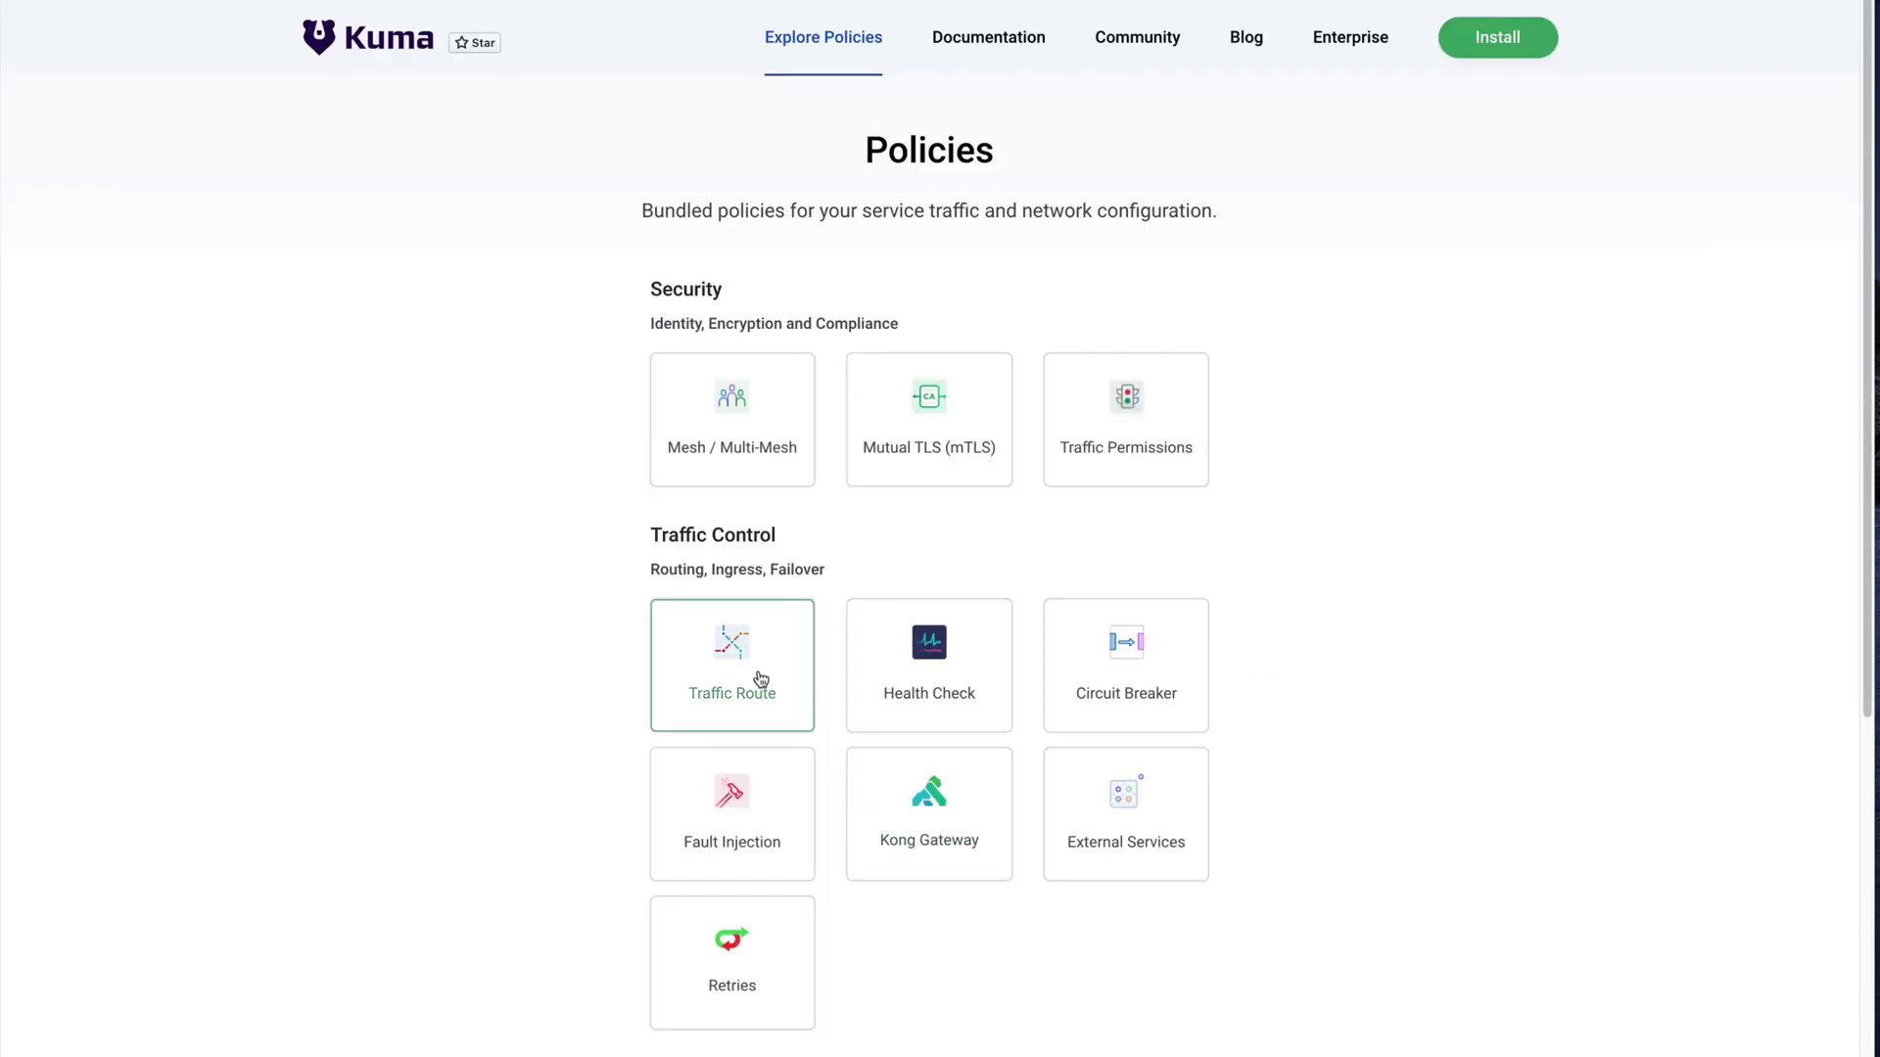
Open the Traffic Route docs and highlight kuma.io/service: '*' in the default route YAML.
left_click(638, 672)
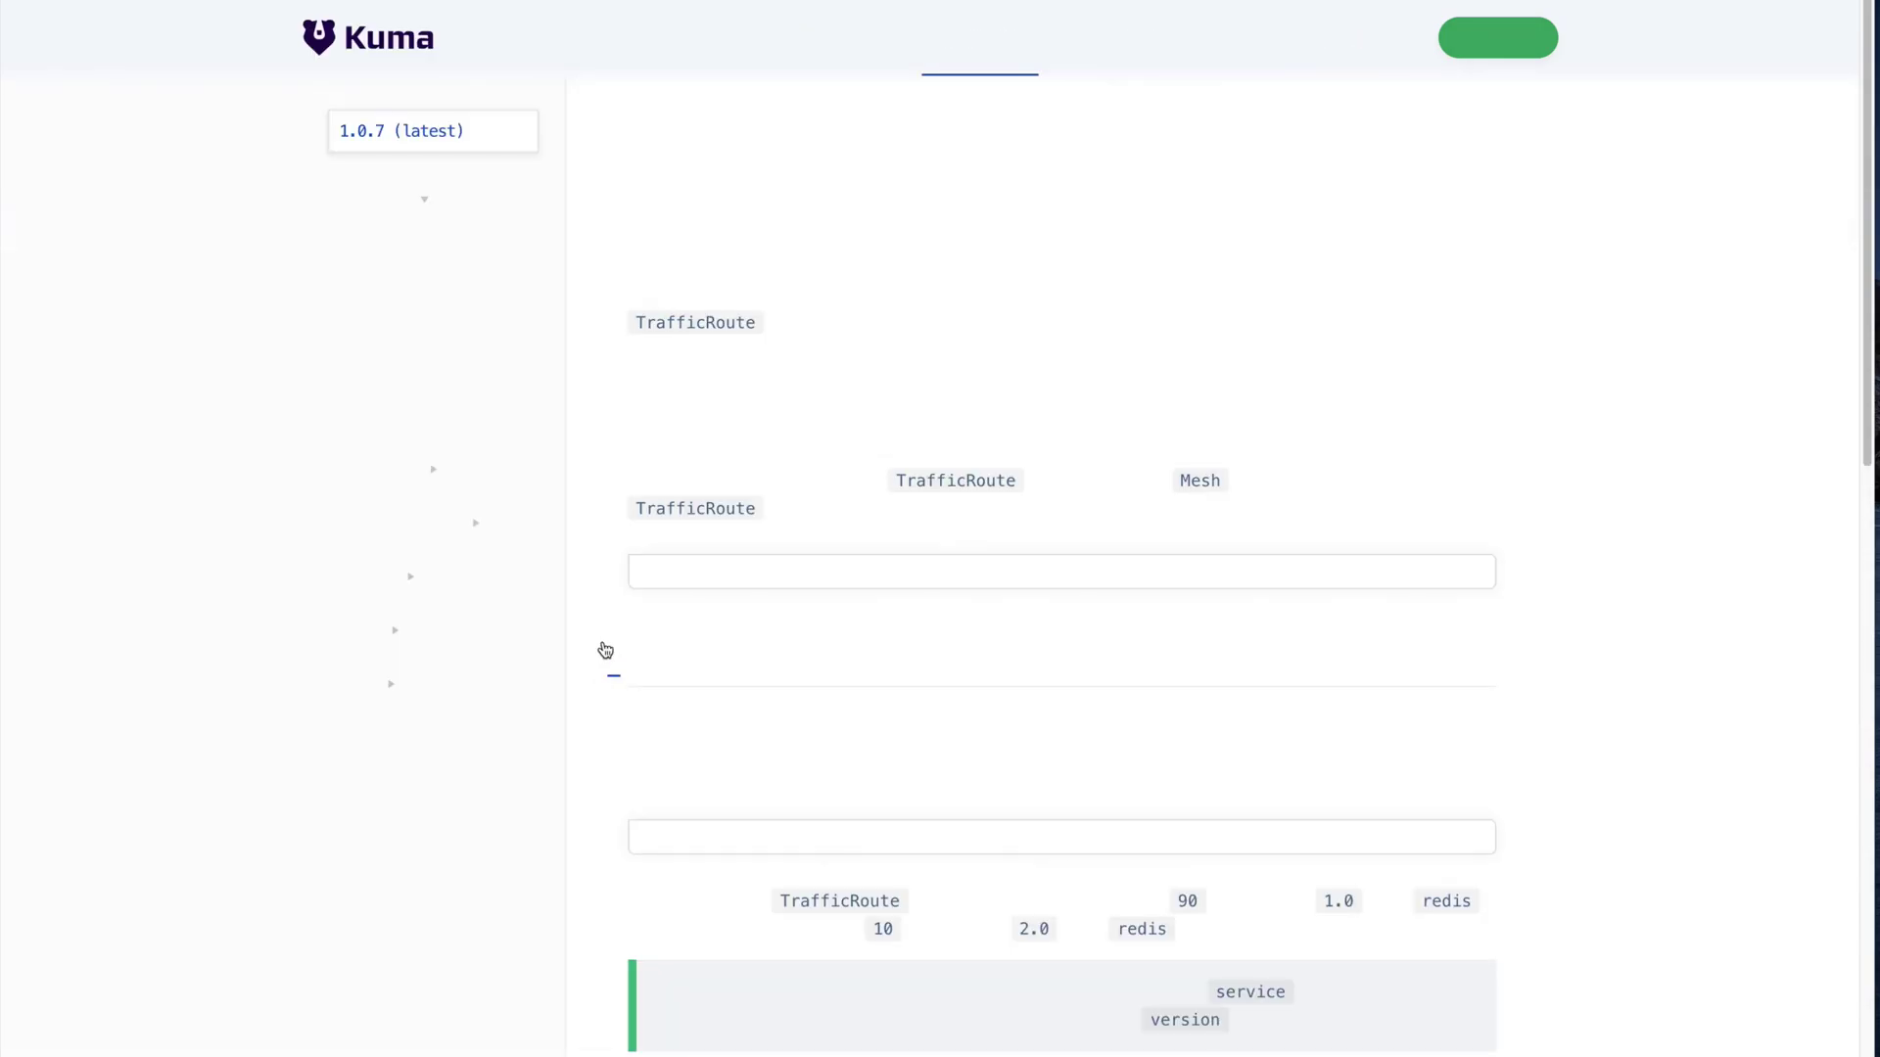
scroll(820, 587, "down", 2)
scroll(823, 594, "down", 3)
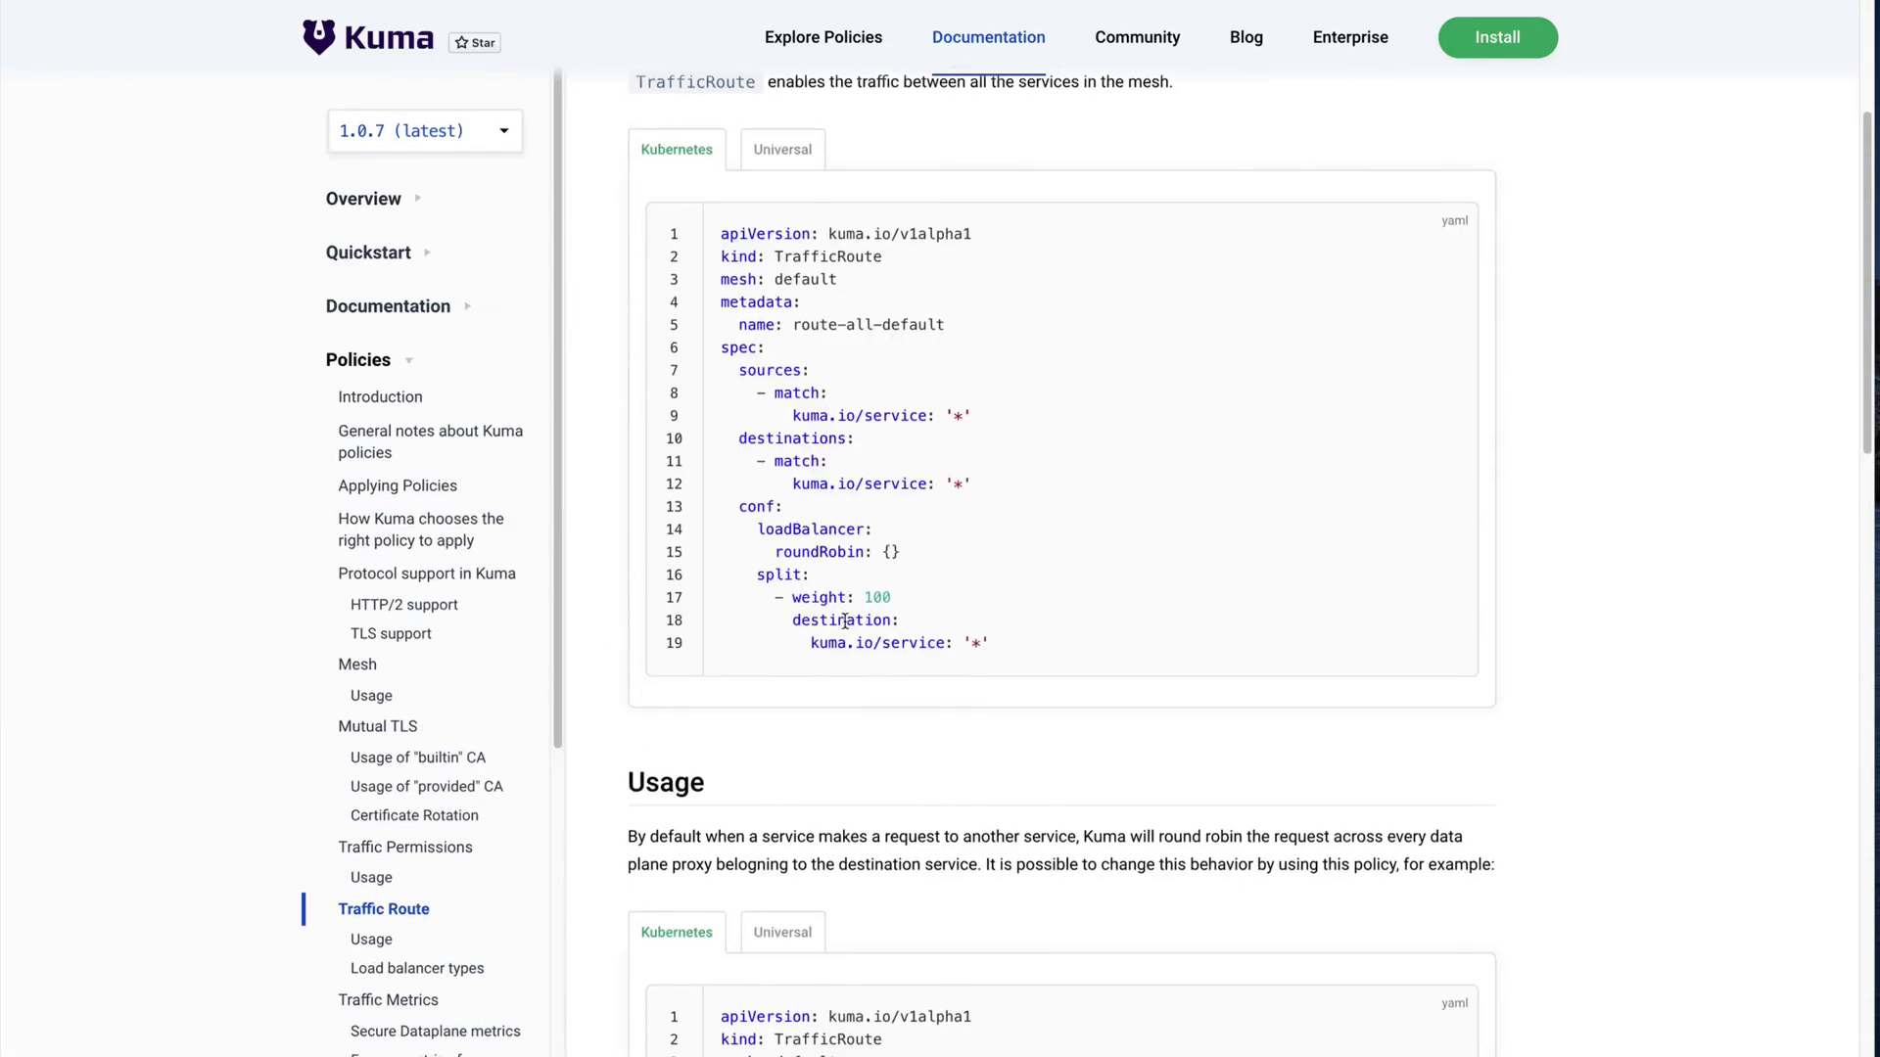
left_click_drag(792, 382, 985, 392)
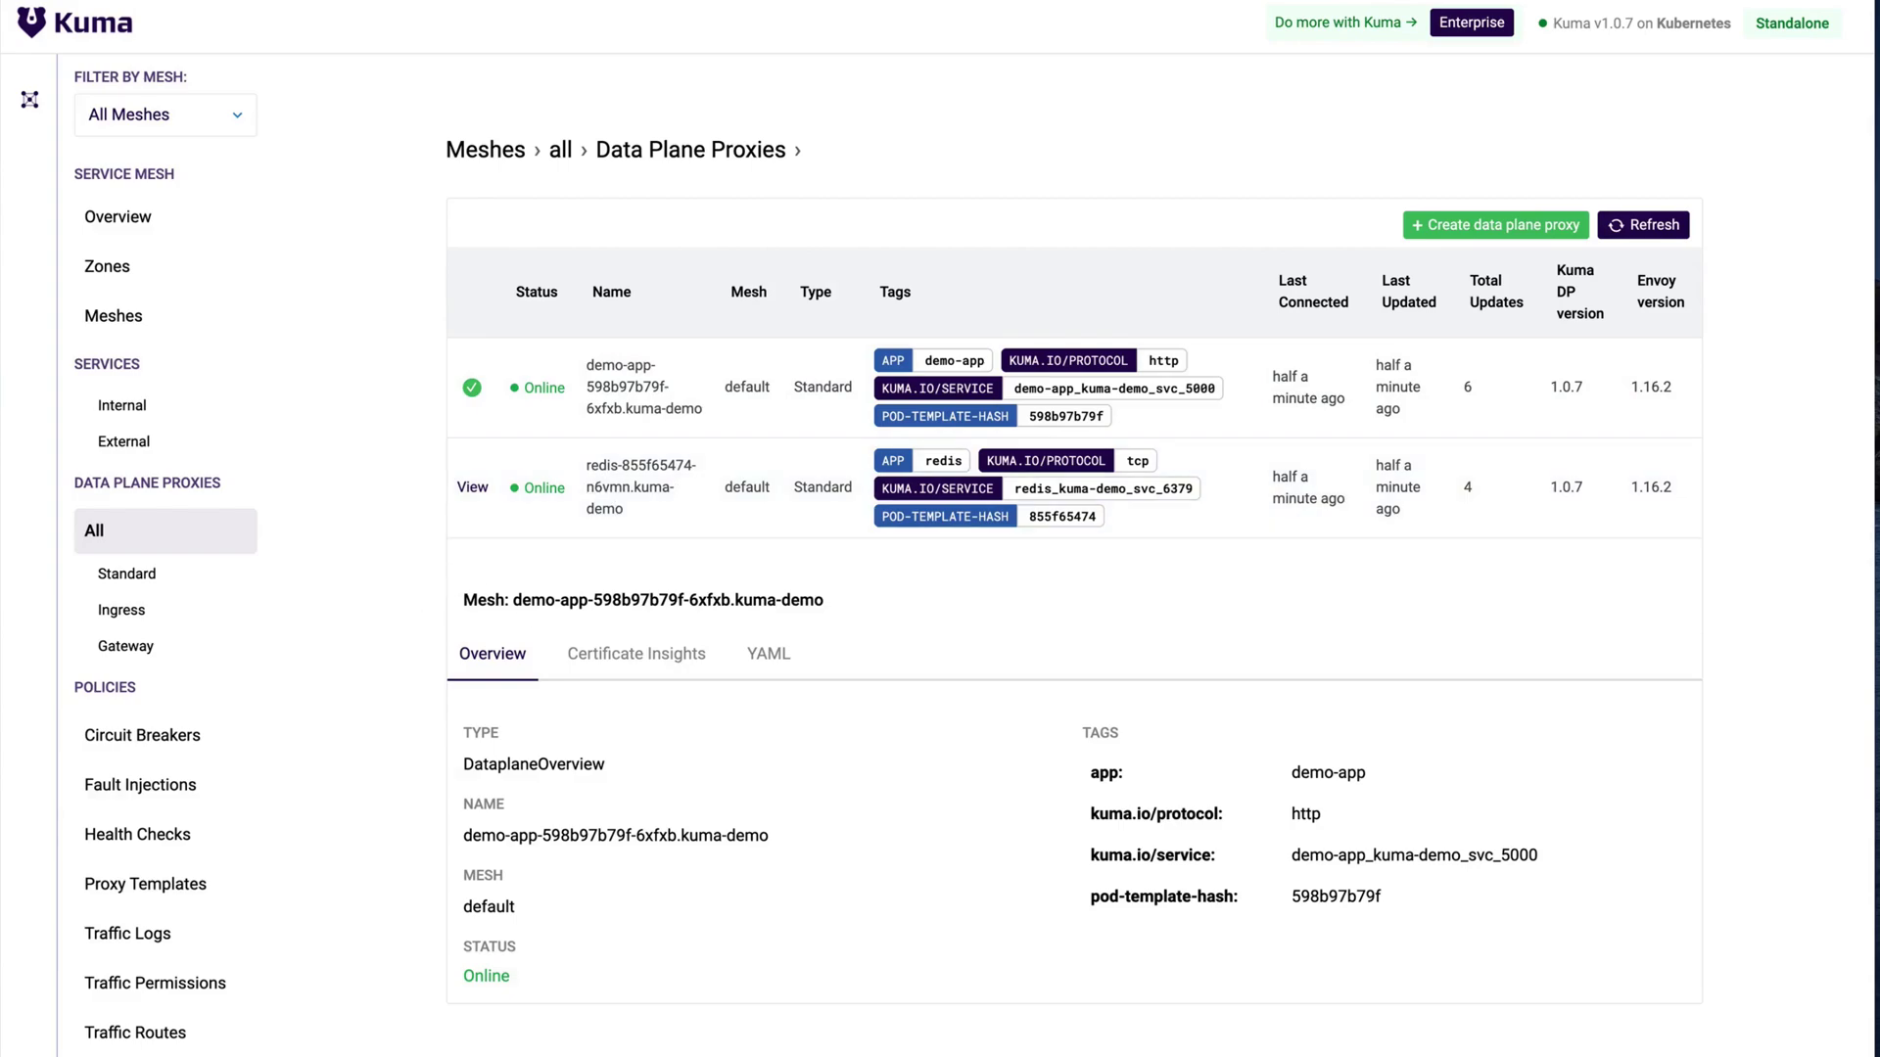
Show the Internal services list with demo-app and redis online.
left_click(204, 407)
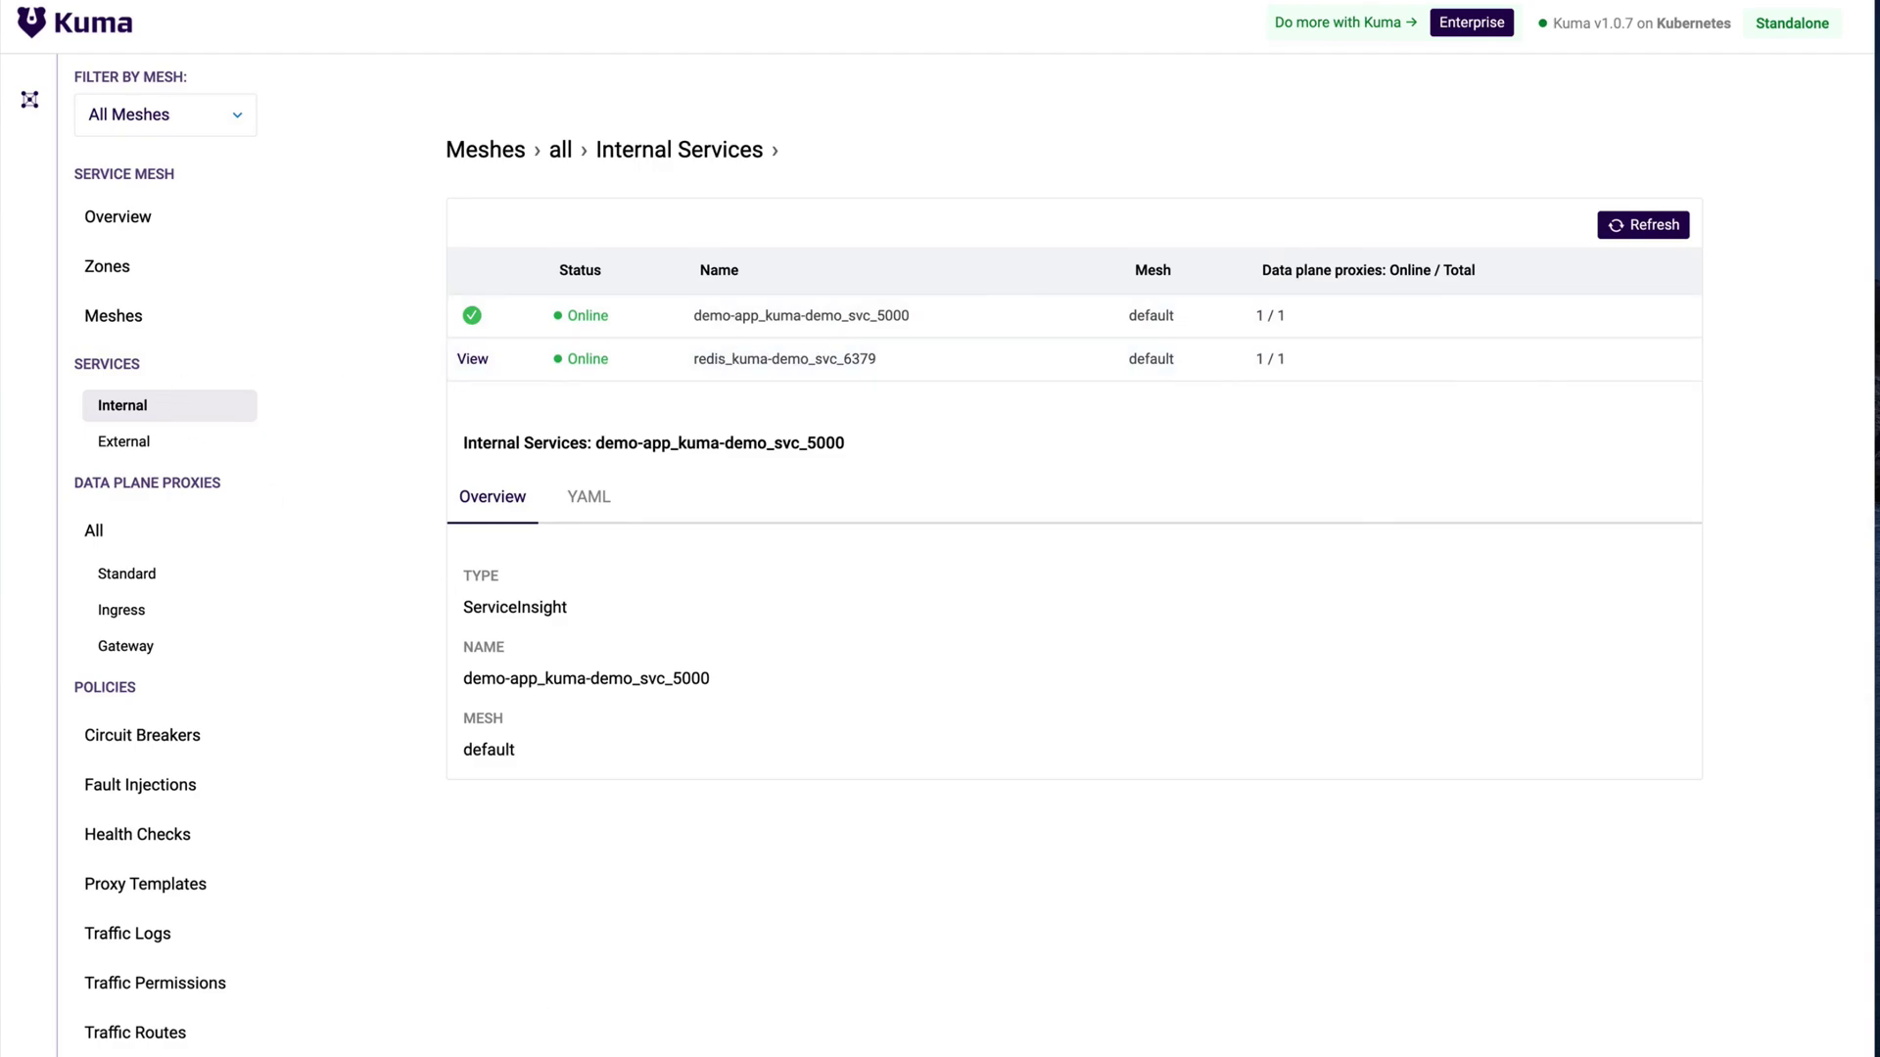
key("super+Tab")
Forward port 5000 to svc/demo-app in kuma-demo and load 127.0.0.1:5000 in a new tab.
type("kubectl")
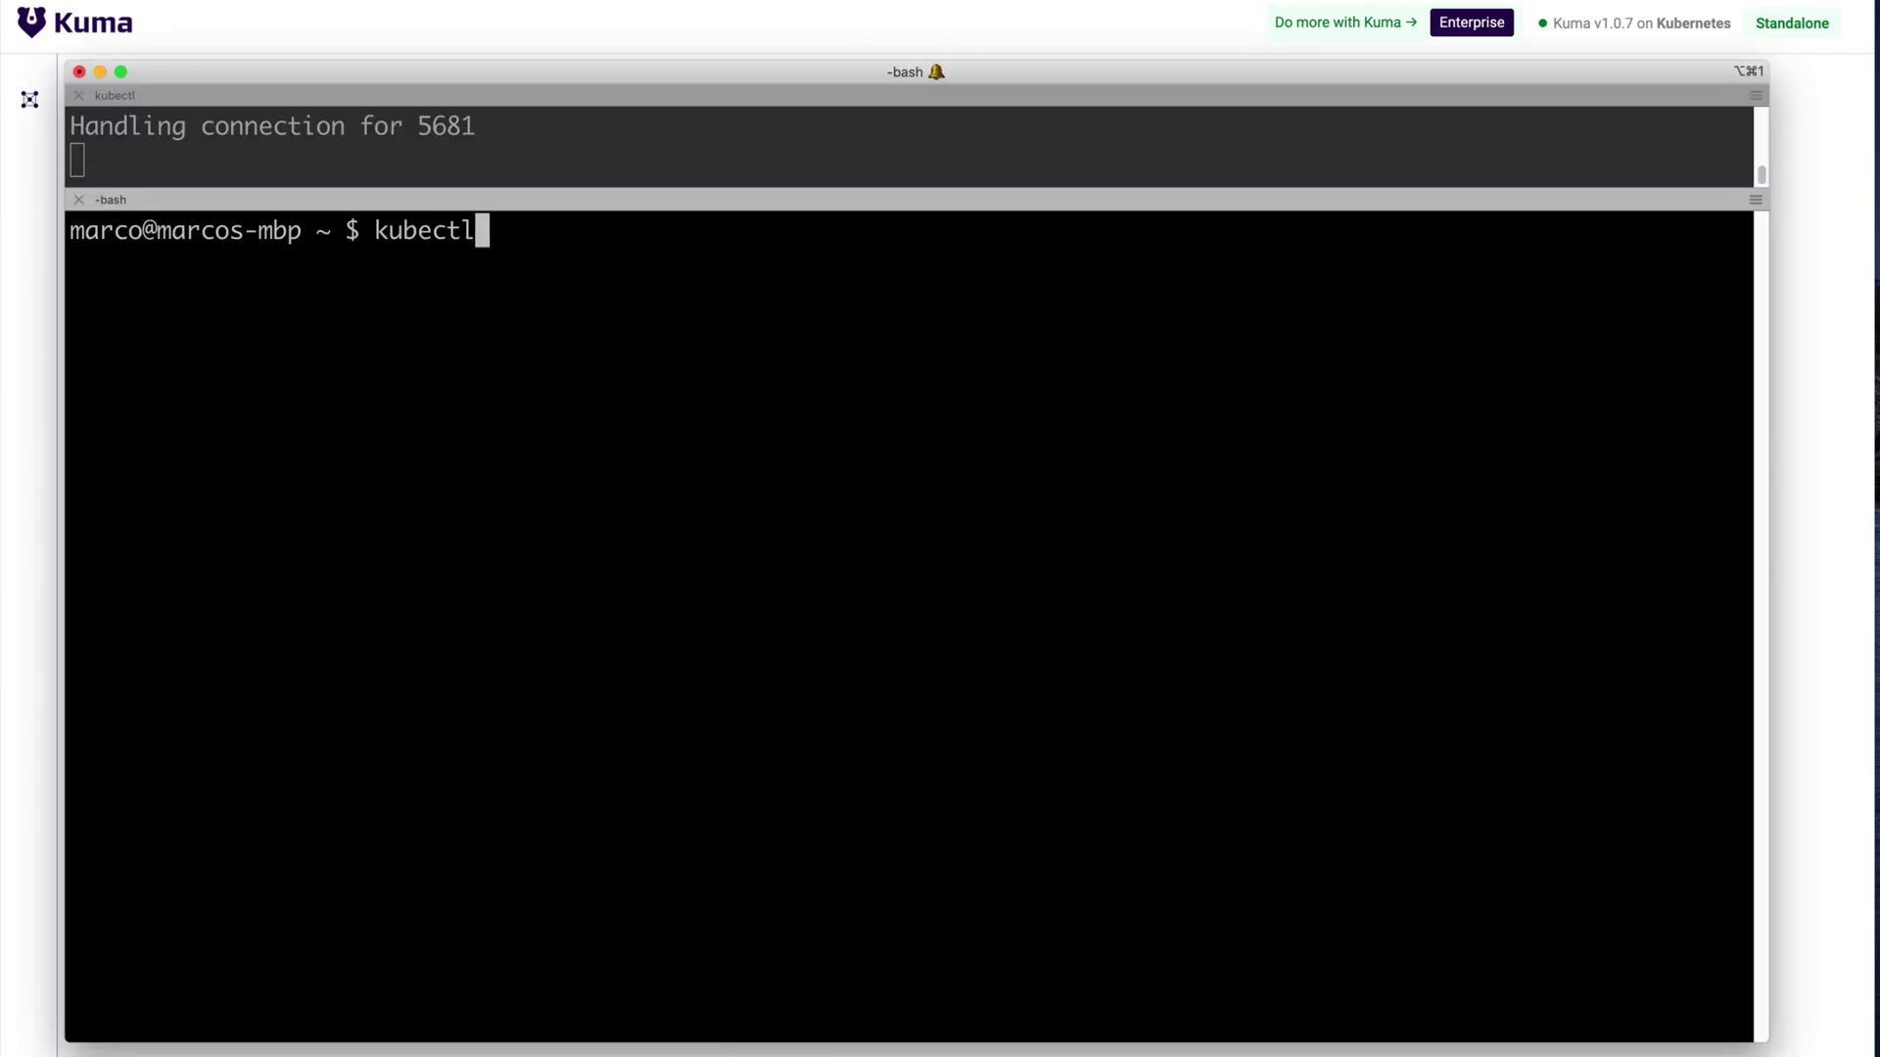
type(" port-forwar")
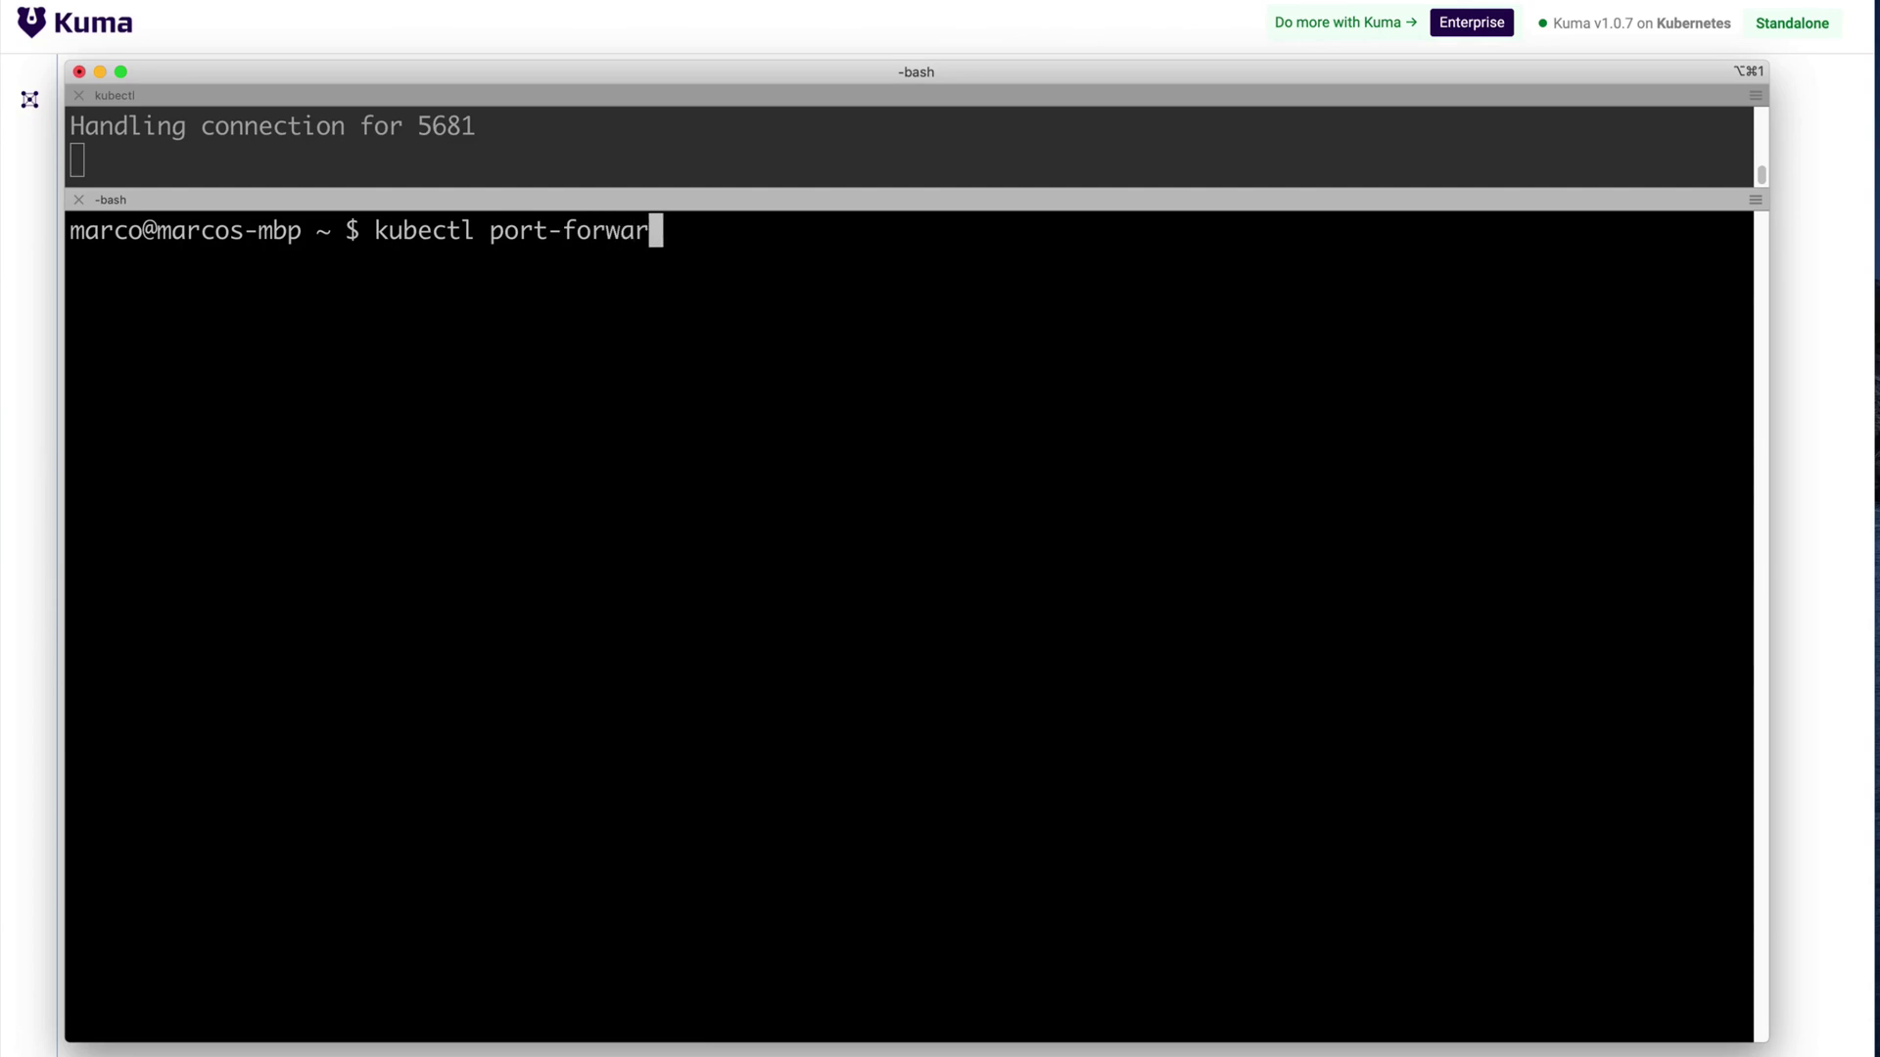
type("d svc/demo-app -")
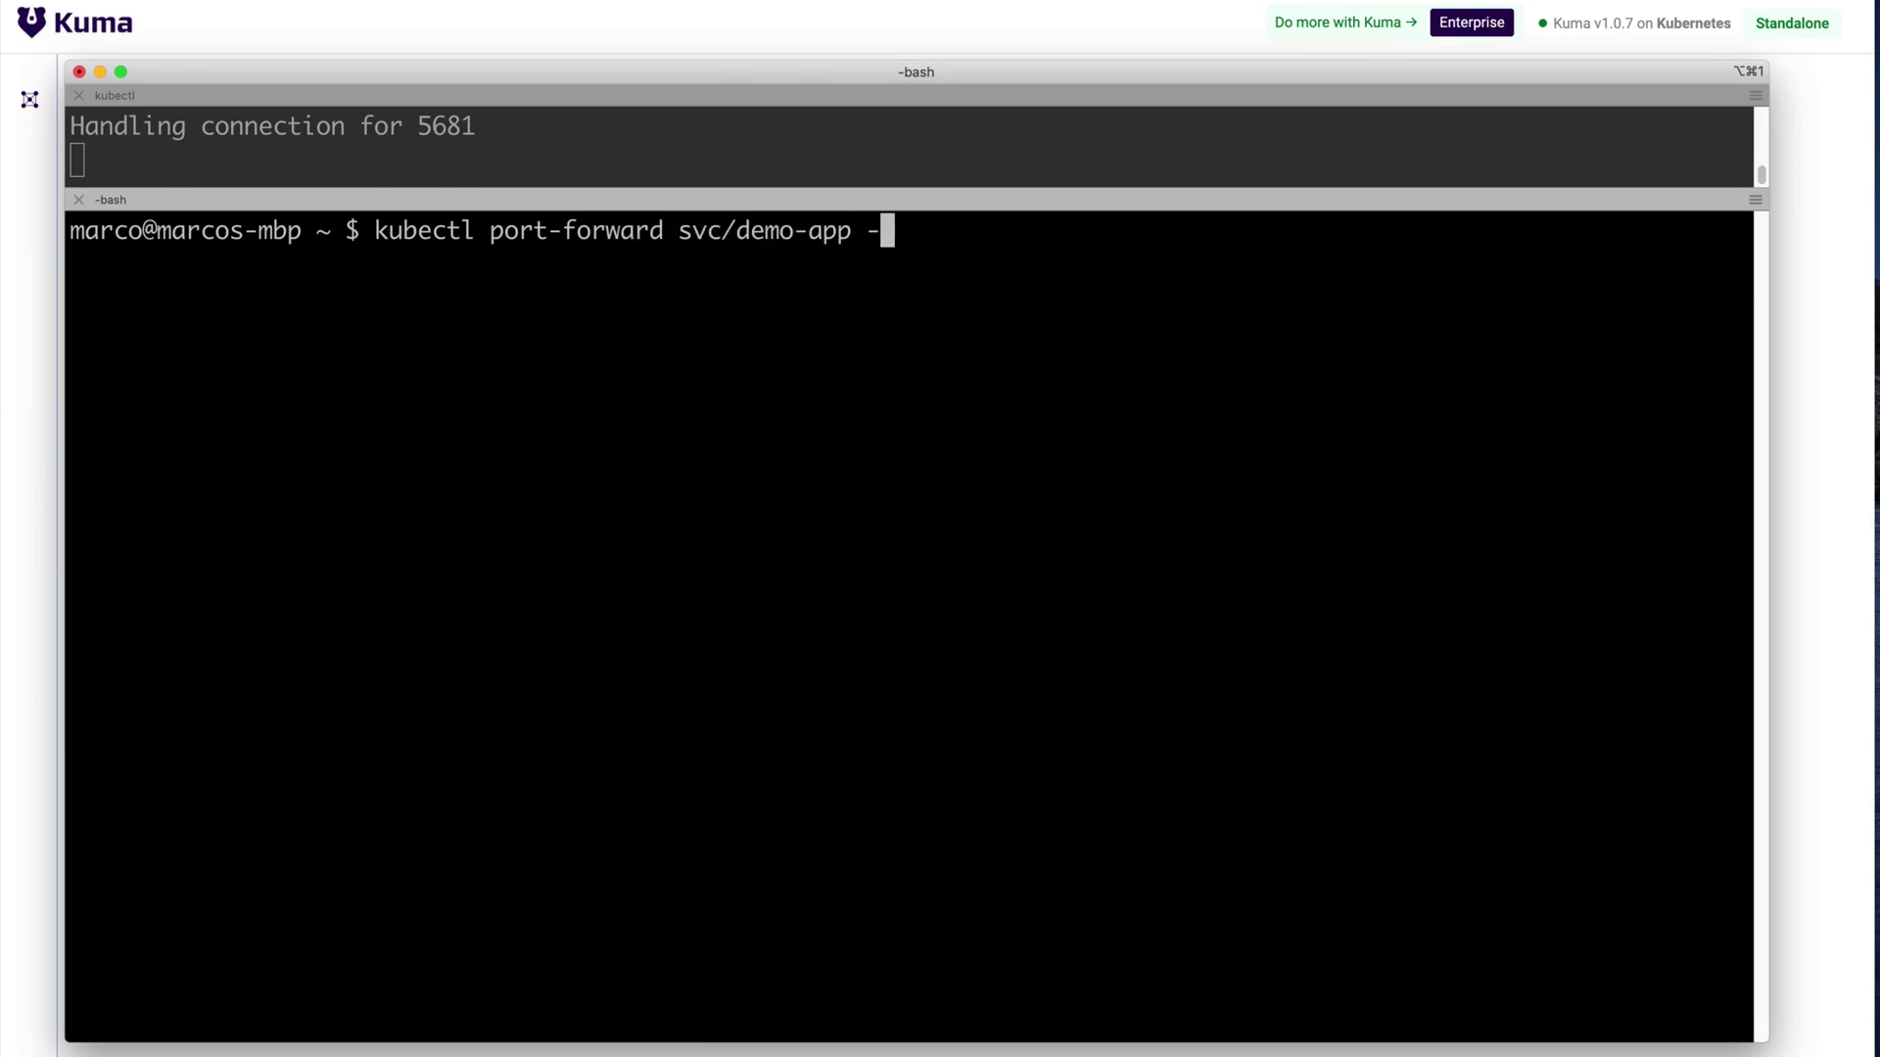
type("n kuma-demo 5000")
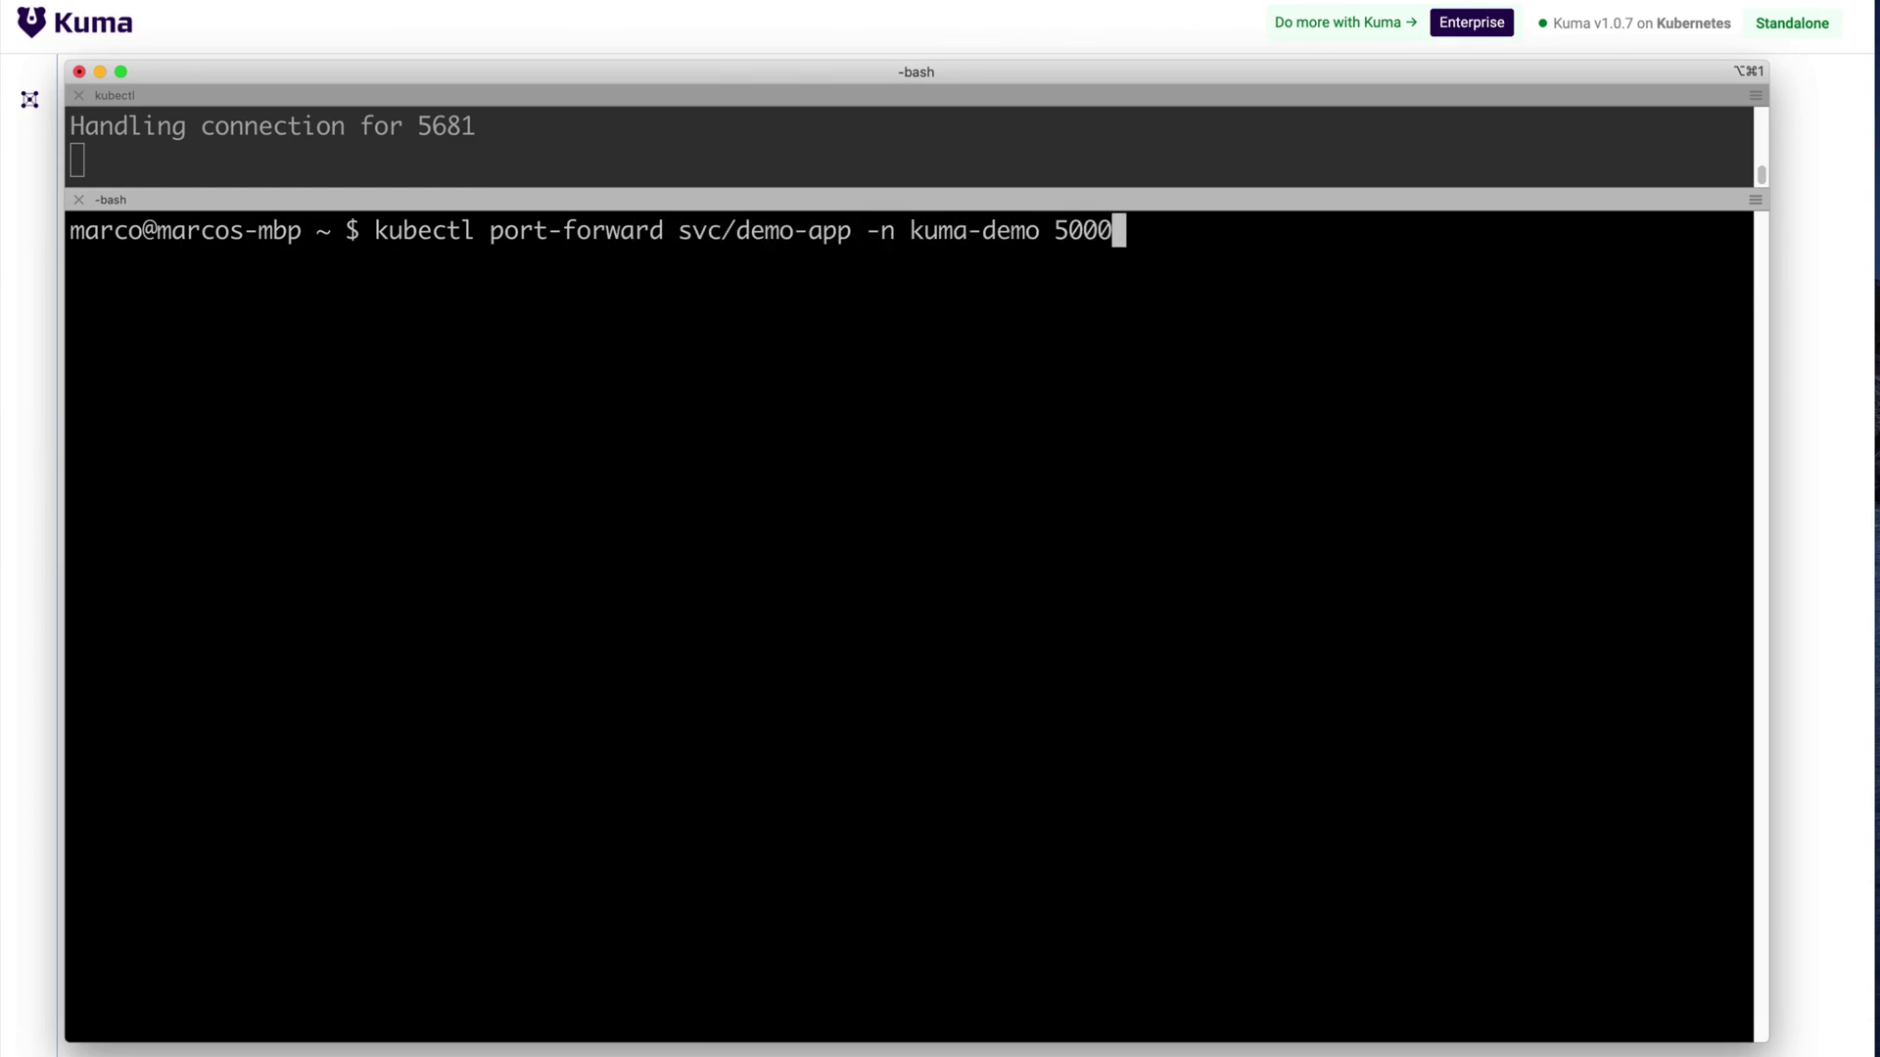
type(":5000")
key("Return")
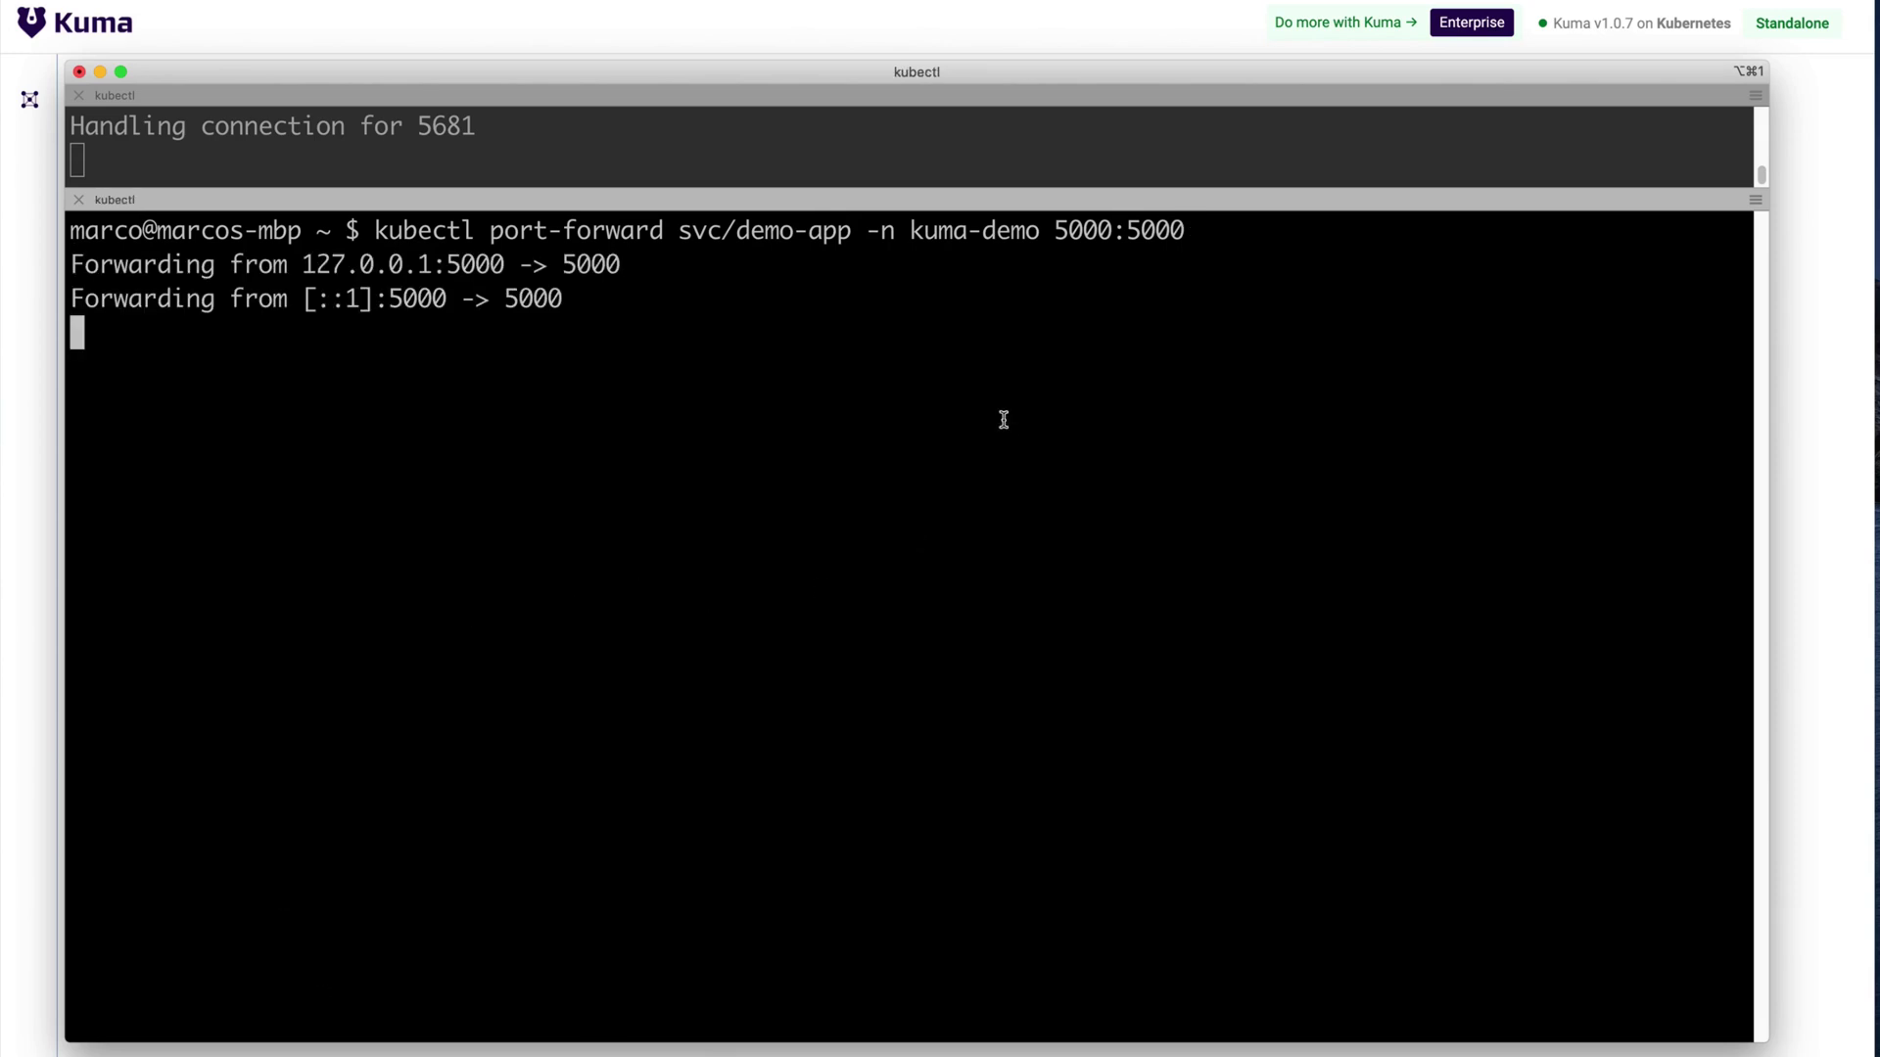
key("alt+super+1")
key("super+t")
type("127.0.0.1:5681")
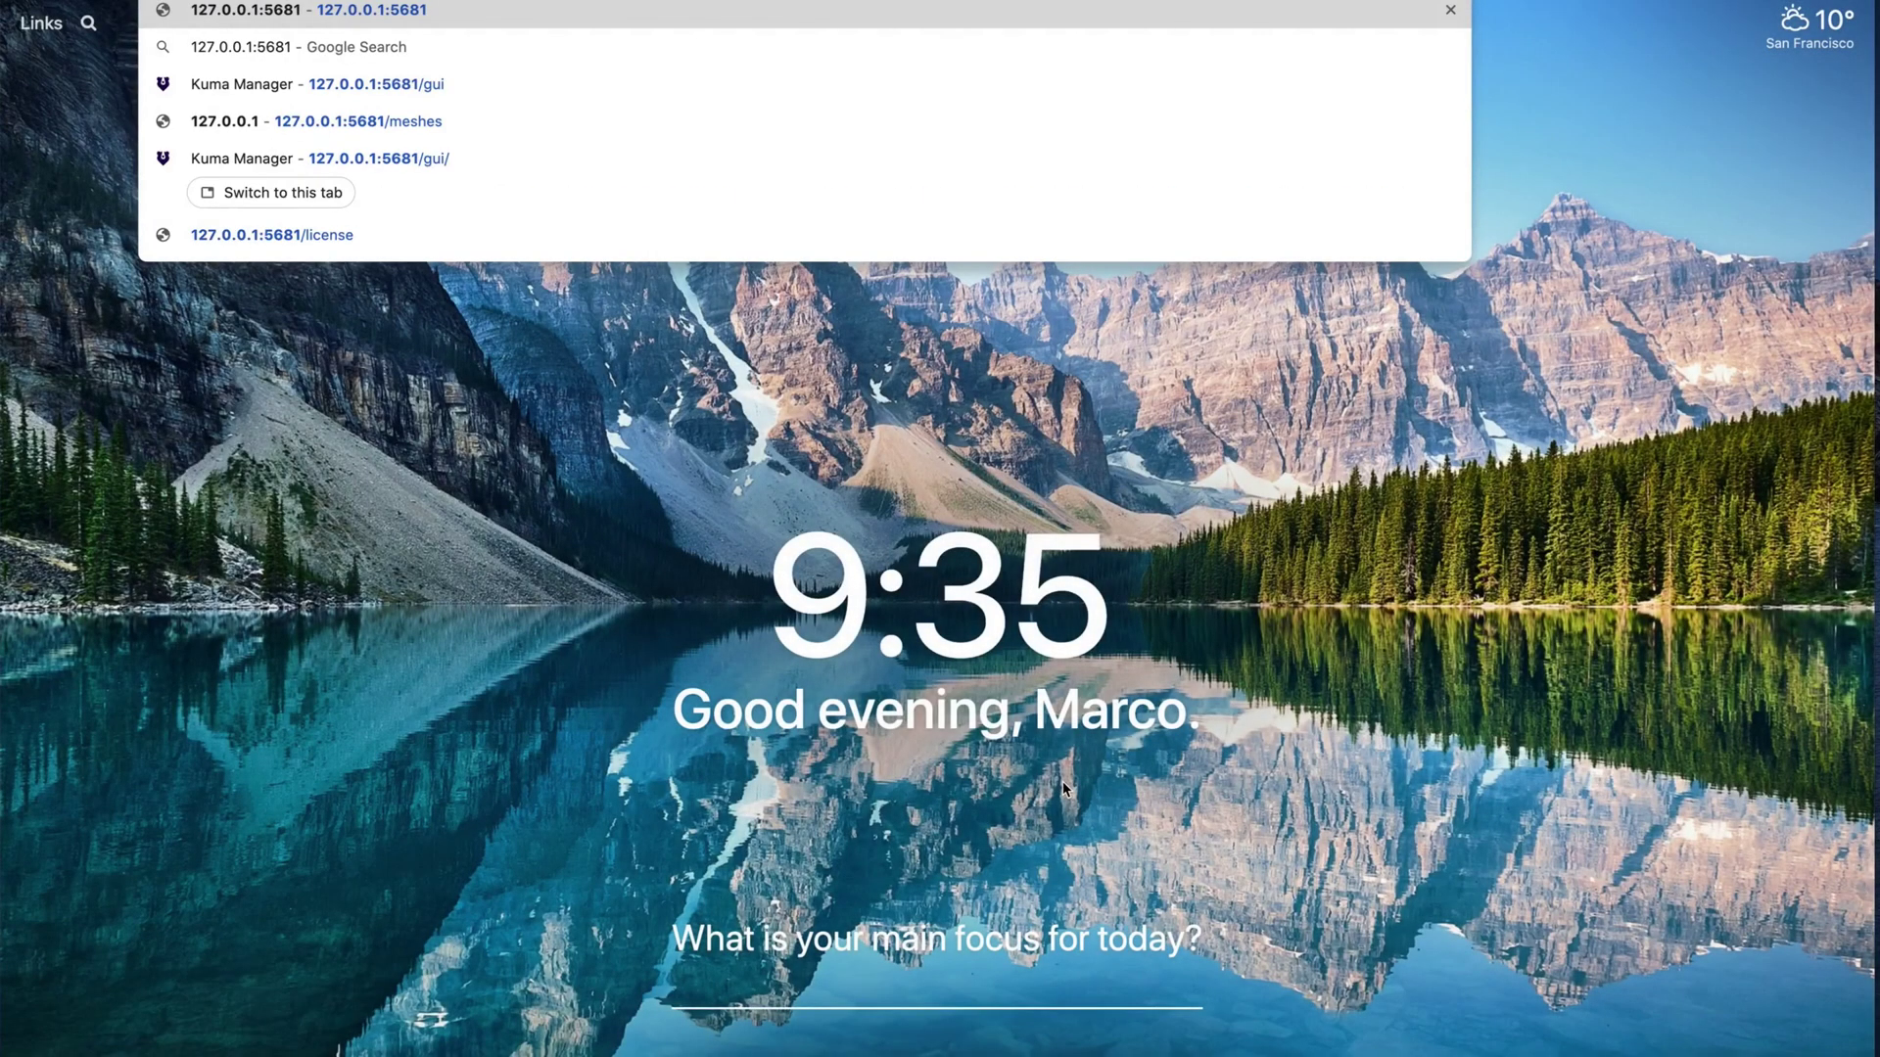
key("BackSpace")
key("BackSpace")
key("BackSpace")
type("000")
key("Return")
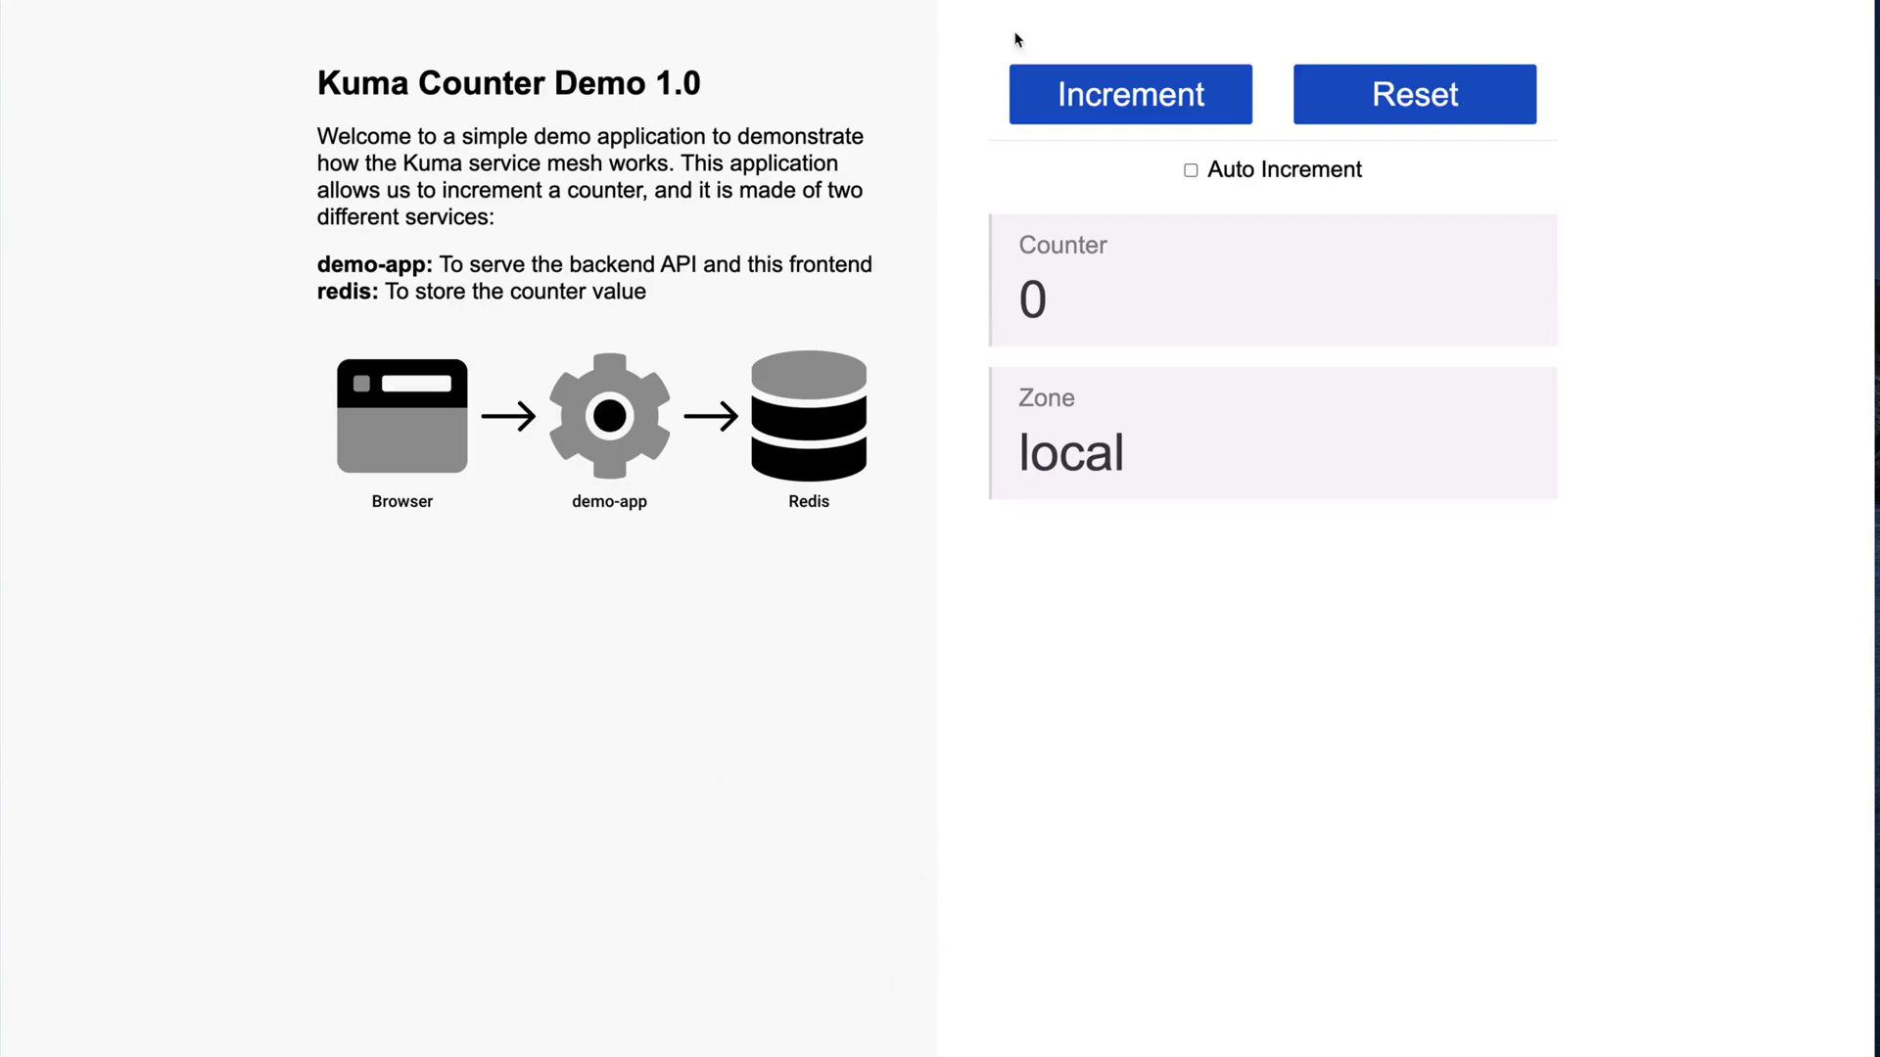
Increment the counter five times, then enable Auto Increment.
right_click(1116, 2)
left_click(952, 127)
left_click(1133, 93)
left_click(1133, 93)
left_click(1134, 93)
left_click(1136, 93)
left_click(1136, 93)
left_click(1136, 93)
left_click(1135, 93)
left_click(1229, 172)
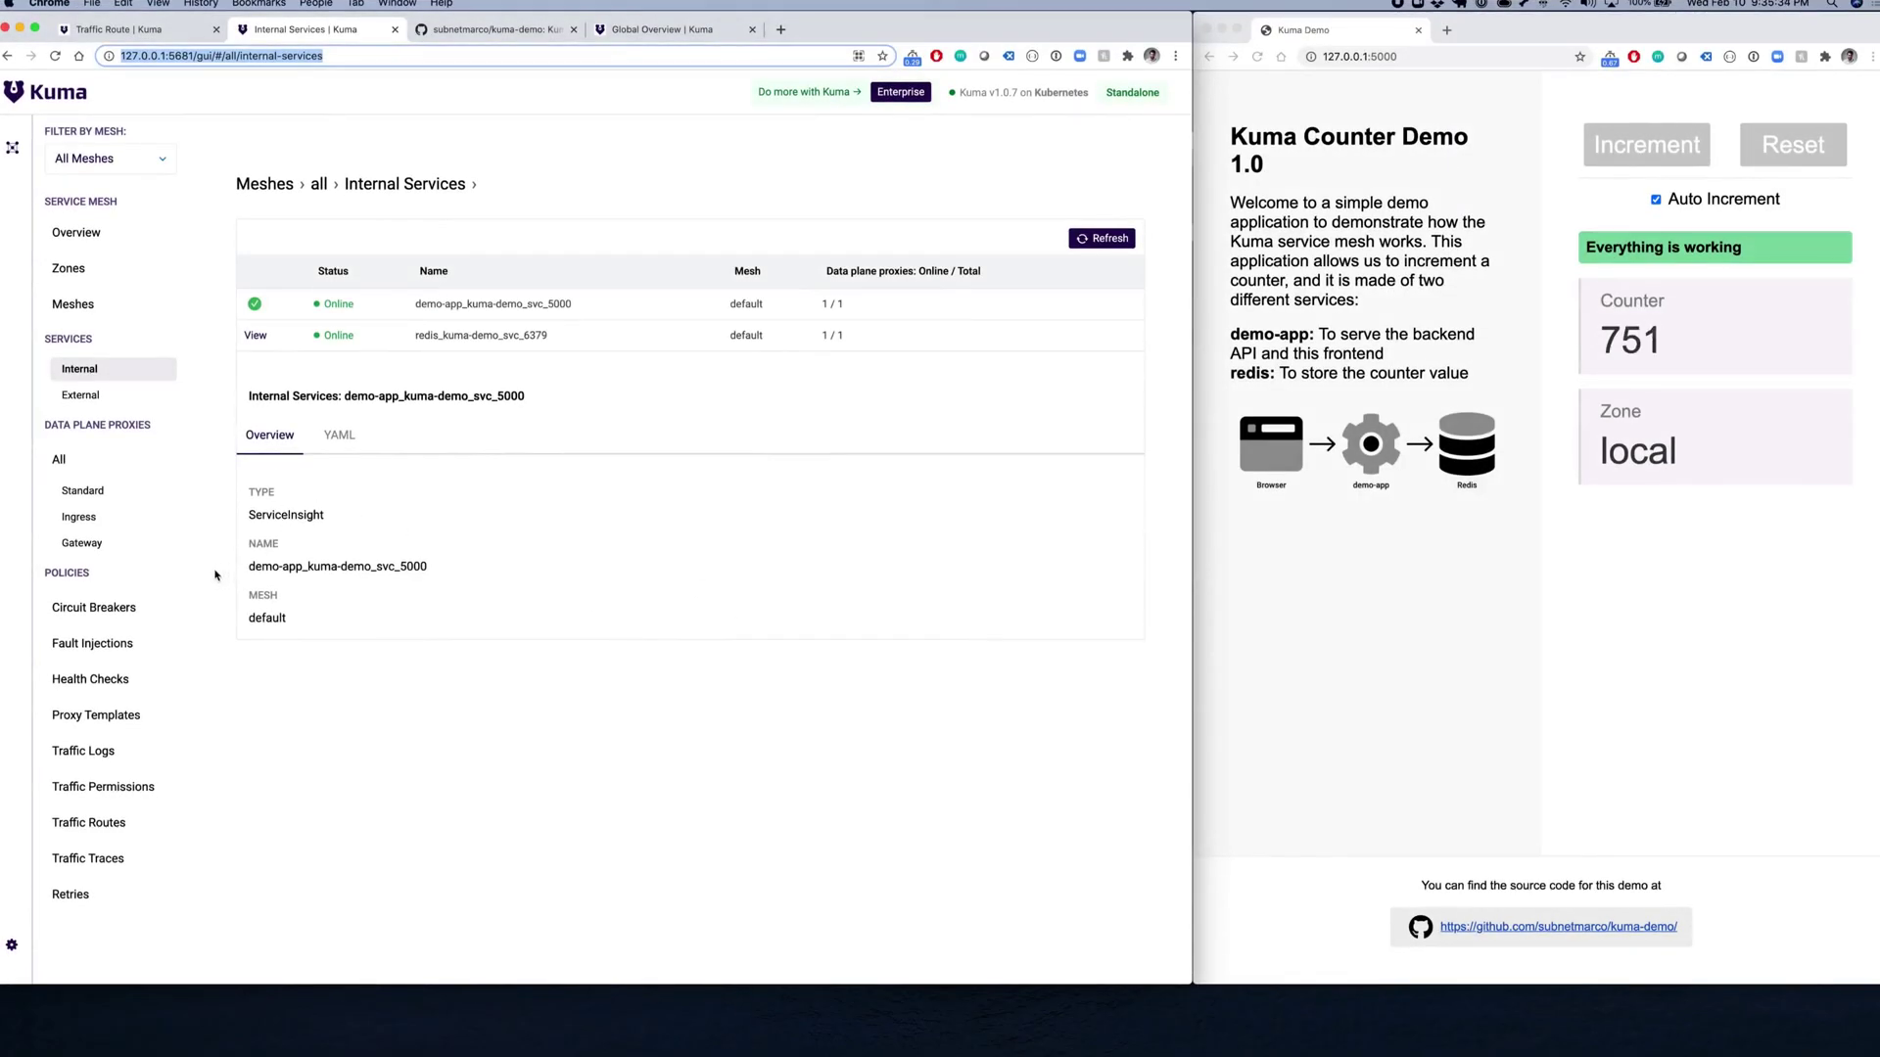
View the traffic permission as YAML and highlight its sources and destinations.
left_click(1704, 417)
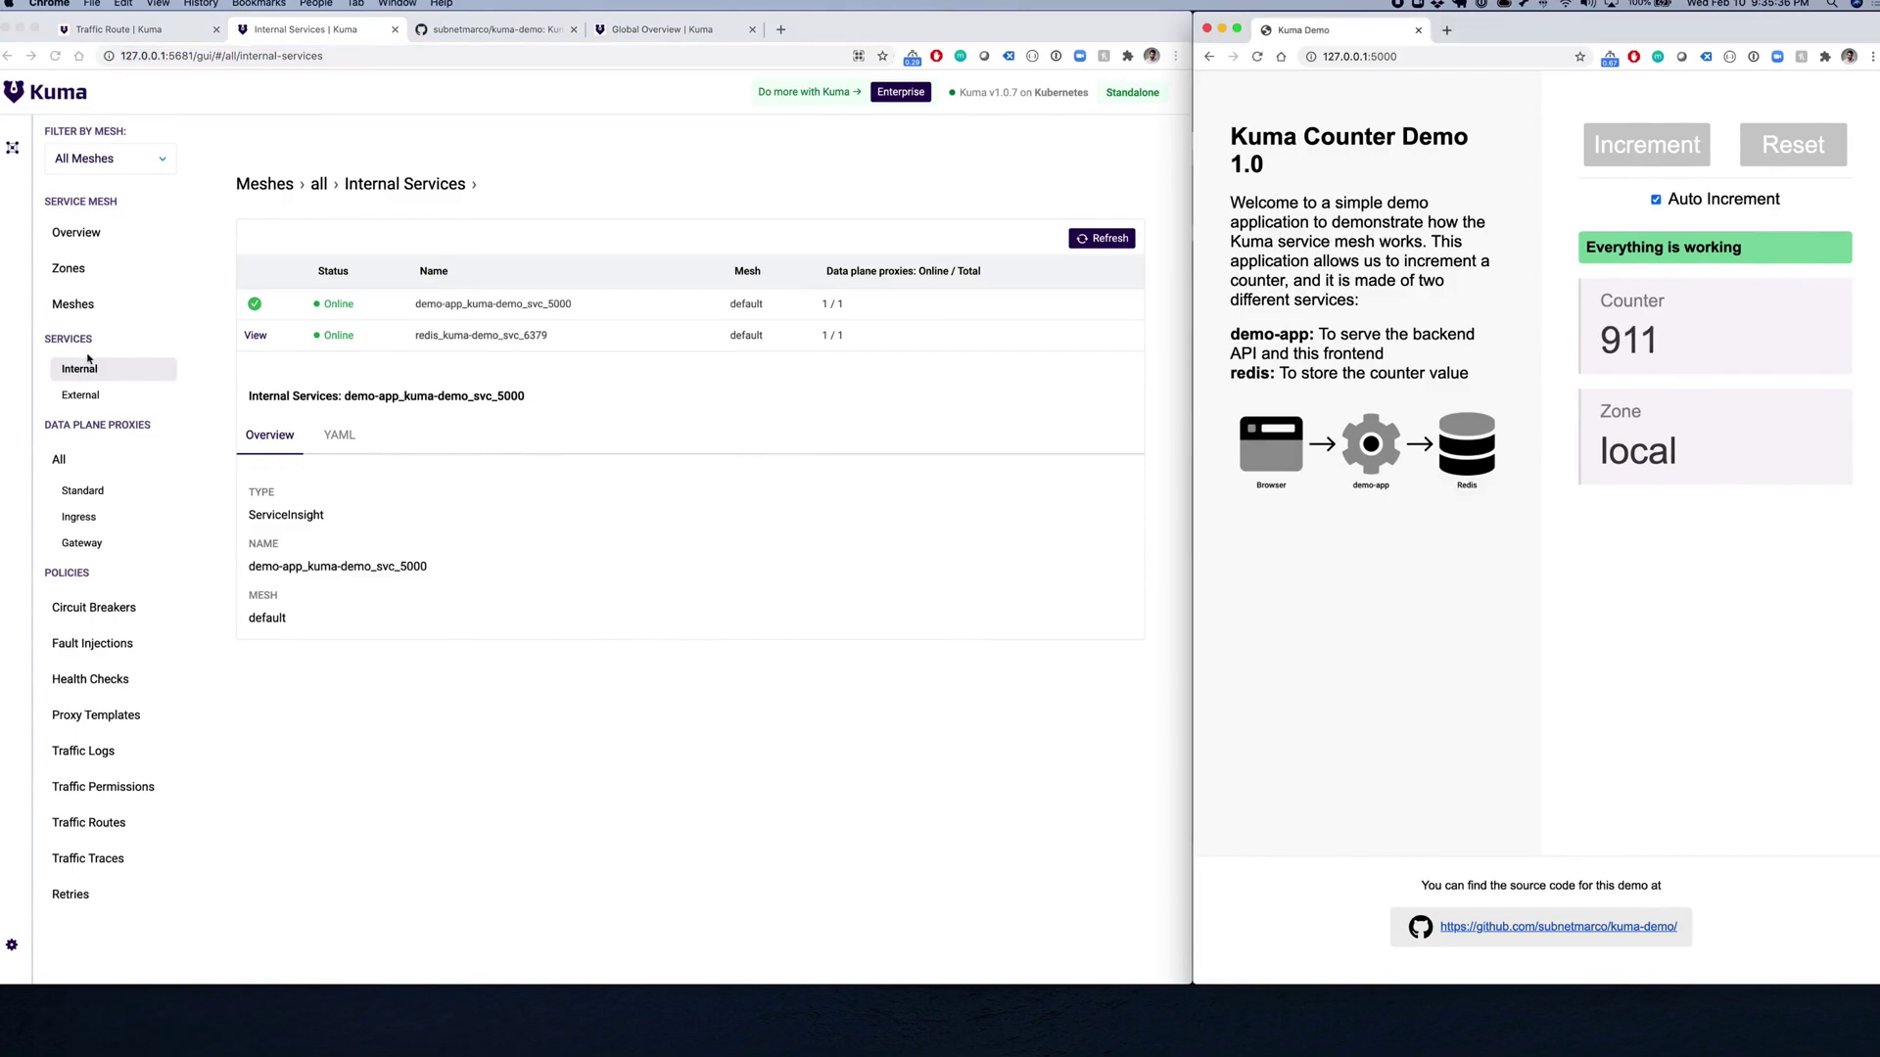
left_click(125, 787)
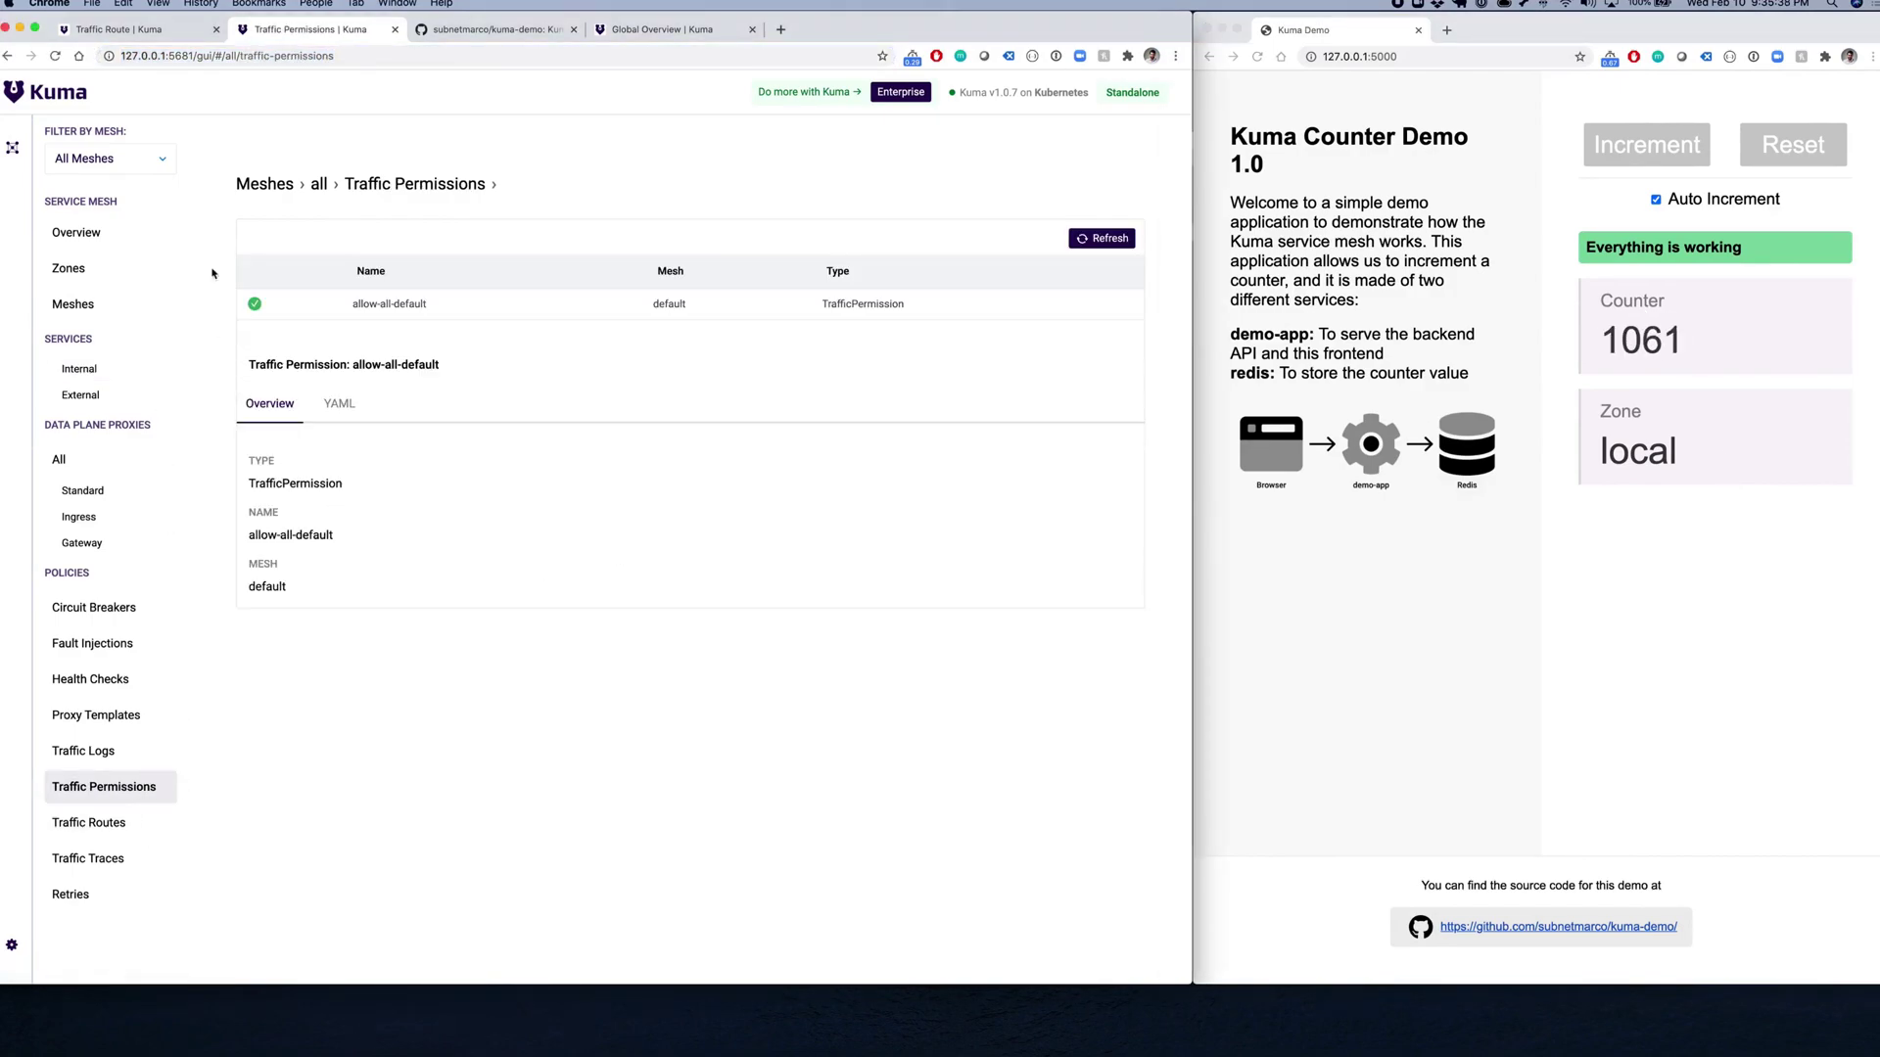
left_click(339, 403)
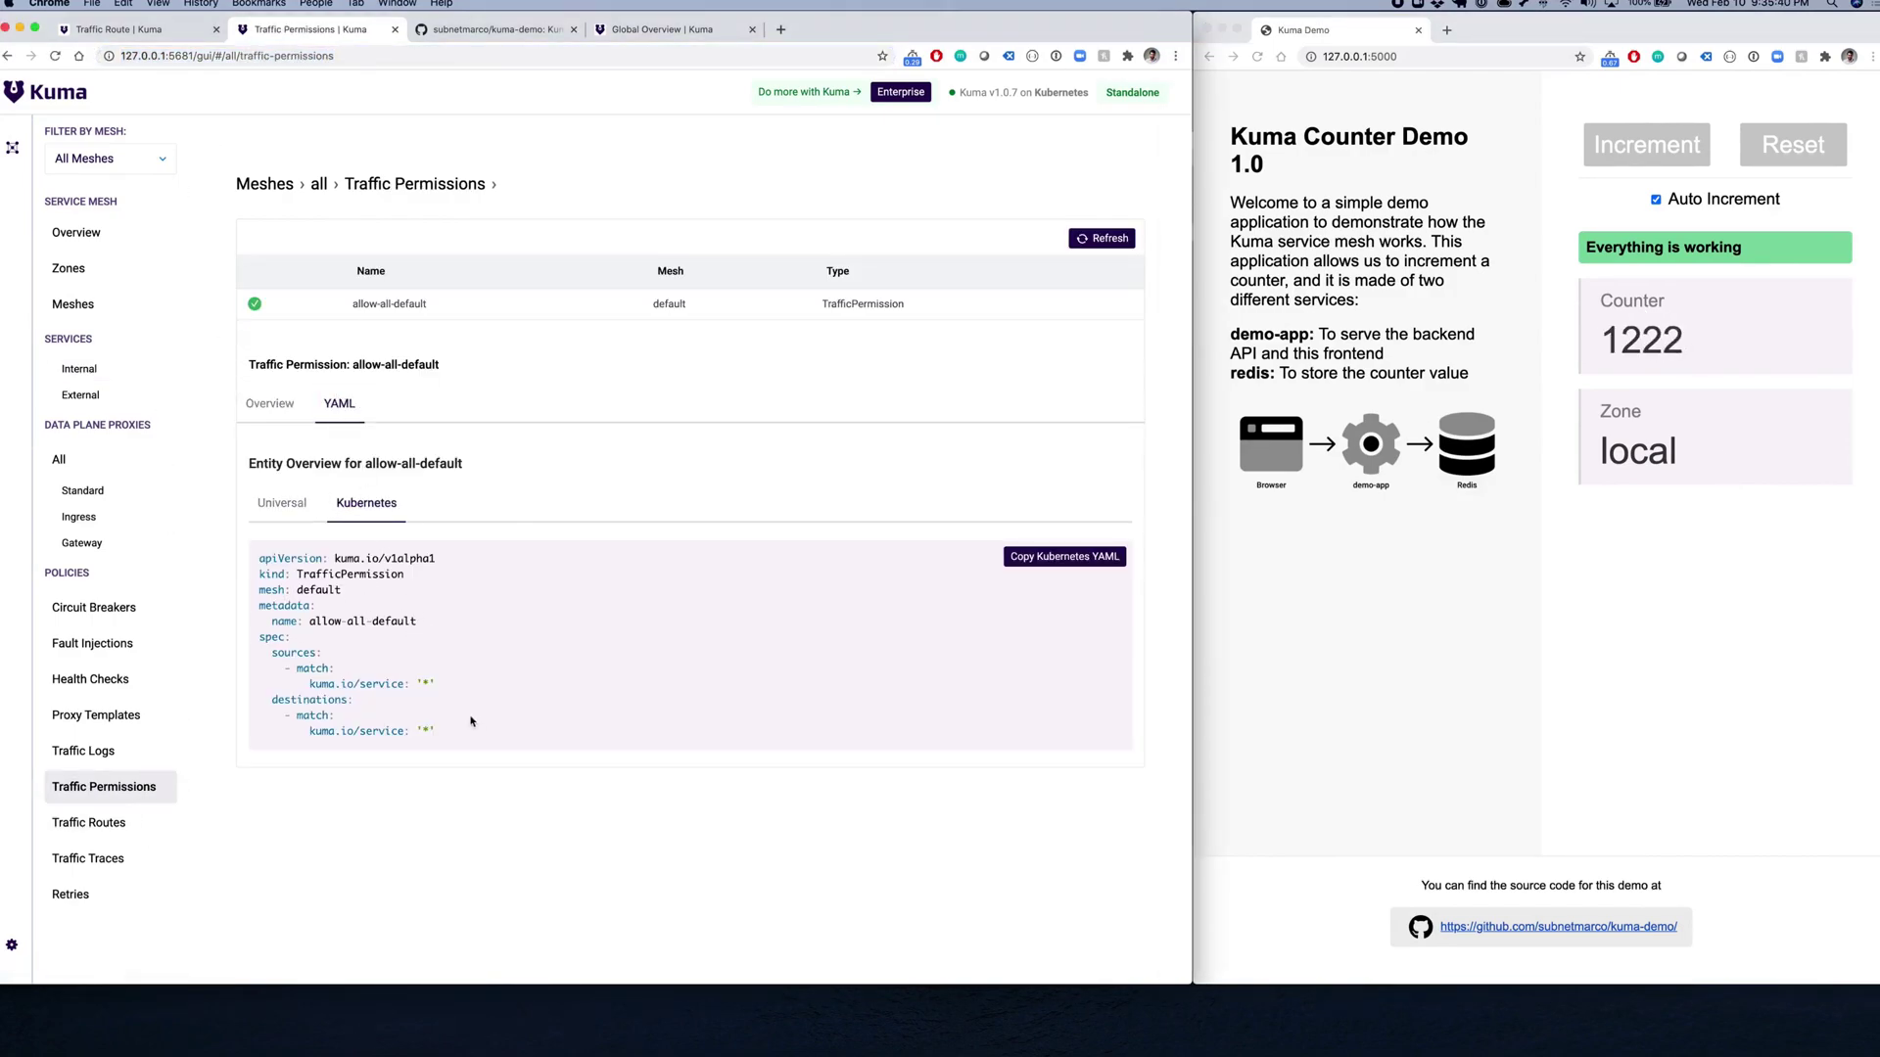
left_click_drag(421, 679, 431, 740)
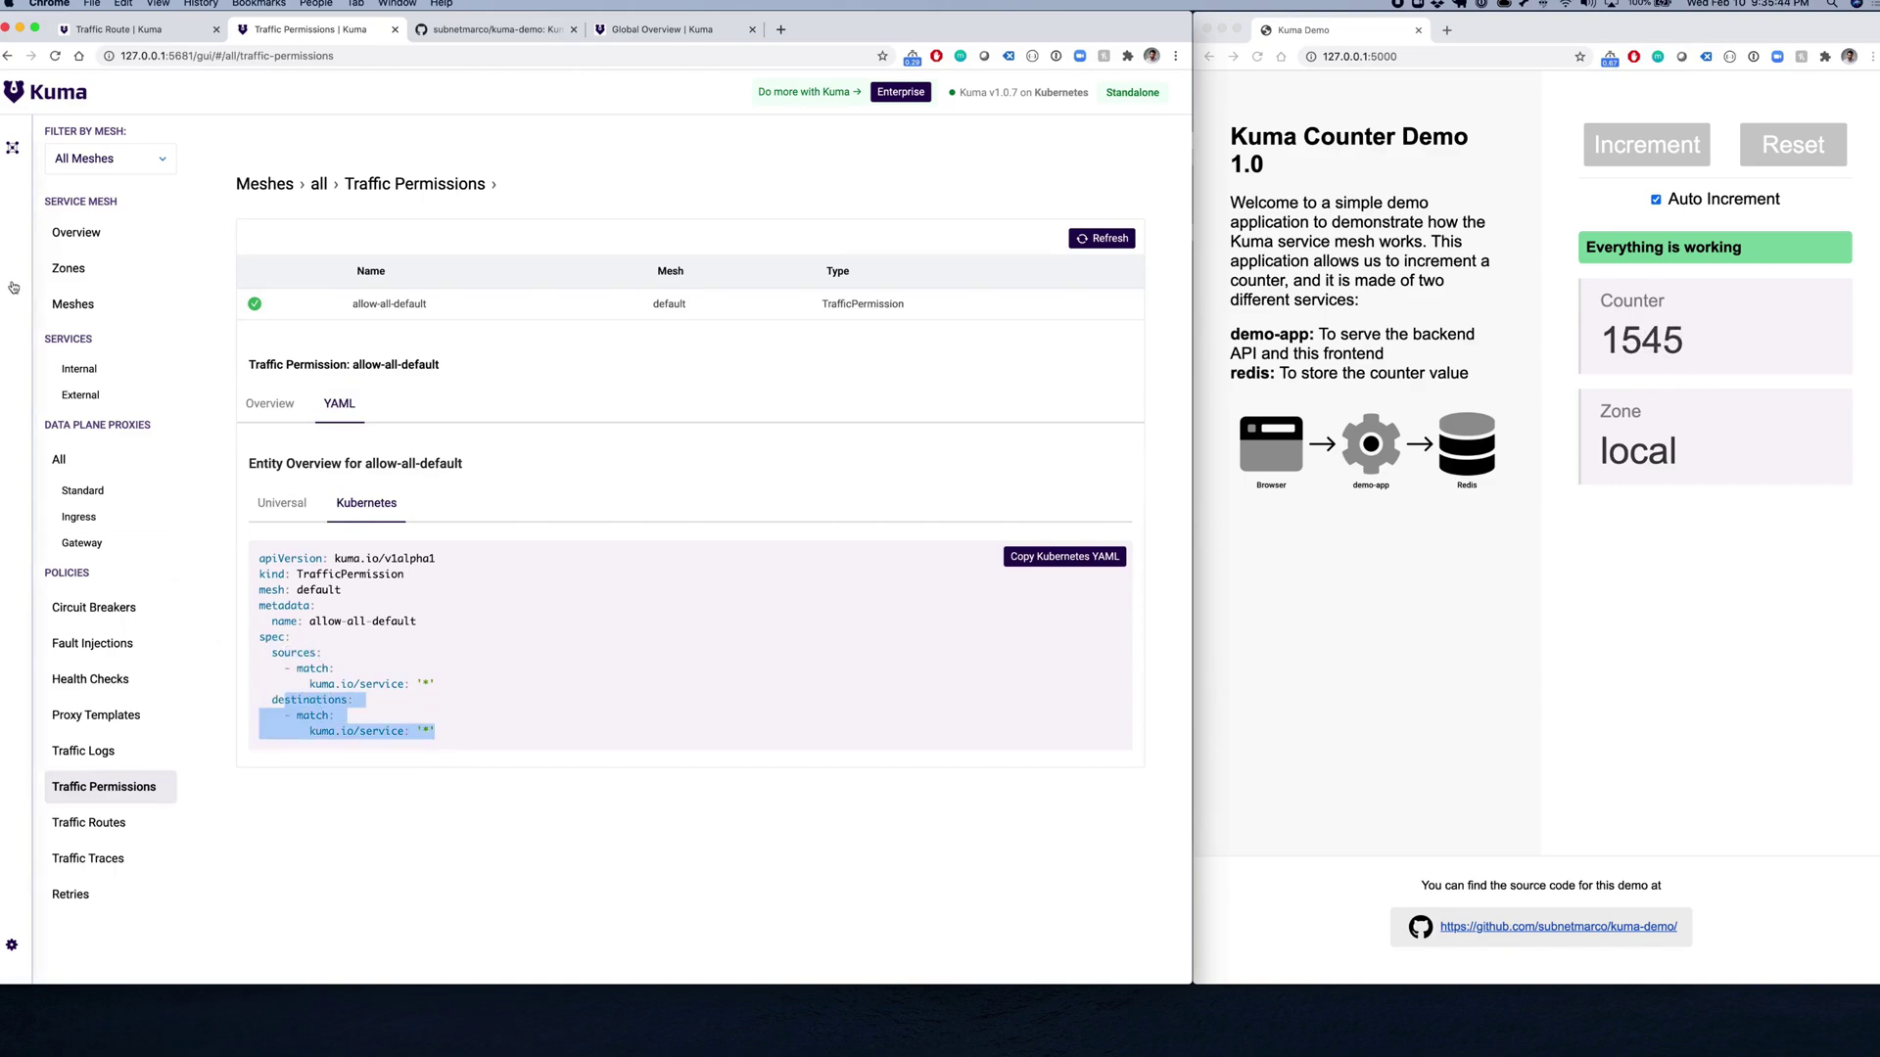
Open the Meshes list to check the default mesh's MTLS status is disabled.
left_click(102, 269)
left_click(102, 301)
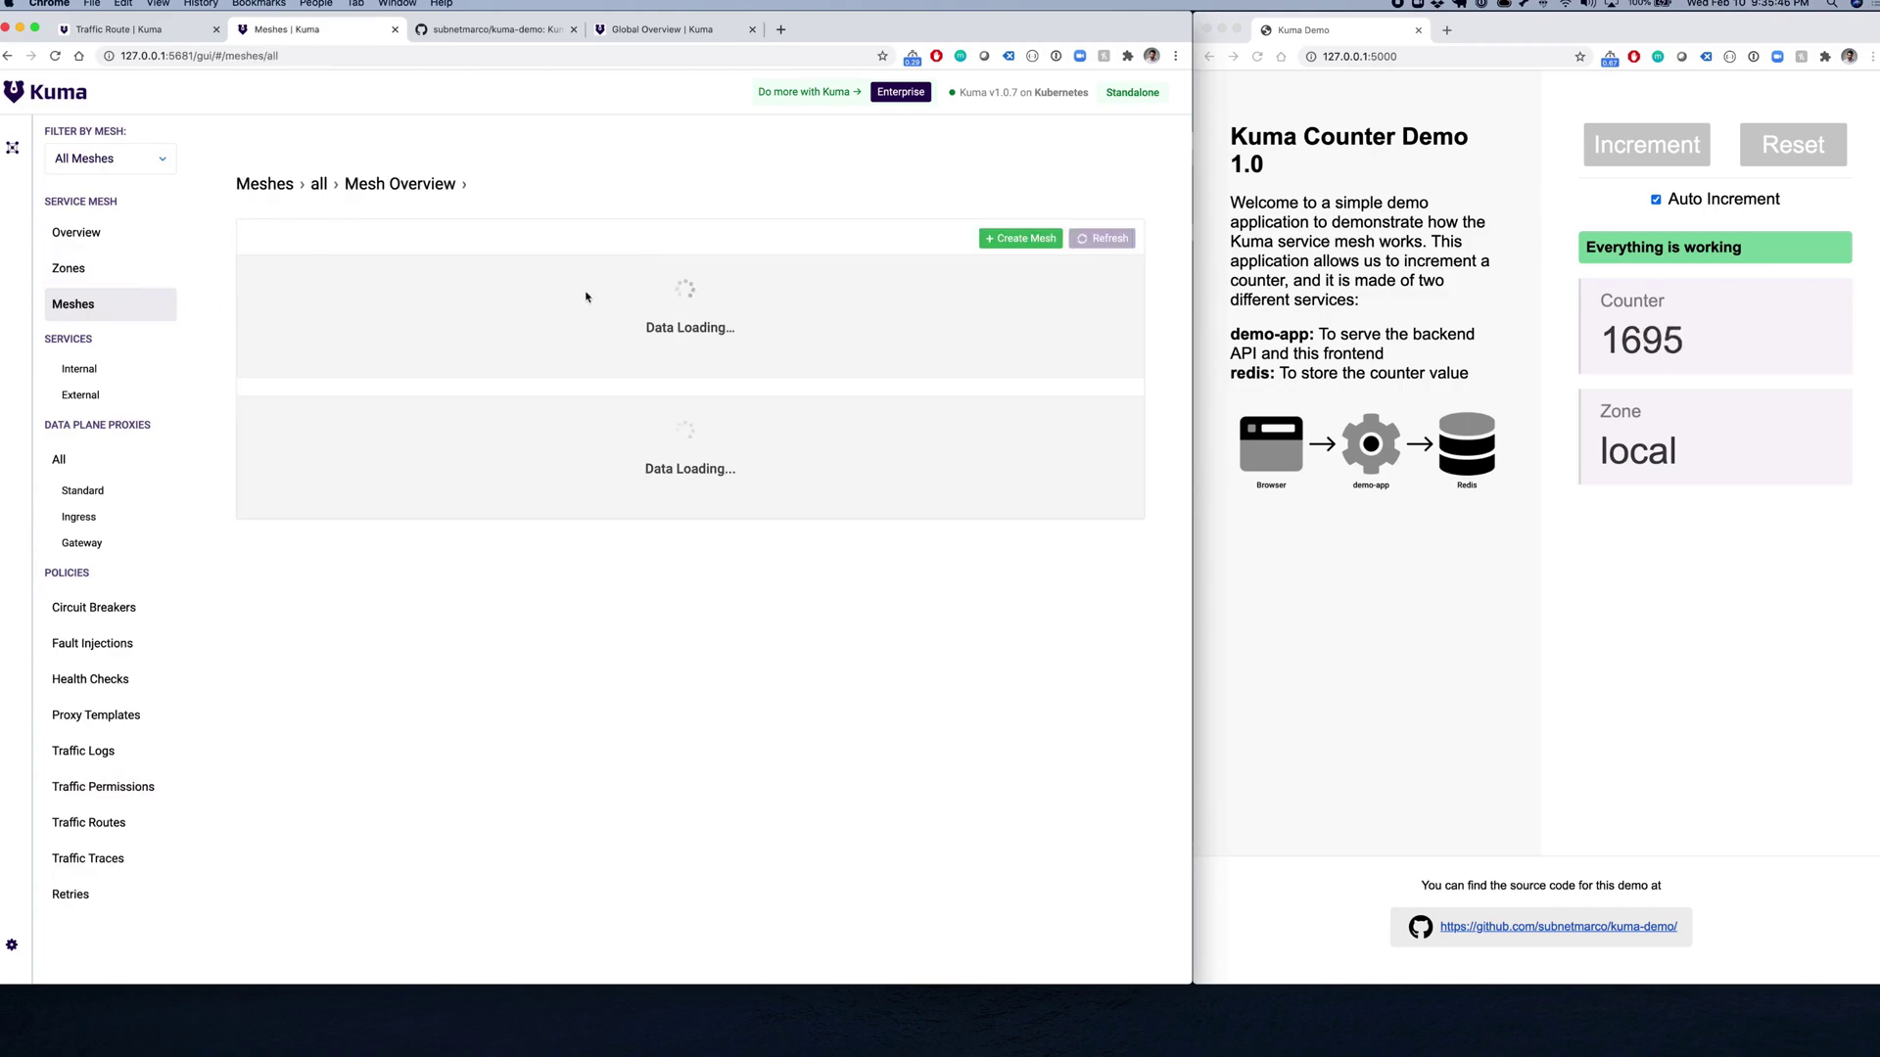
left_click_drag(695, 460, 765, 491)
left_click(717, 444)
Return to the Kuma website and open the Policies catalogue.
left_click(1606, 445)
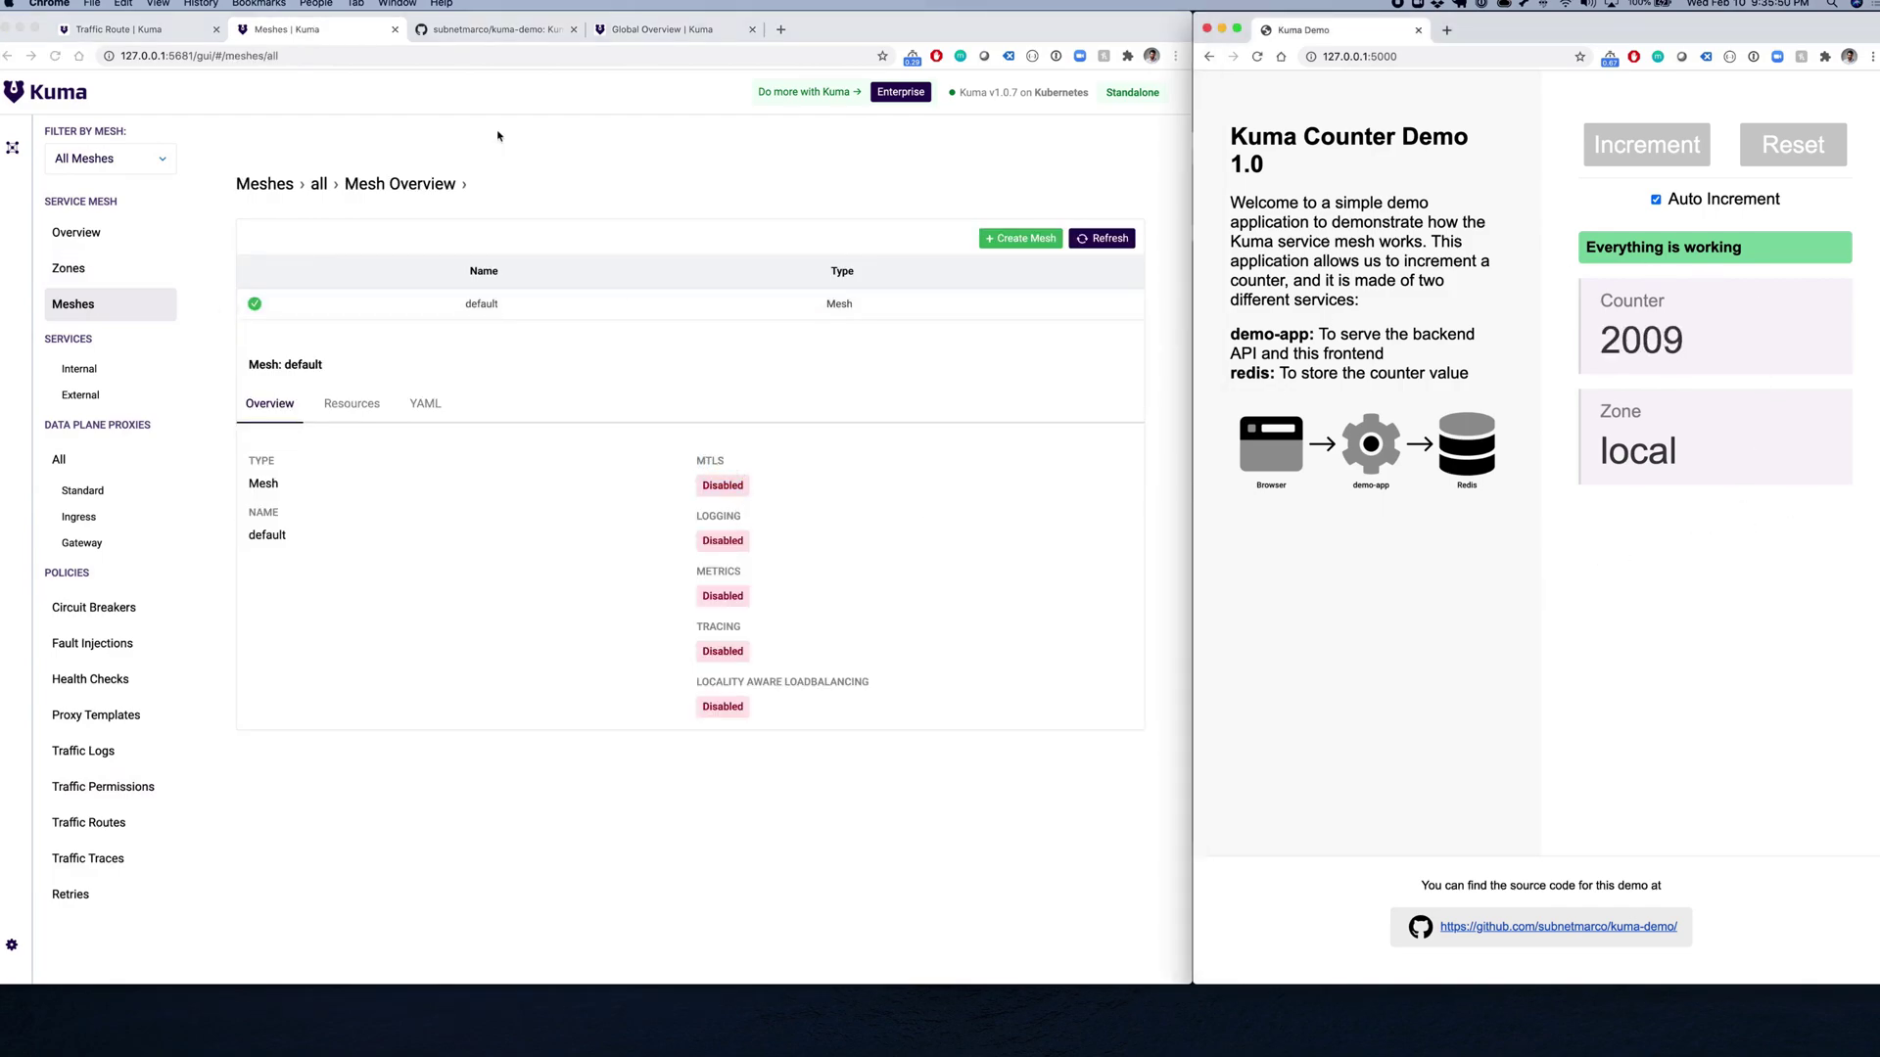
left_click(634, 41)
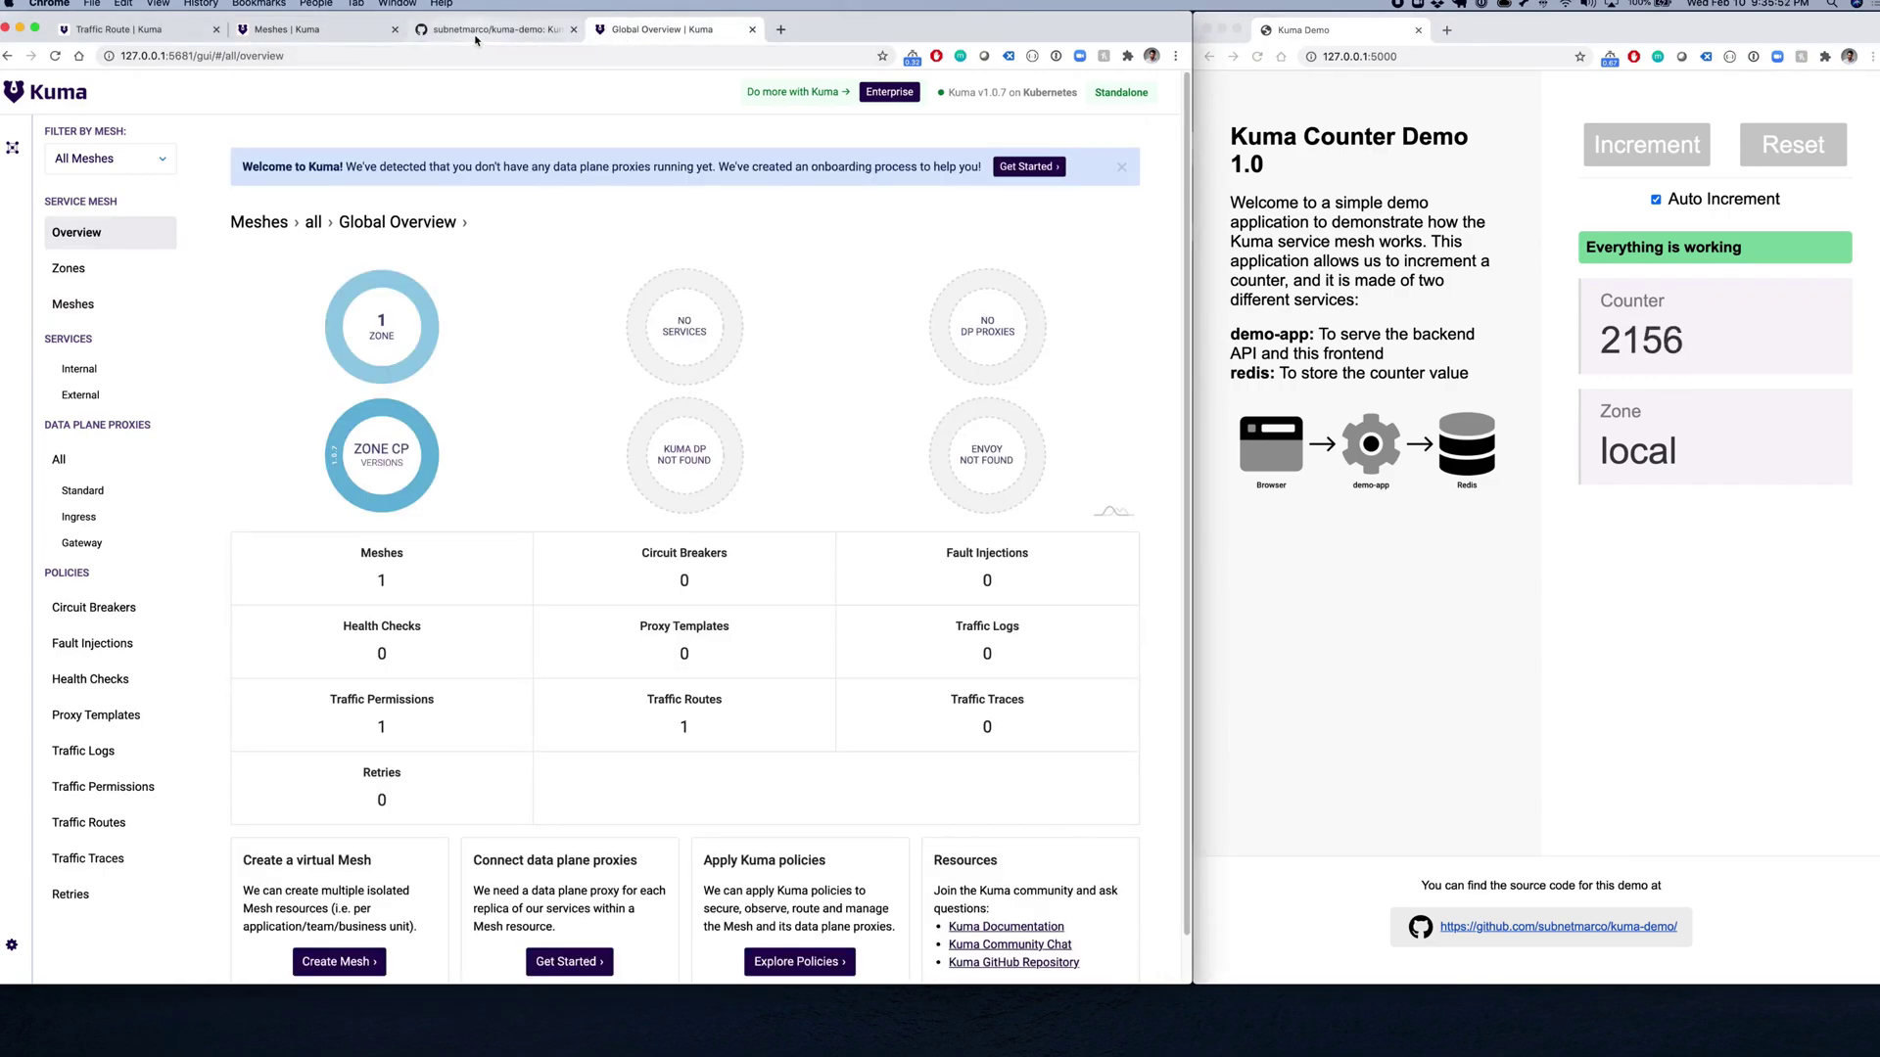
left_click(132, 30)
left_click(509, 102)
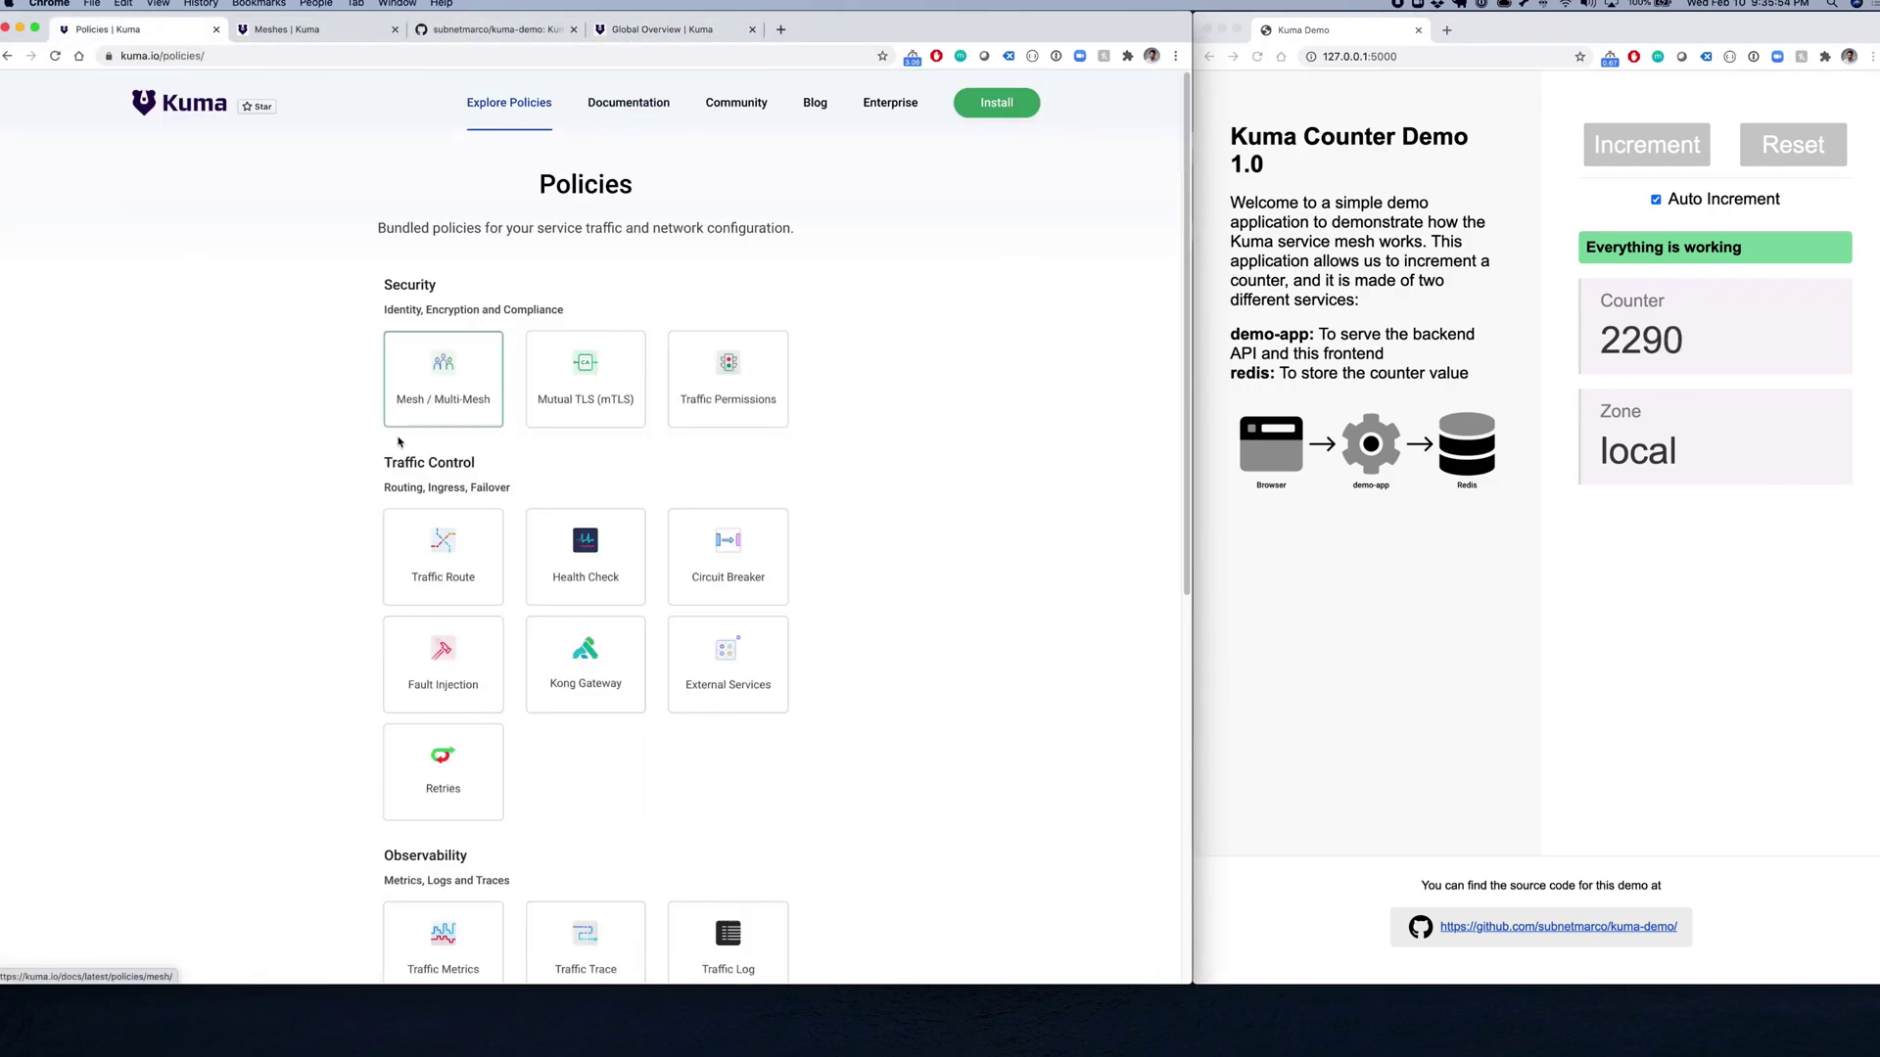
Open the Mutual TLS docs and walk through the builtin CA Mesh YAML's mtls and dpCert settings.
left_click(557, 409)
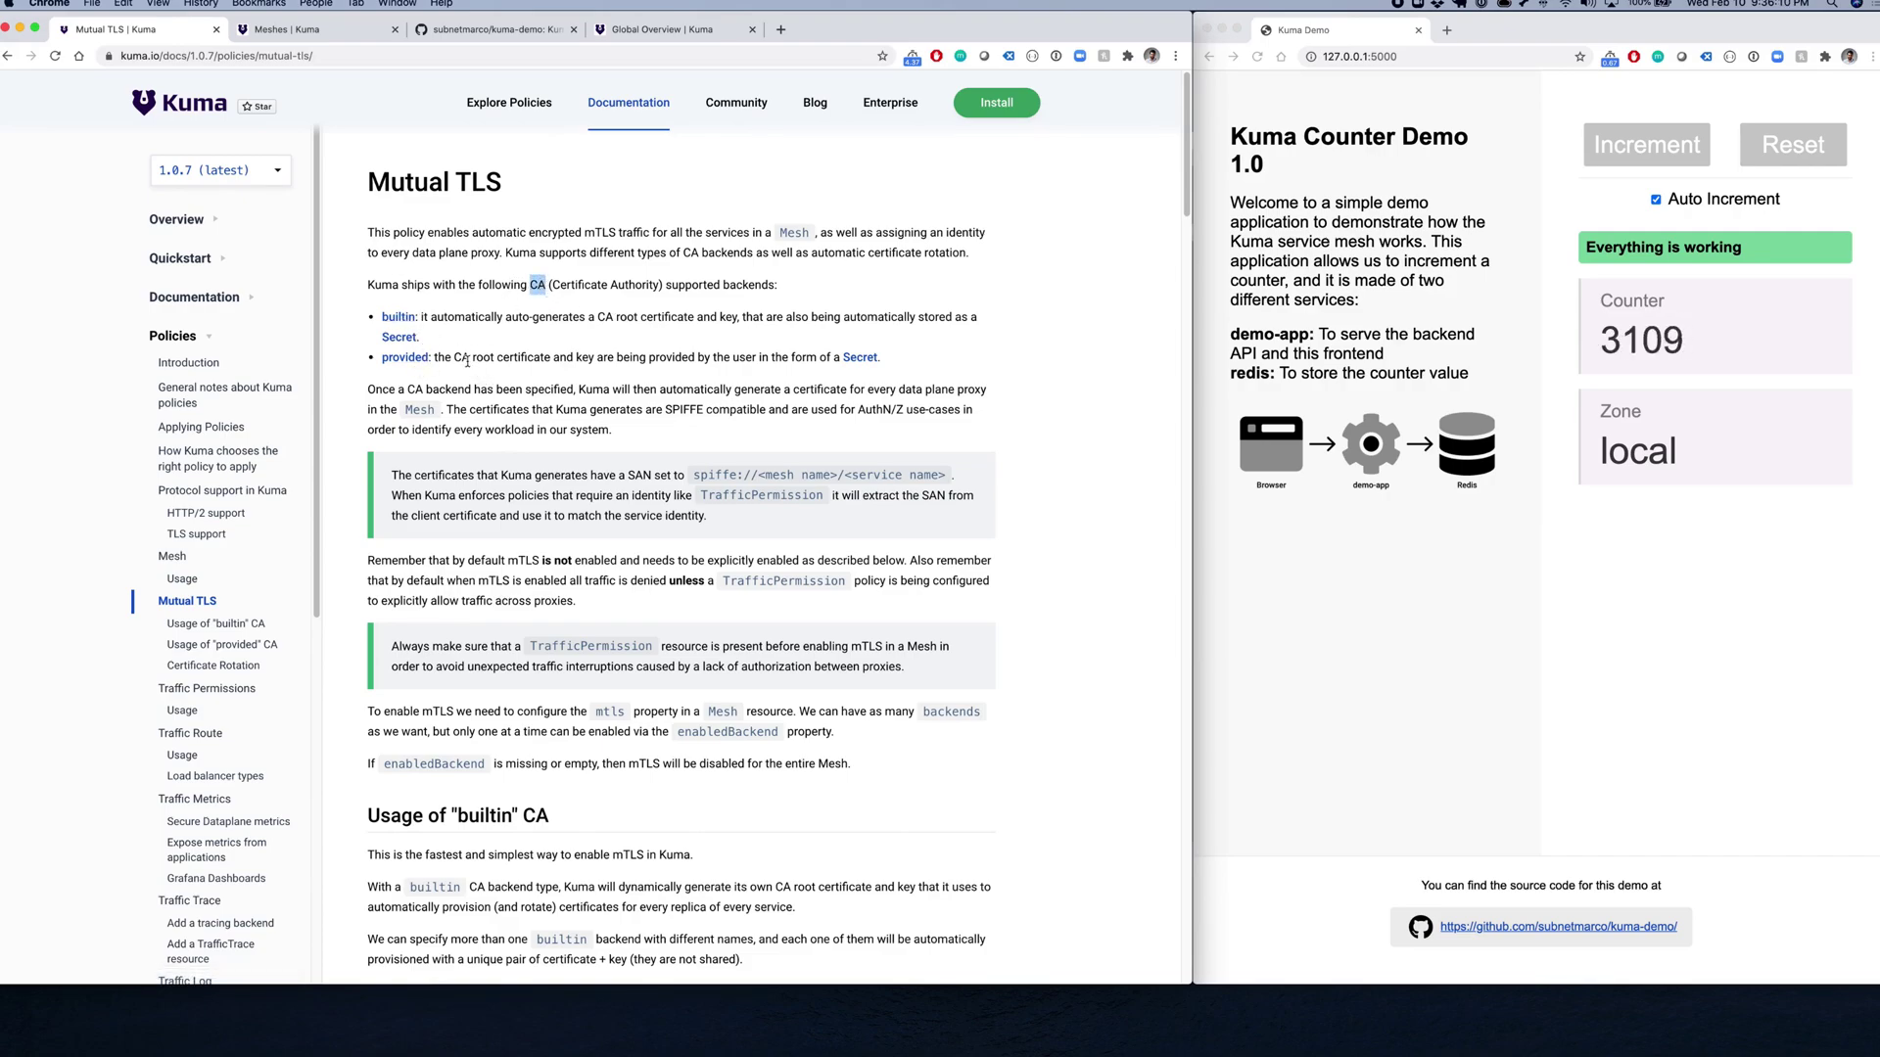
scroll(446, 323, "down", 7)
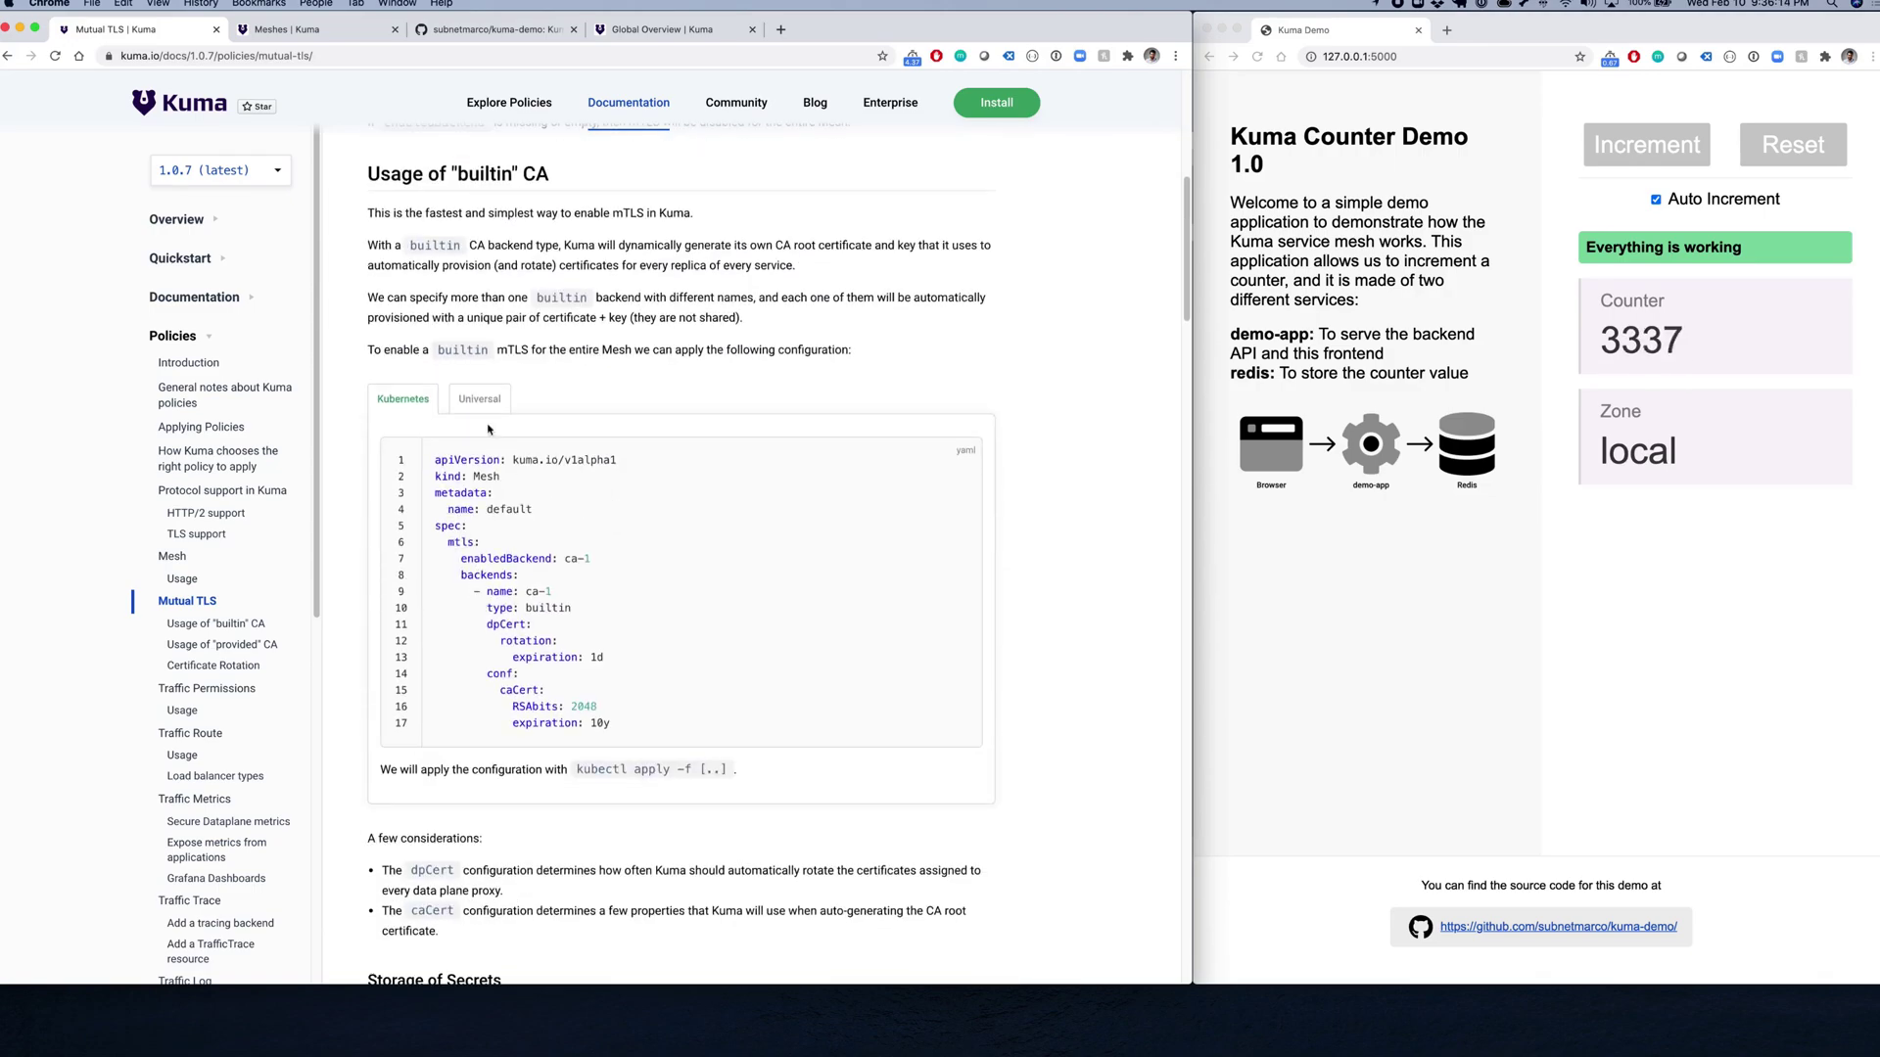
left_click_drag(577, 770, 627, 767)
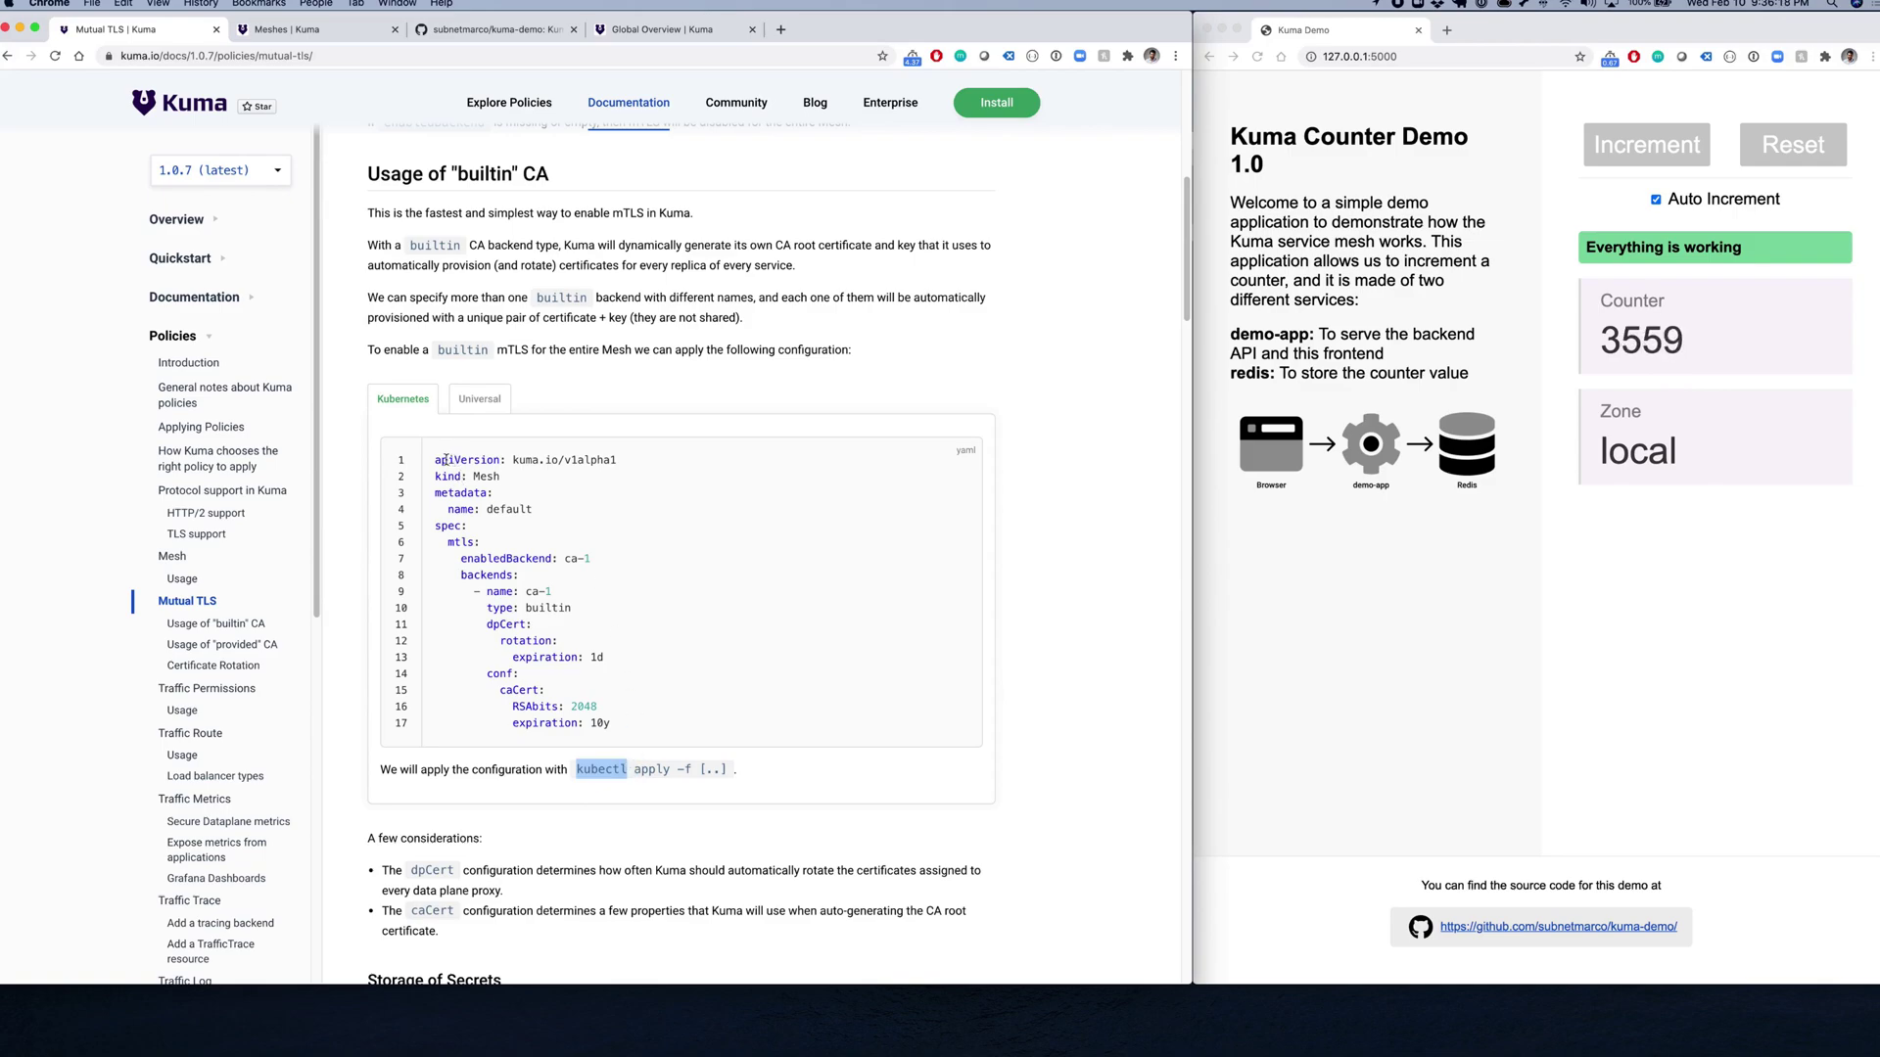
left_click_drag(435, 458, 554, 512)
left_click(471, 456)
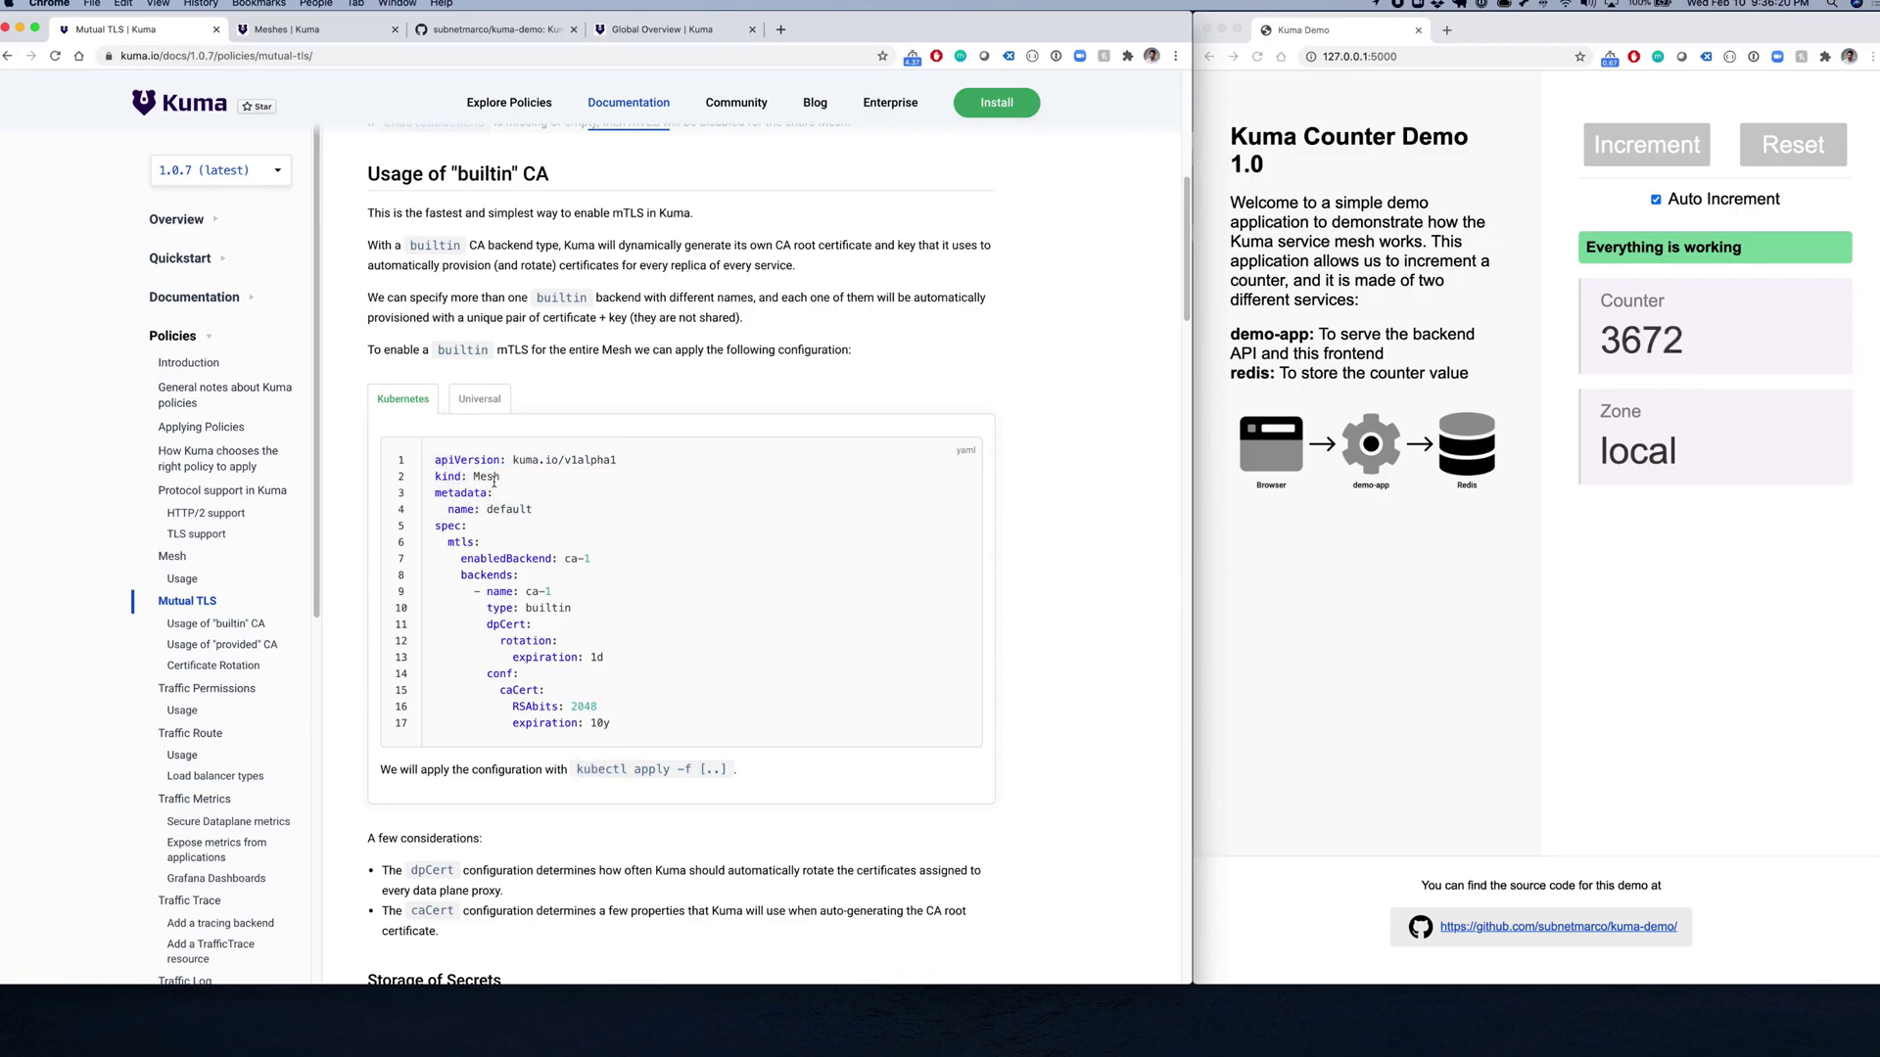
left_click_drag(431, 547, 578, 610)
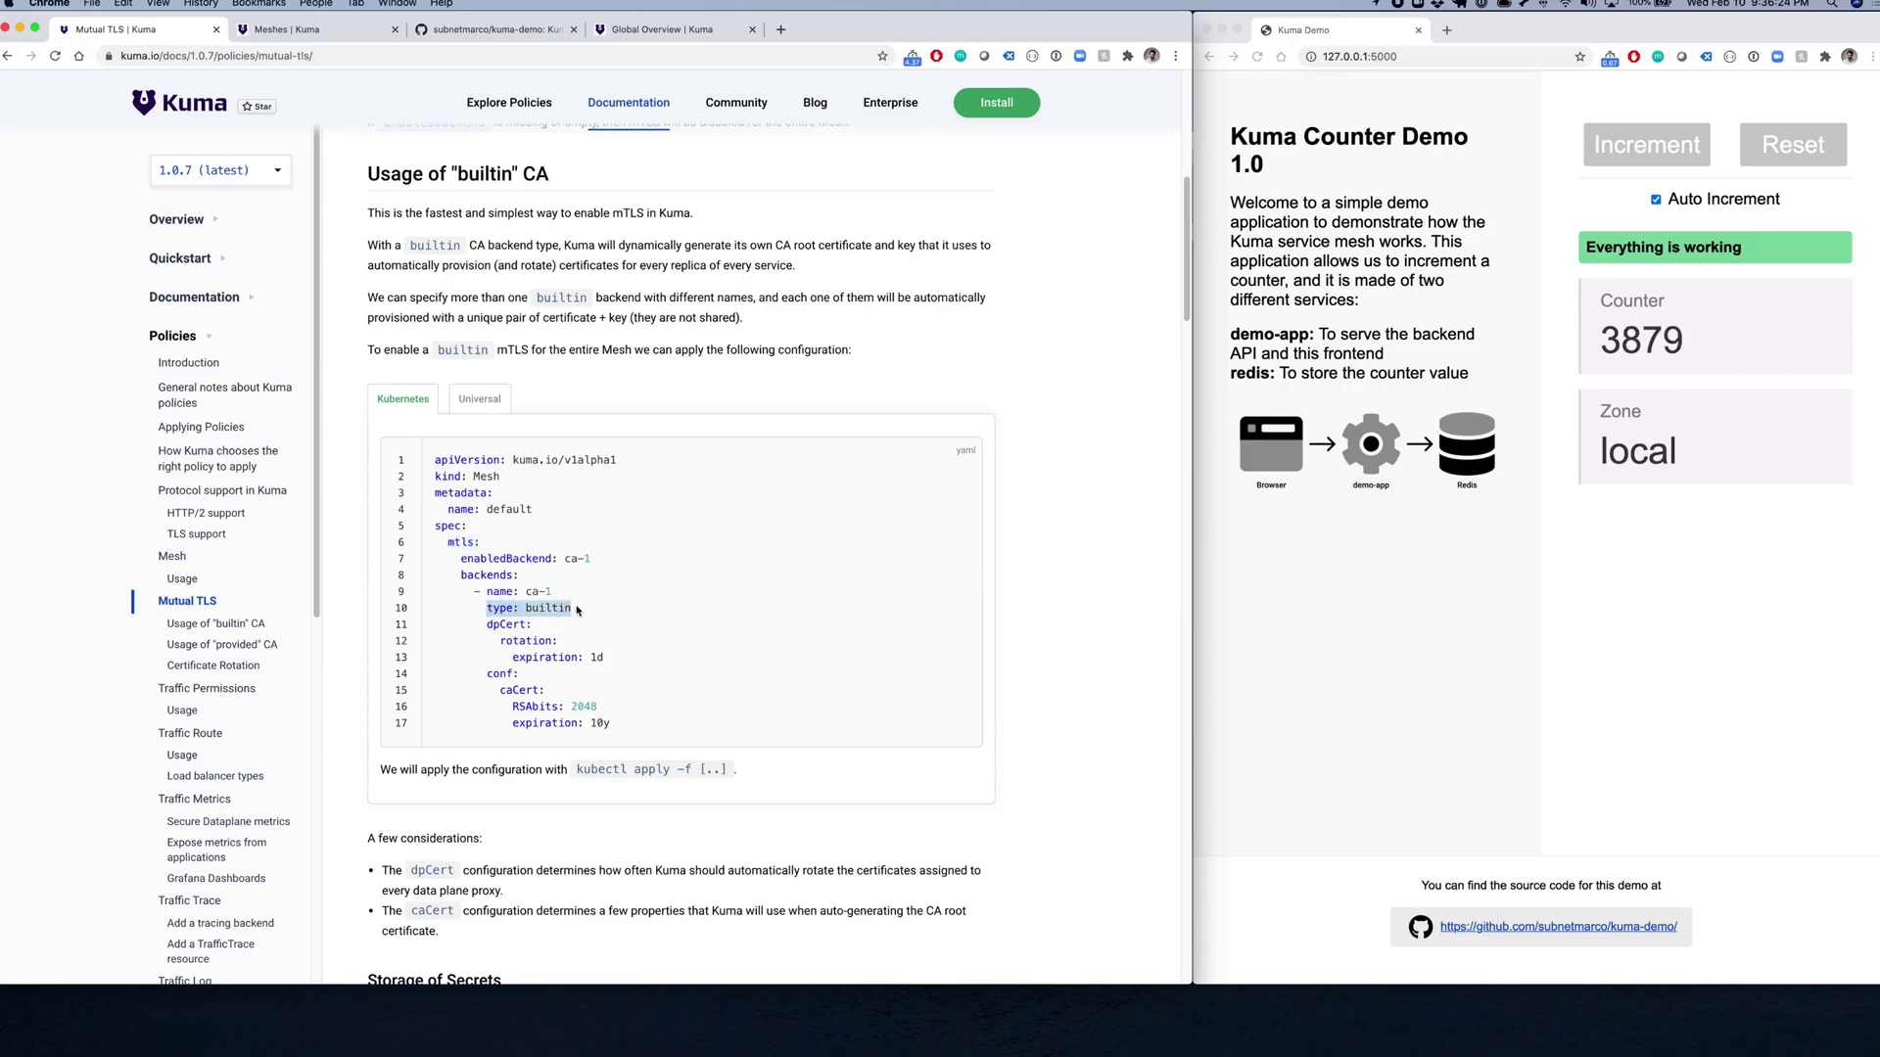
left_click(490, 626)
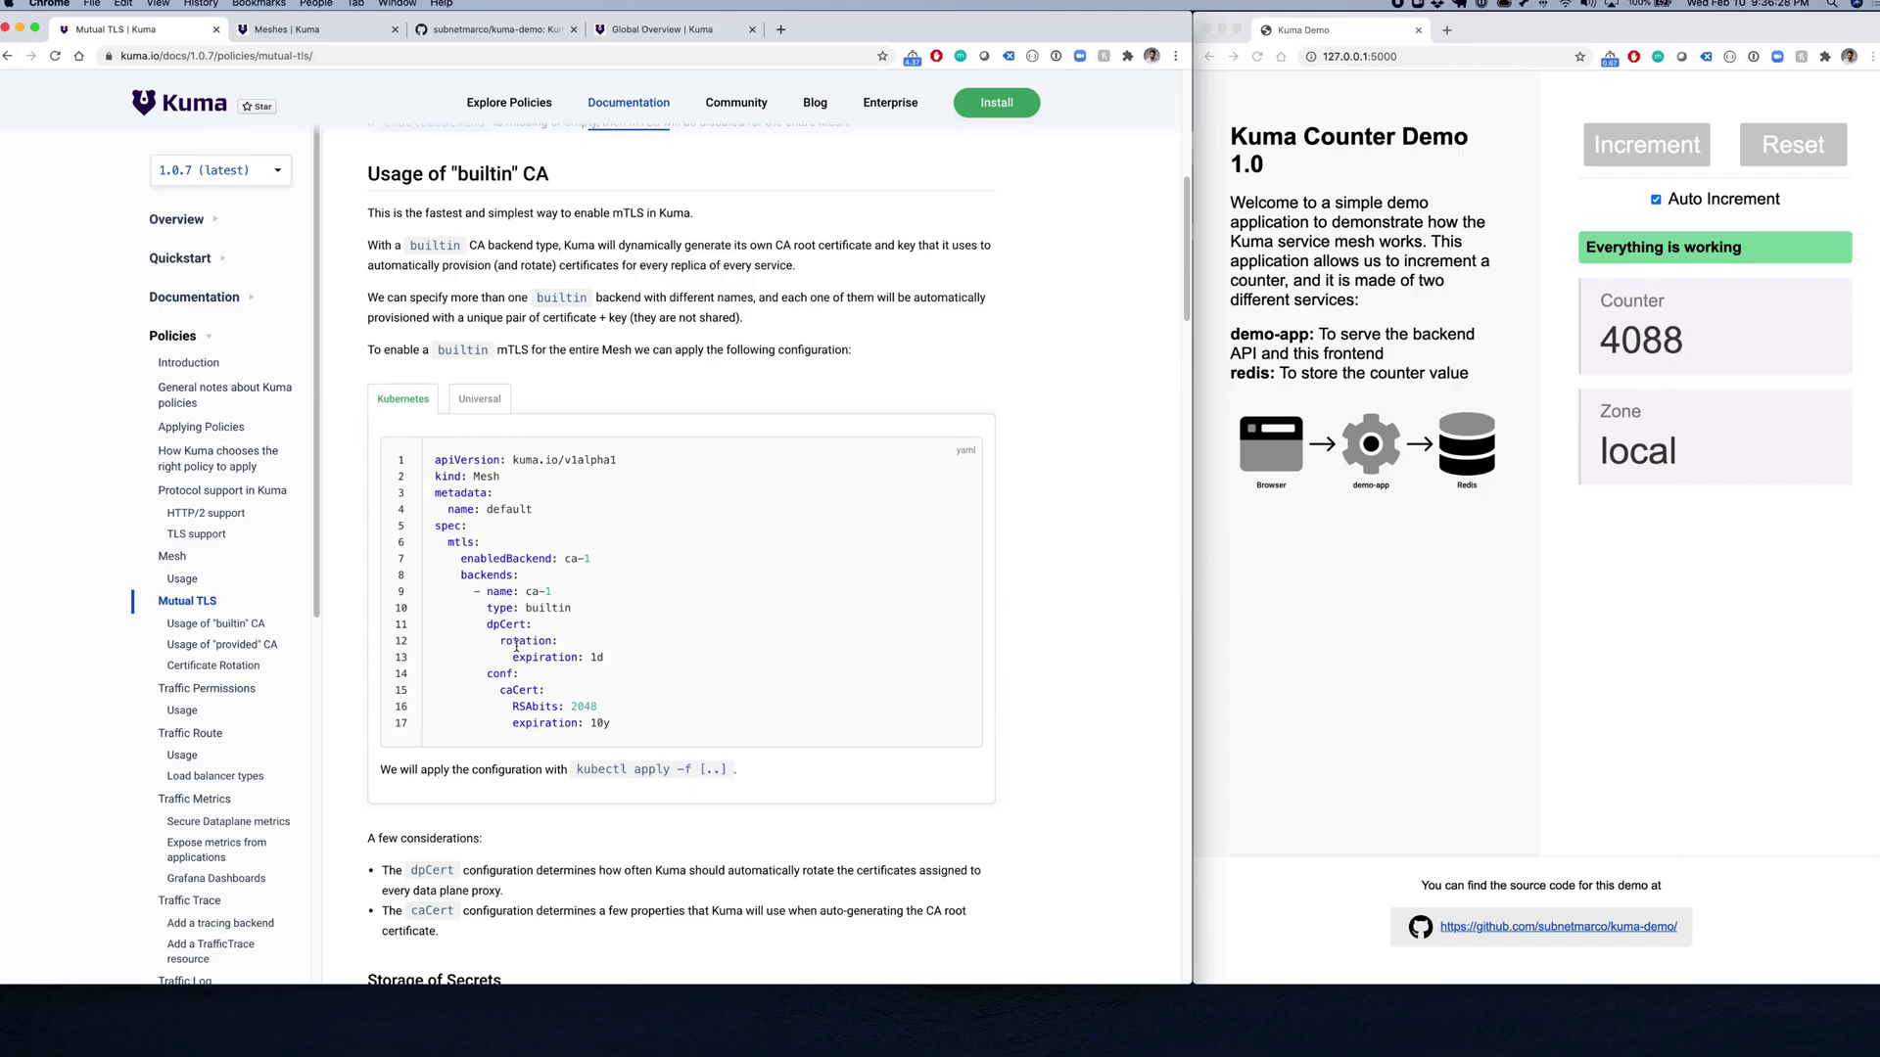
left_click_drag(486, 623, 657, 671)
left_click(649, 660)
left_click_drag(577, 770, 620, 771)
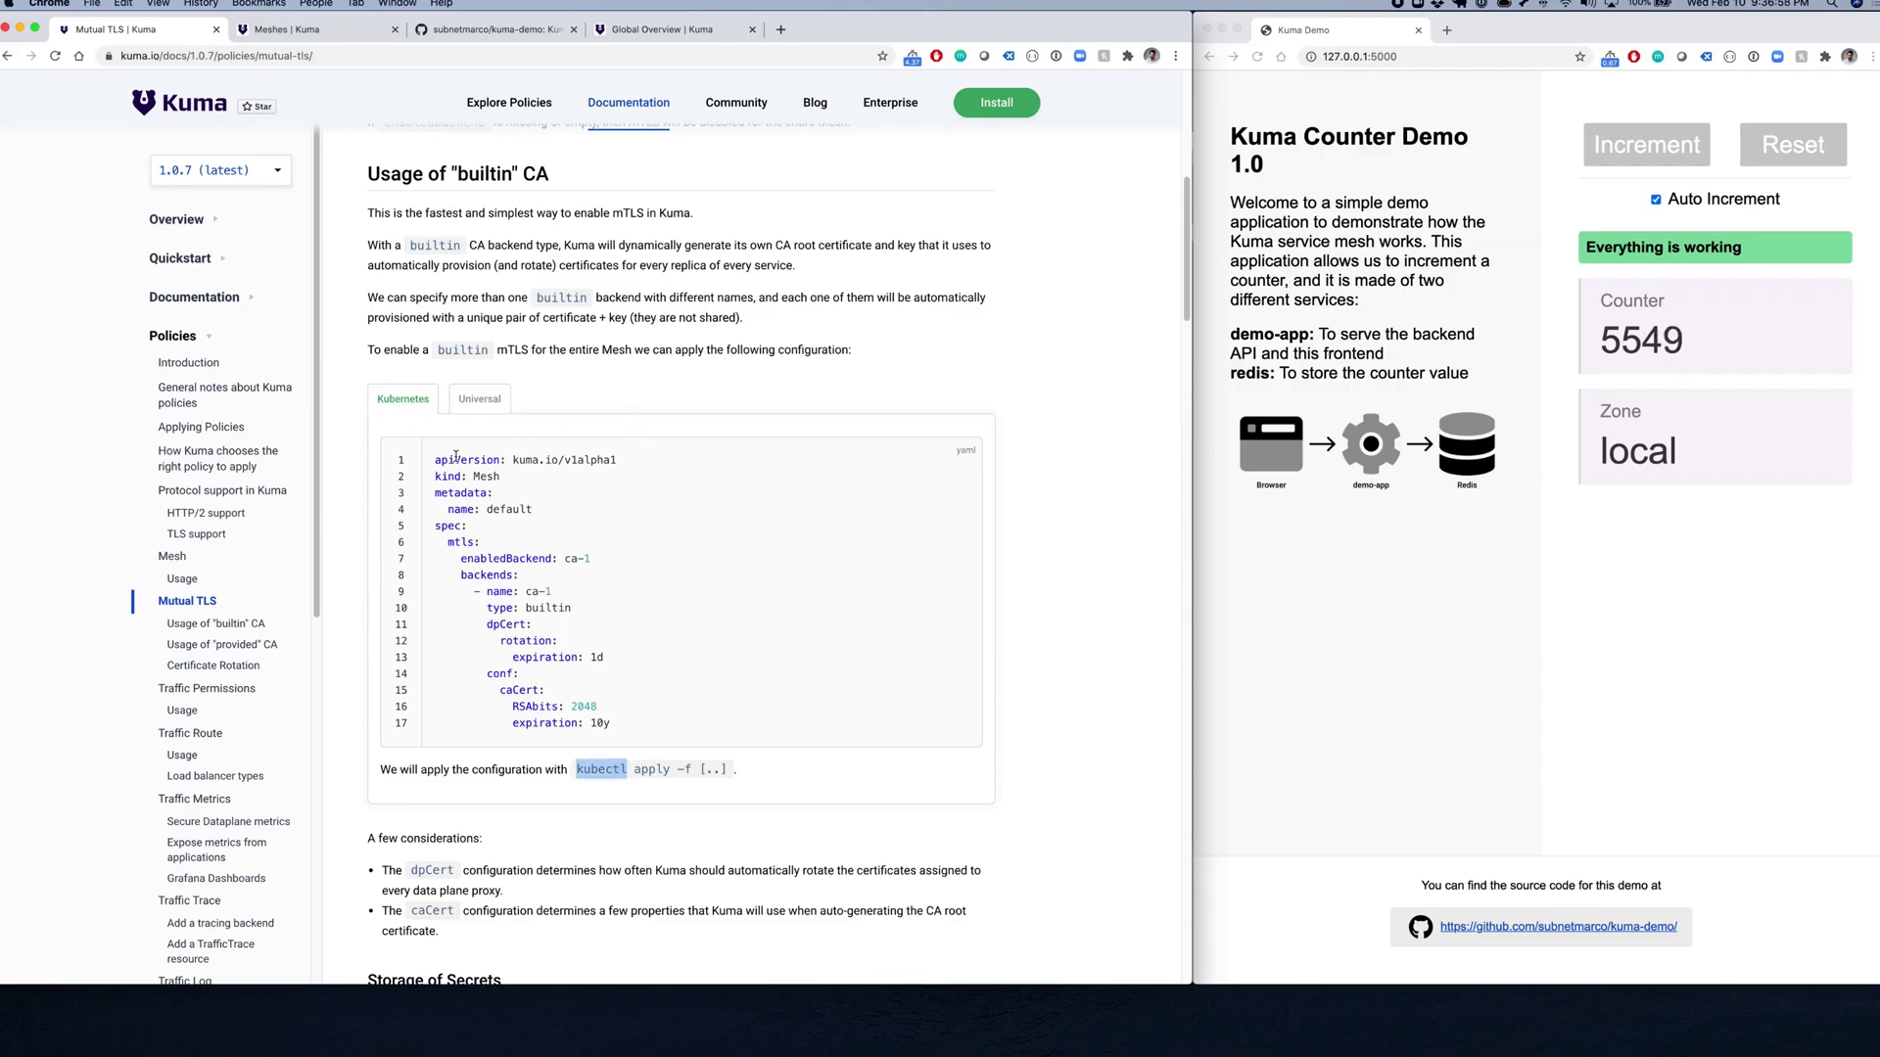
Compare the Universal and Kubernetes examples, select the 17-line Kubernetes YAML, and start a blank file.
left_click(491, 402)
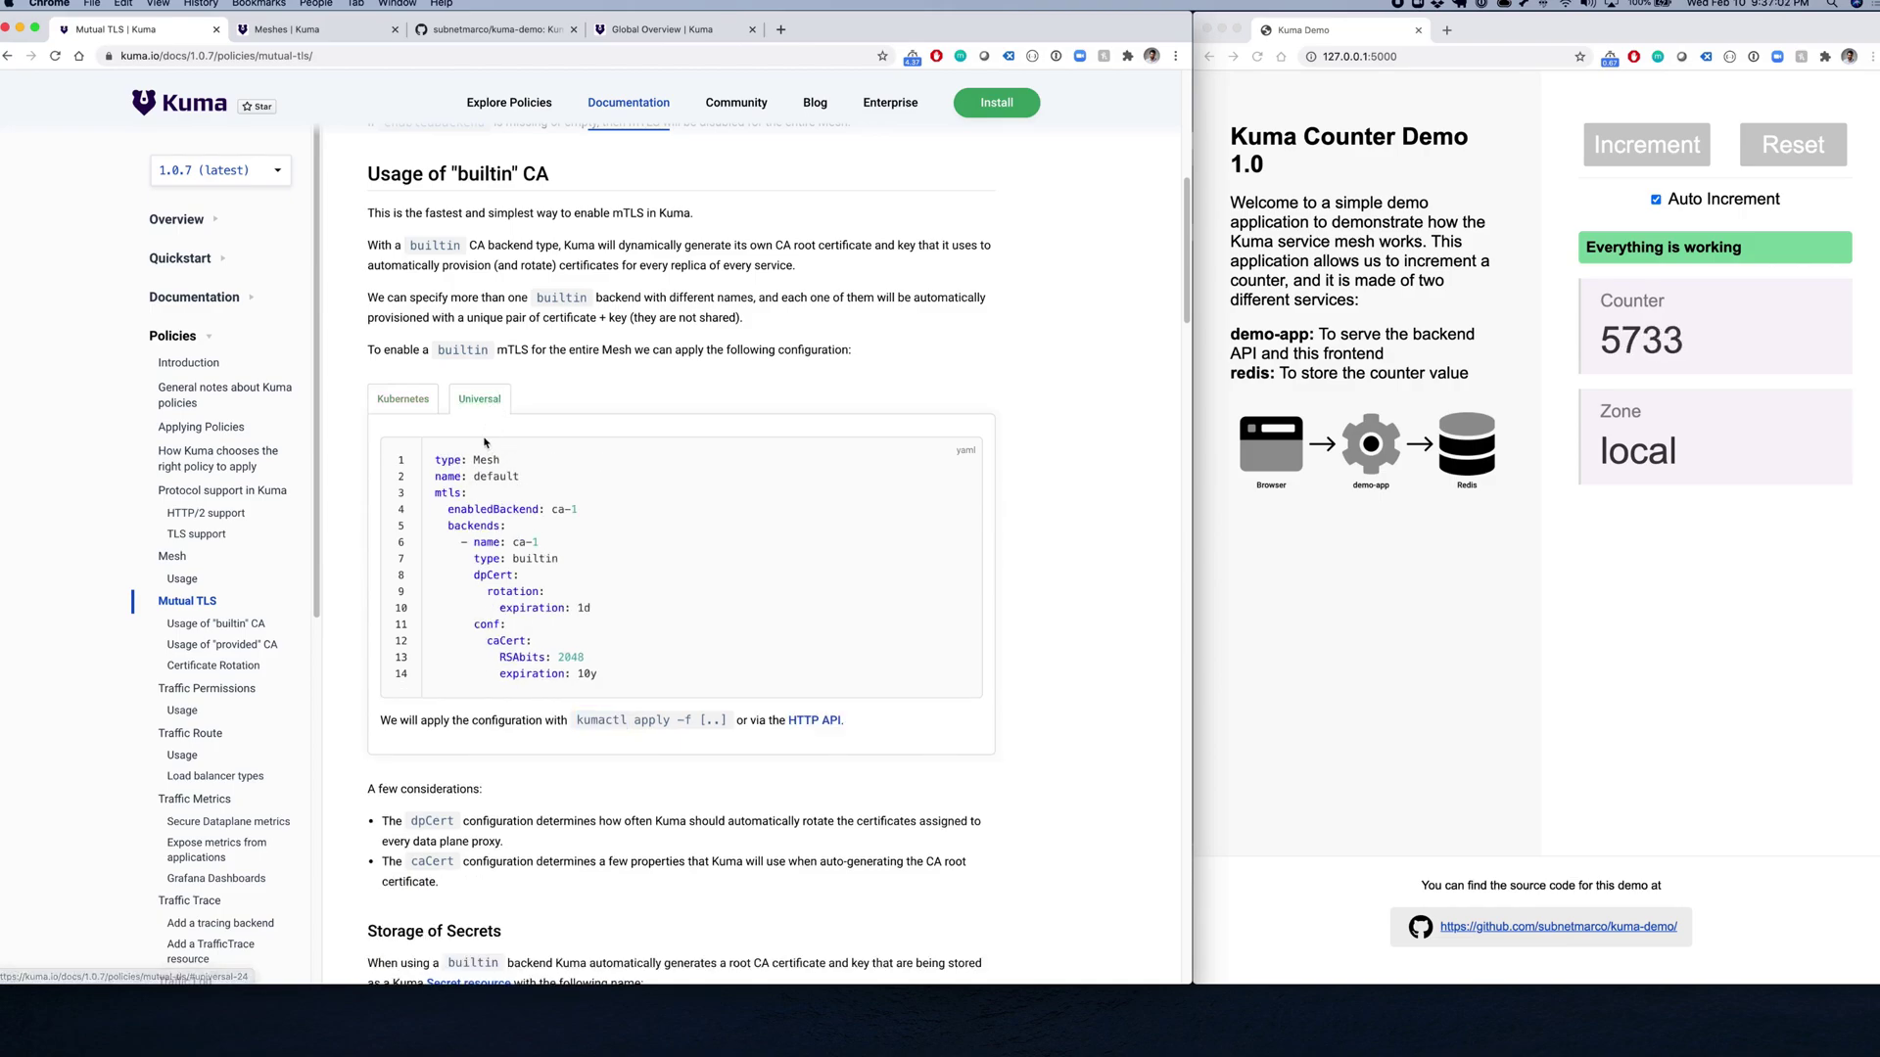
left_click_drag(435, 459, 617, 722)
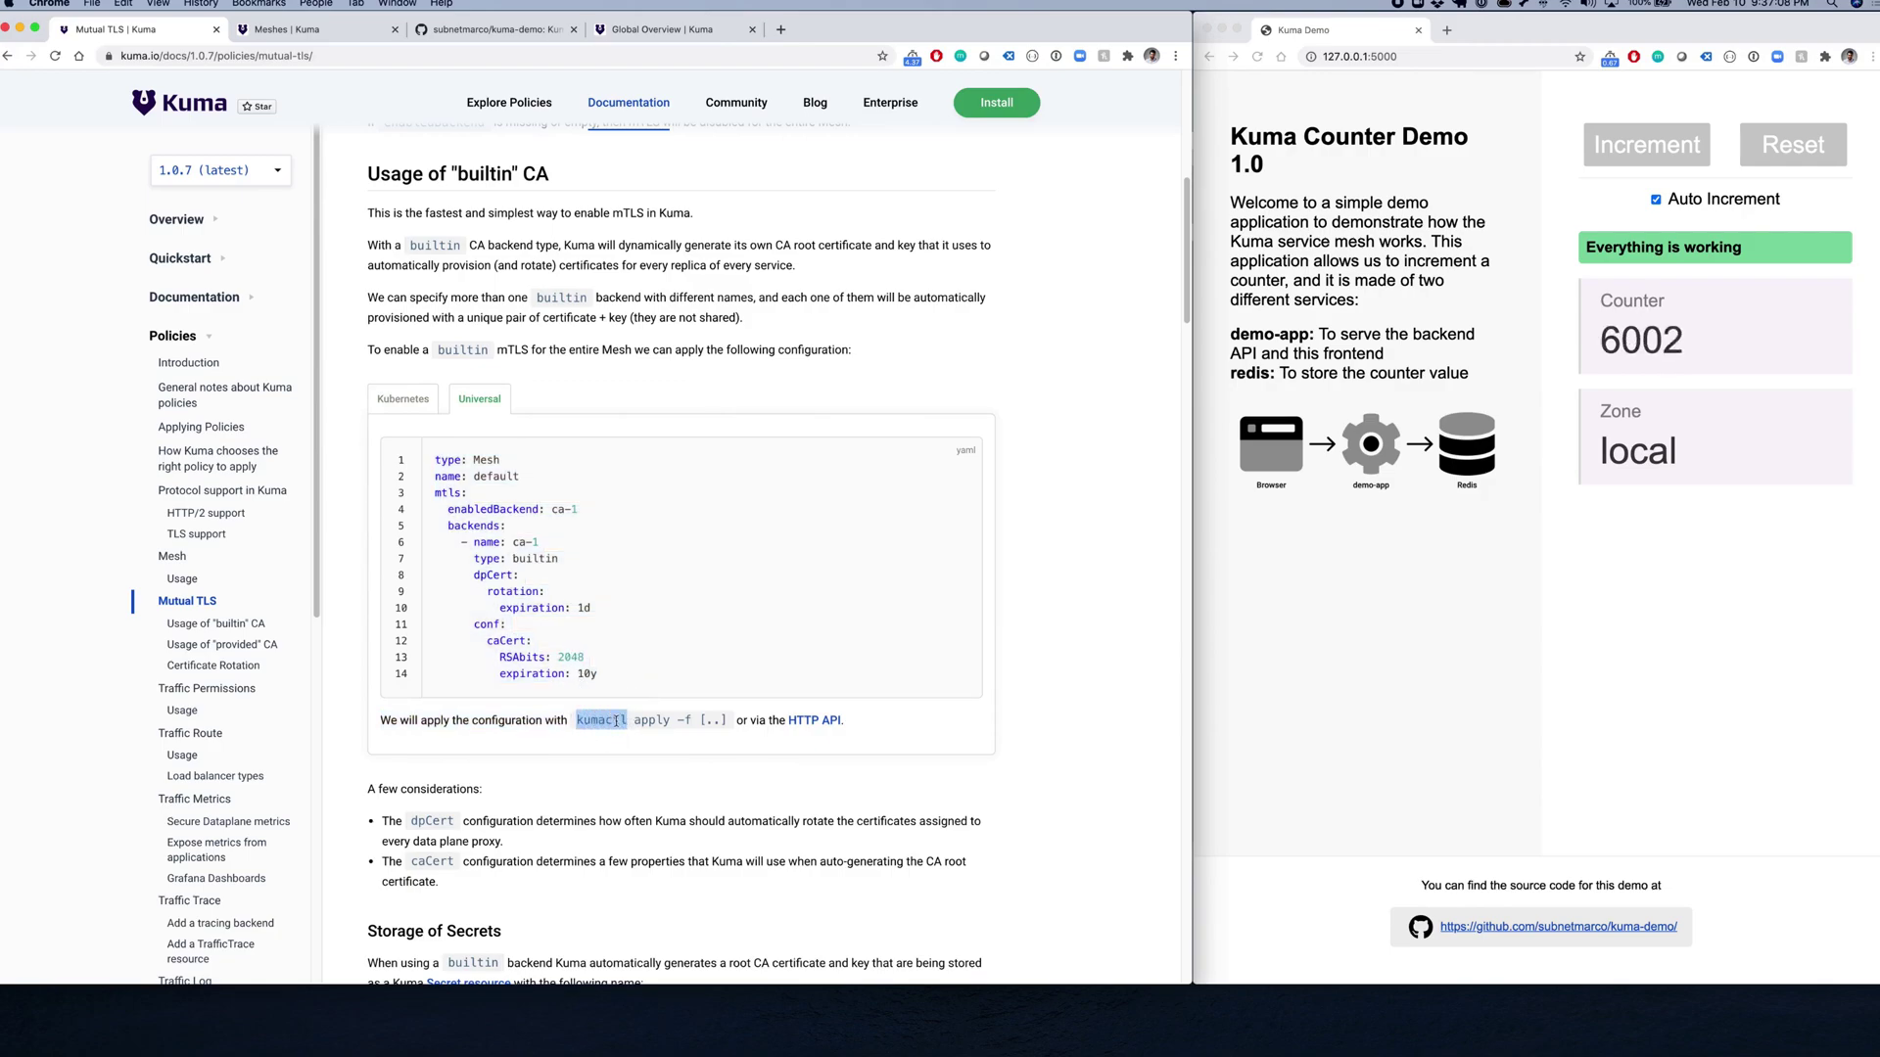
left_click(533, 740)
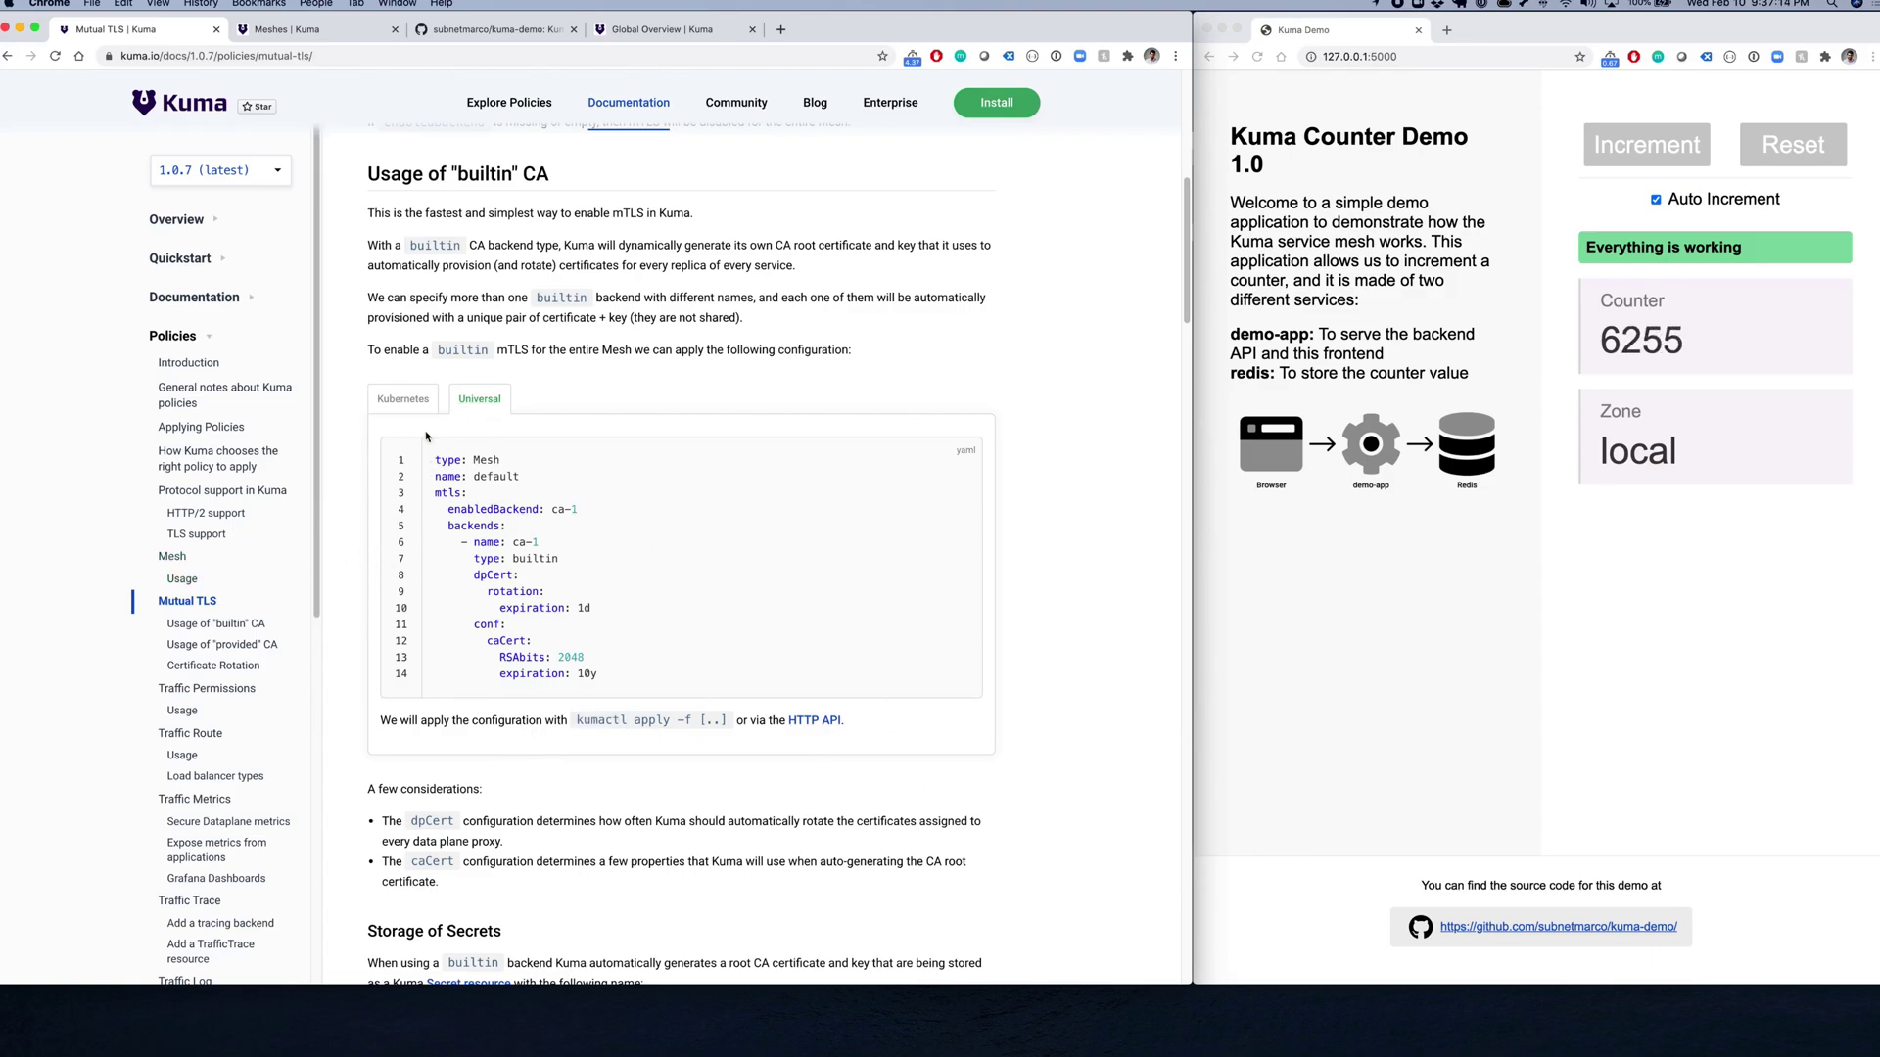
left_click(416, 401)
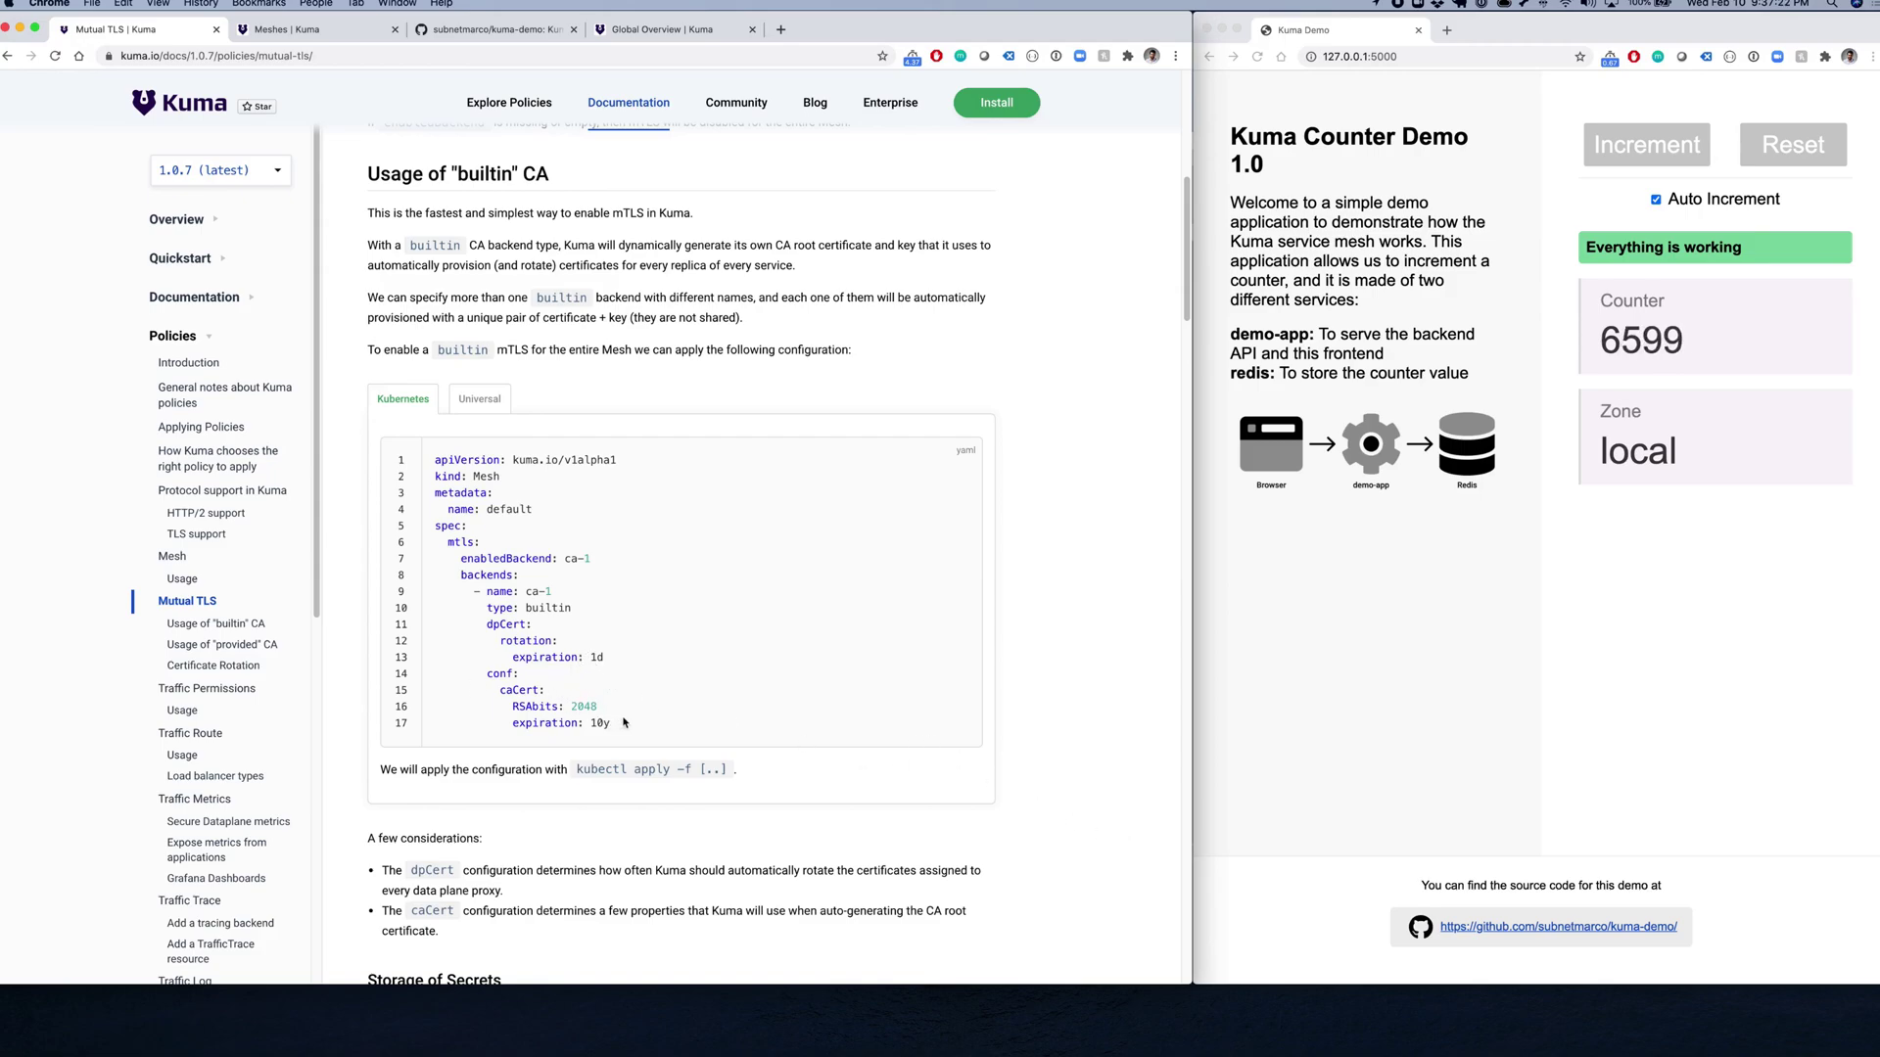
left_click_drag(434, 457, 620, 712)
key("super+c")
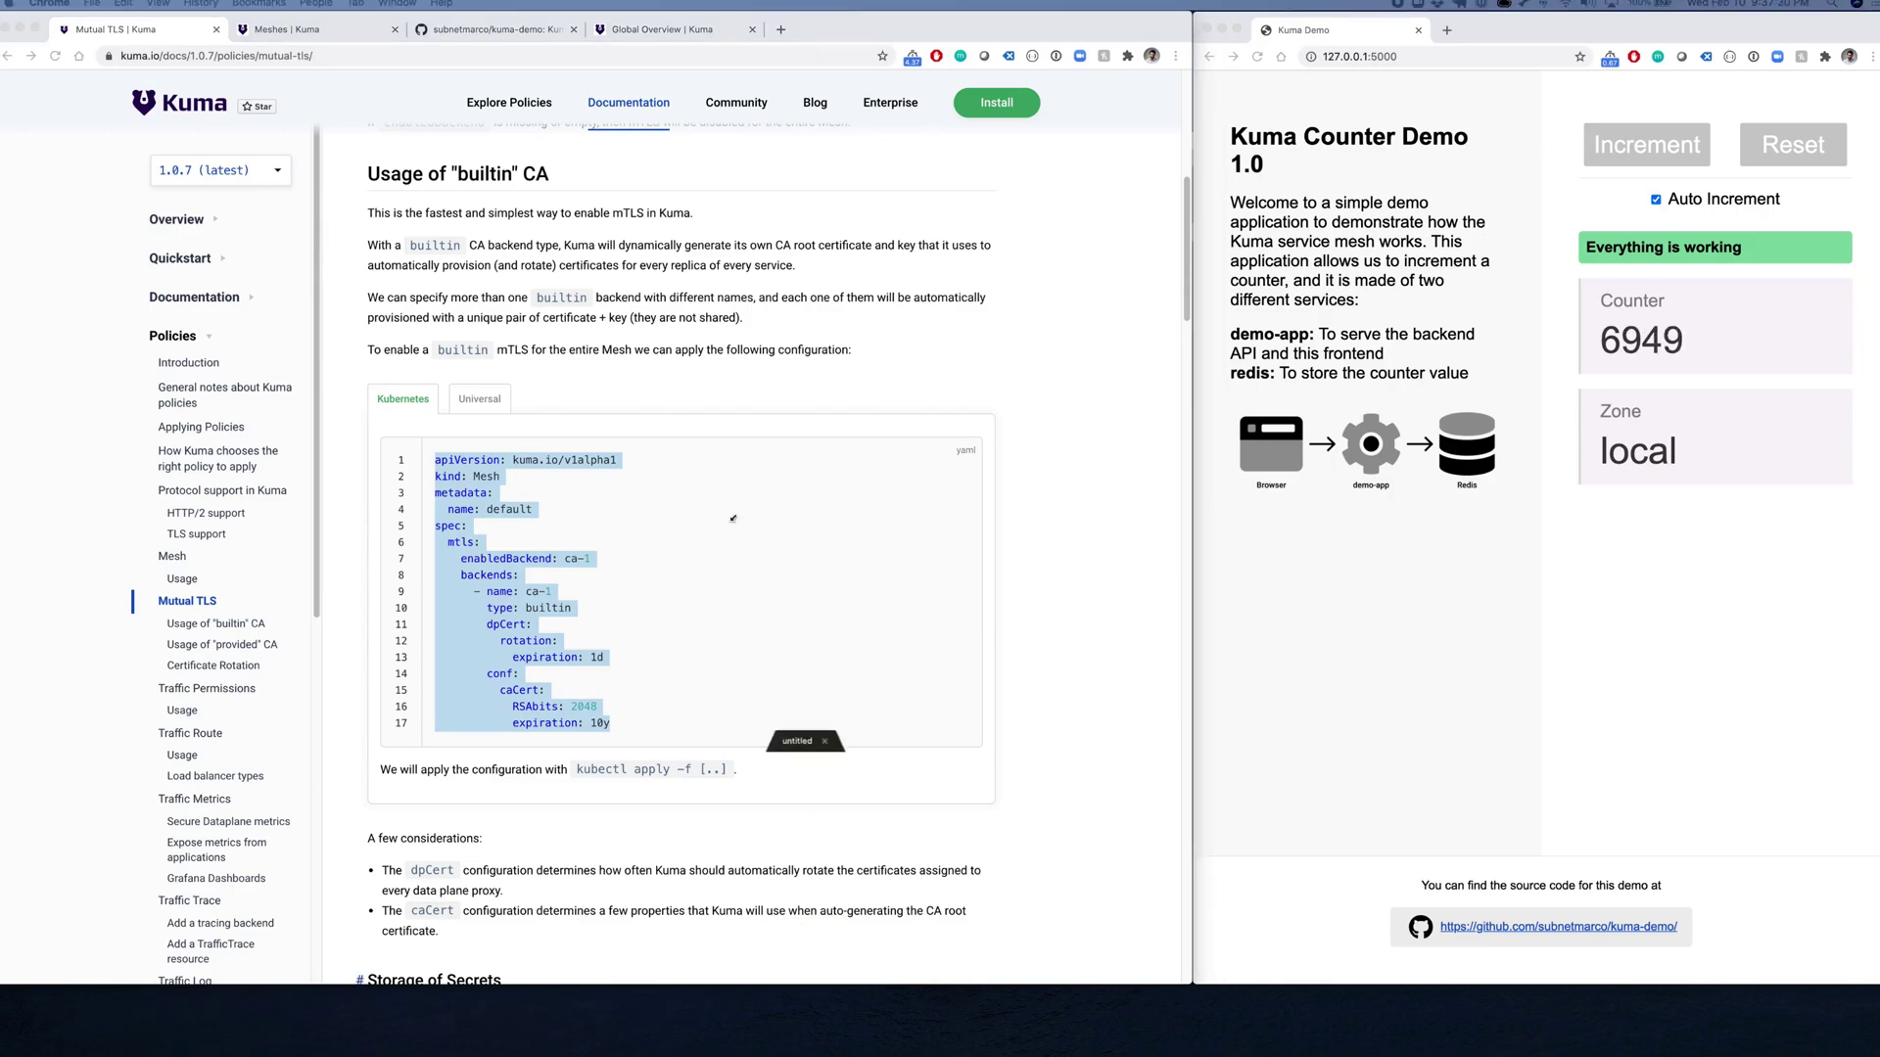
left_click_drag(914, 173, 914, 173)
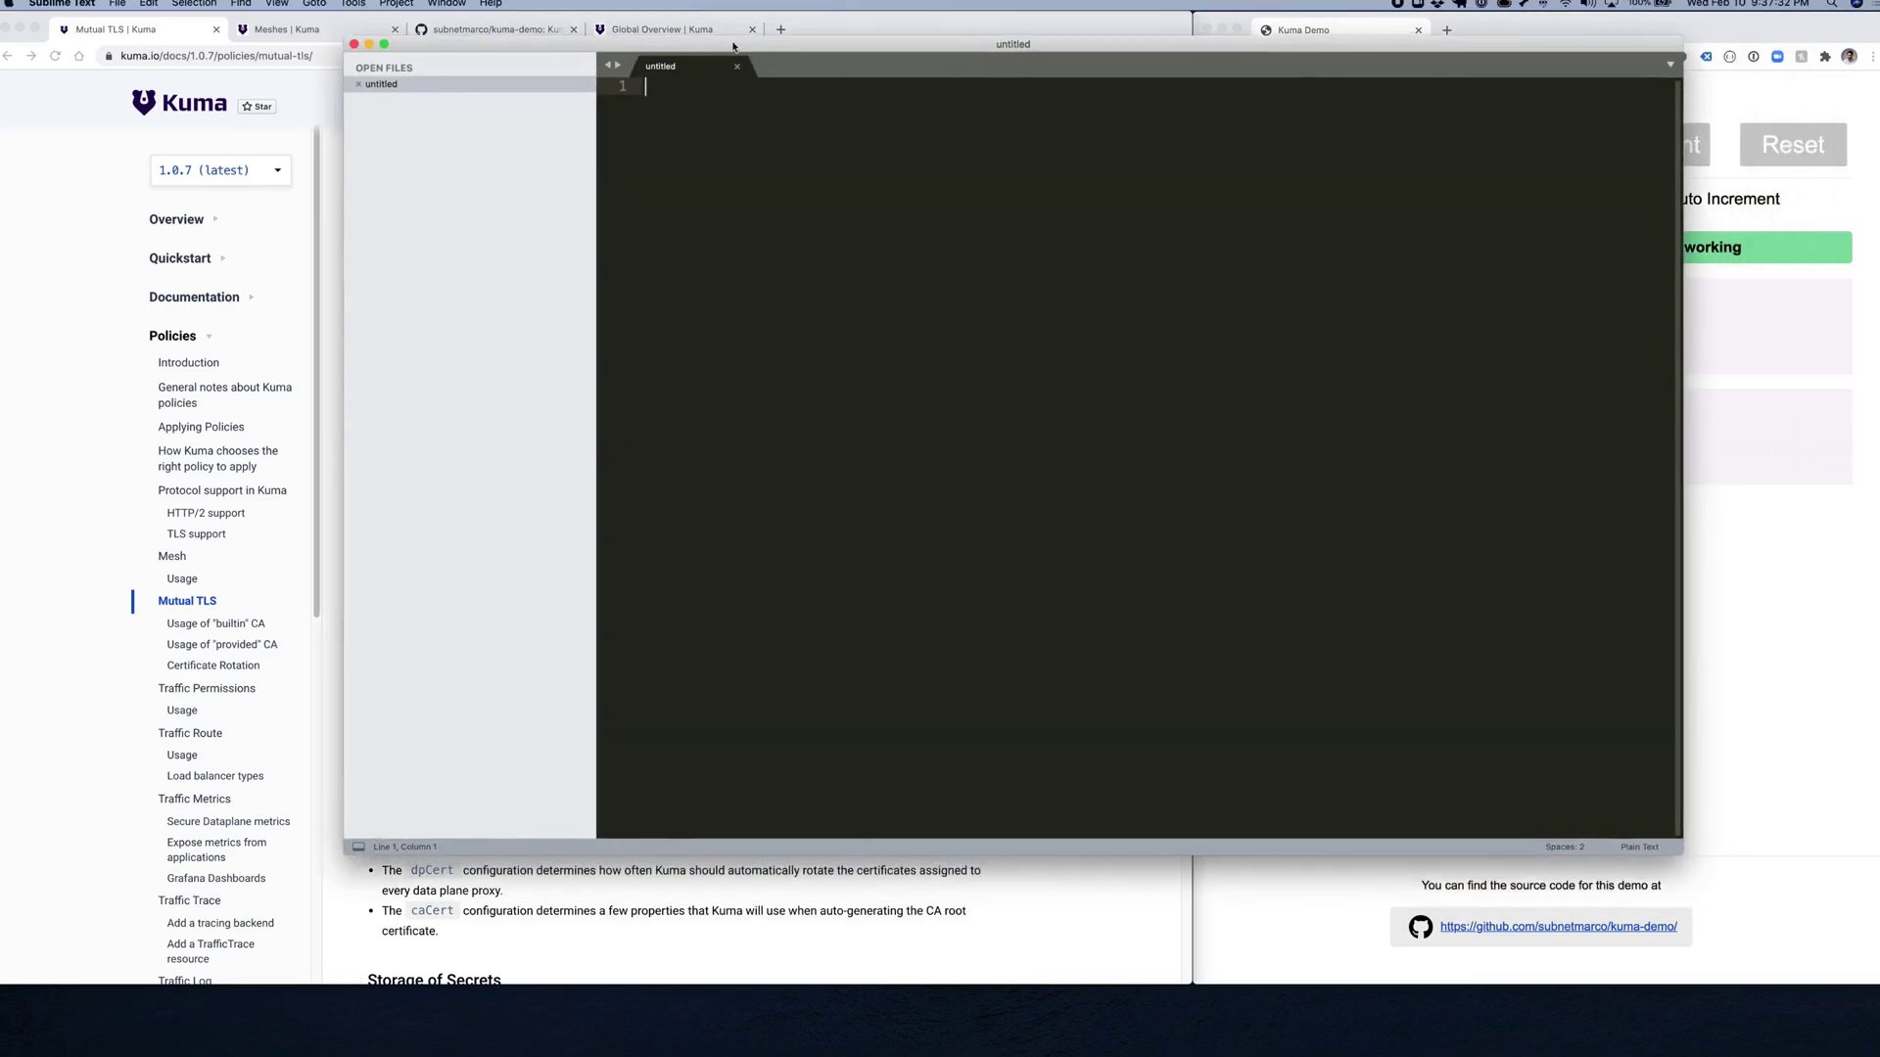
Set the file's syntax to YAML and paste the Mesh YAML after echo ".
left_click(1603, 847)
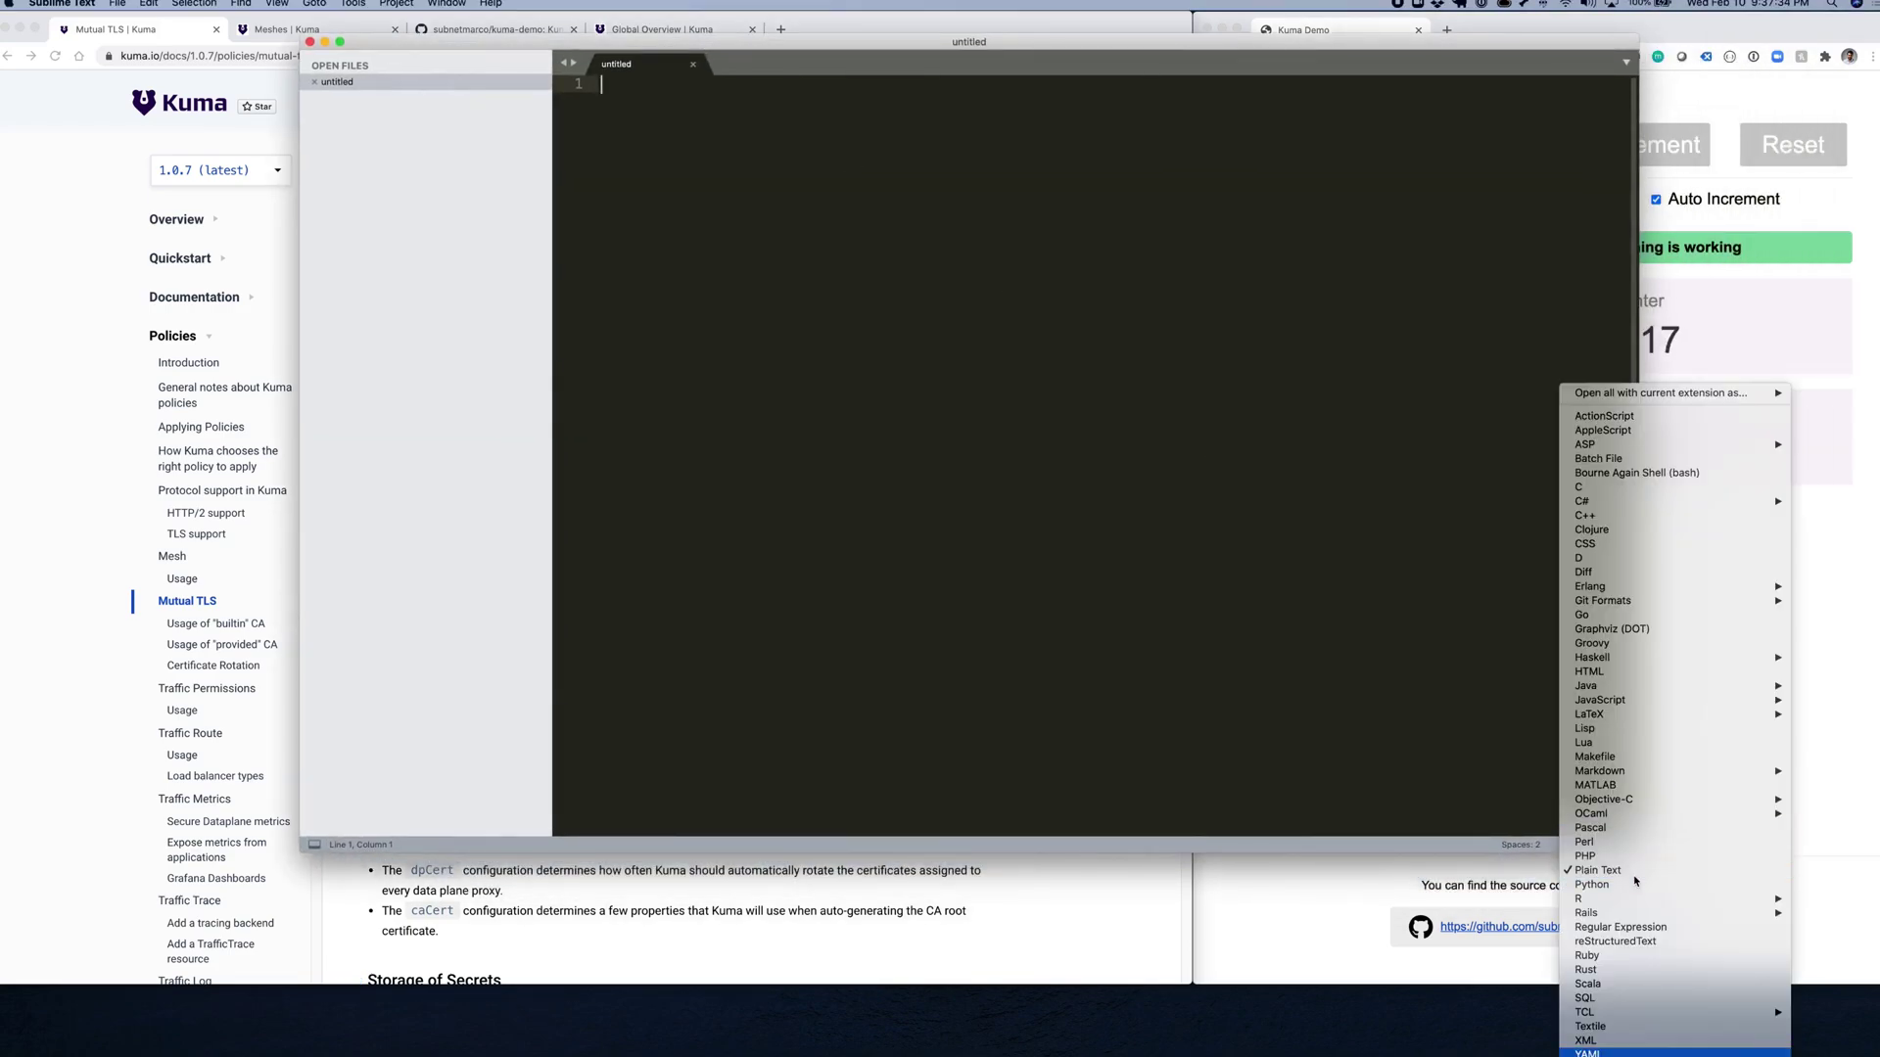
left_click(1582, 1036)
type("echo \"")
key("super+v")
Append '| kubectl apply -f -' to finish the command and copy all of it.
type("| kubectl applyt")
key("BackSpace")
key("BackSpace")
type("-f -")
key("BackSpace")
key("BackSpace")
key("BackSpace")
key("BackSpace")
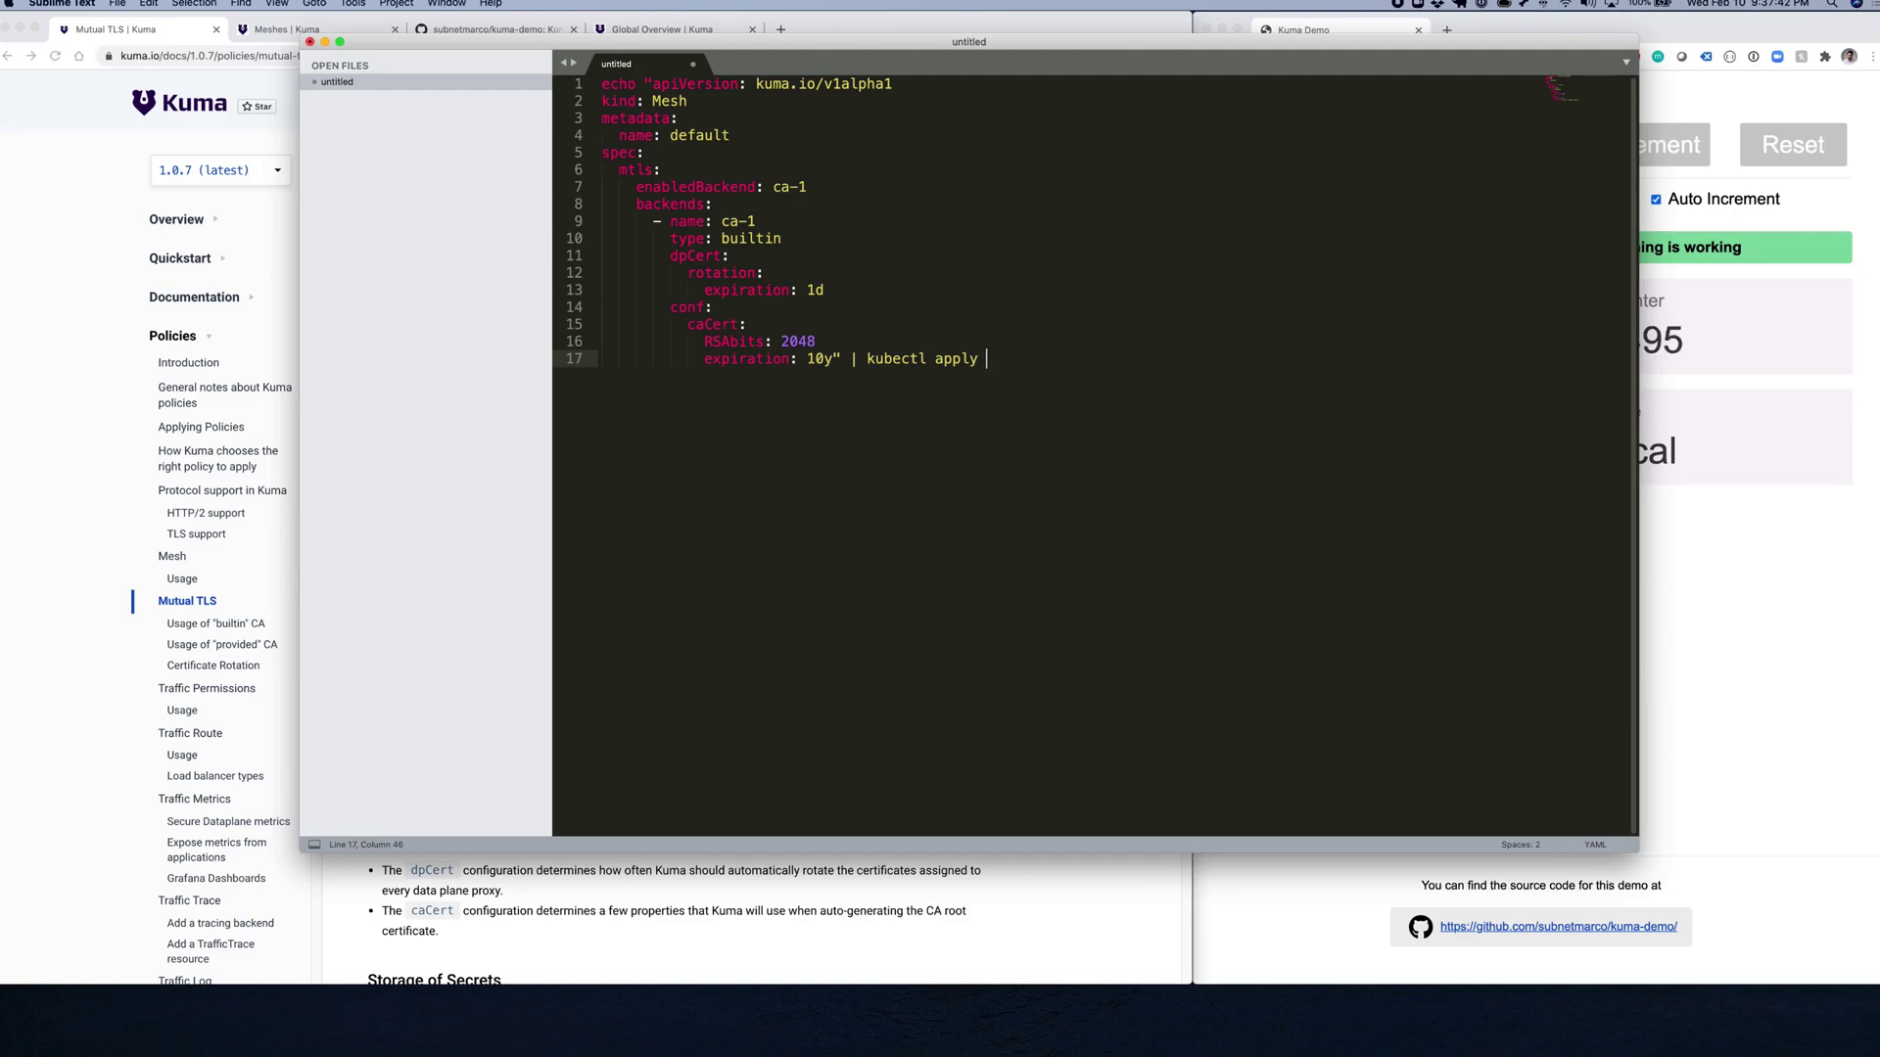
type("-f -")
key("super+a")
key("super+c")
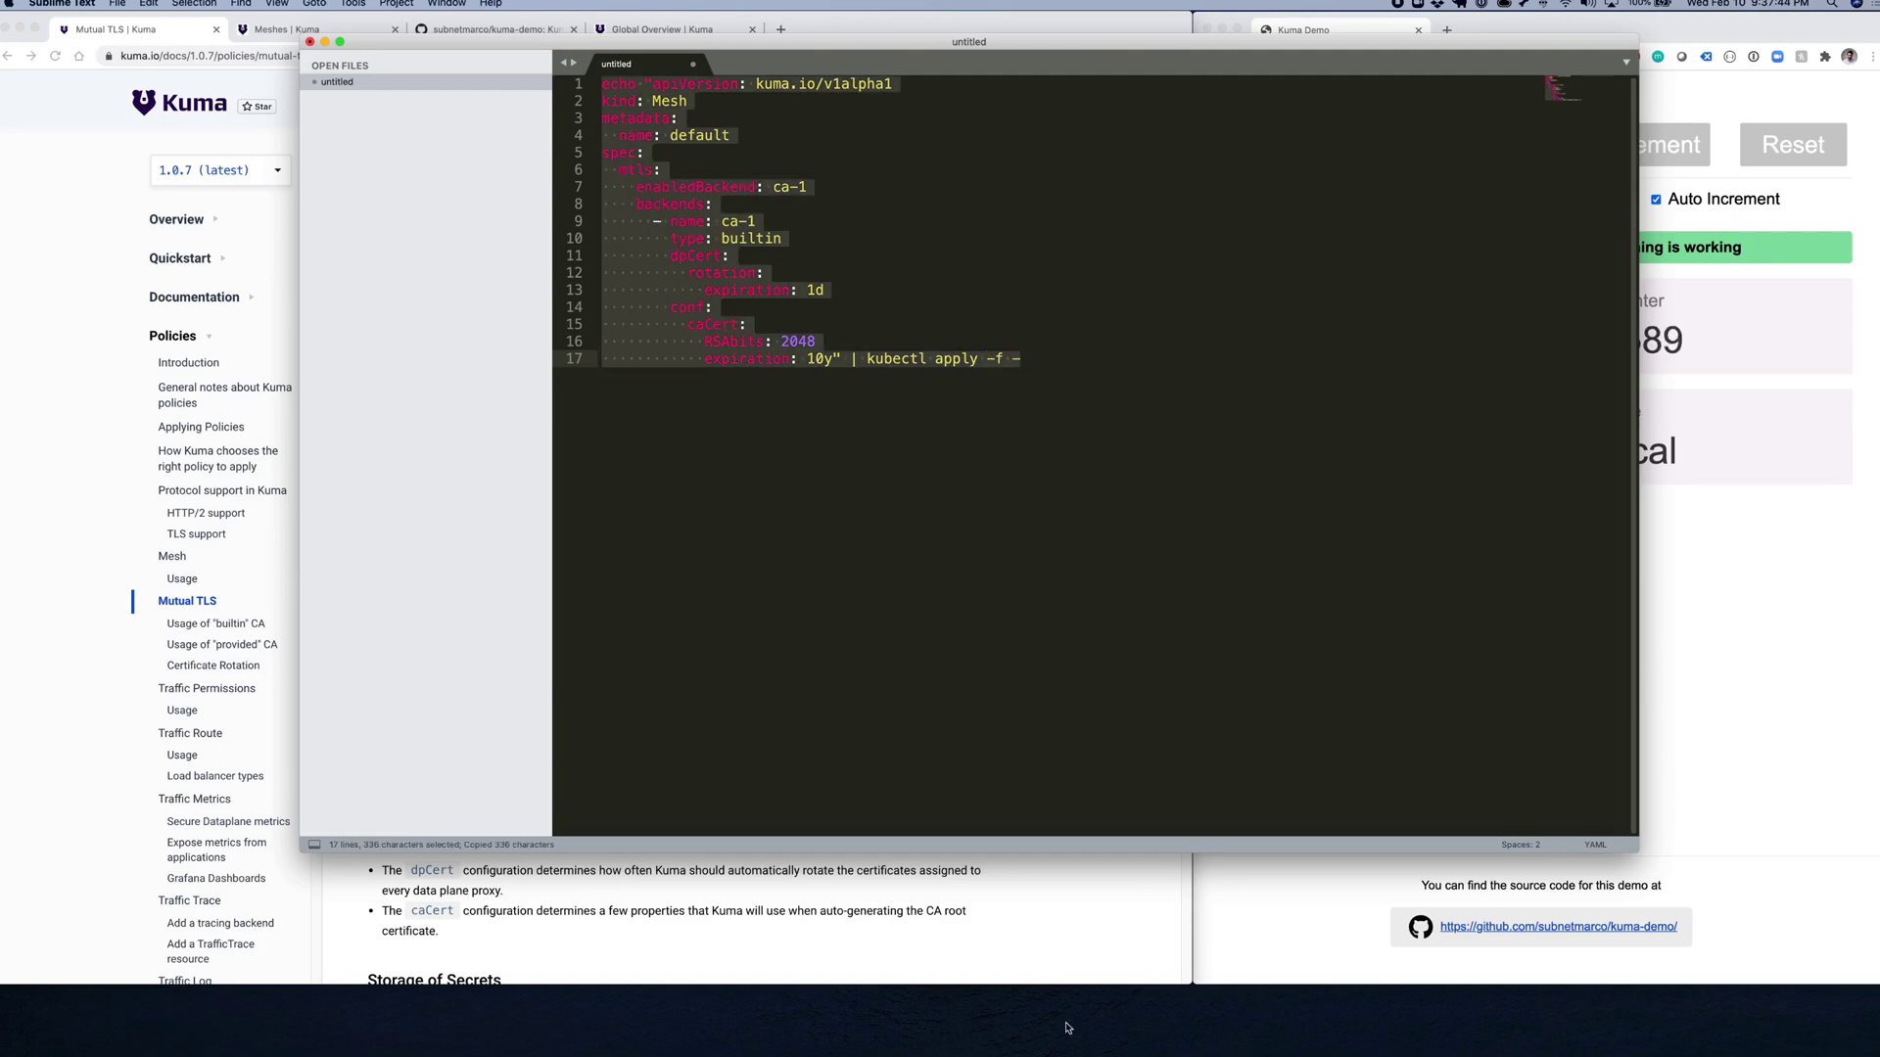
key("super+Tab")
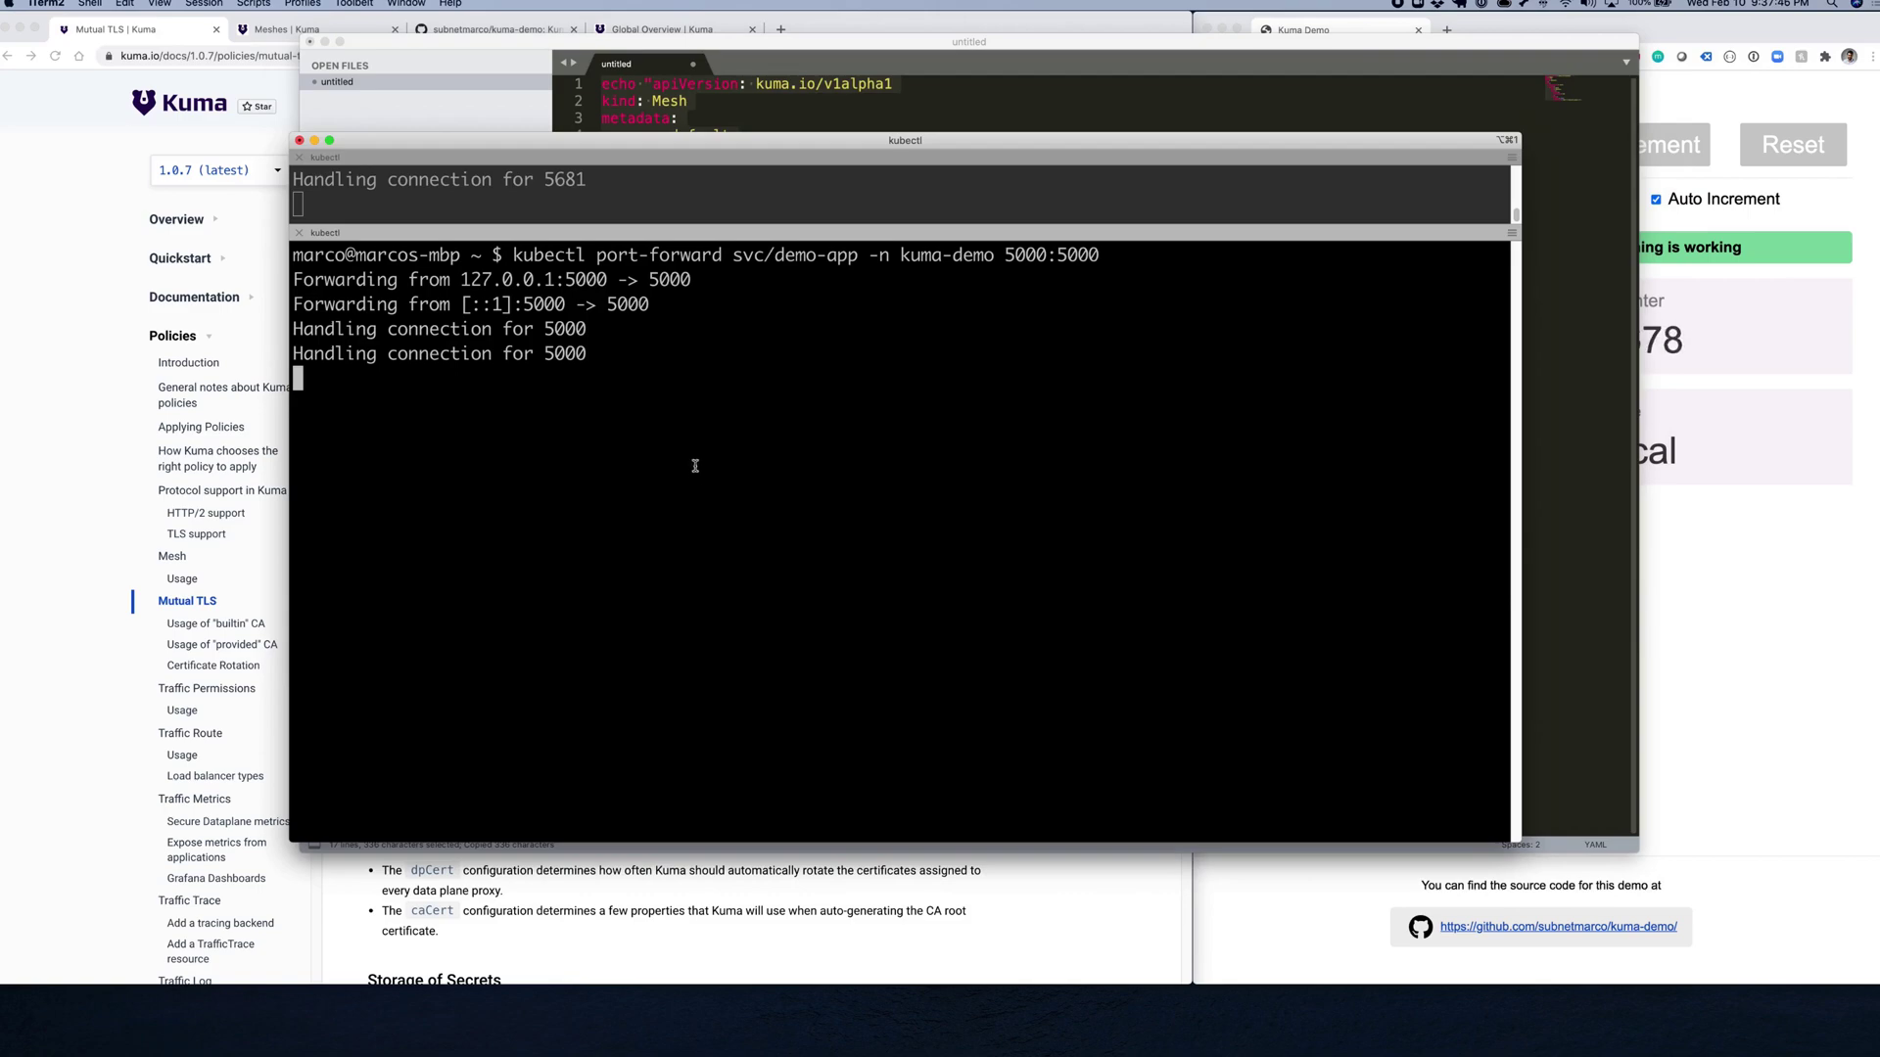
Run the pasted echo-to-kubectl apply command in a new split pane, configuring mesh default.
key("super+shift+d")
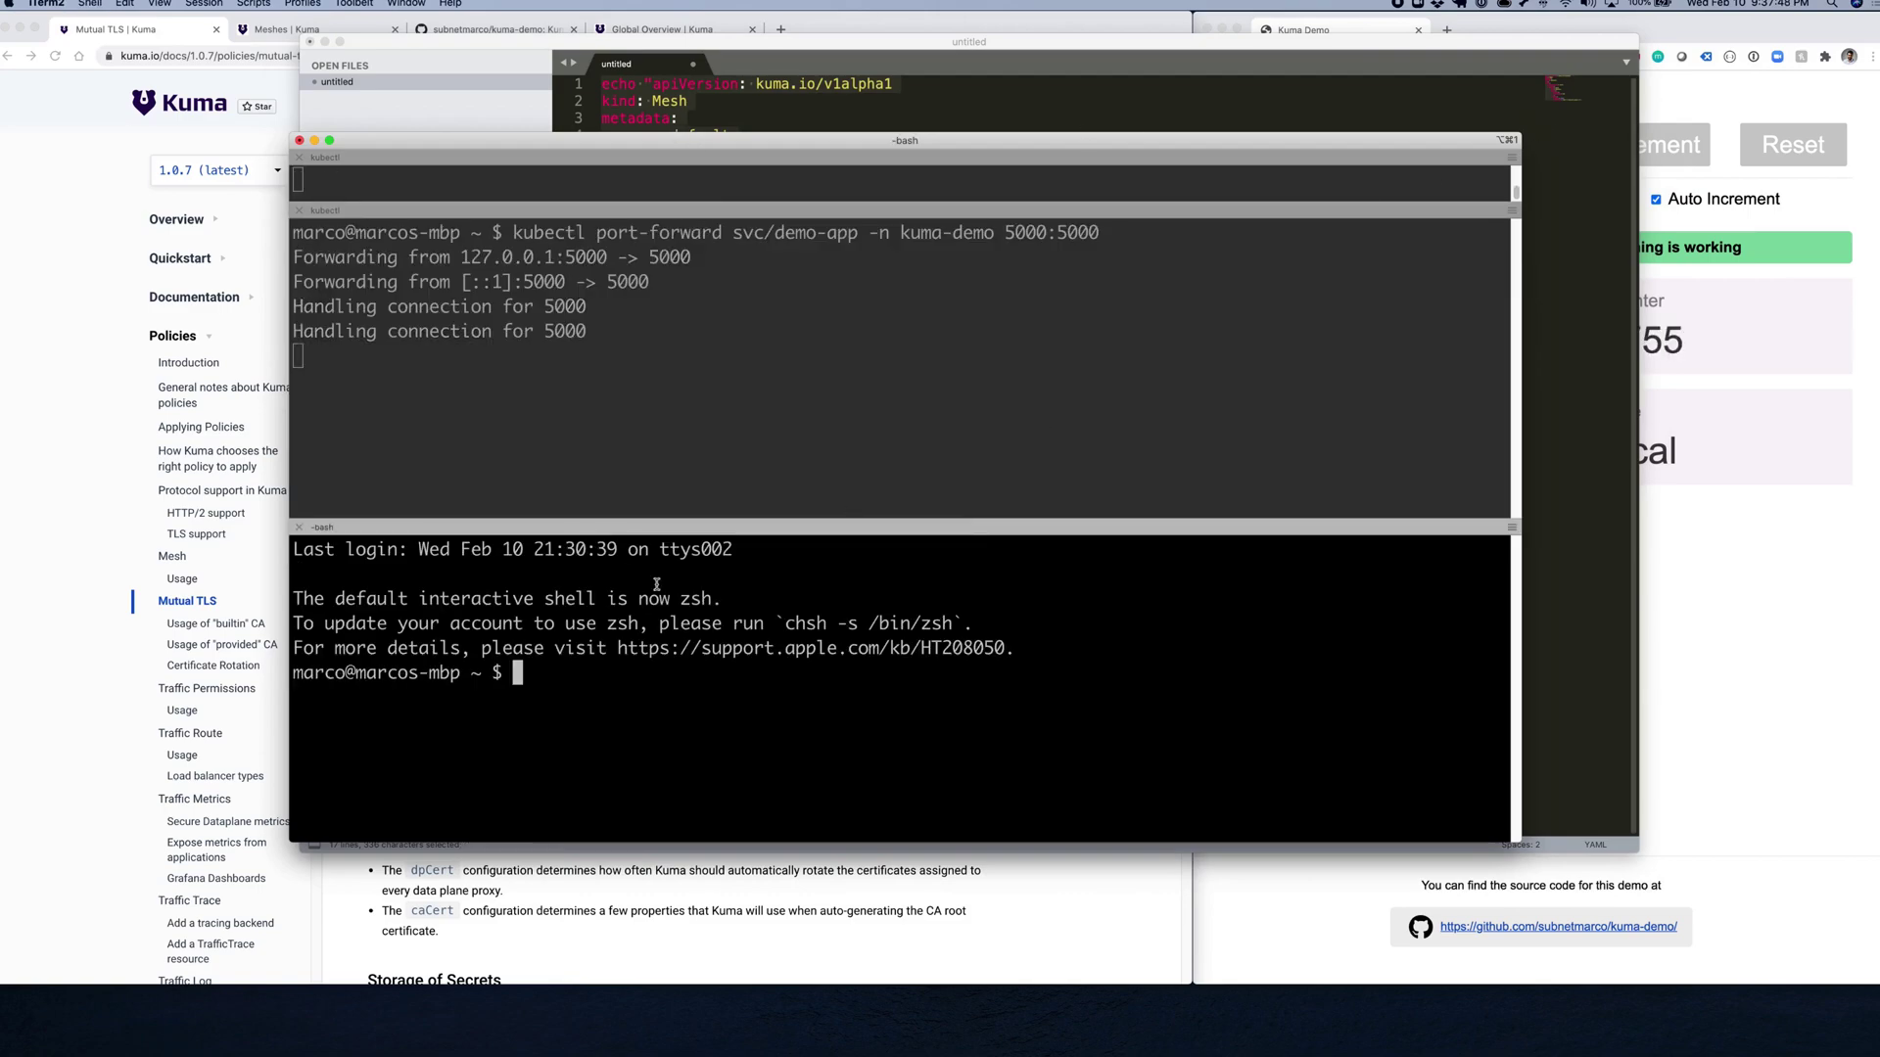
key("super+v")
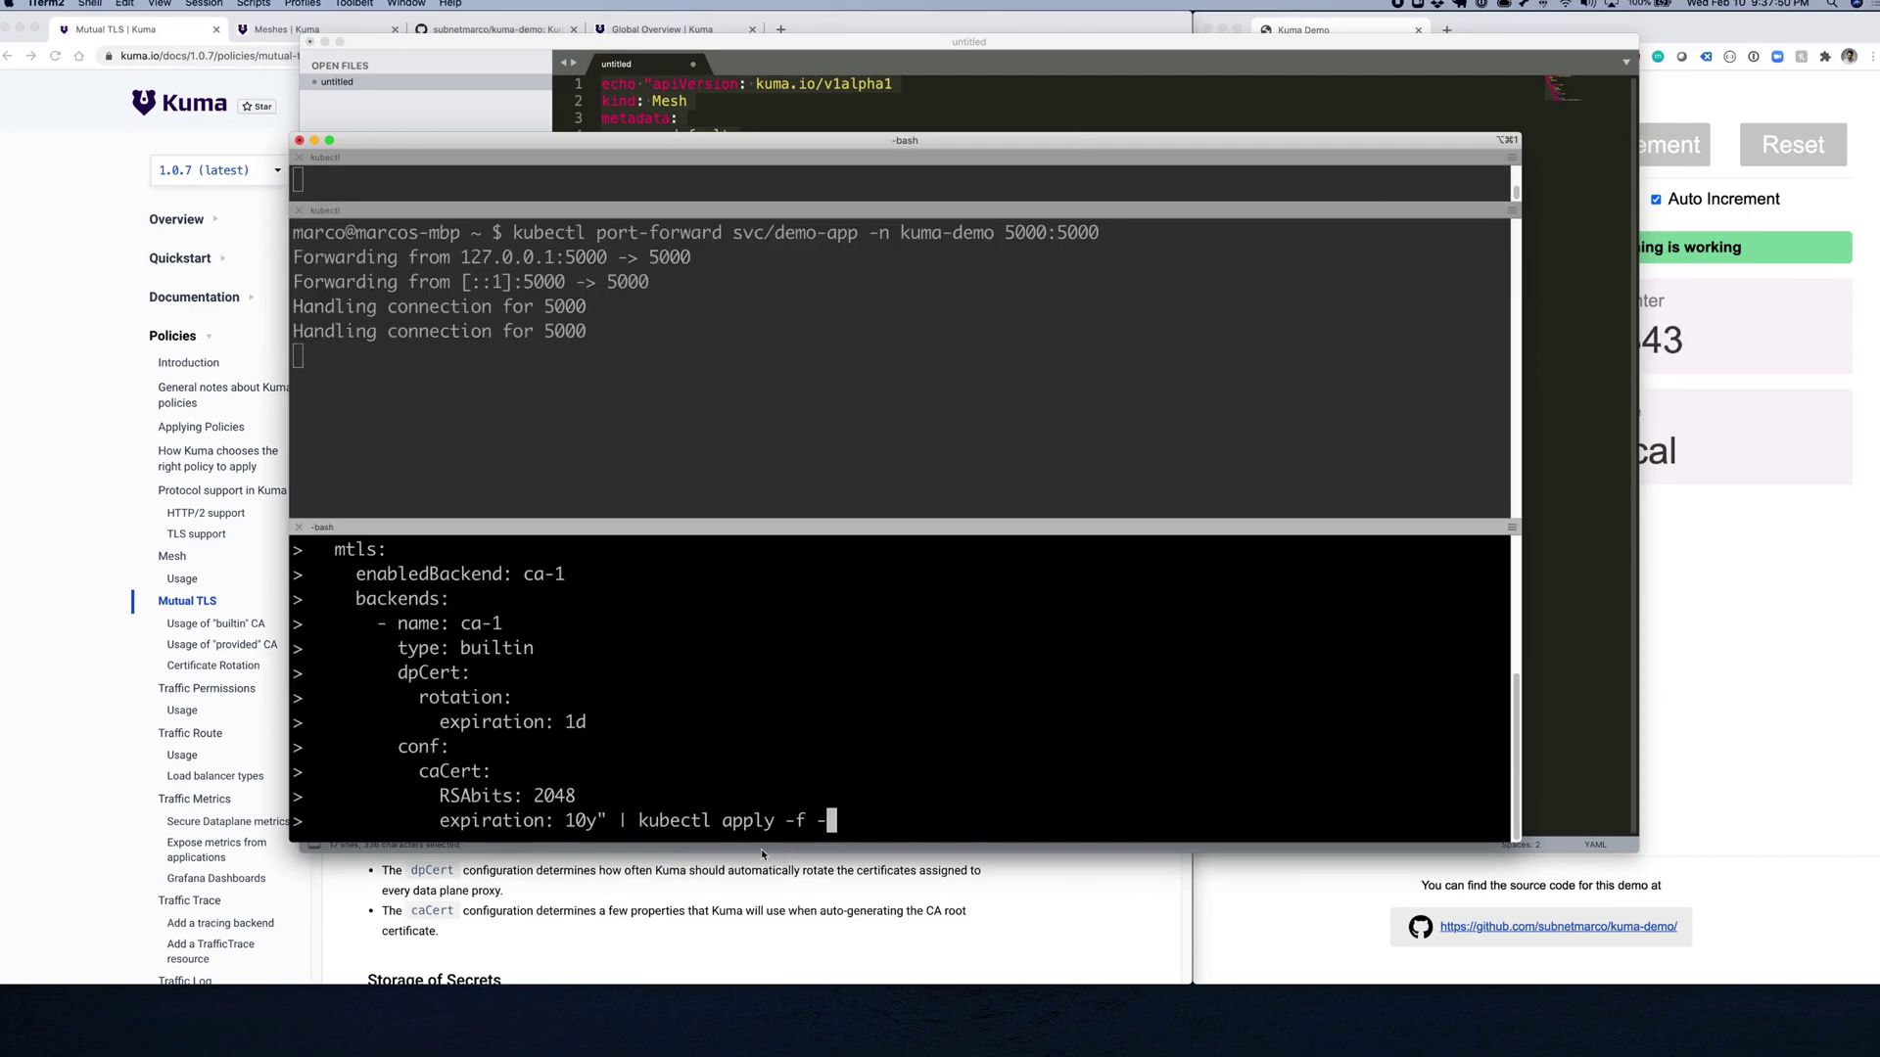
key("Return")
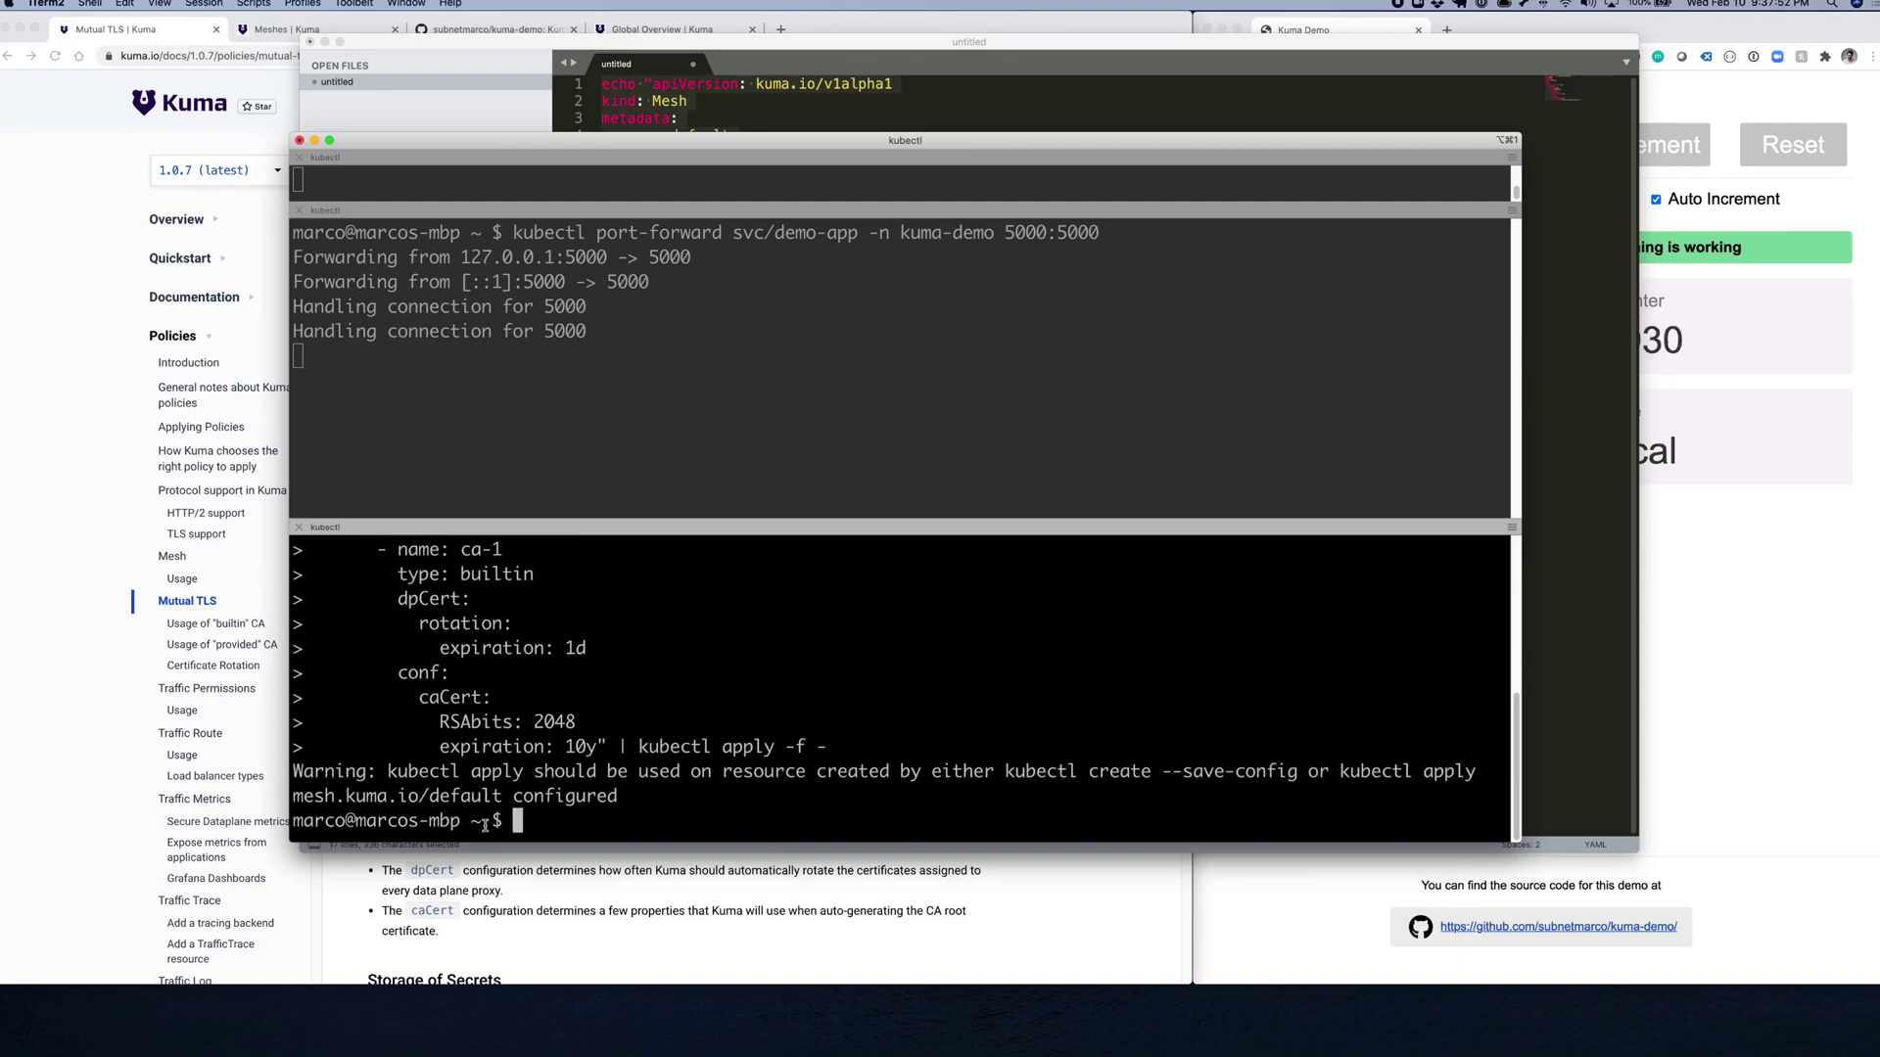
Refresh the Meshes list and confirm the default mesh shows builtin / ca-1 mTLS.
left_click(274, 59)
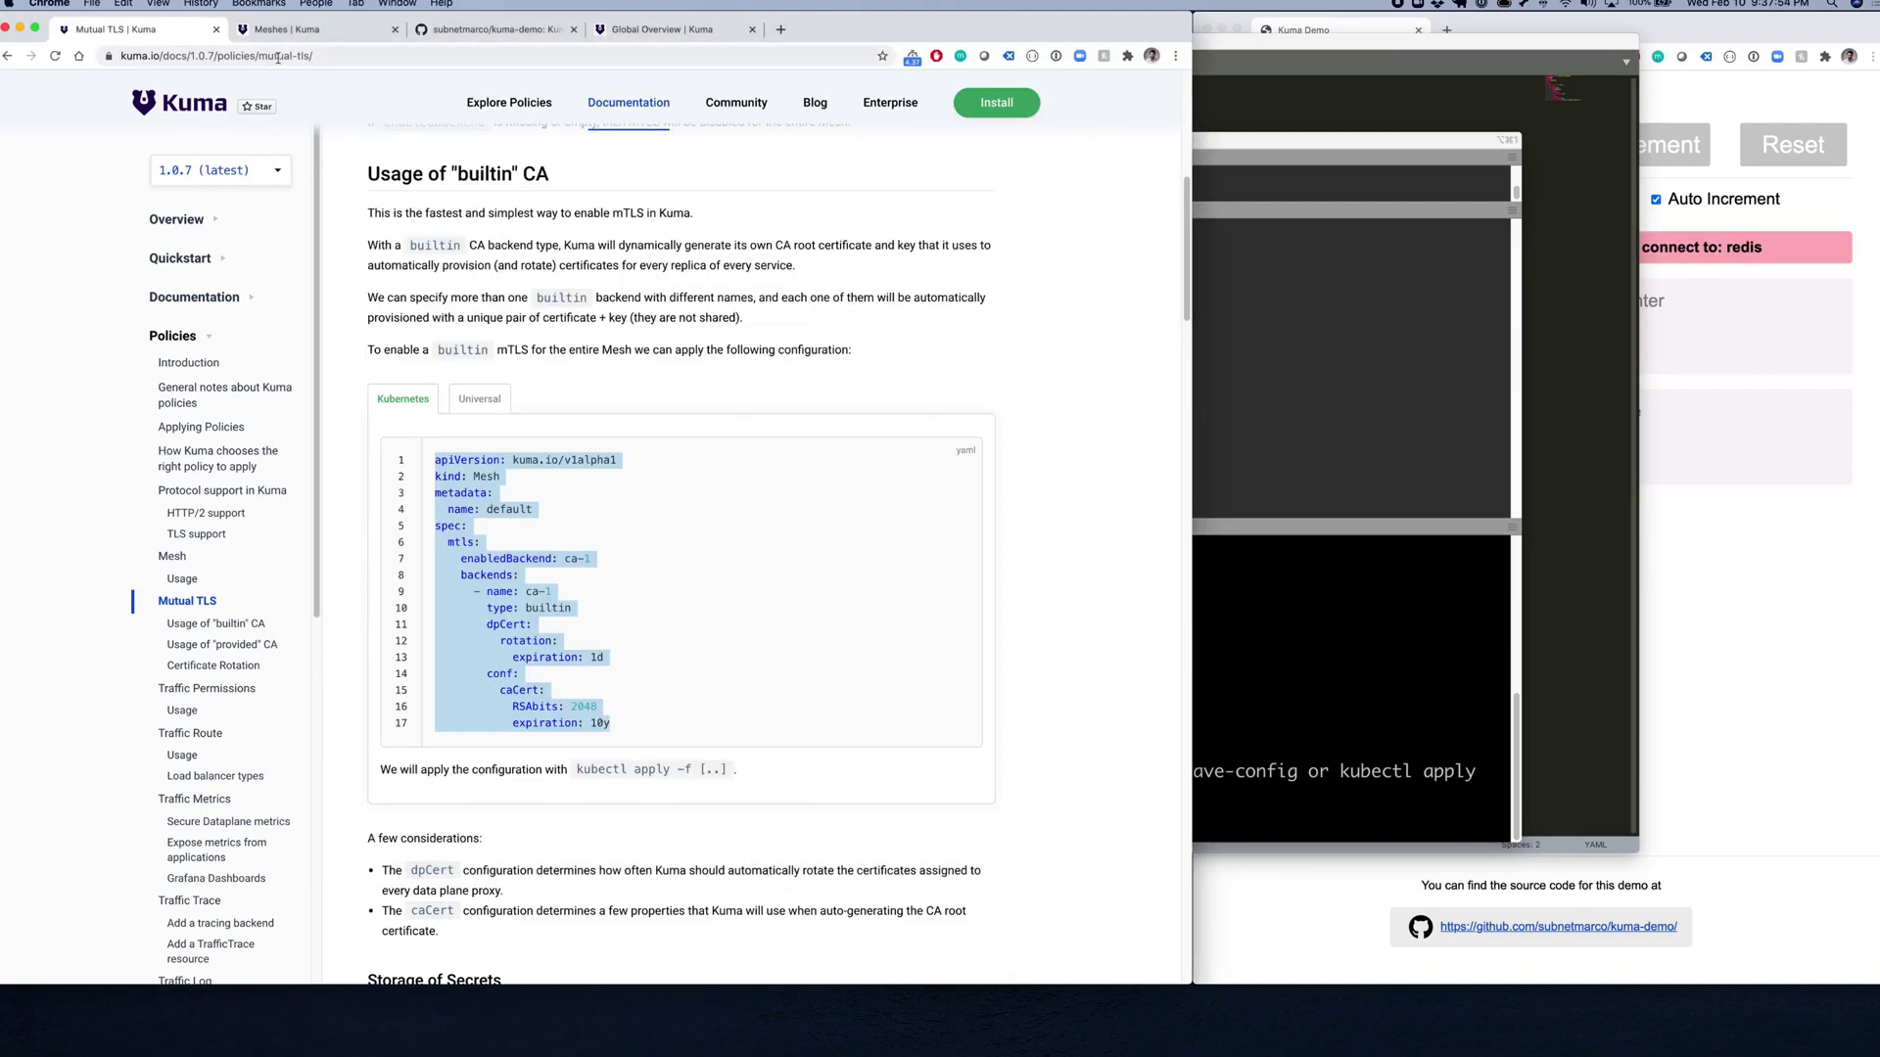
left_click(284, 30)
left_click(1102, 237)
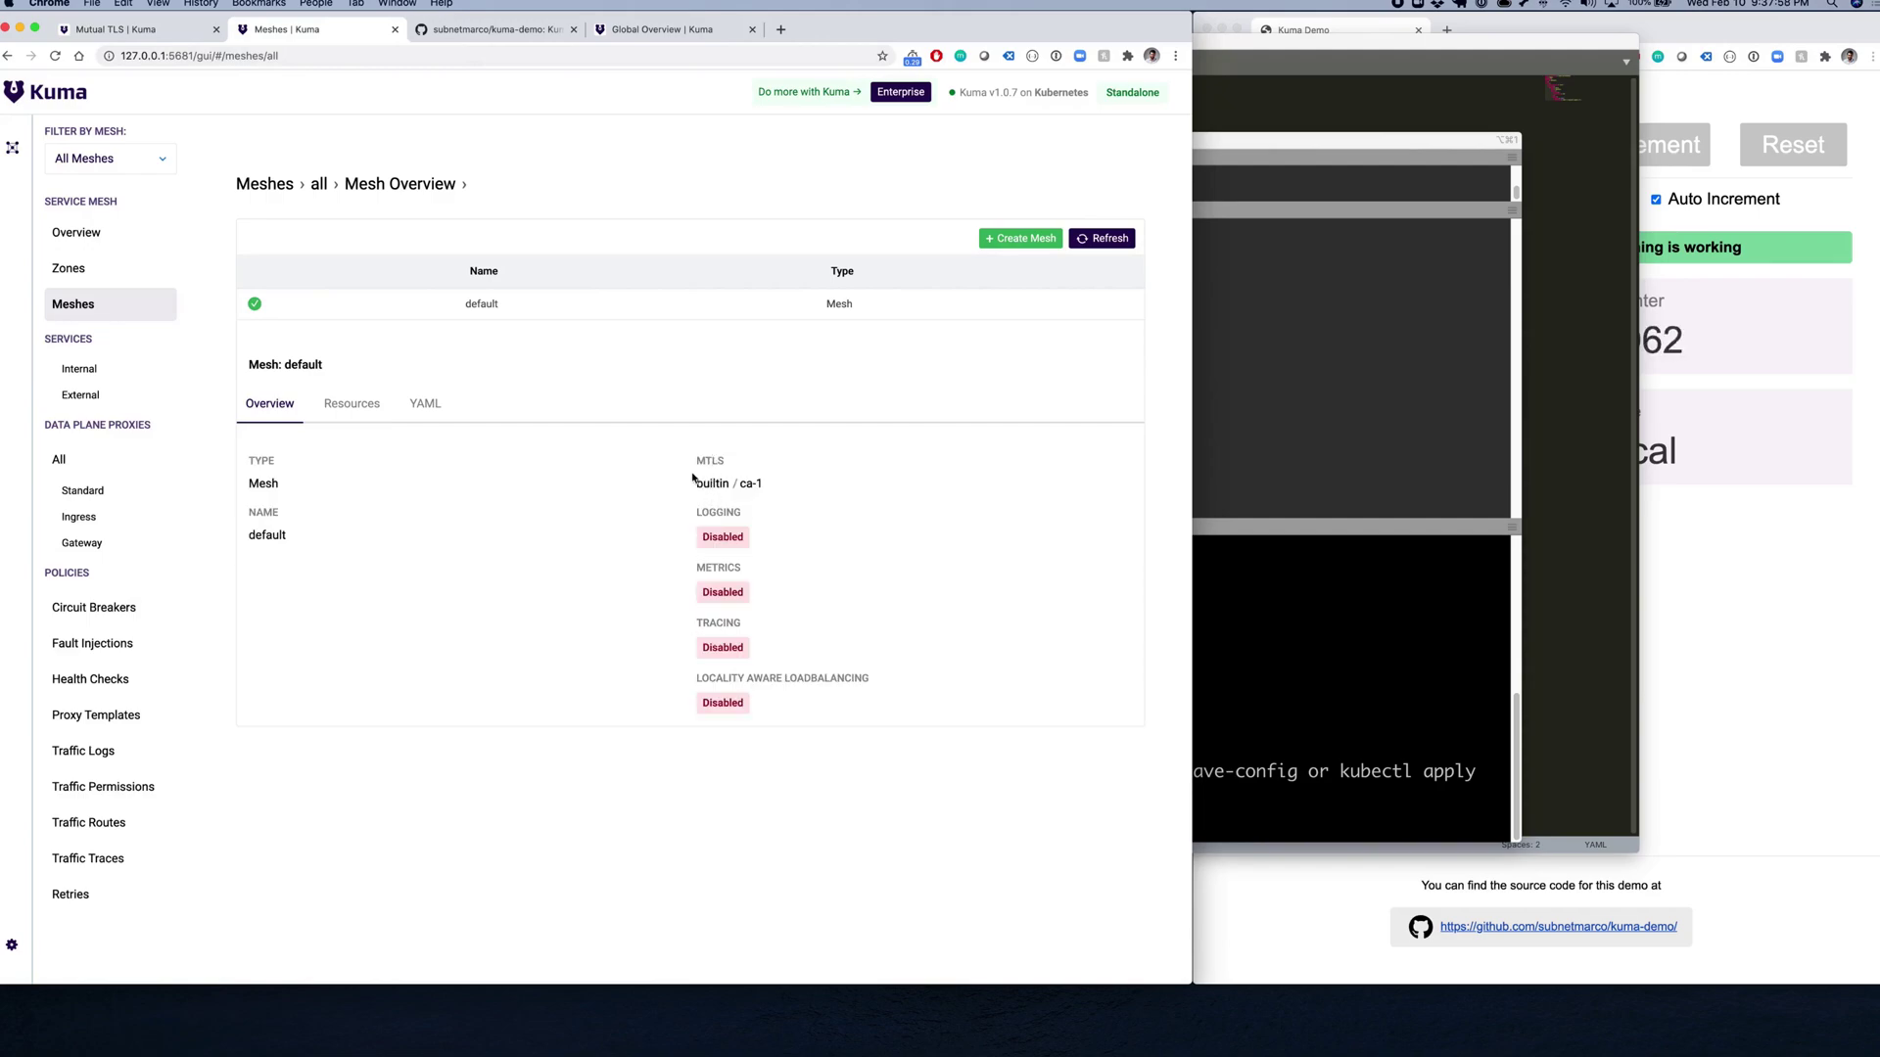
left_click_drag(695, 482, 763, 497)
Open the Traffic Permissions page listing allow-all-default, rearranging the demo and GUI windows.
left_click(111, 799)
left_click_drag(1585, 47, 1306, 95)
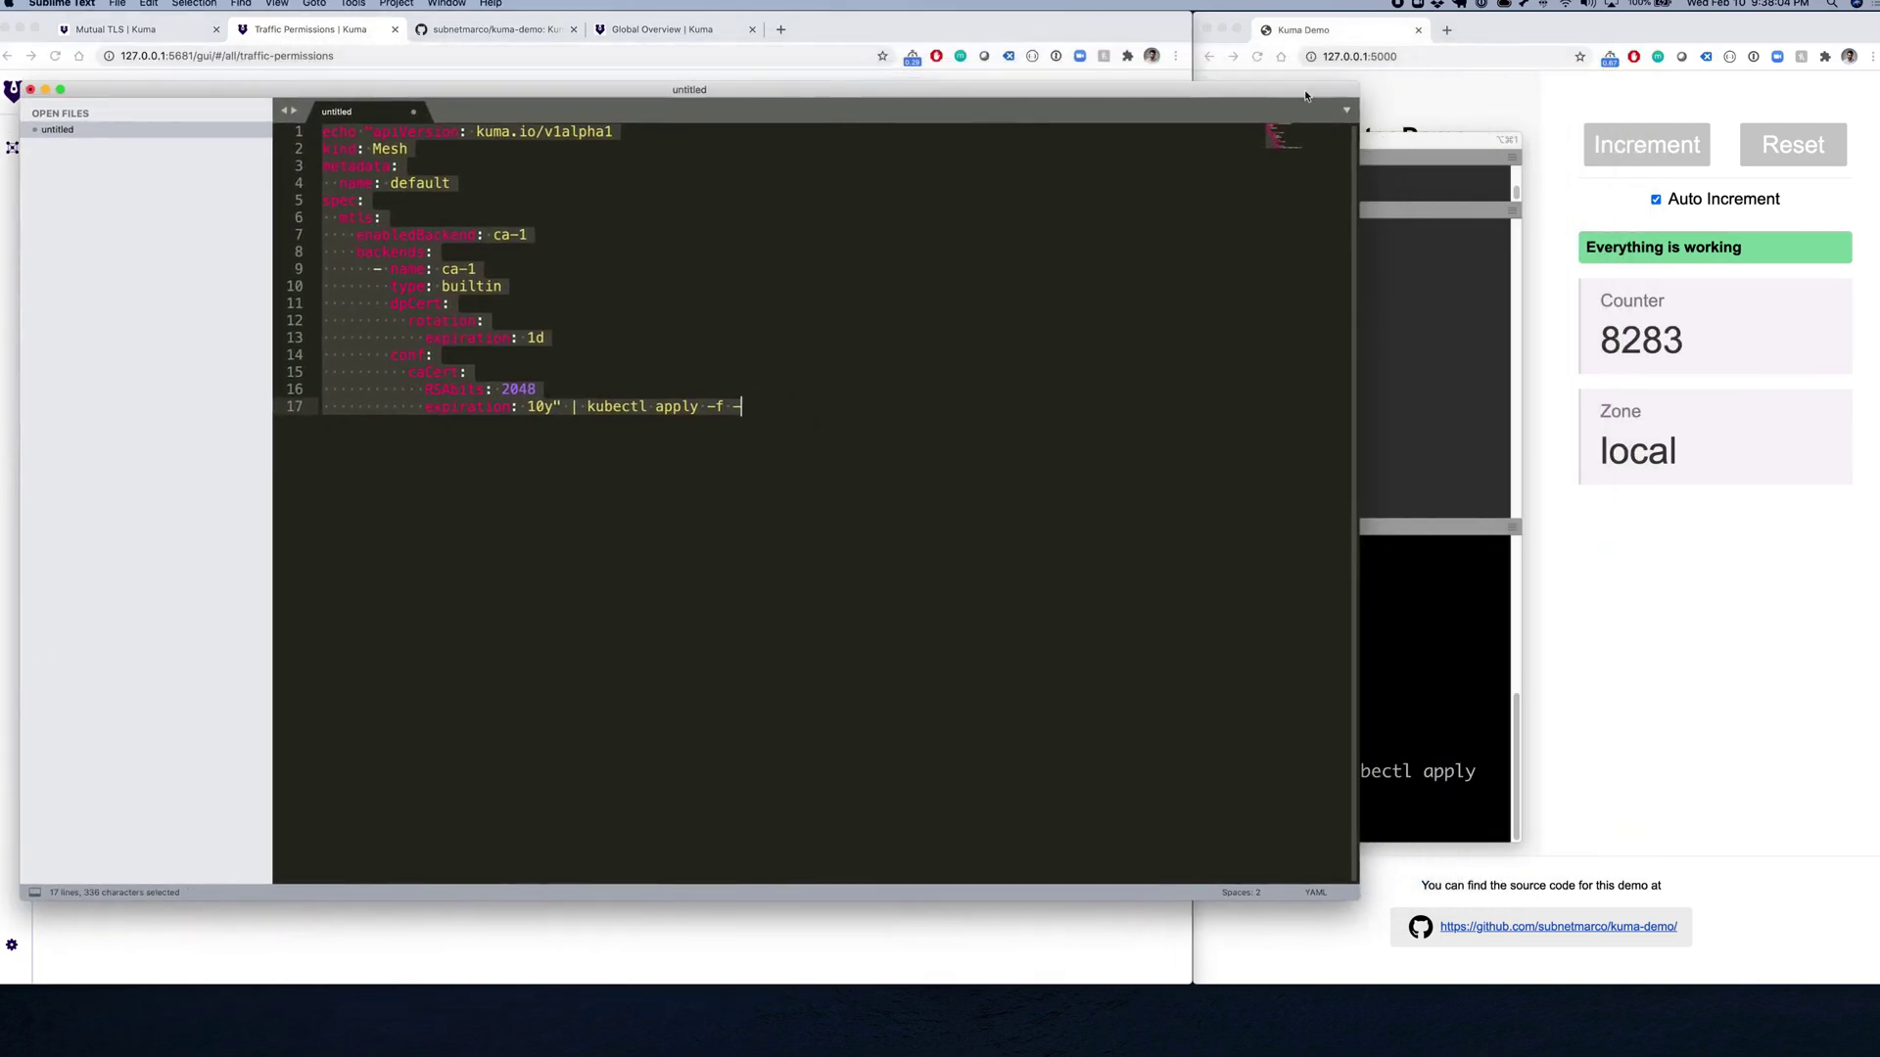
left_click(1612, 503)
left_click(955, 35)
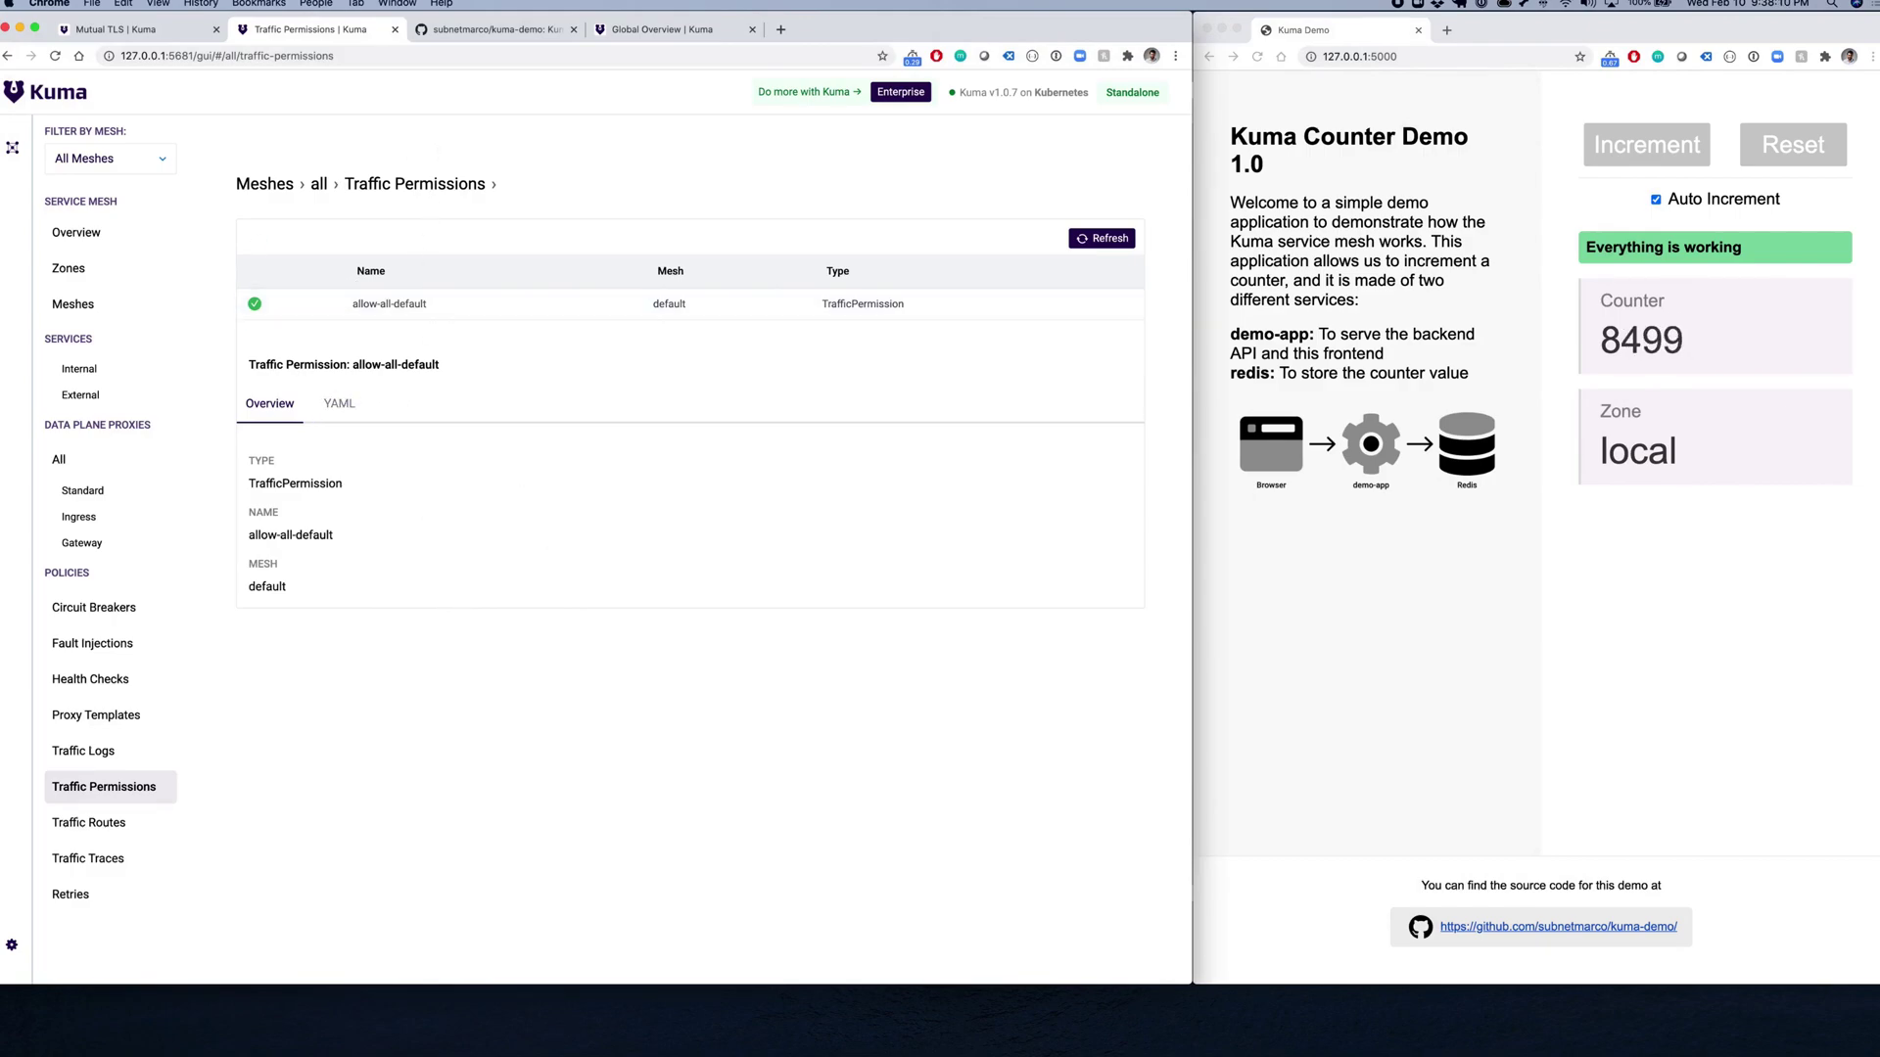
Clear the bash pane and narrow the terminal window to reveal the Counter Demo.
key("super+Tab")
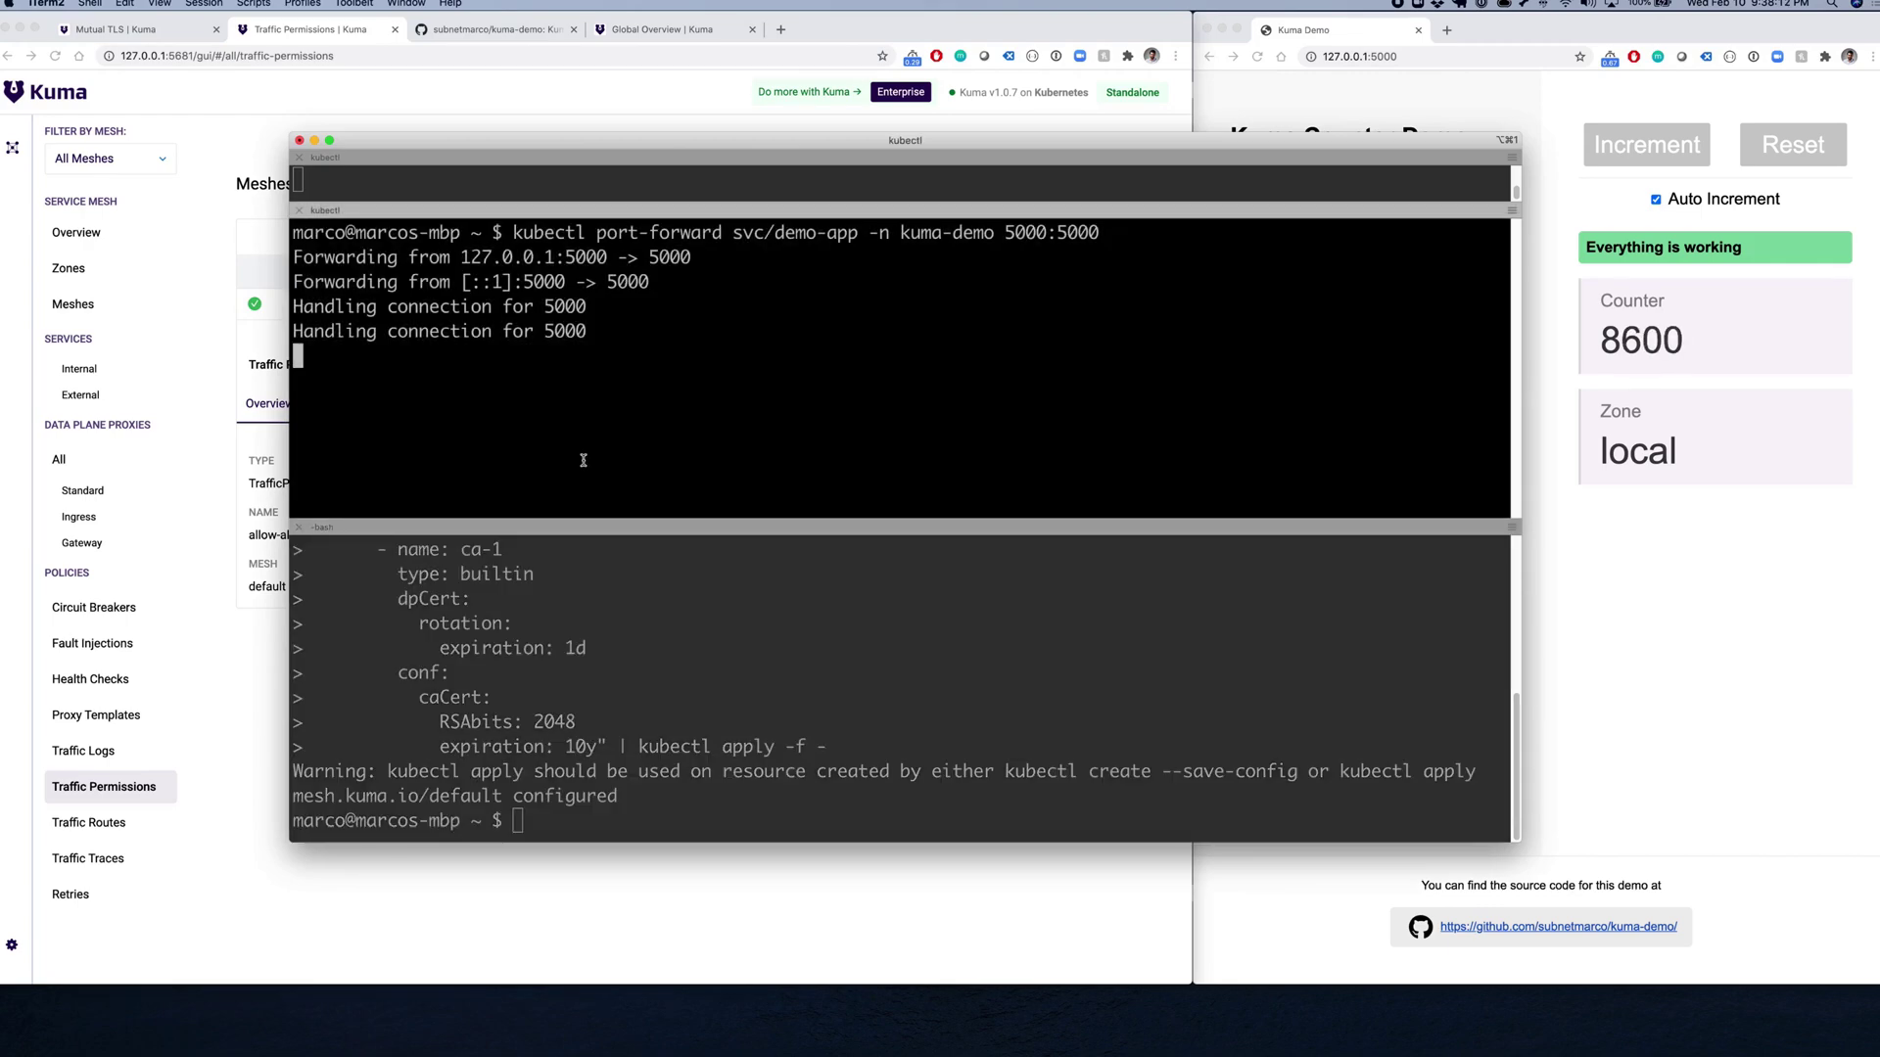
left_click(582, 460)
key("super+bracketright")
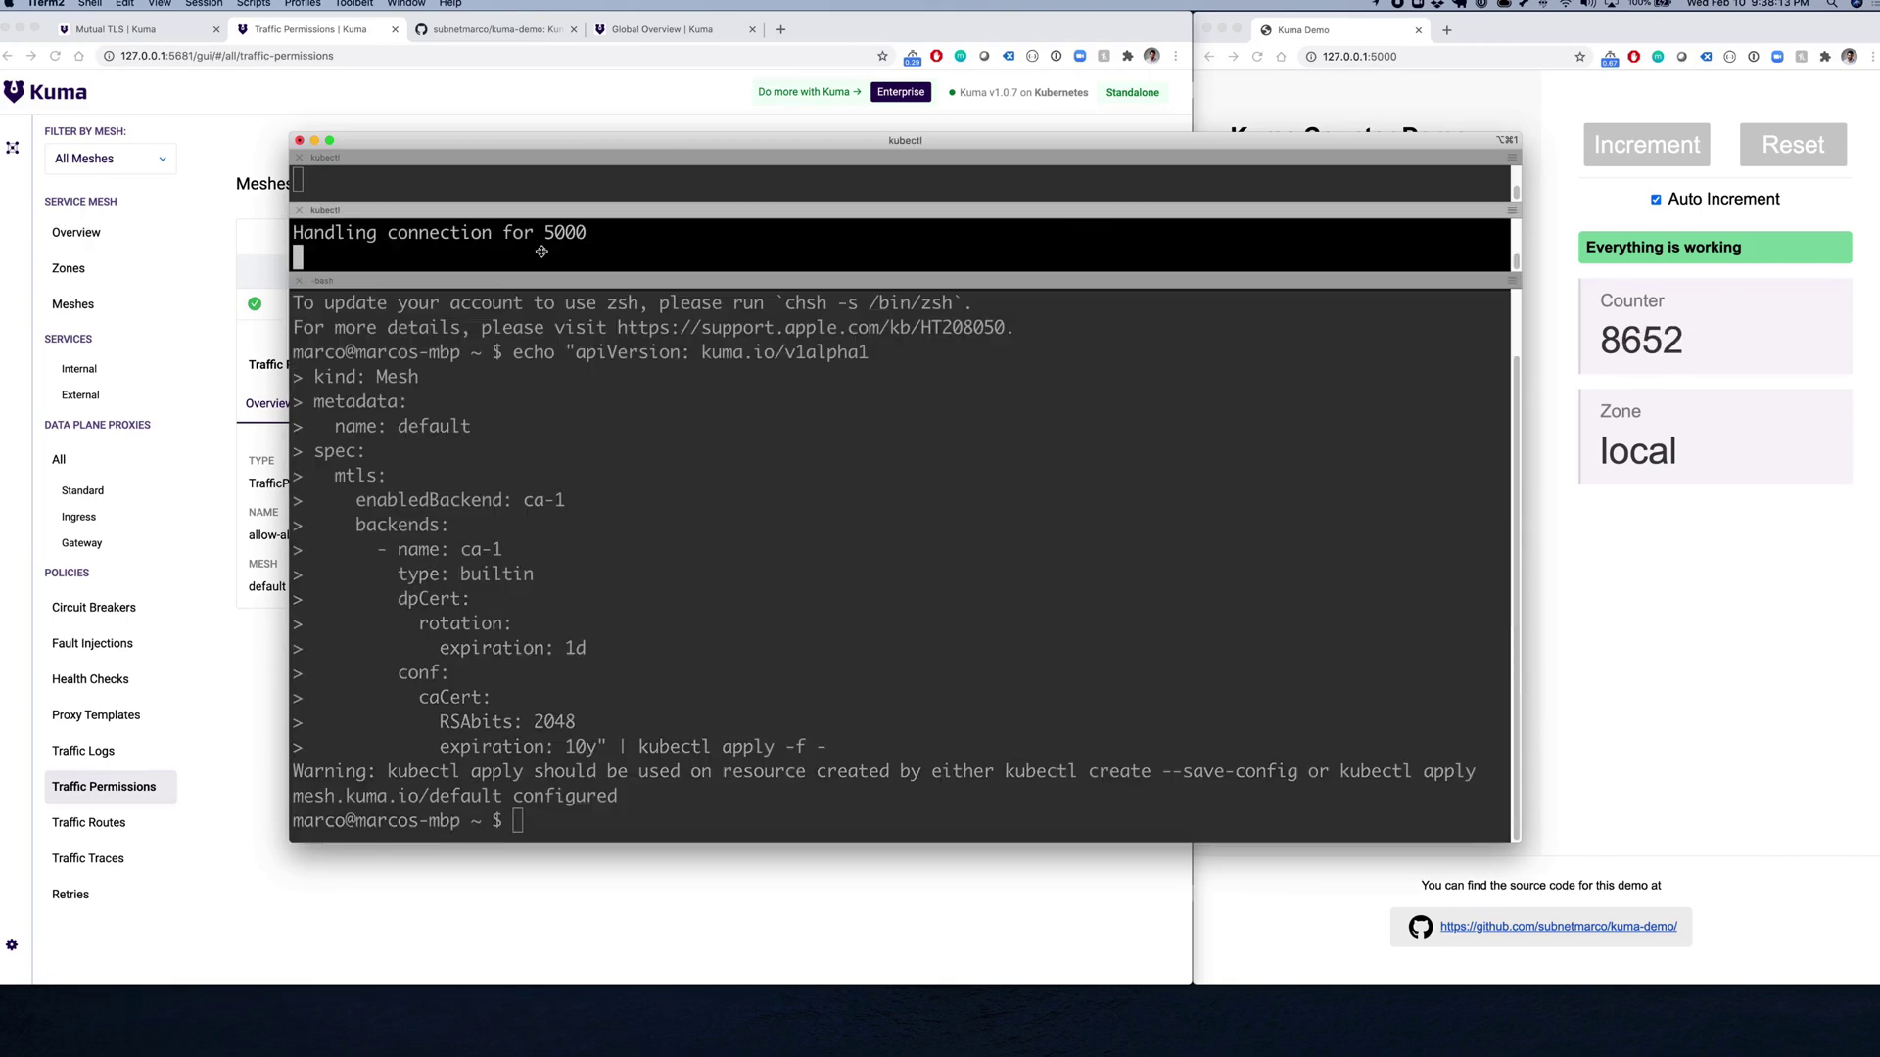
key("super+k")
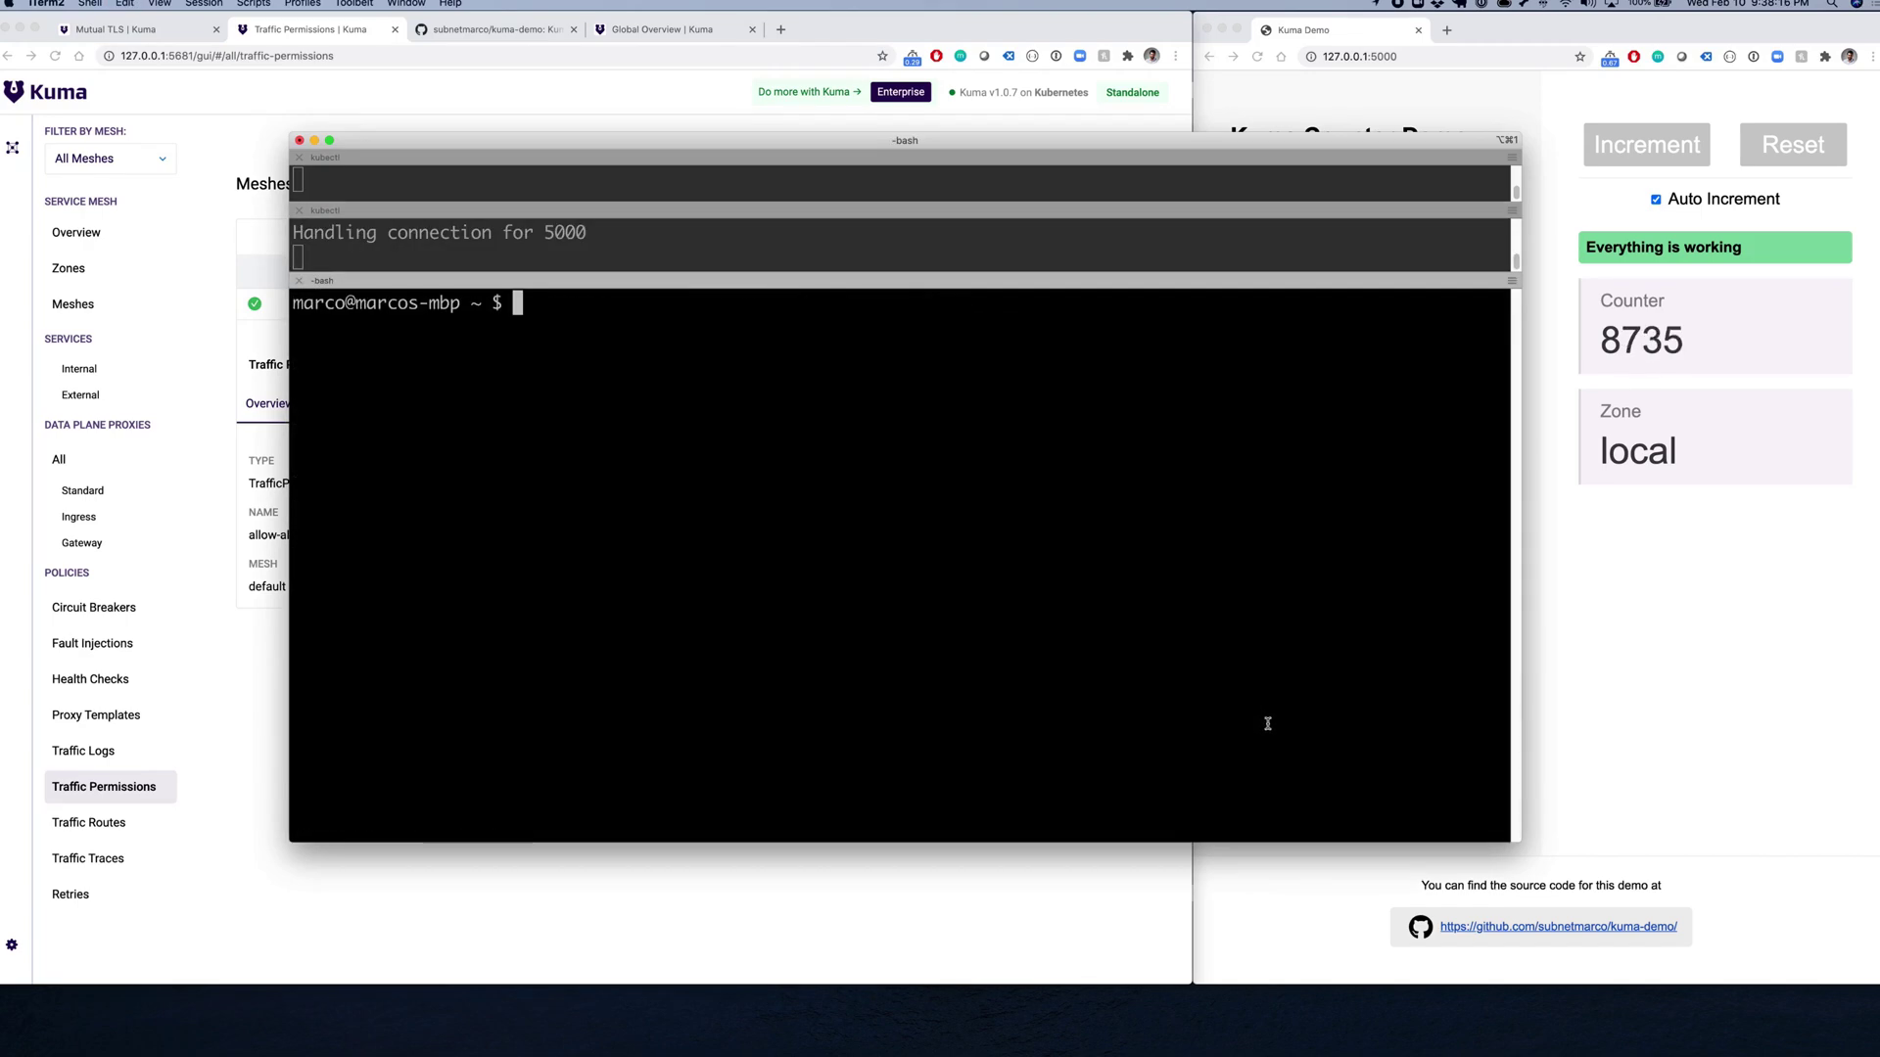
left_click_drag(1521, 217, 1089, 210)
left_click(1107, 427)
key("super+Tab")
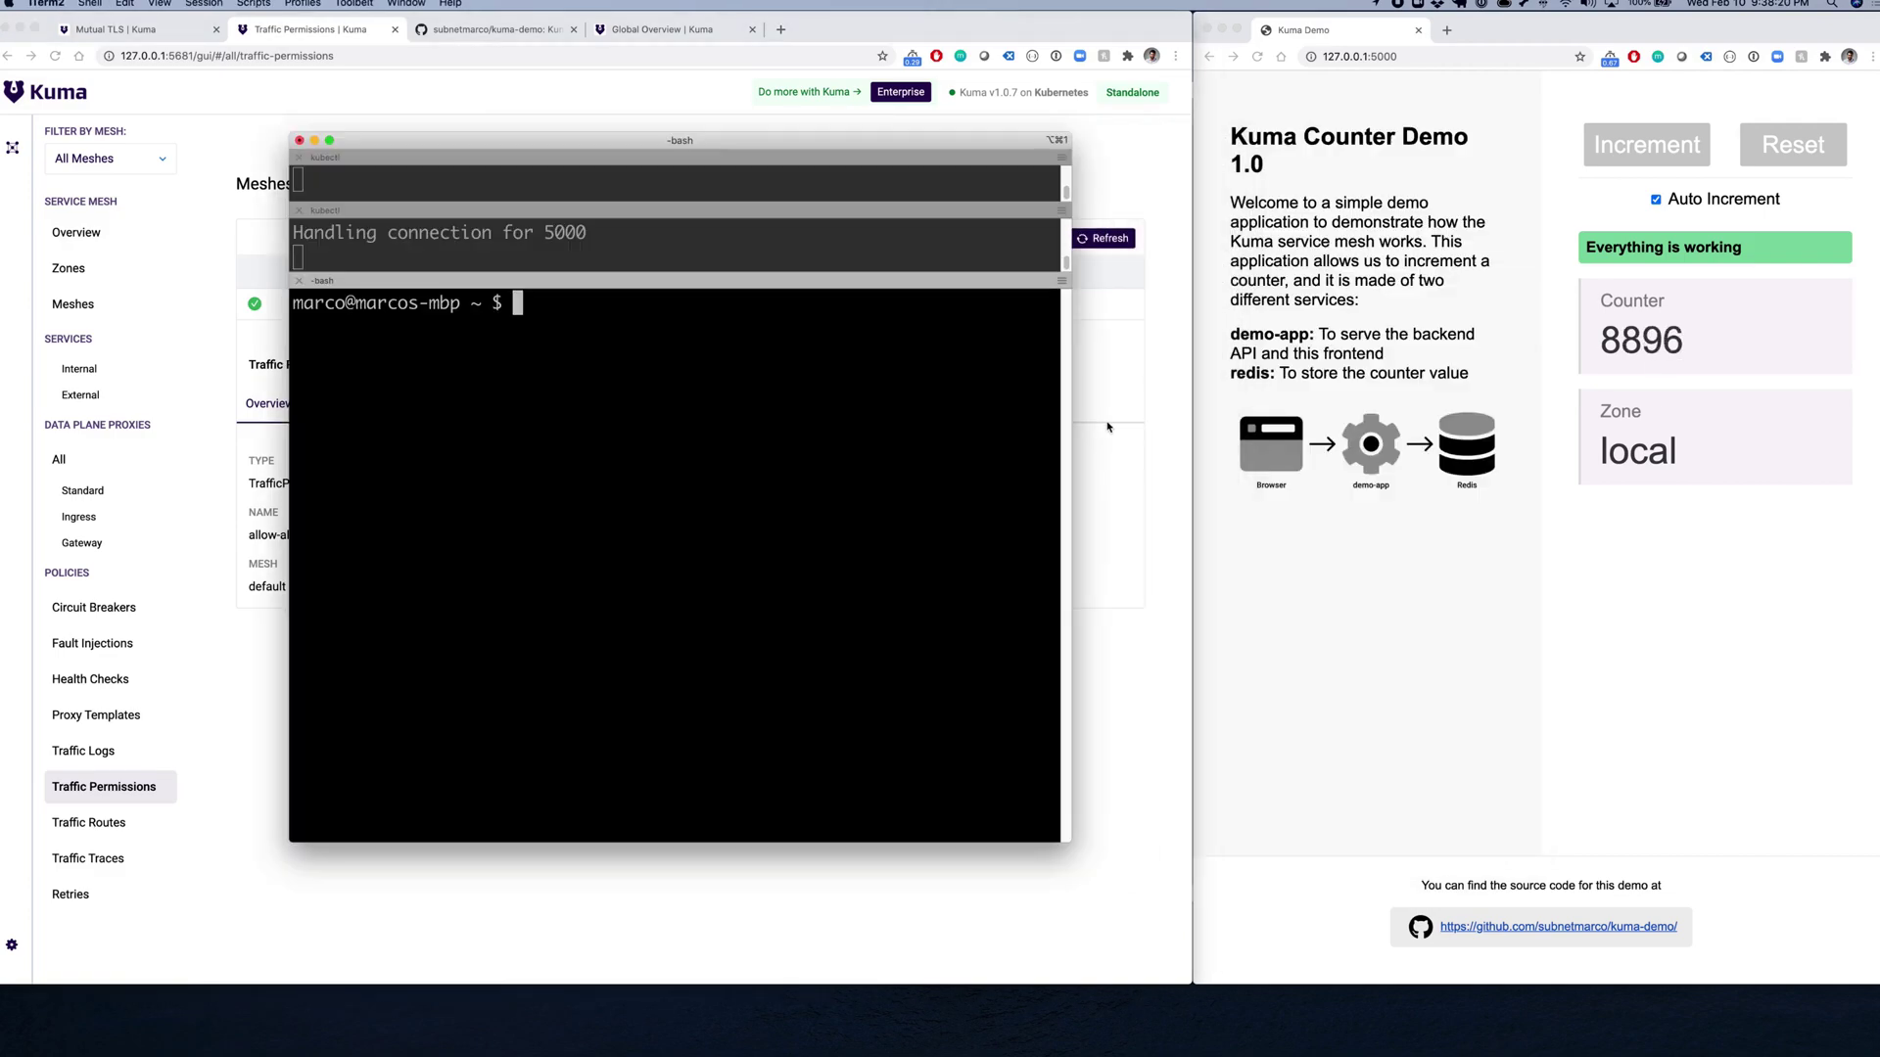
Run kubectl delete trafficpermissions --all, removing allow-all-default, then view the GUI global overview.
type("kubectl delete tra")
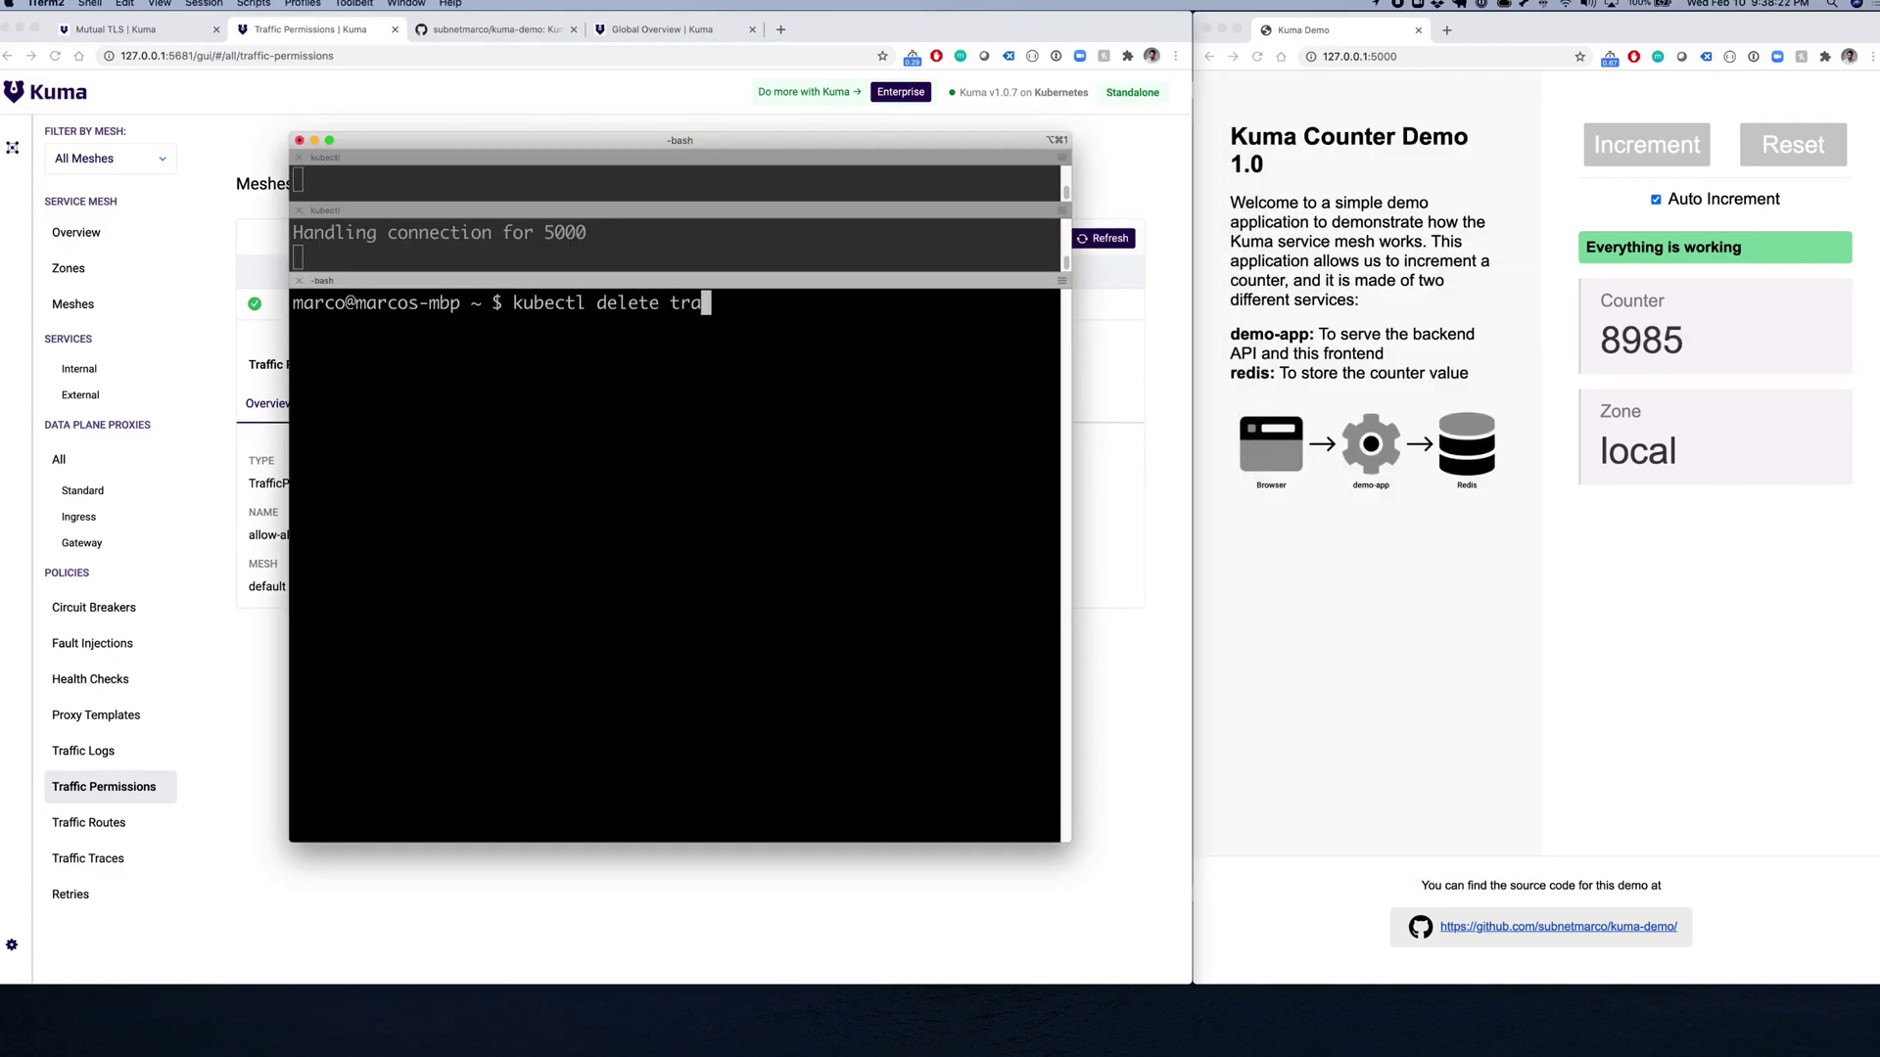
type("ffccperm")
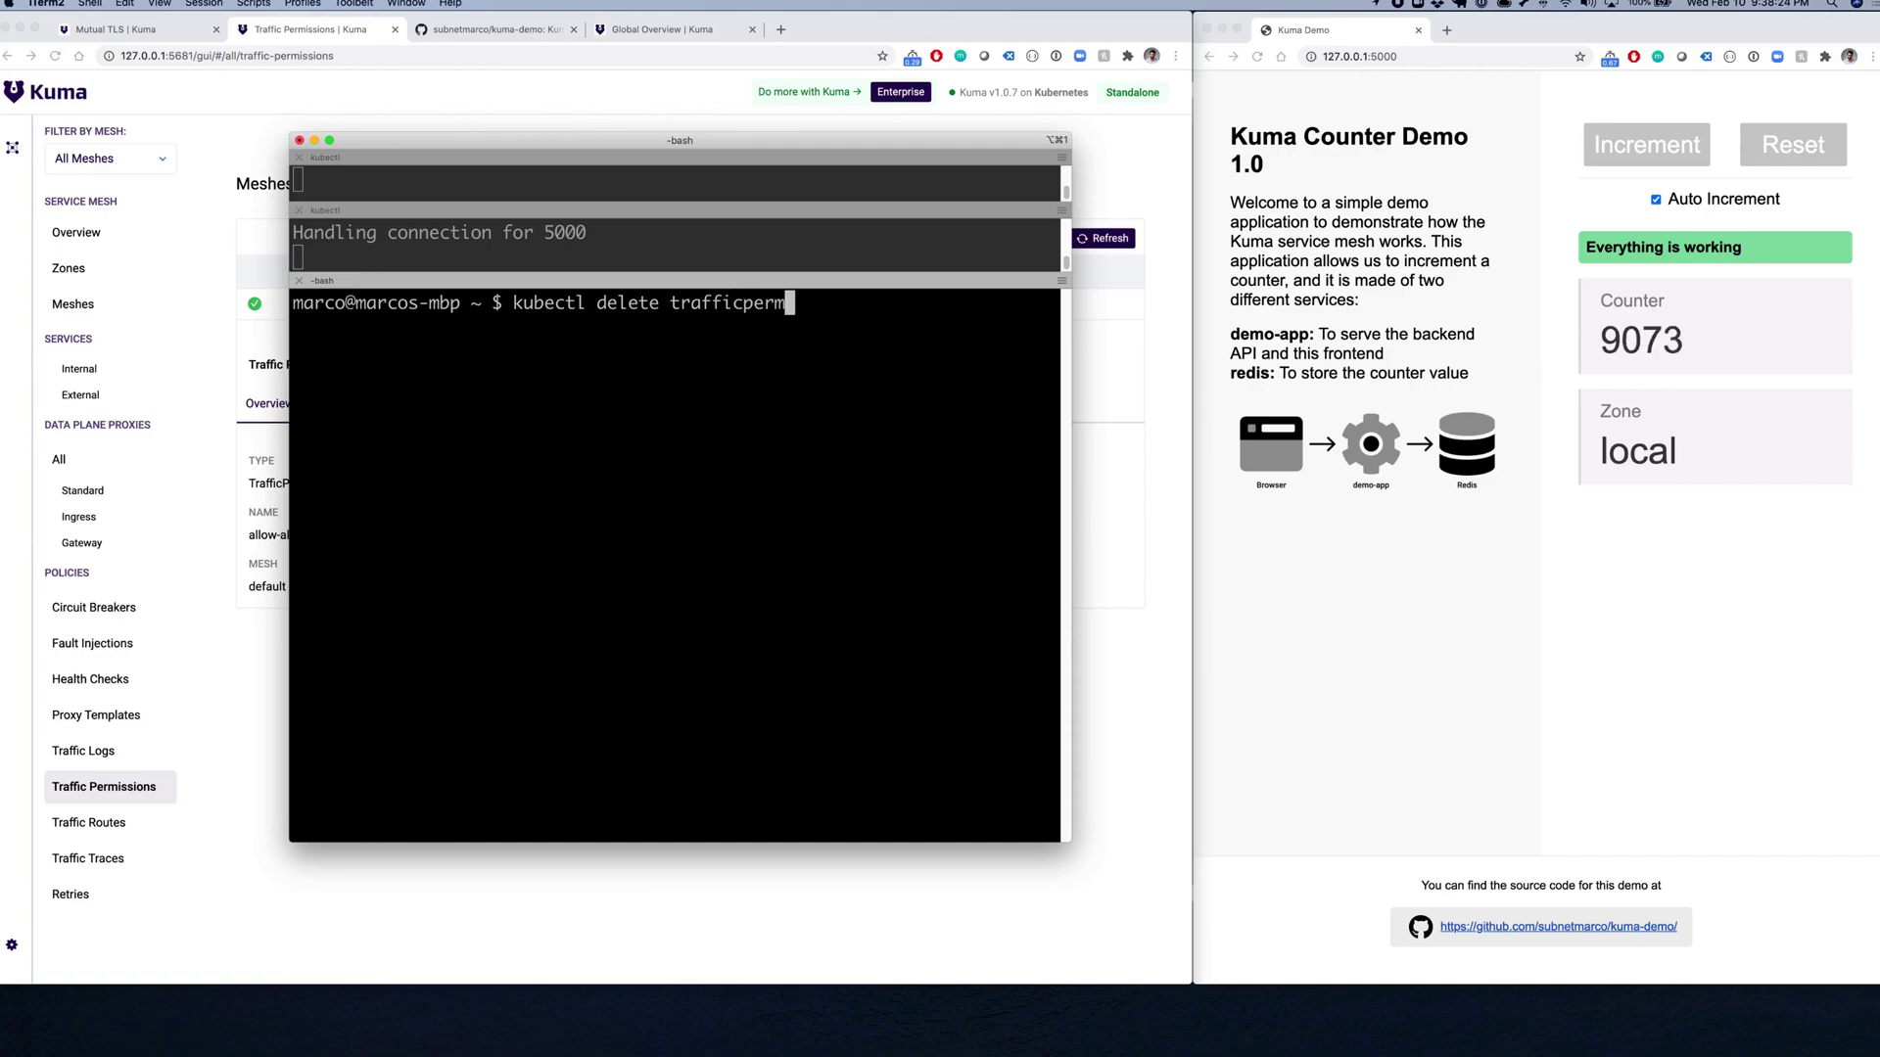
type("issions --all")
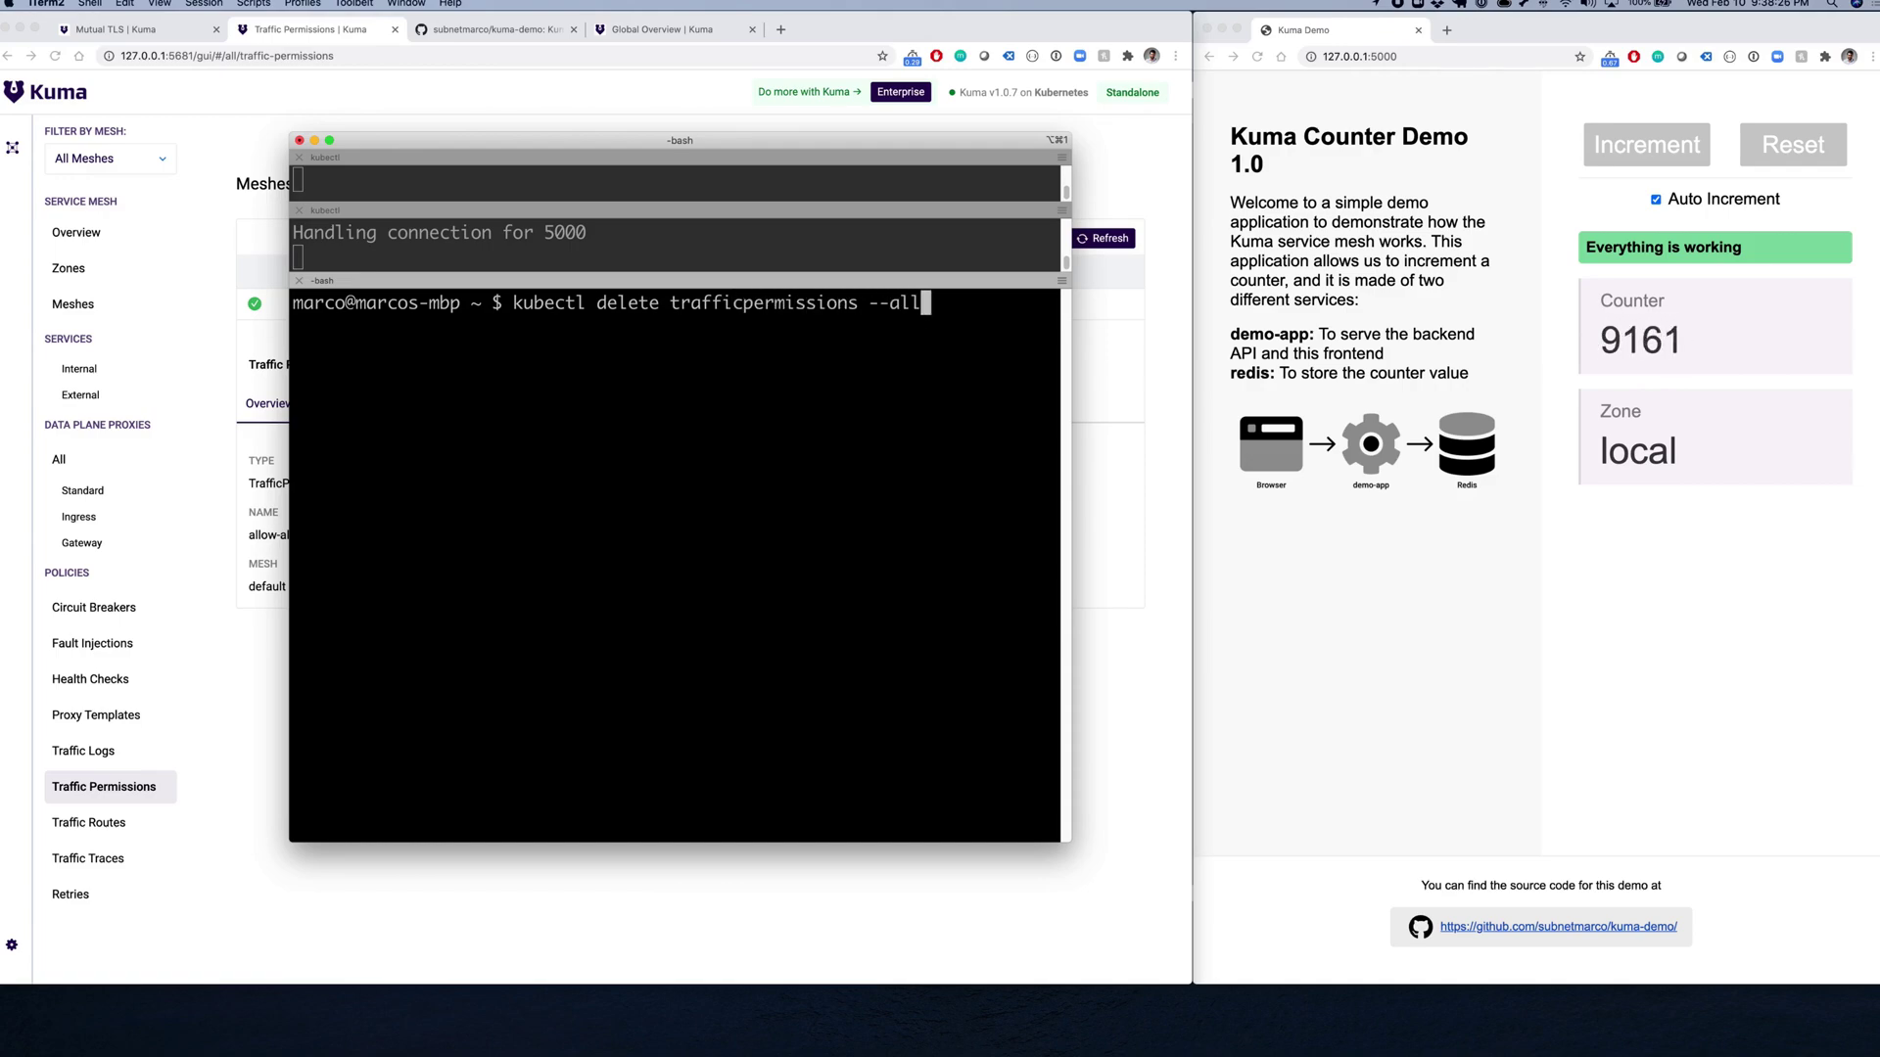
key("Return")
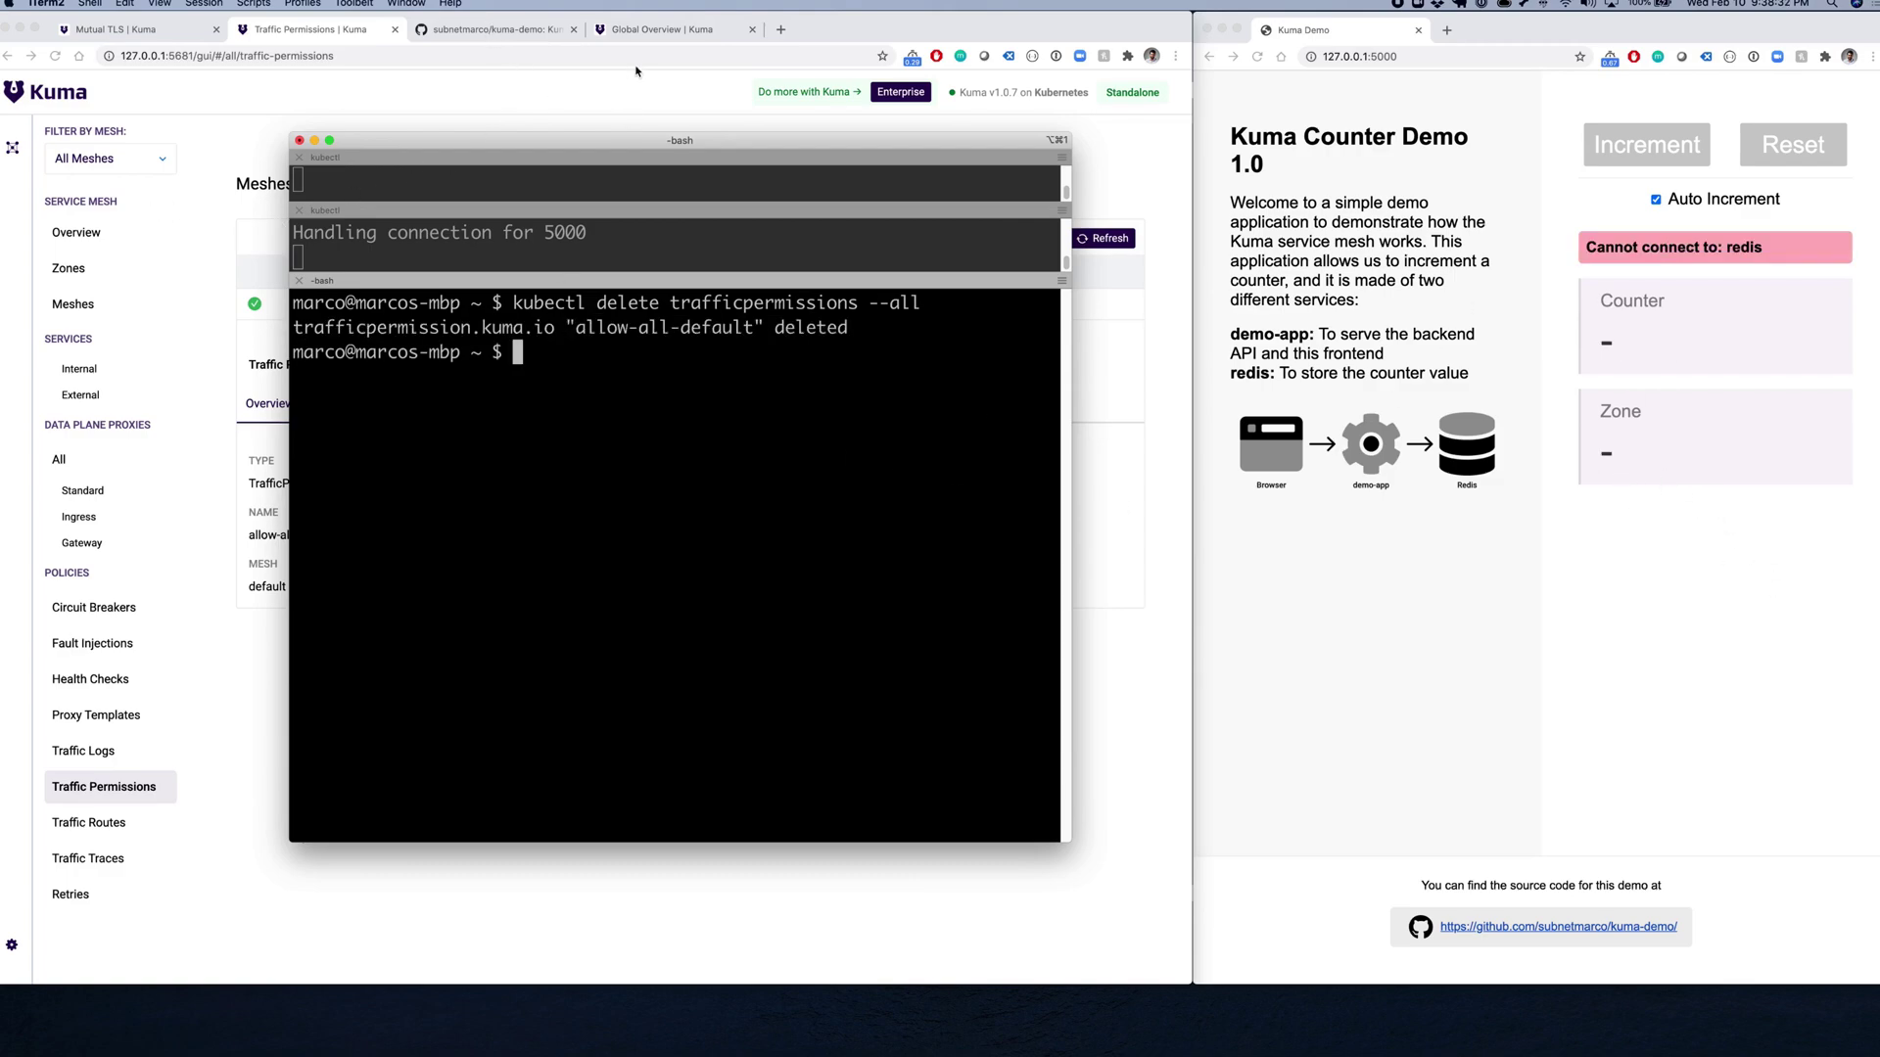
left_click(624, 38)
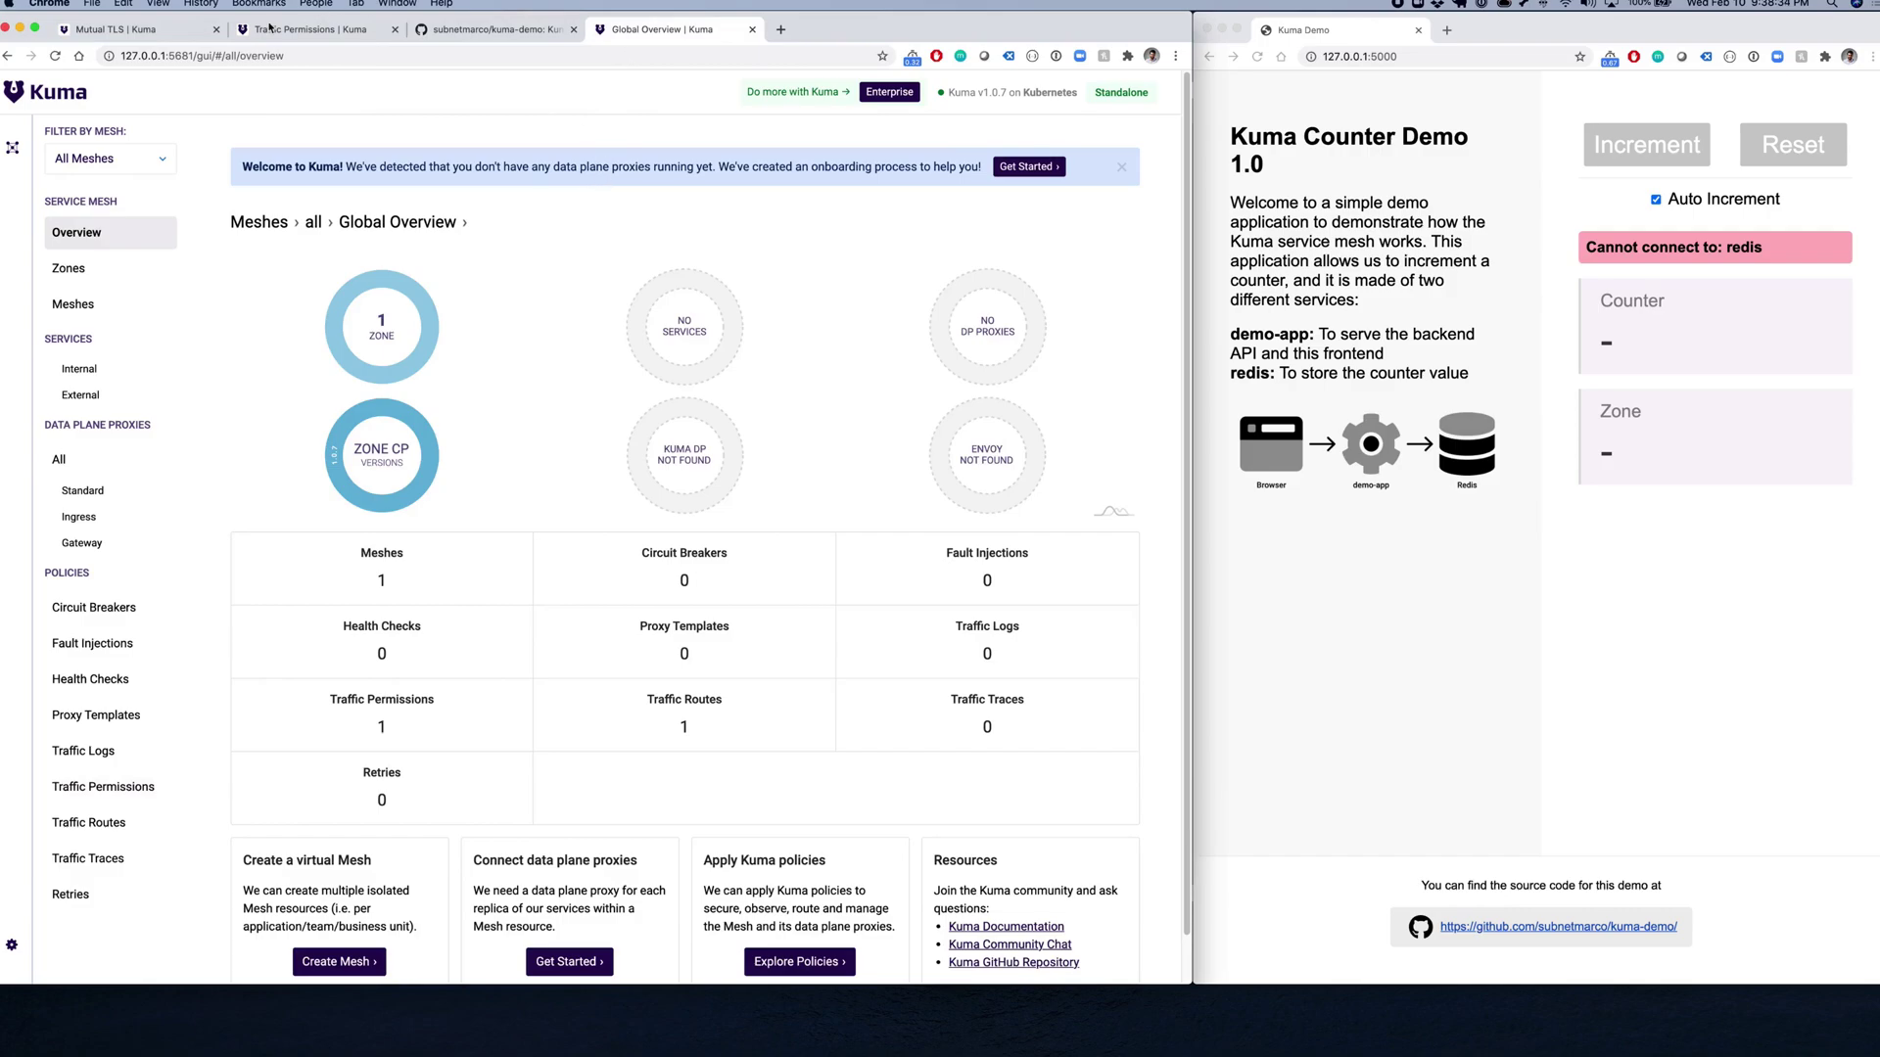
Go from the policies overview to Traffic Permissions docs and select the allow-all-traffic YAML.
left_click(114, 39)
left_click(509, 101)
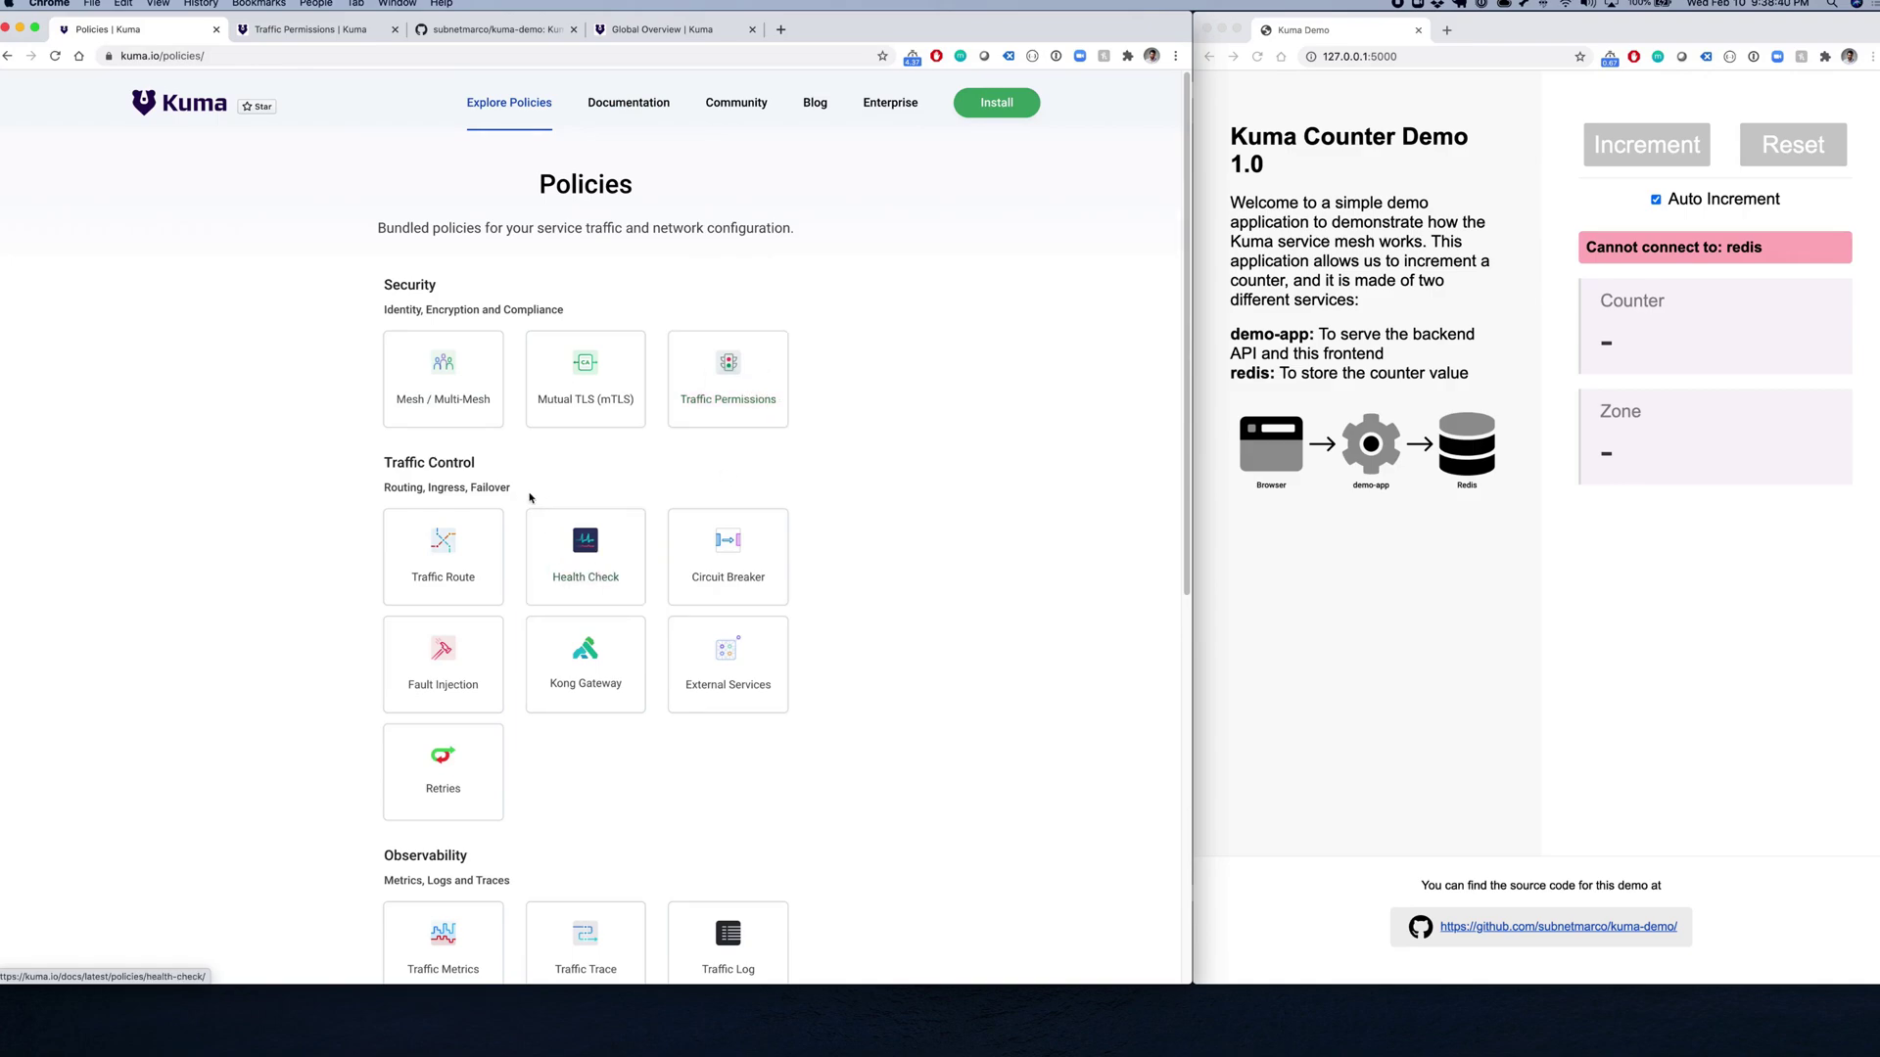
left_click(762, 384)
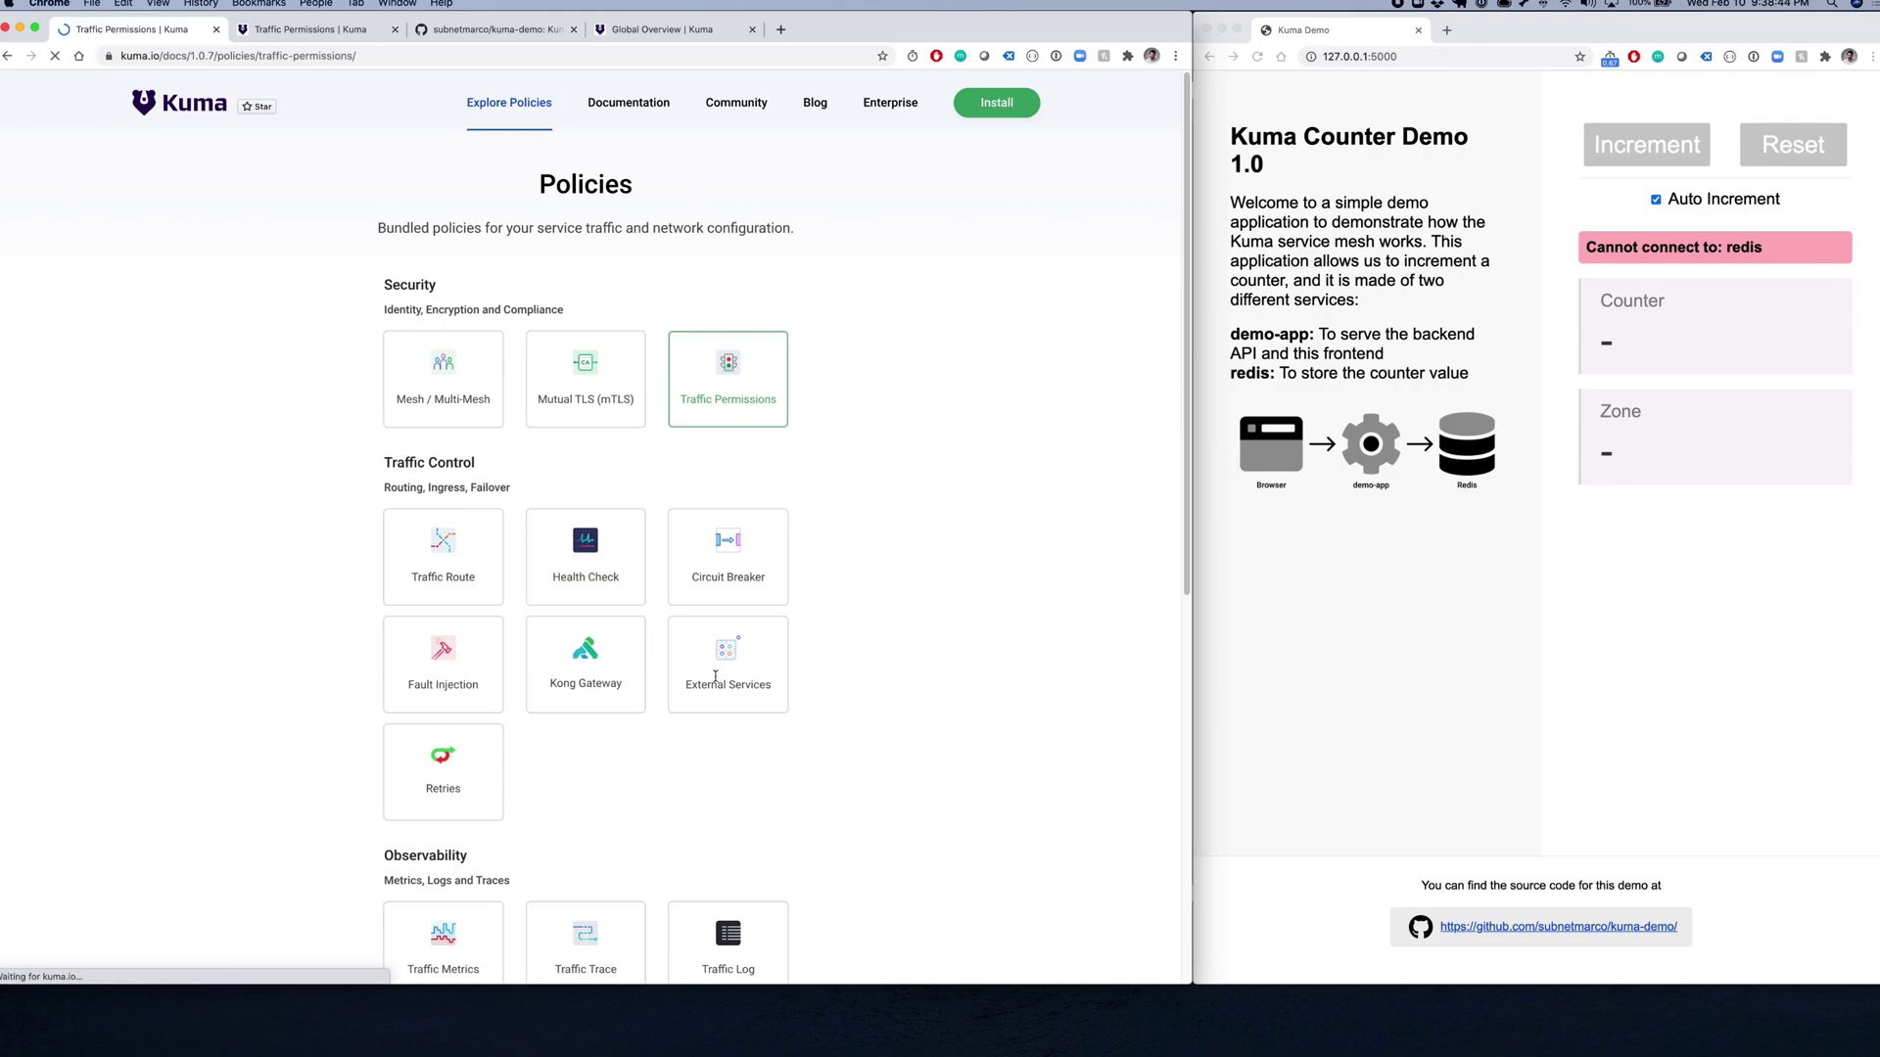
scroll(673, 602, "down", 1)
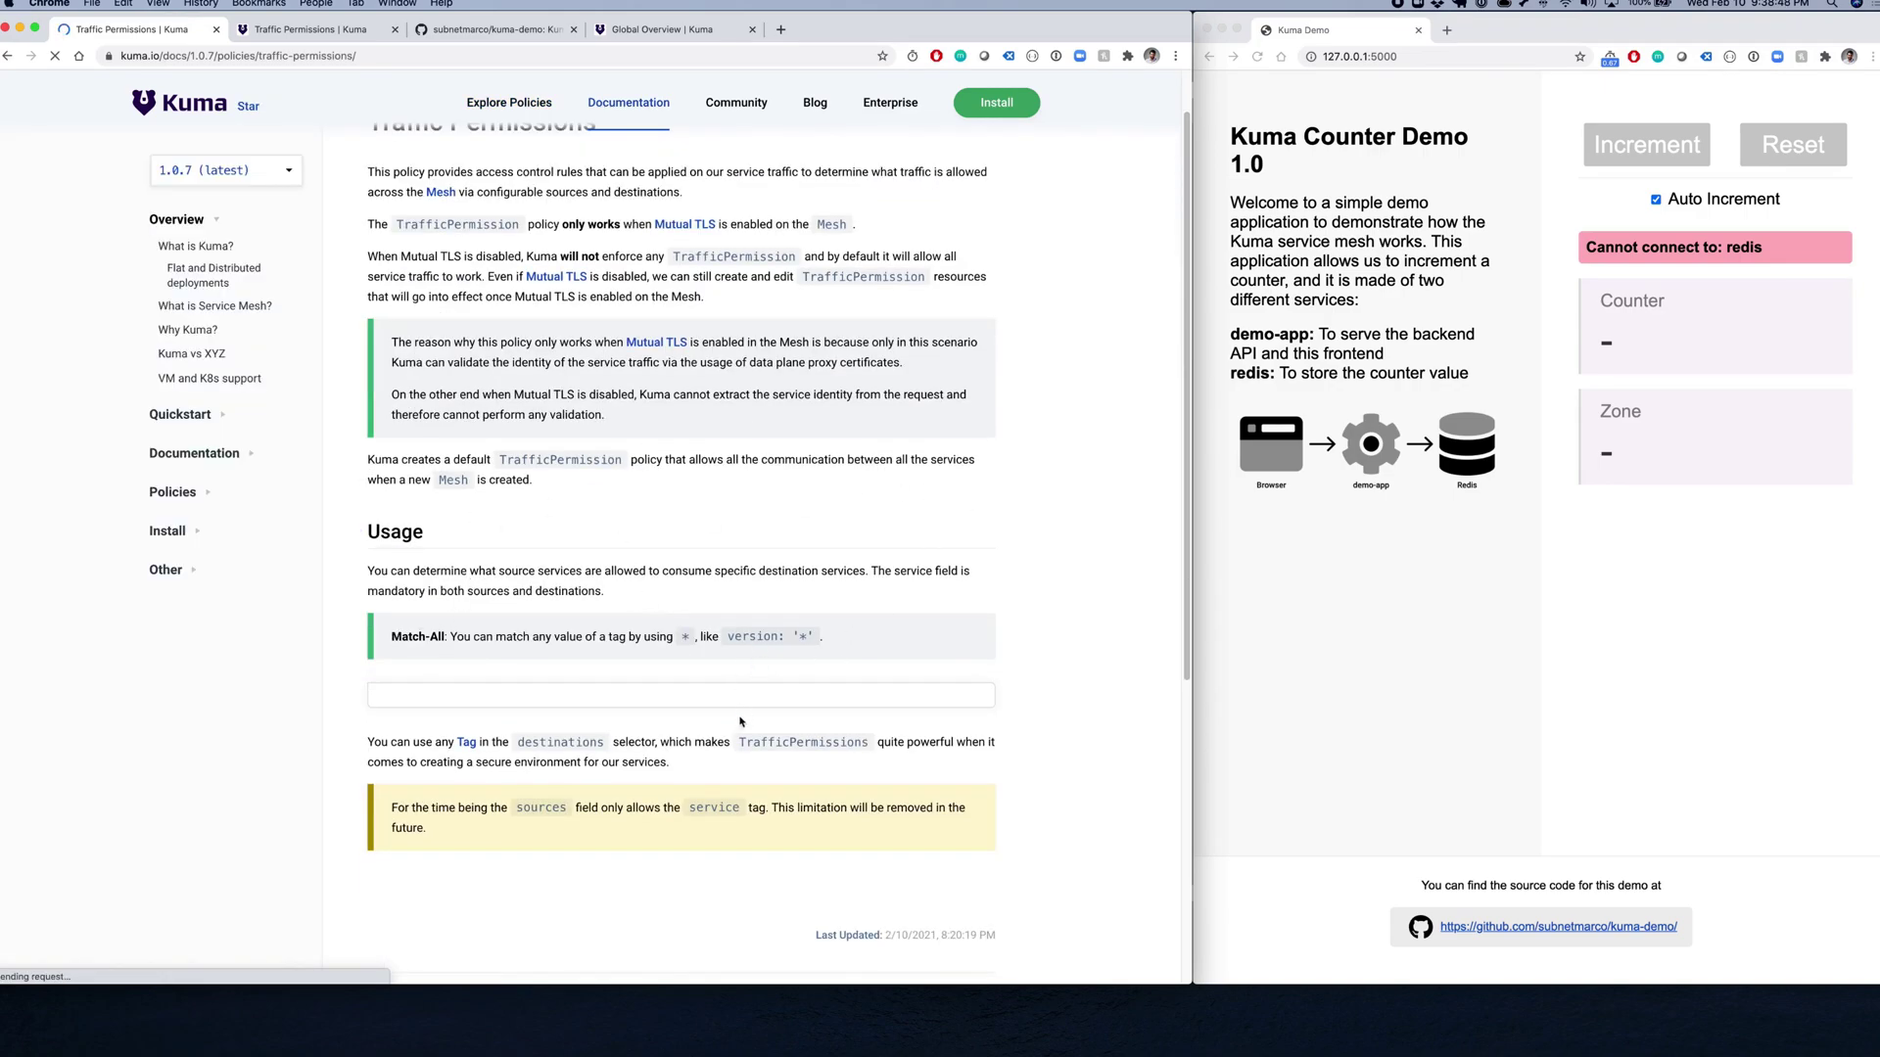
scroll(587, 803, "down", 1)
left_click_drag(624, 855, 513, 663)
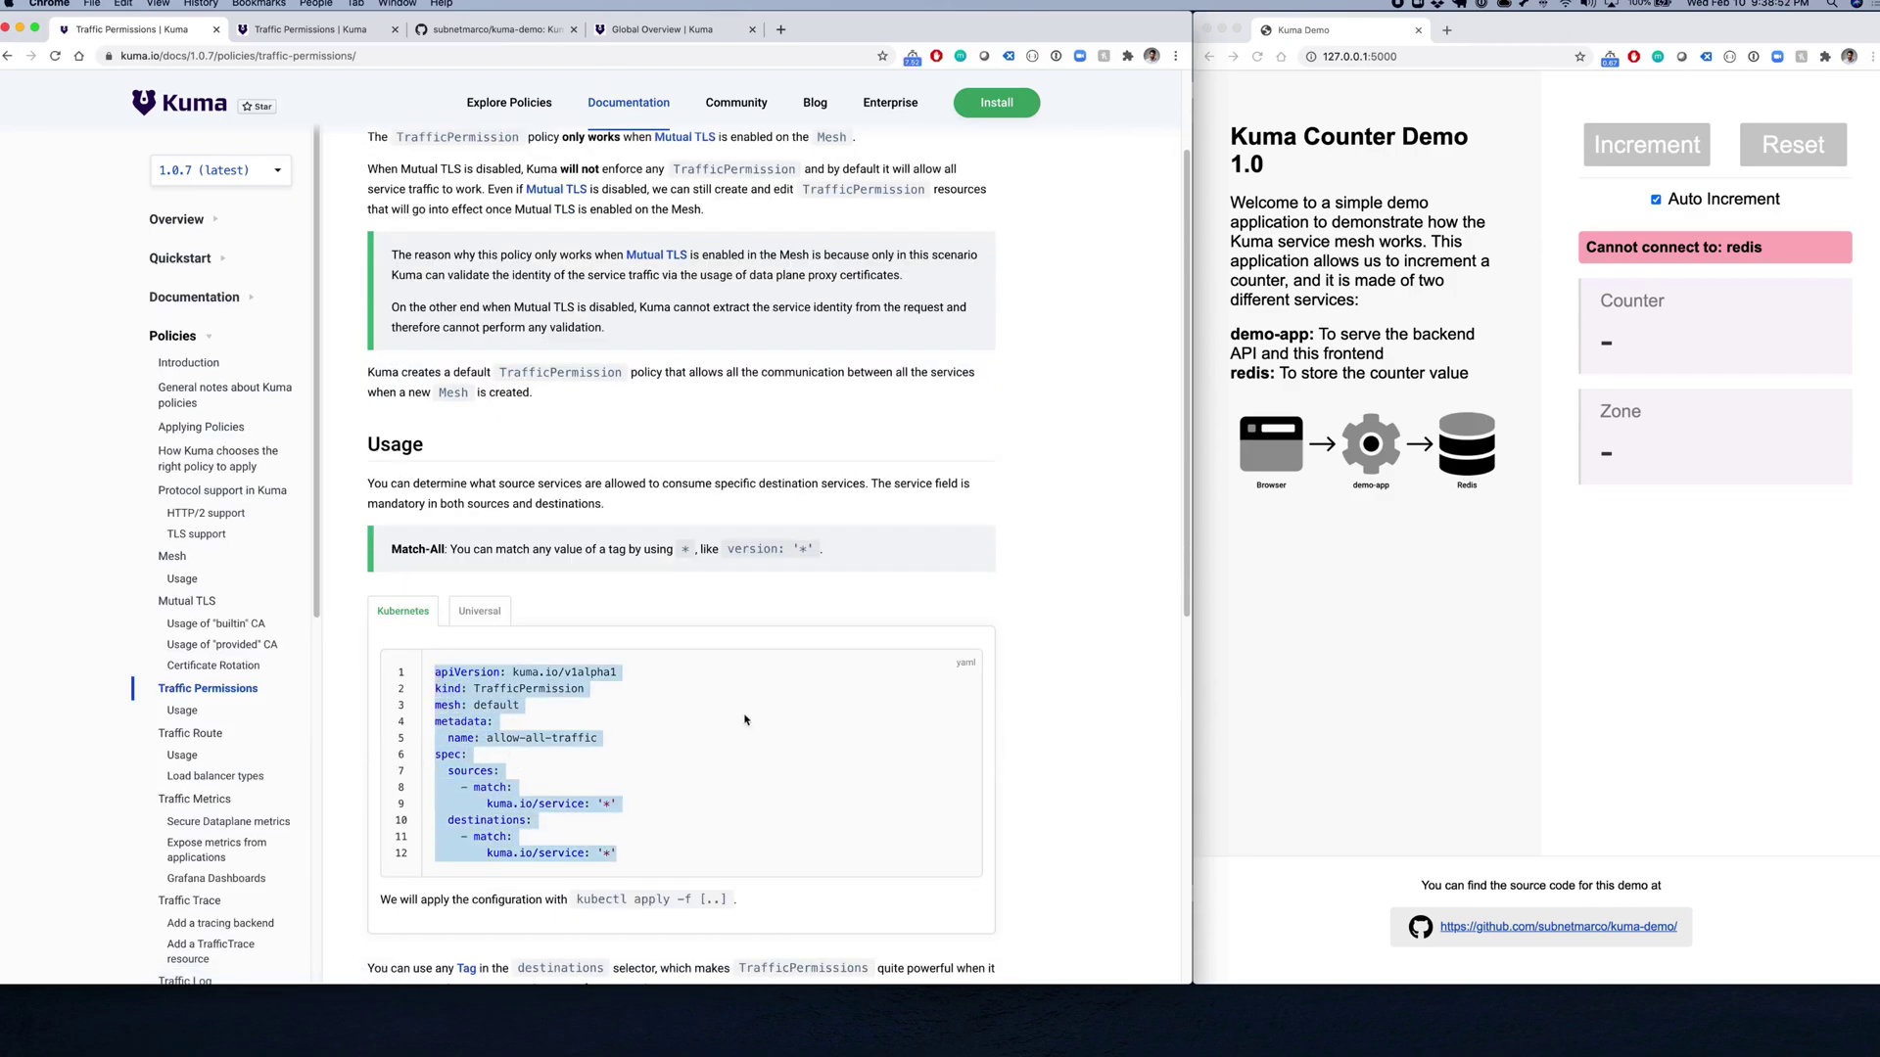
key("super+Tab")
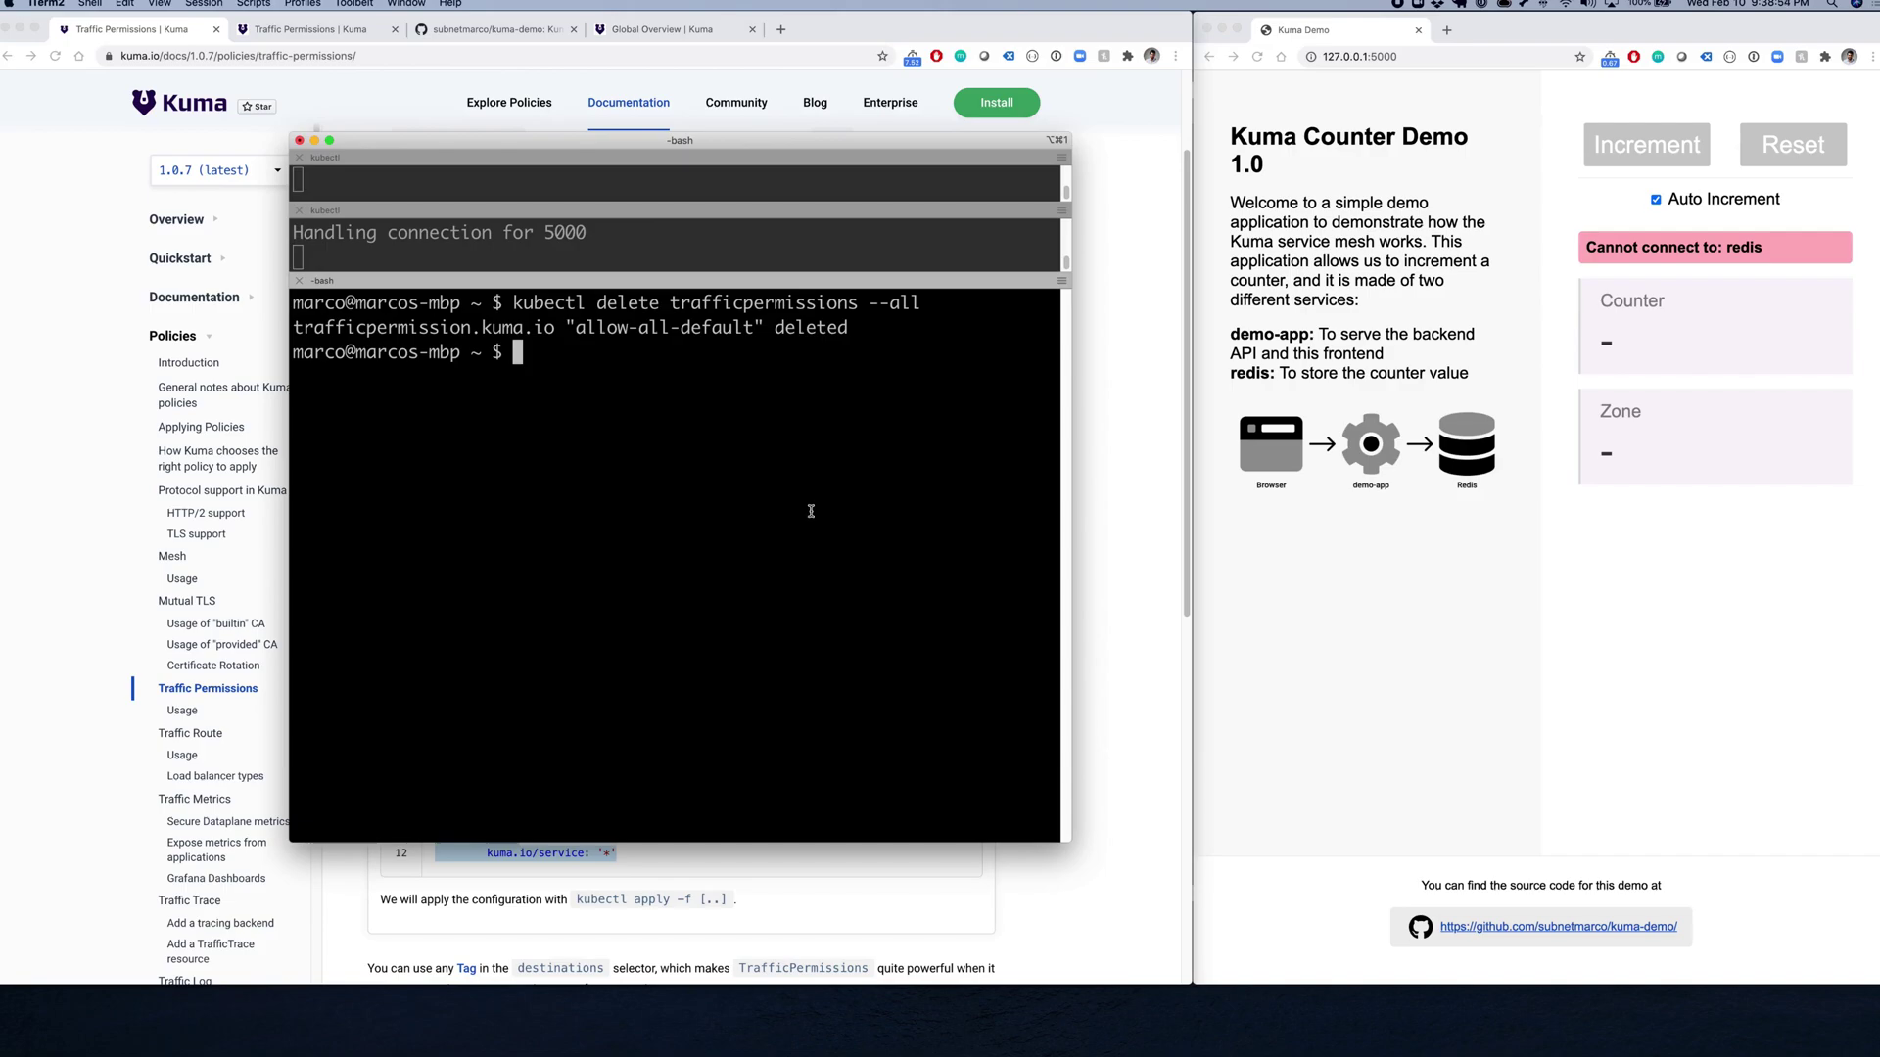
Paste the TrafficPermission YAML into a new file, pipe it to '| kubectl apply -f -', and copy it.
key("super+Tab")
key("super+n")
type("echo \"apiVersion: kuma.io/v1alpha1 kind: TrafficPermission mesh: default metadata:   name: allow-all-traffic spec:   sources:     - match:         kuma.io/service: '*'   destinations:     - match:         kuma.io/service: '*'\"")
key("Return")
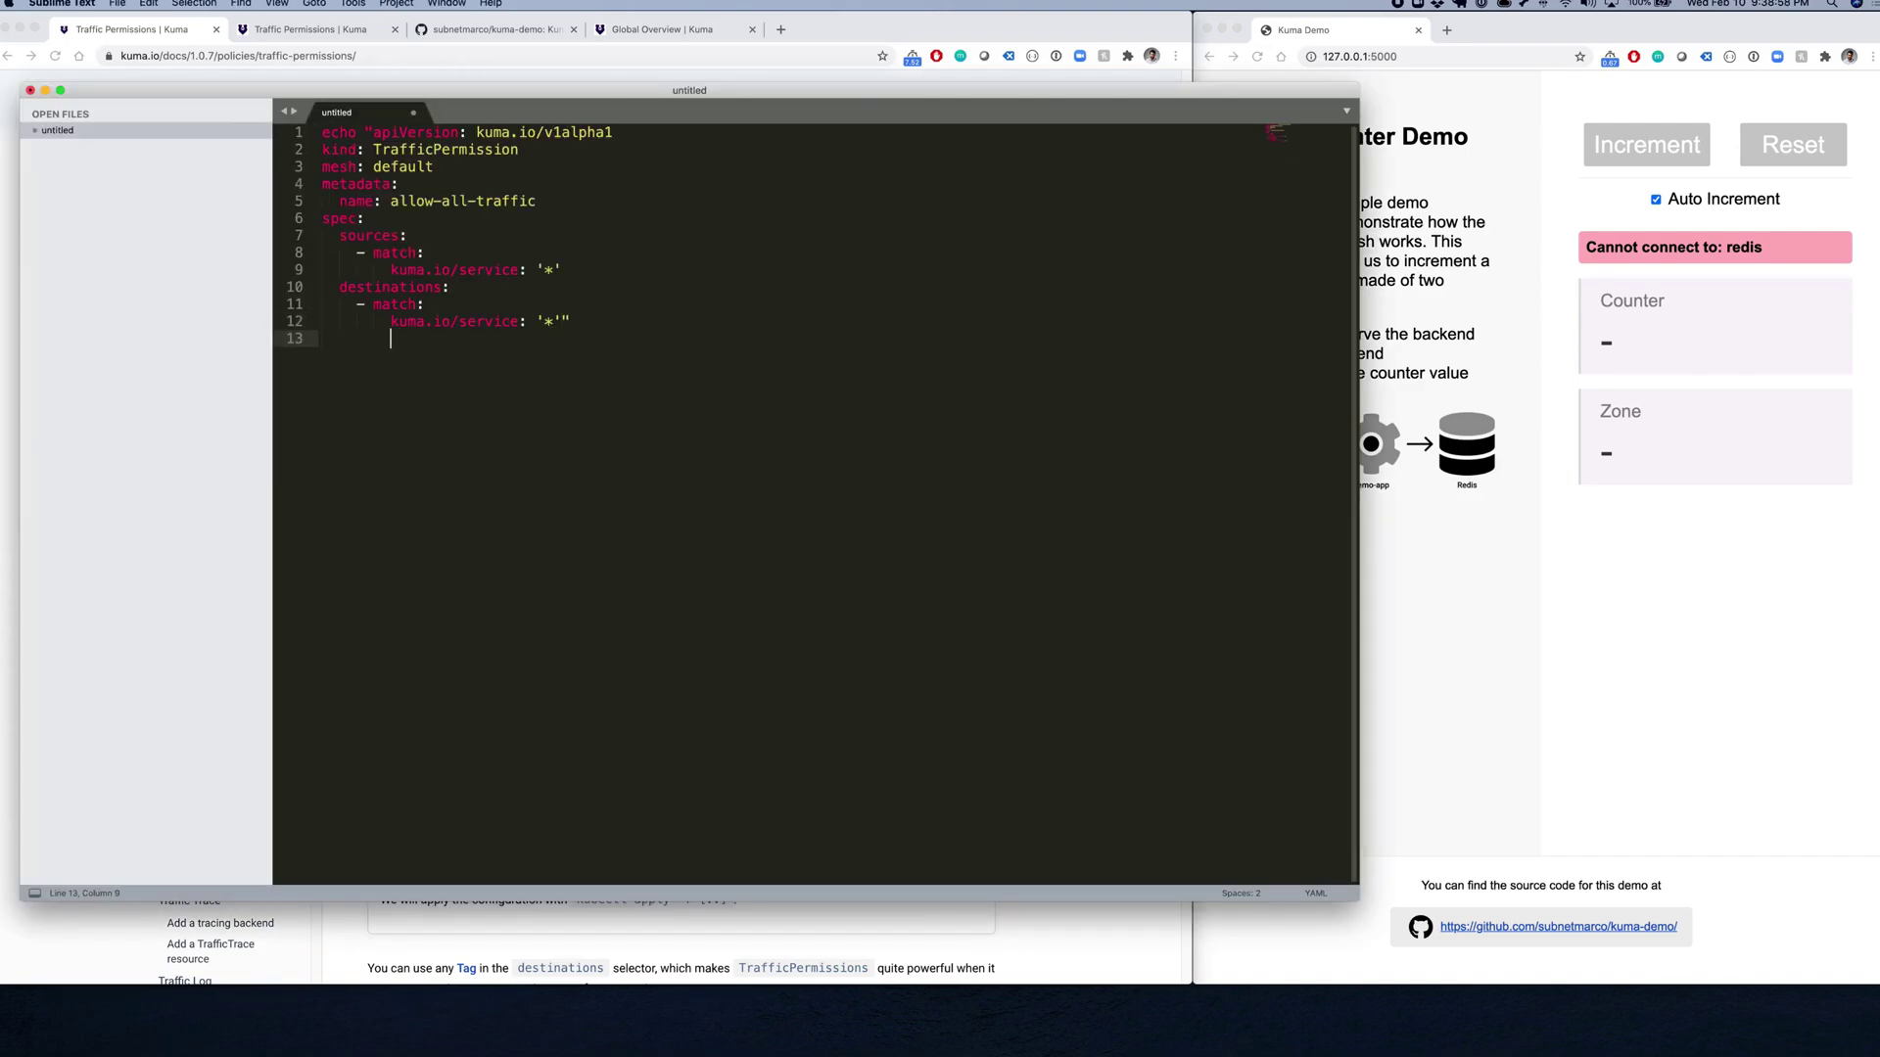
key("BackSpace")
key("BackSpace")
key("BackSpace")
key("BackSpace")
key("BackSpace")
key("BackSpace")
type("| kubectl apply -f -")
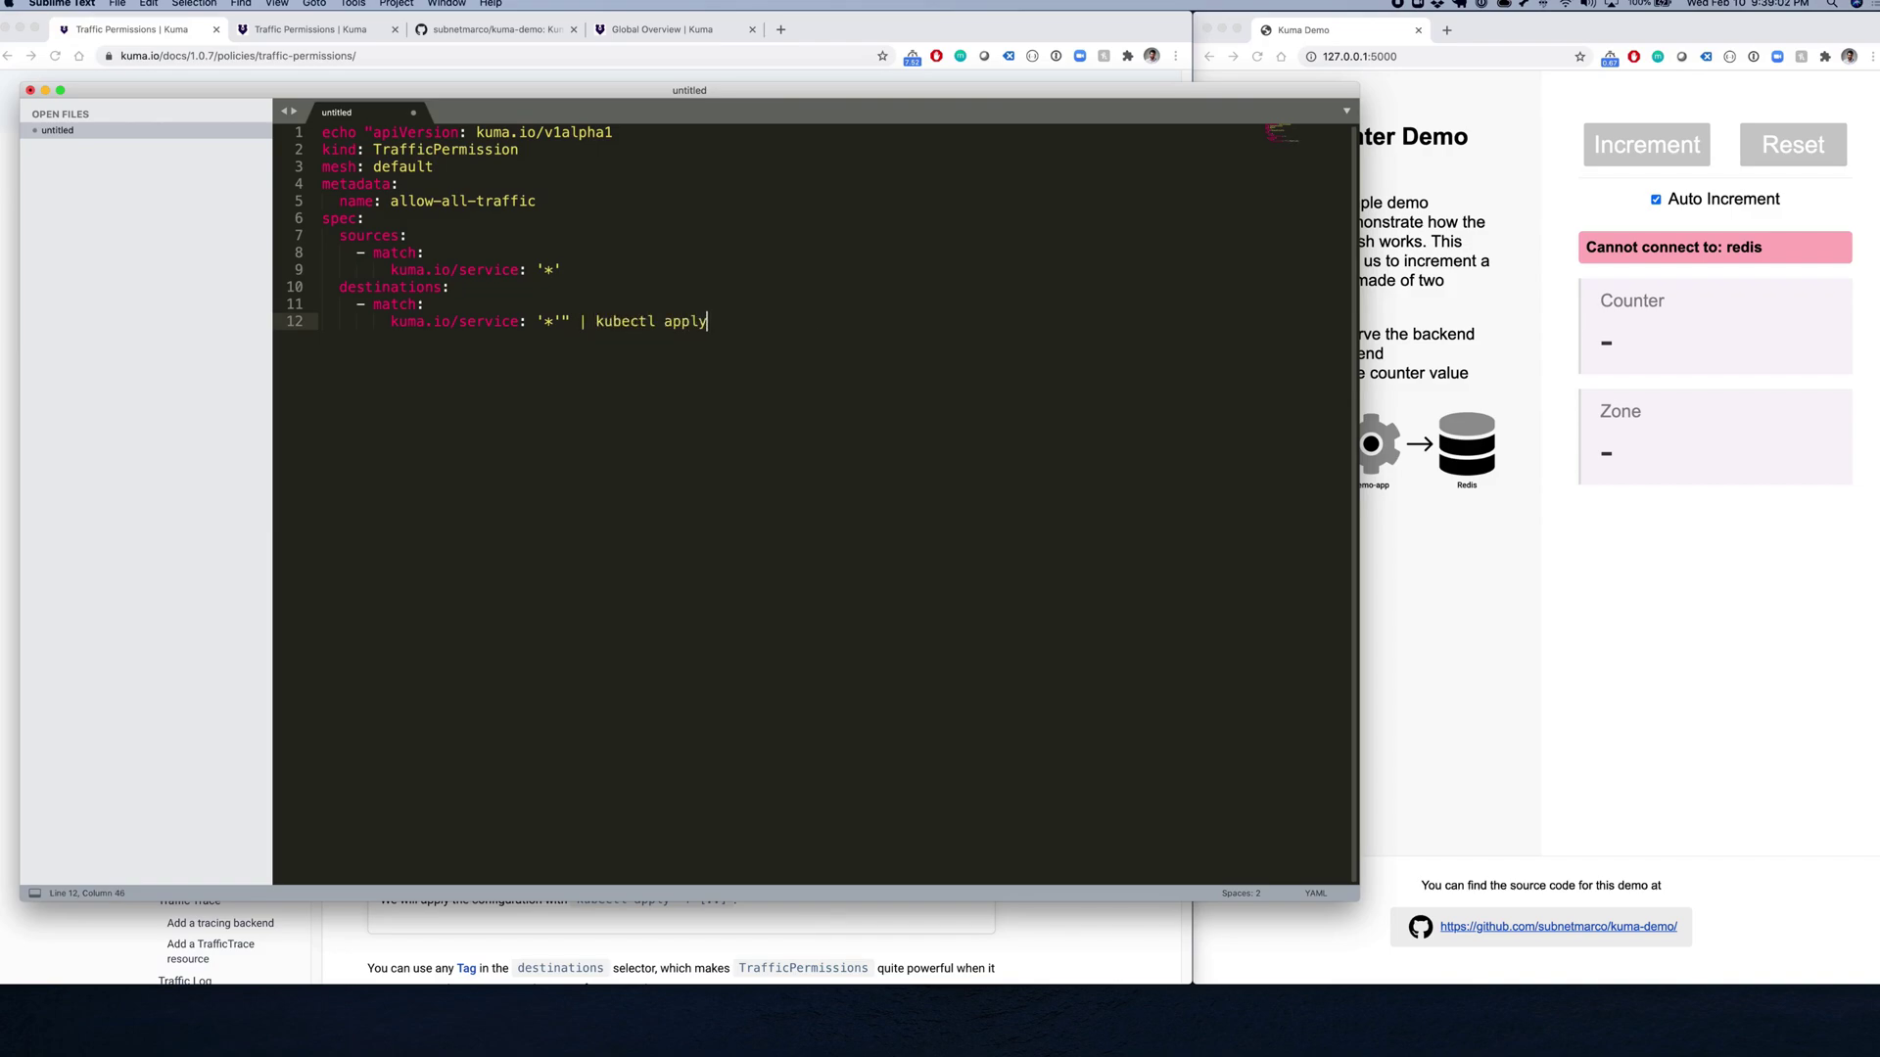
key("super+a")
key("super+c")
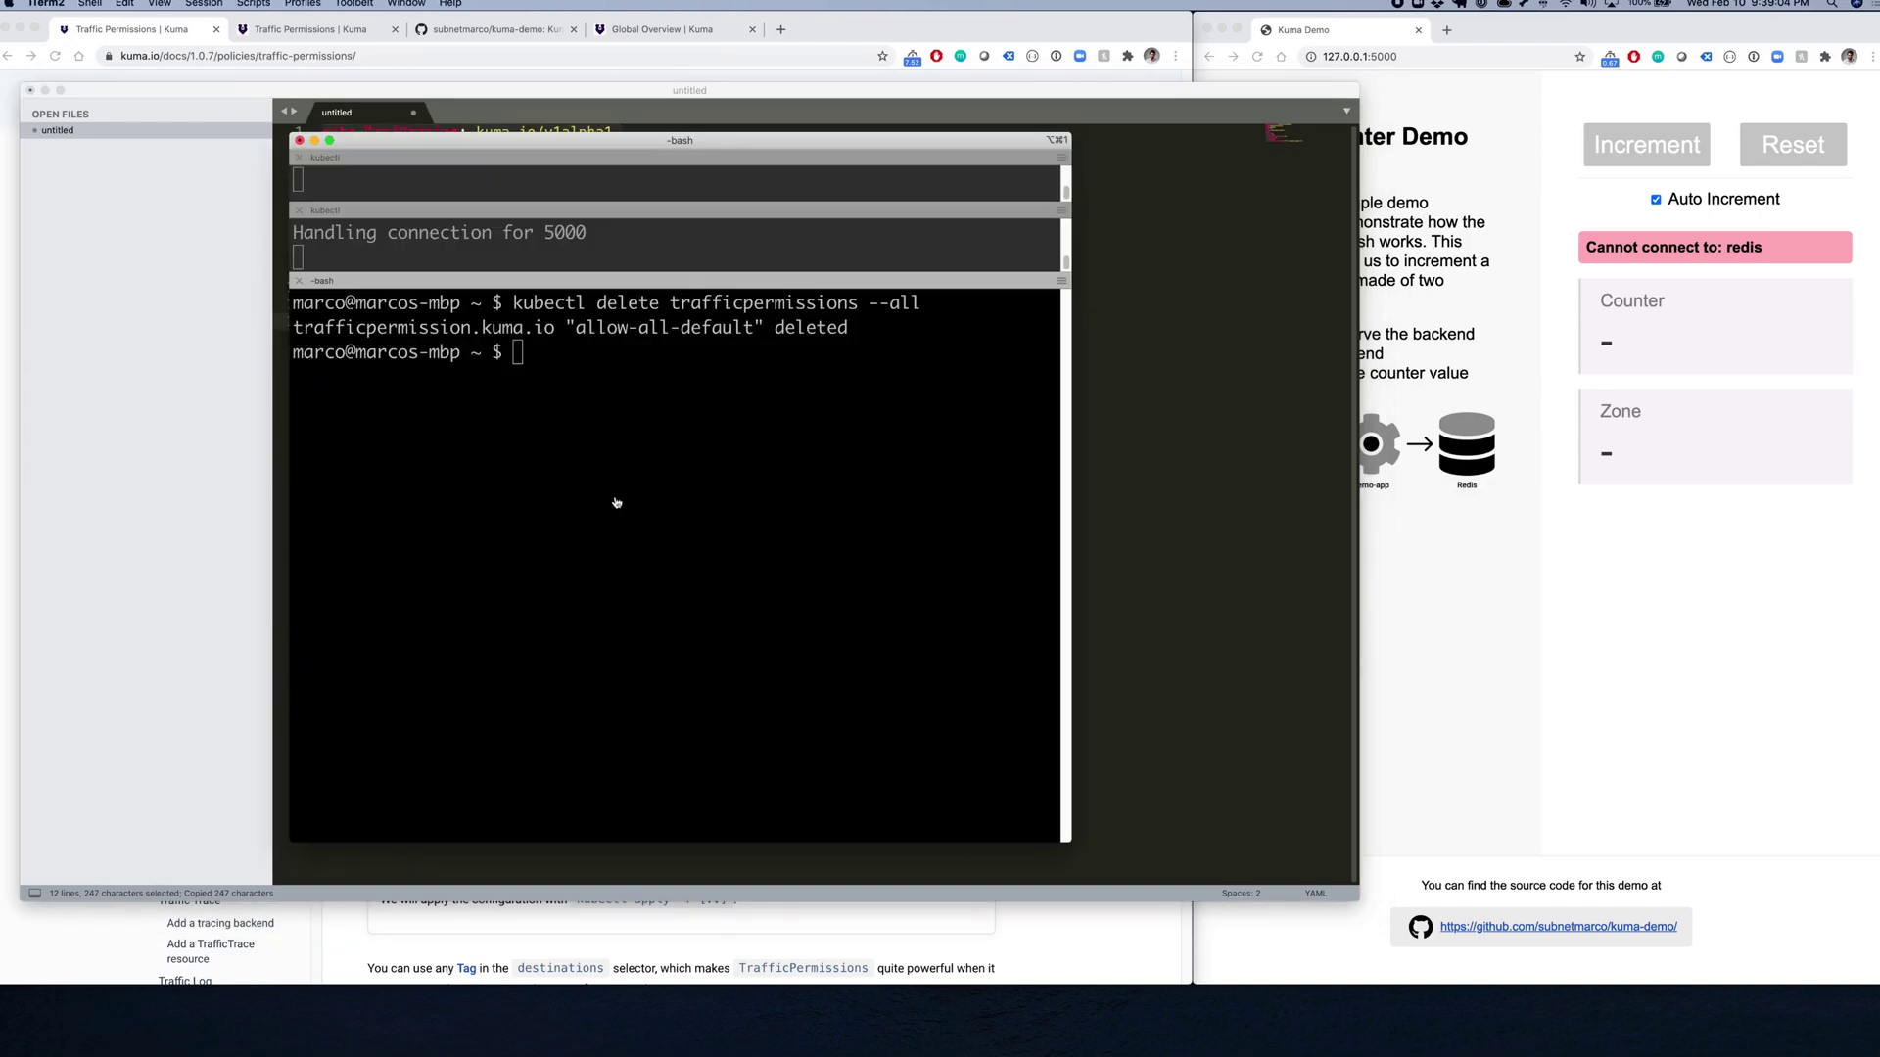
key("super+Tab")
left_click(966, 82)
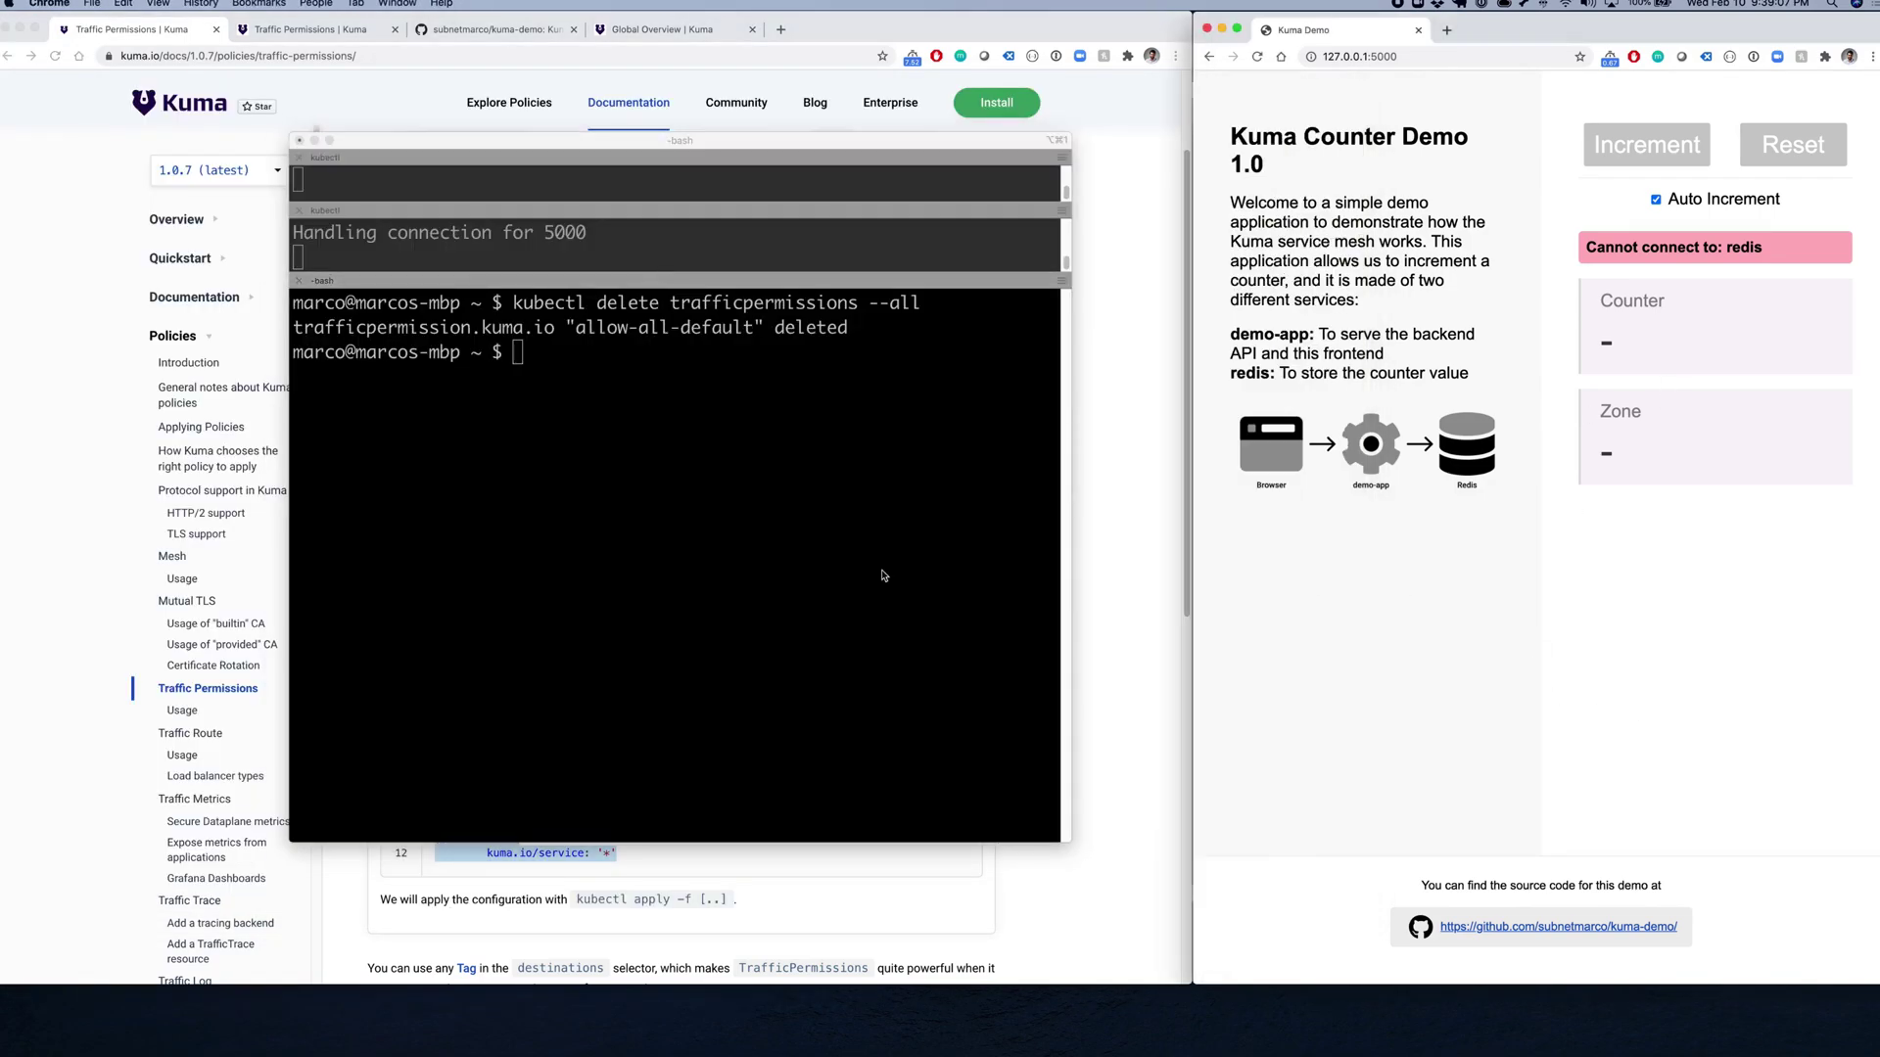
Paste and run the command creating trafficpermission allow-all-traffic, then clear the screen.
left_click(881, 576)
key("super+v")
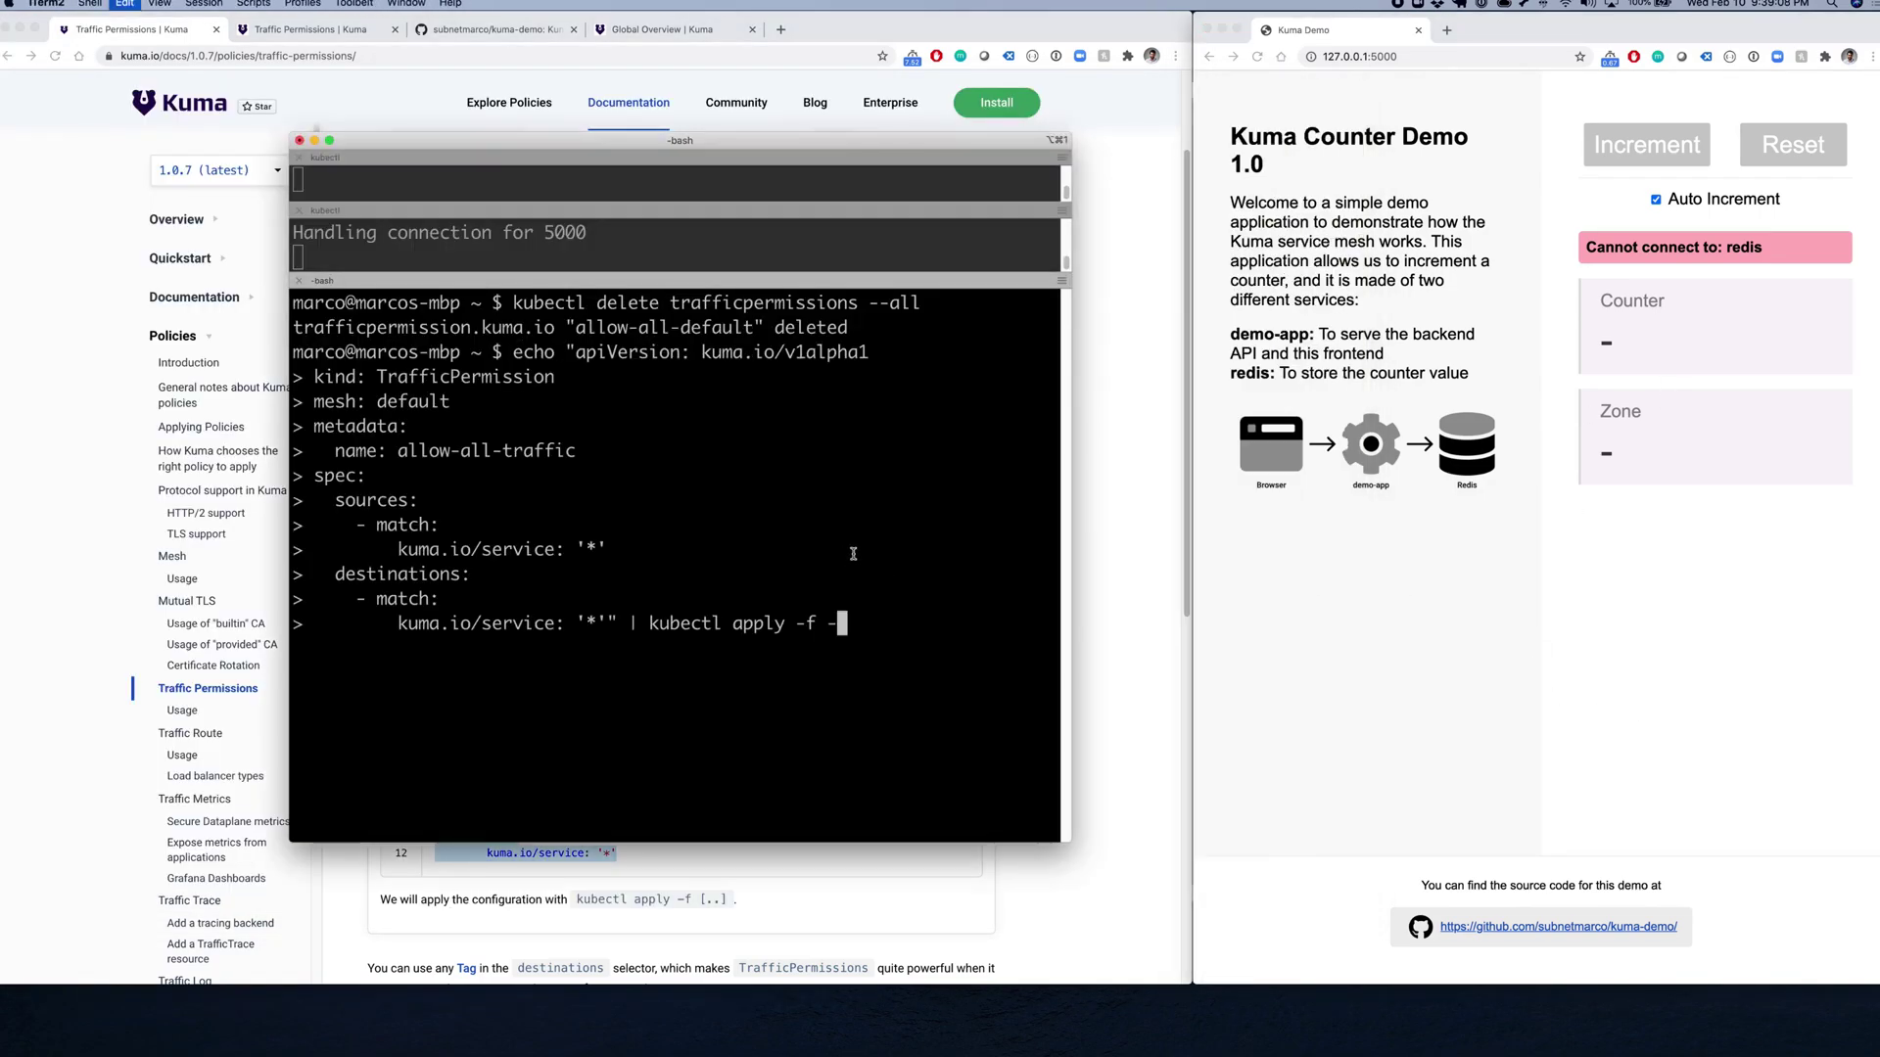
key("Return")
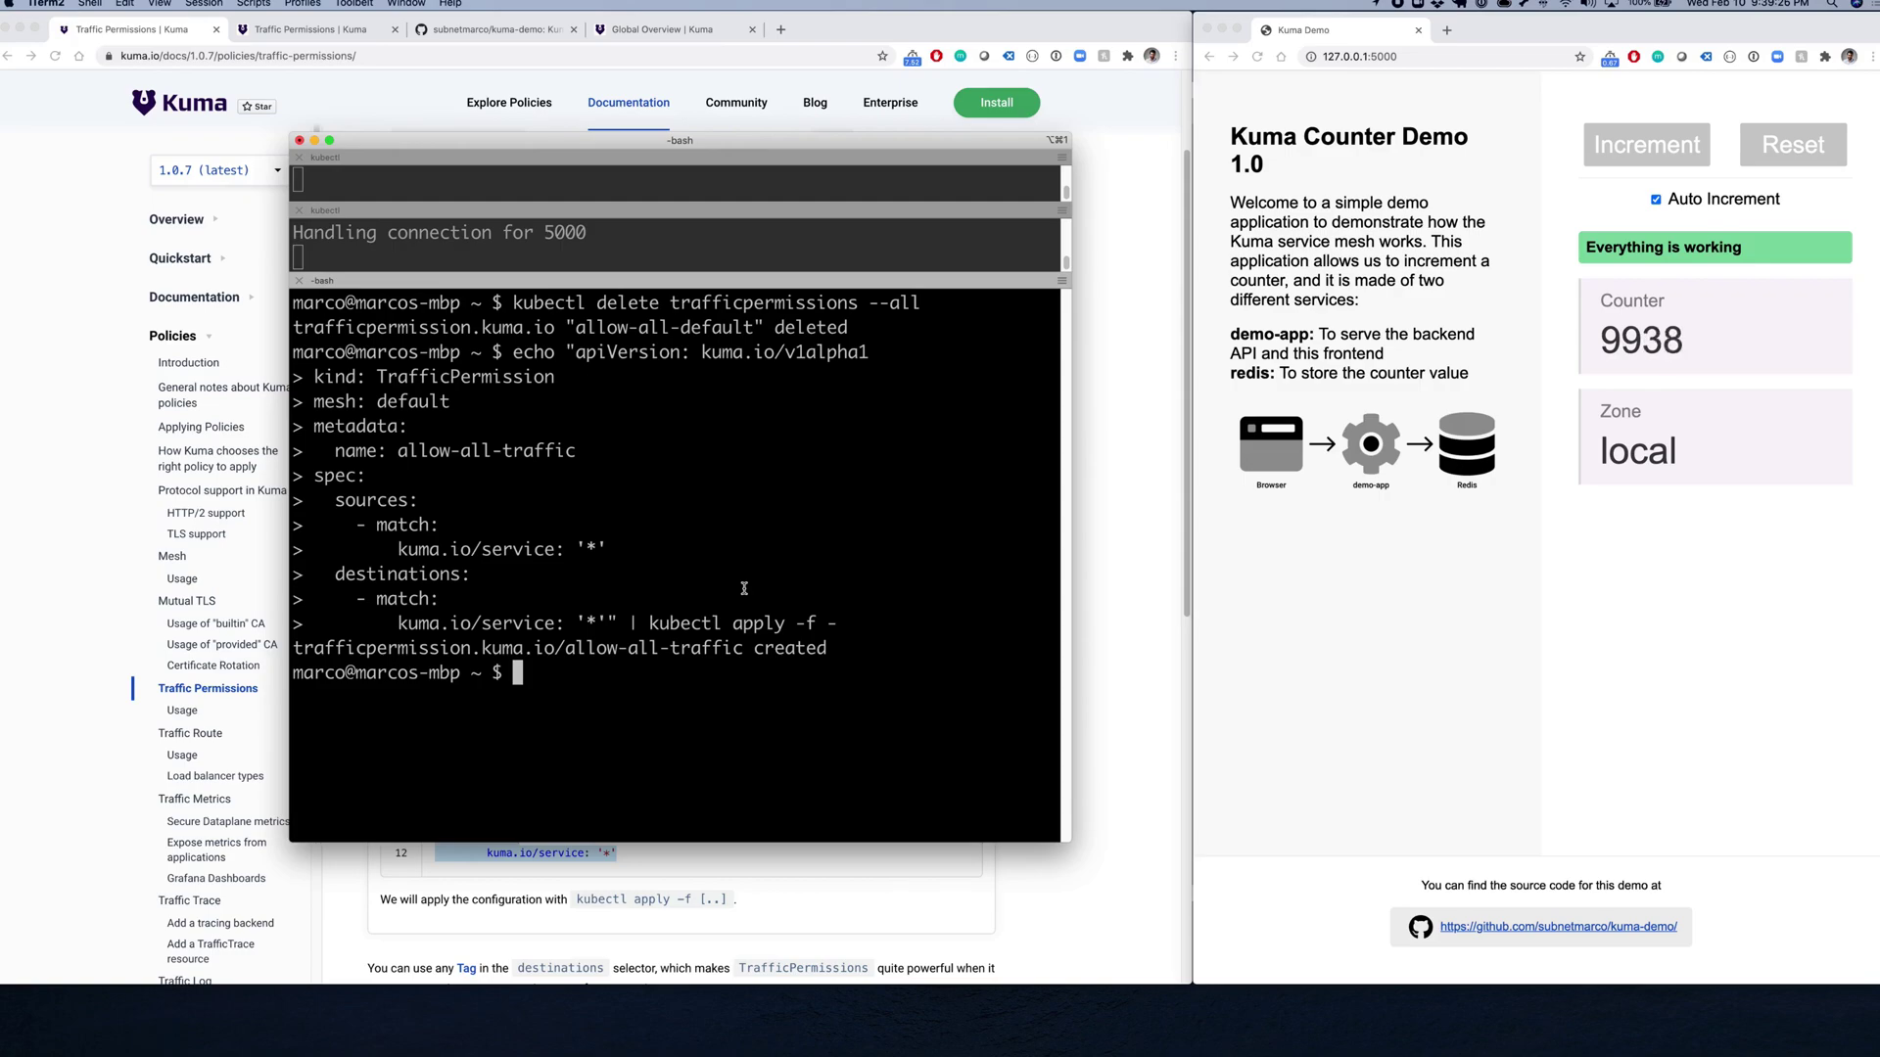
key("ctrl+l")
Install the metrics stack with 'kumactl install metrics | kubectl apply -f -'.
left_click(531, 97)
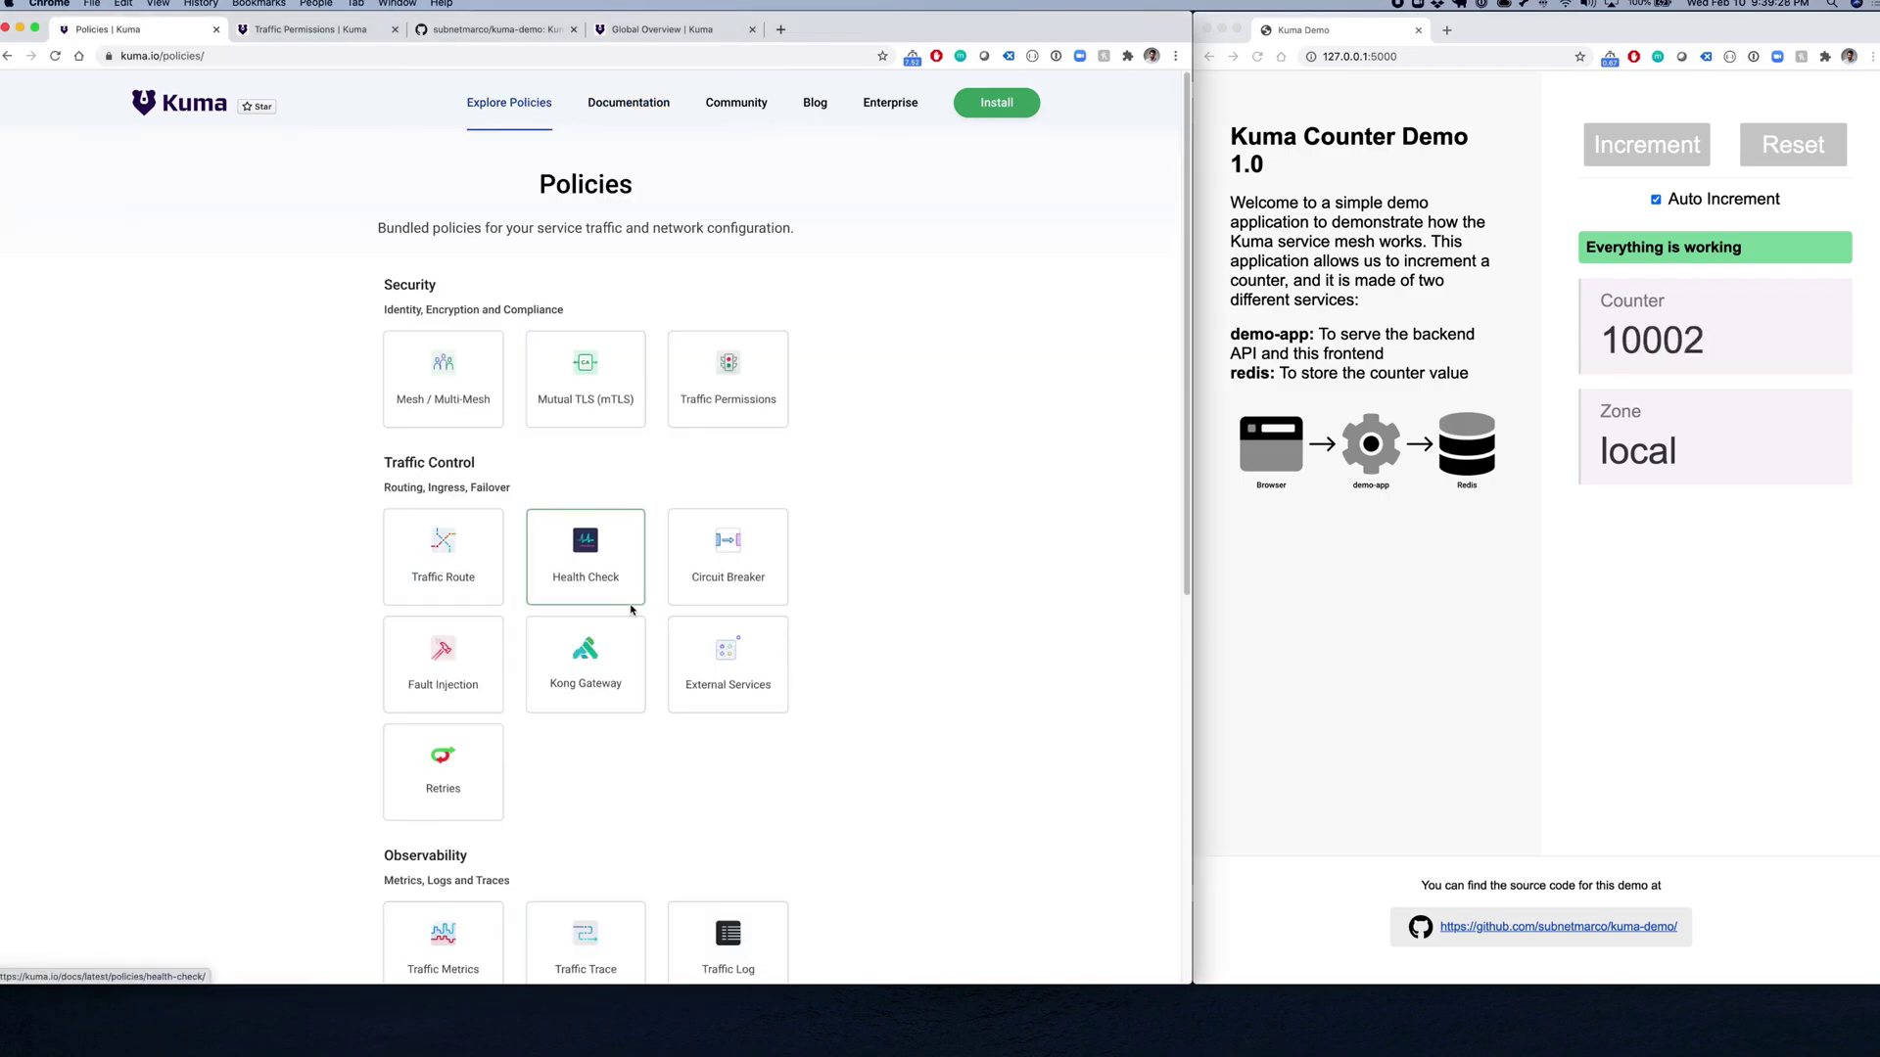
scroll(636, 588, "down", 4)
scroll(555, 652, "down", 1)
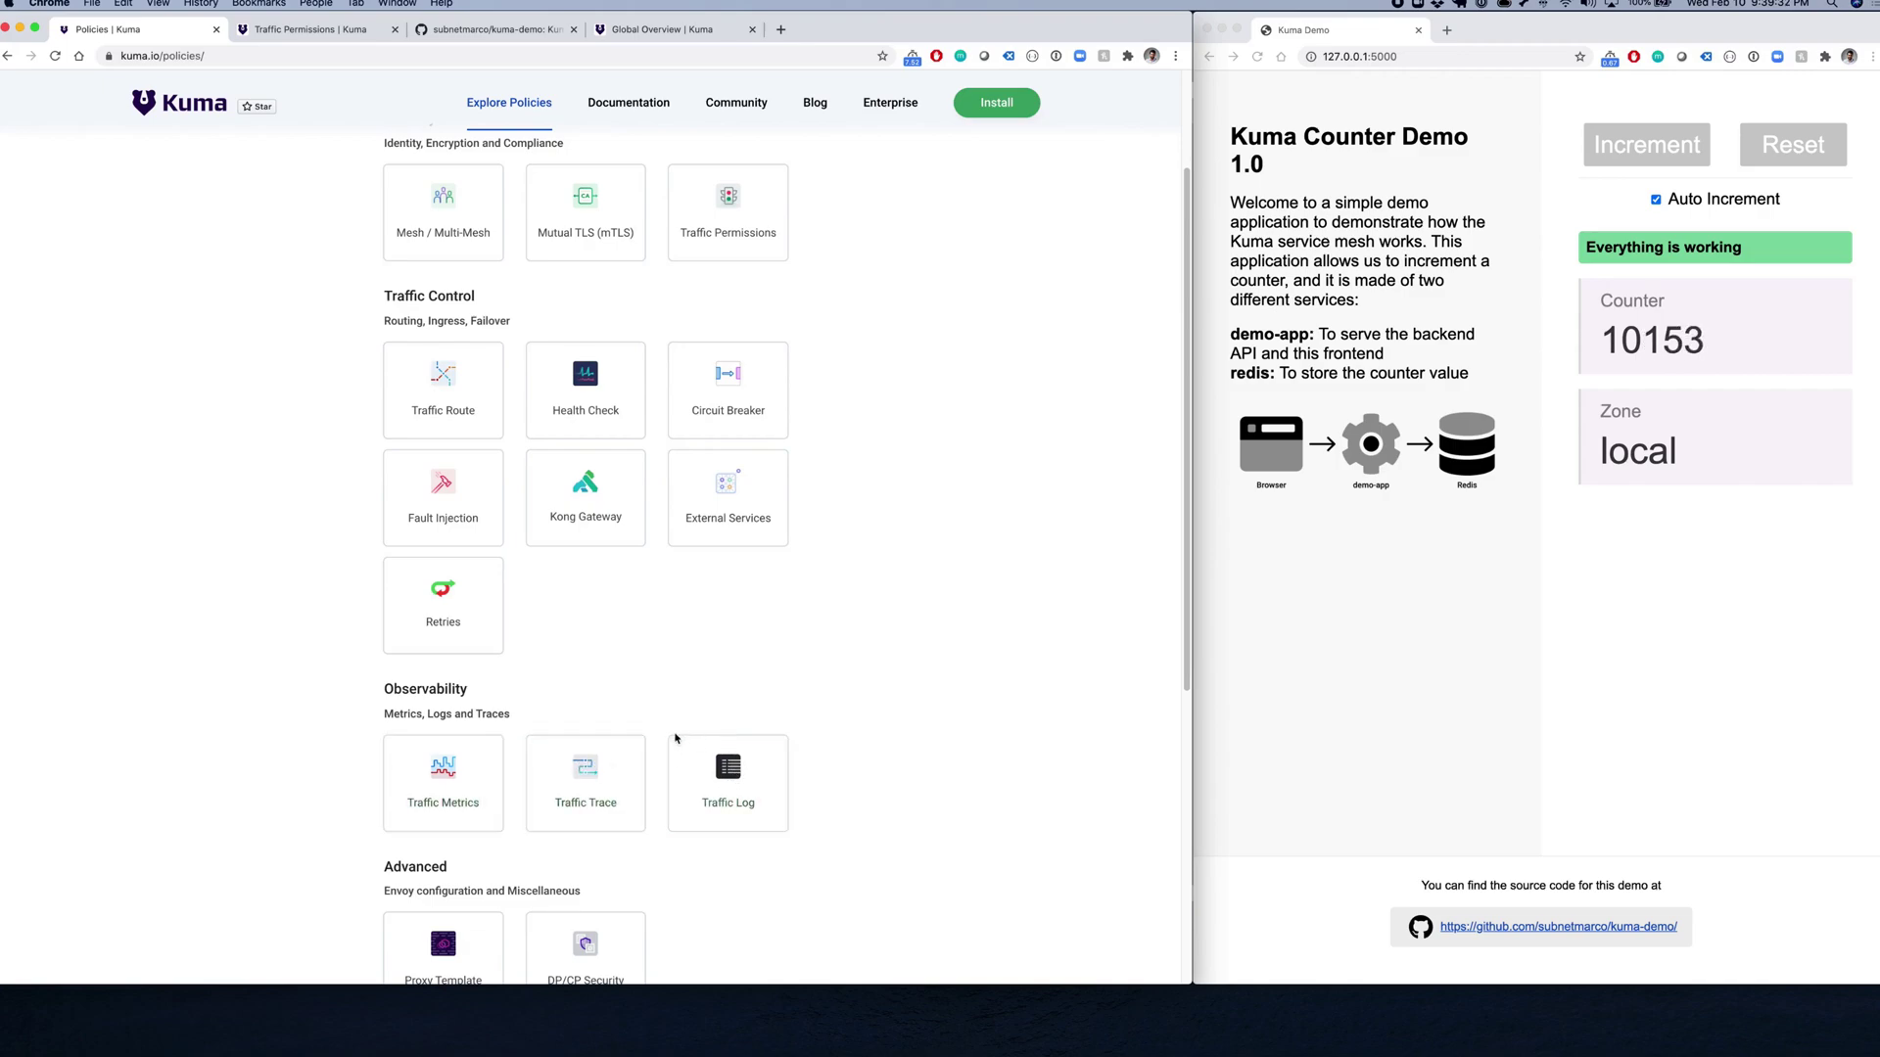
key("super+Tab")
type("k")
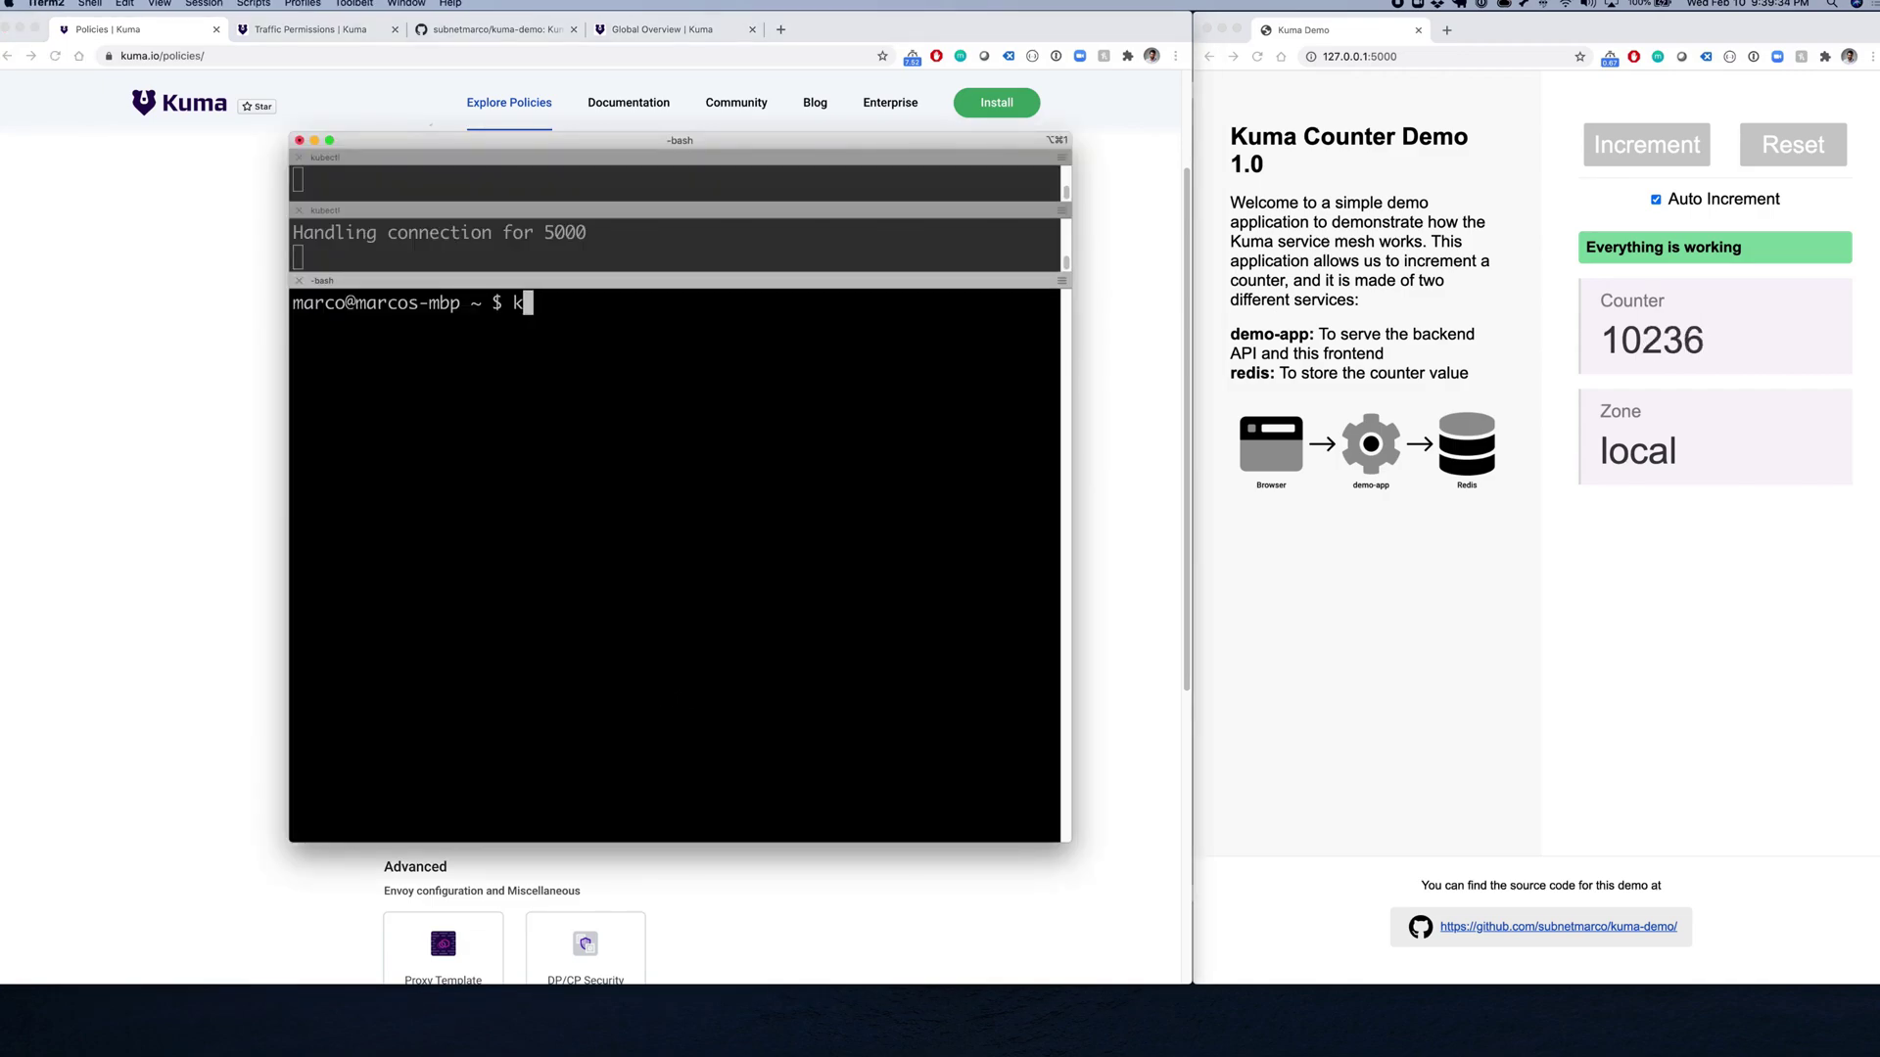
type("umactl install metri")
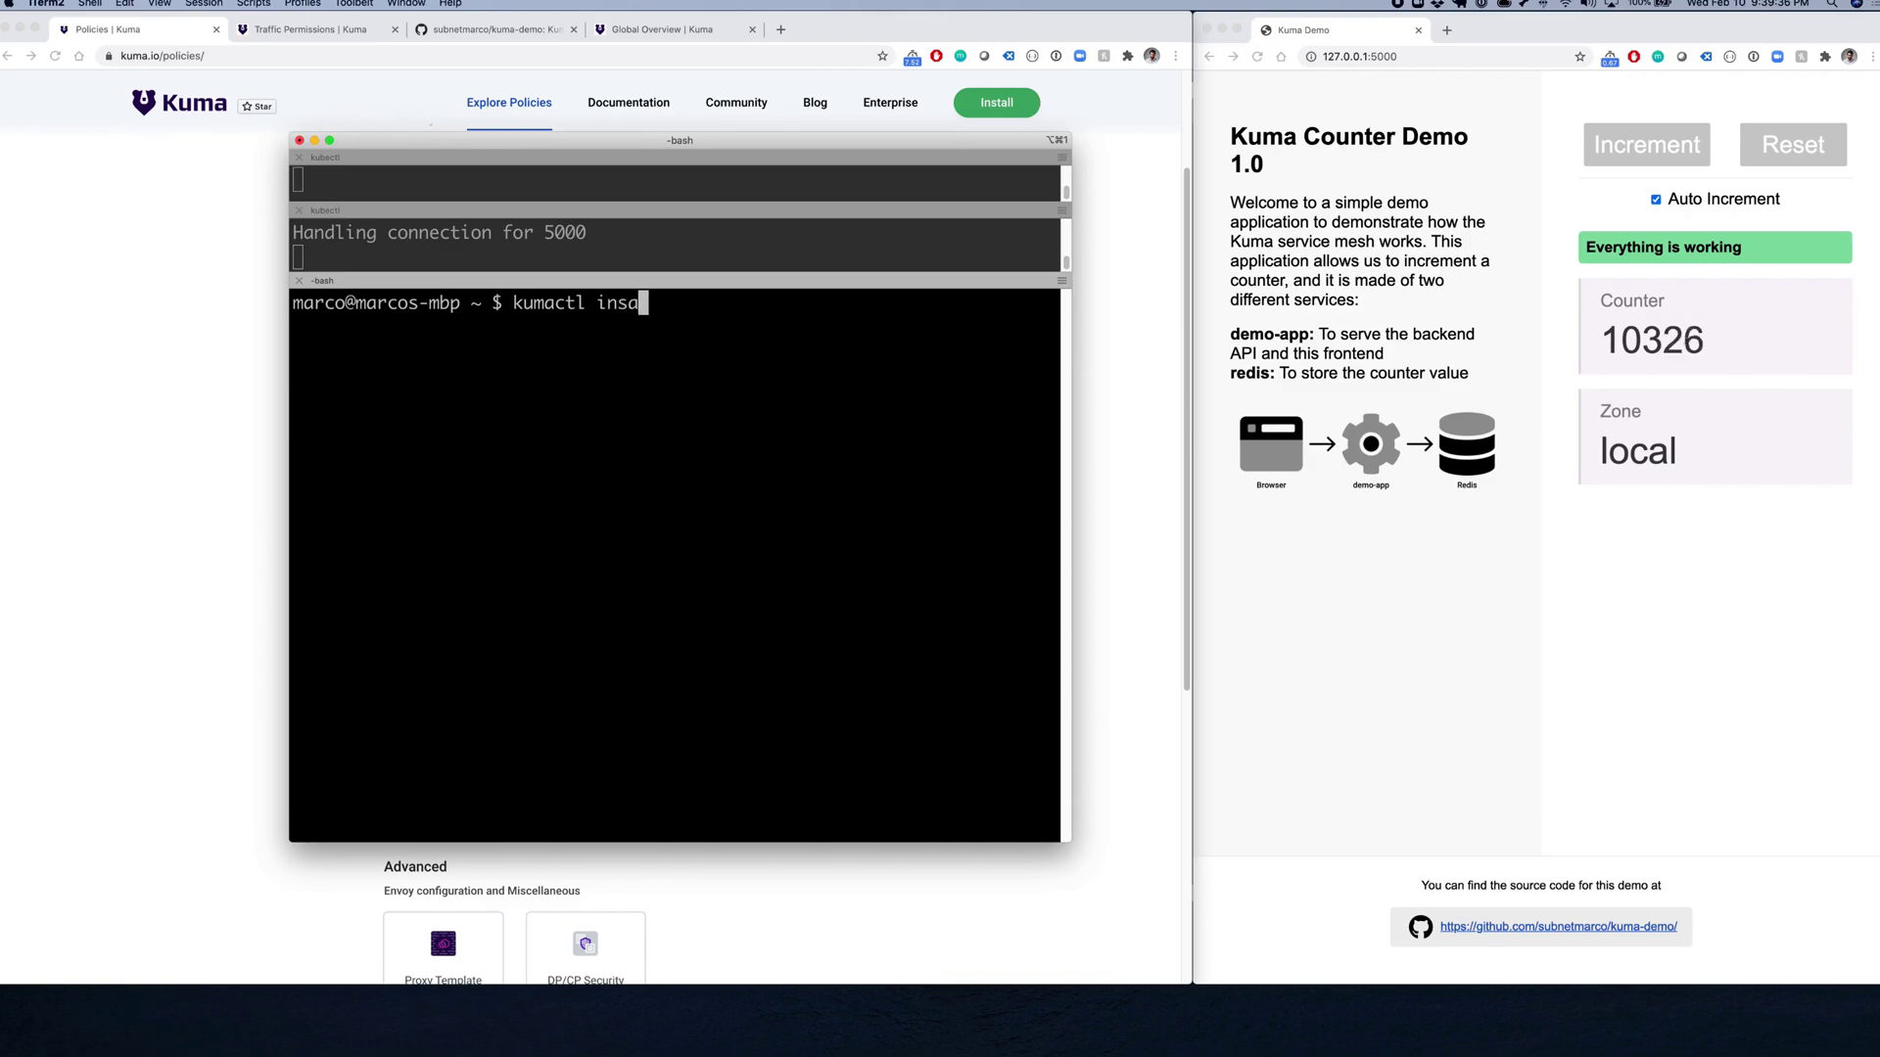
type("cs ")
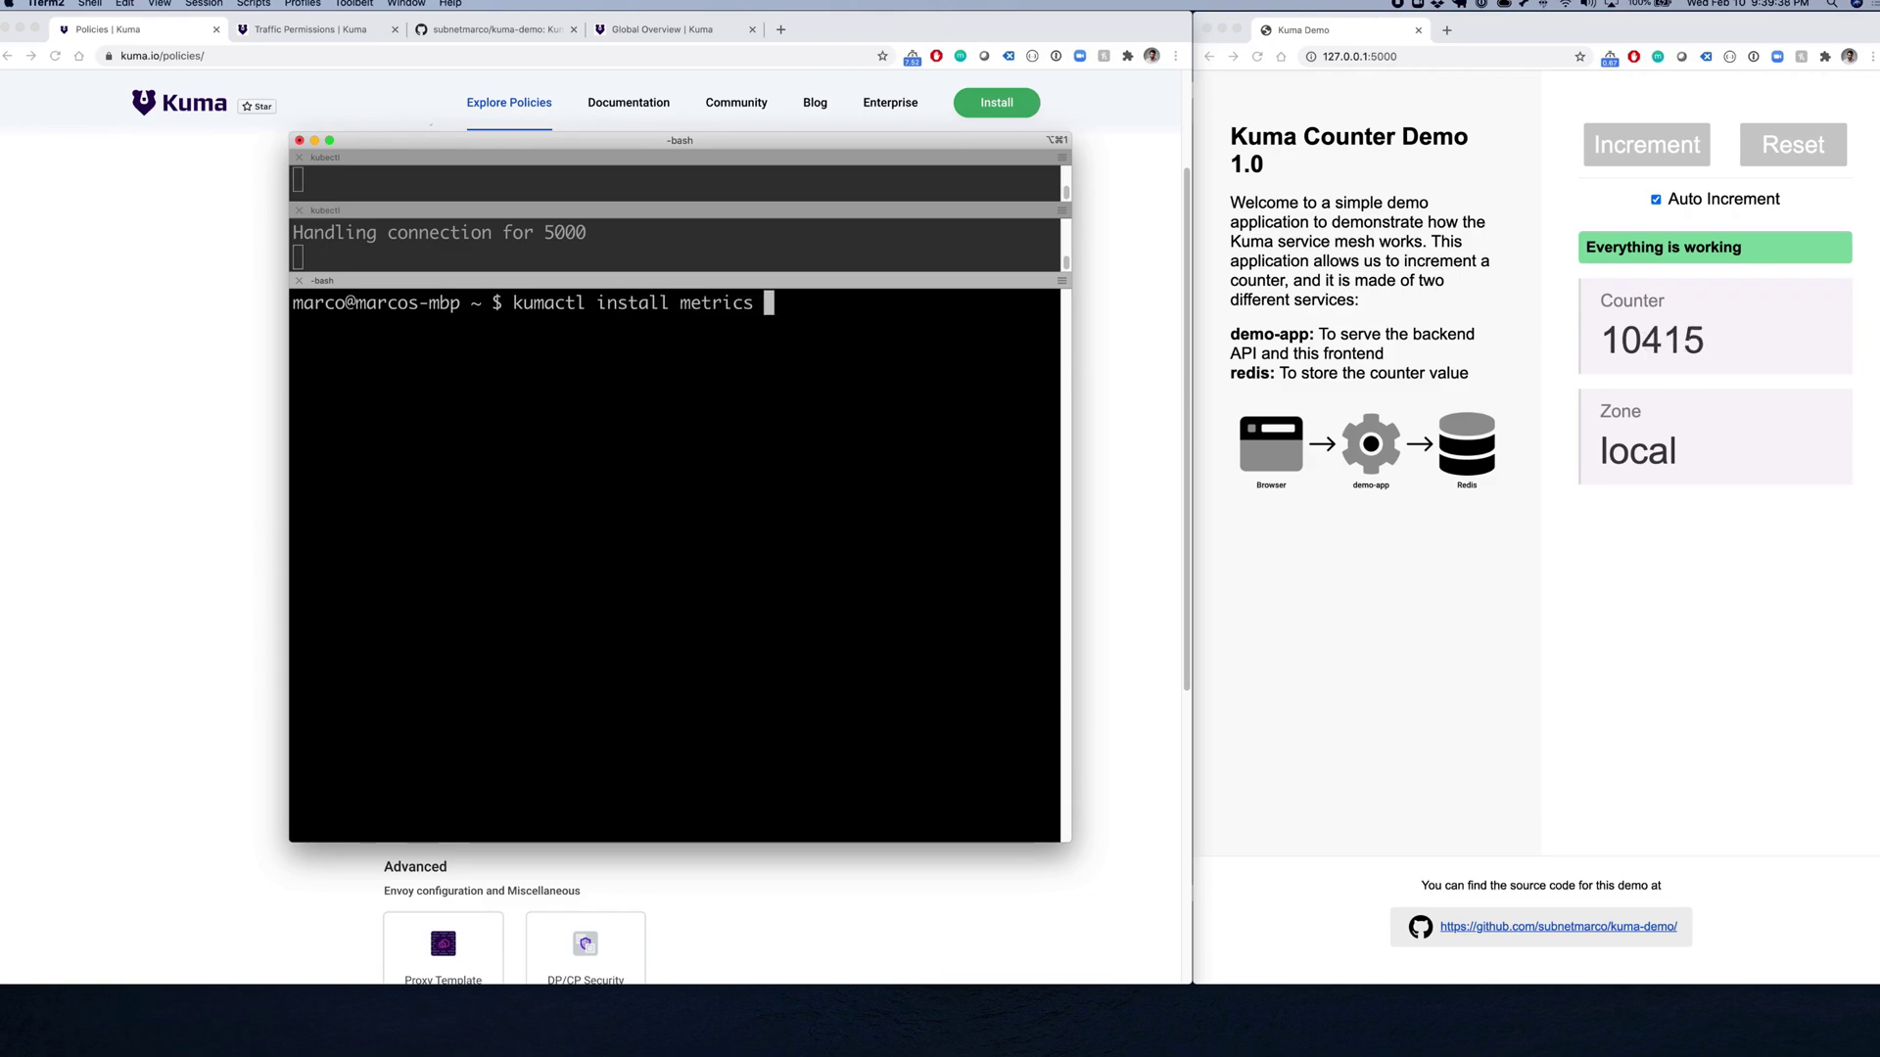
type("| kubectl applt -")
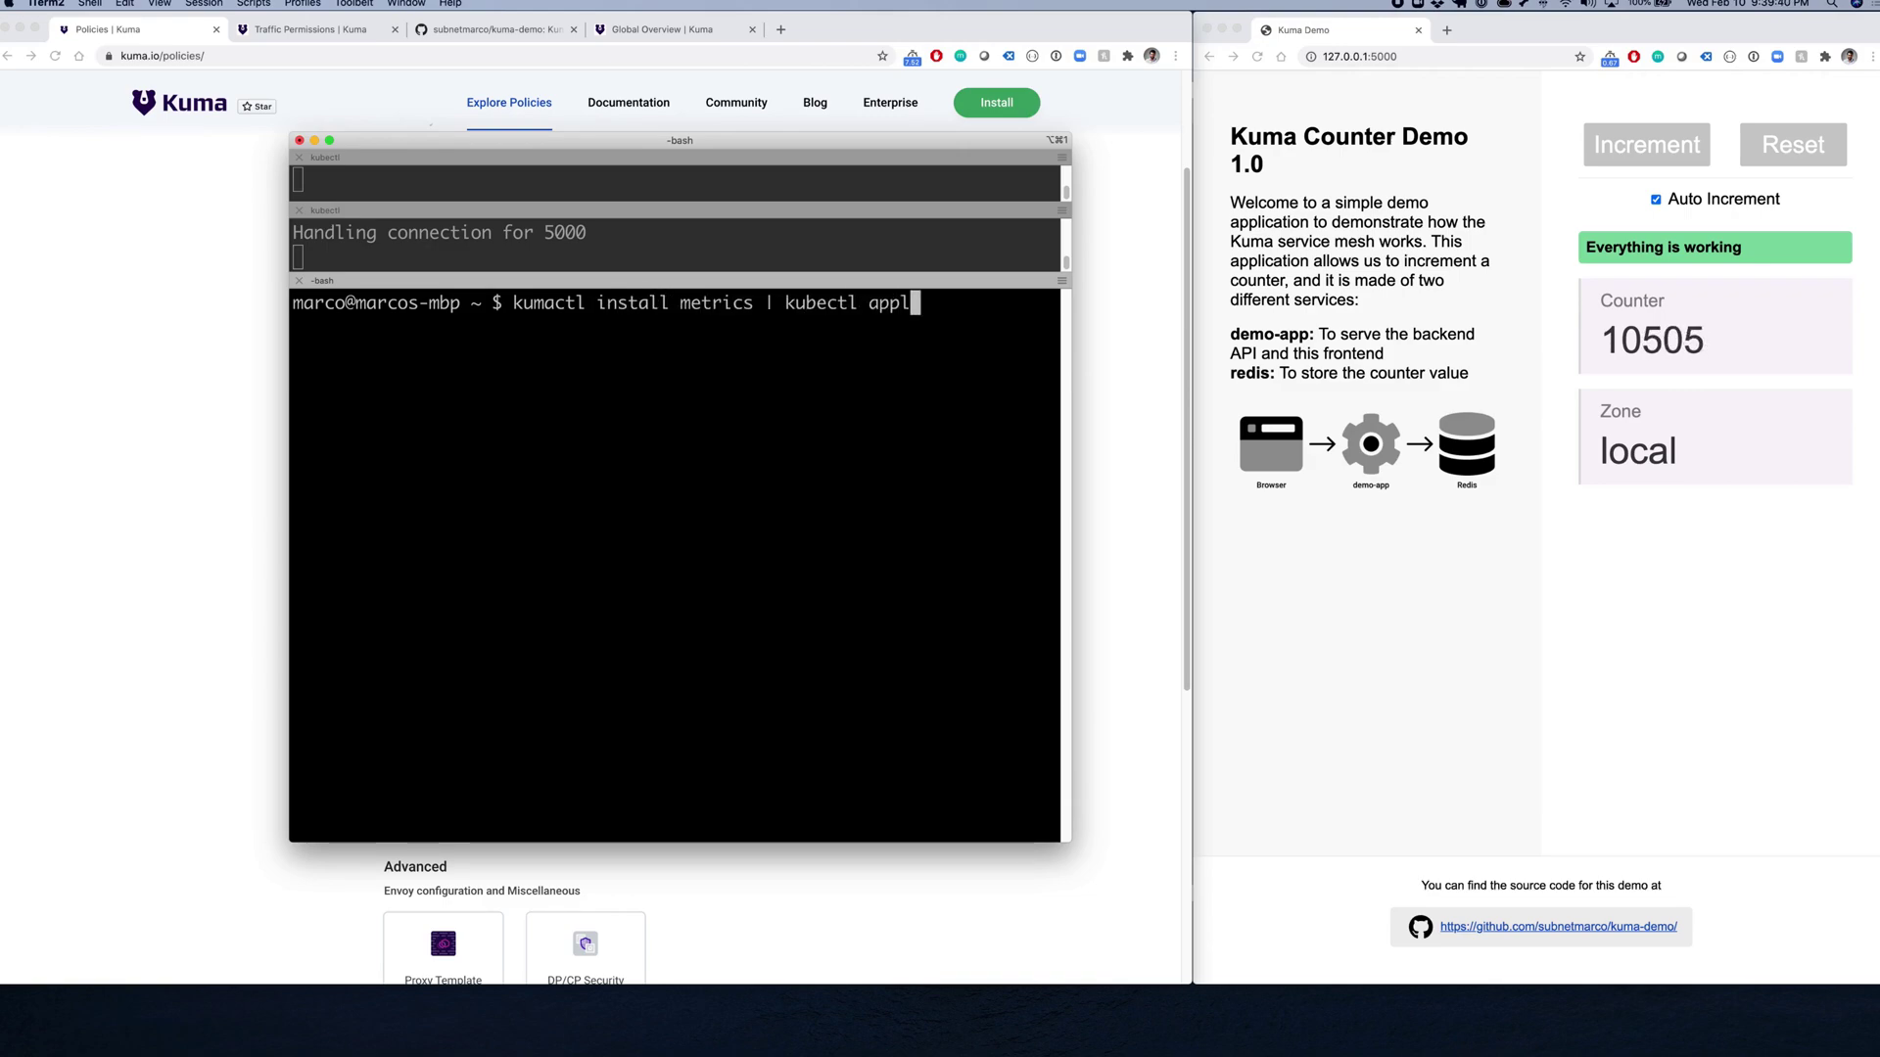
key("BackSpace")
key("BackSpace")
key("BackSpace")
type("y -f-")
key("BackSpace")
key("BackSpace")
type("-")
key("Return")
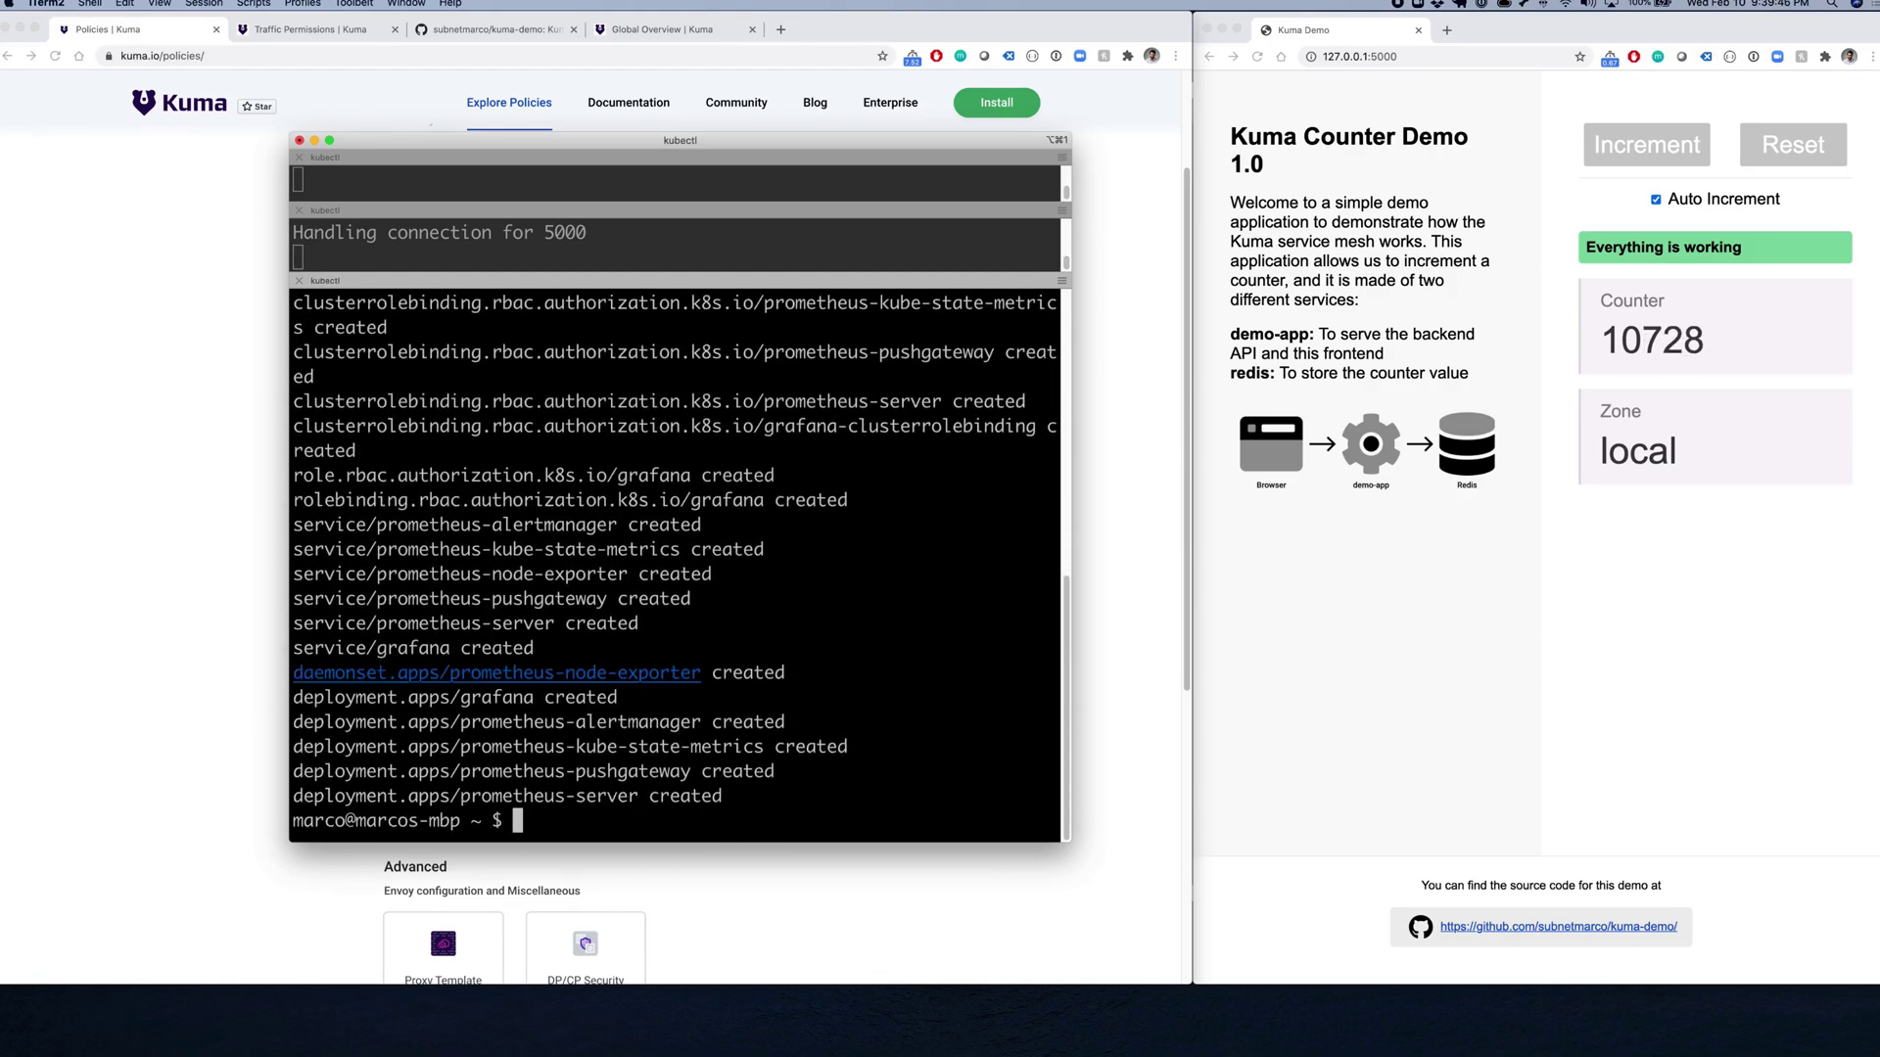
List the namespaces, then the pods in the kuma-metrics namespace.
key("ctrl+l")
type("kubectl get ns")
key("Return")
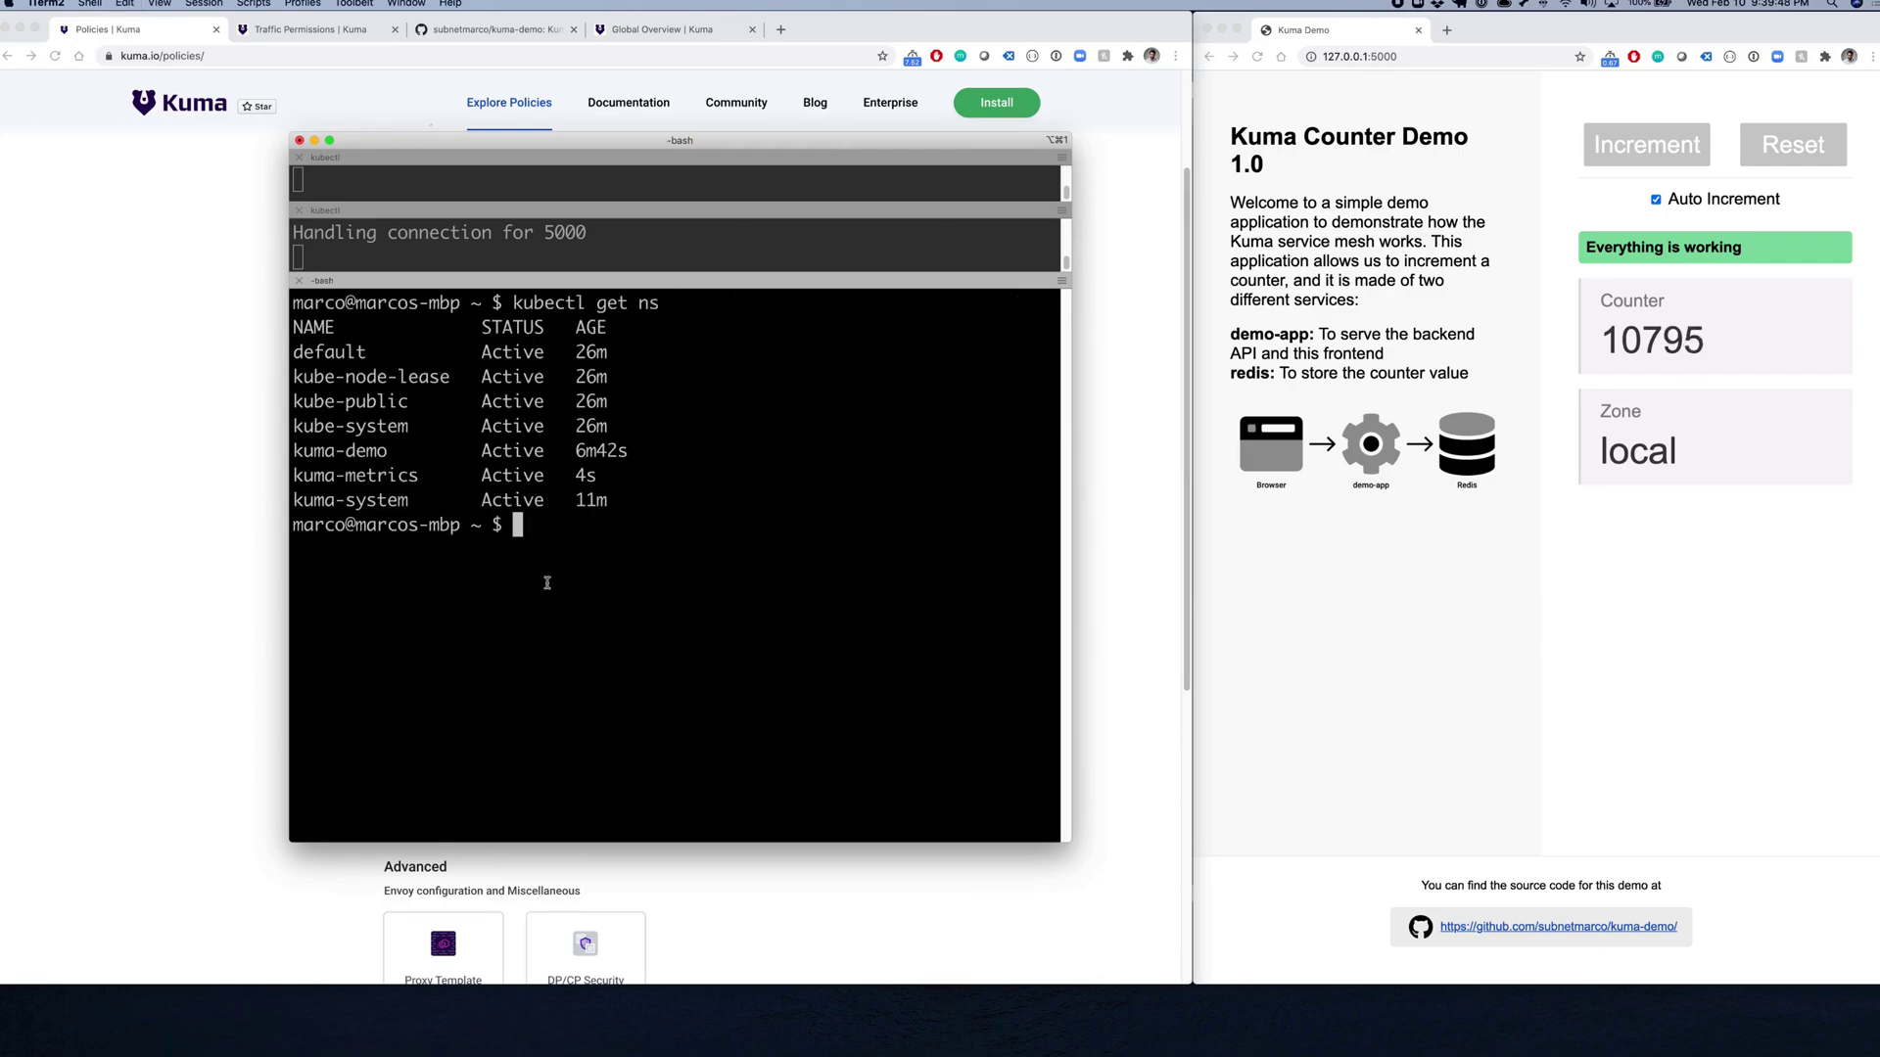
double_click(332, 479)
type("ku")
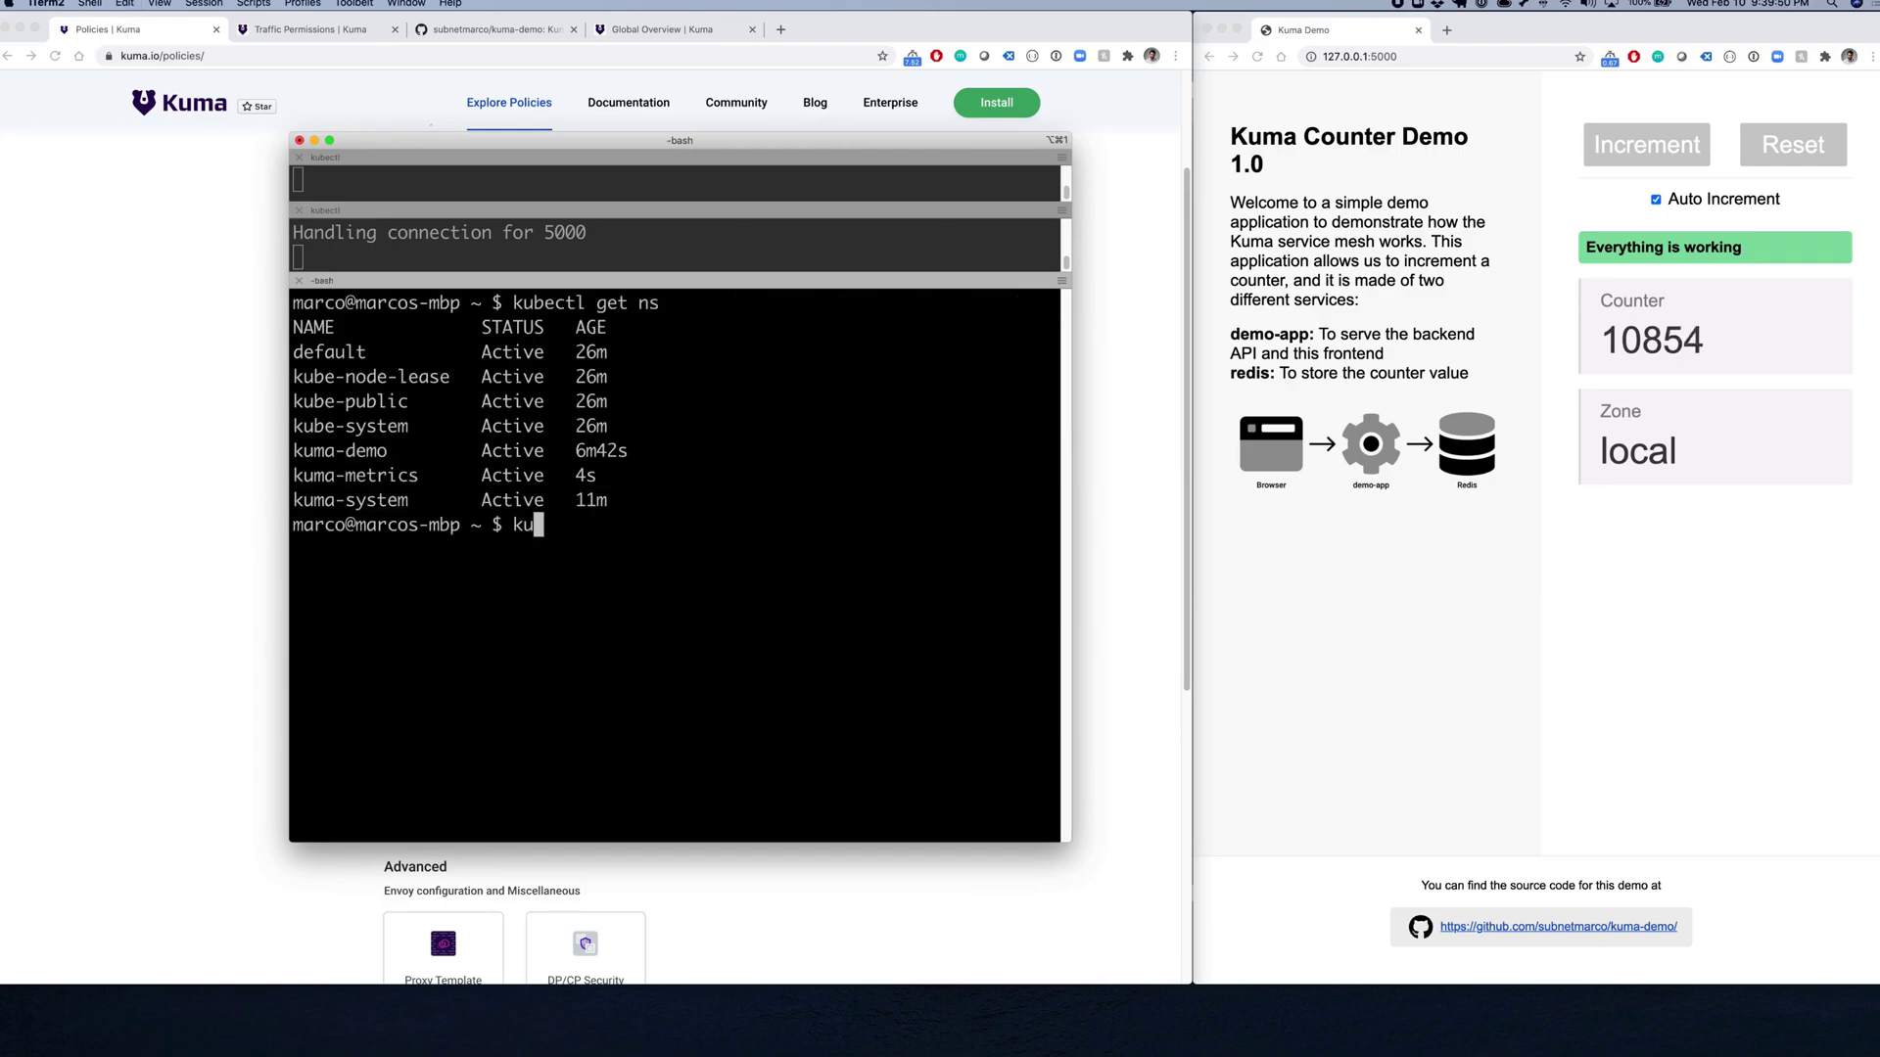
type("bectl get pod -n ku")
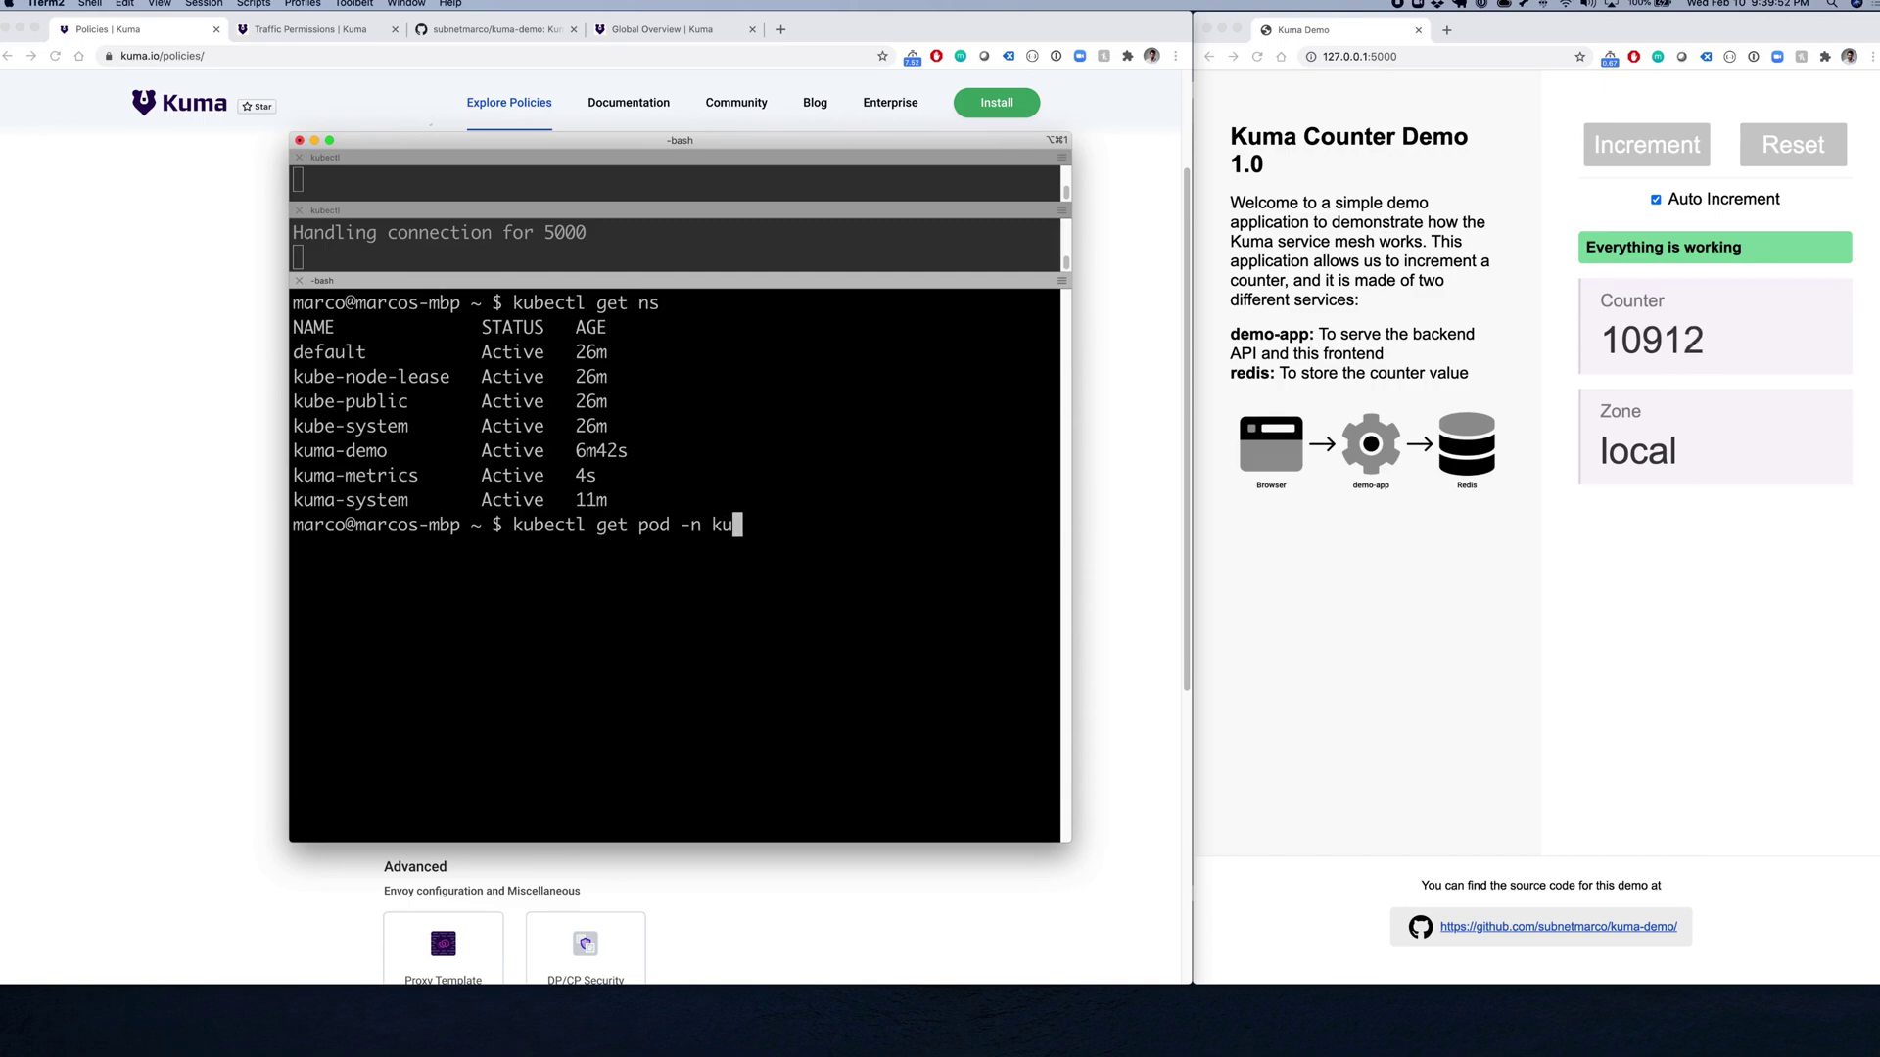
type("ma-metrics")
key("Return")
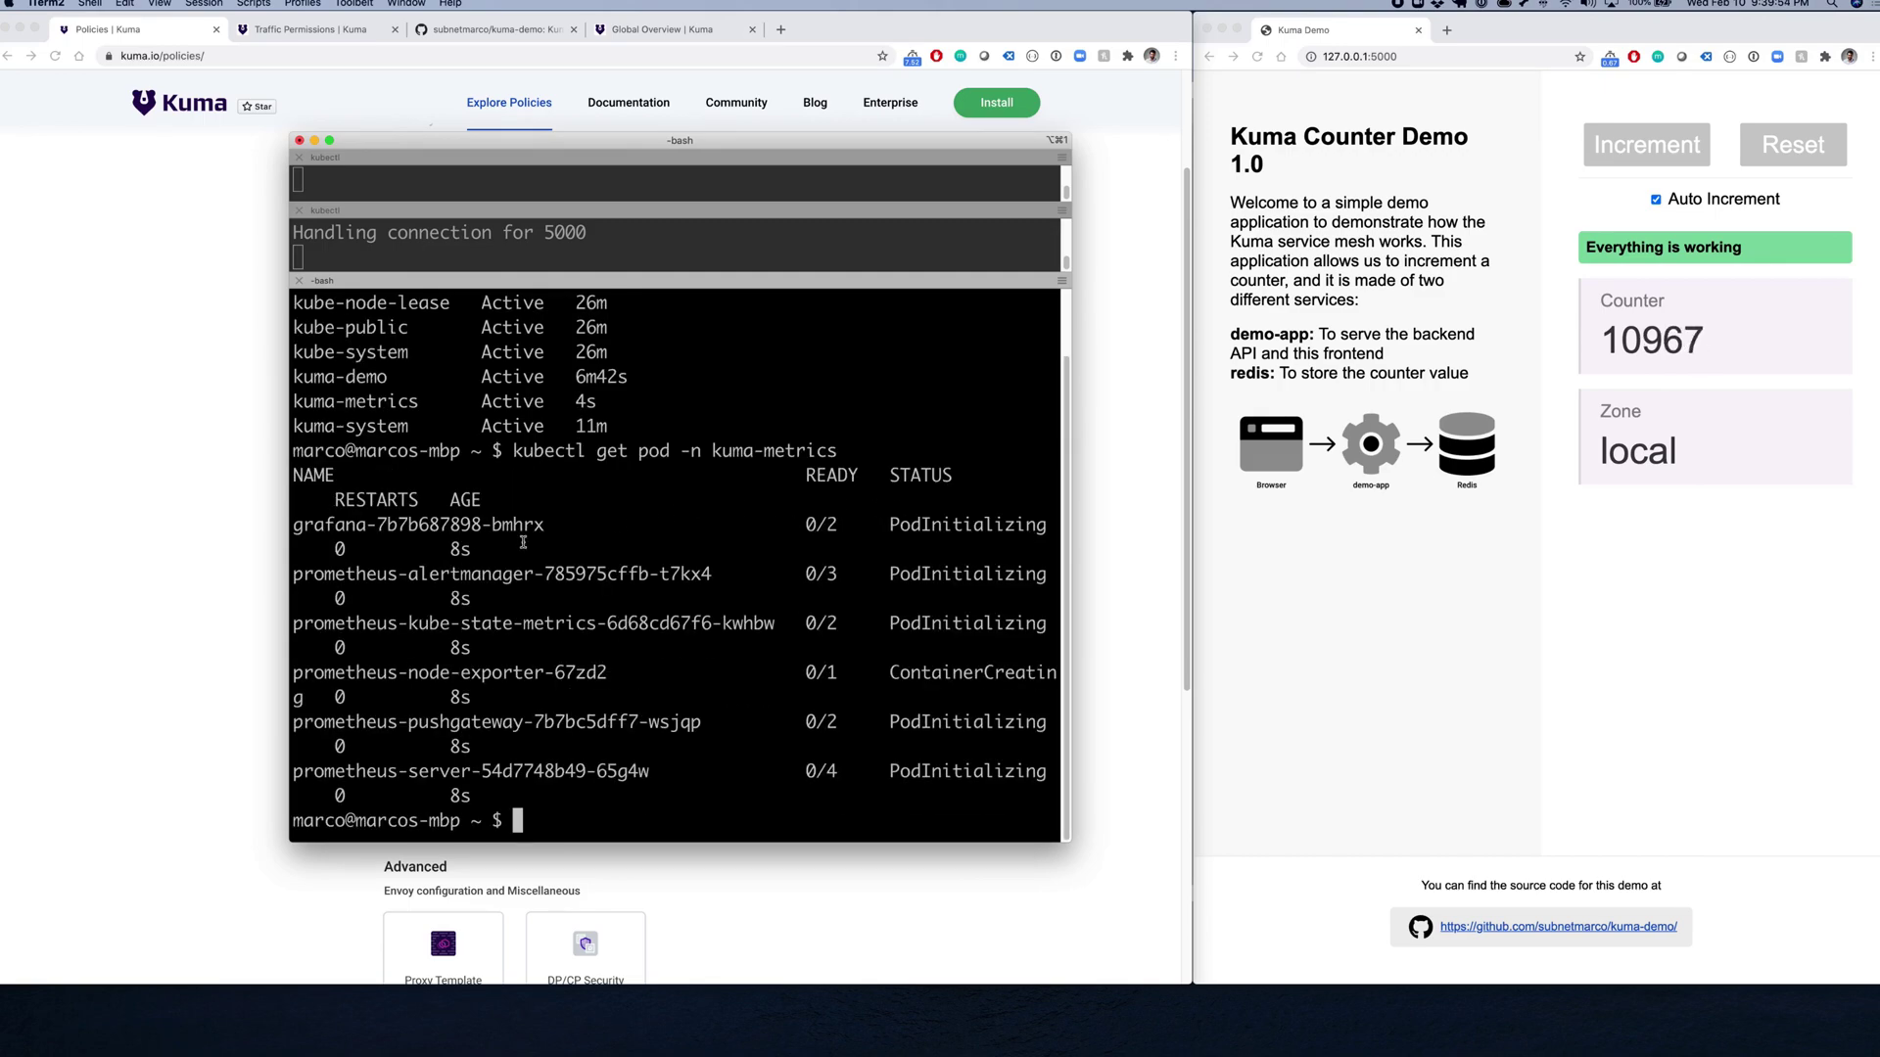
Rerun the kuma-metrics pod listing to watch Grafana and Prometheus start, then return to Kuma GUI.
left_click_drag(293, 509, 7, 509)
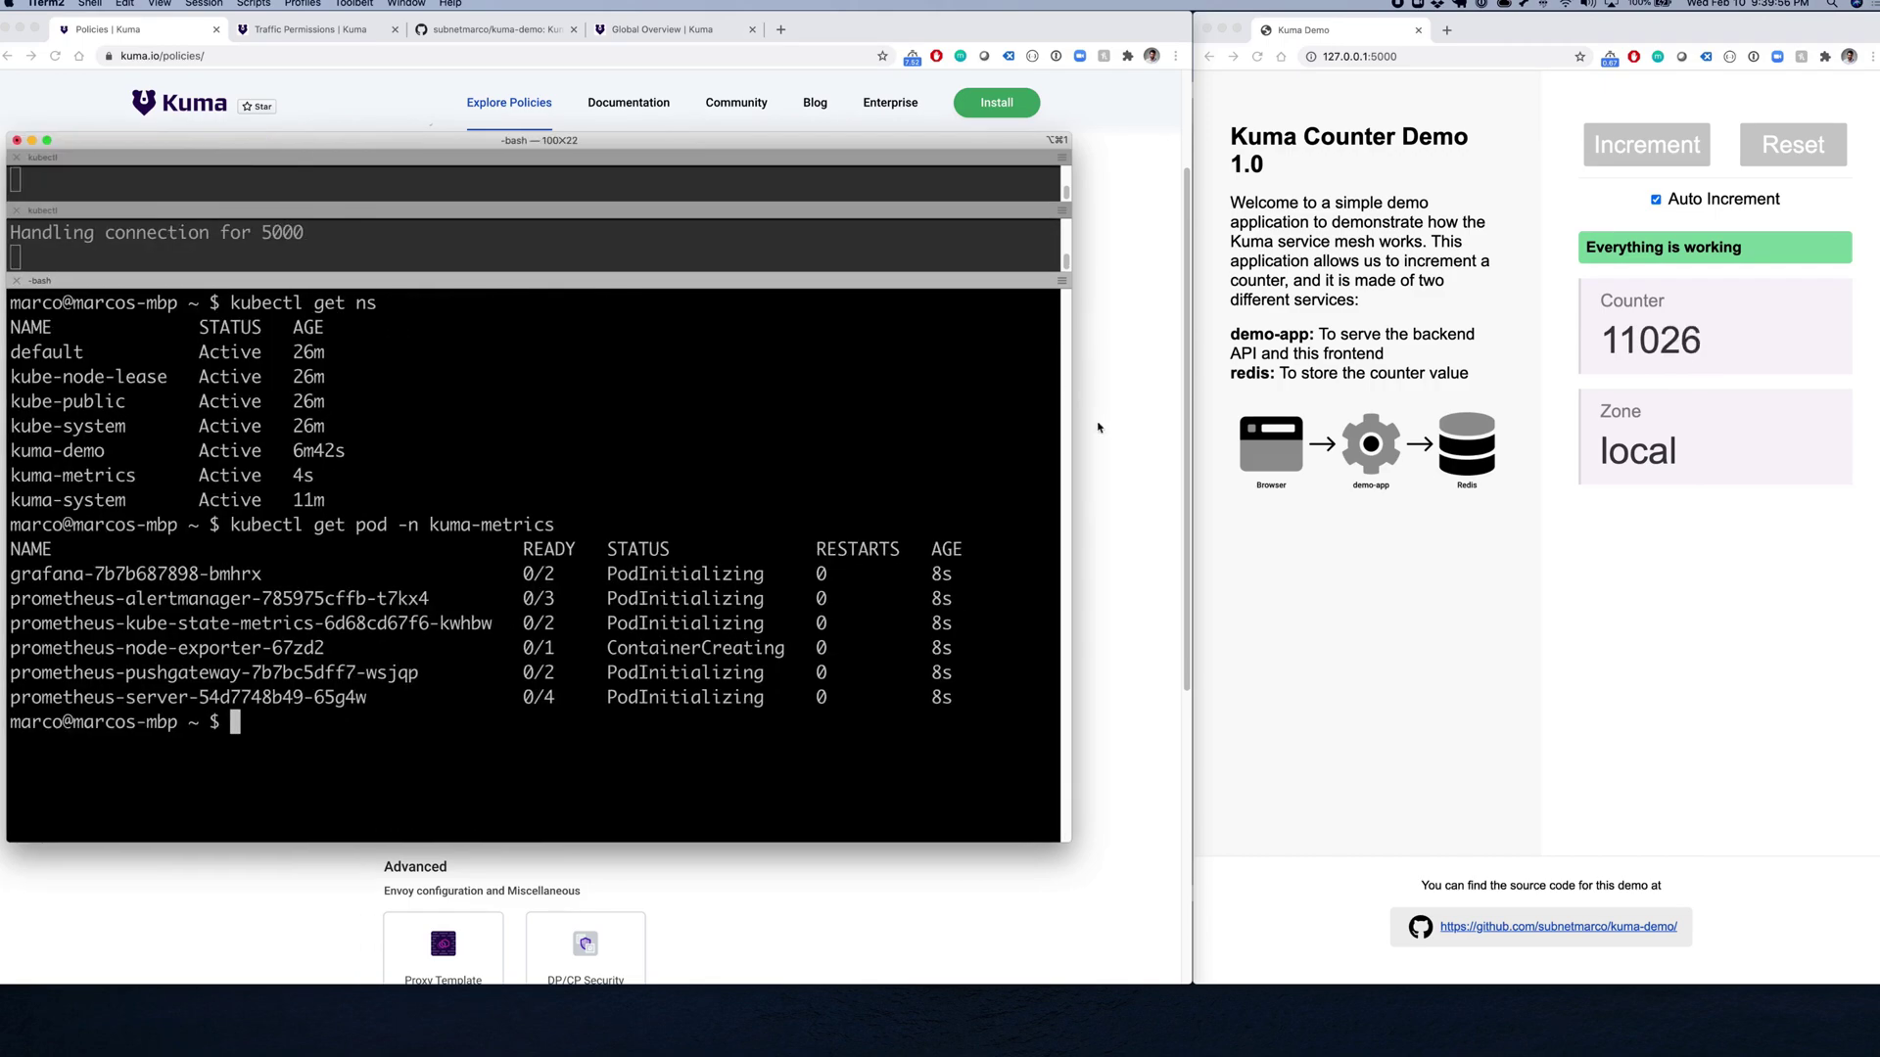
left_click_drag(902, 137, 992, 95)
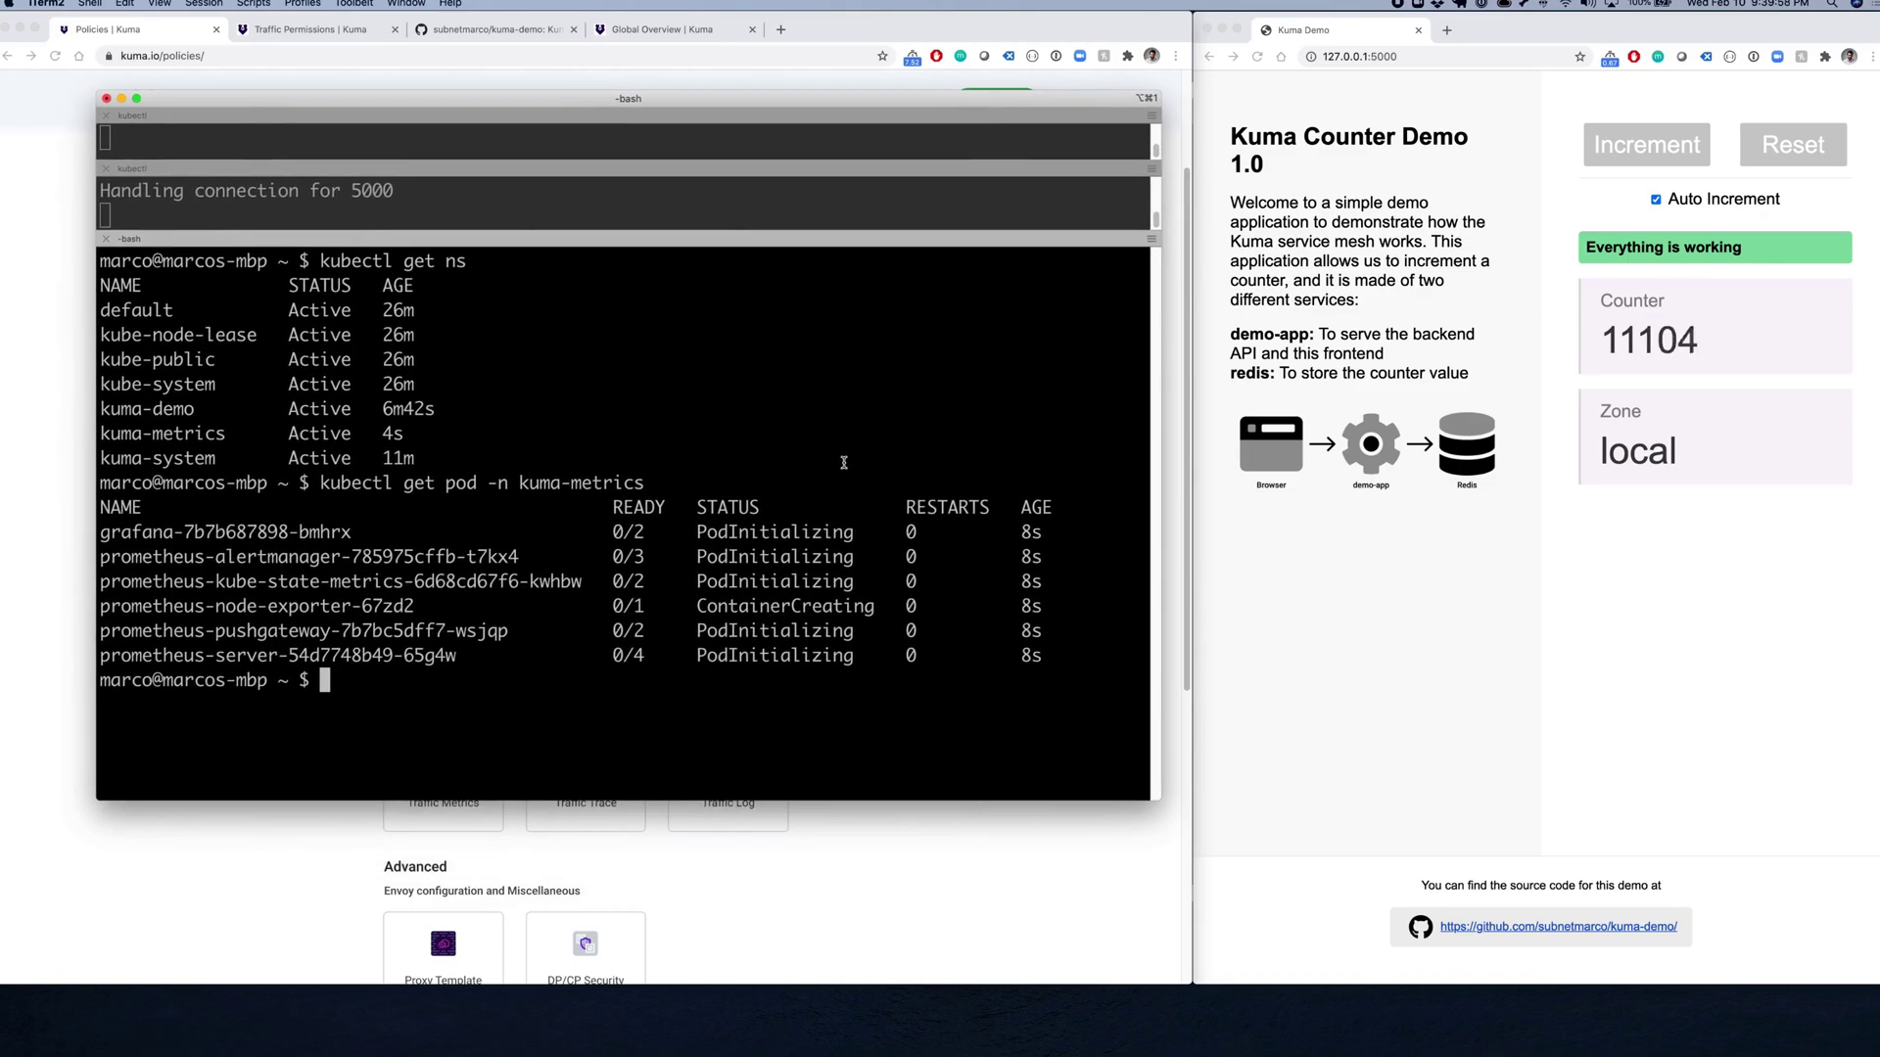
key("Up")
key("Return")
key("Up")
key("Return")
key("Up")
key("Return")
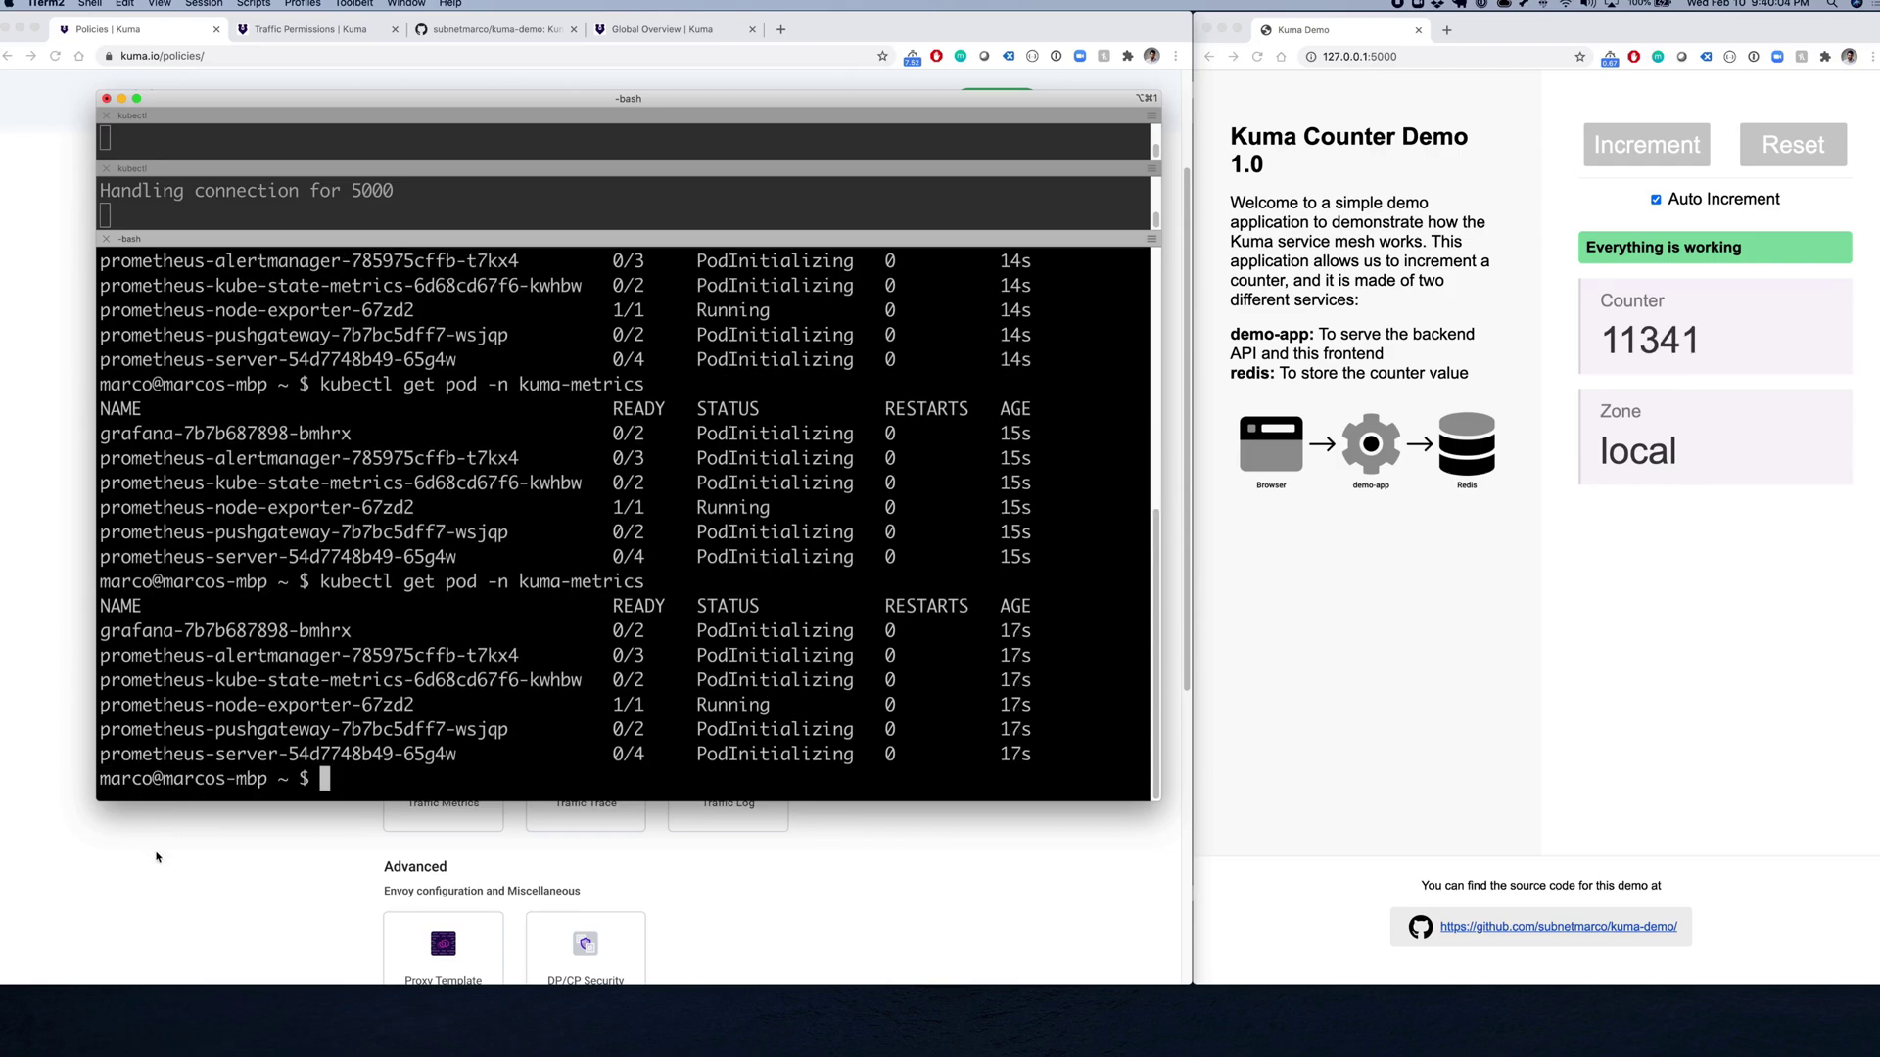
key("super+Tab")
left_click(310, 30)
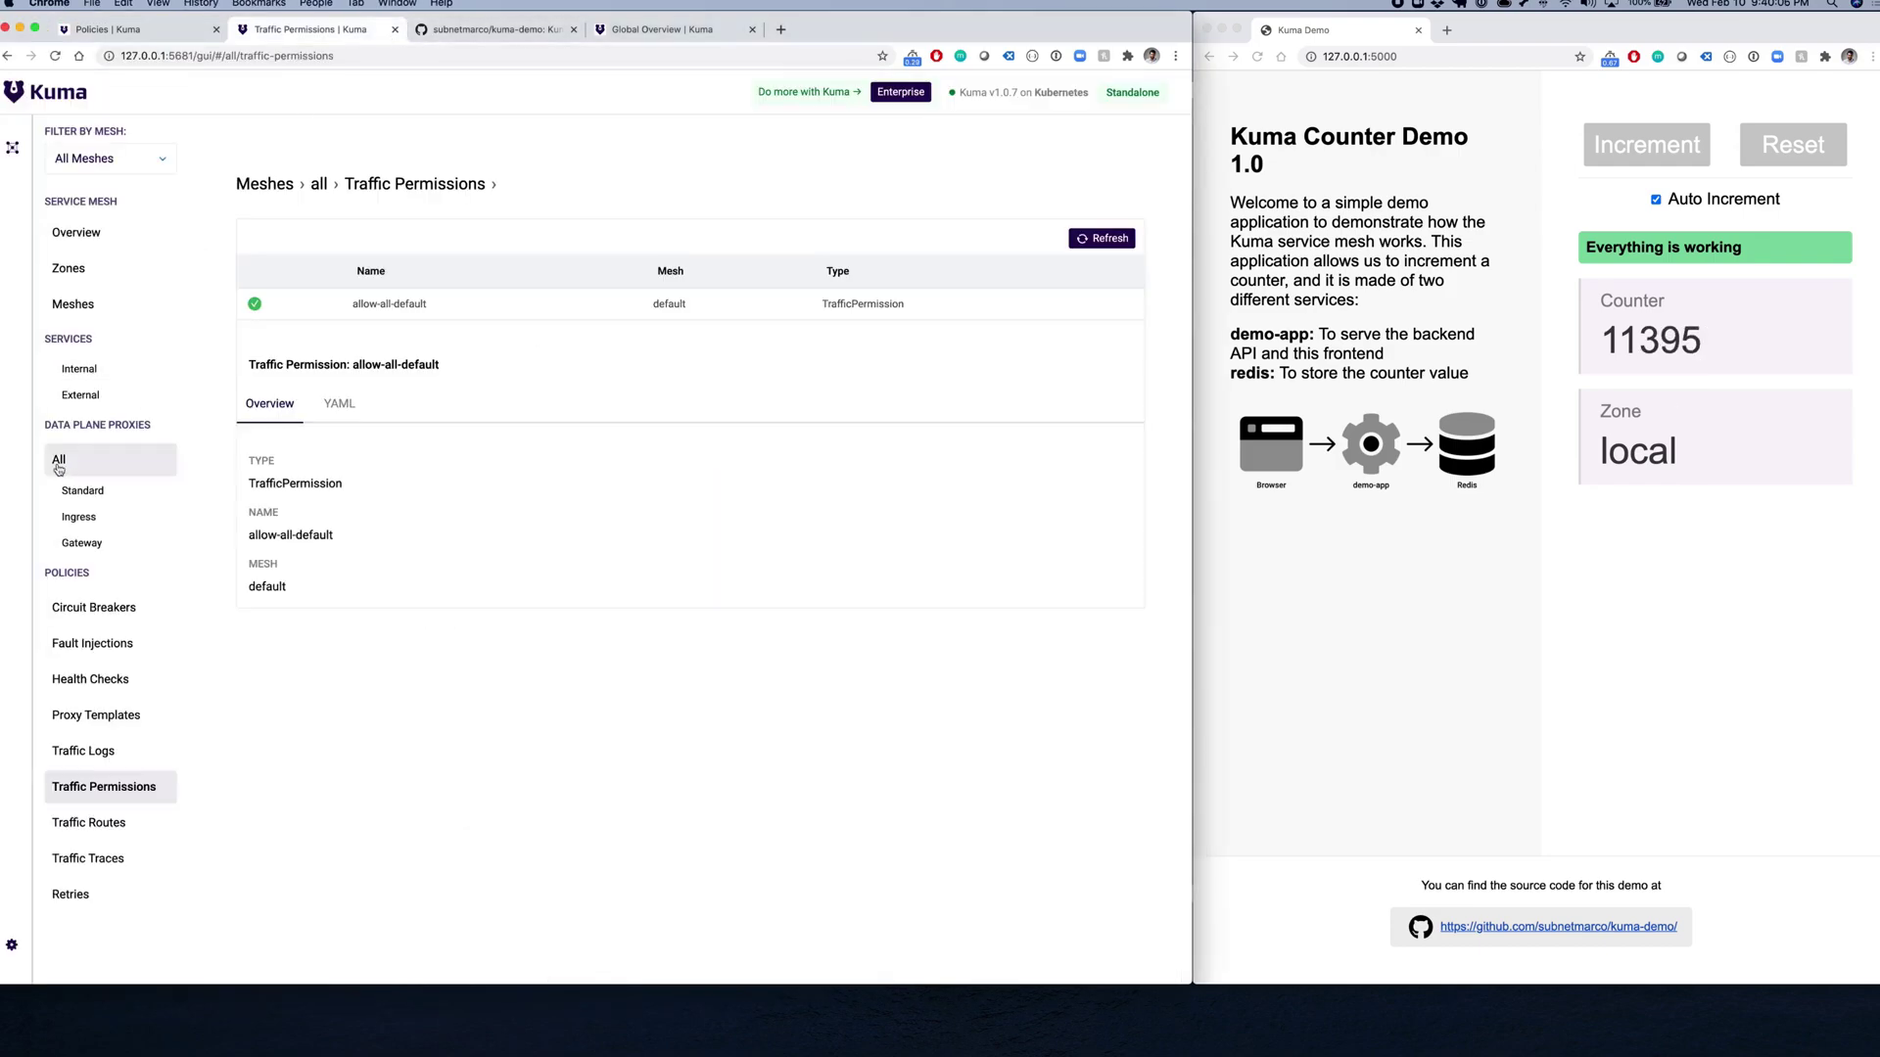
Review internal services and all data plane proxies, where kuma-metrics services show offline.
left_click(71, 368)
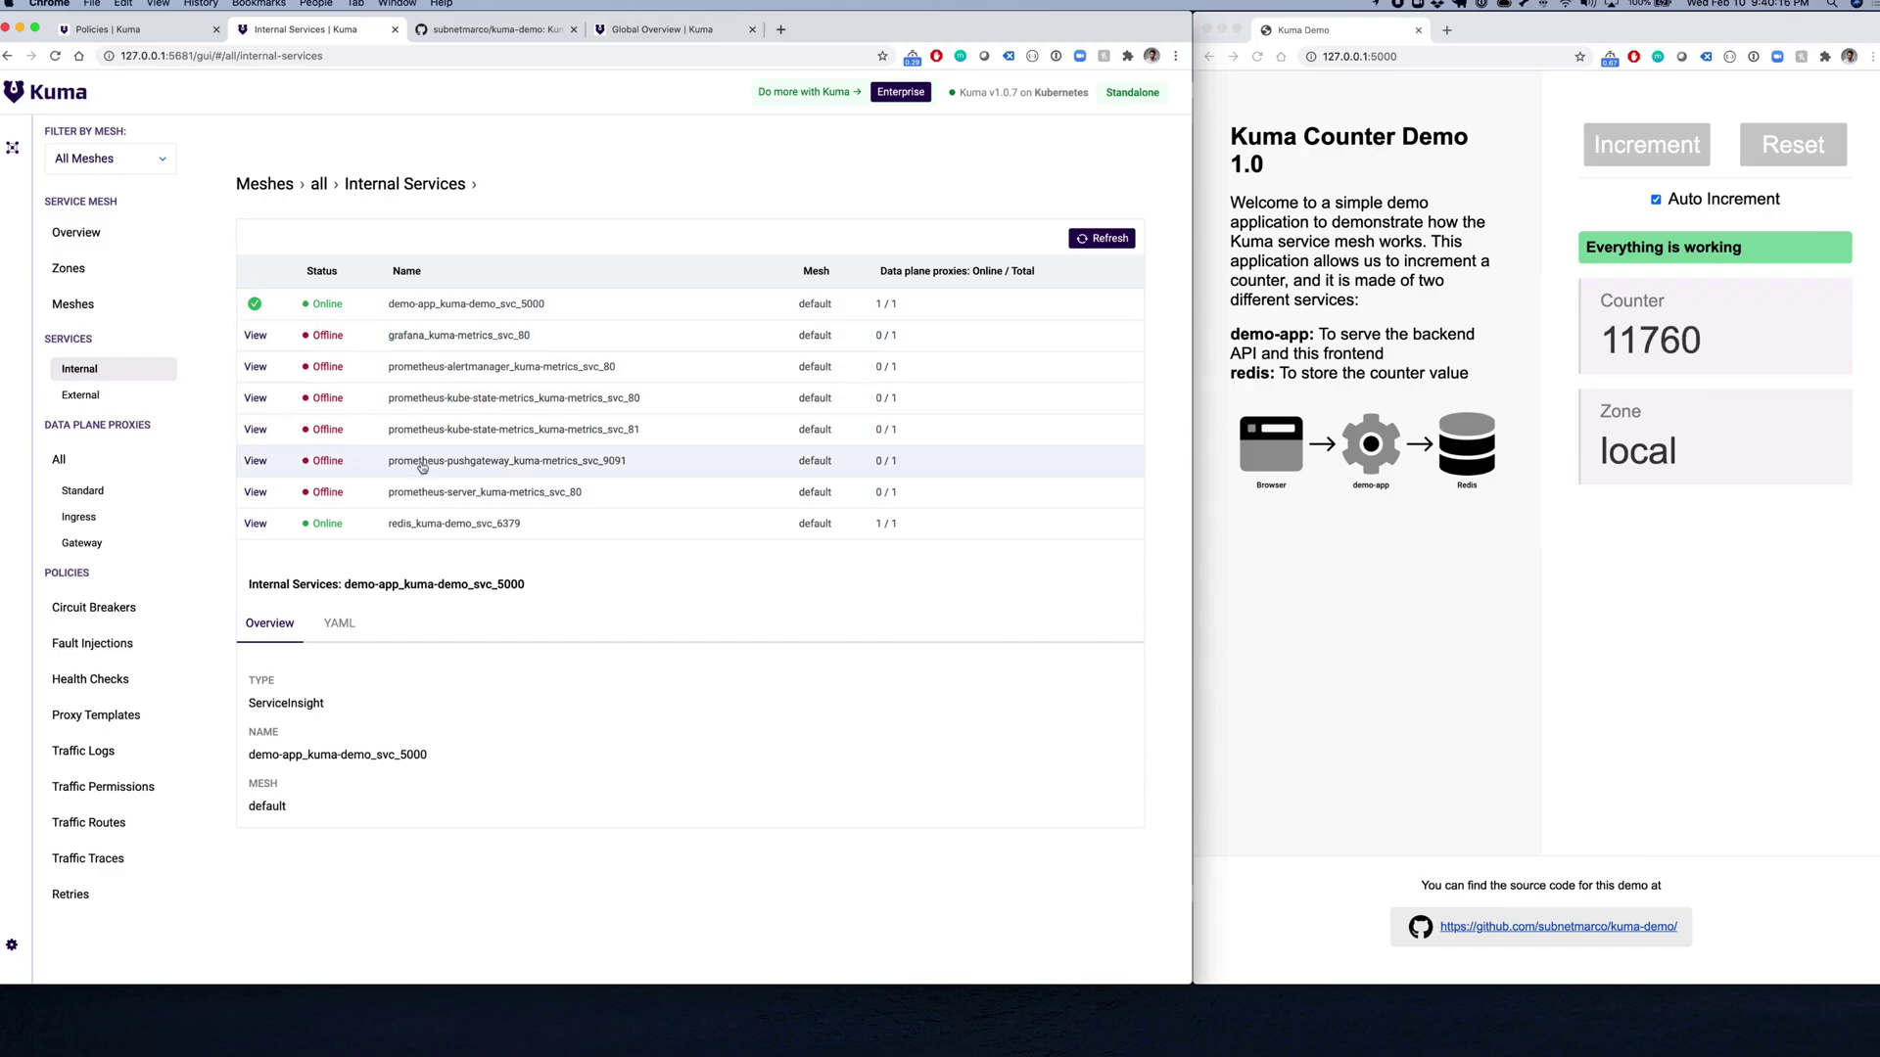
left_click(88, 467)
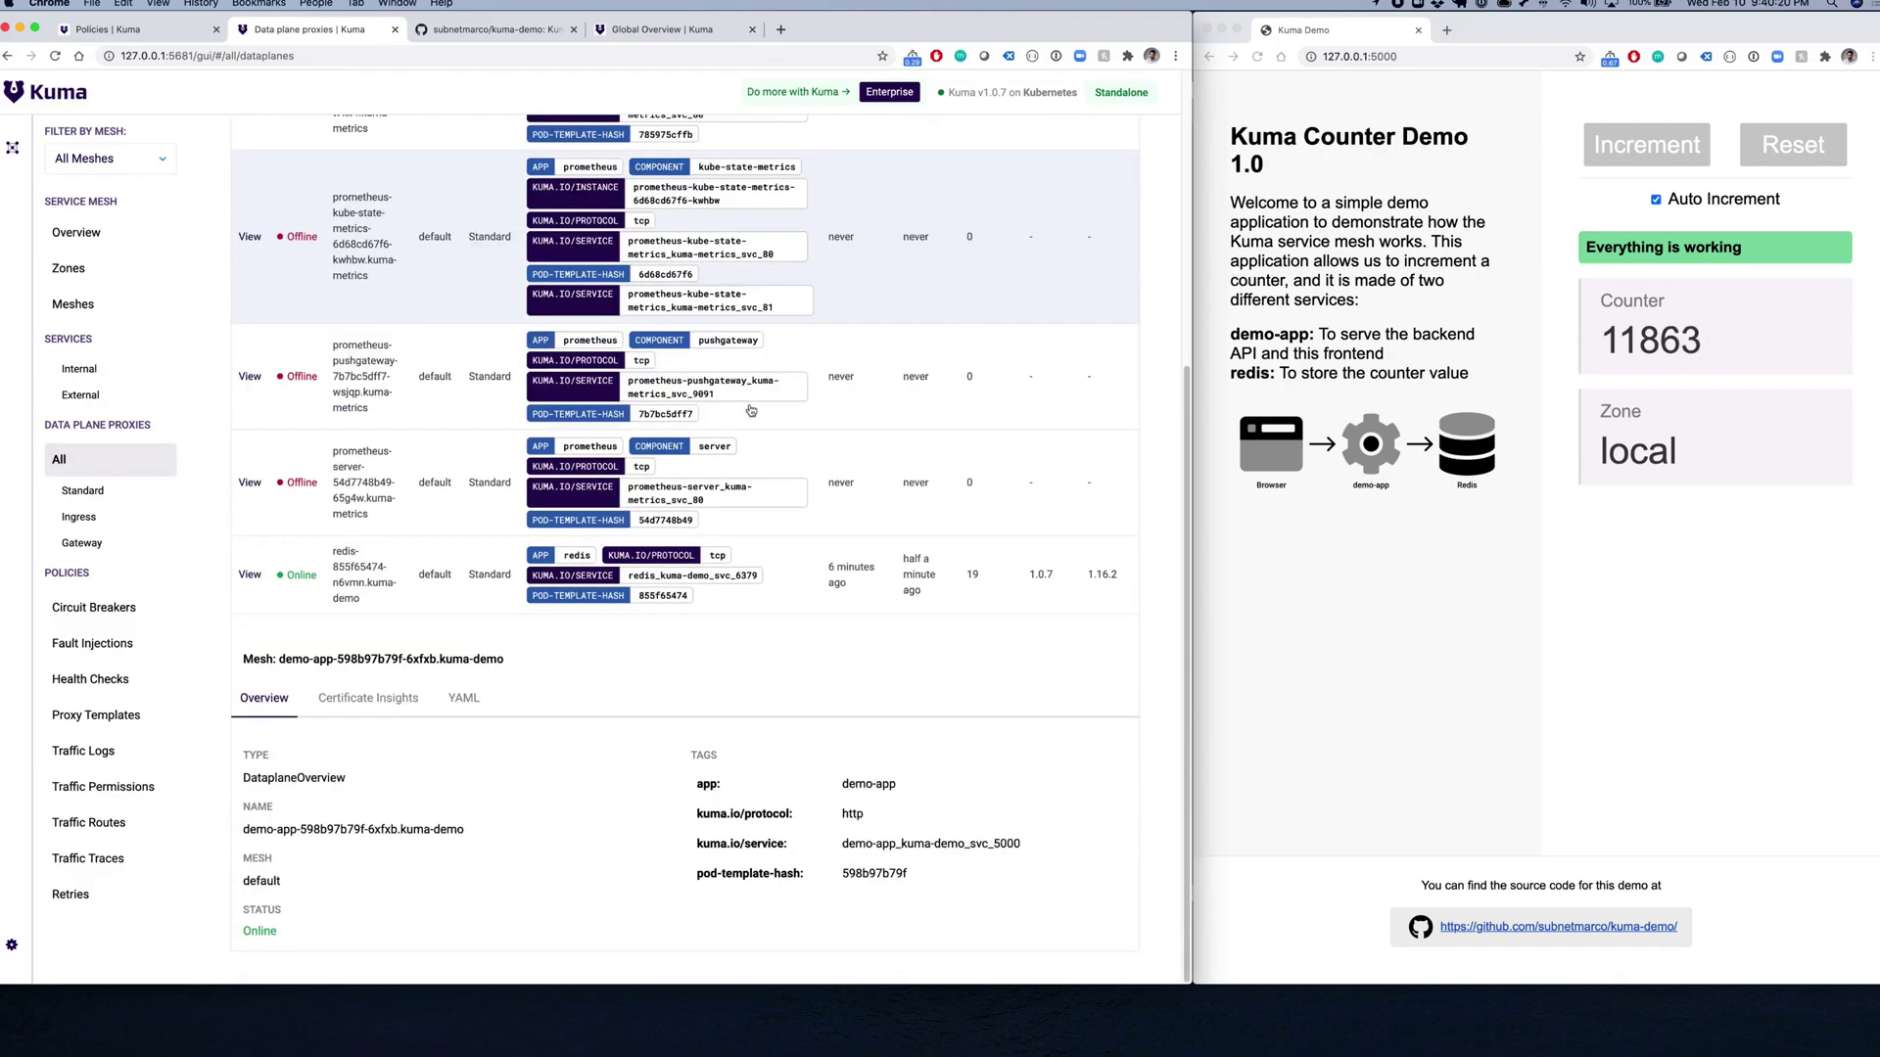
key("super+Tab")
Recheck kuma-metrics pods until Grafana is ready, then return to the Kuma Policies page.
key("Up")
key("Return")
key("Up")
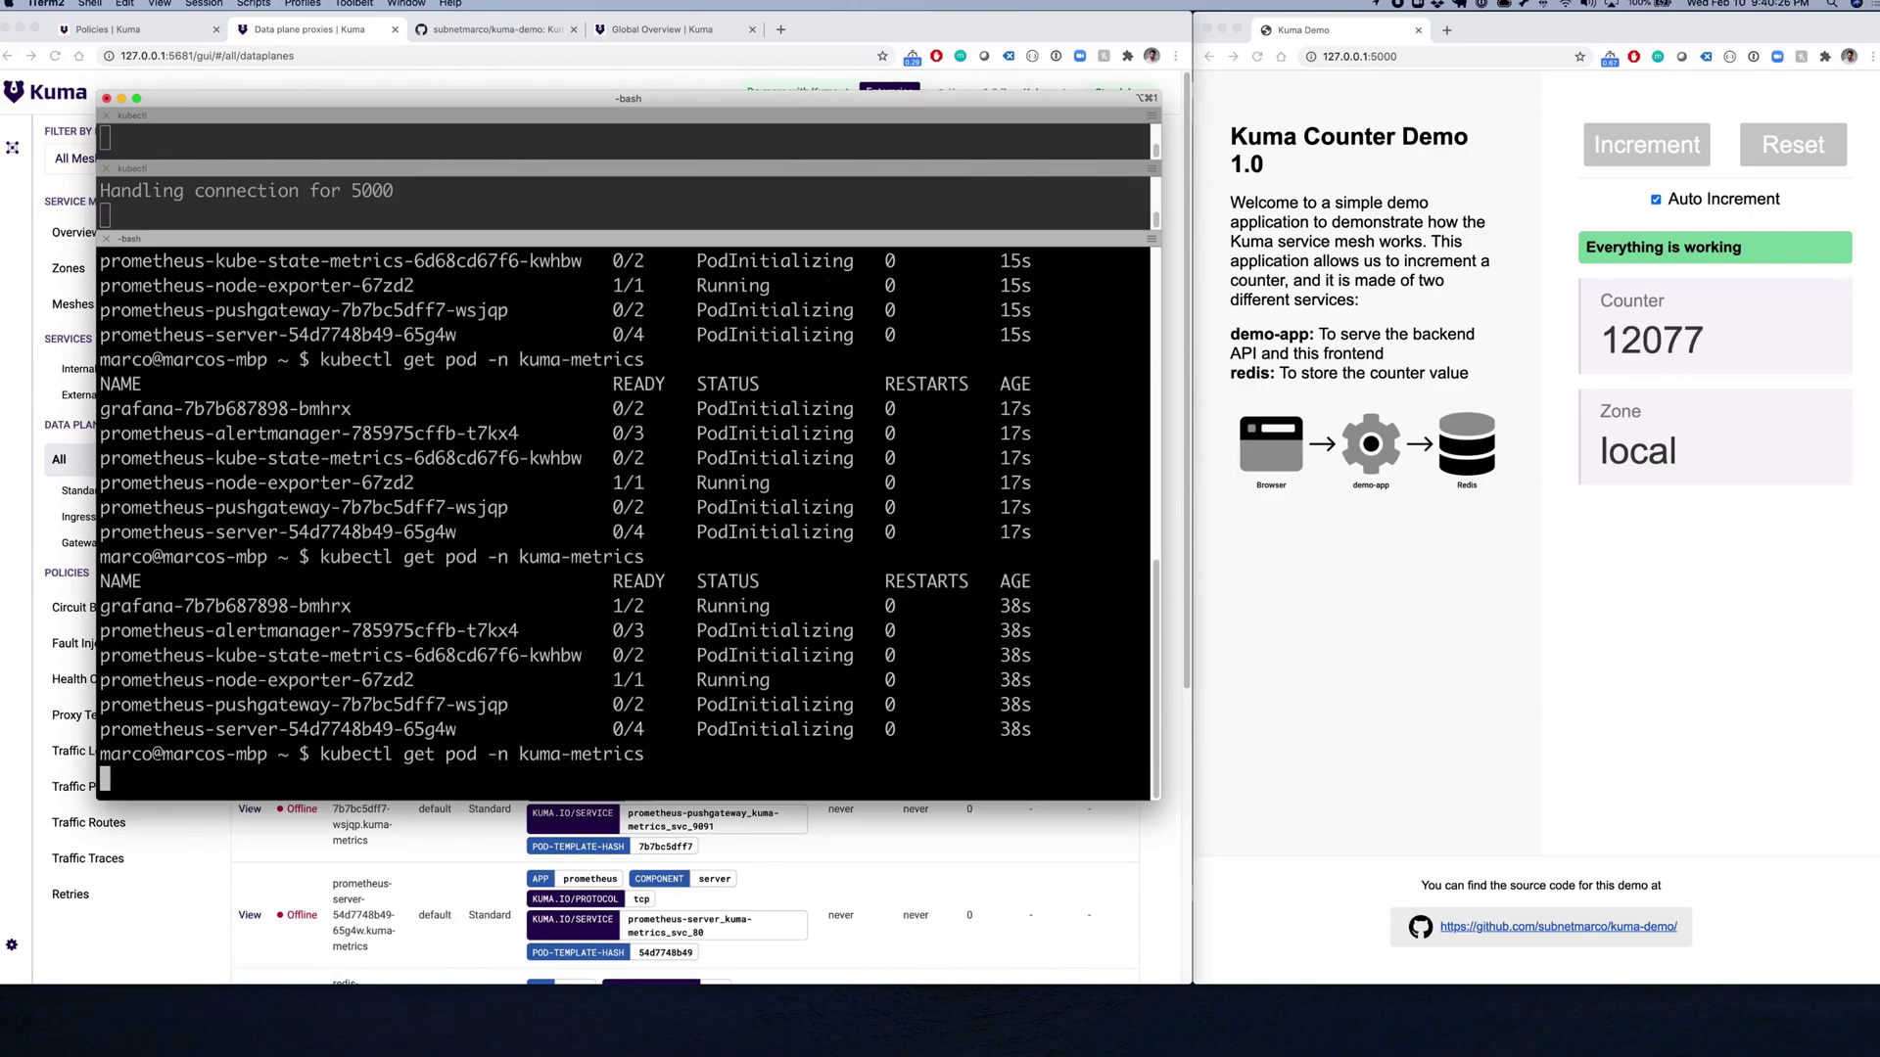
key("Return")
key("Up")
key("Return")
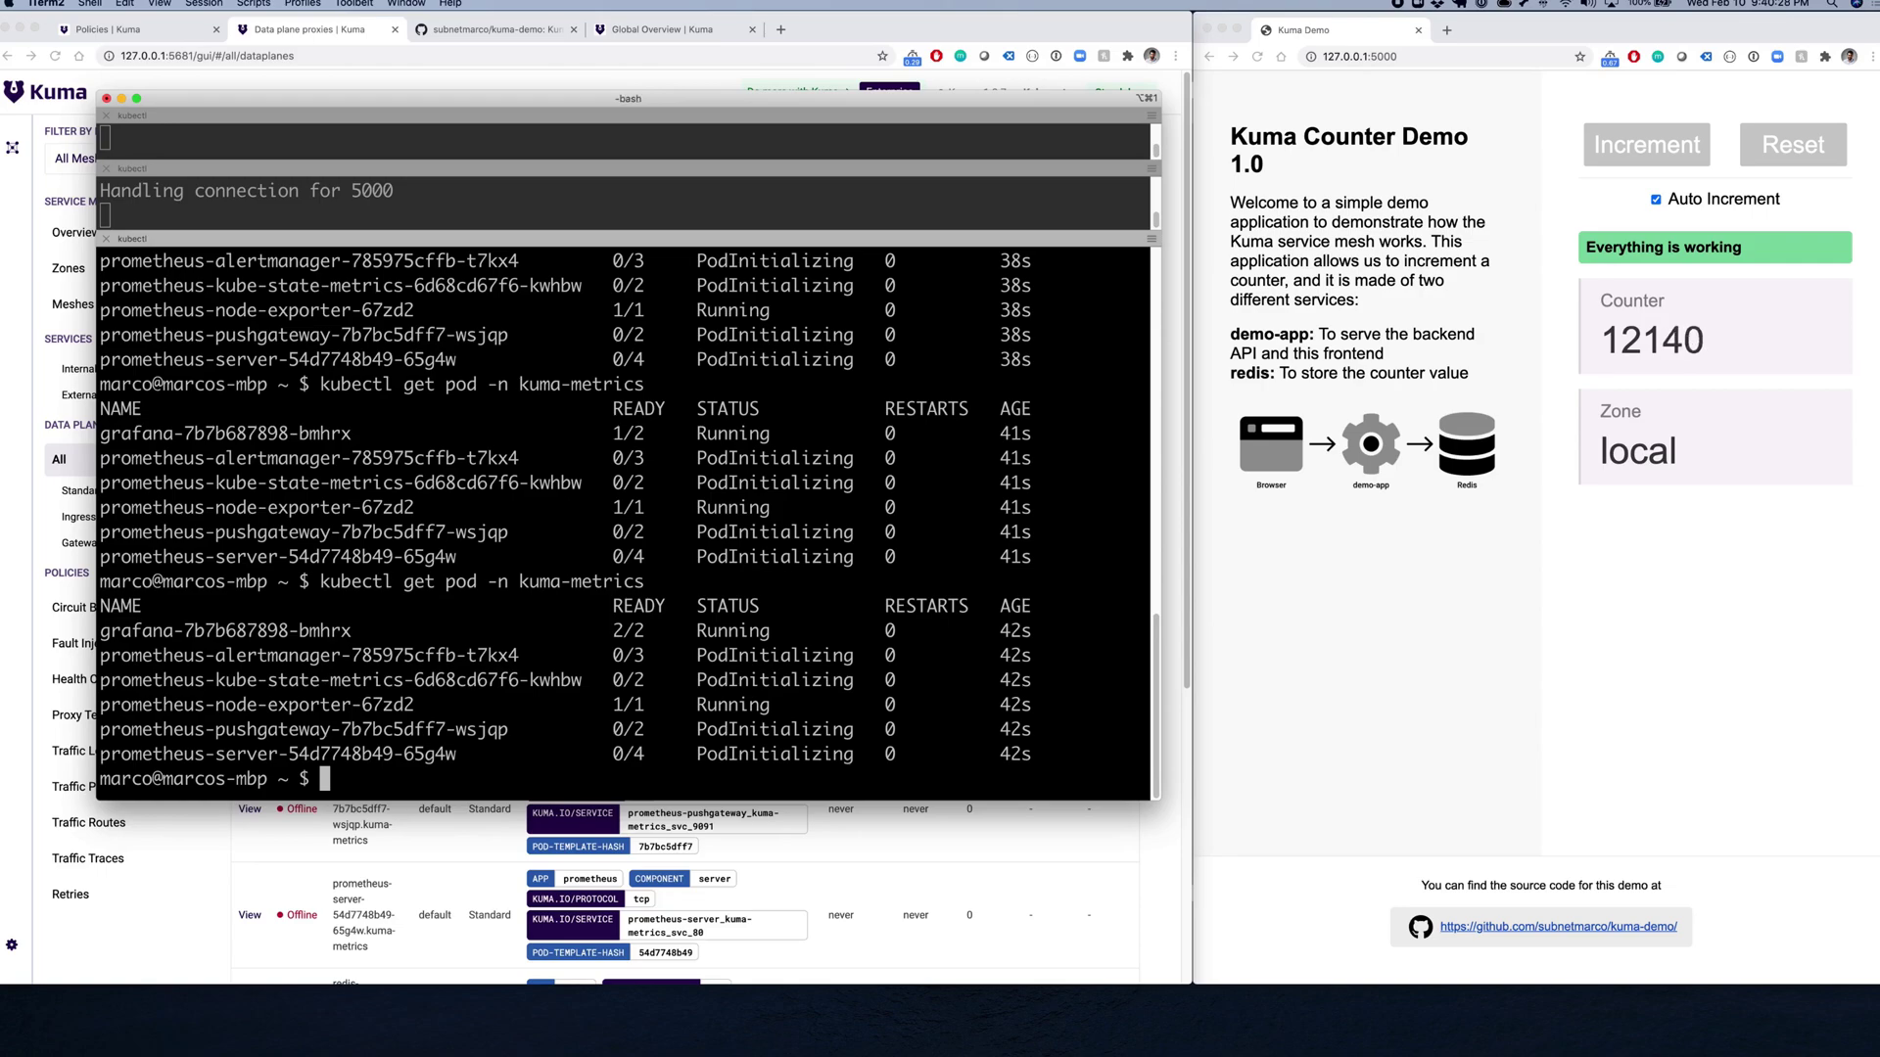
key("super+Tab")
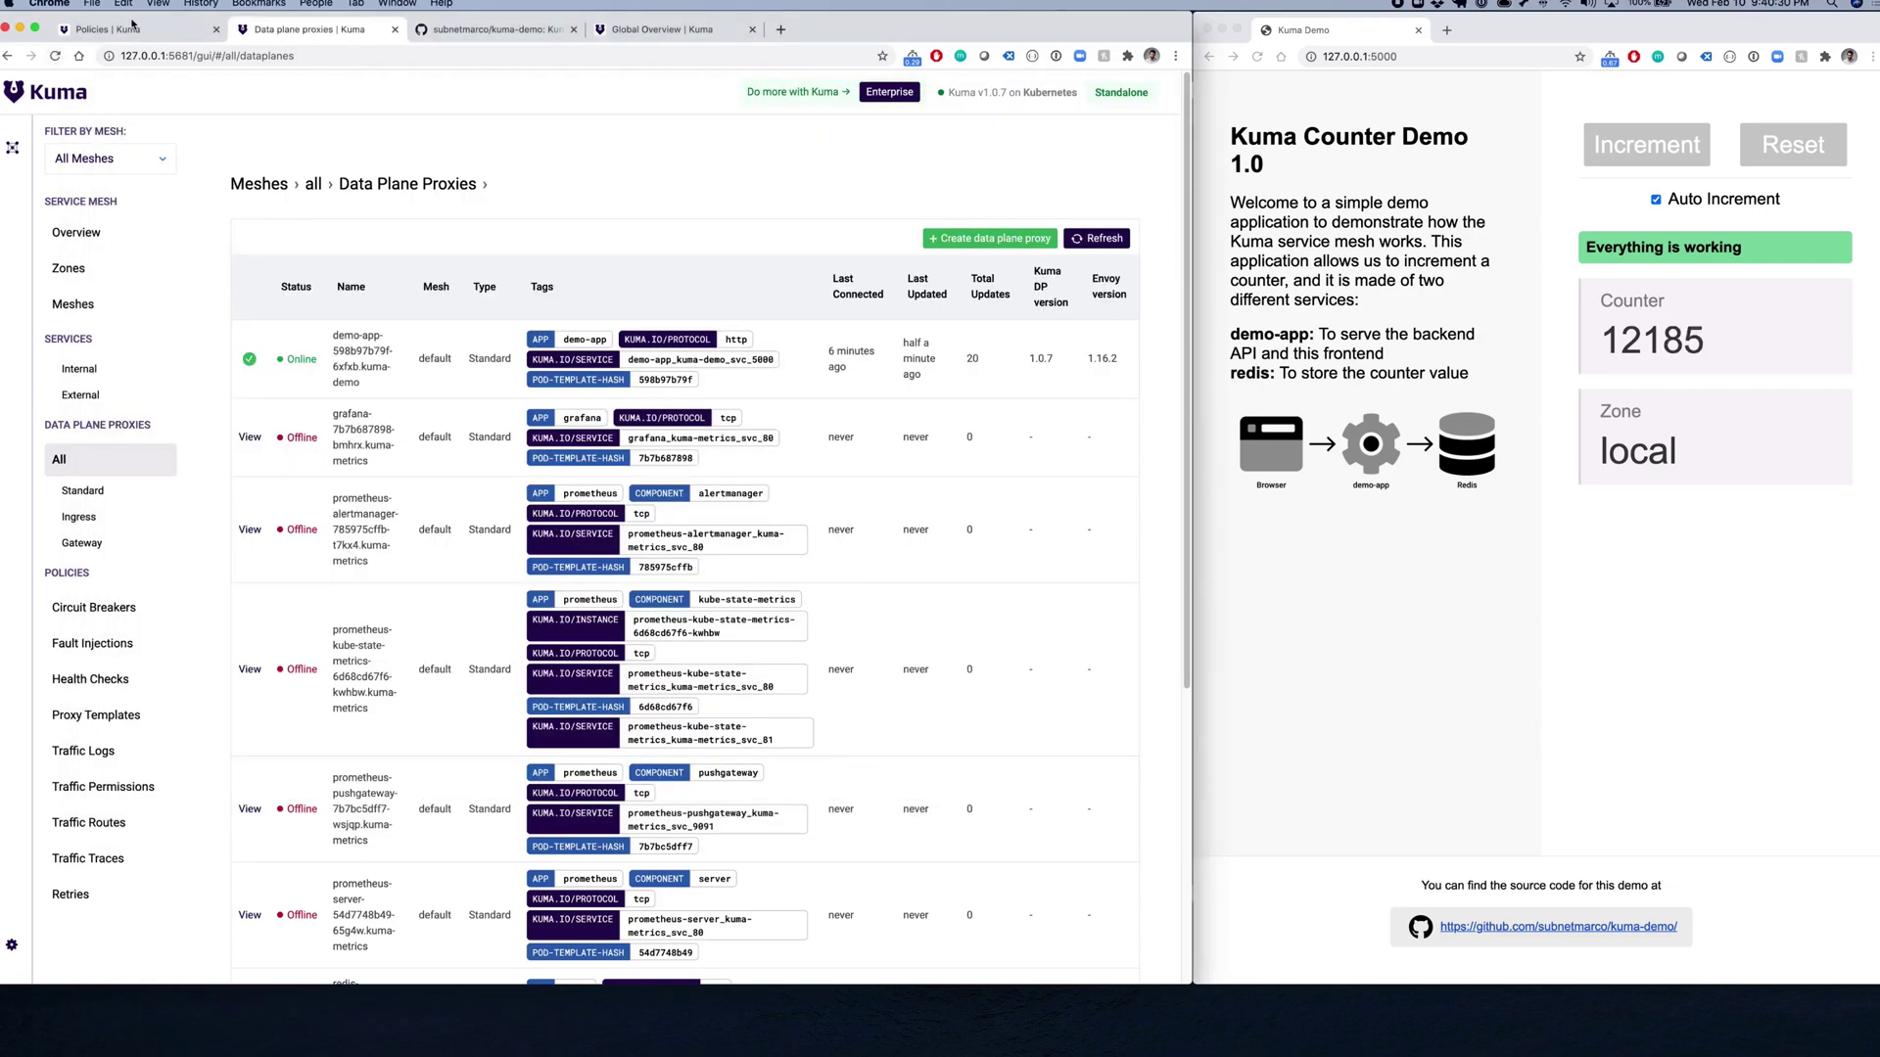
left_click(133, 26)
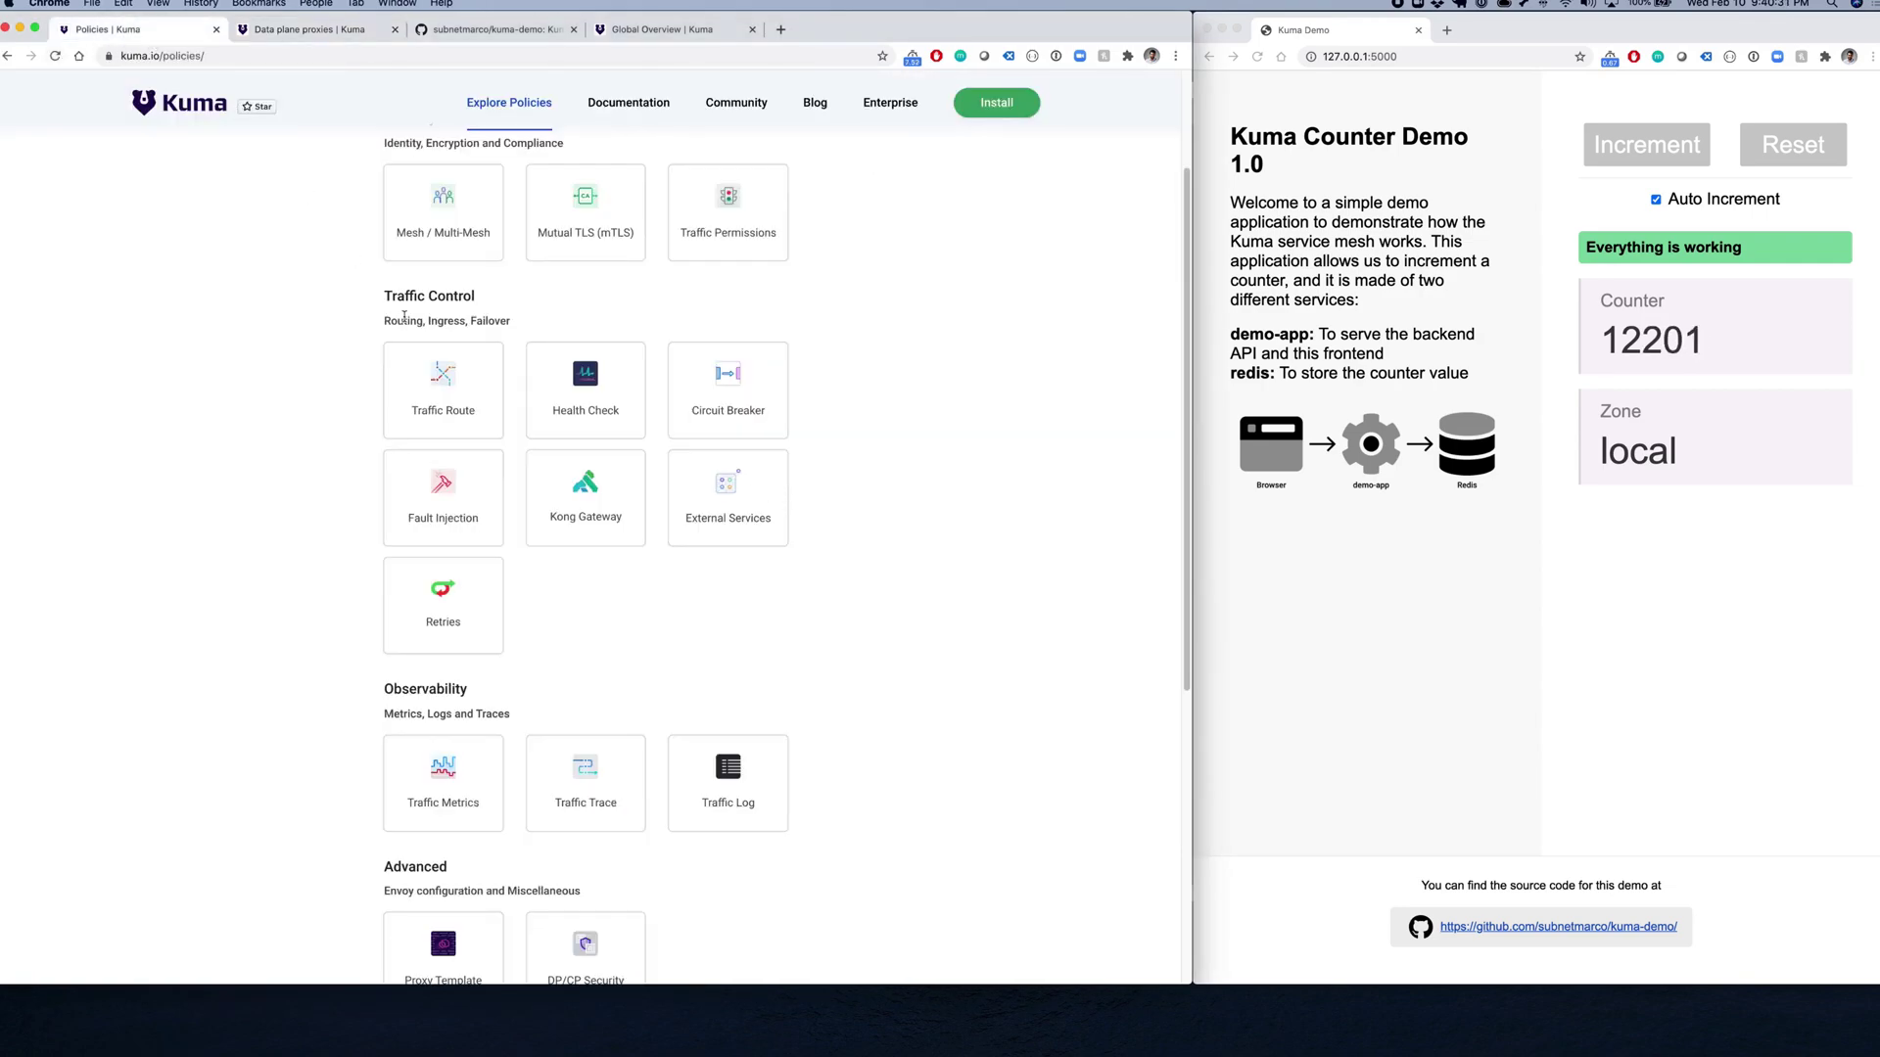
Open the Traffic Metrics docs and select the Kubernetes Mesh YAML under 'Expose metrics from Dataplanes'.
left_click(438, 775)
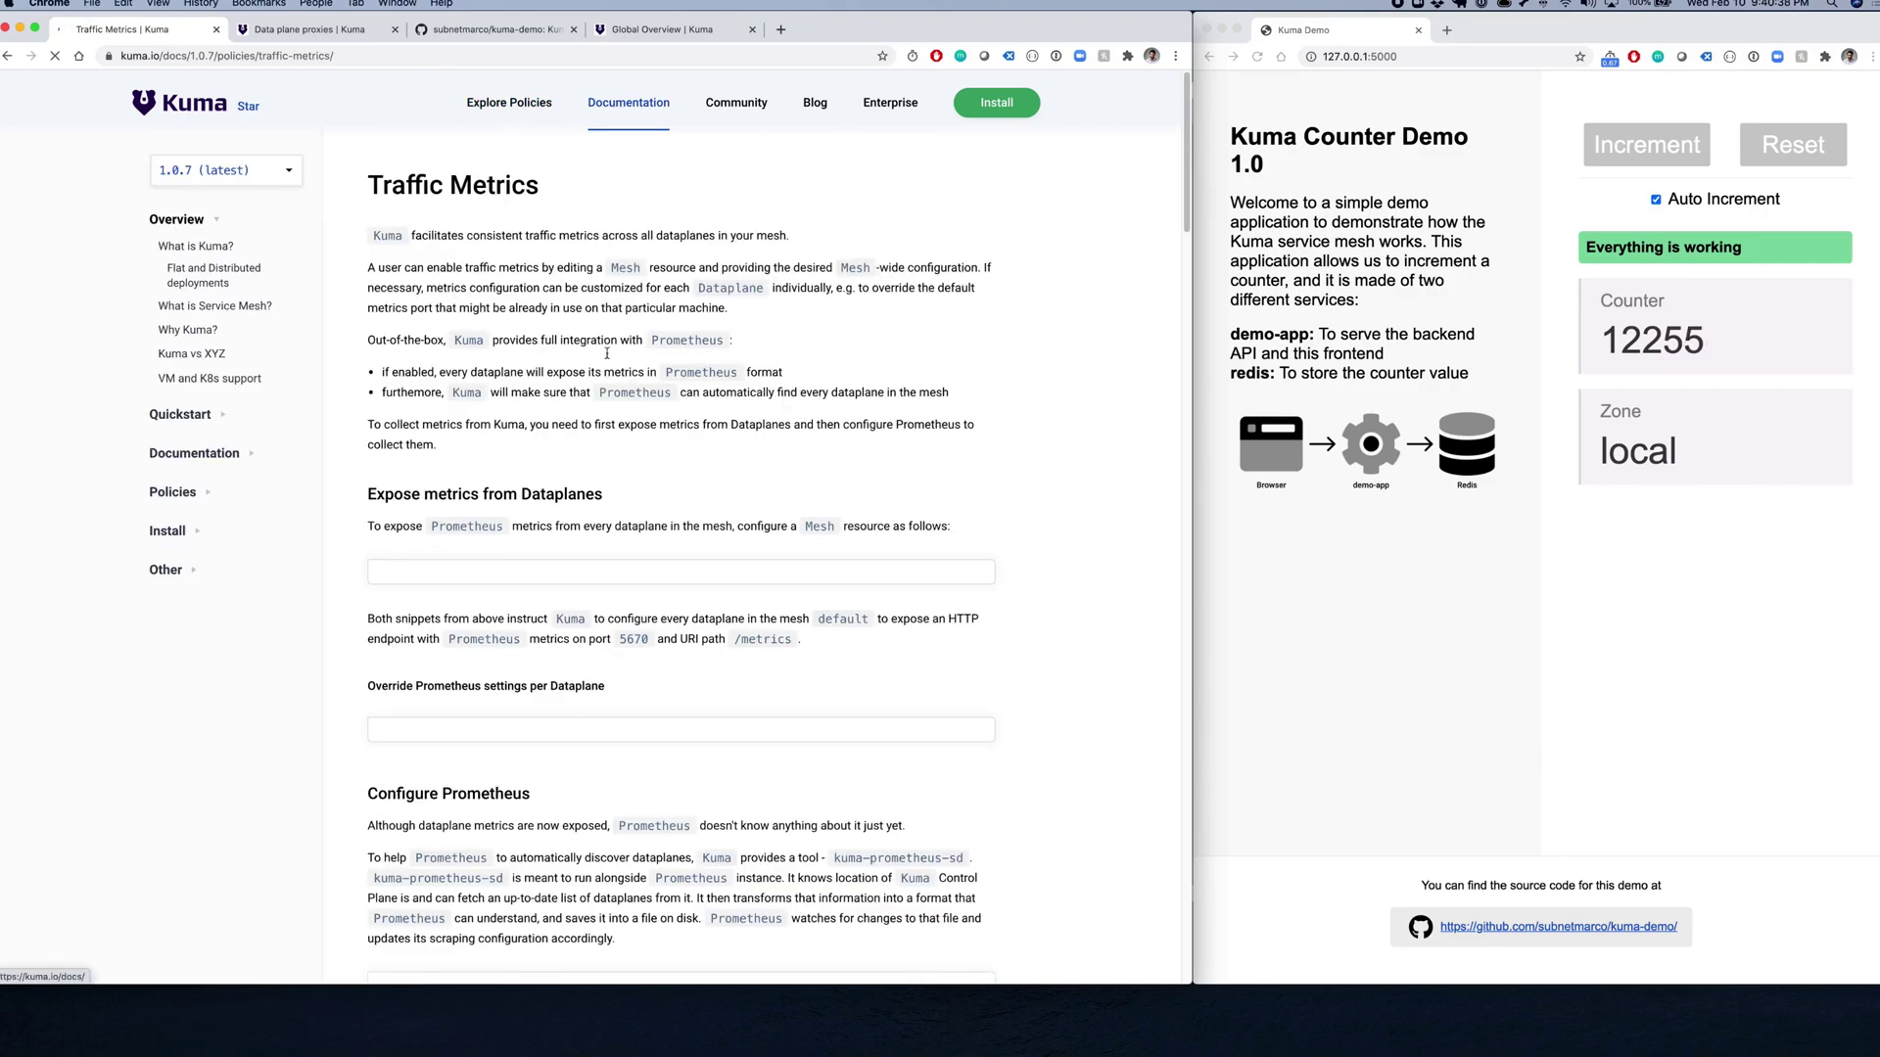
scroll(546, 358, "down", 2)
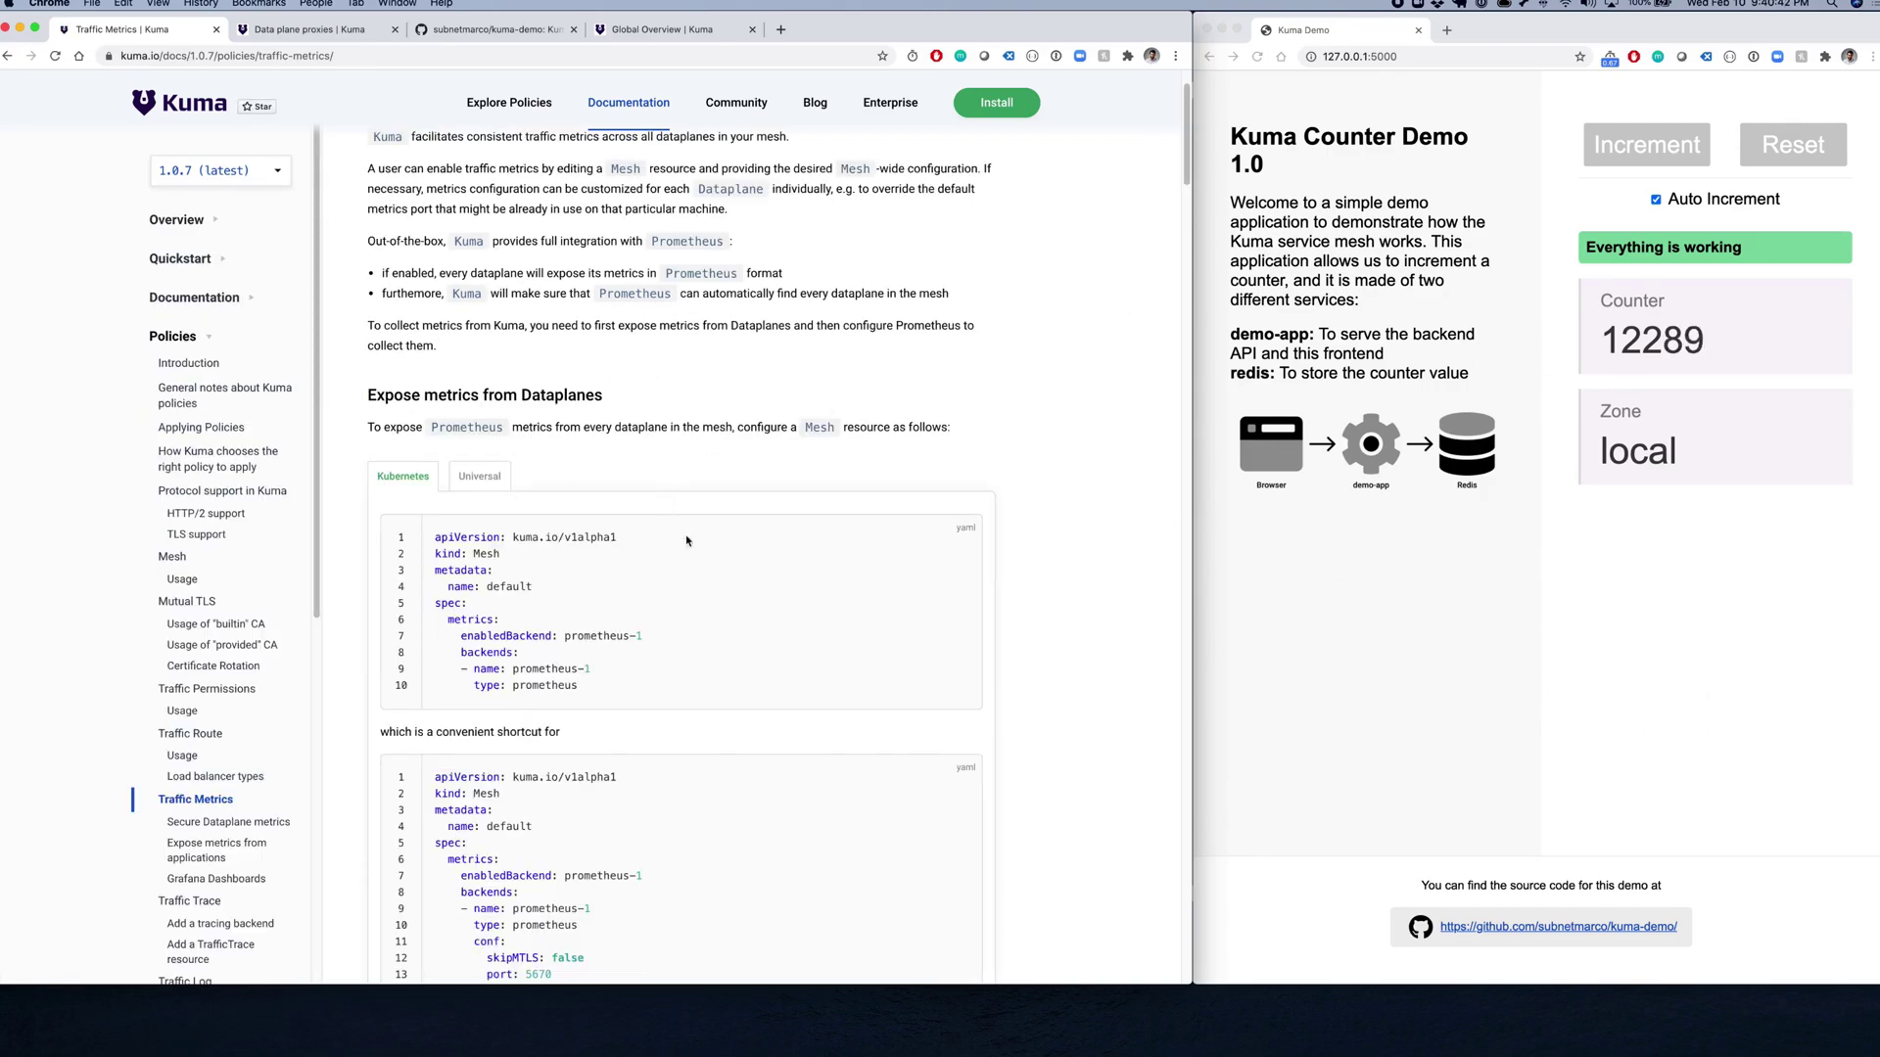
scroll(428, 505, "down", 1)
scroll(750, 518, "down", 2)
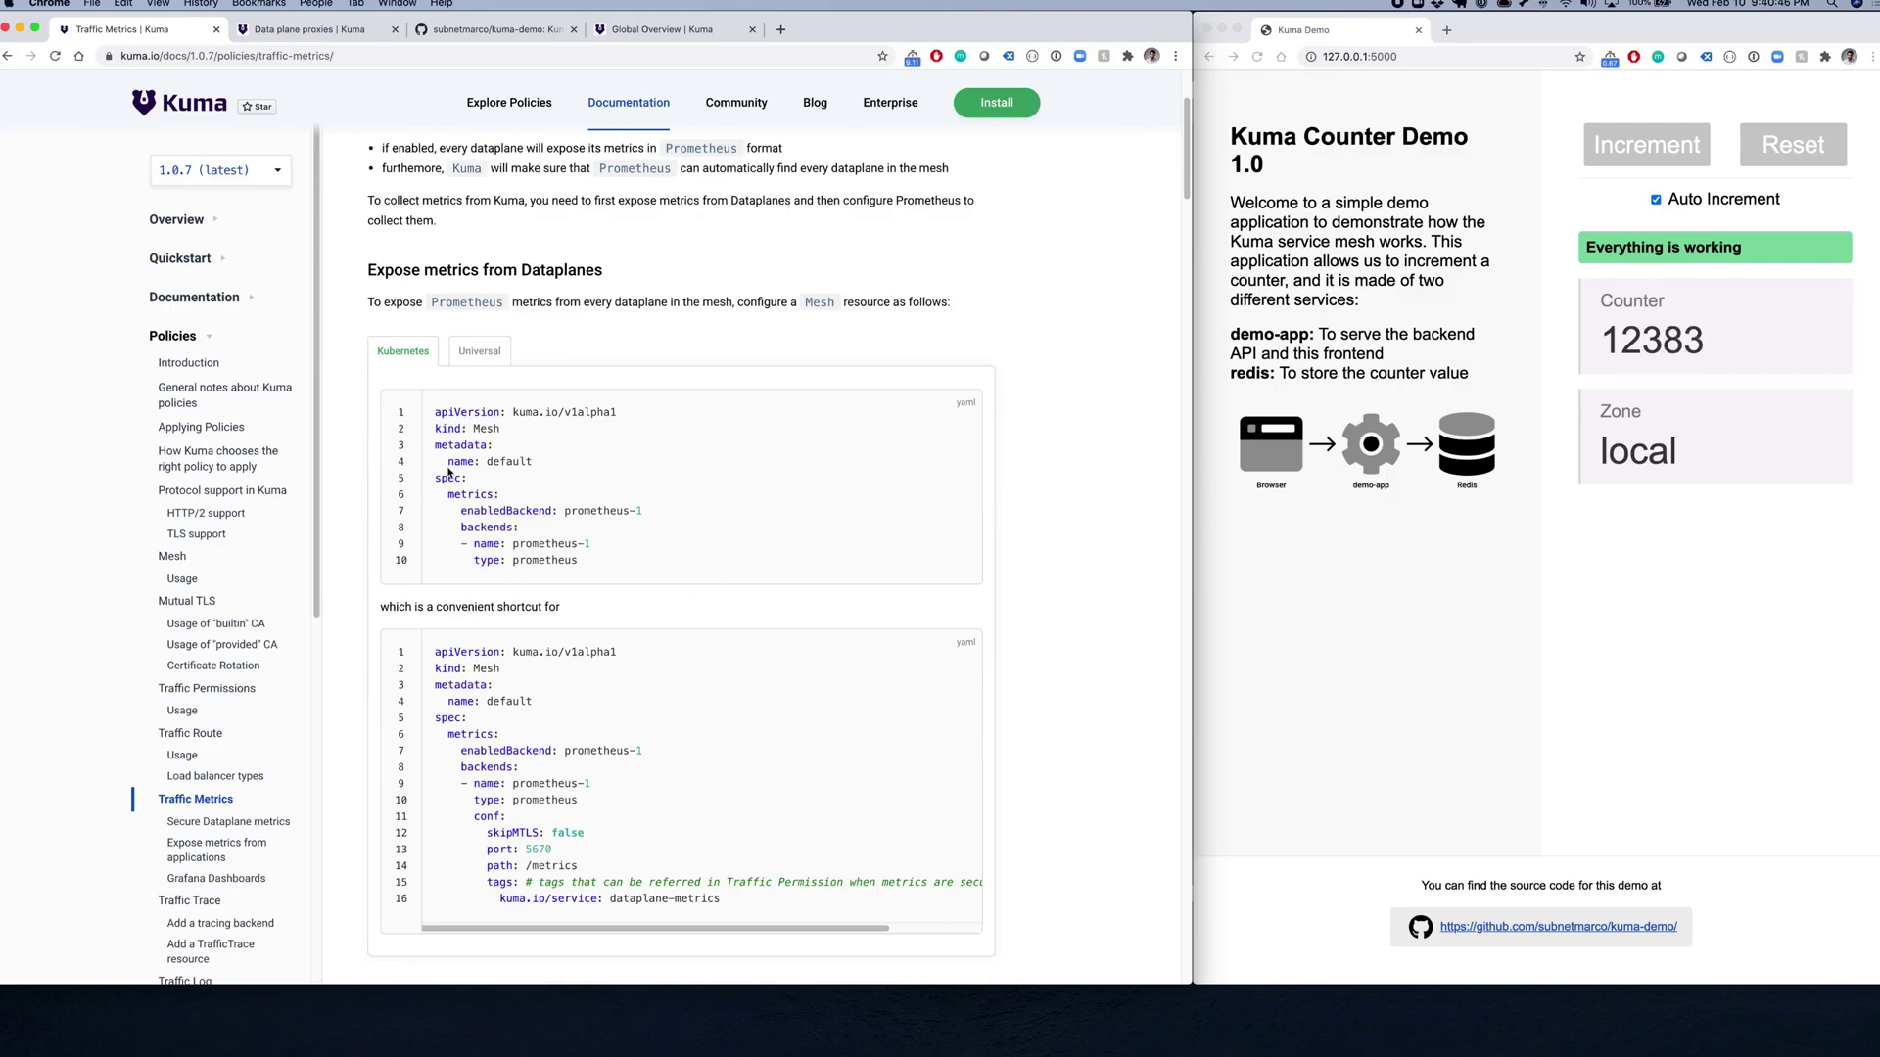
left_click_drag(436, 415, 627, 563)
key("super+c")
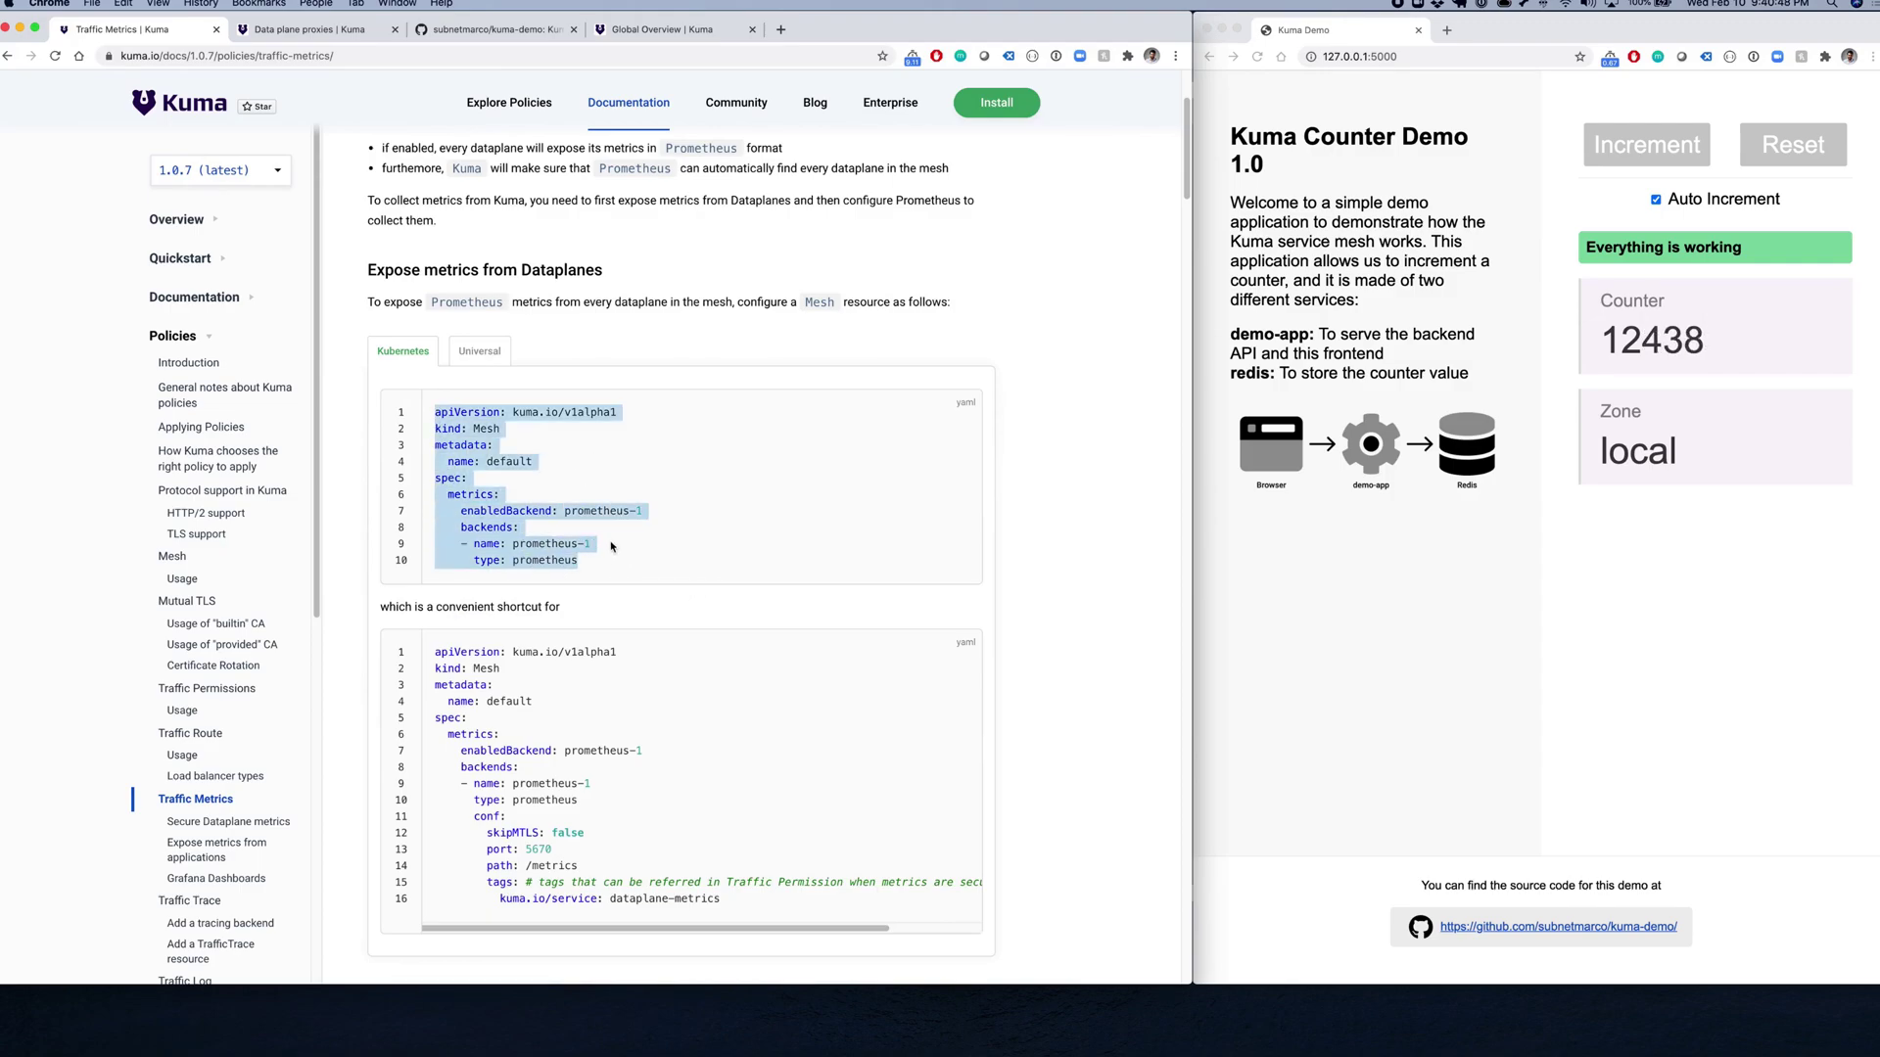
Restore the earlier Mesh YAML in Sublime Text and add an empty line under spec:.
key("super+Tab")
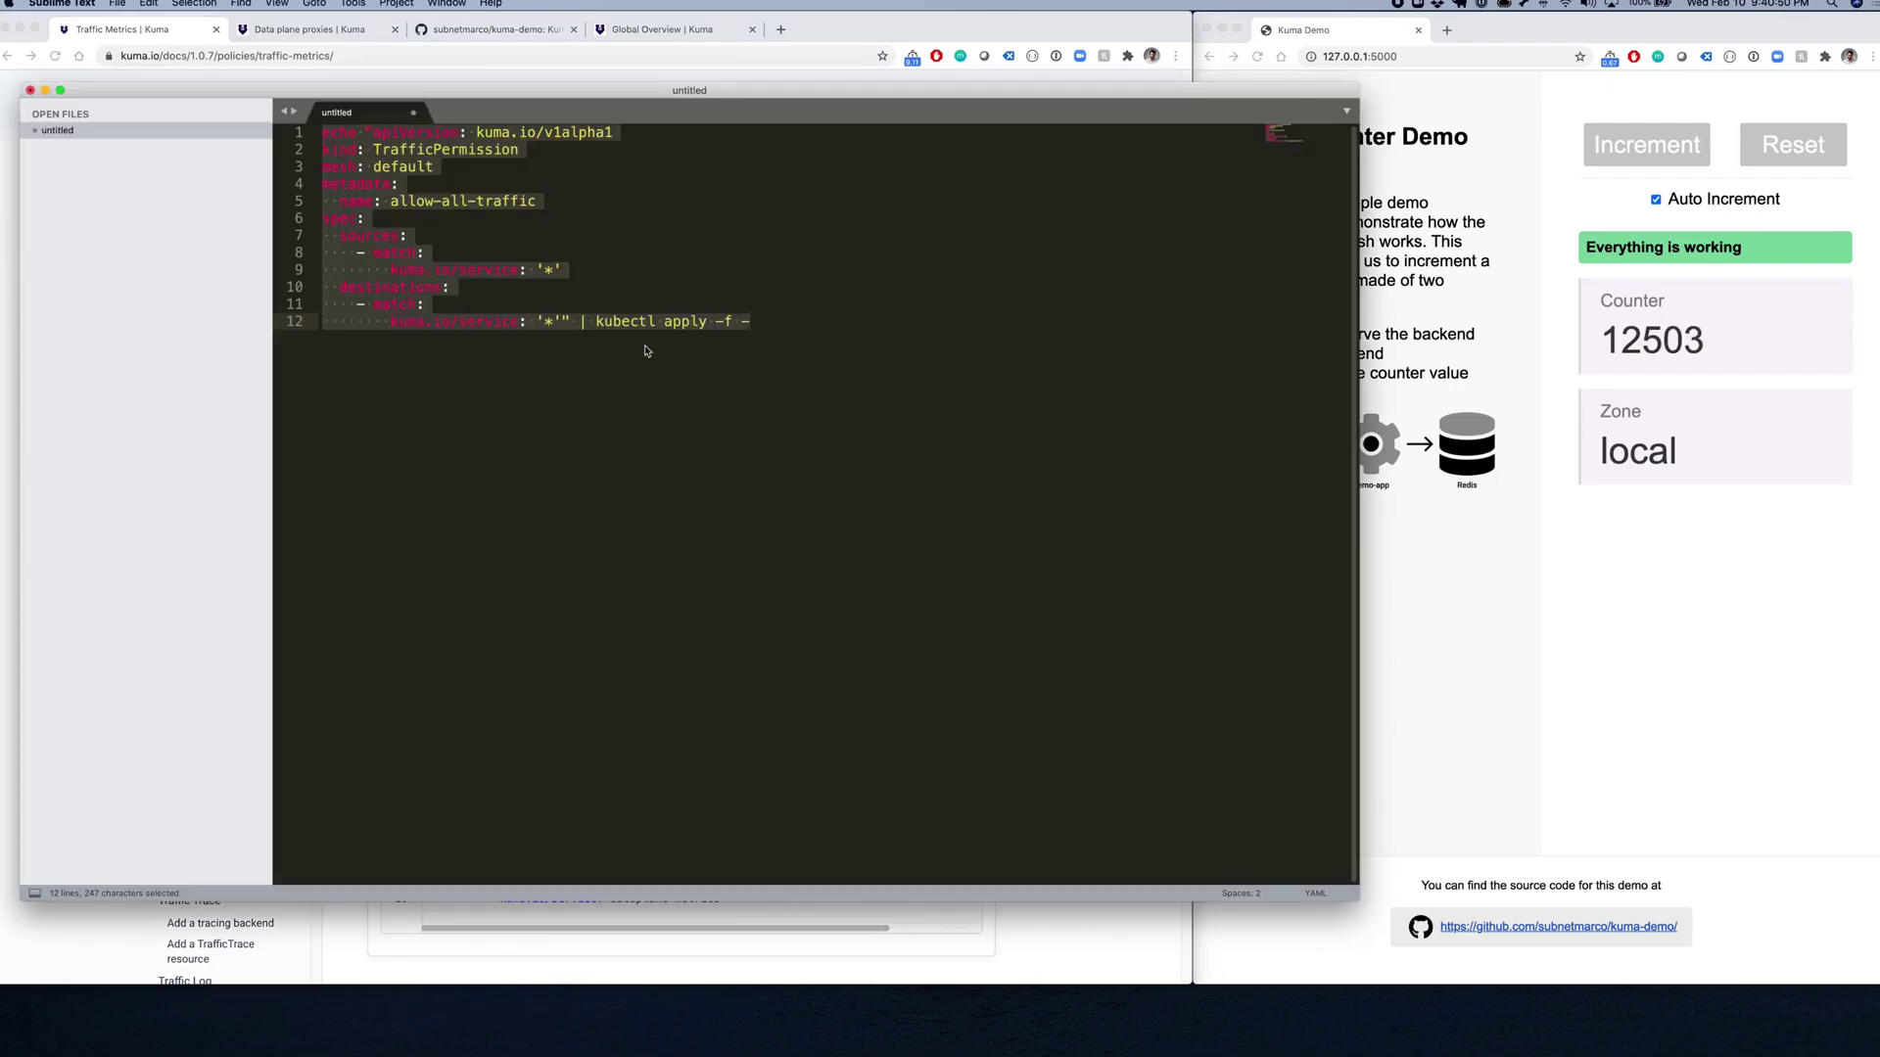
key("BackSpace")
key("BackSpace")
key("BackSpace")
key("BackSpace")
key("BackSpace")
key("BackSpace")
key("BackSpace")
key("BackSpace")
key("BackSpace")
key("BackSpace")
key("BackSpace")
key("BackSpace")
key("BackSpace")
key("BackSpace")
key("BackSpace")
key("BackSpace")
key("BackSpace")
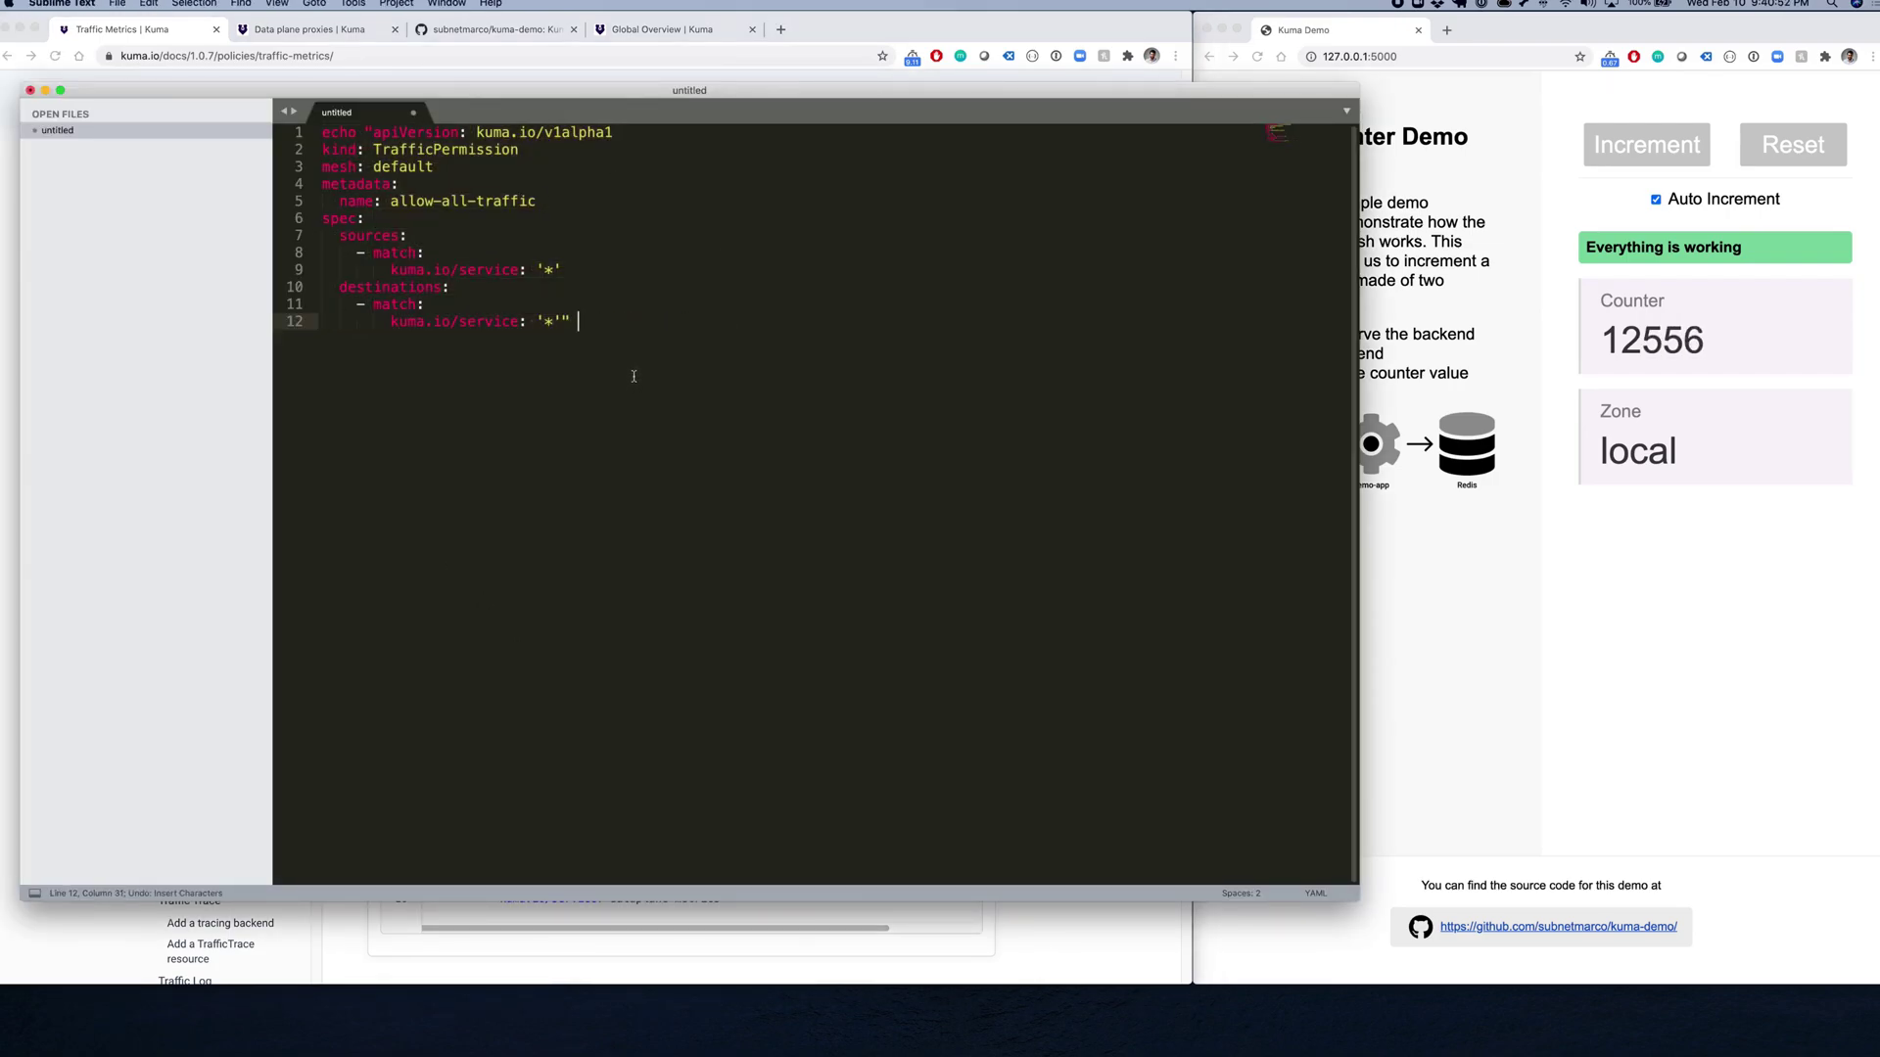
type("|")
key("super+z")
key("super+z")
key("super+z")
key("super+z")
key("super+z")
key("super+z")
key("super+z")
key("super+z")
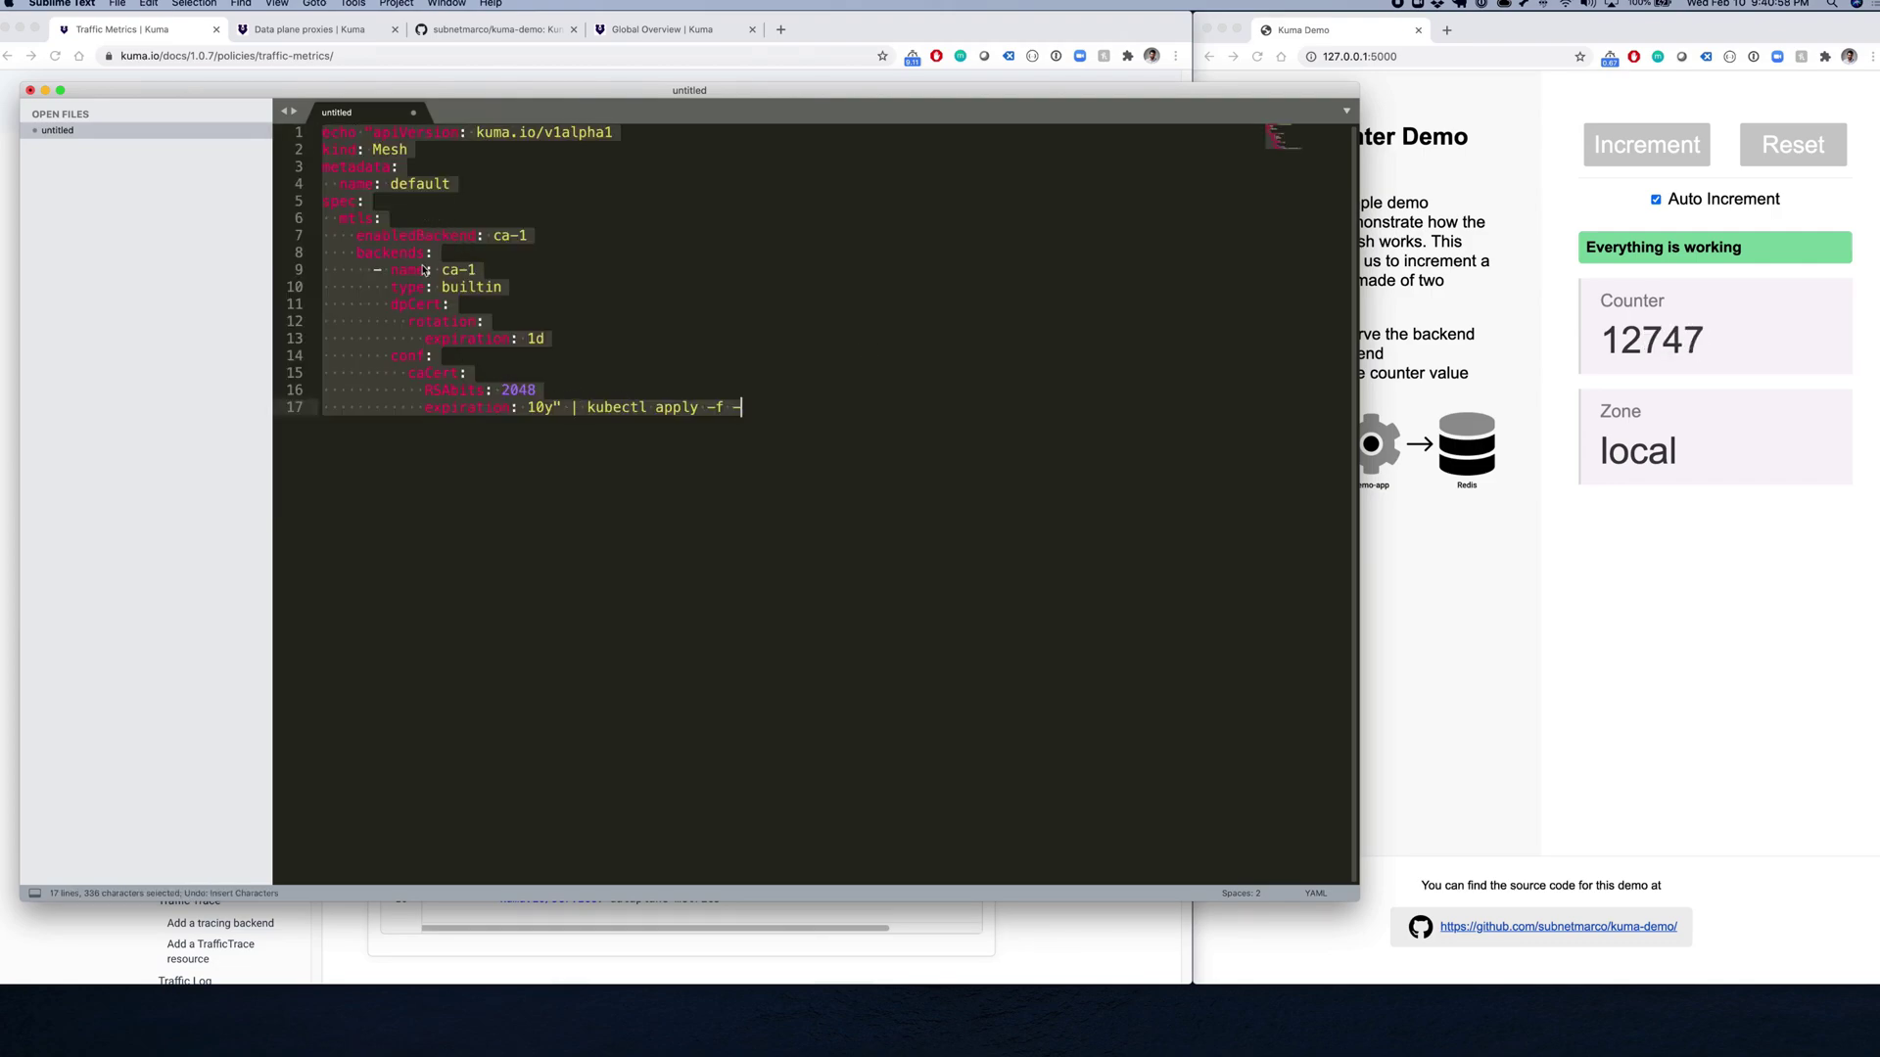
key("Left")
key("Down")
key("Down")
key("Down")
key("Down")
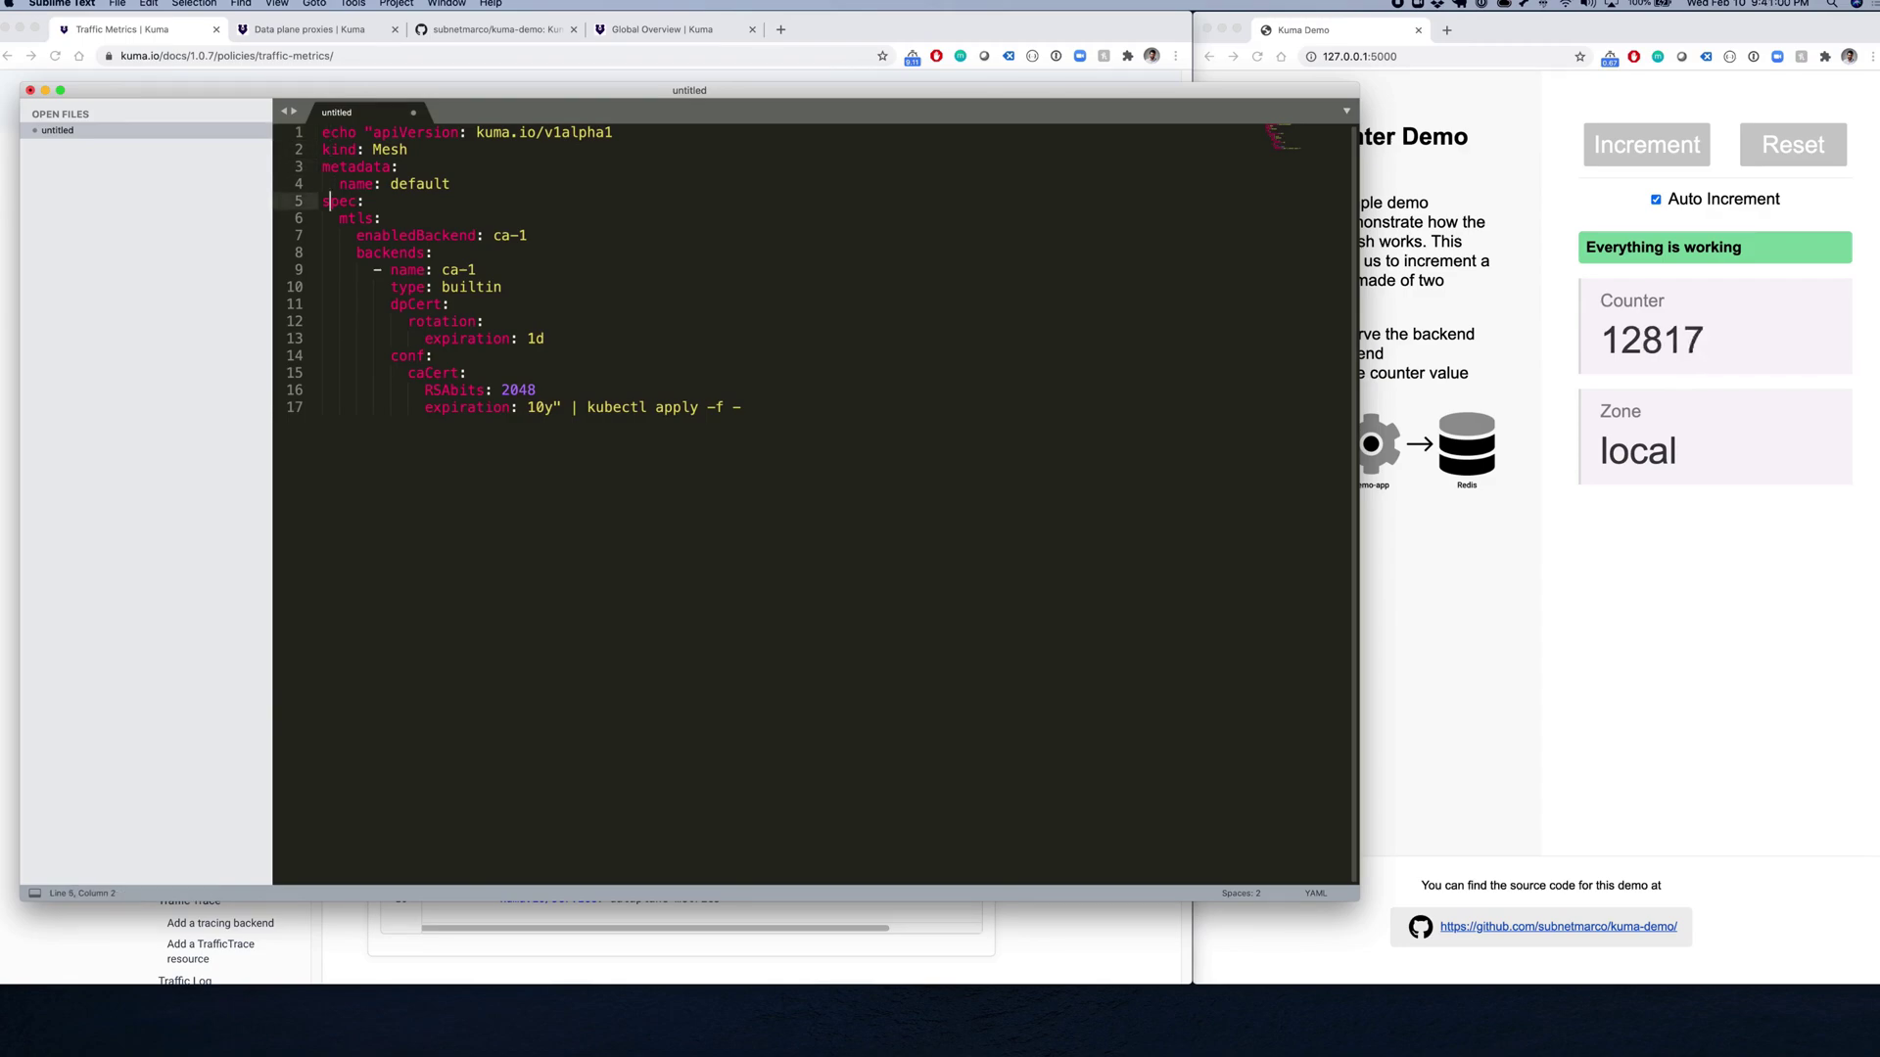
key("End")
key("Return")
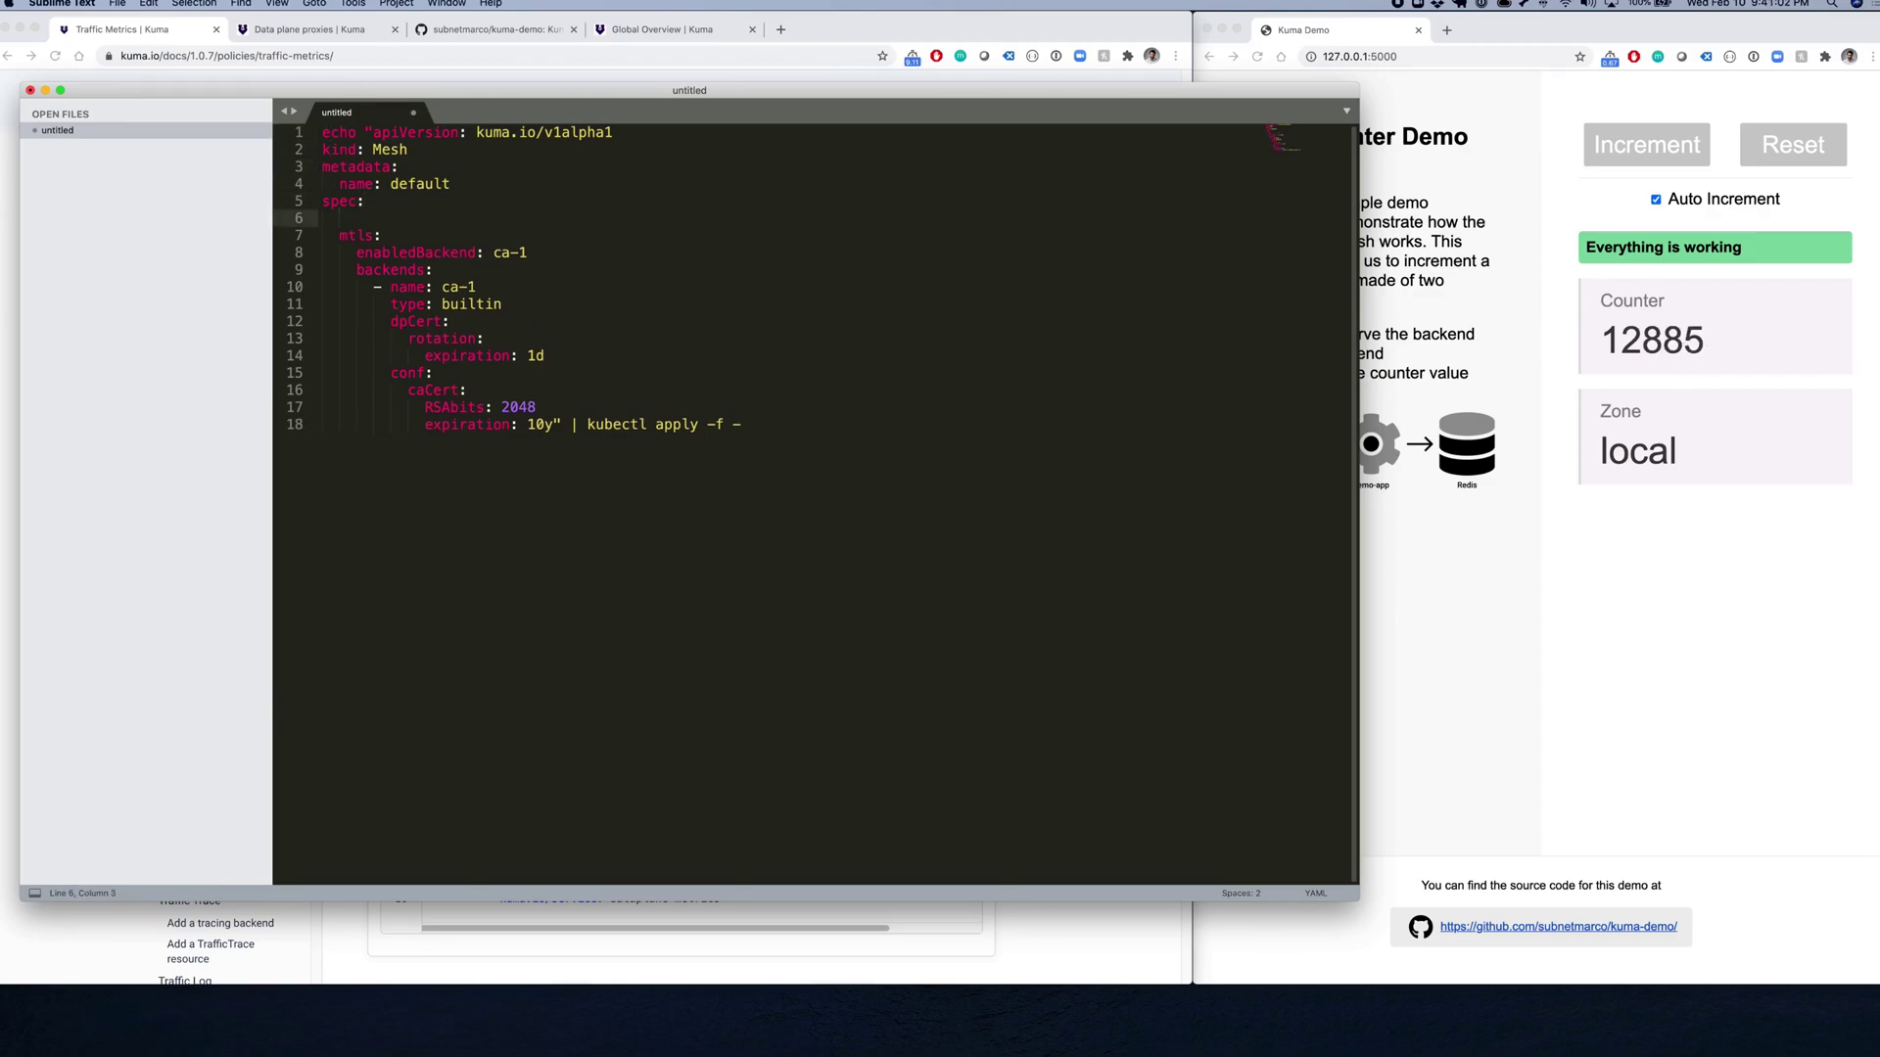
key("super+v")
key("super+z")
Paste only the prometheus-1 metrics lines under spec: and copy the whole Mesh command.
key("super+Tab")
left_click_drag(436, 495, 646, 584)
key("super+c")
key("super+Tab")
key("super+v")
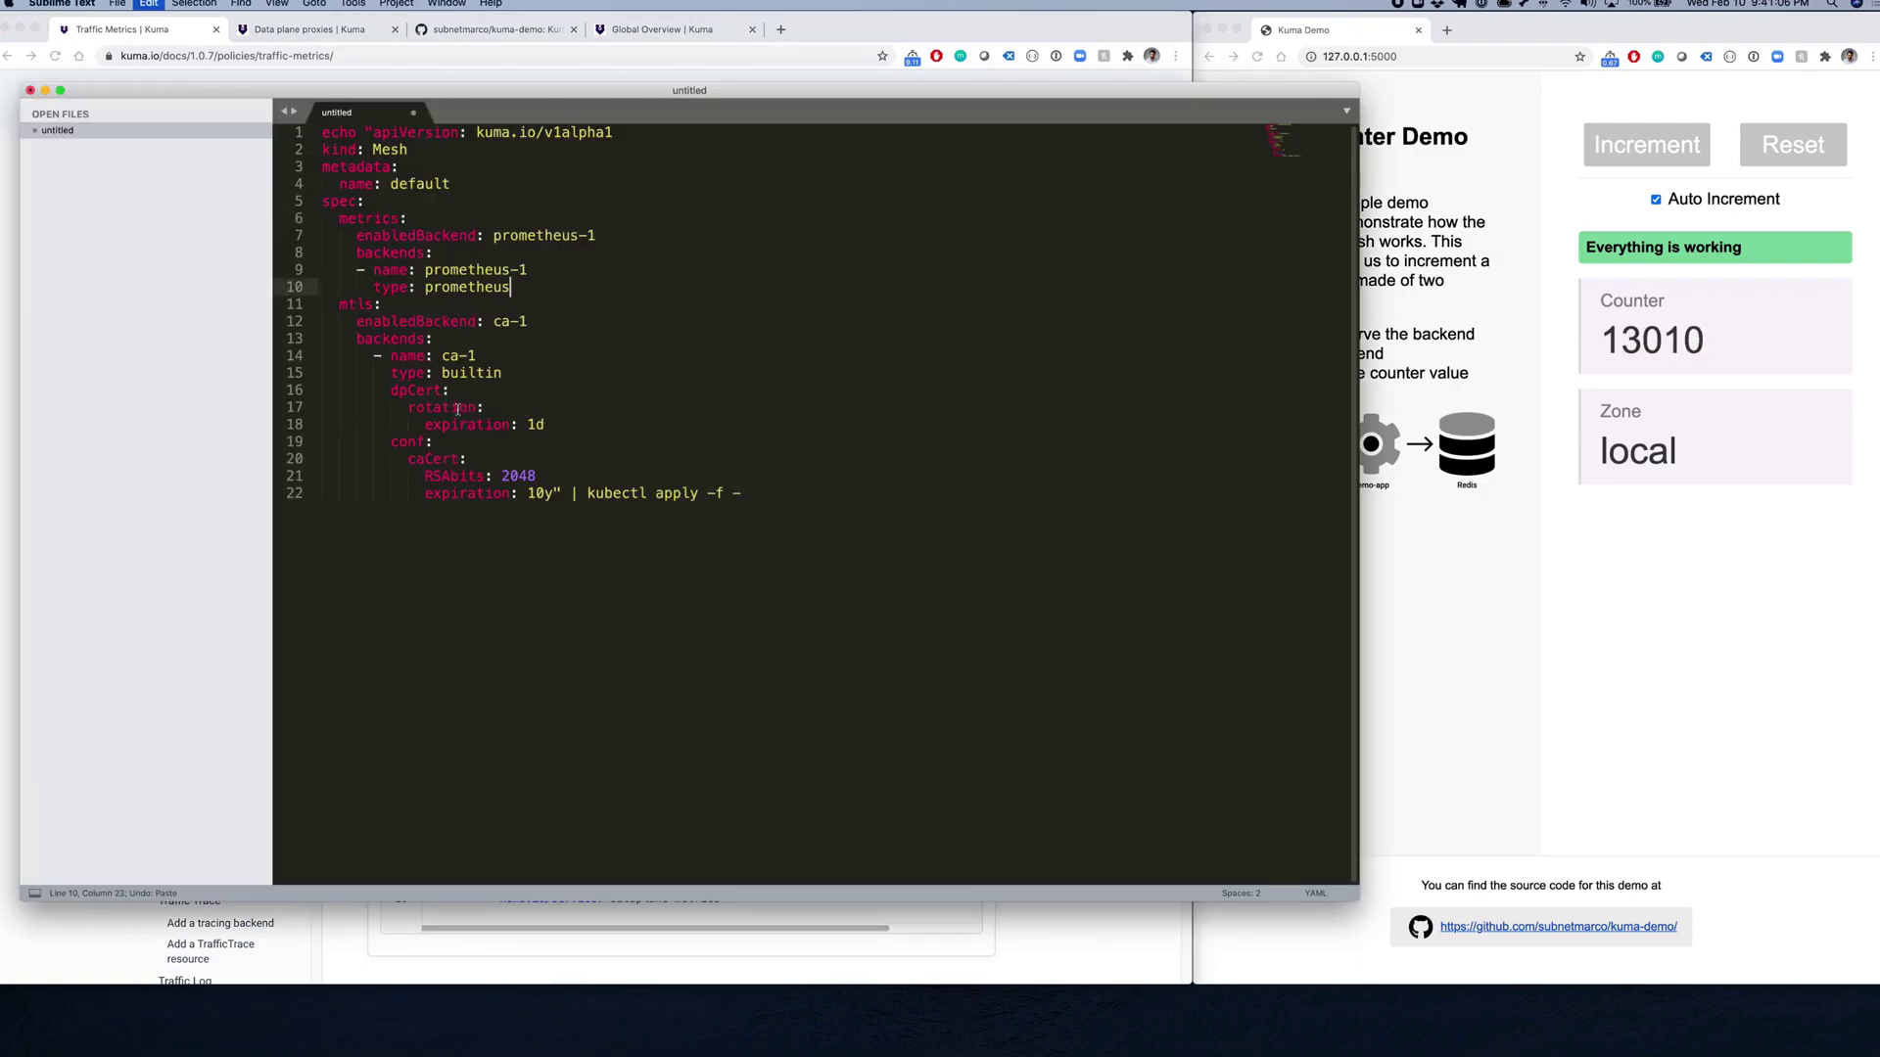
key("super+a")
key("super+c")
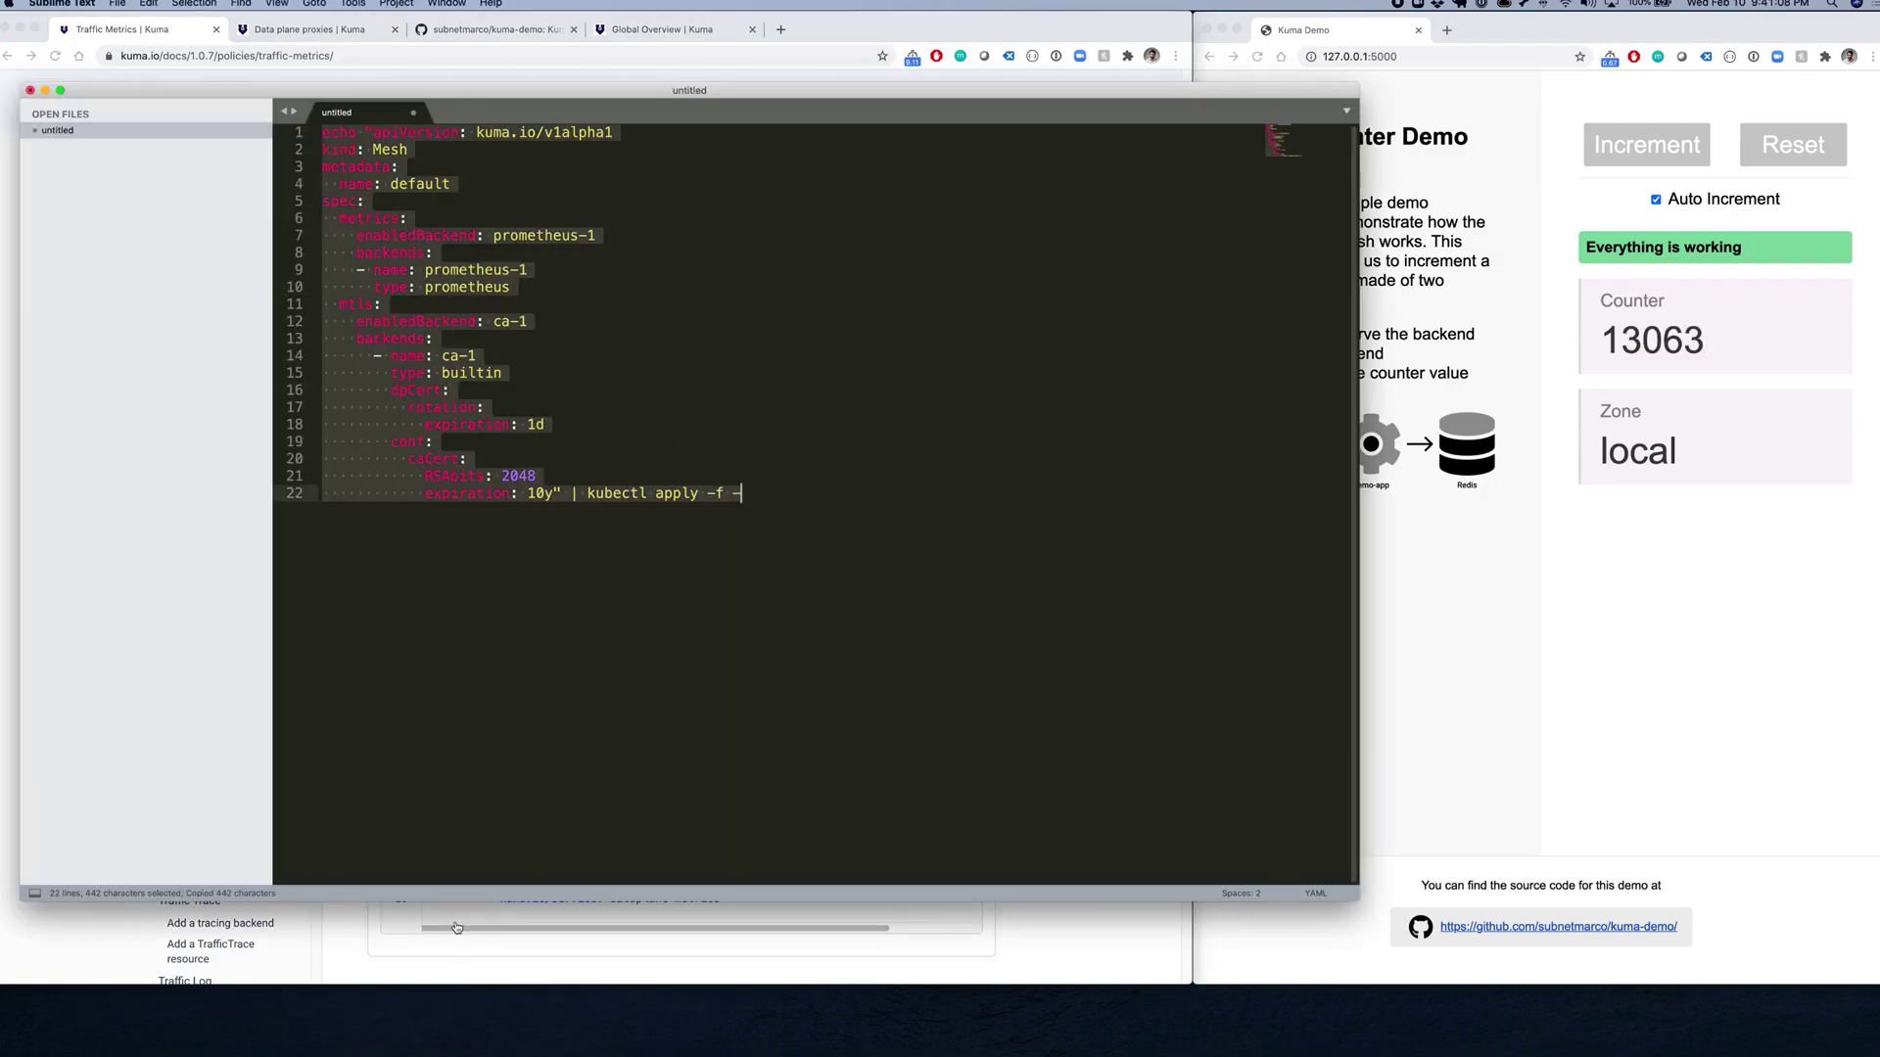
Re-run the pod listing in the terminal to check the kuma-metrics pods.
key("super+Tab")
key("Up")
key("Return")
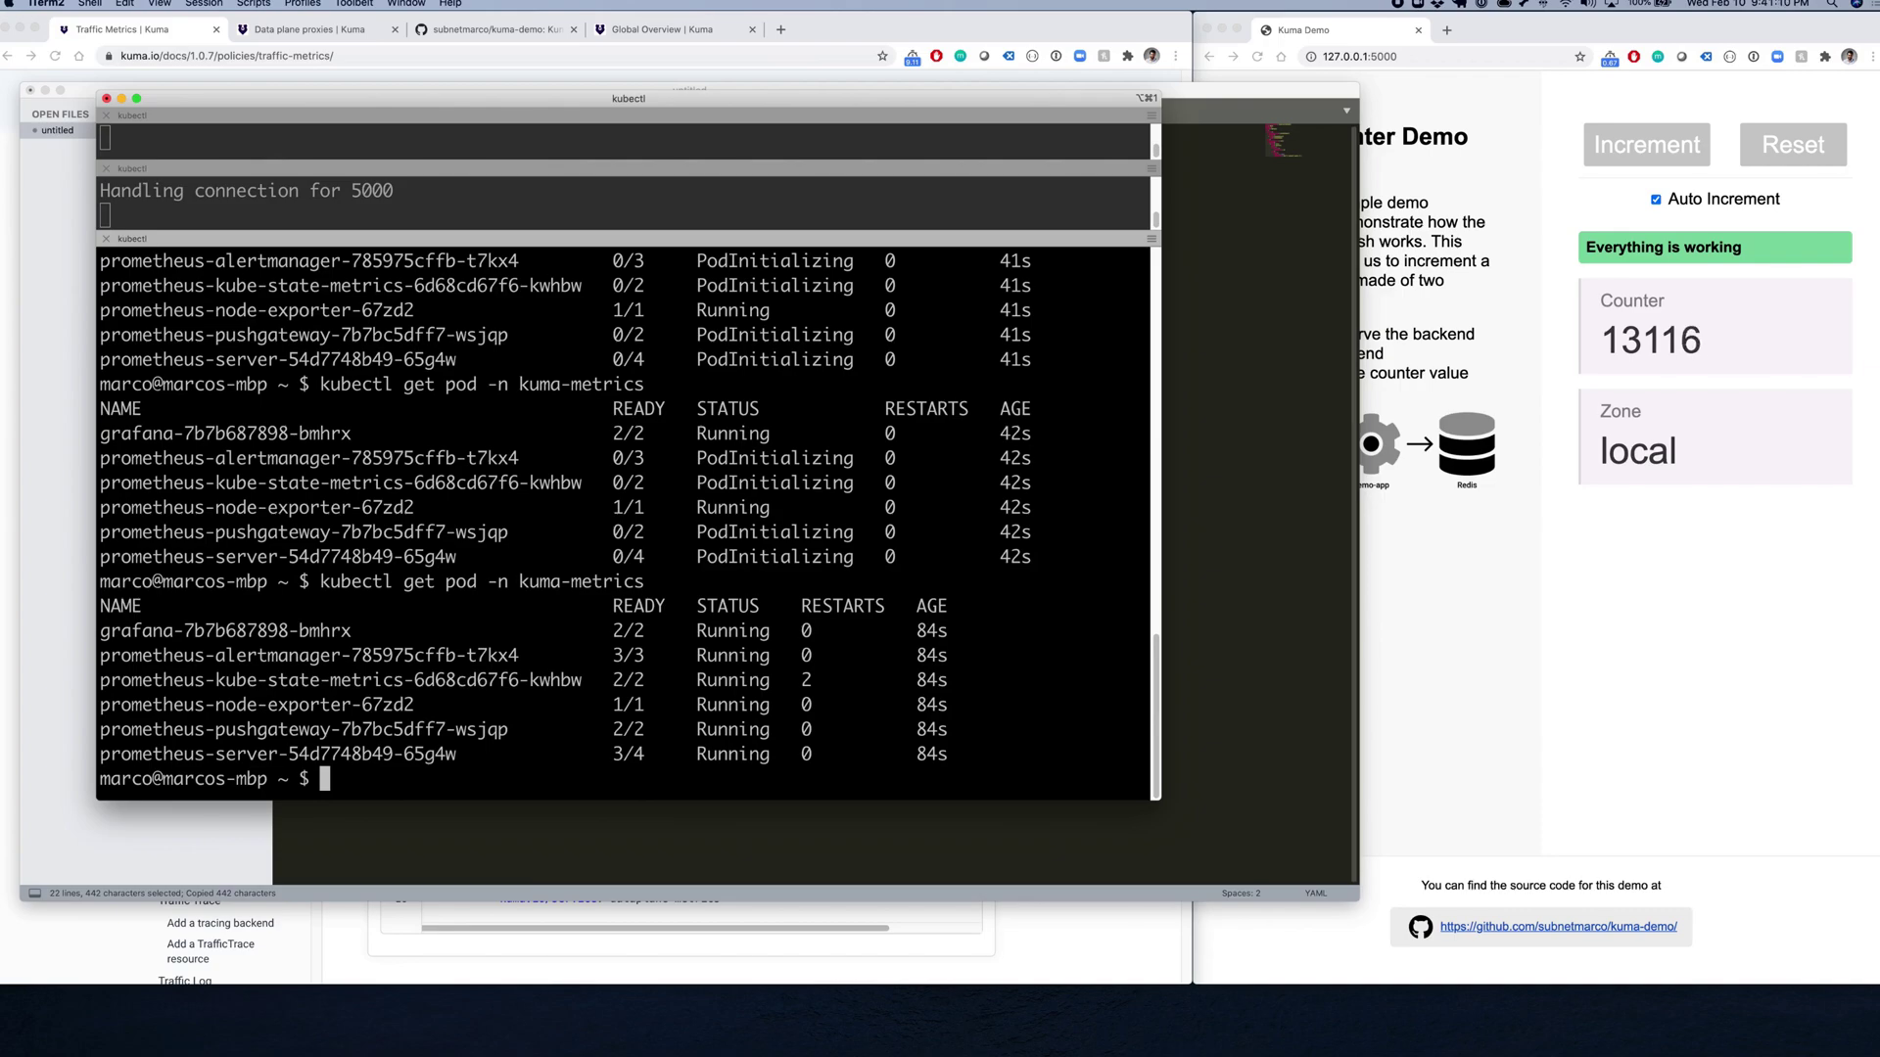
Re-run kubectl get pod -n kuma-metrics until prometheus-server and every pod is ready.
key("Up")
key("Return")
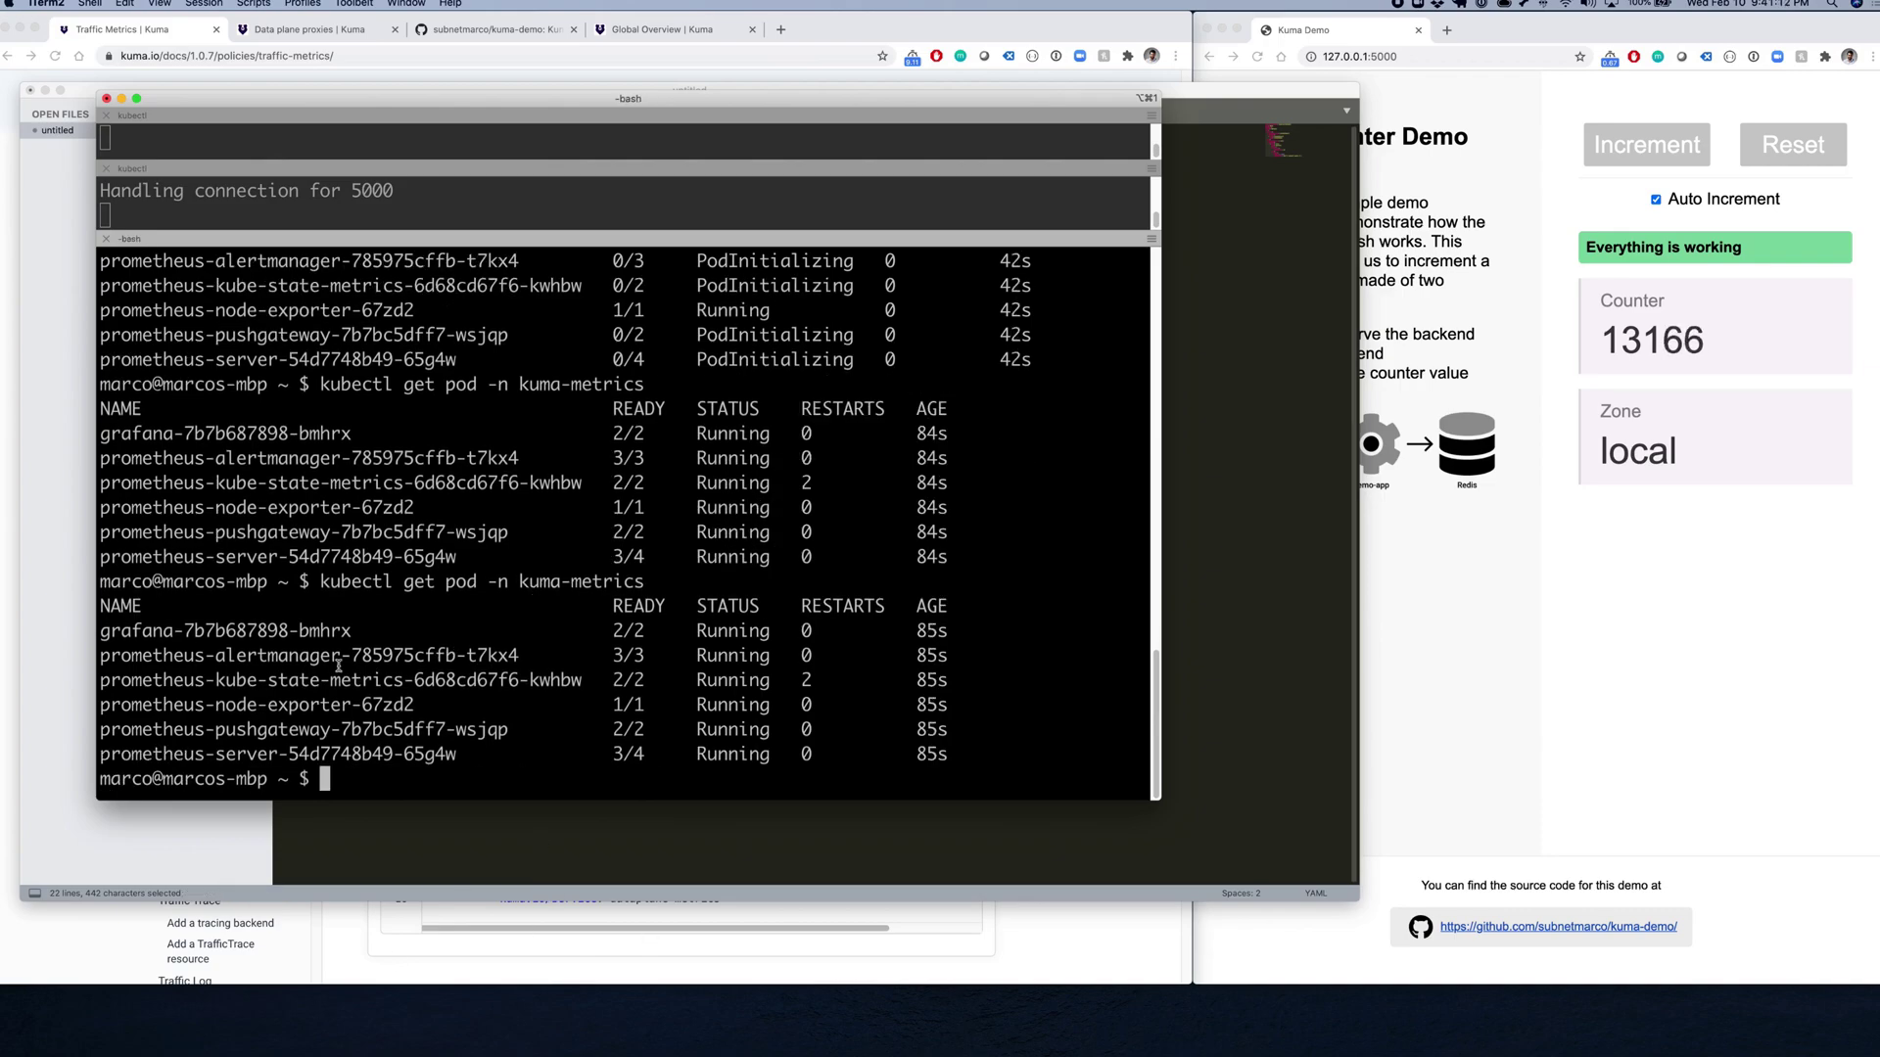
left_click_drag(616, 755, 637, 751)
key("Up")
key("Return")
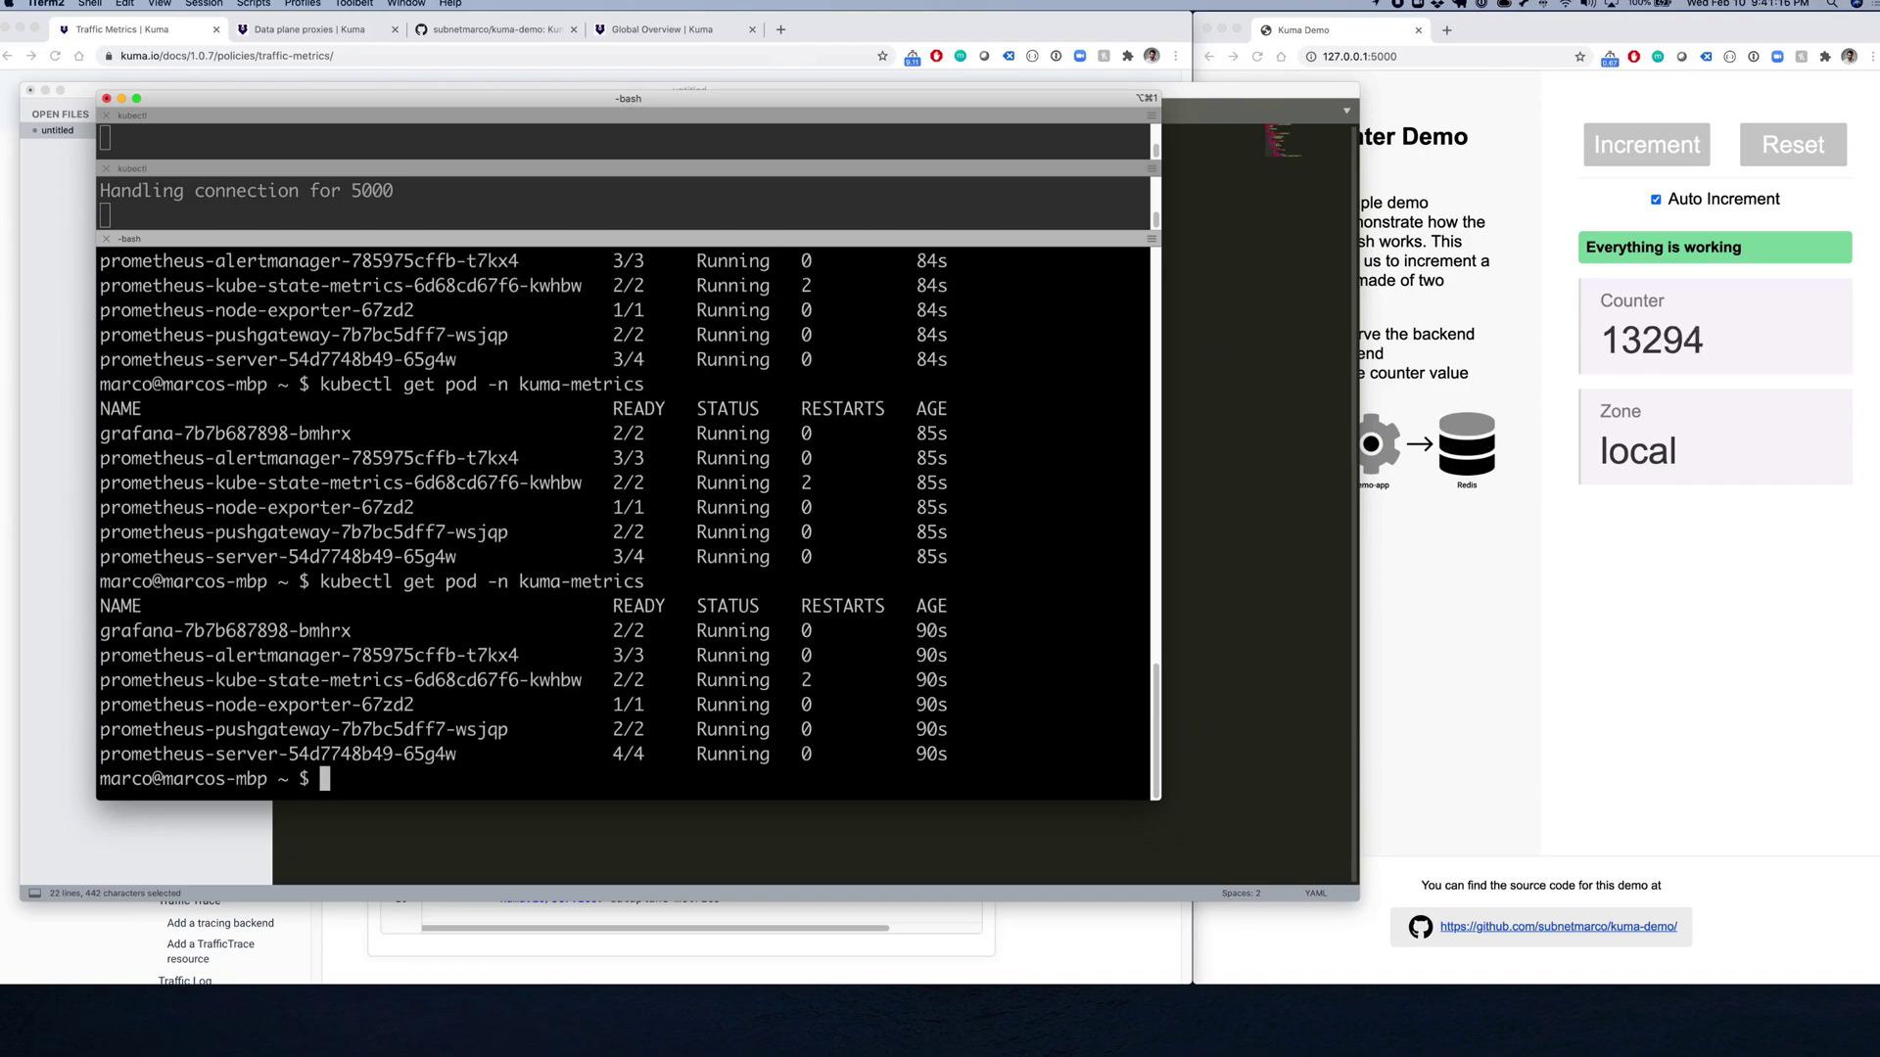
Apply the metrics-enabled Mesh command, getting mesh.kuma.io/default configured.
key("super+Tab")
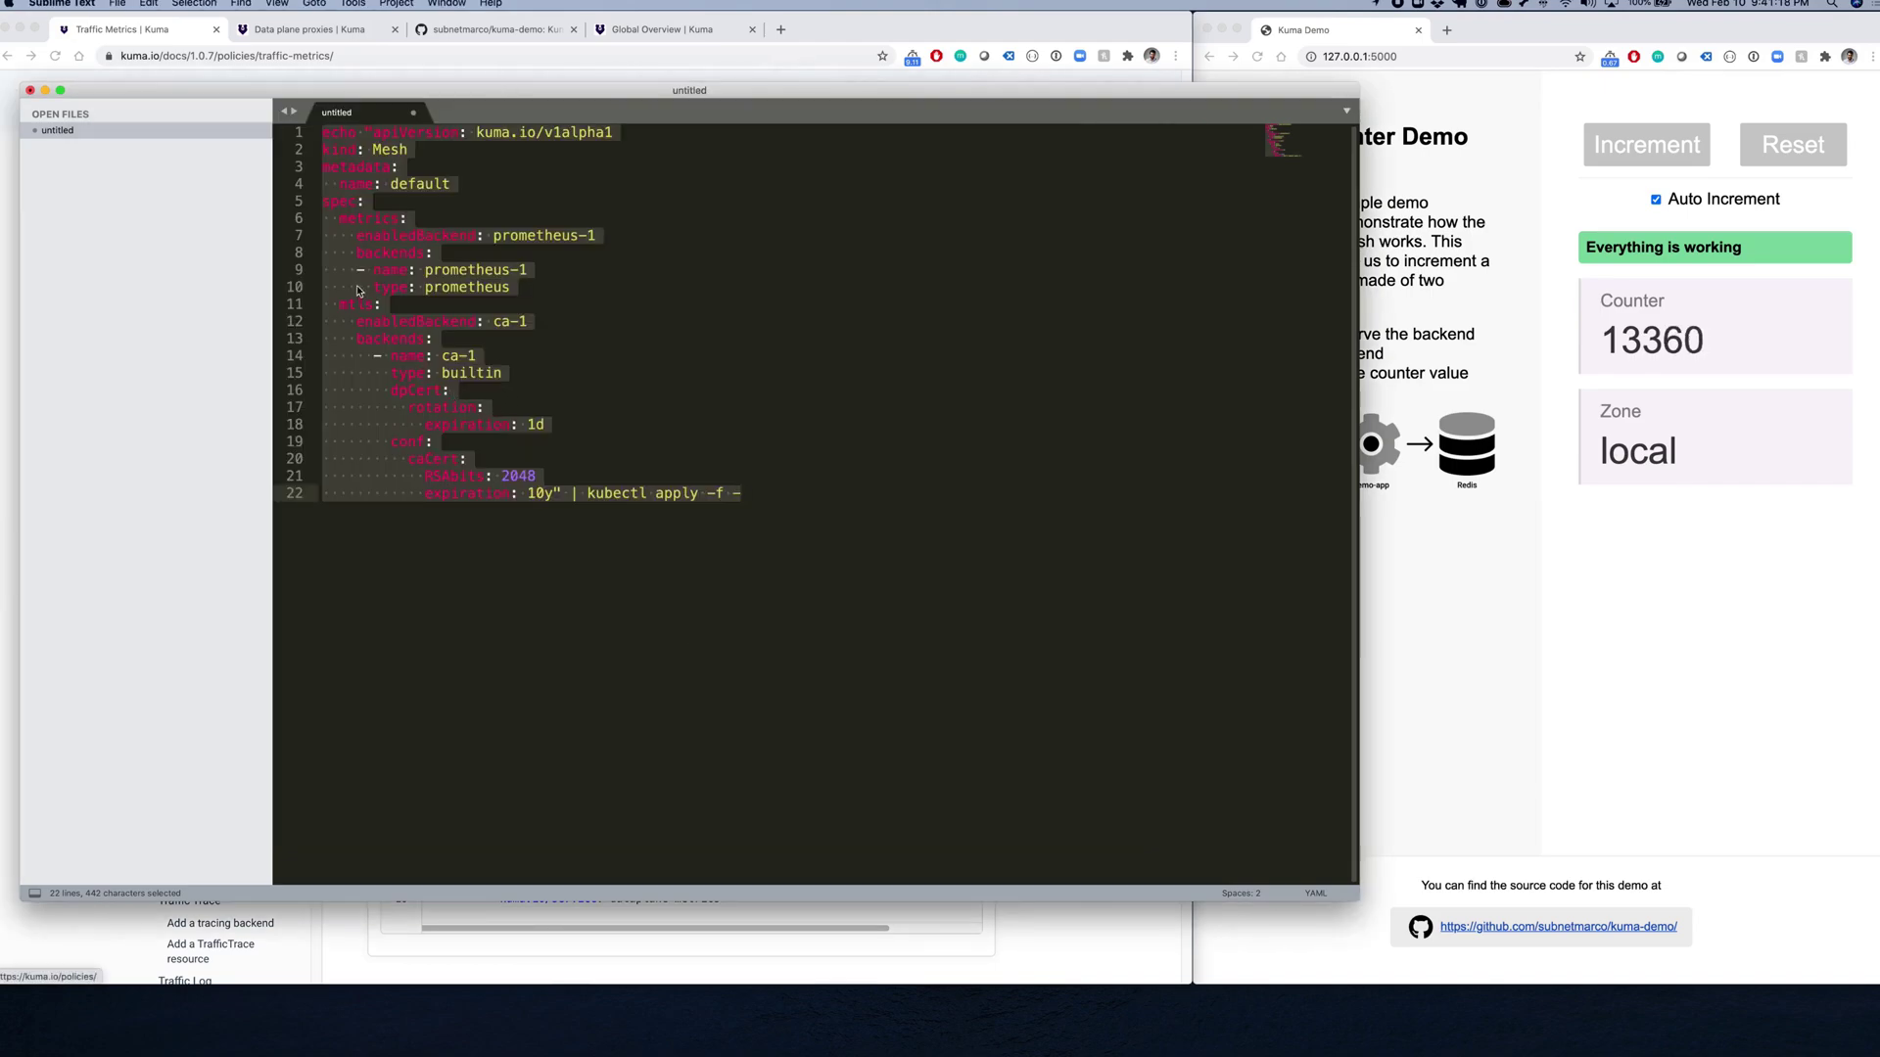
key("super+c")
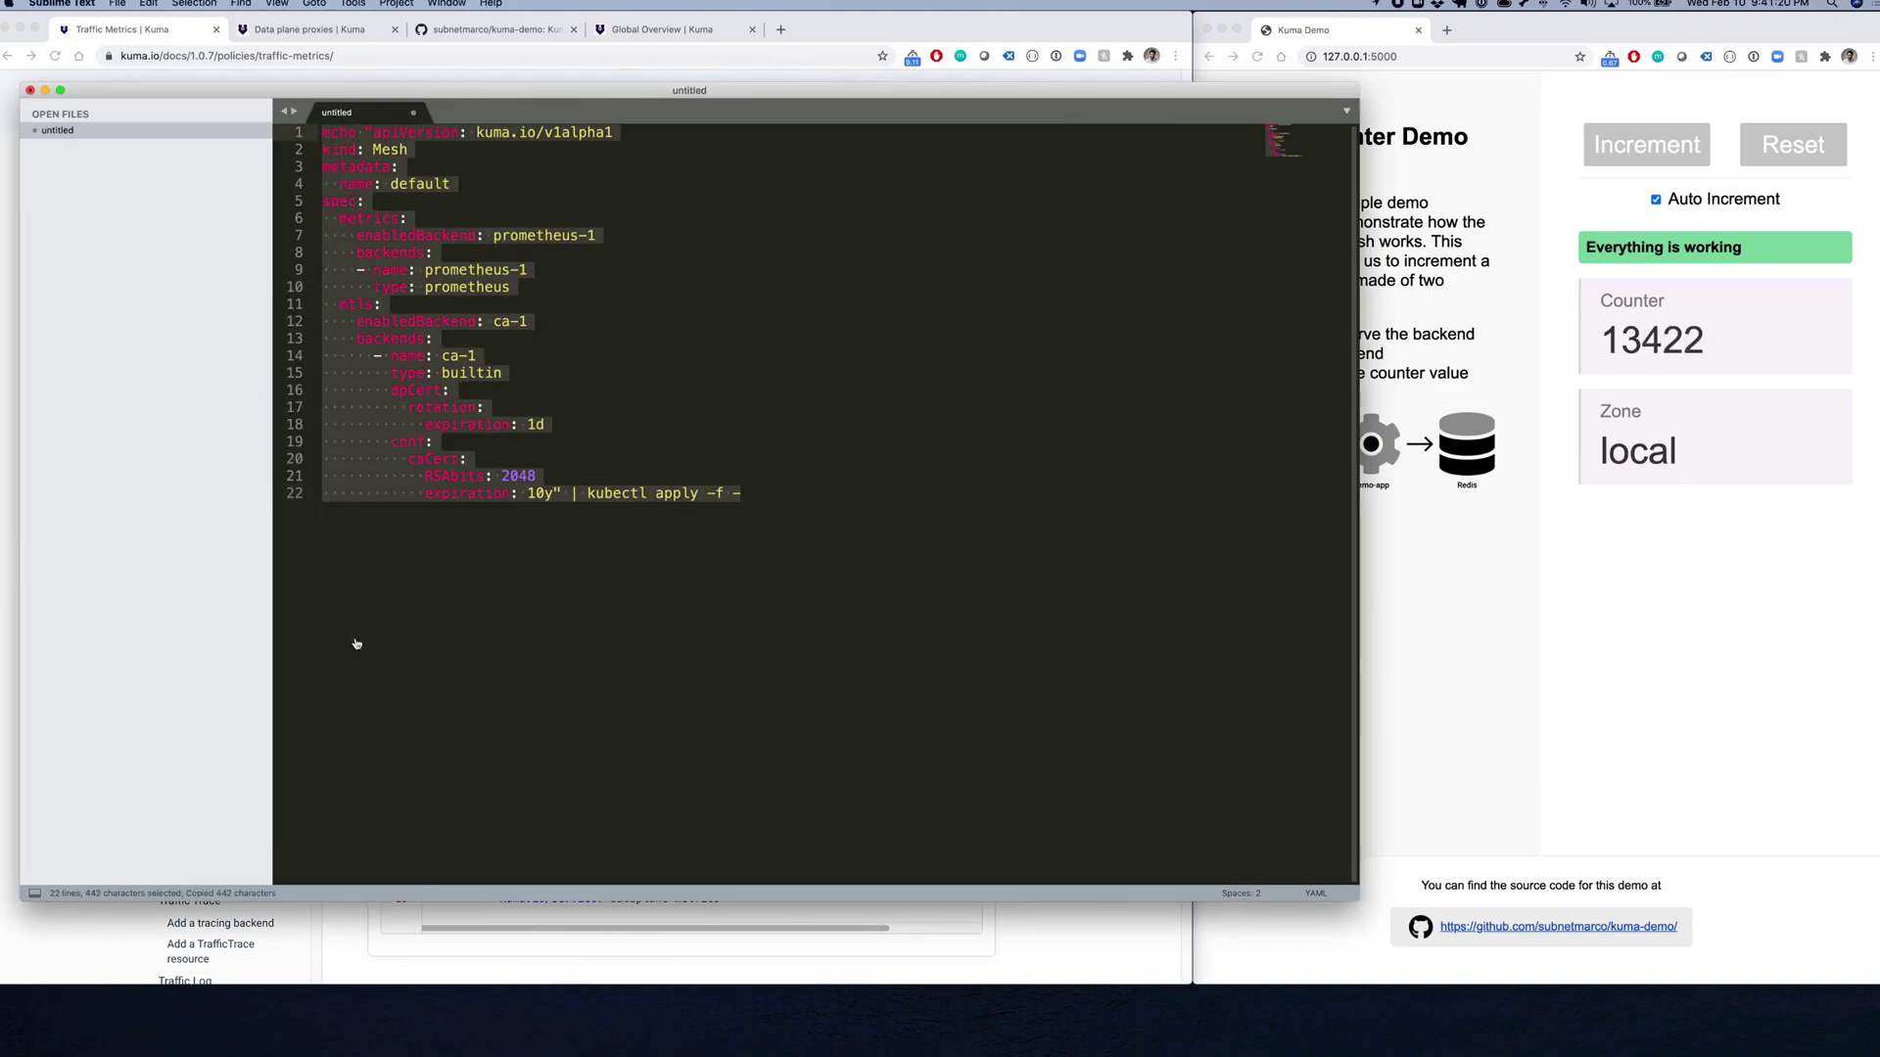
key("super+Tab")
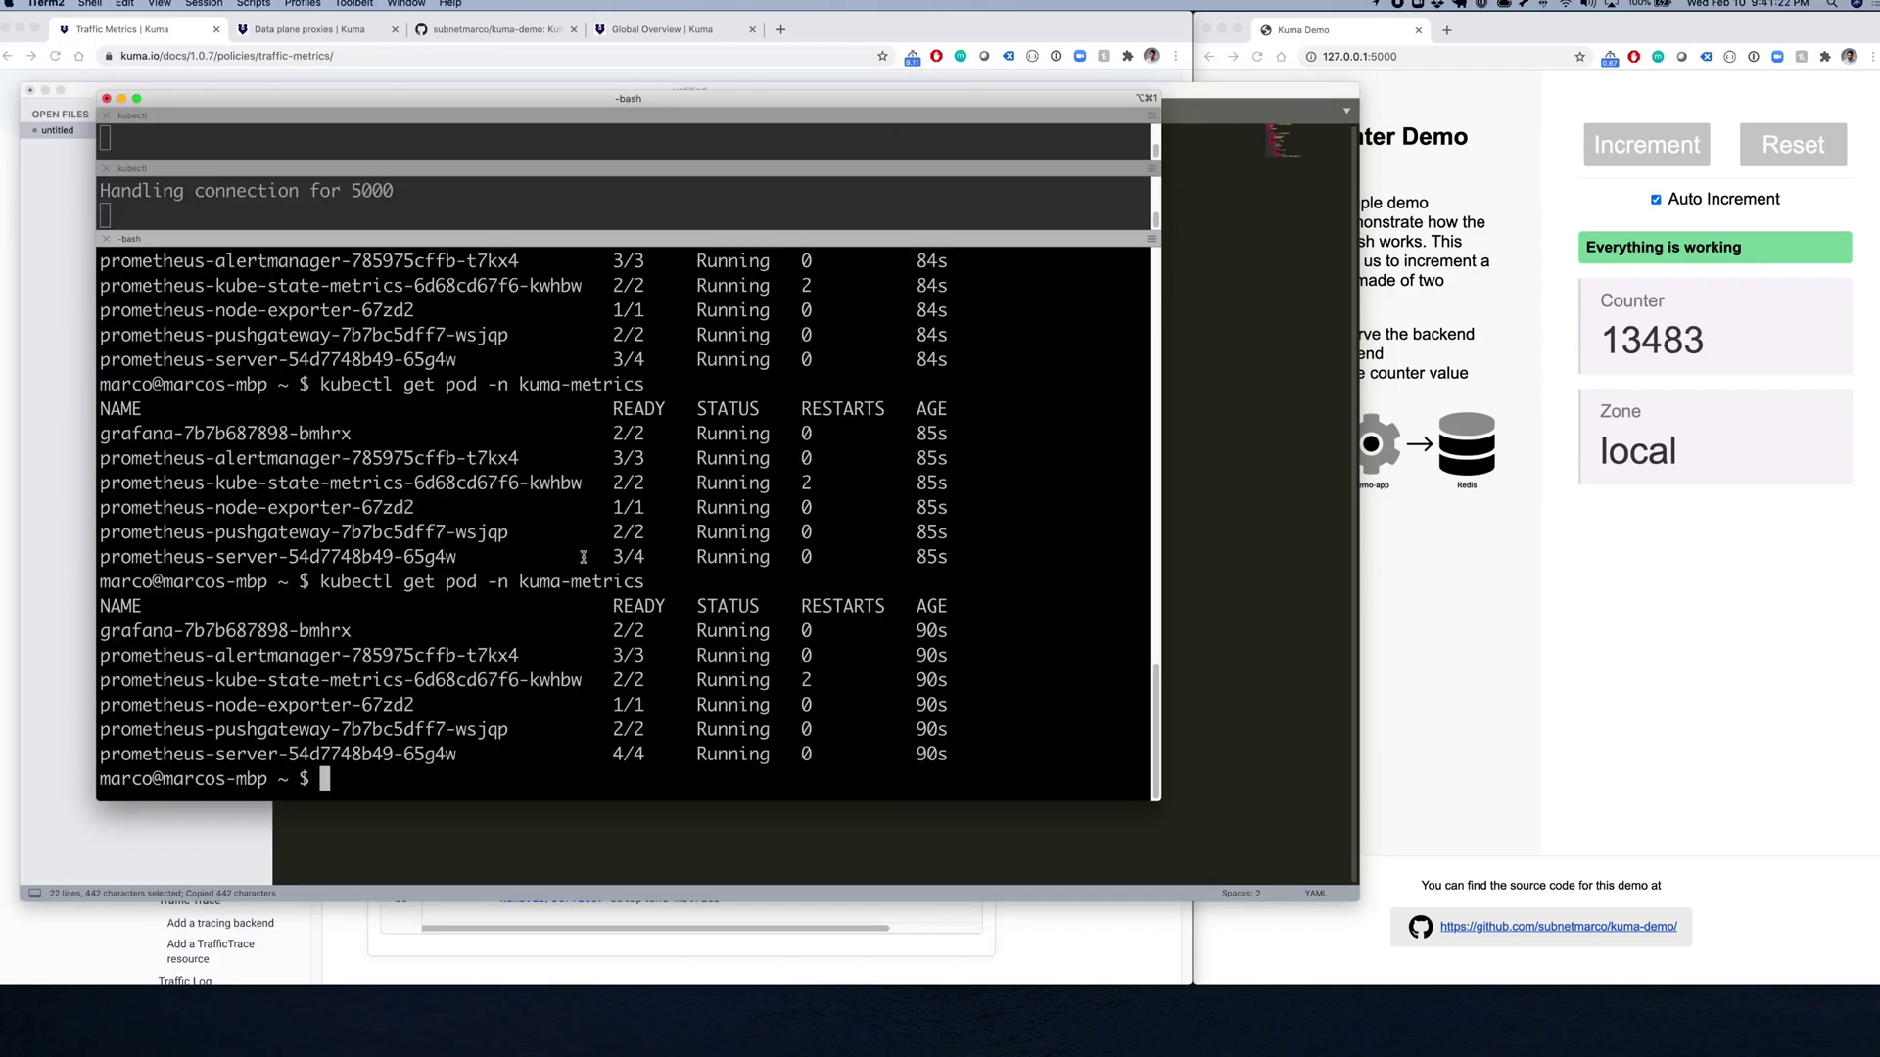
key("super+v")
key("Return")
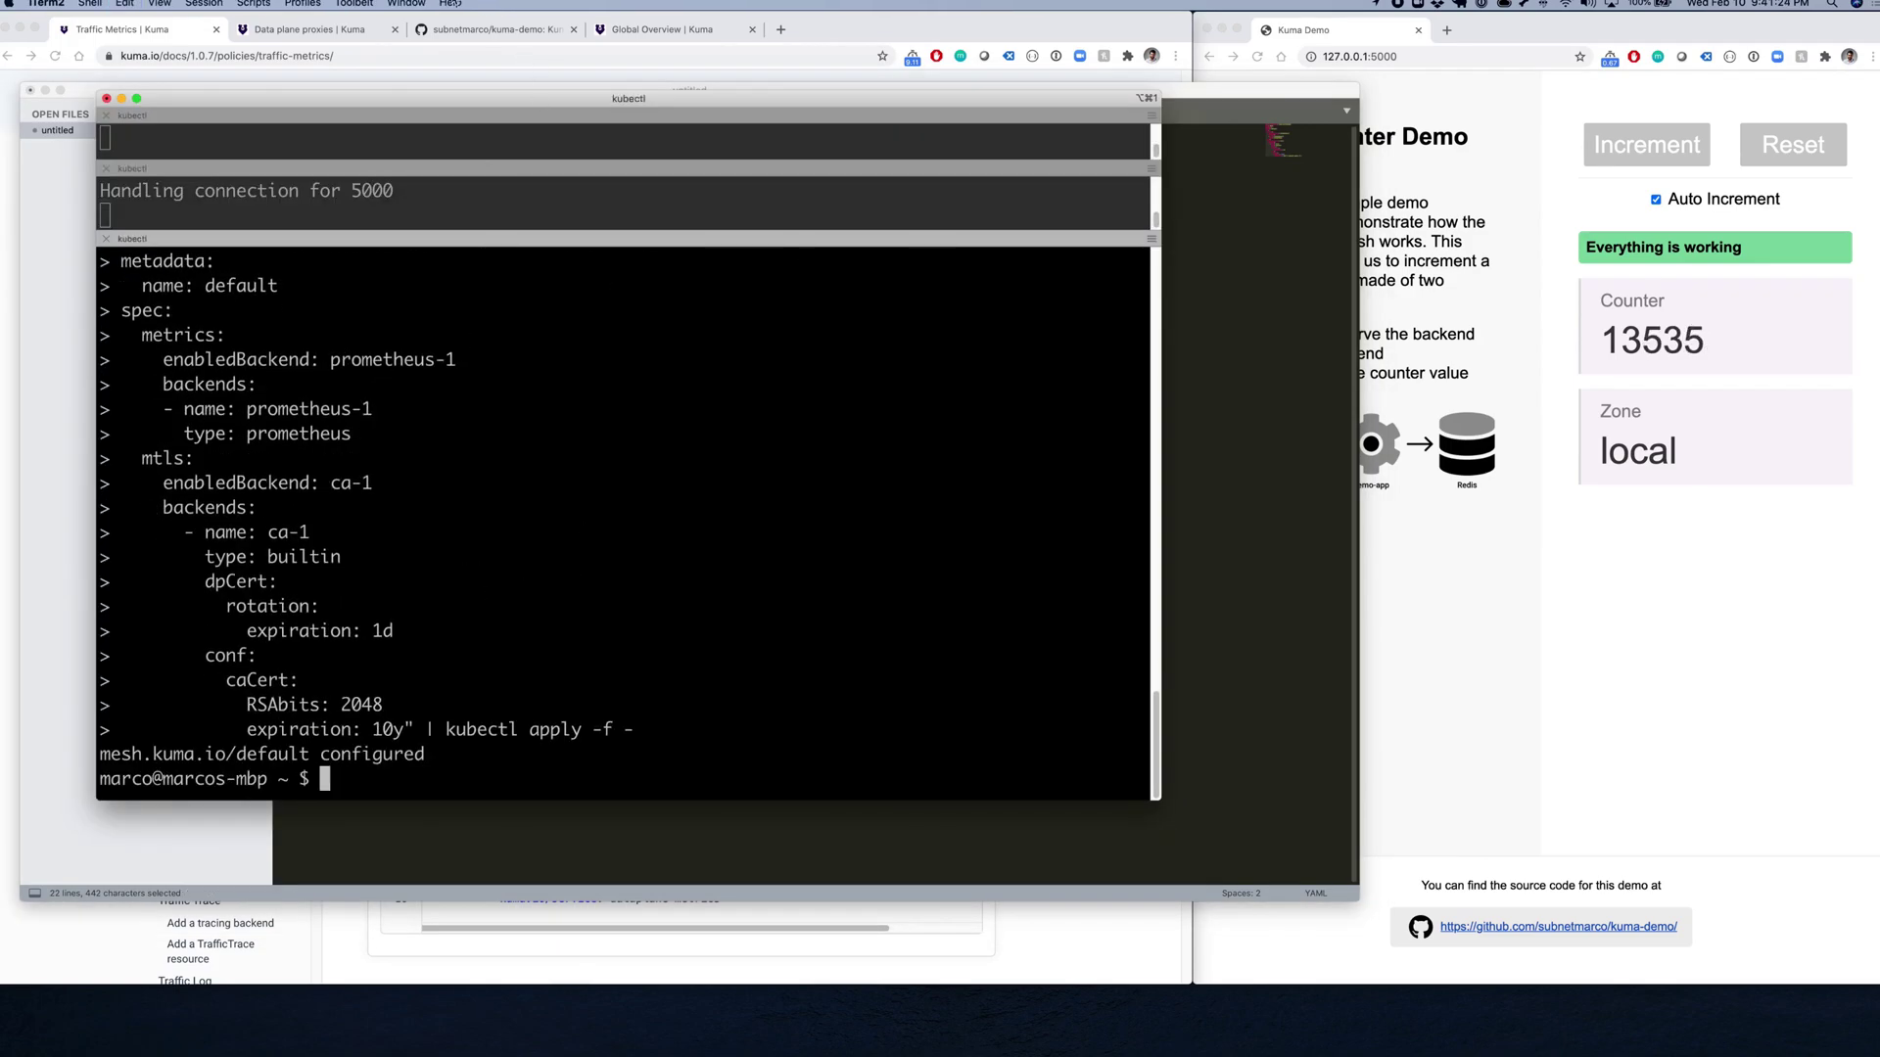
left_click(252, 31)
left_click(252, 30)
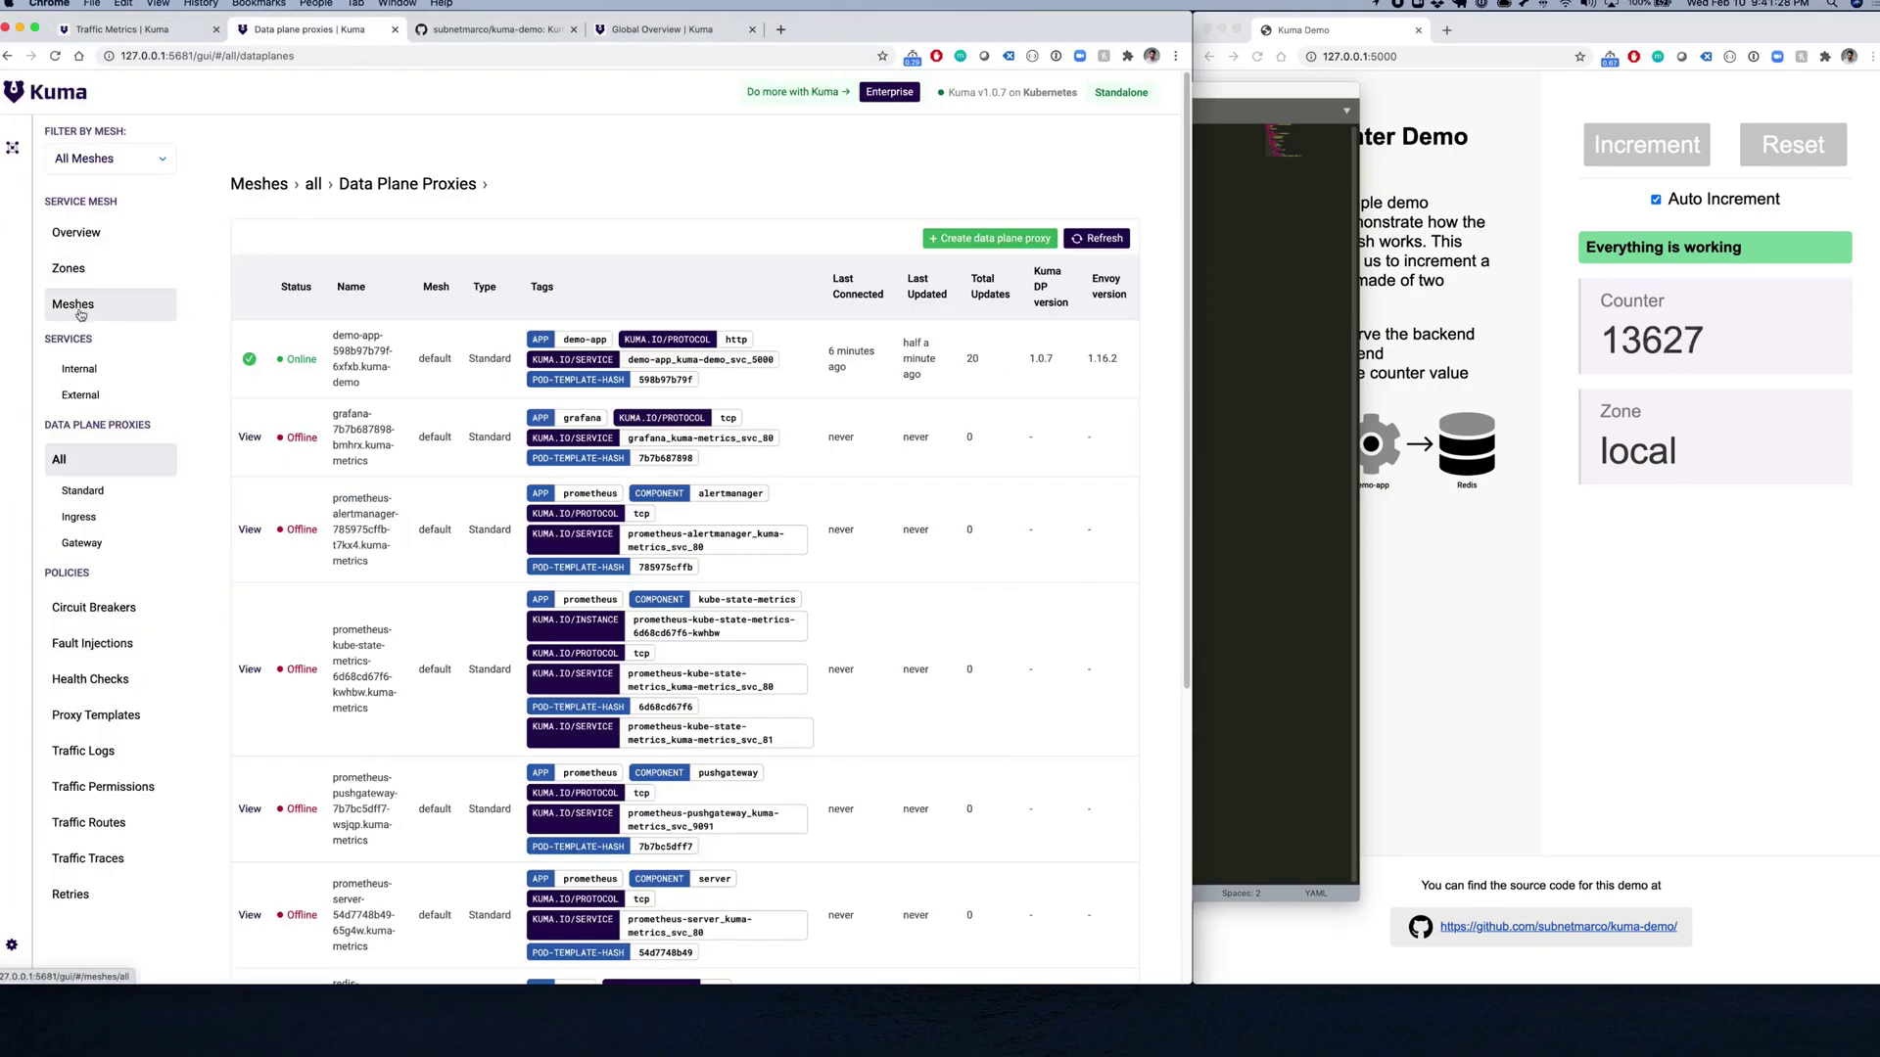
Confirm in Kuma GUI's mesh overview that default uses prometheus-1 metrics alongside ca-1 mTLS.
left_click(80, 311)
left_click_drag(772, 591, 936, 604)
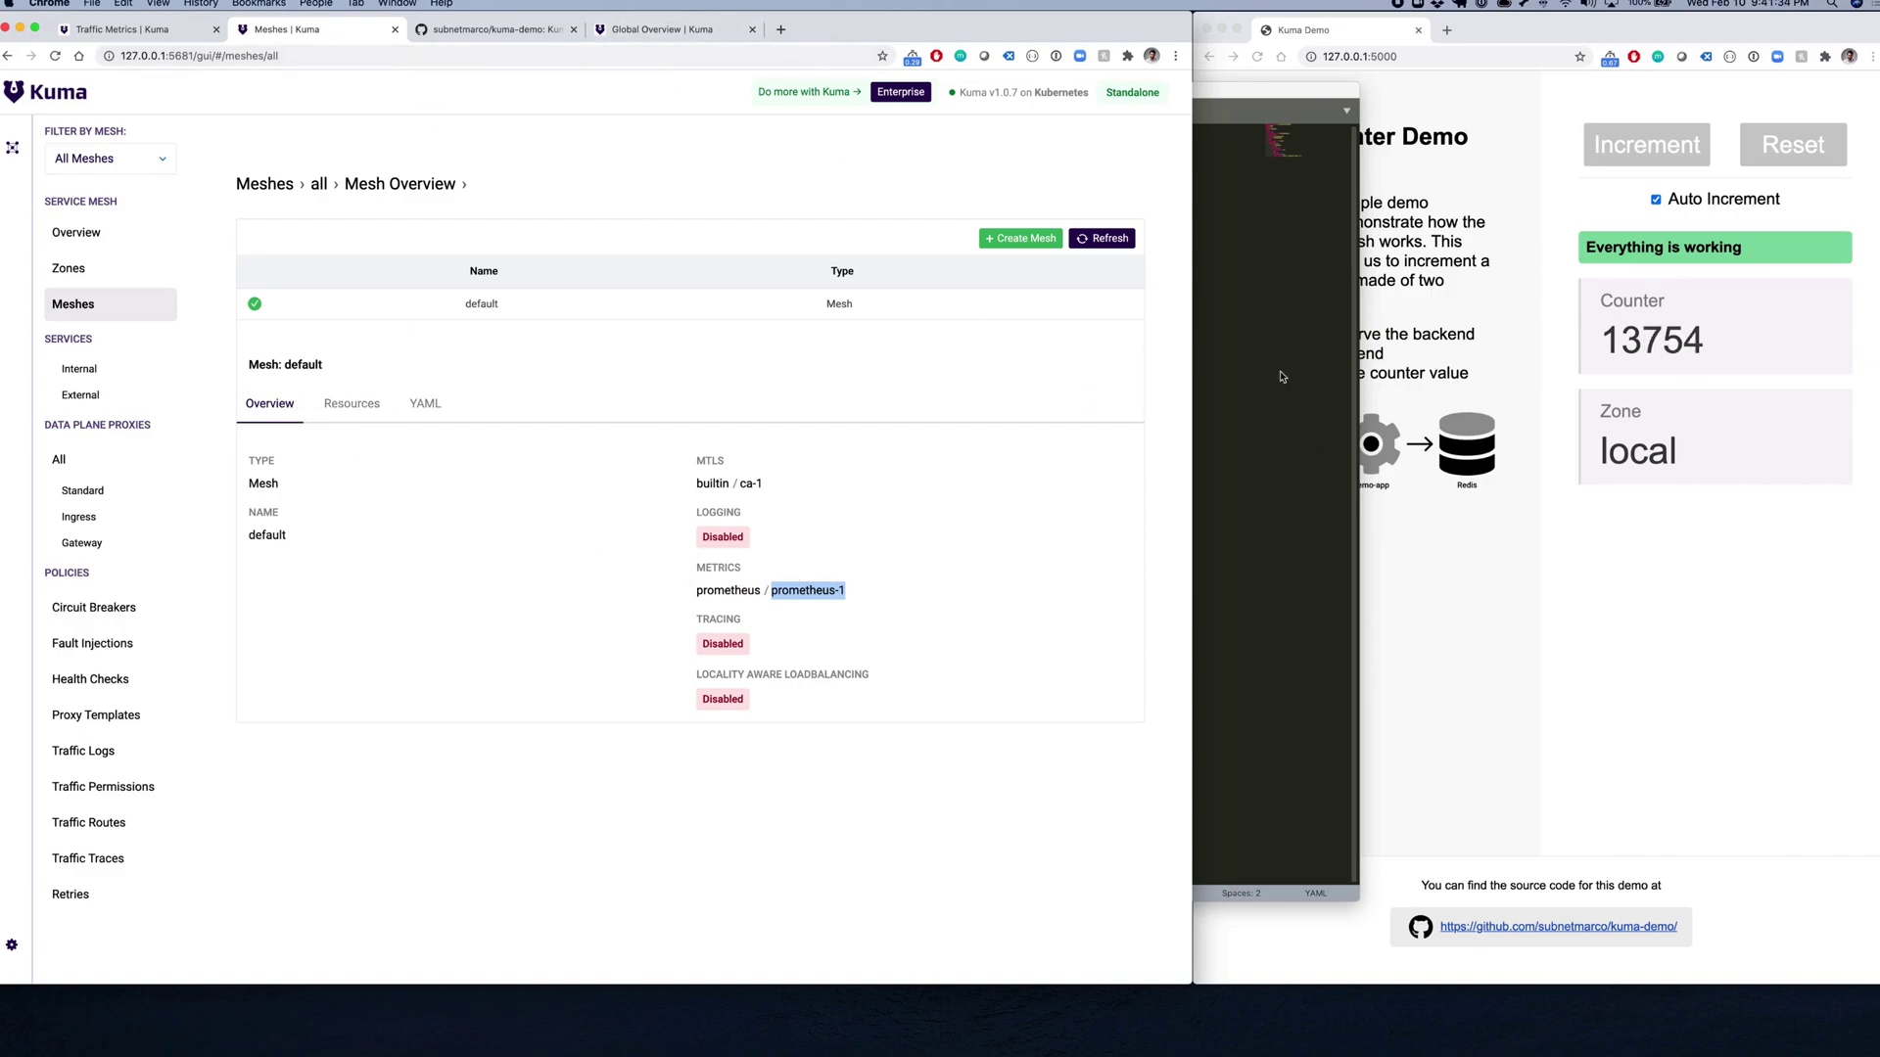
key("super+Tab")
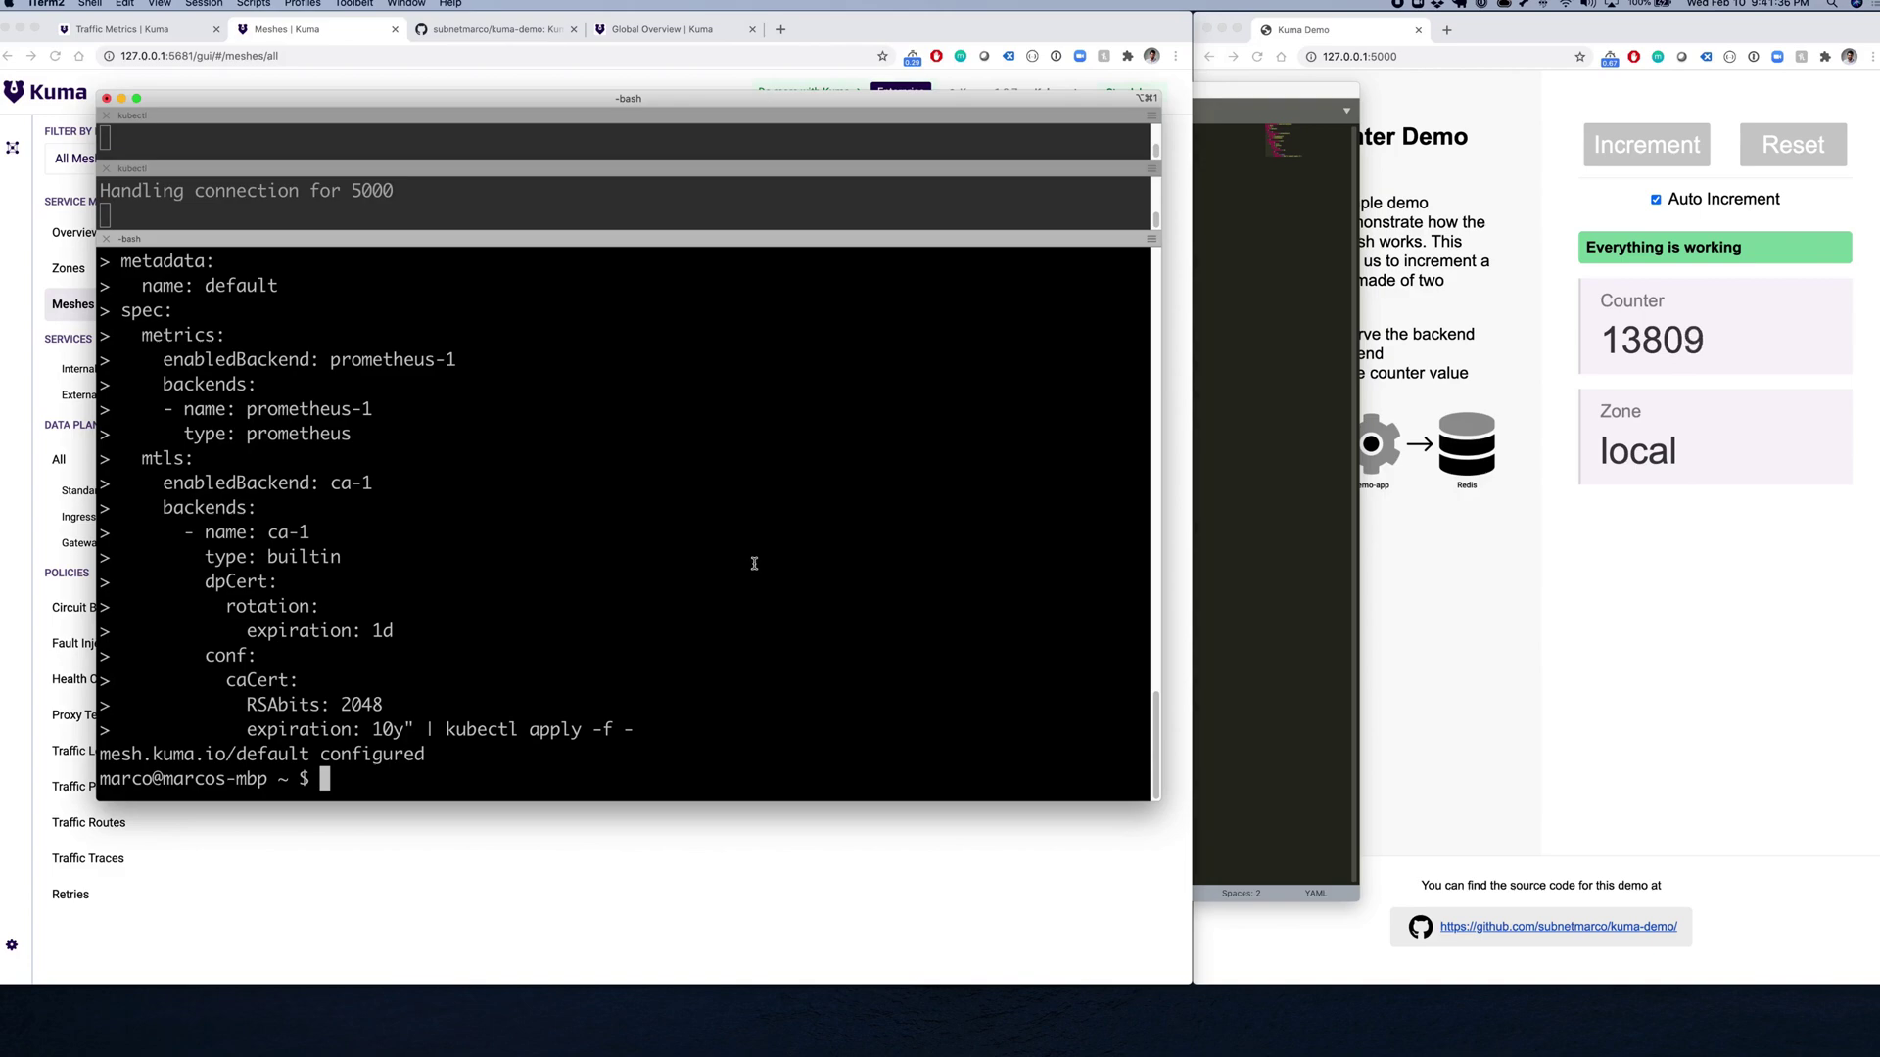
In a cleared terminal, run kubectl port-forward svc/grafana -n kuma-metrics 3000:80.
key("ctrl+l")
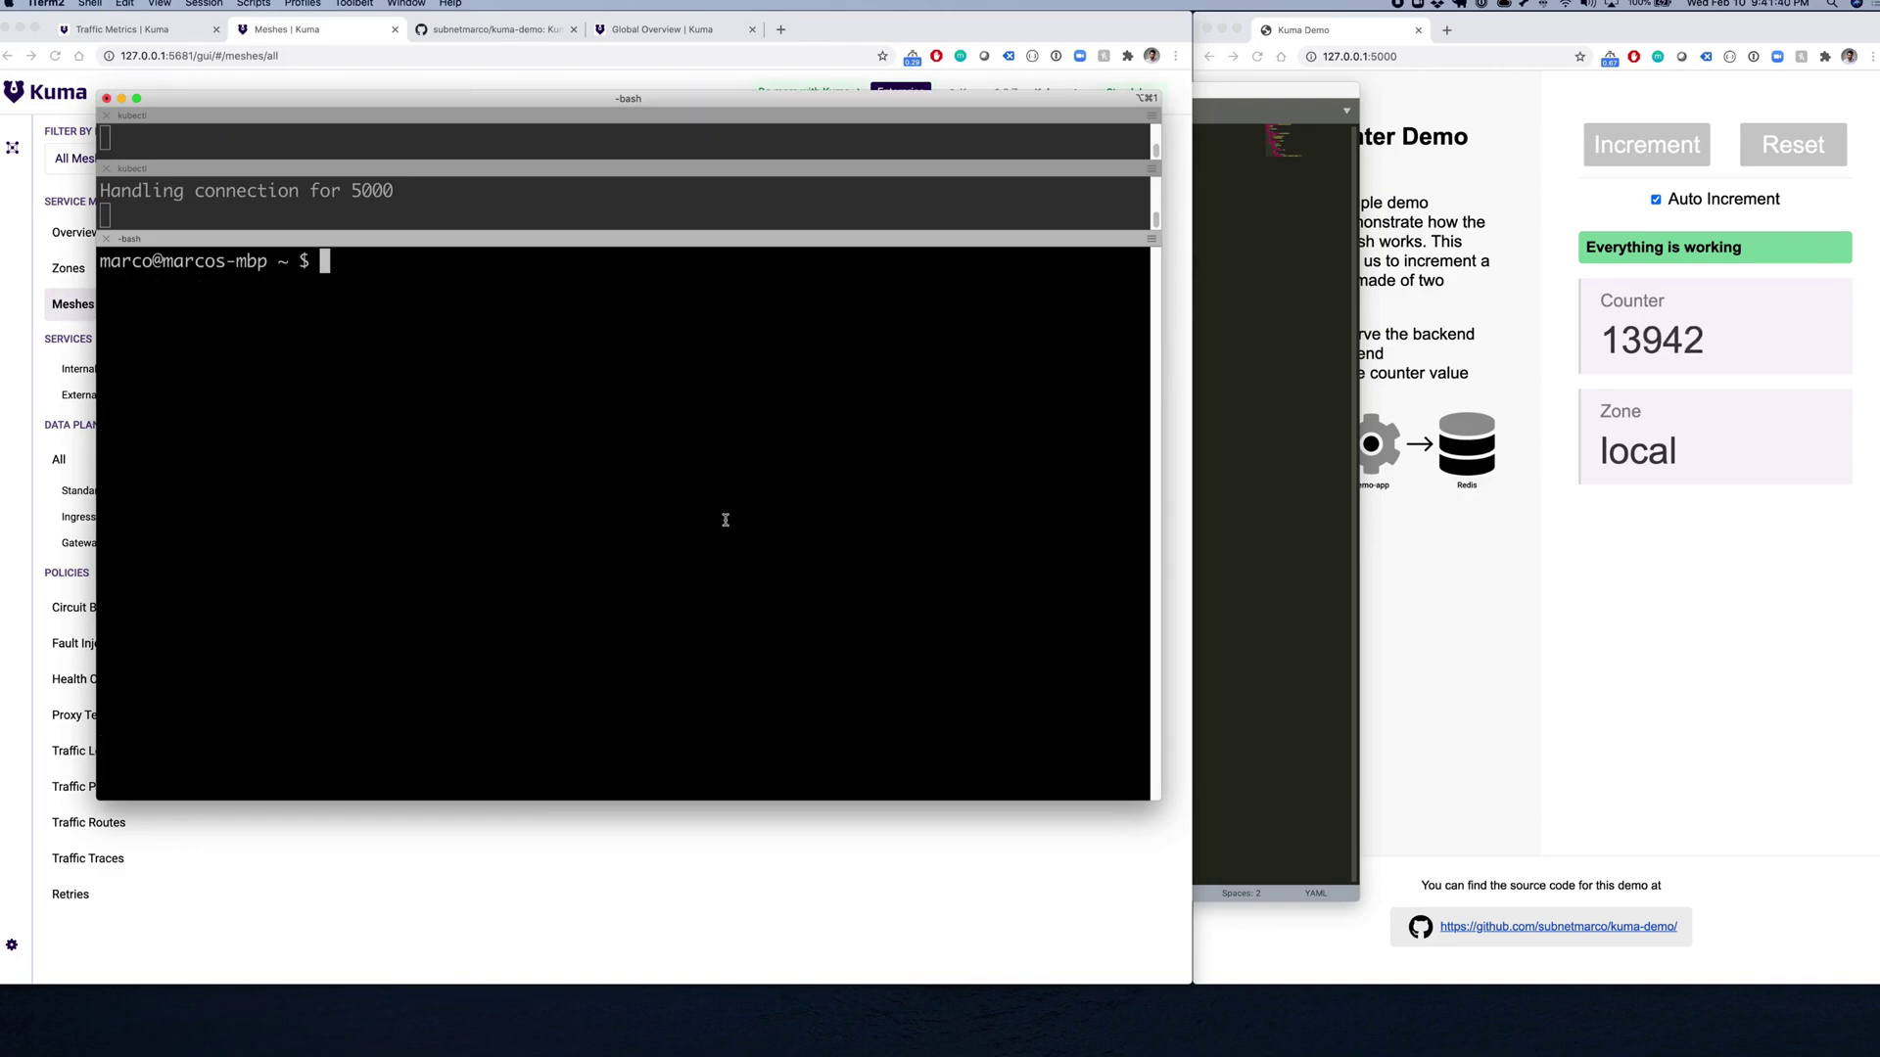
type("kub")
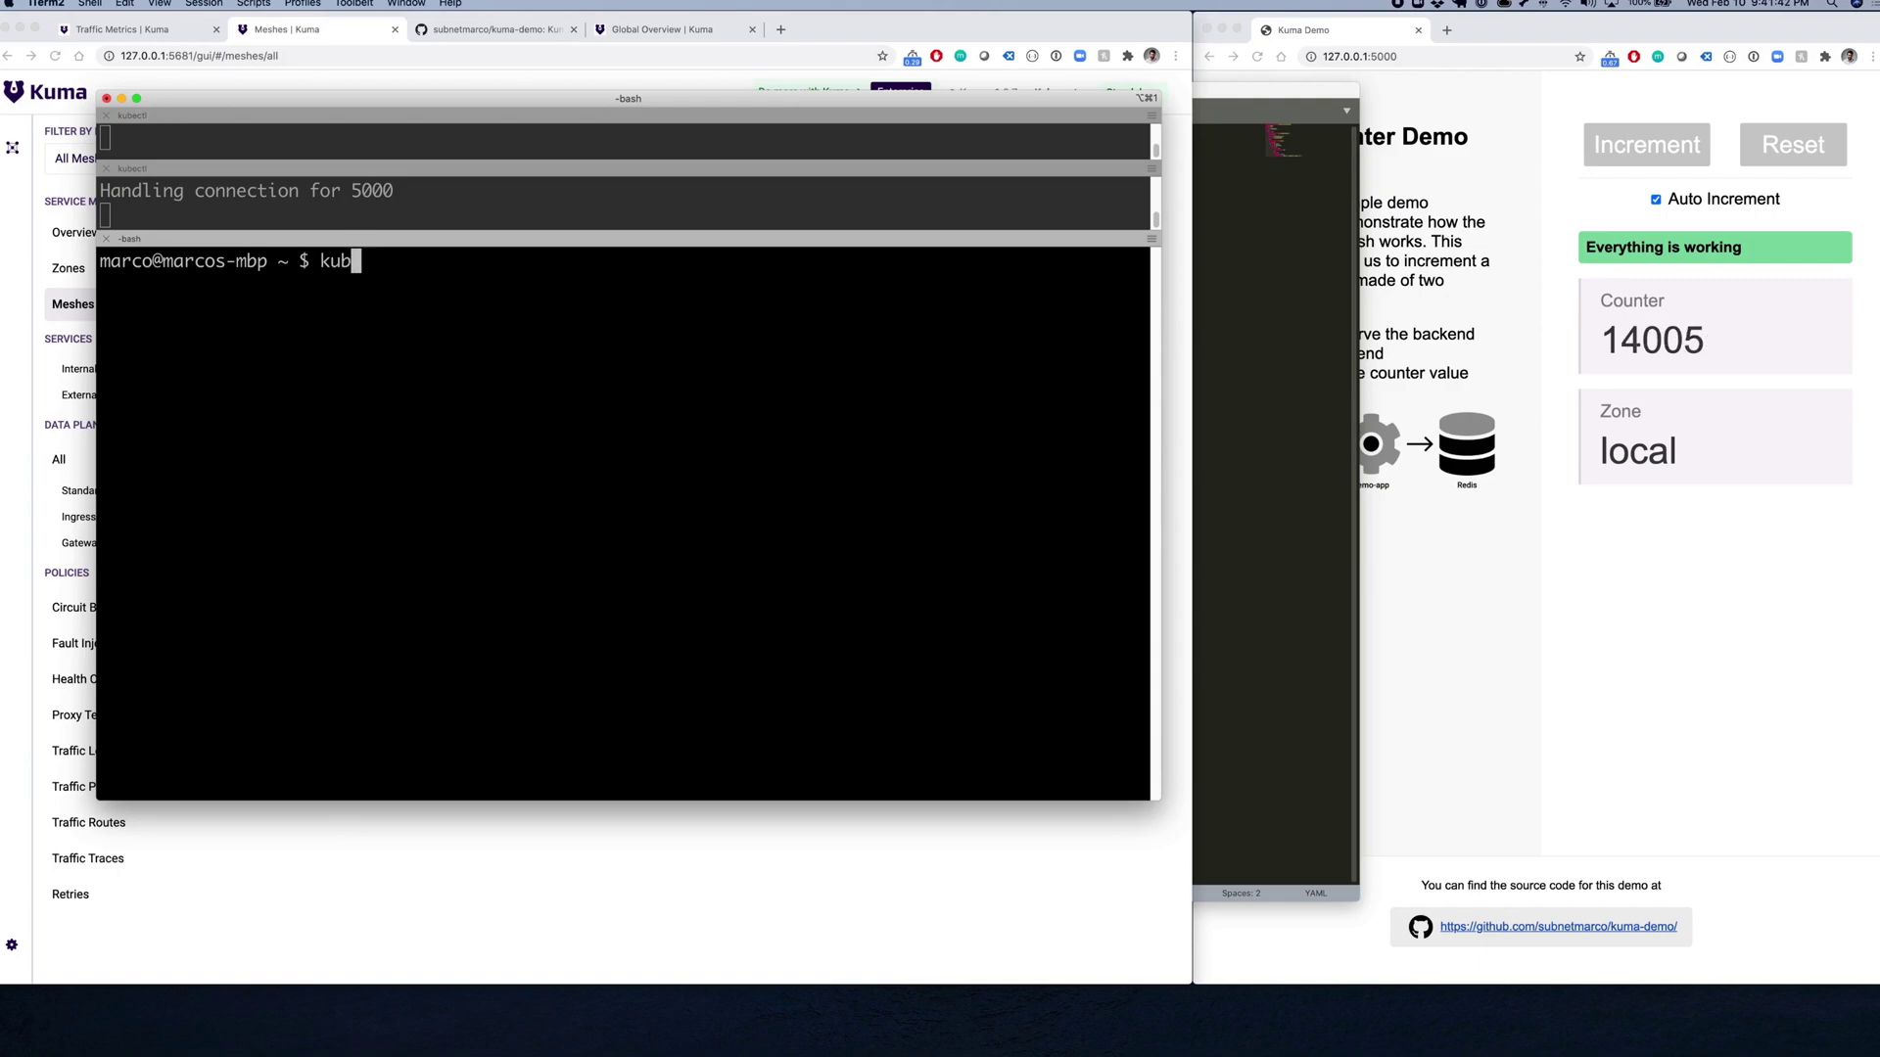
type("ectl por")
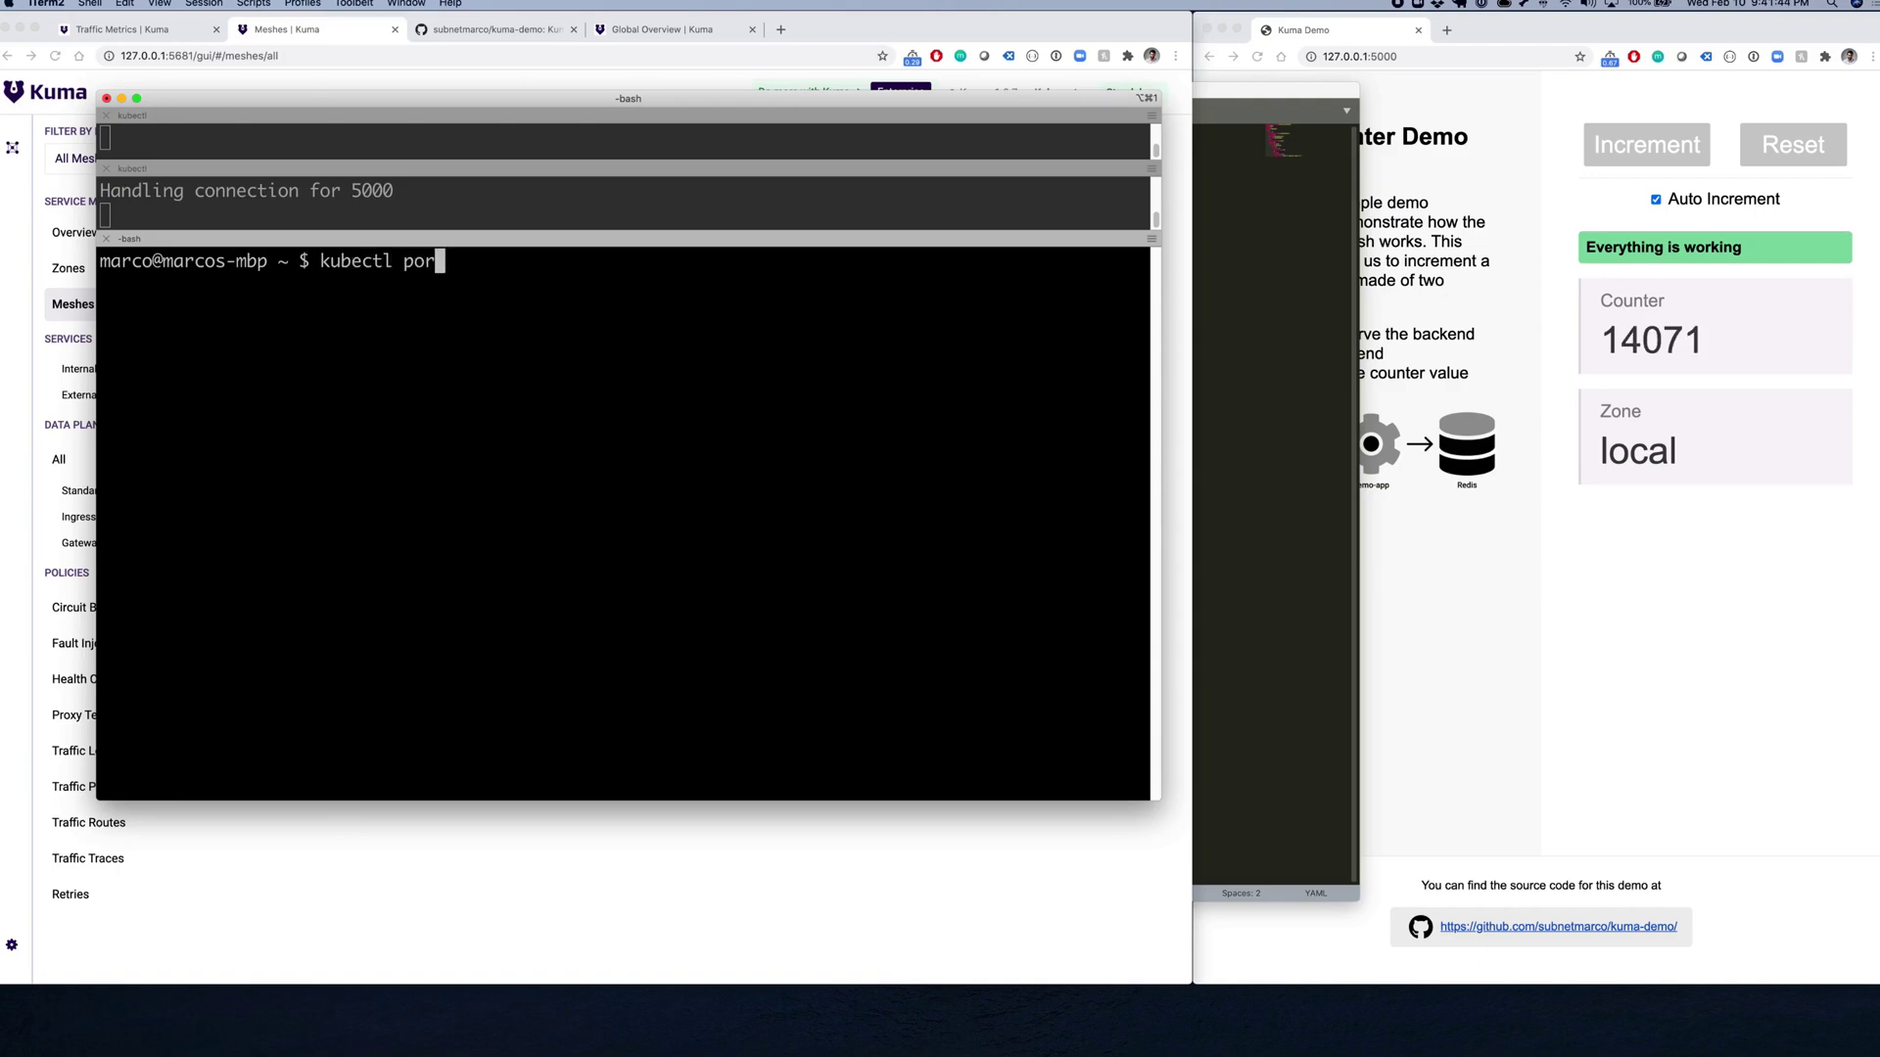
type("t-forward ")
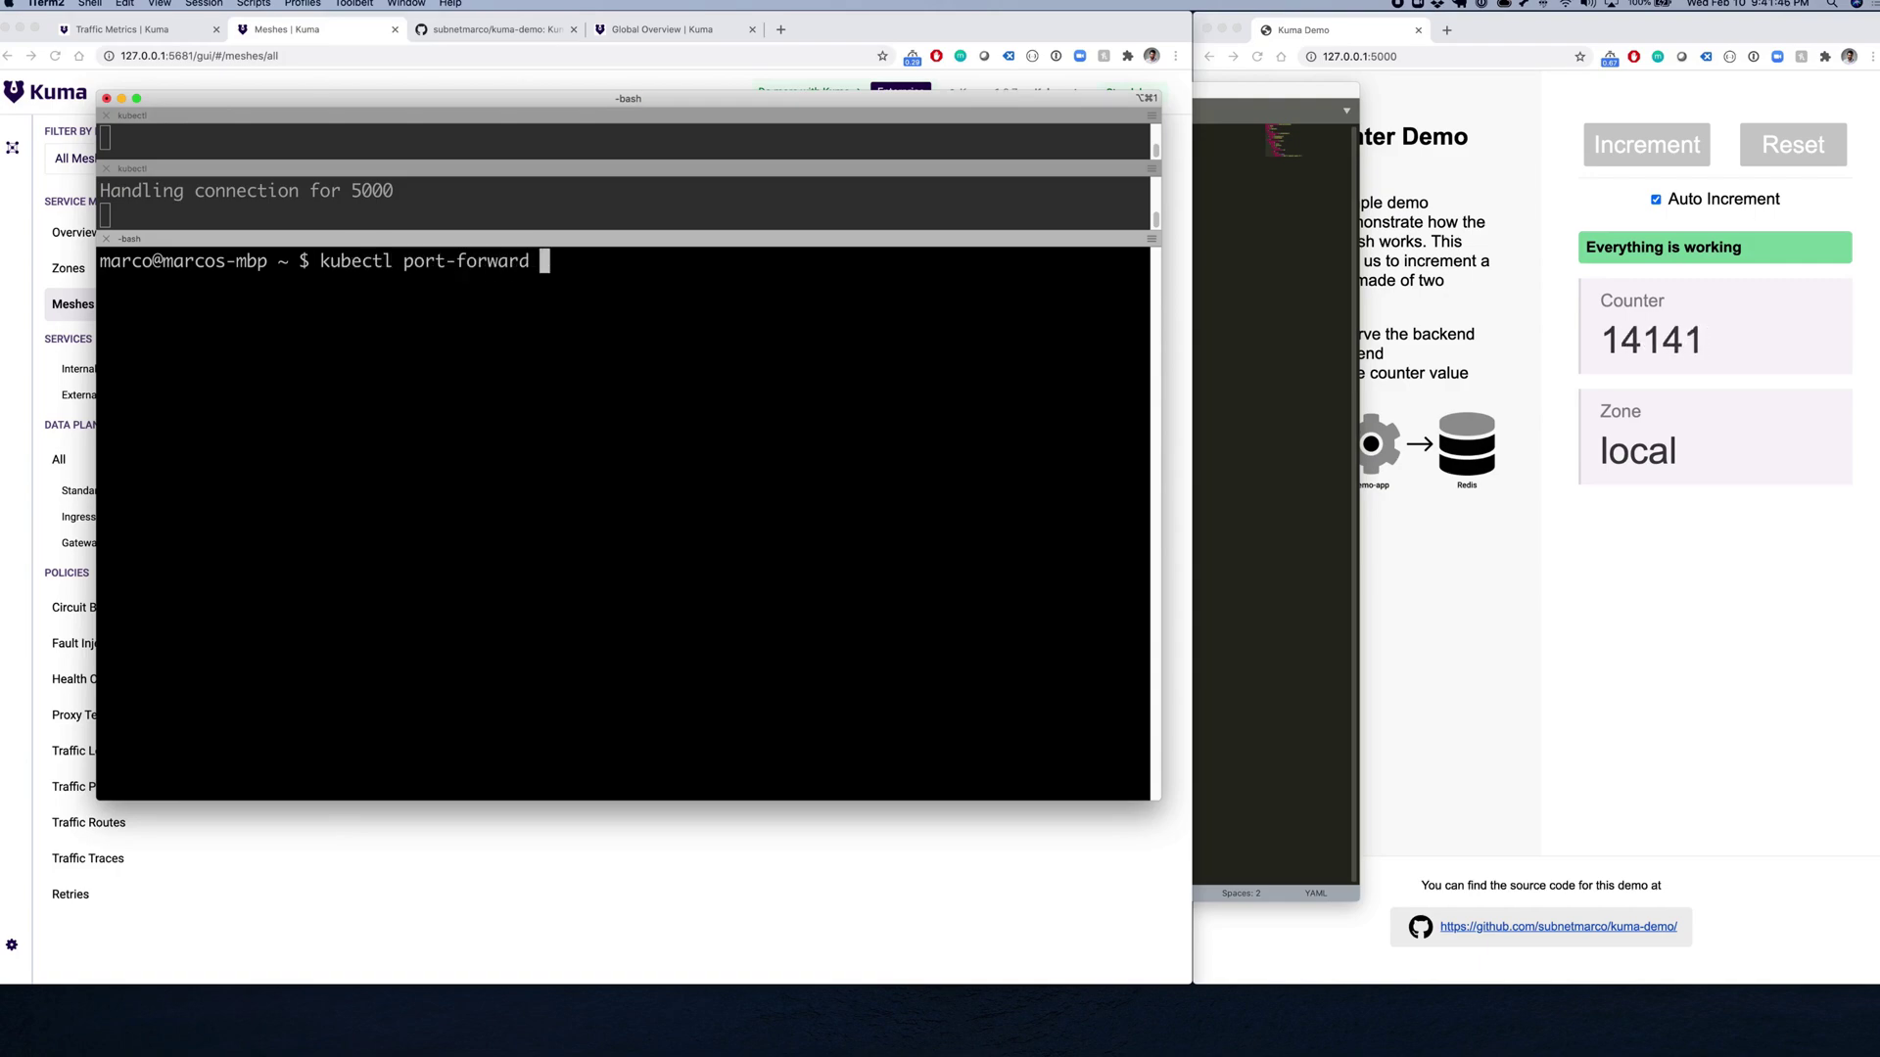
type("svc/gr")
key("BackSpace")
key("BackSpace")
key("BackSpace")
key("BackSpace")
type("c/f")
key("BackSpace")
type("grafana -n")
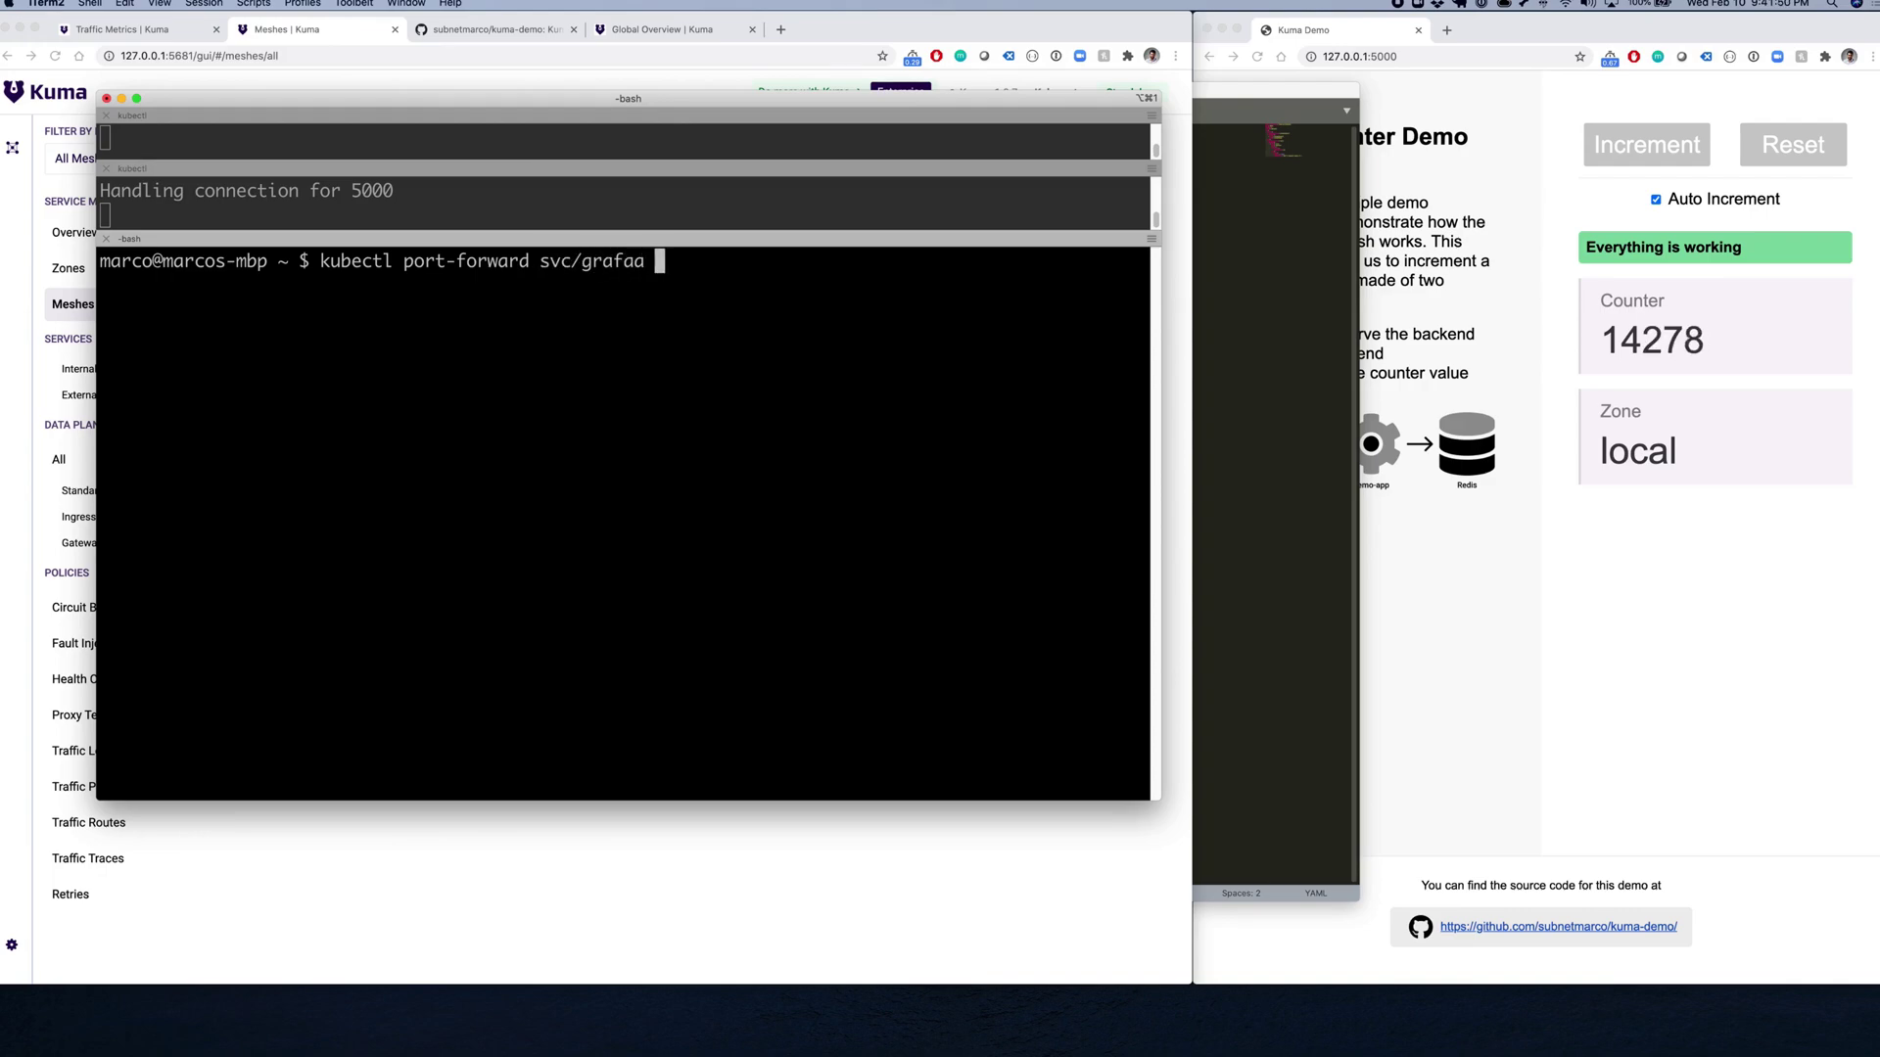
type(" kuma-metrics 0")
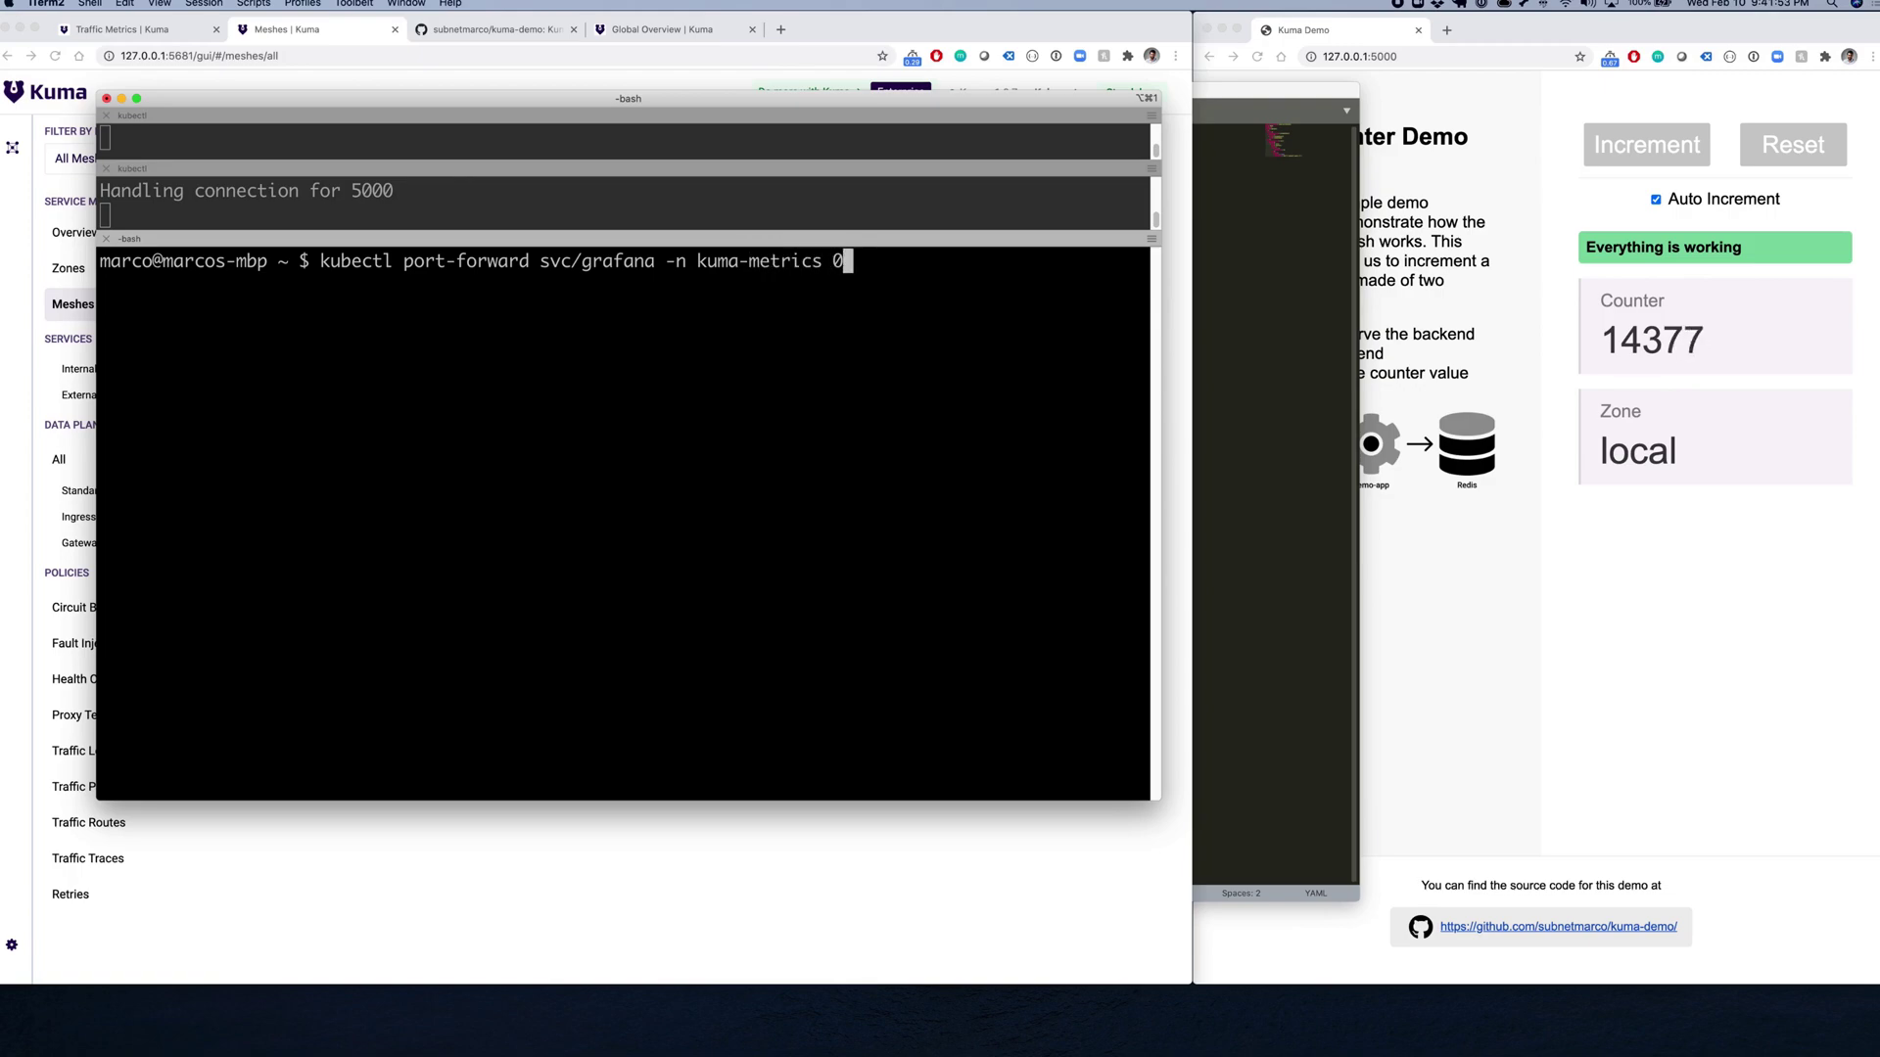
key("BackSpace")
type("3000:80")
key("Return")
key("super+Tab")
Load Grafana at 127.0.0.1:3000, log in as admin, and skip the password change.
key("super+t")
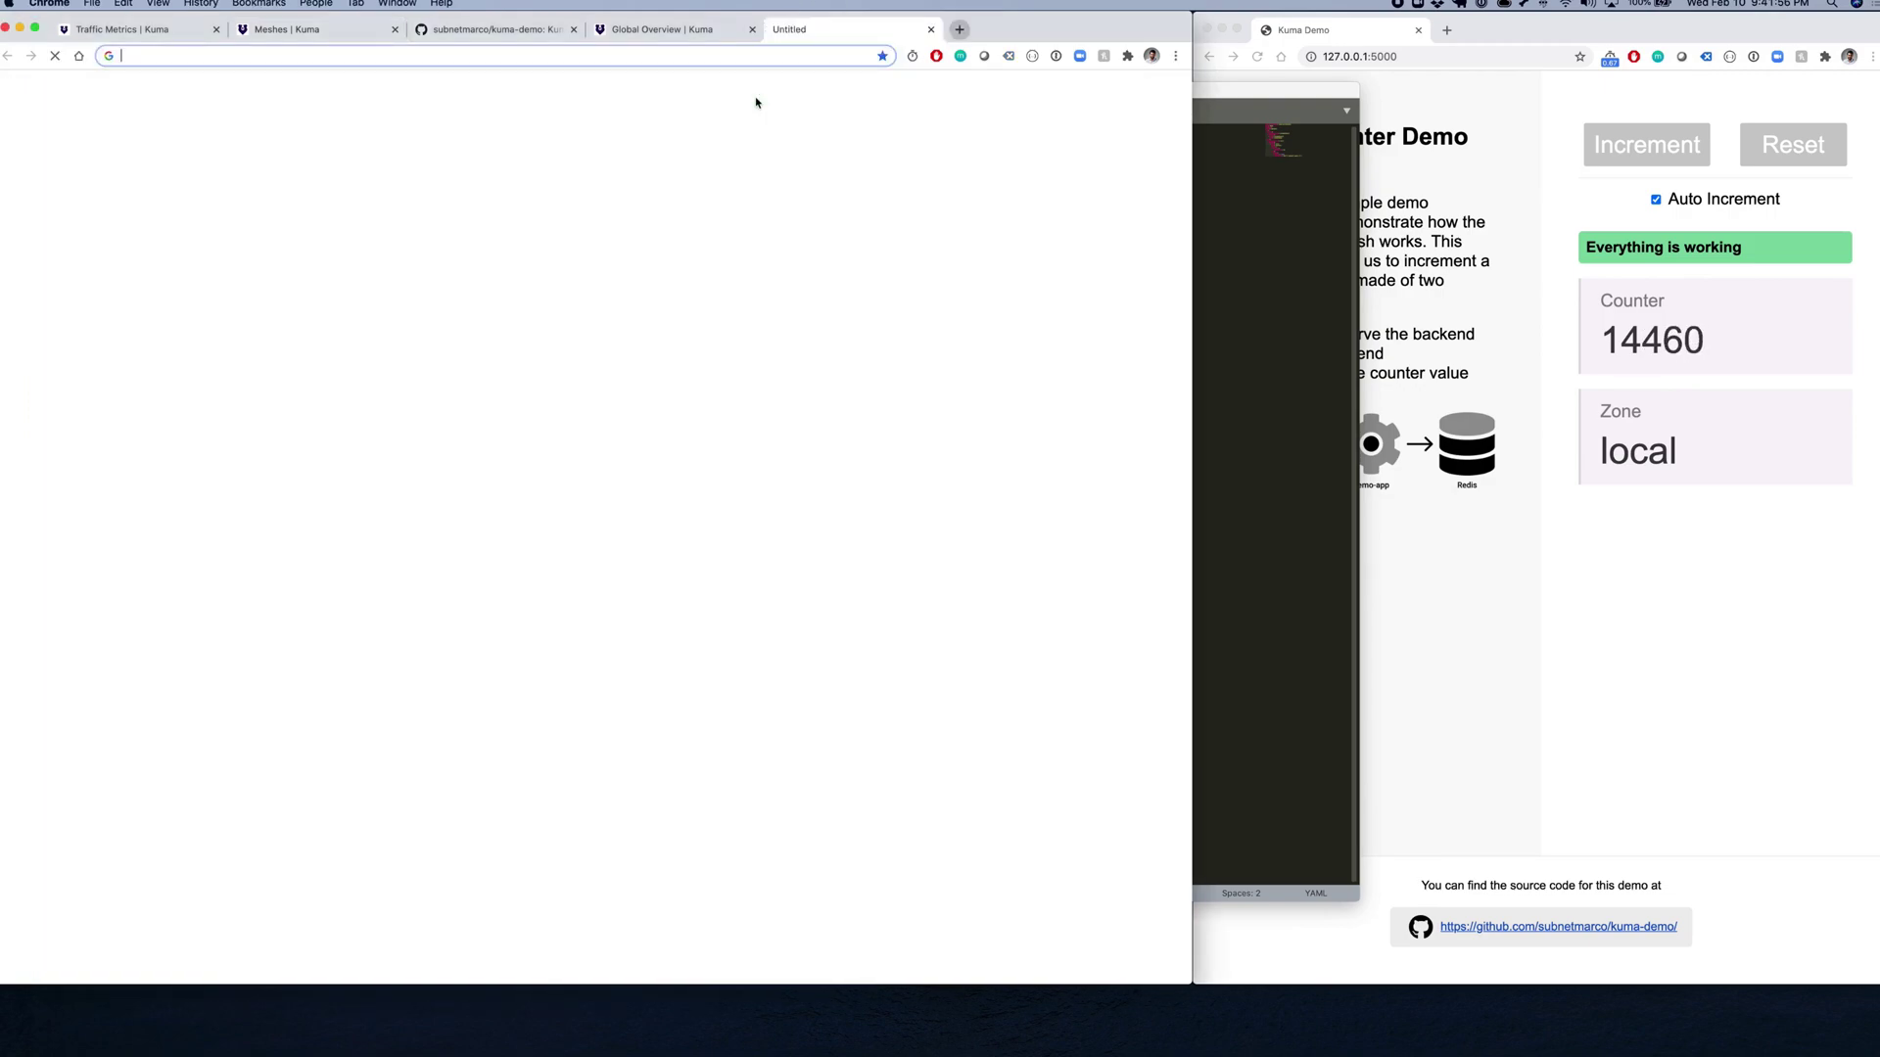
type("127.0.0.1:3000")
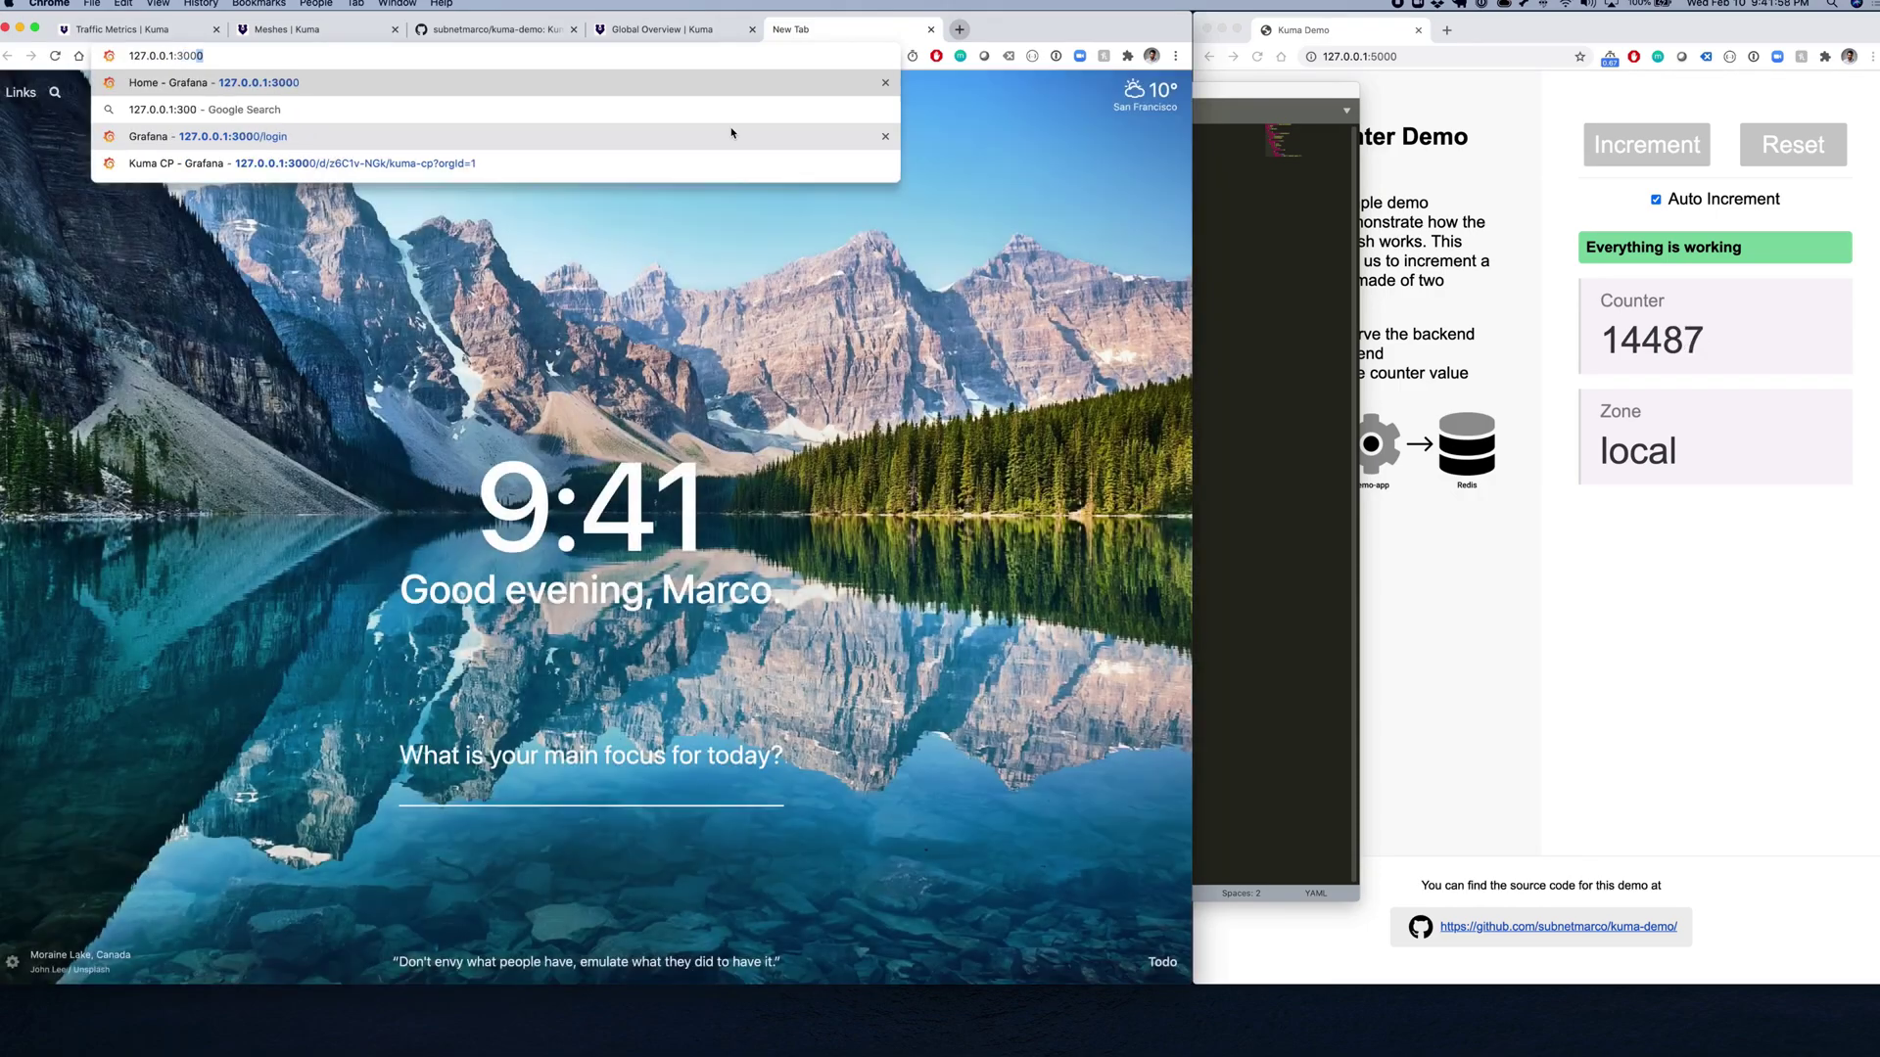
key("Return")
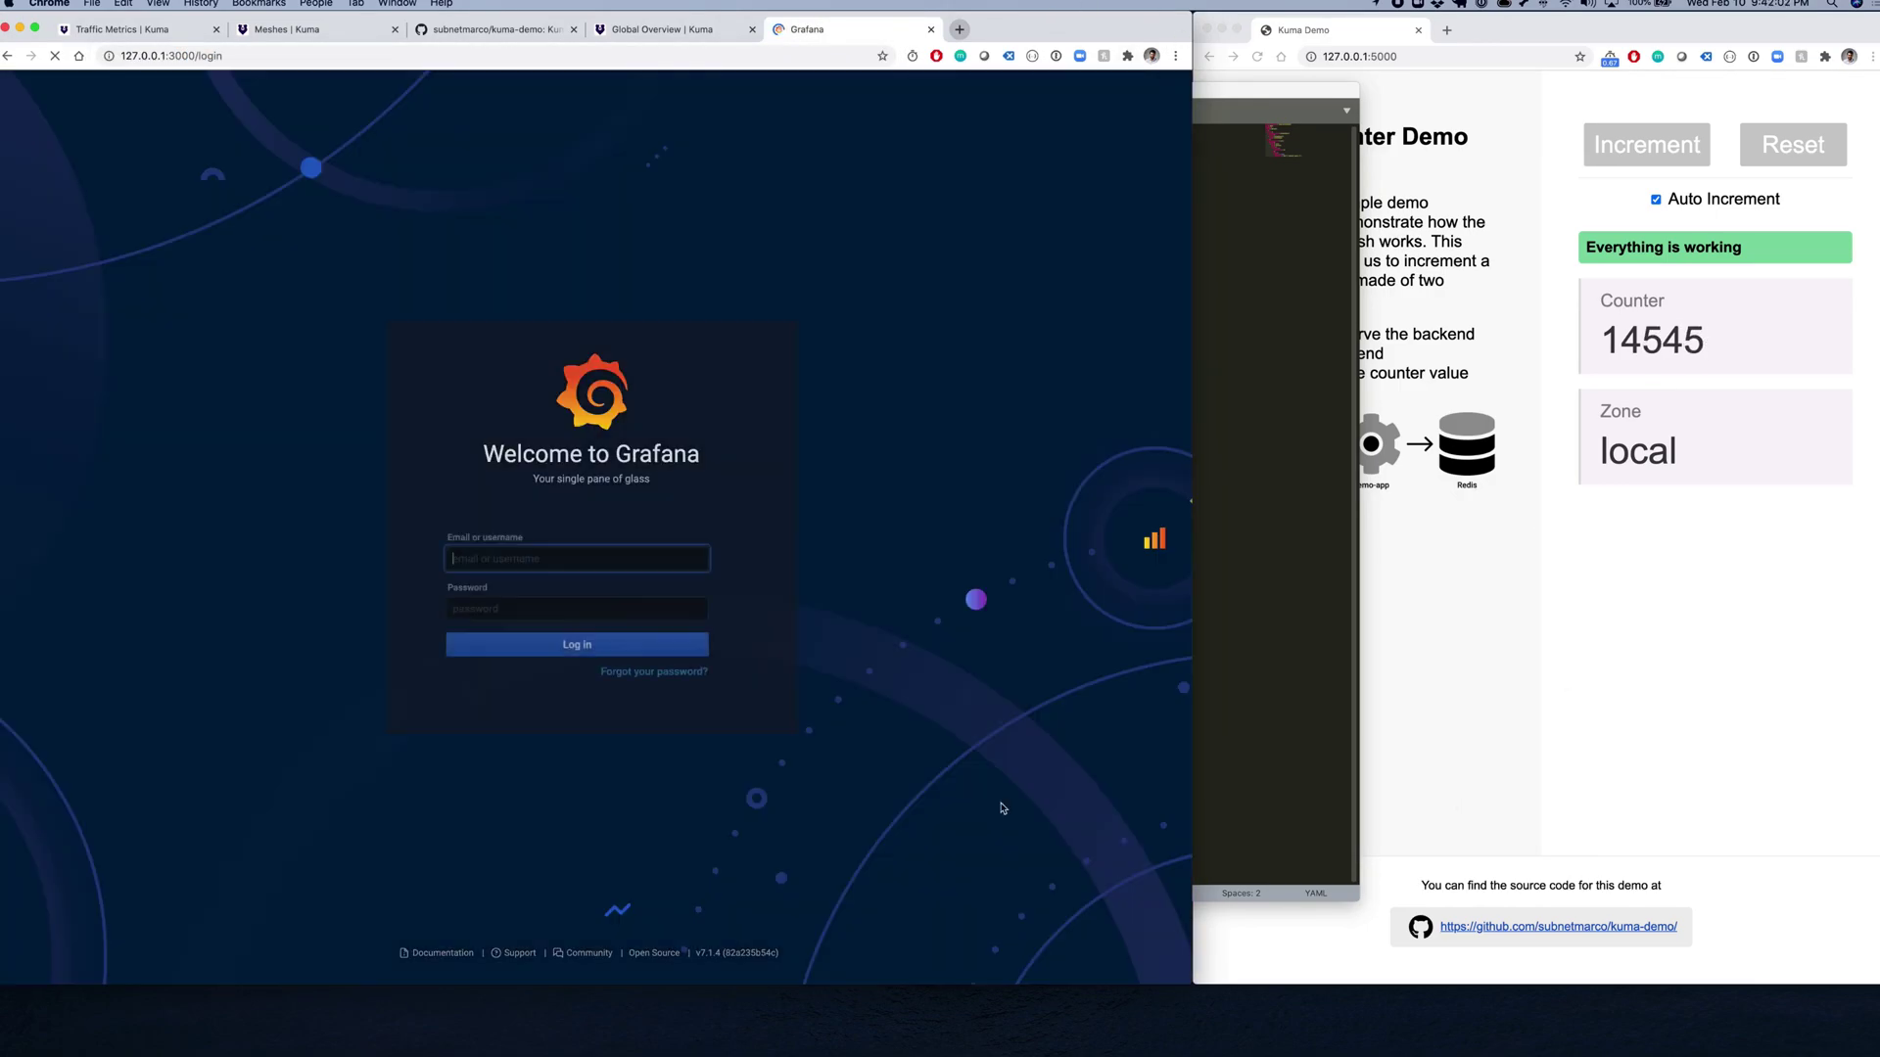
type("admin")
key("Tab")
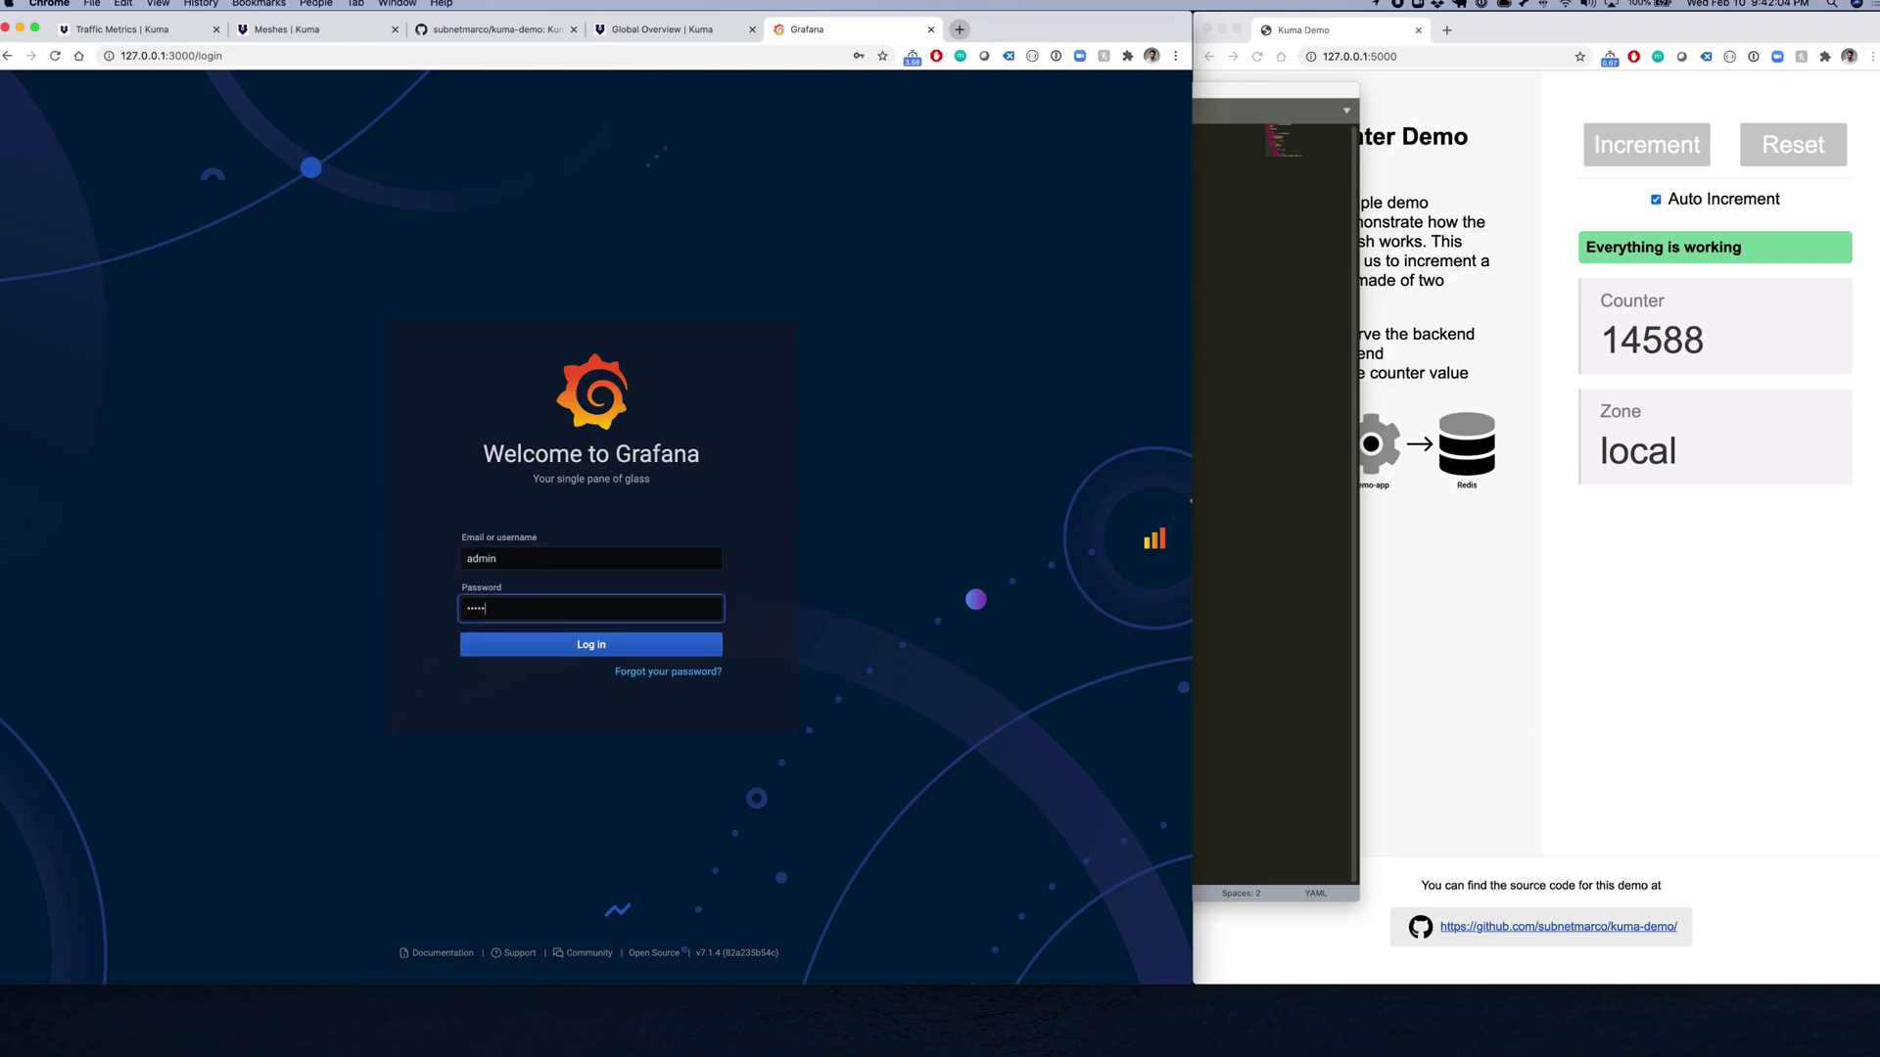
type("admin")
left_click(548, 645)
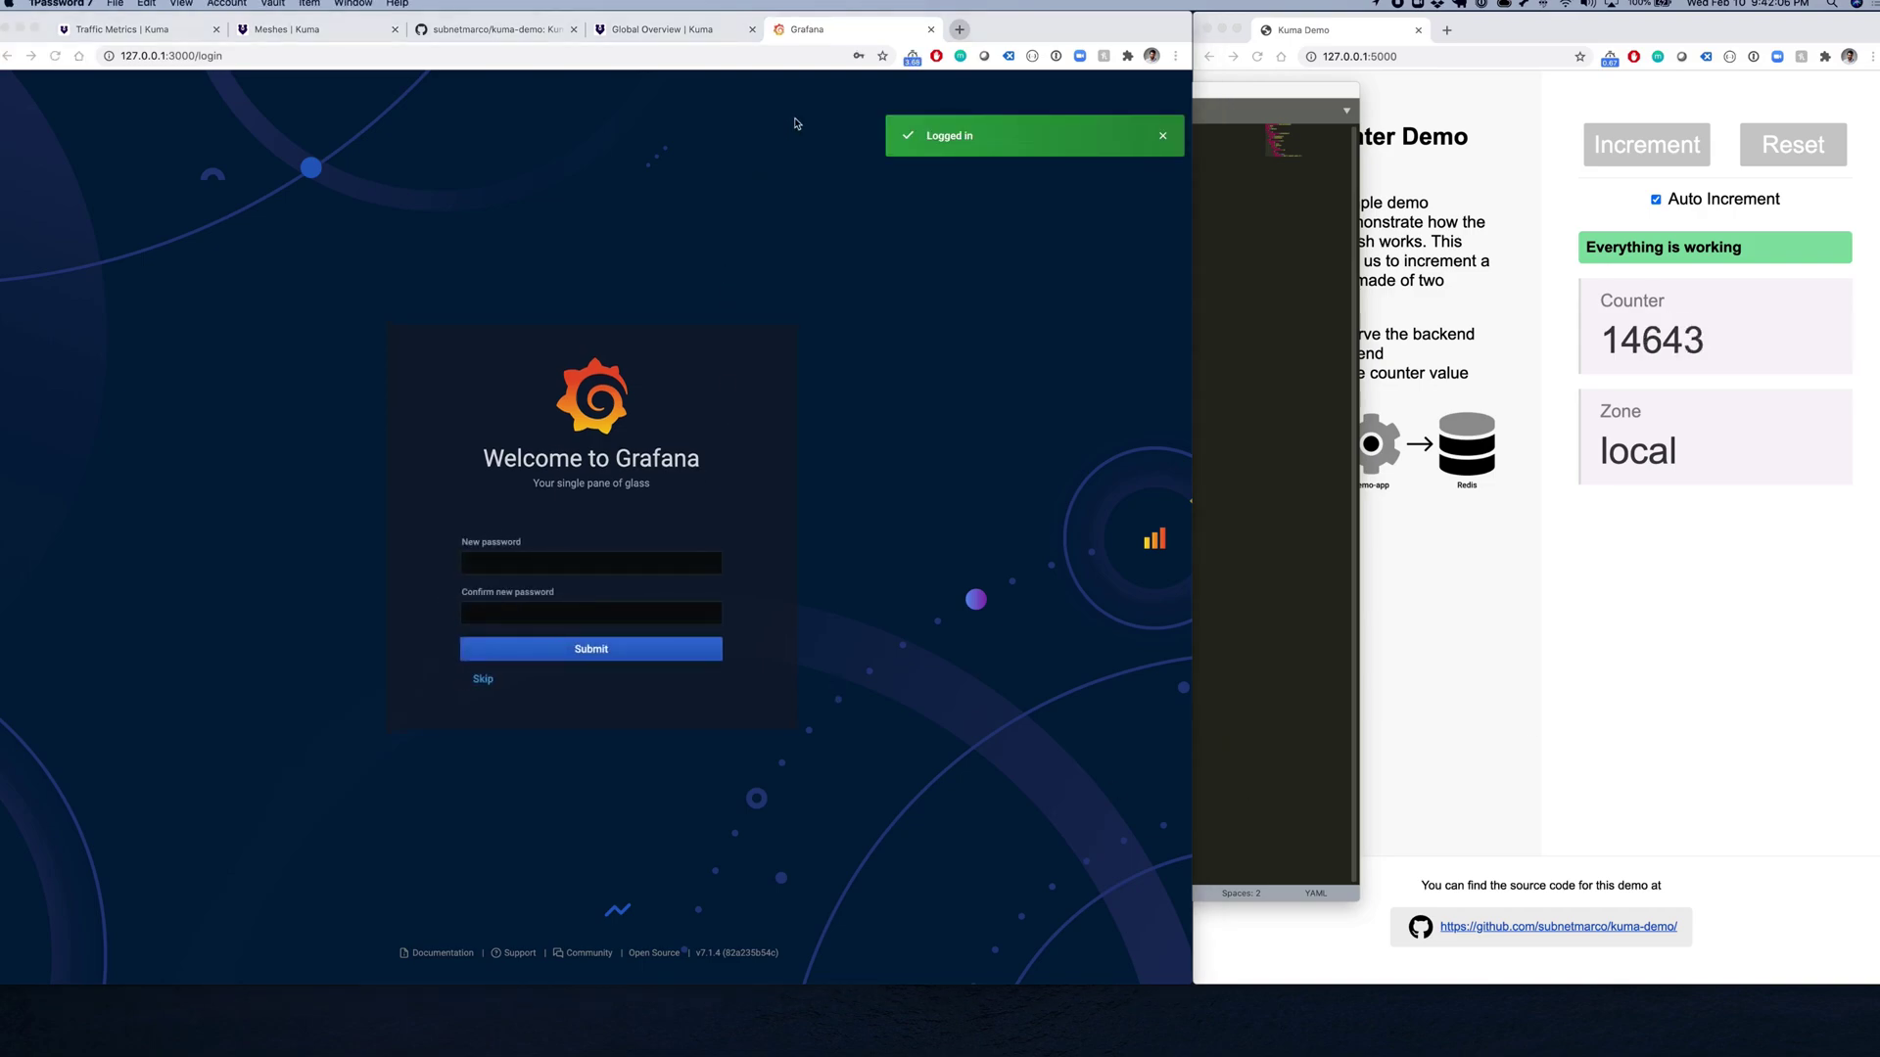
left_click(720, 258)
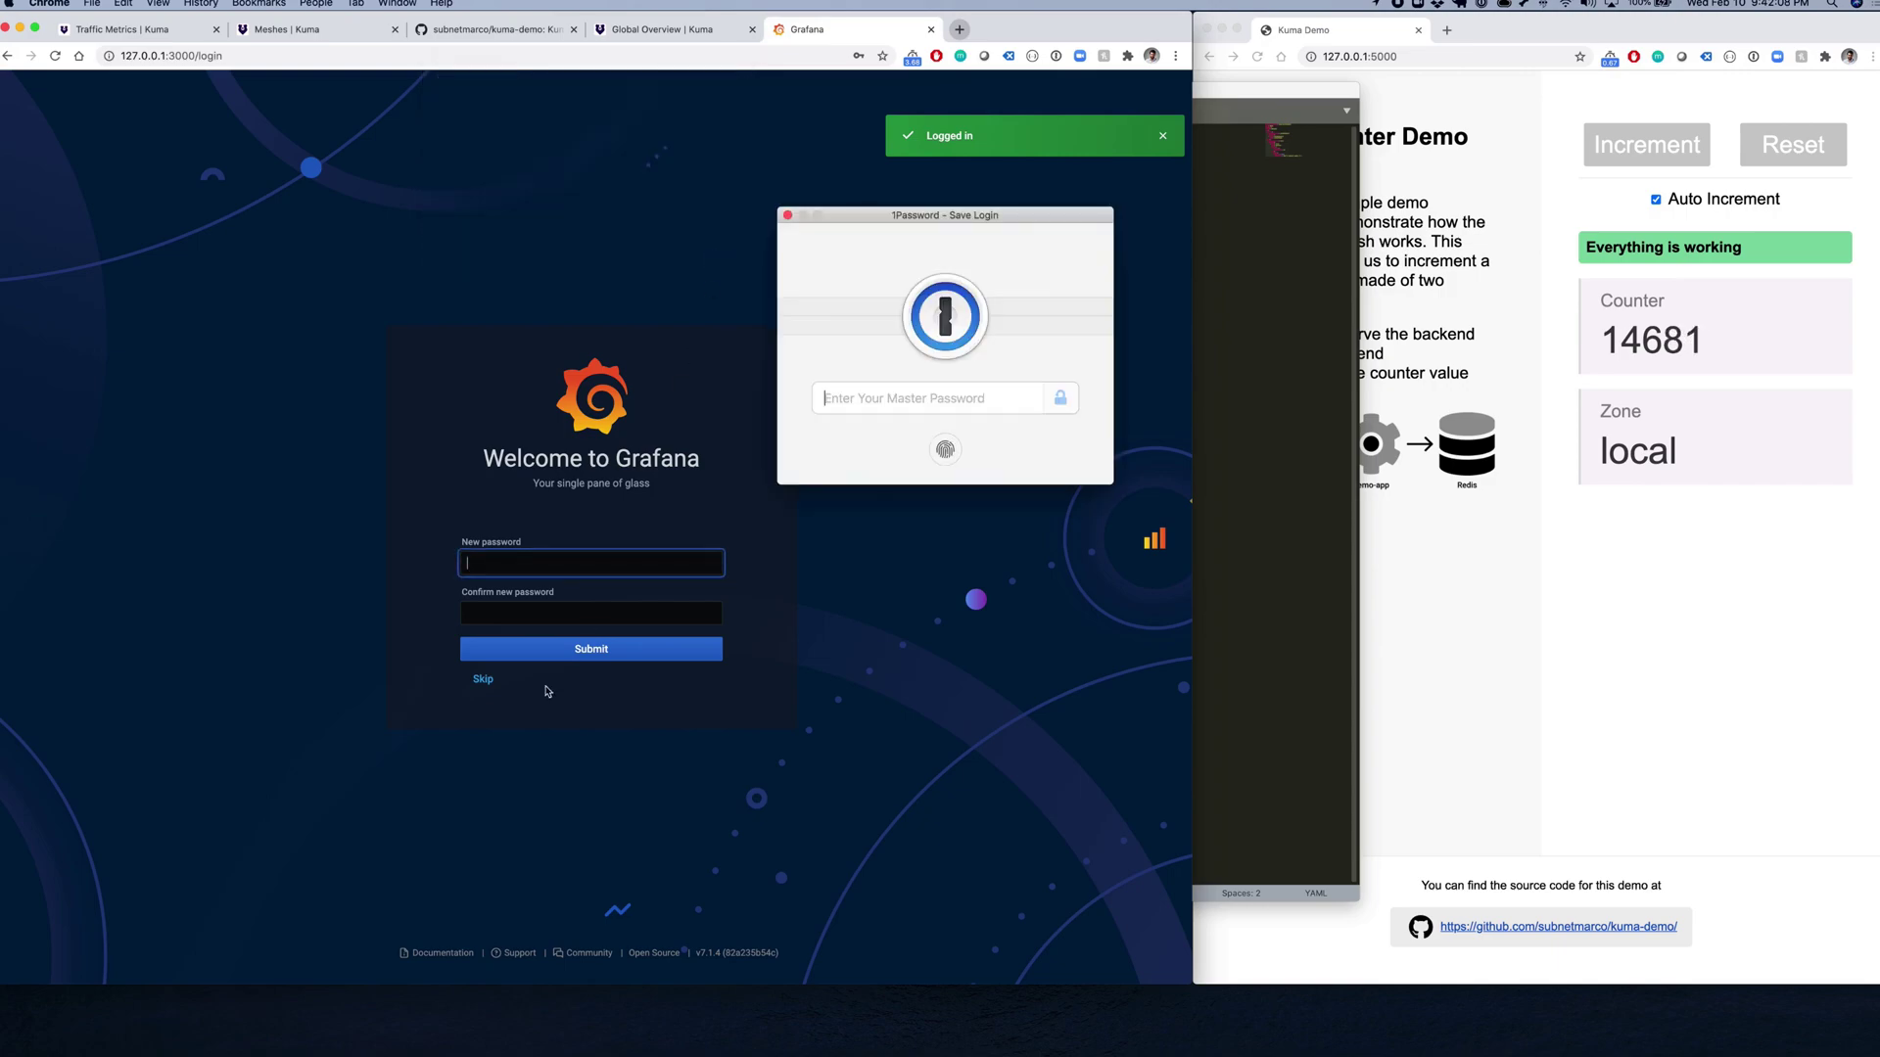
left_click(791, 219)
left_click(483, 679)
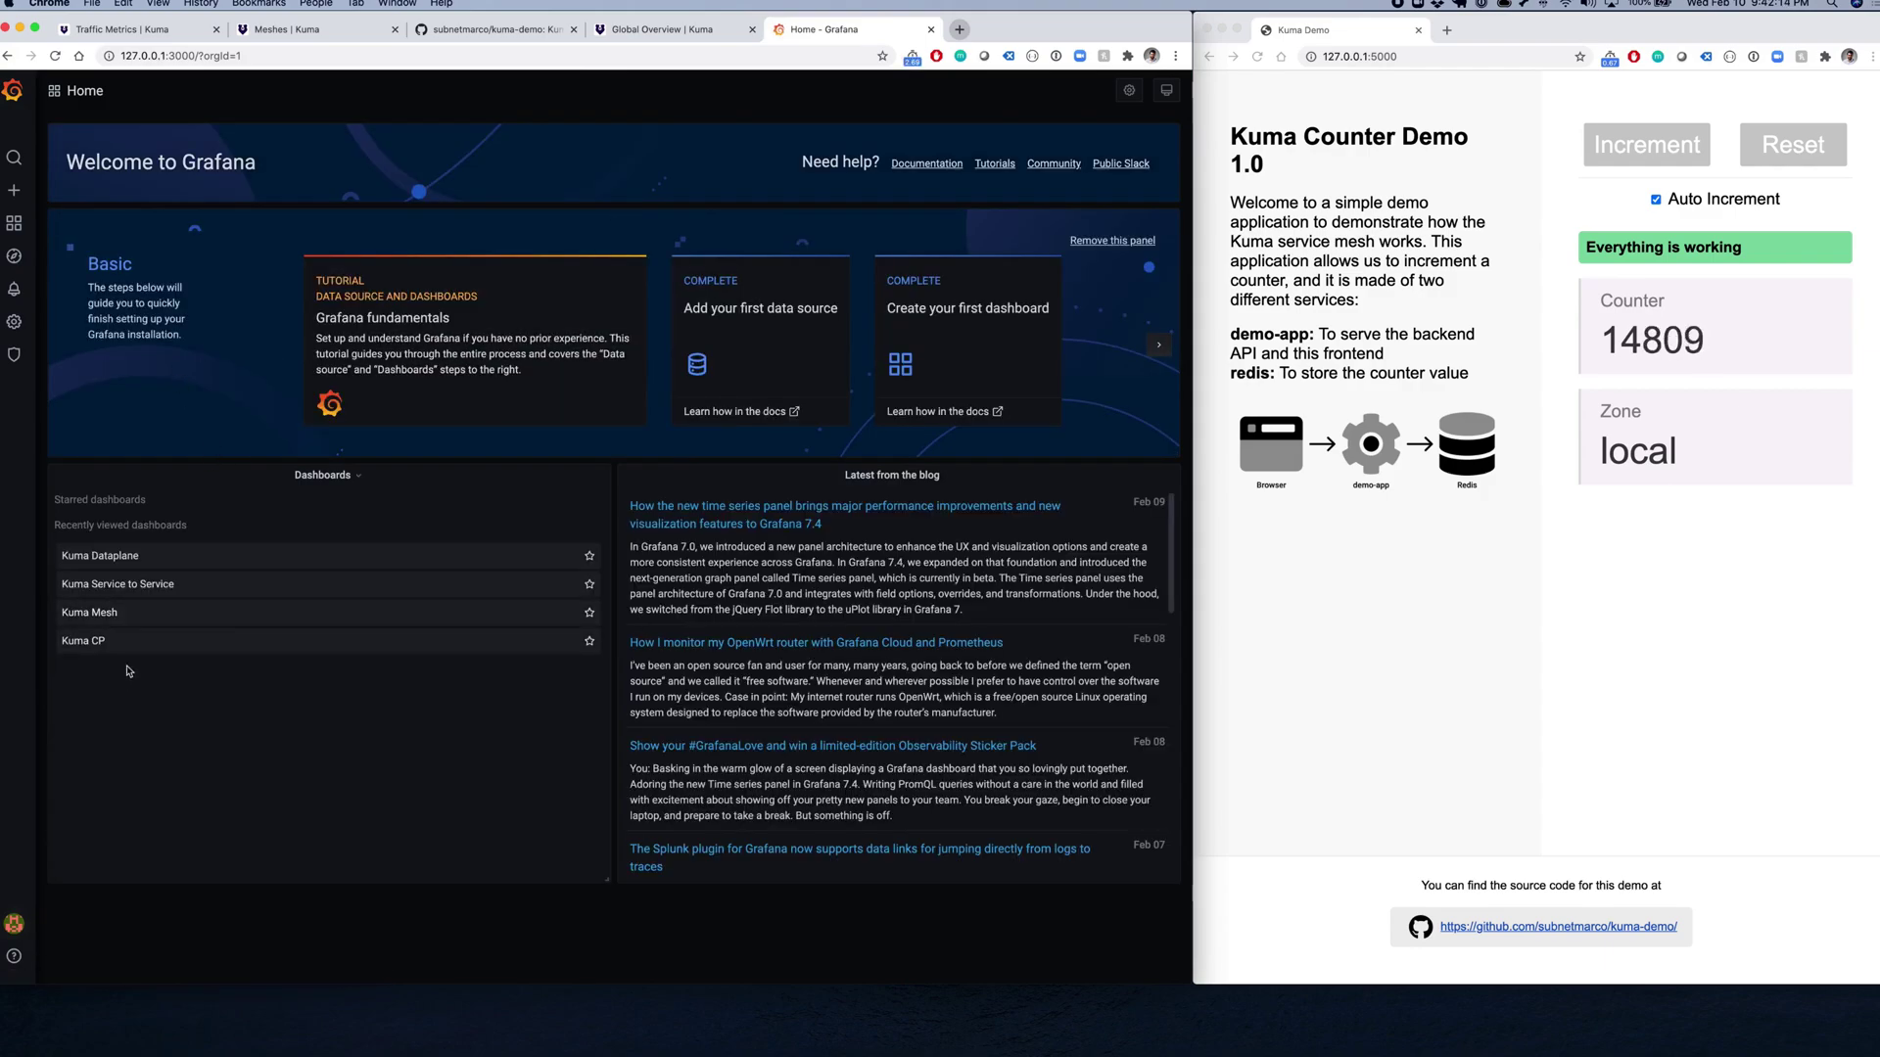
Show the Kuma Mesh dashboard over the last 5 minutes.
left_click(186, 613)
left_click(1038, 89)
left_click(1023, 133)
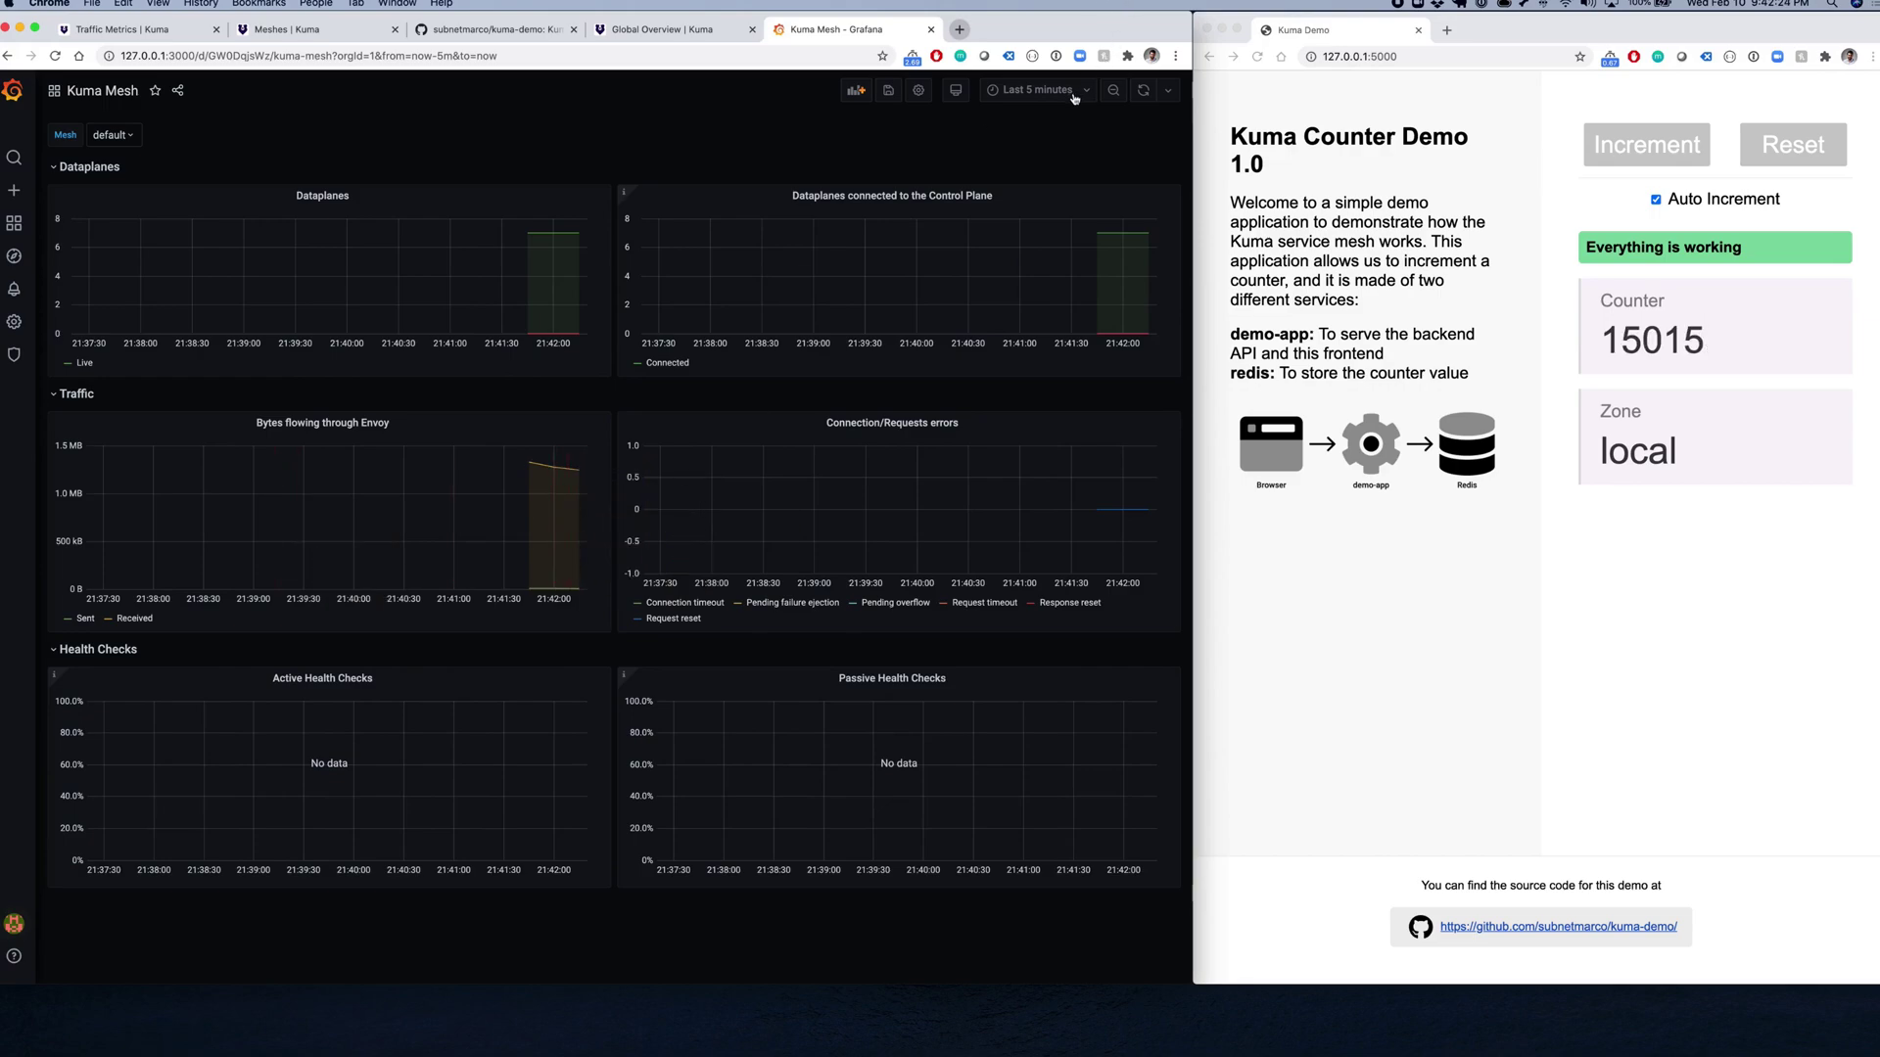
left_click(111, 135)
Set Kuma Service to Service to last 5 minutes, source demo-app_kuma-demo_svc_5000, destination redis_kuma-demo_svc_6379.
left_click(103, 90)
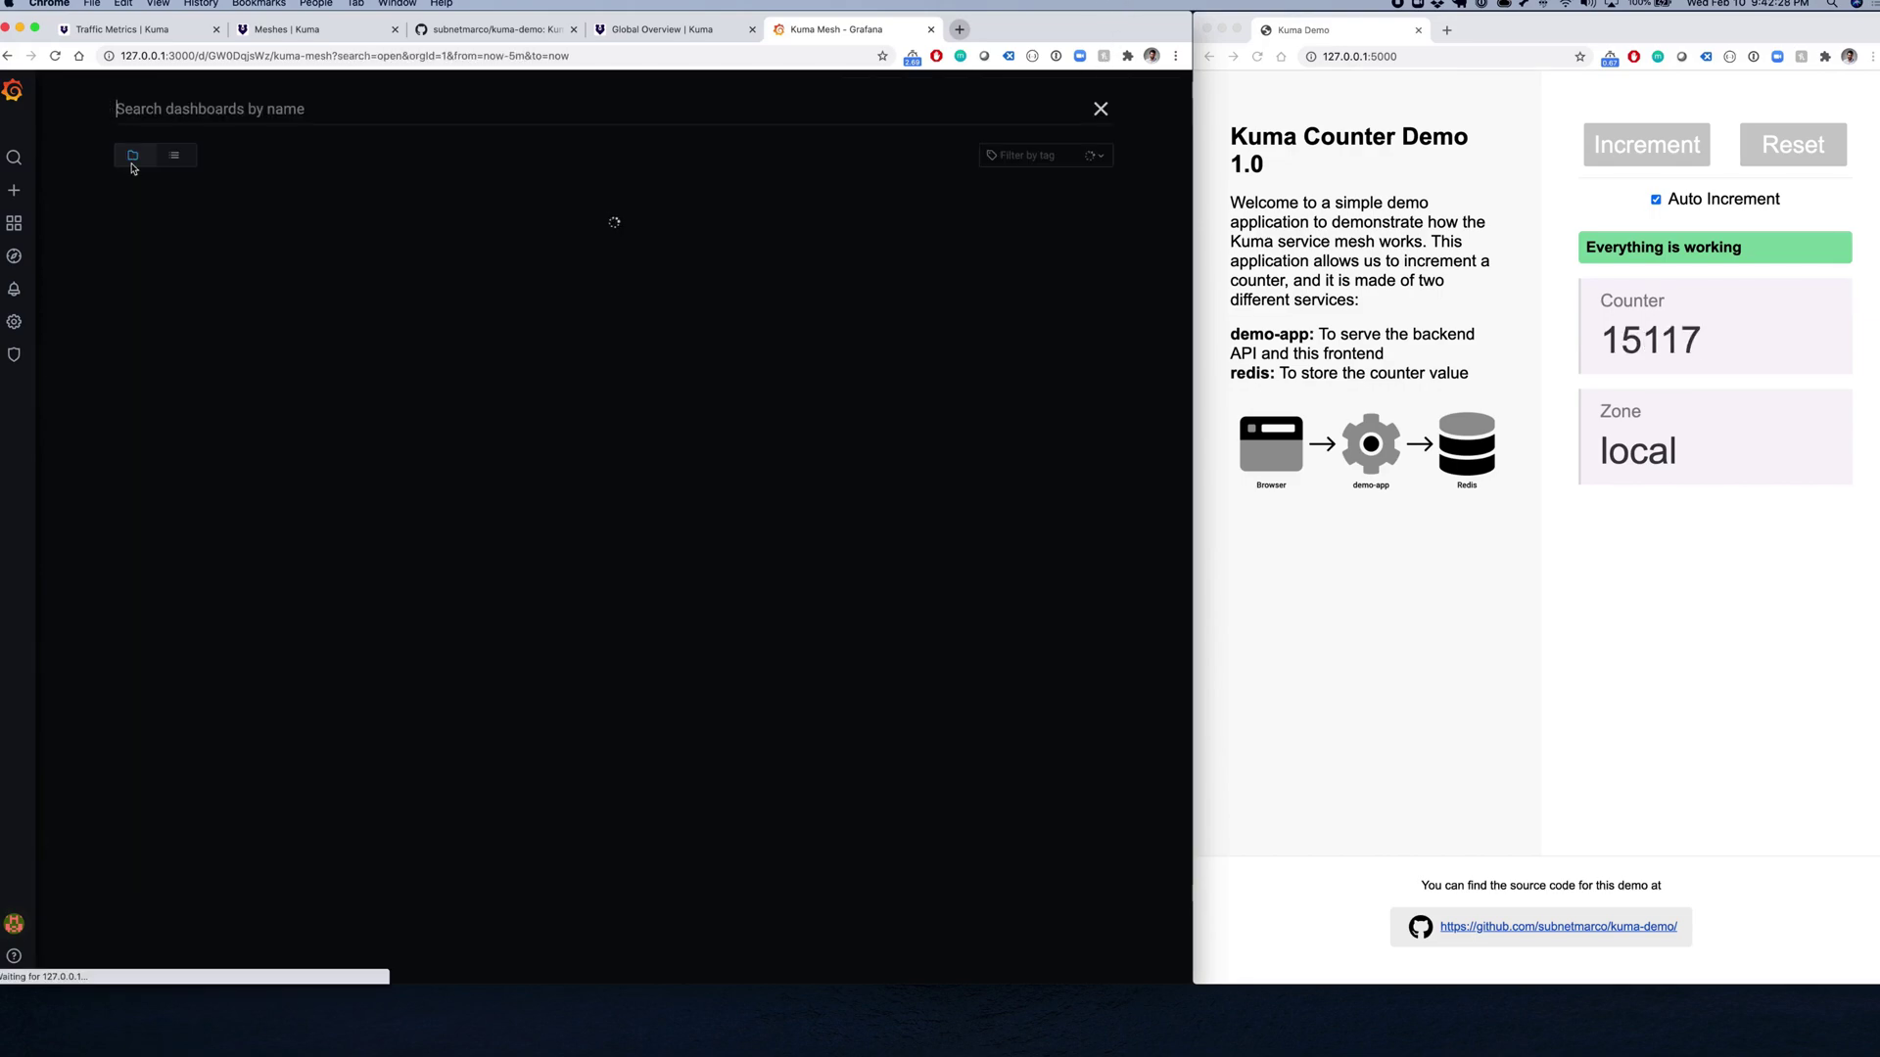
left_click(209, 321)
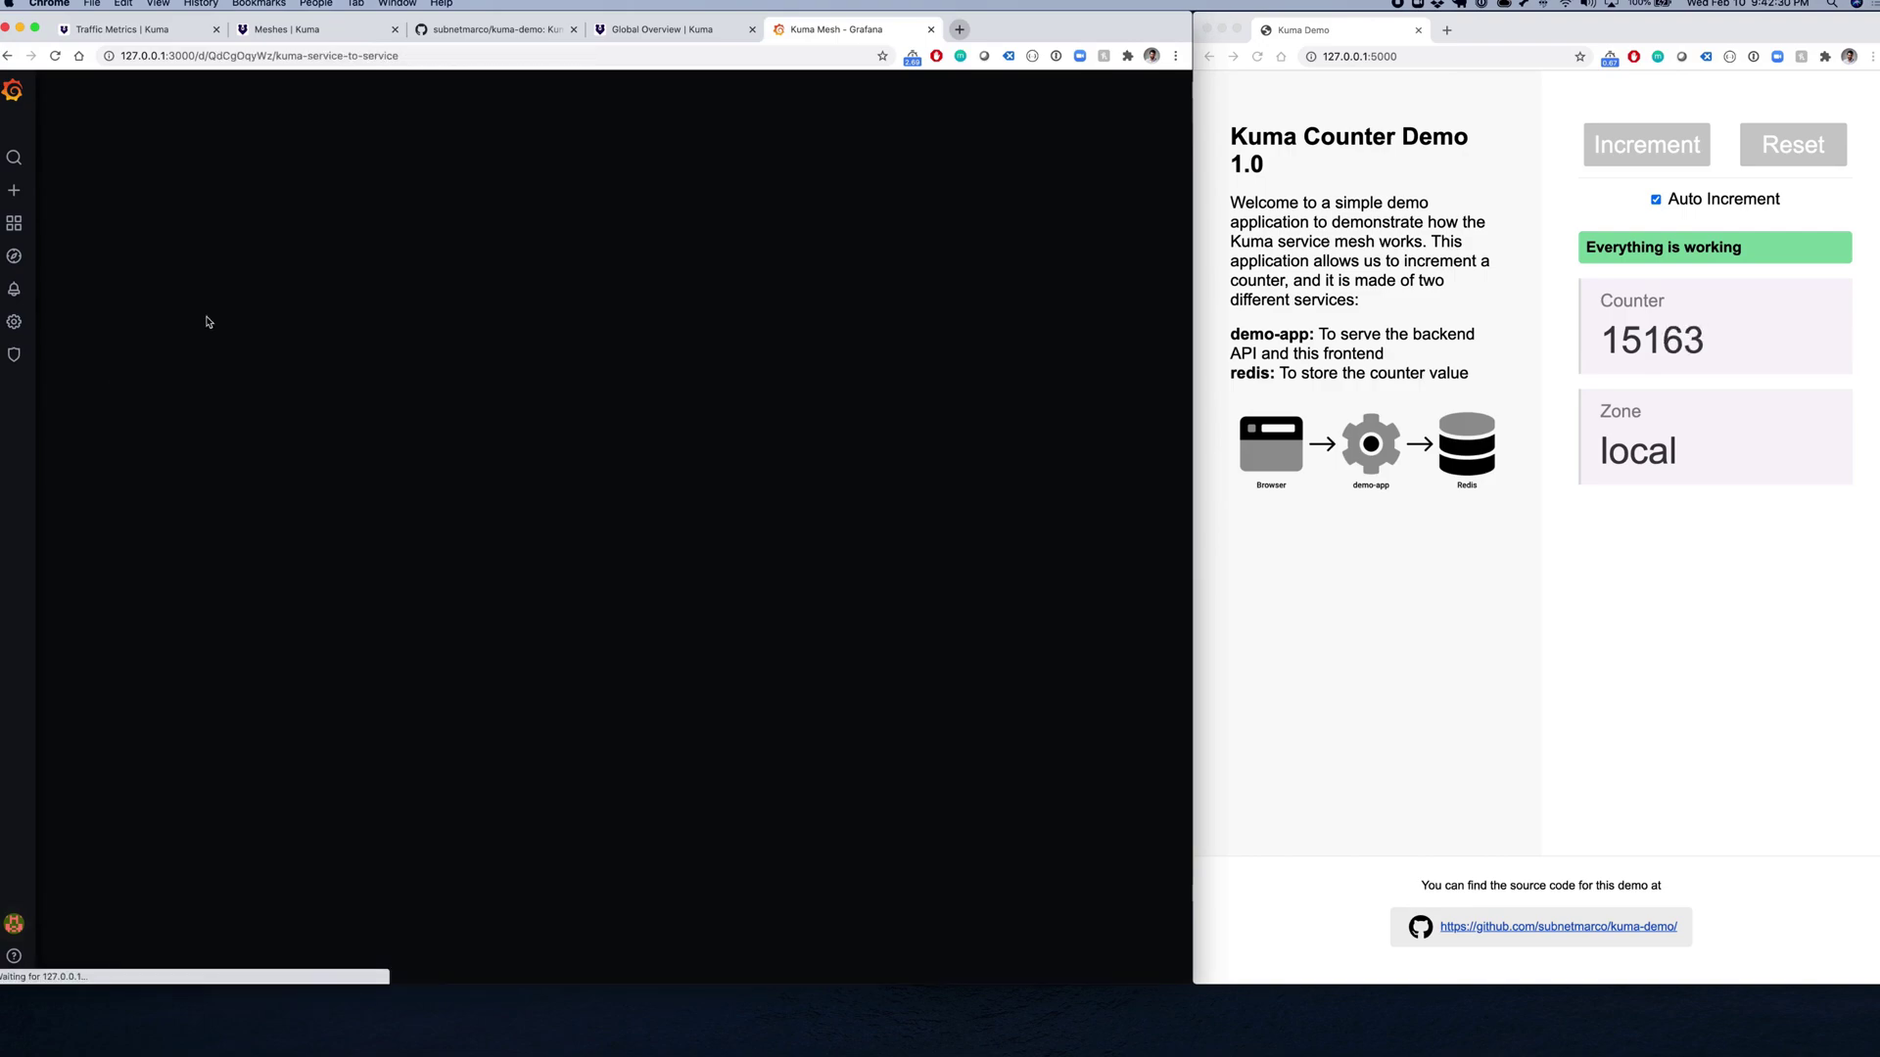
left_click(1069, 89)
left_click(1096, 149)
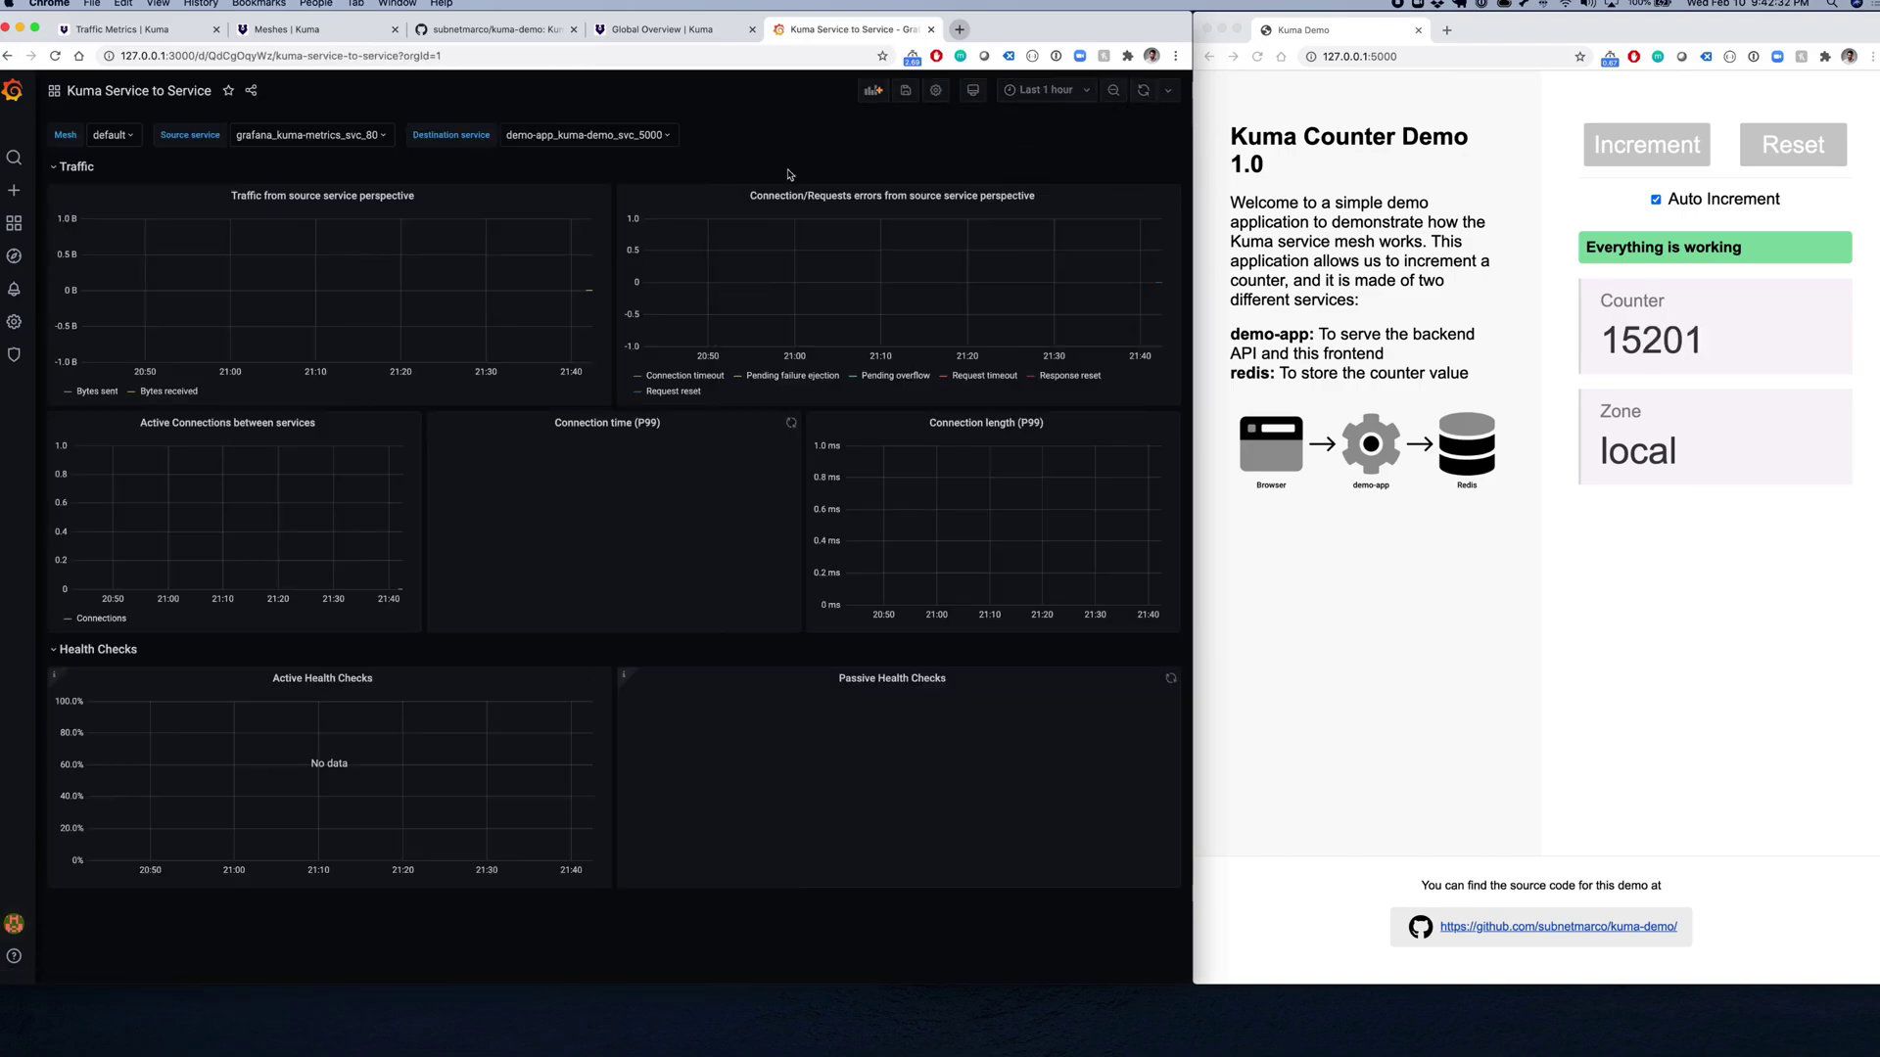
left_click(268, 137)
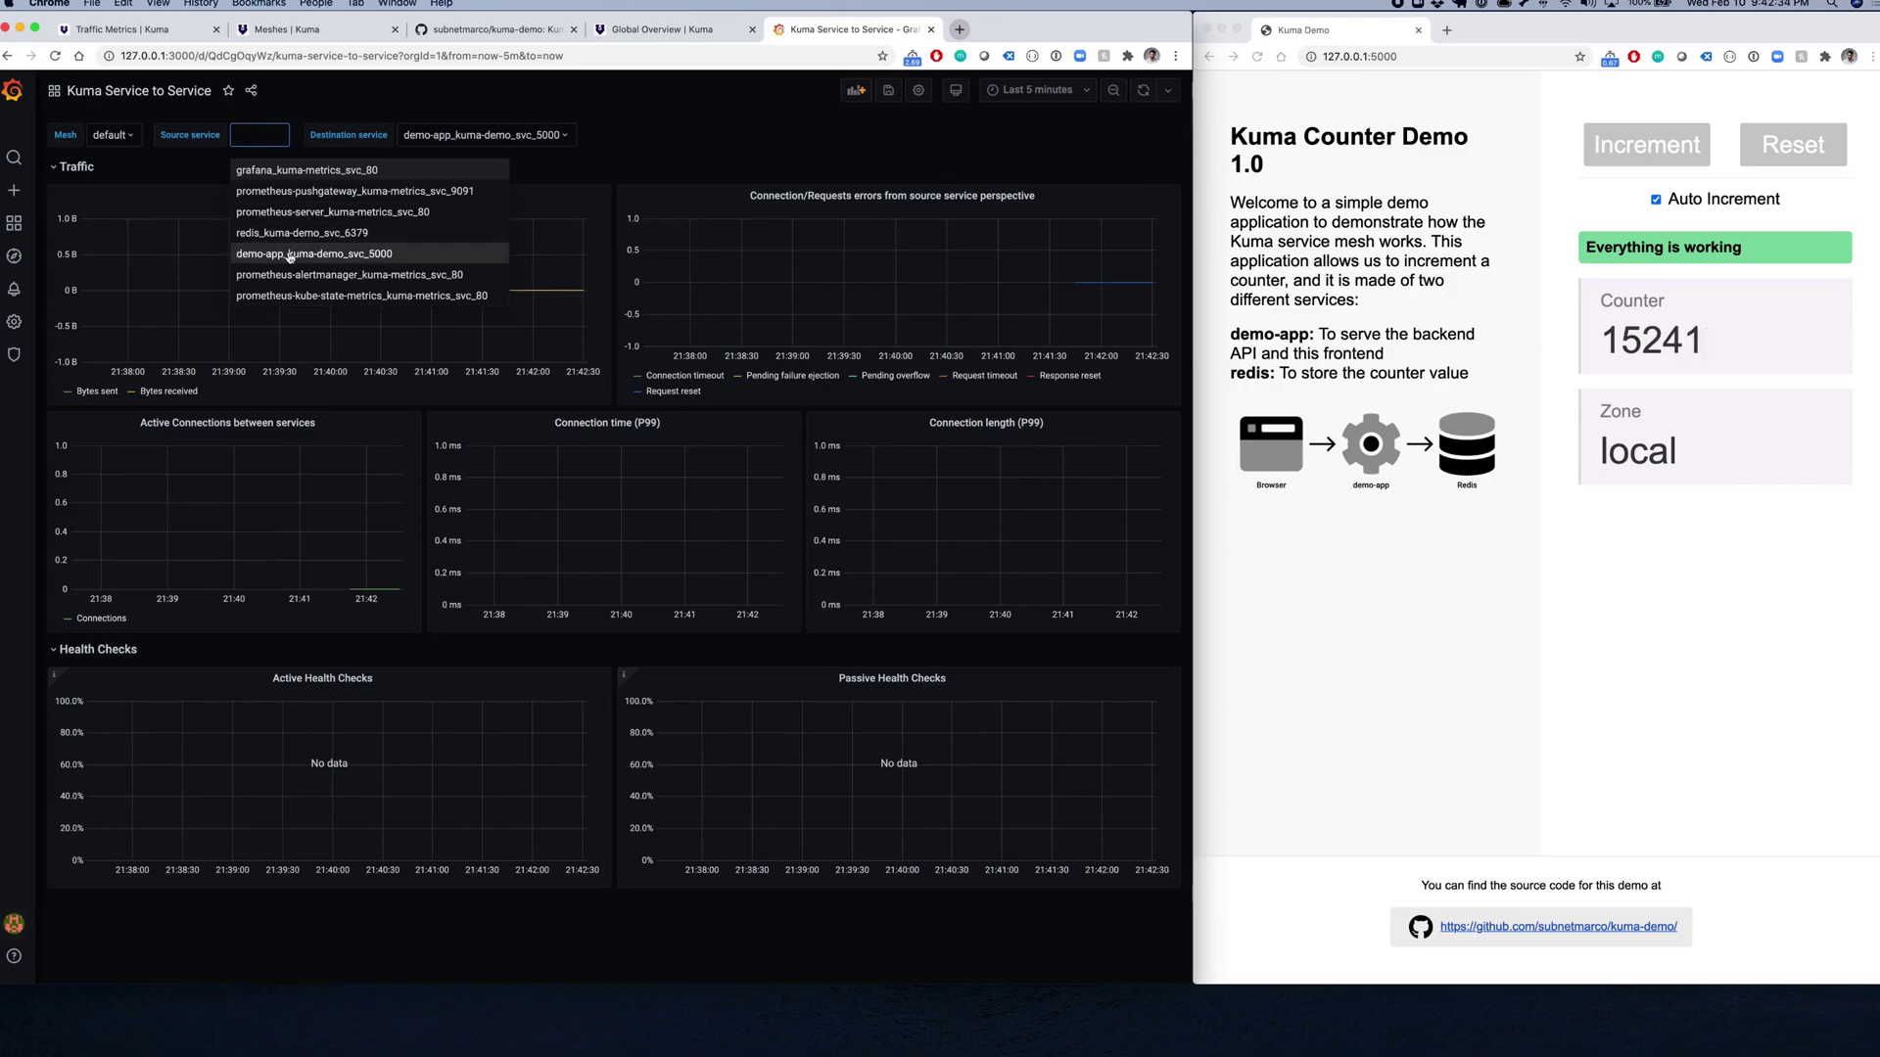
left_click(313, 254)
left_click(542, 138)
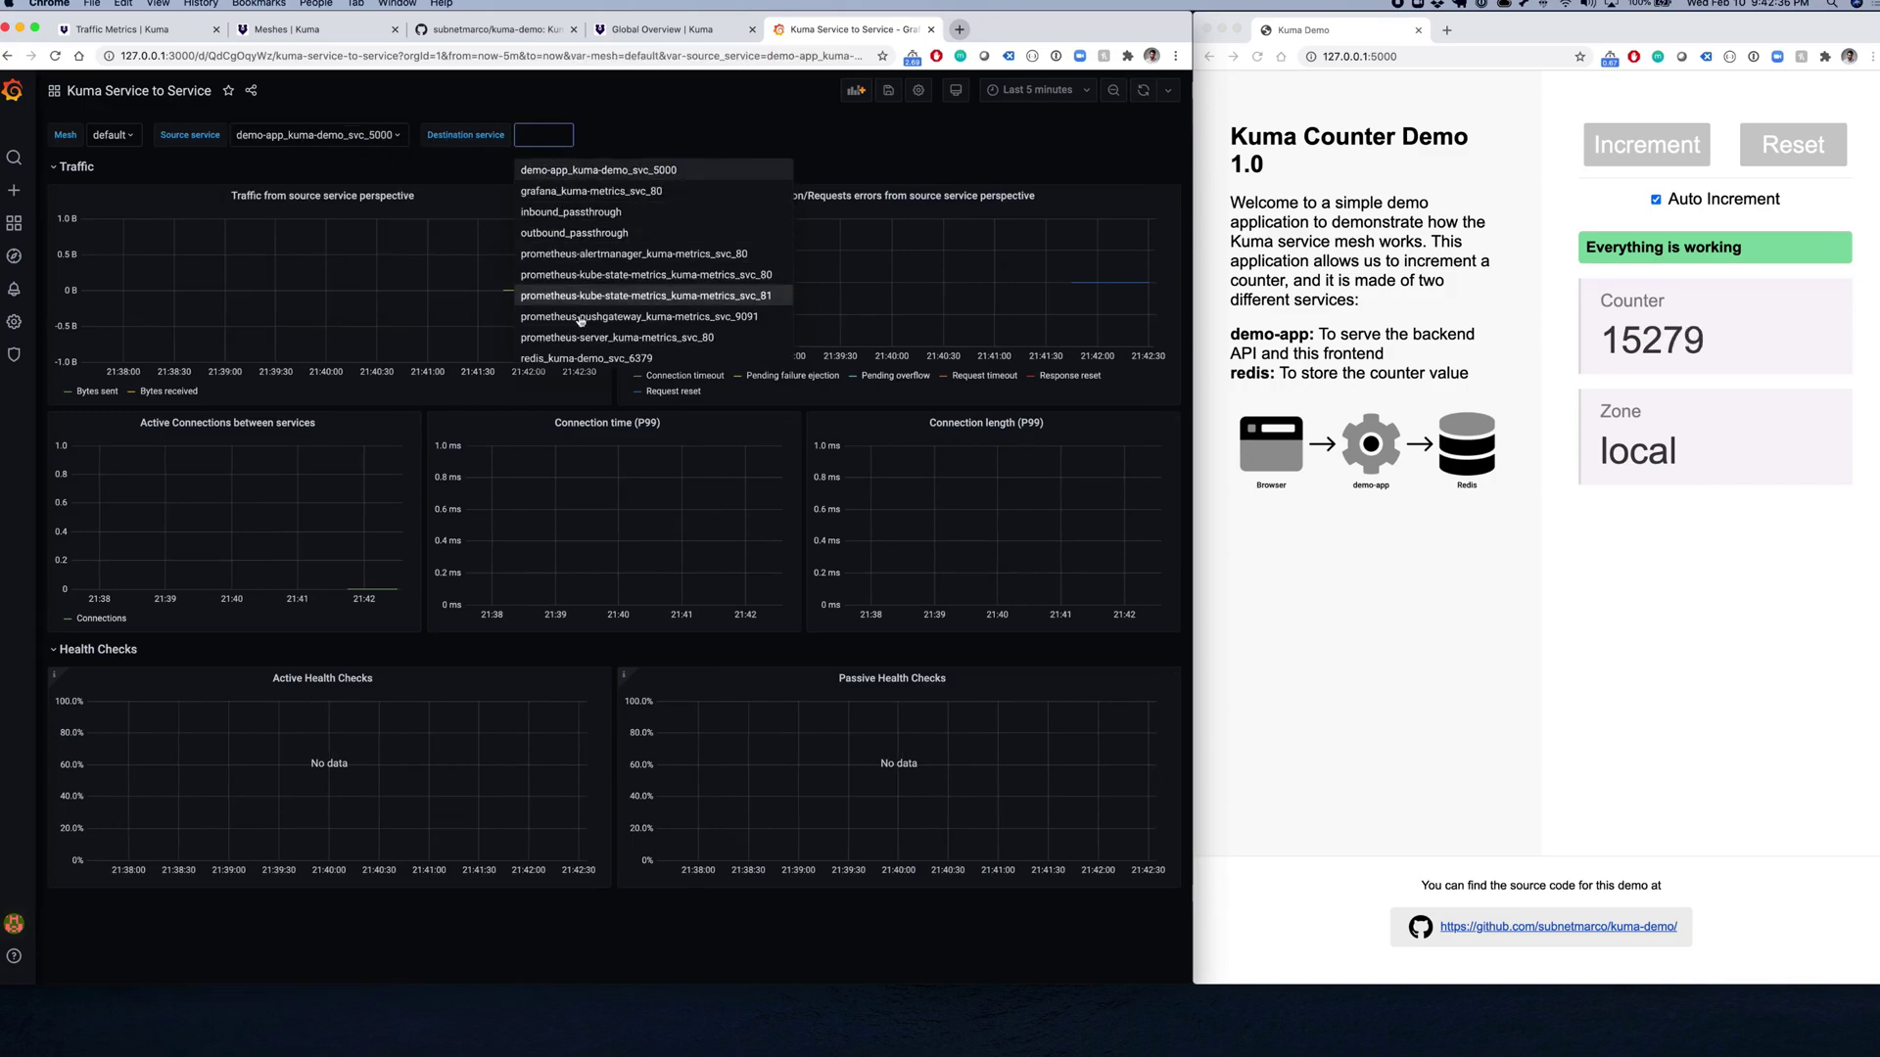
left_click(524, 366)
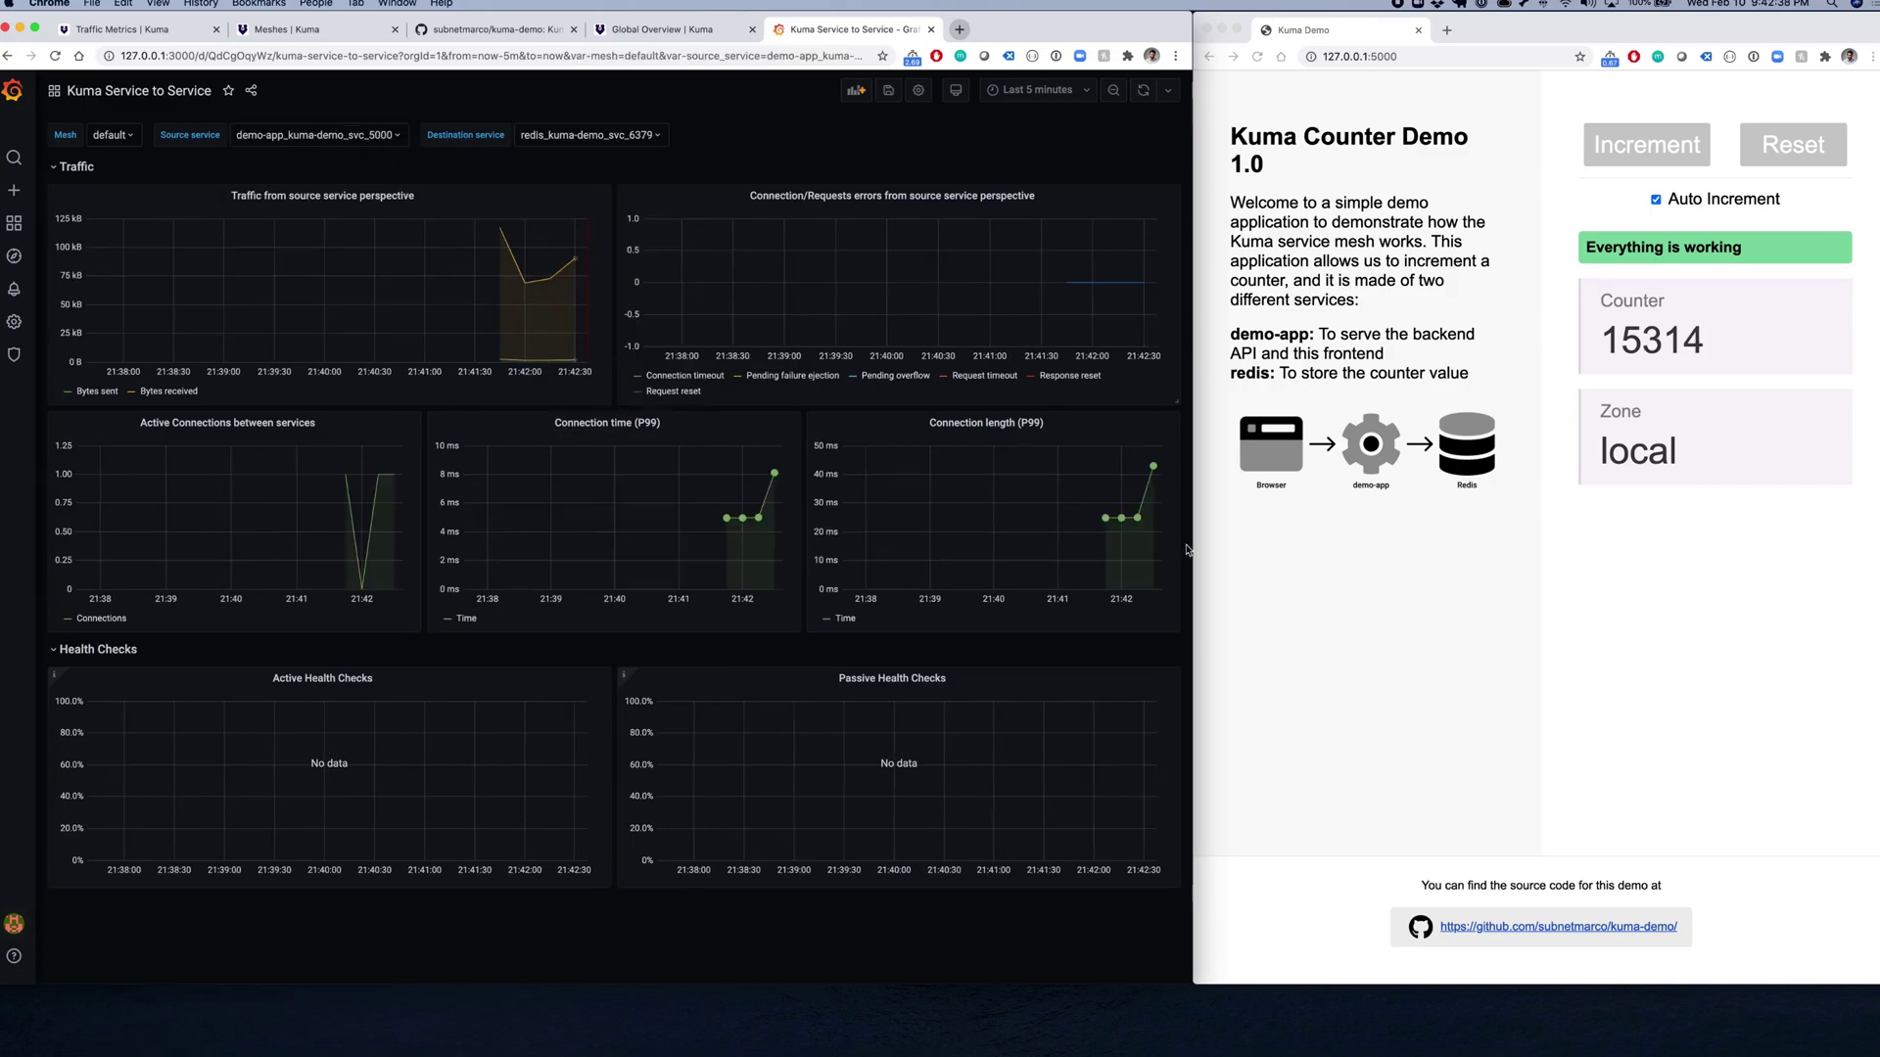
left_click(1761, 331)
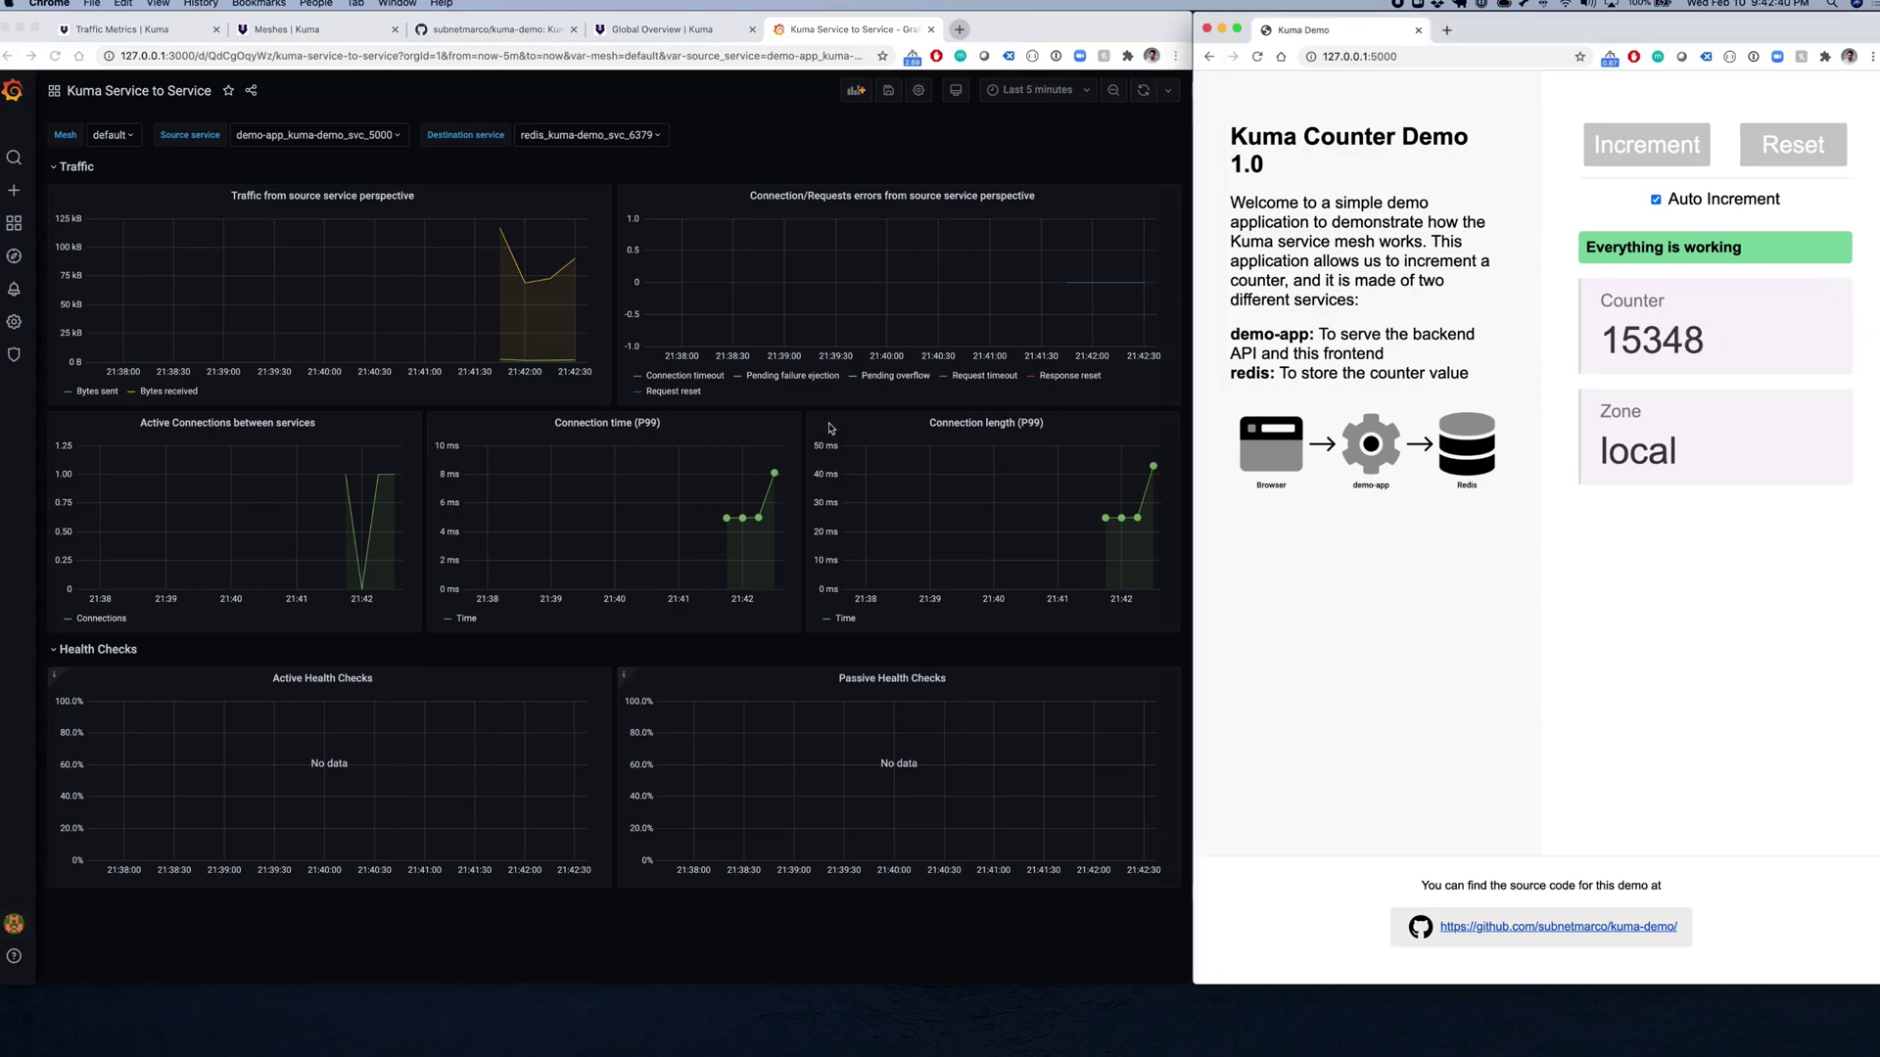
left_click(850, 137)
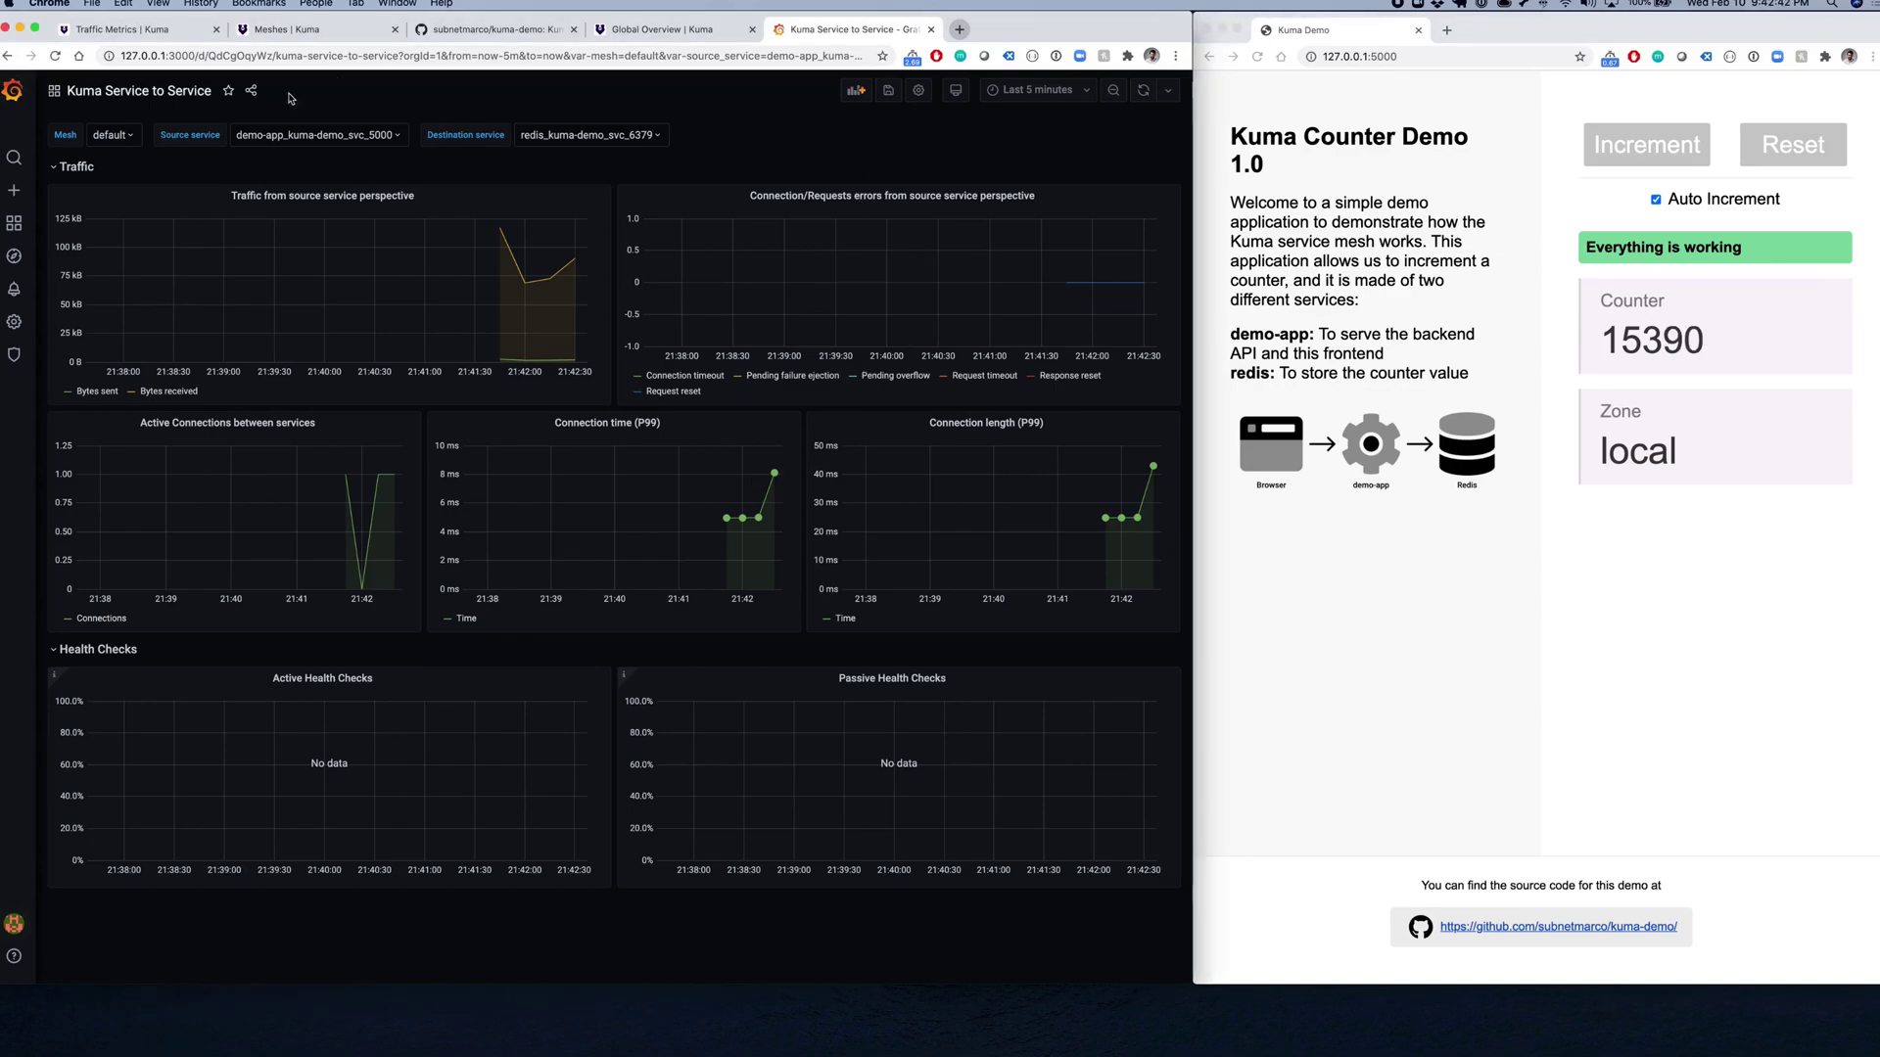
left_click(144, 98)
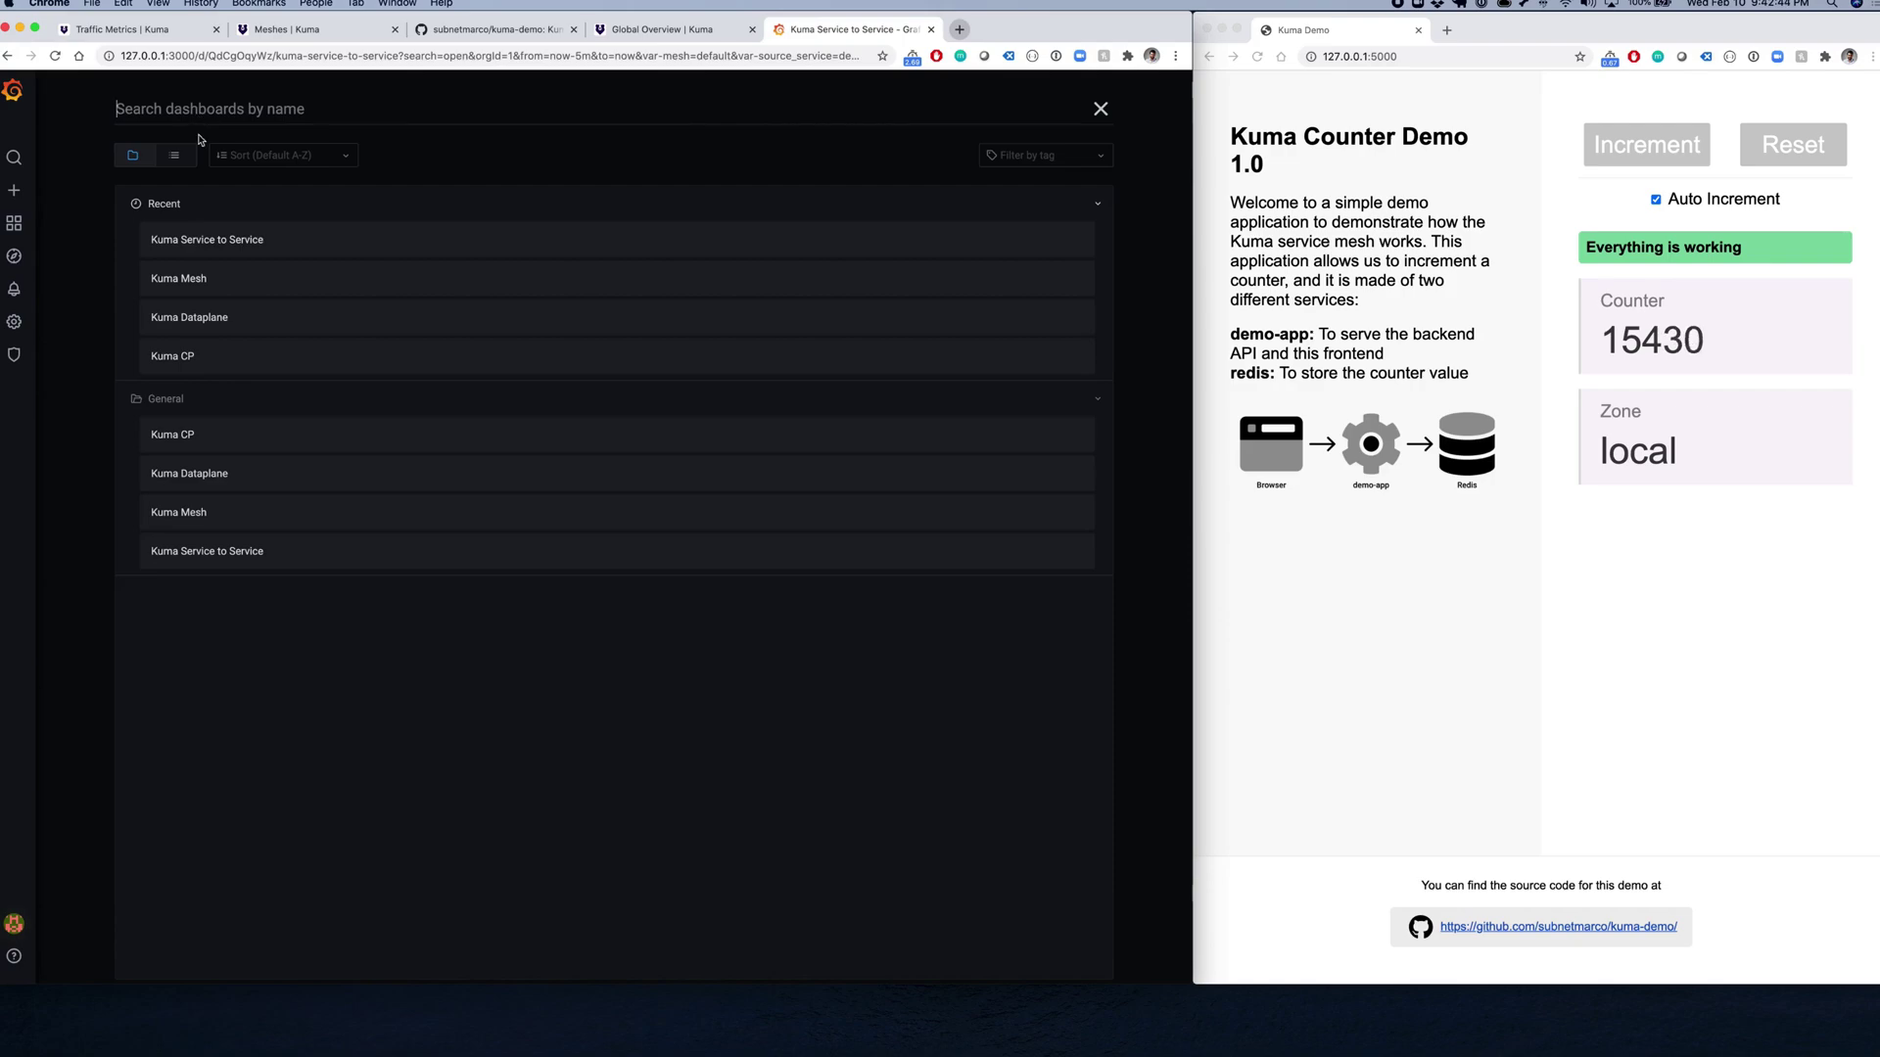
Show the Kuma Dataplane dashboard for redis-855f65474-n6vmn.kuma-demo over the last 5 minutes.
left_click(225, 307)
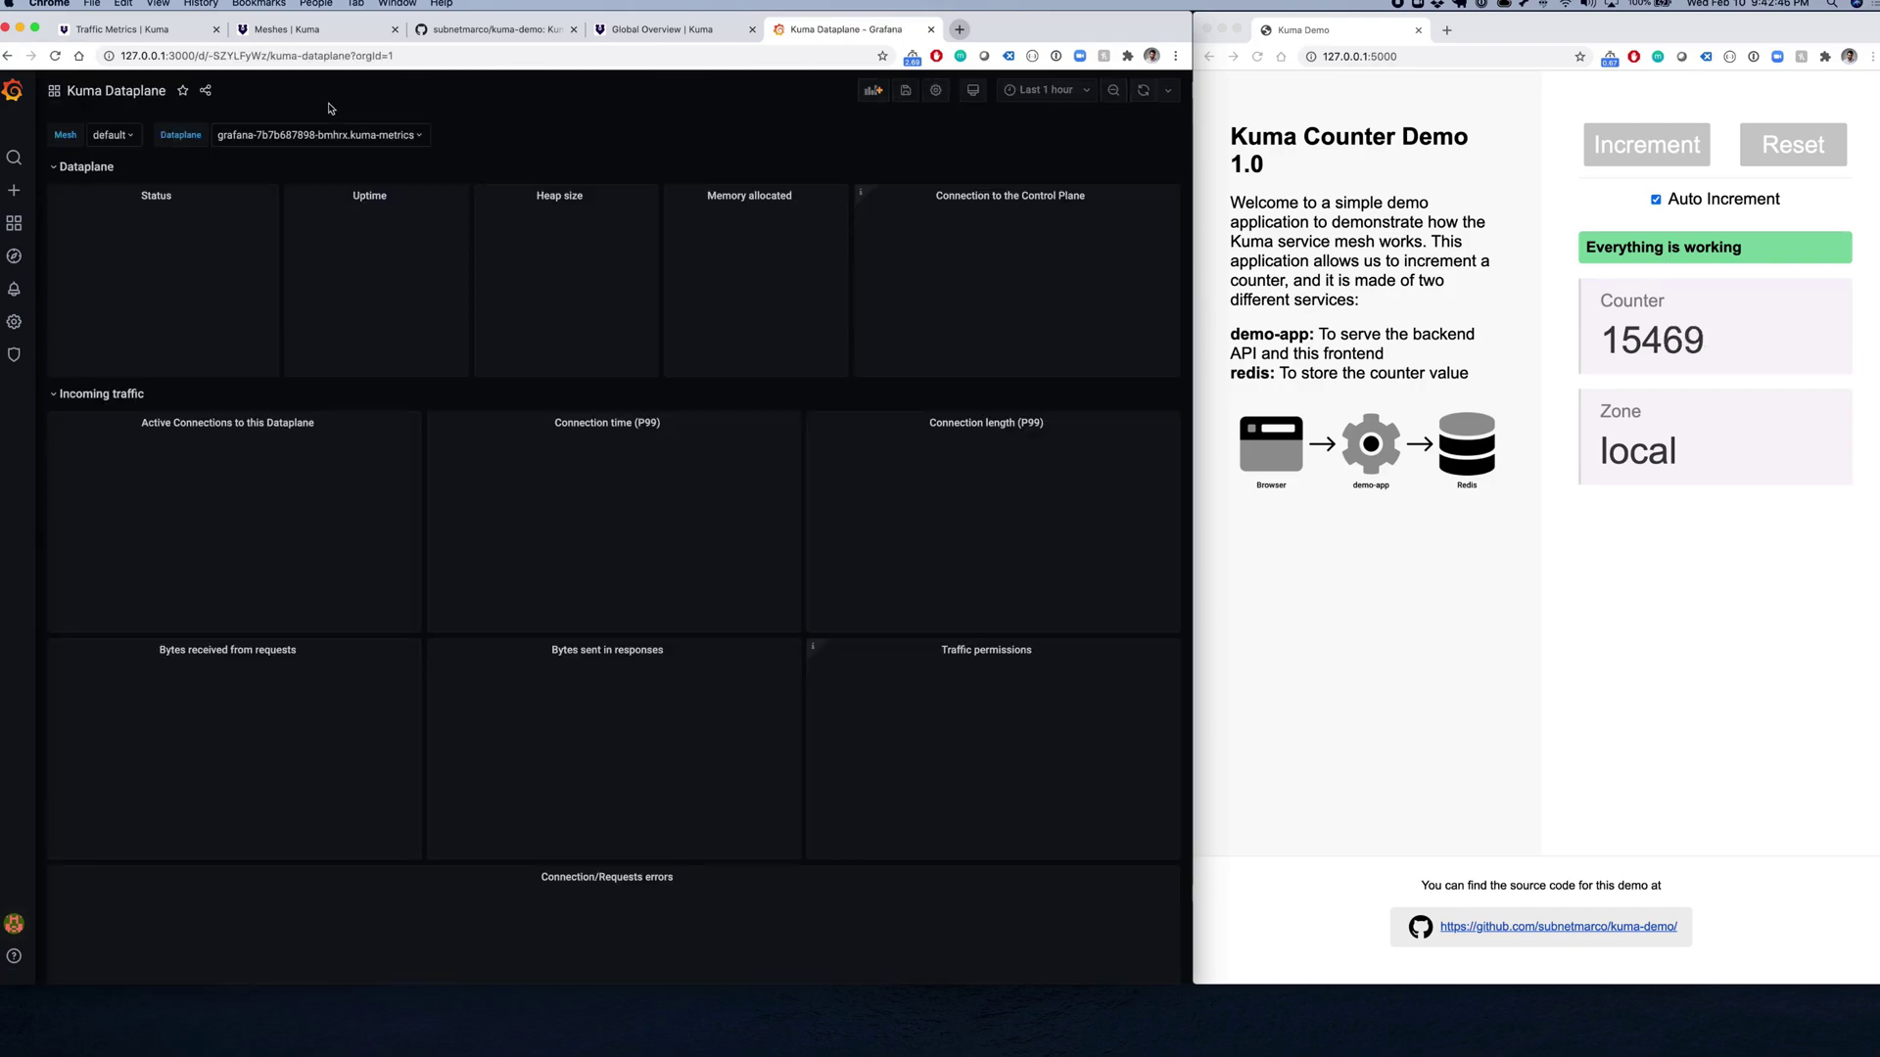
left_click(293, 137)
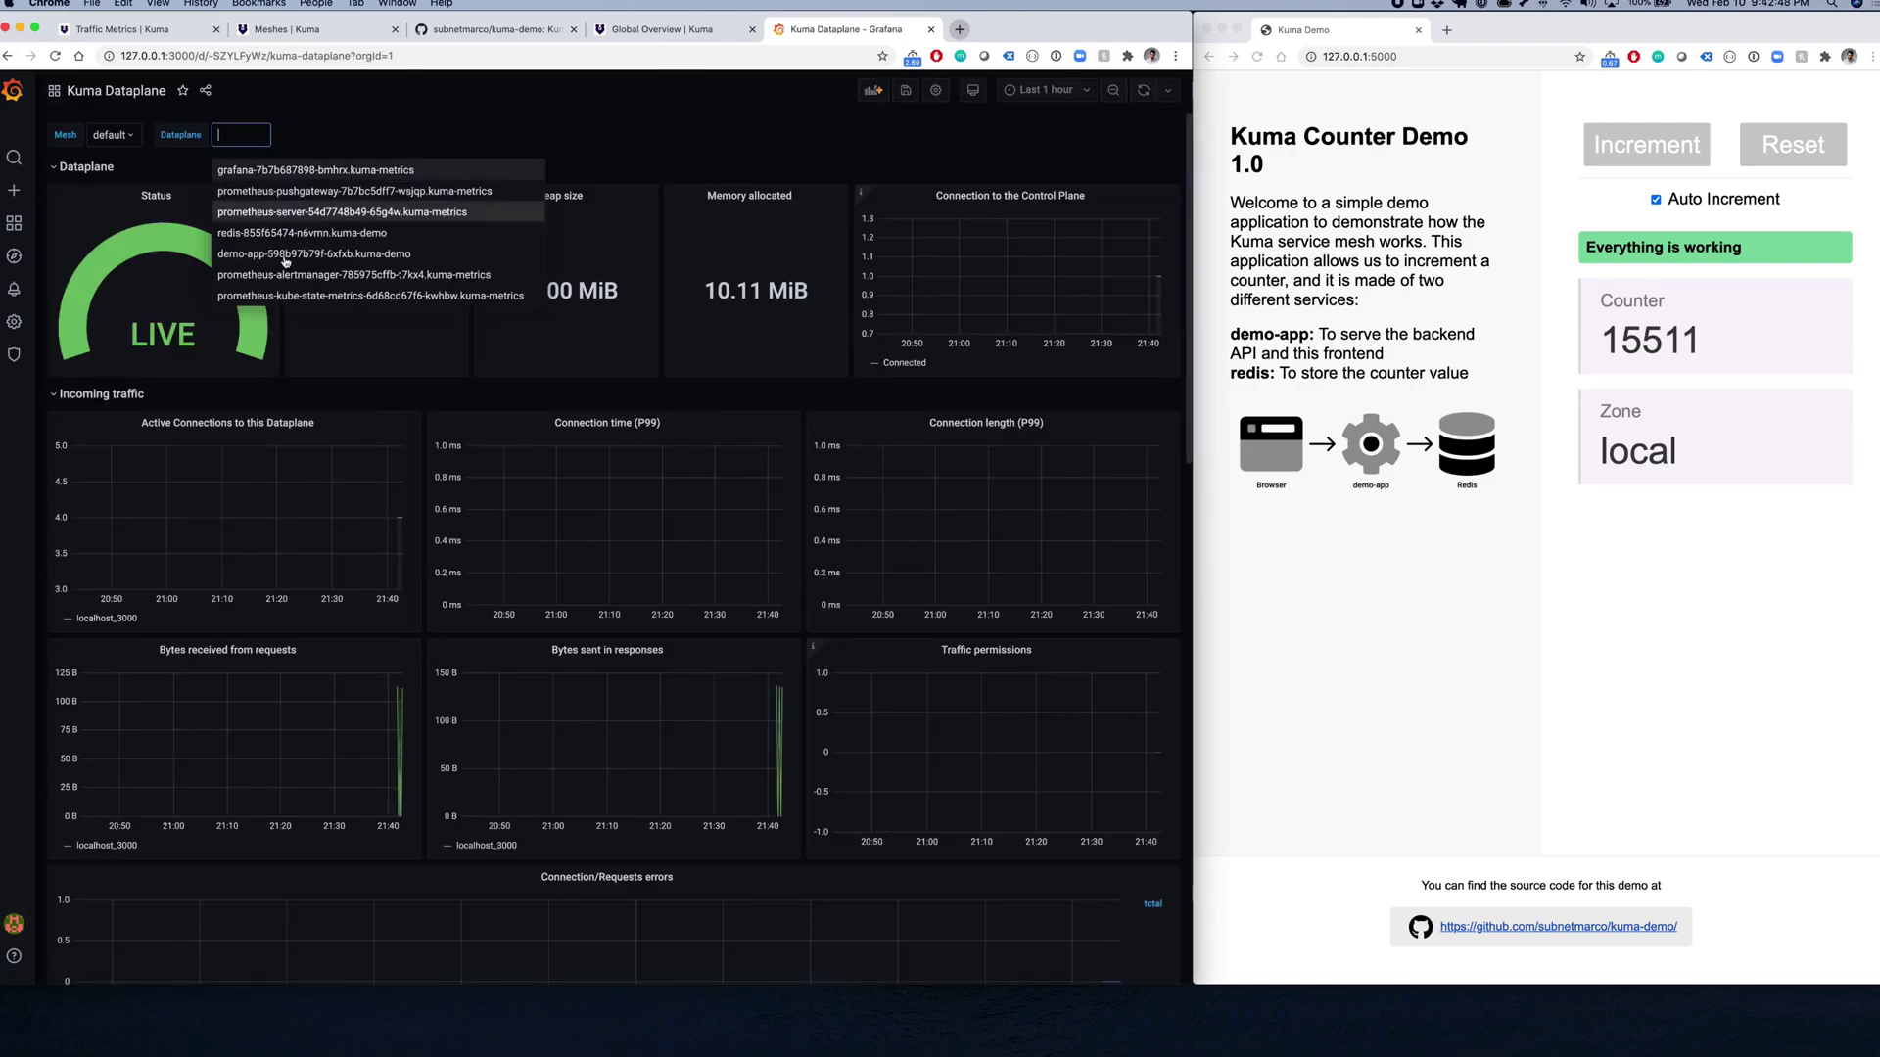
left_click(254, 243)
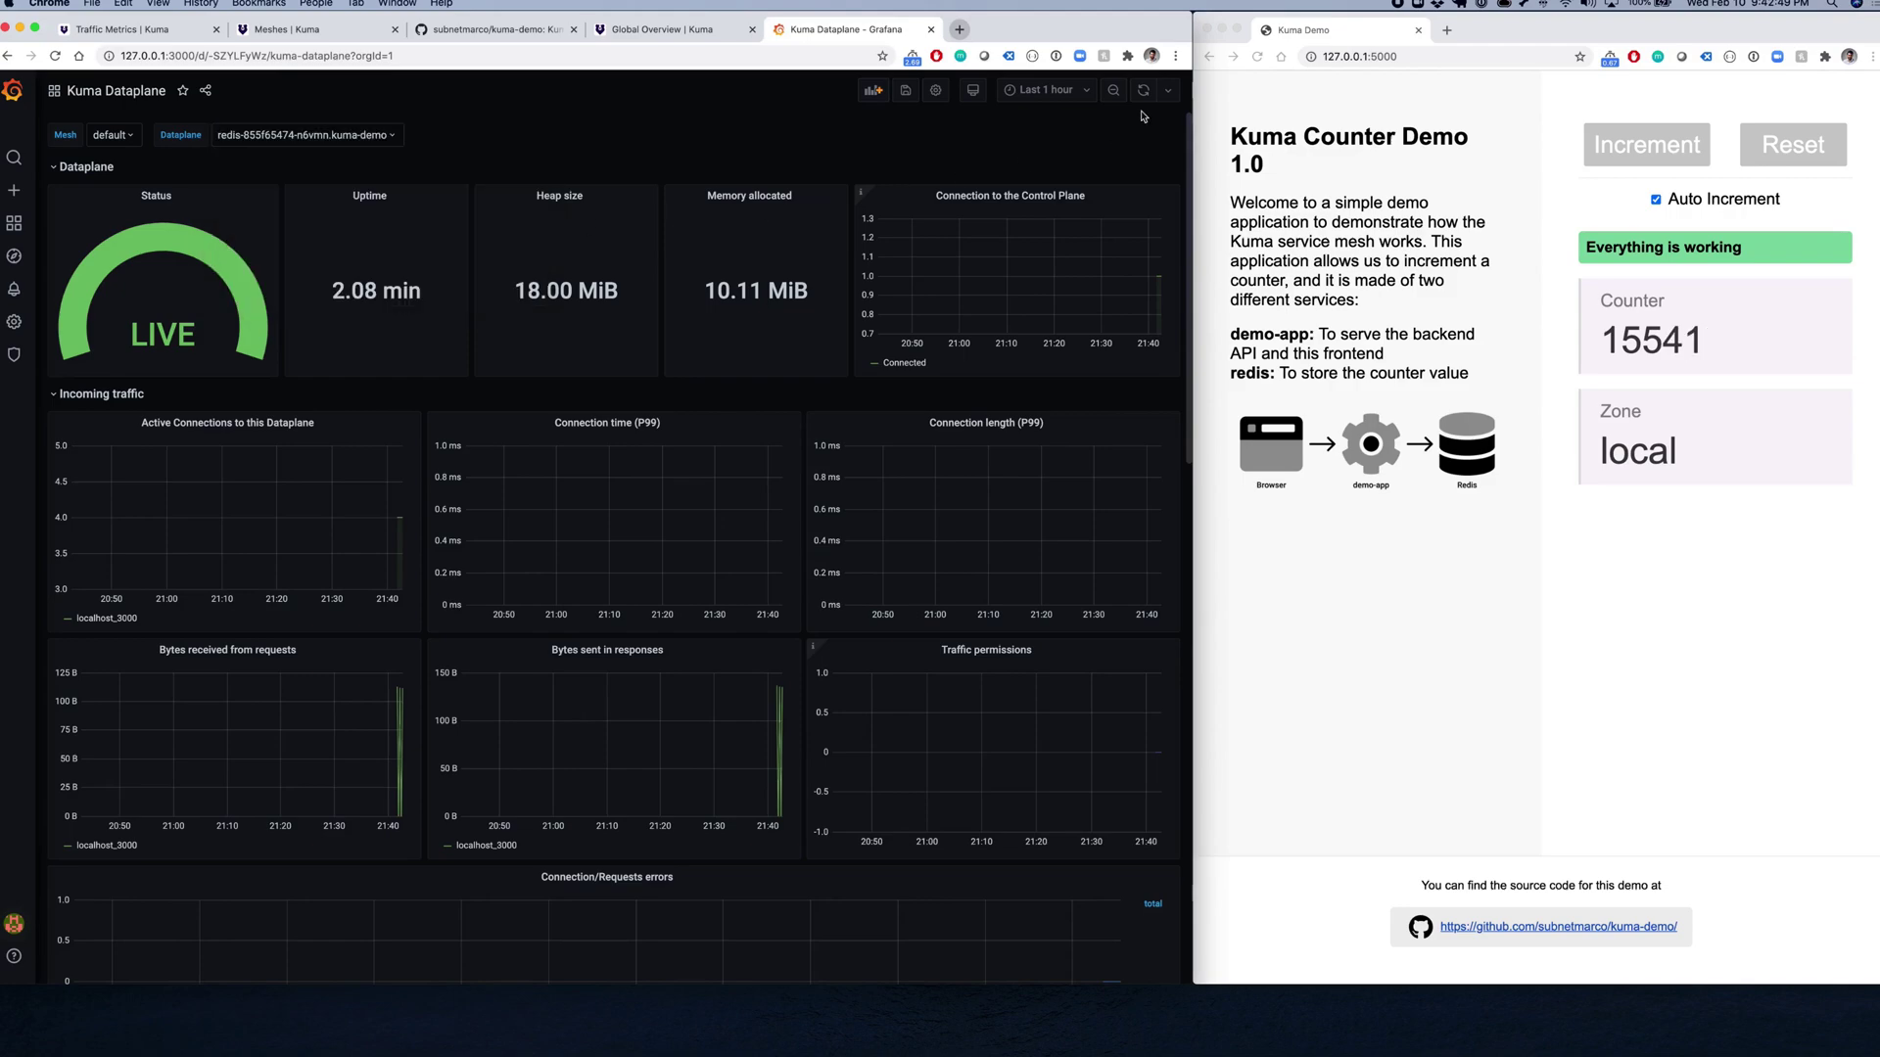
left_click(1046, 89)
left_click(1009, 138)
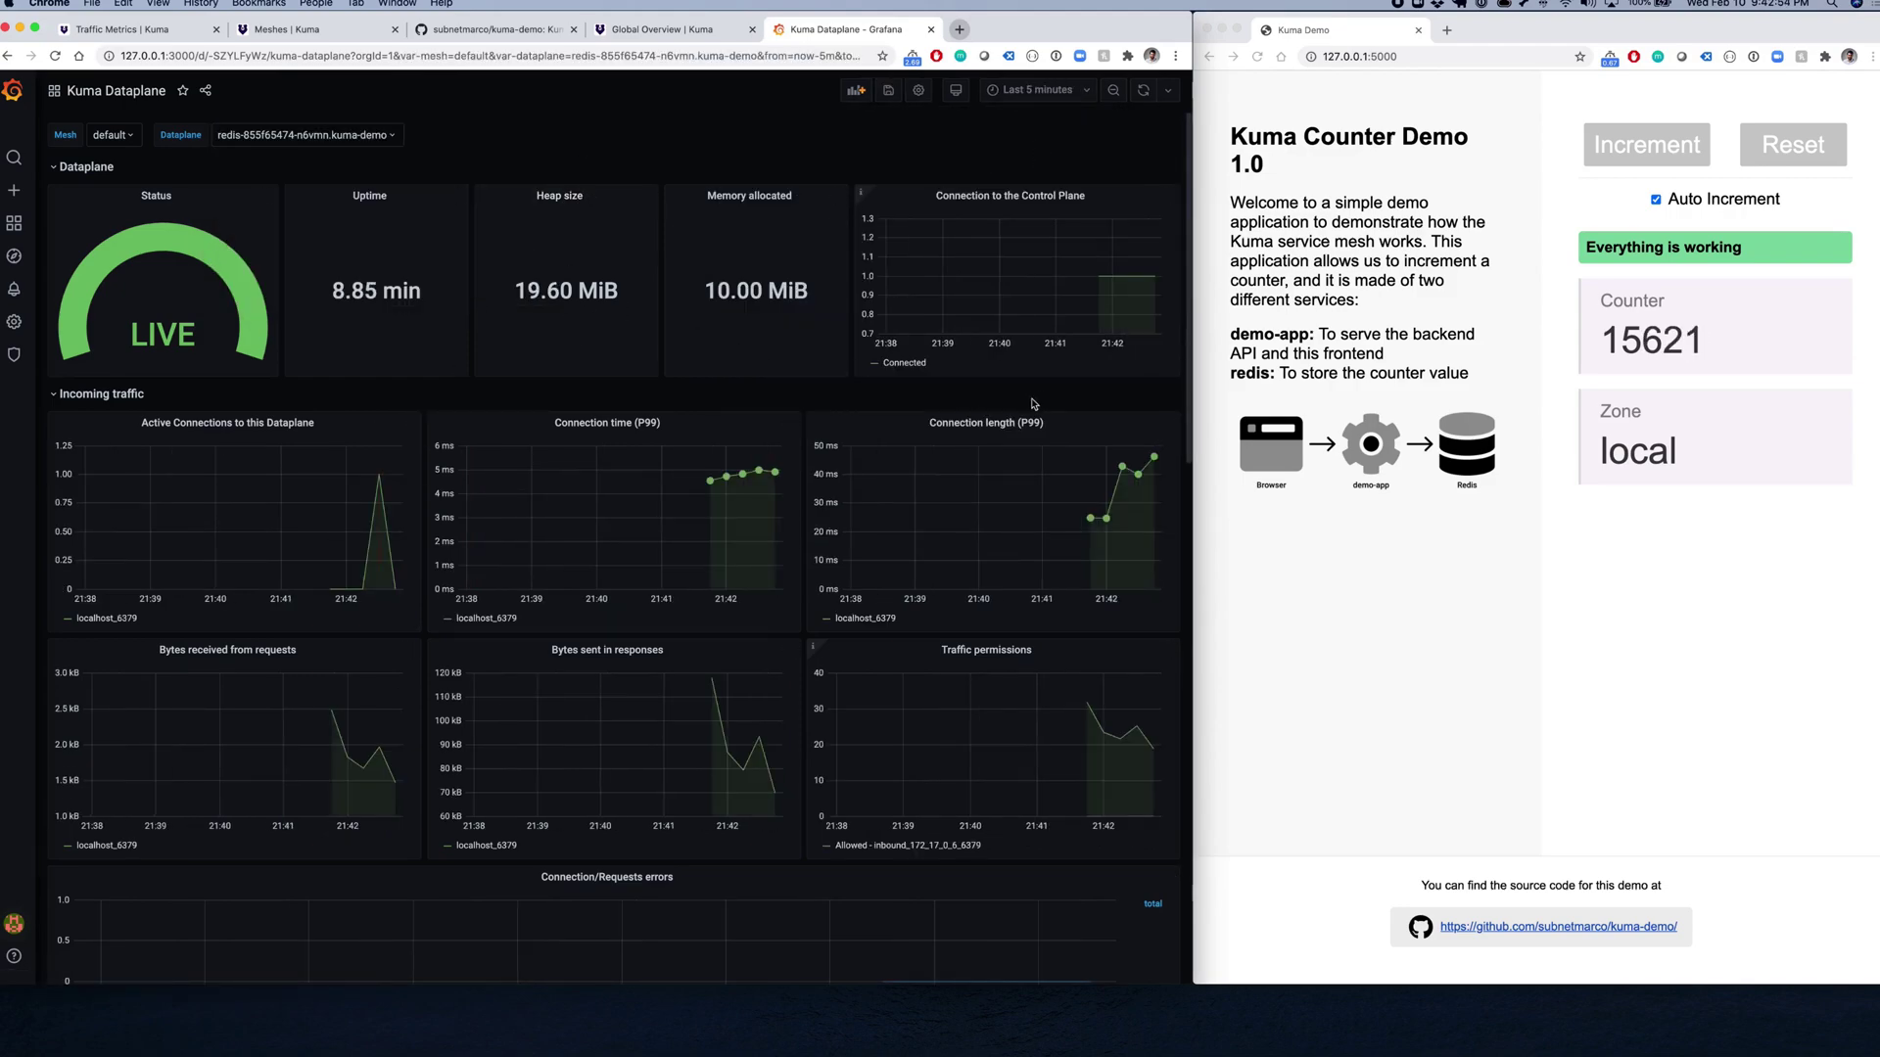
scroll(924, 635, "down", 5)
scroll(925, 635, "down", 10)
scroll(521, 536, "up", 15)
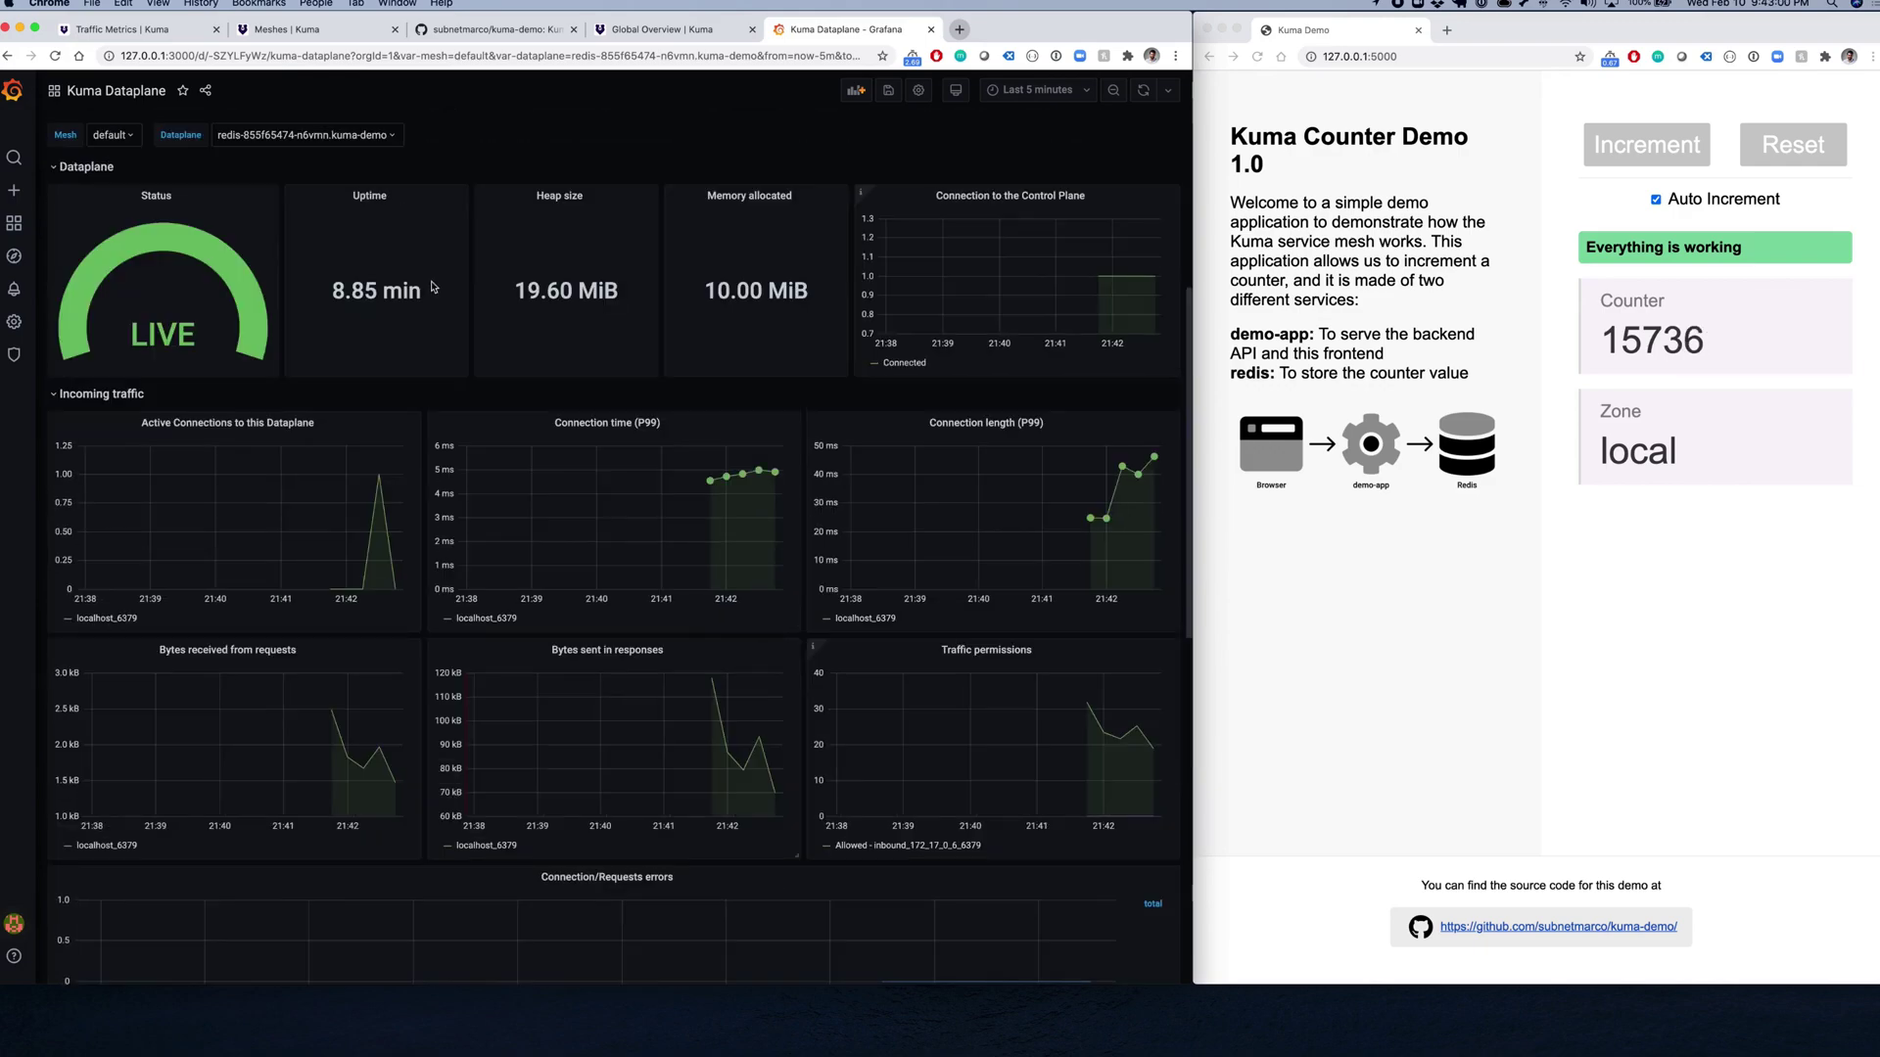
left_click(137, 96)
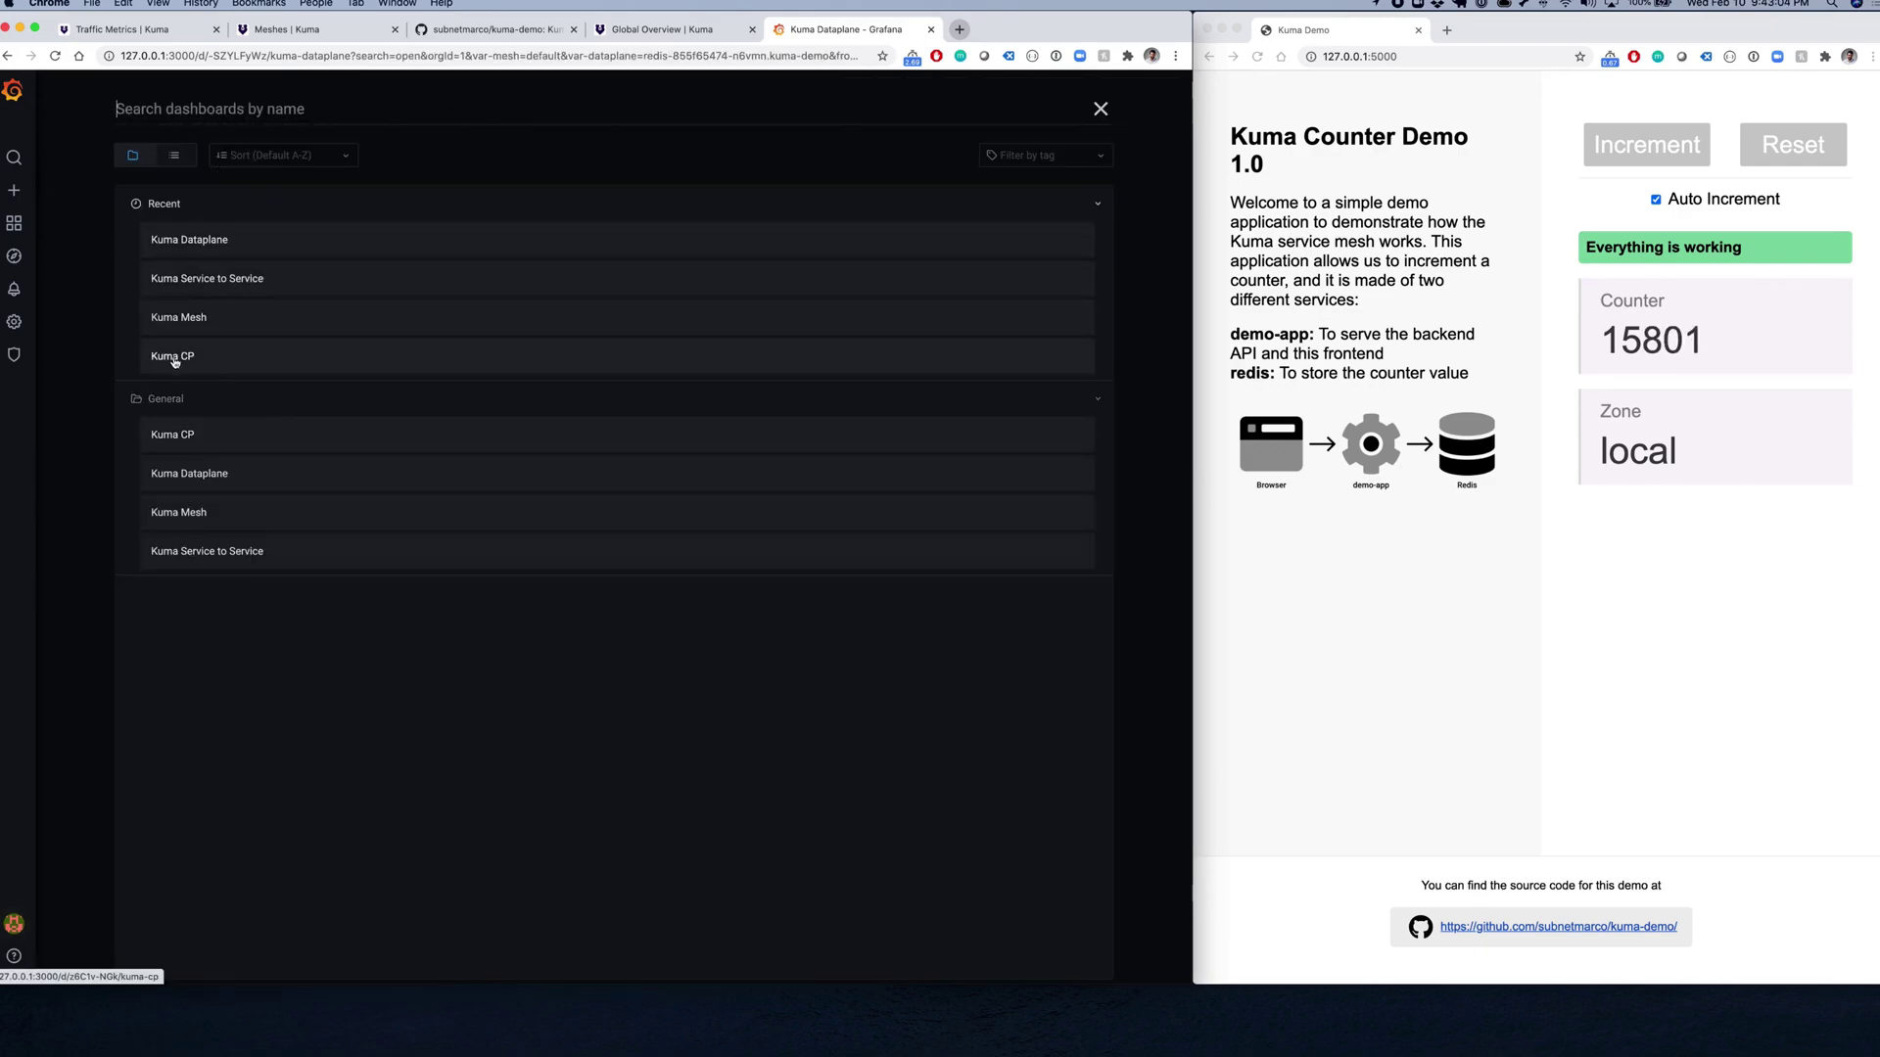
left_click(600, 354)
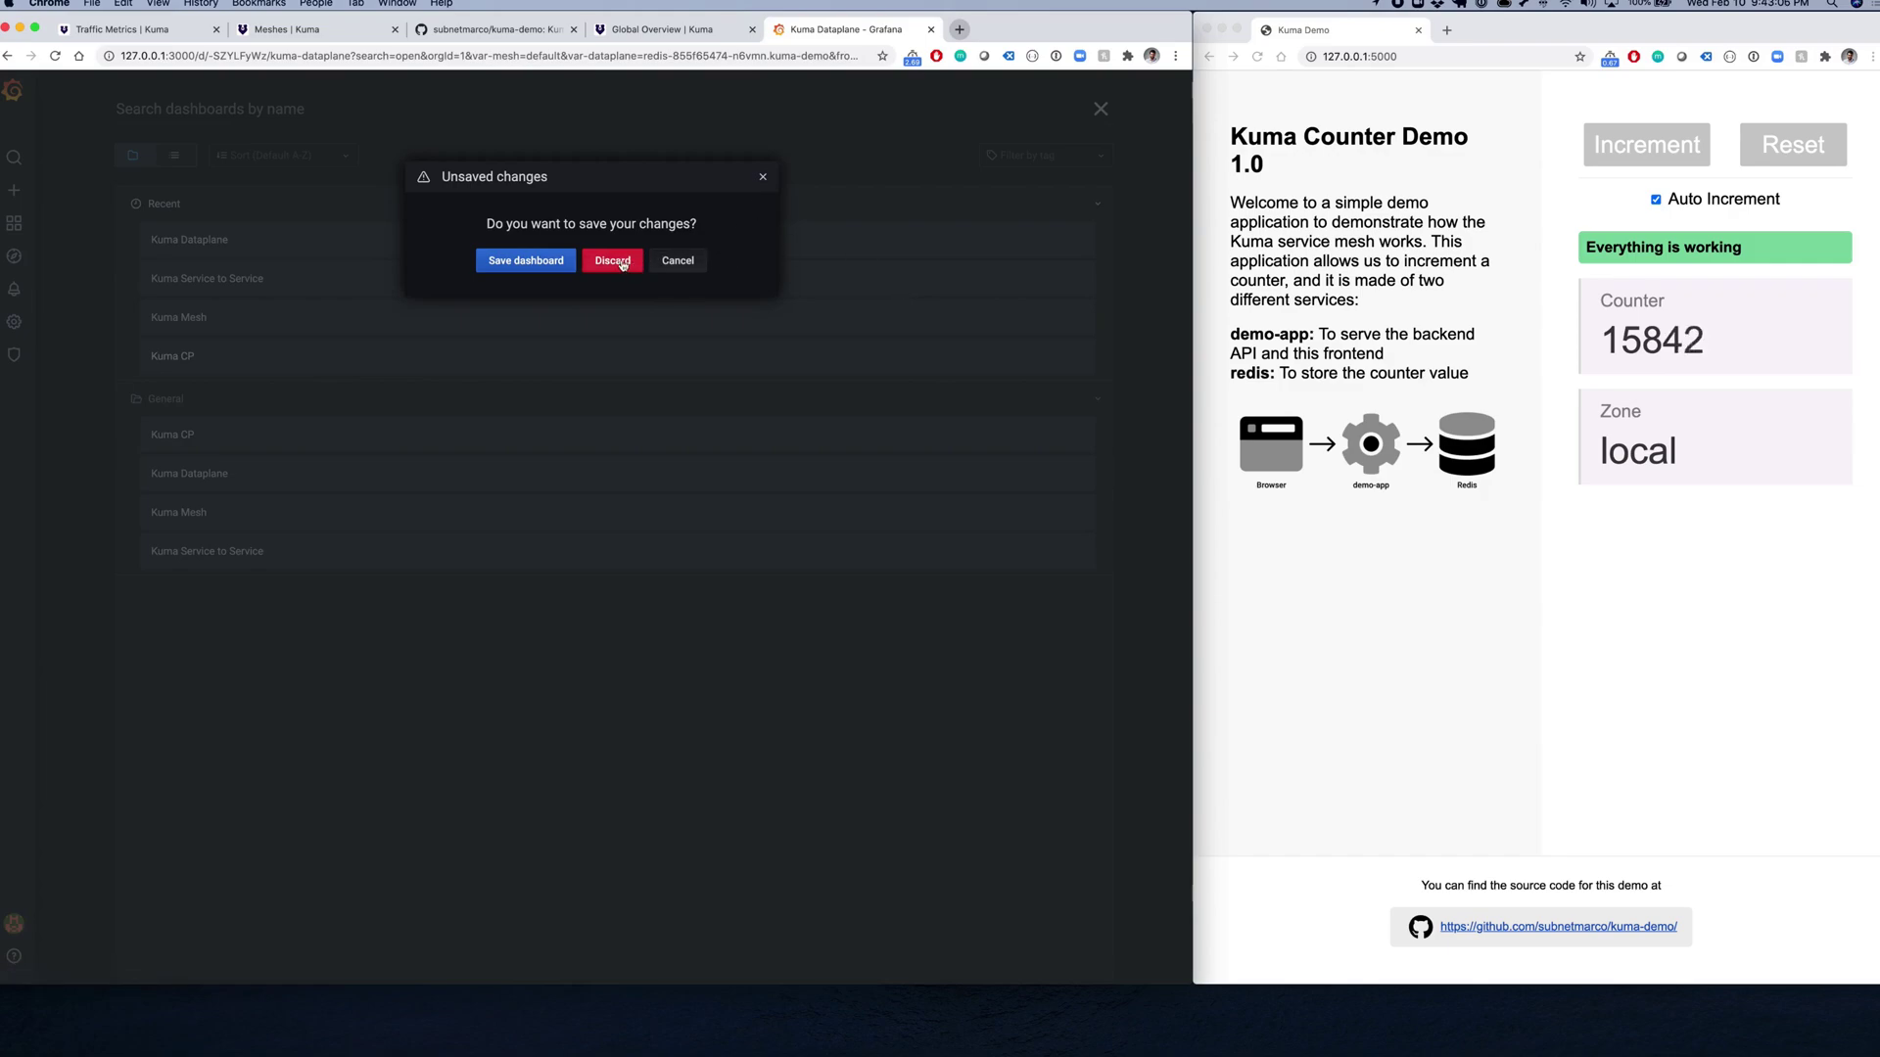
left_click(614, 261)
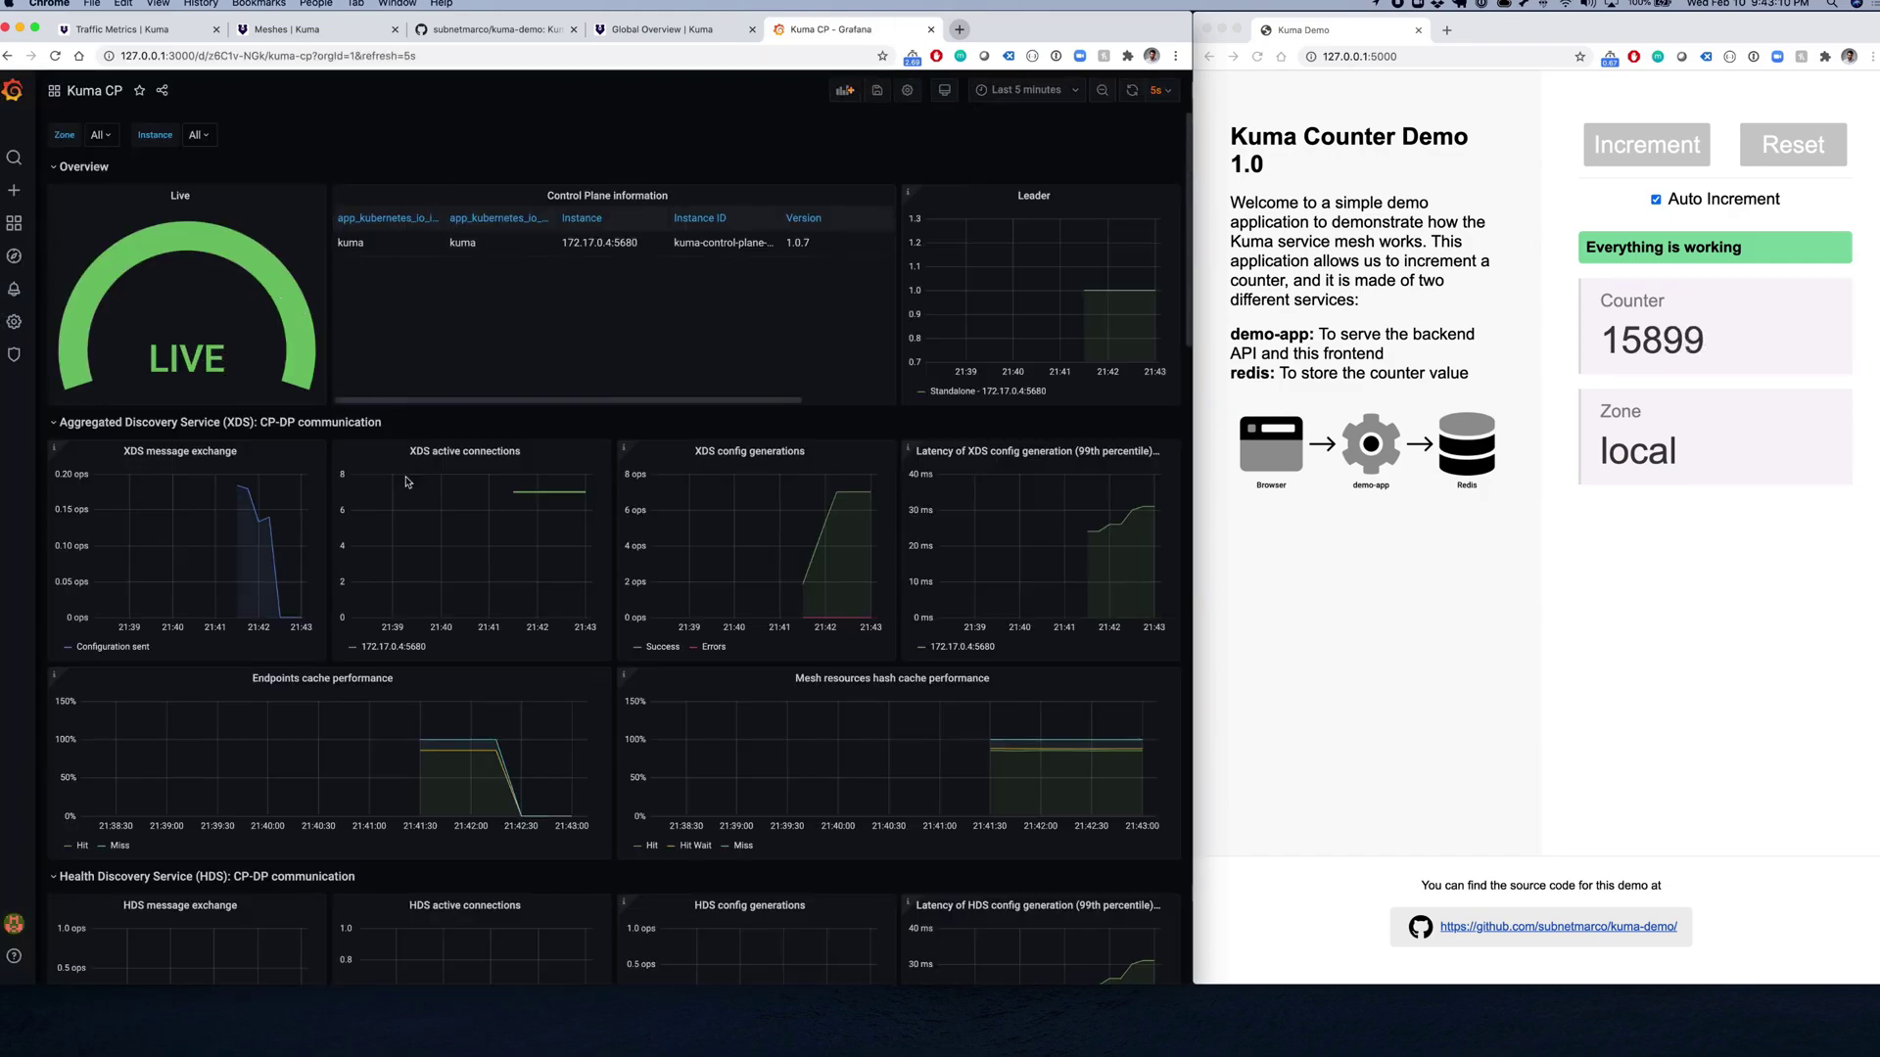
mouse_move(245, 634)
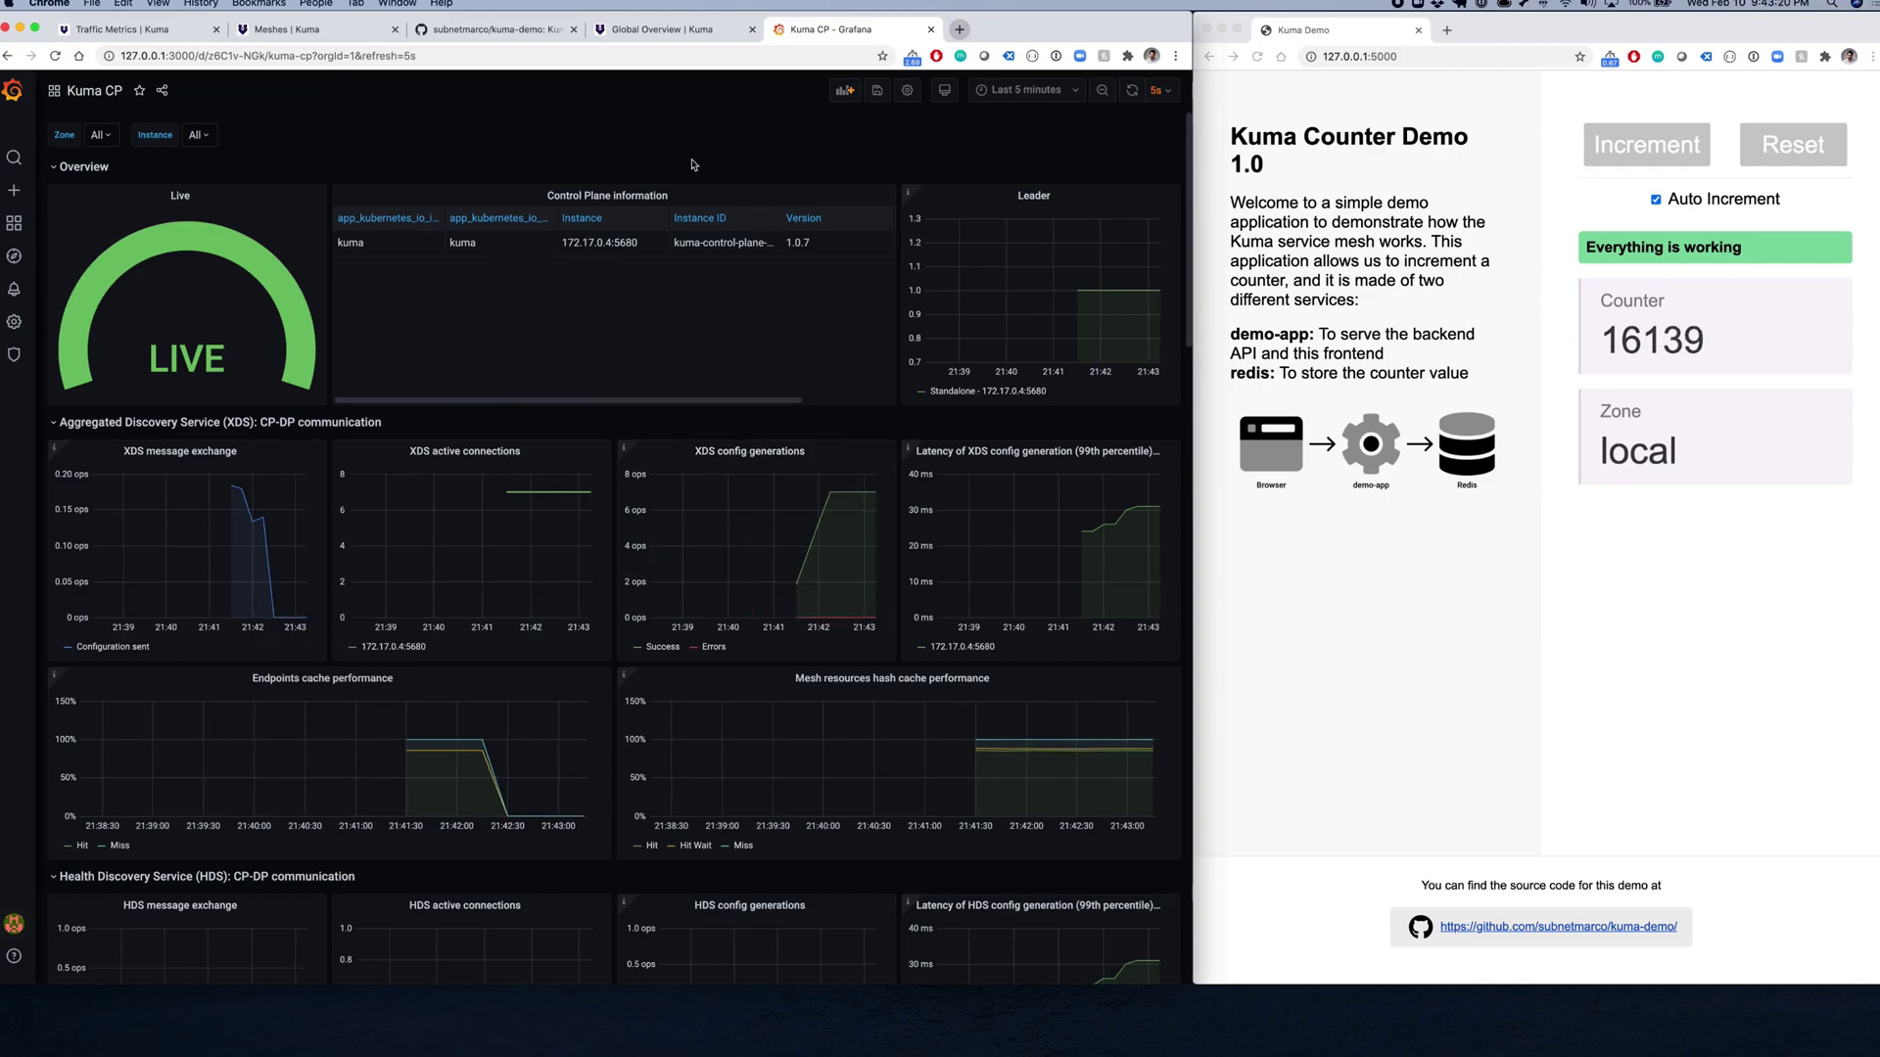
scroll(989, 220, "down", 6)
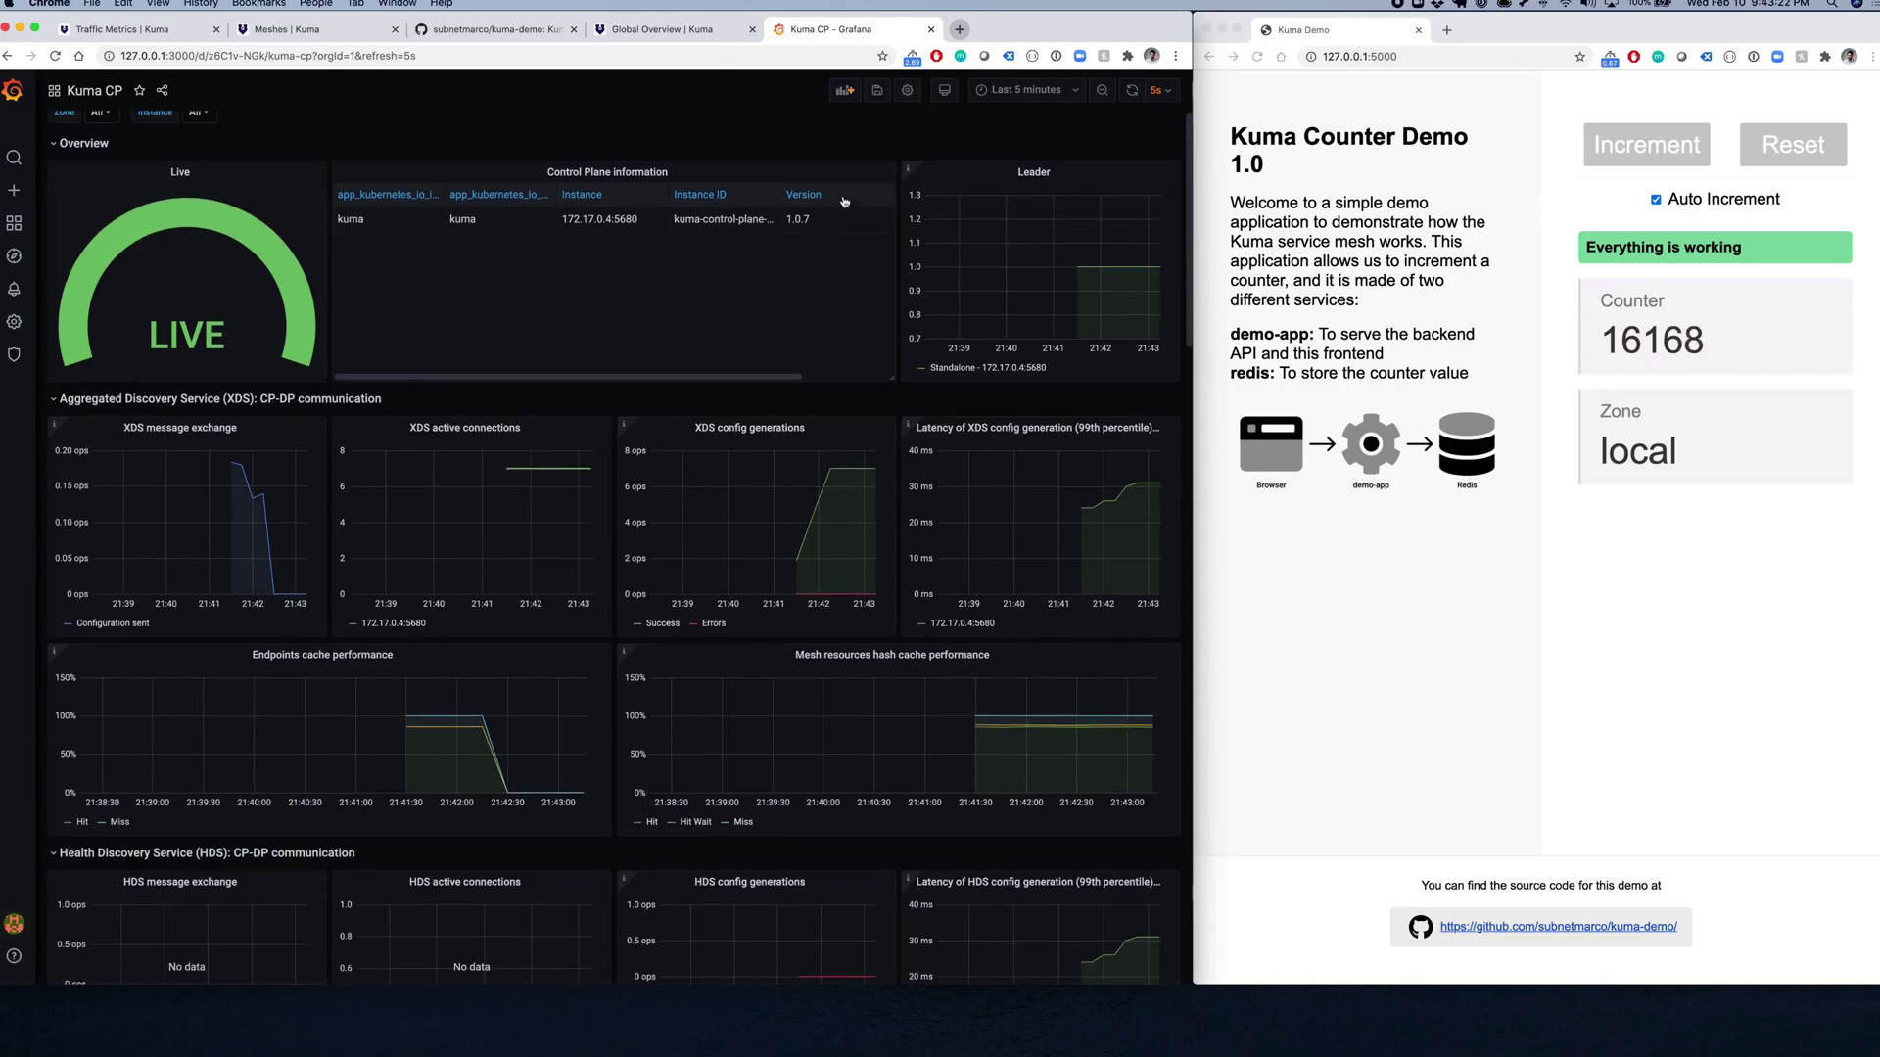
scroll(741, 222, "down", 4)
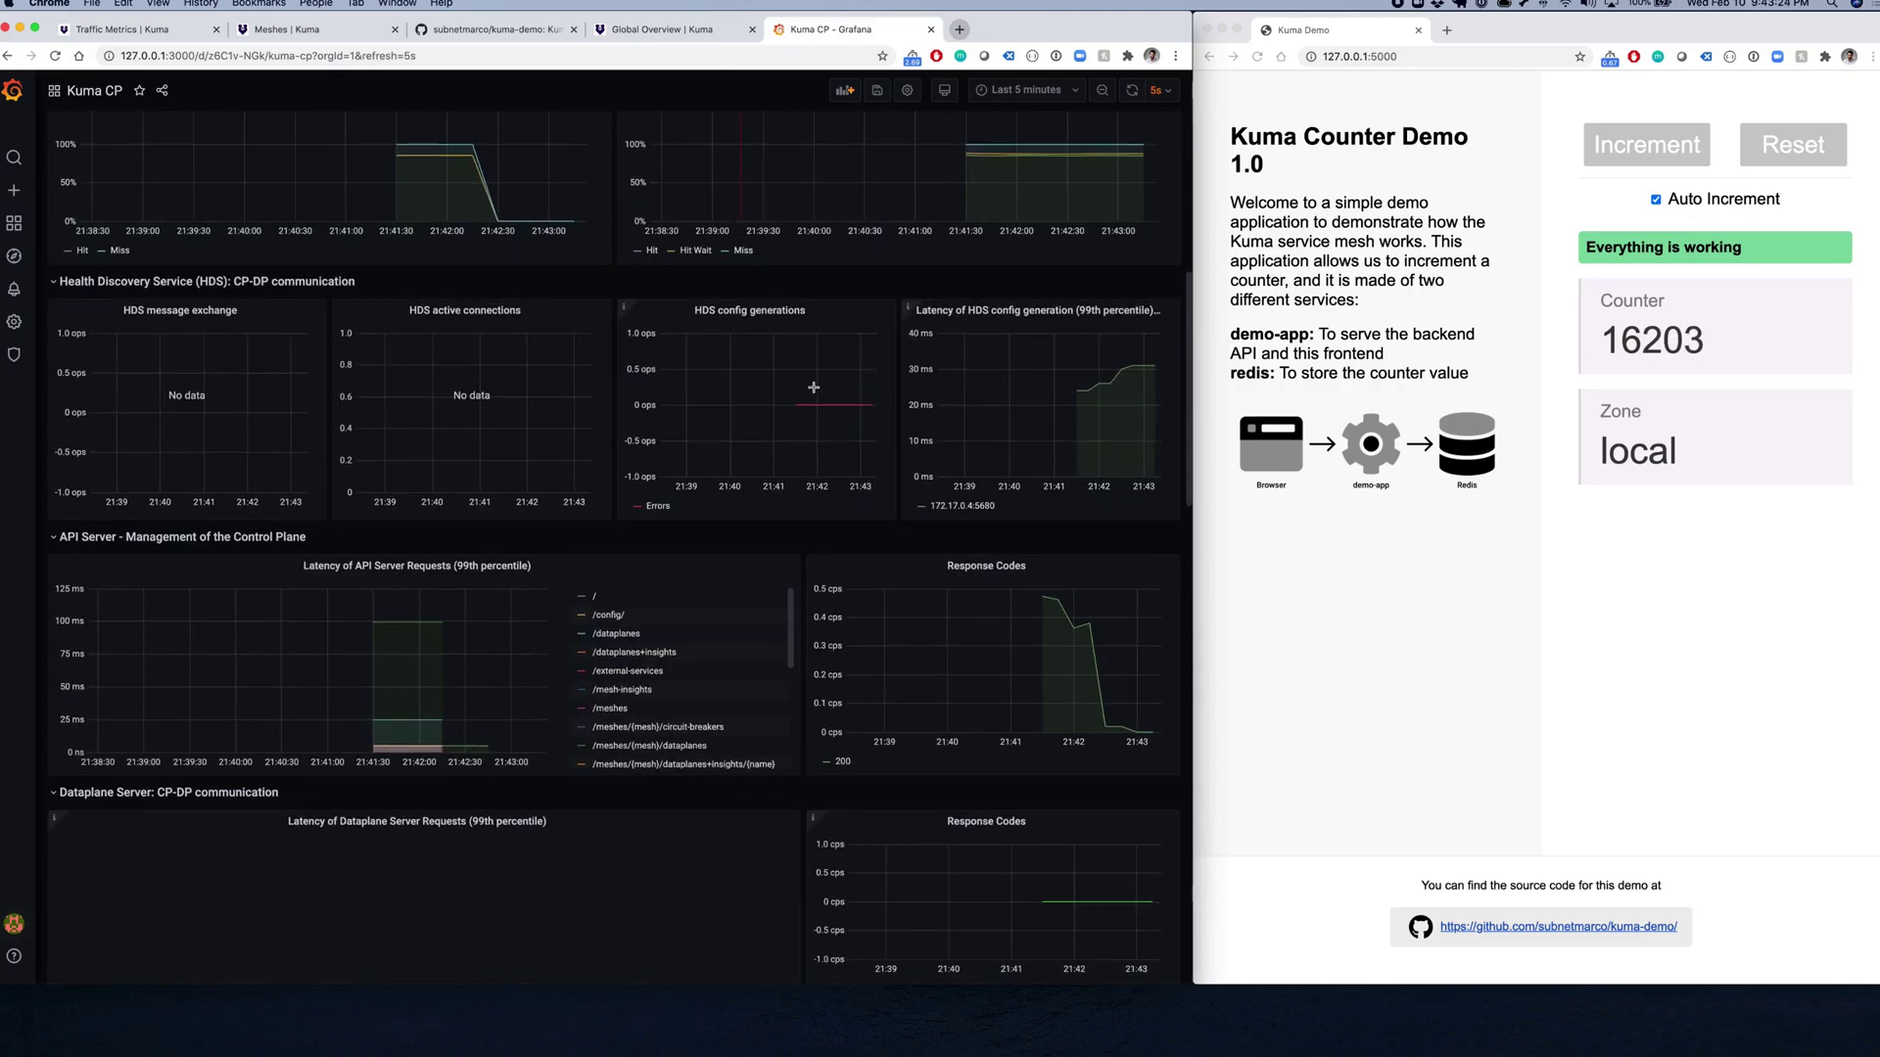
scroll(728, 385, "down", 5)
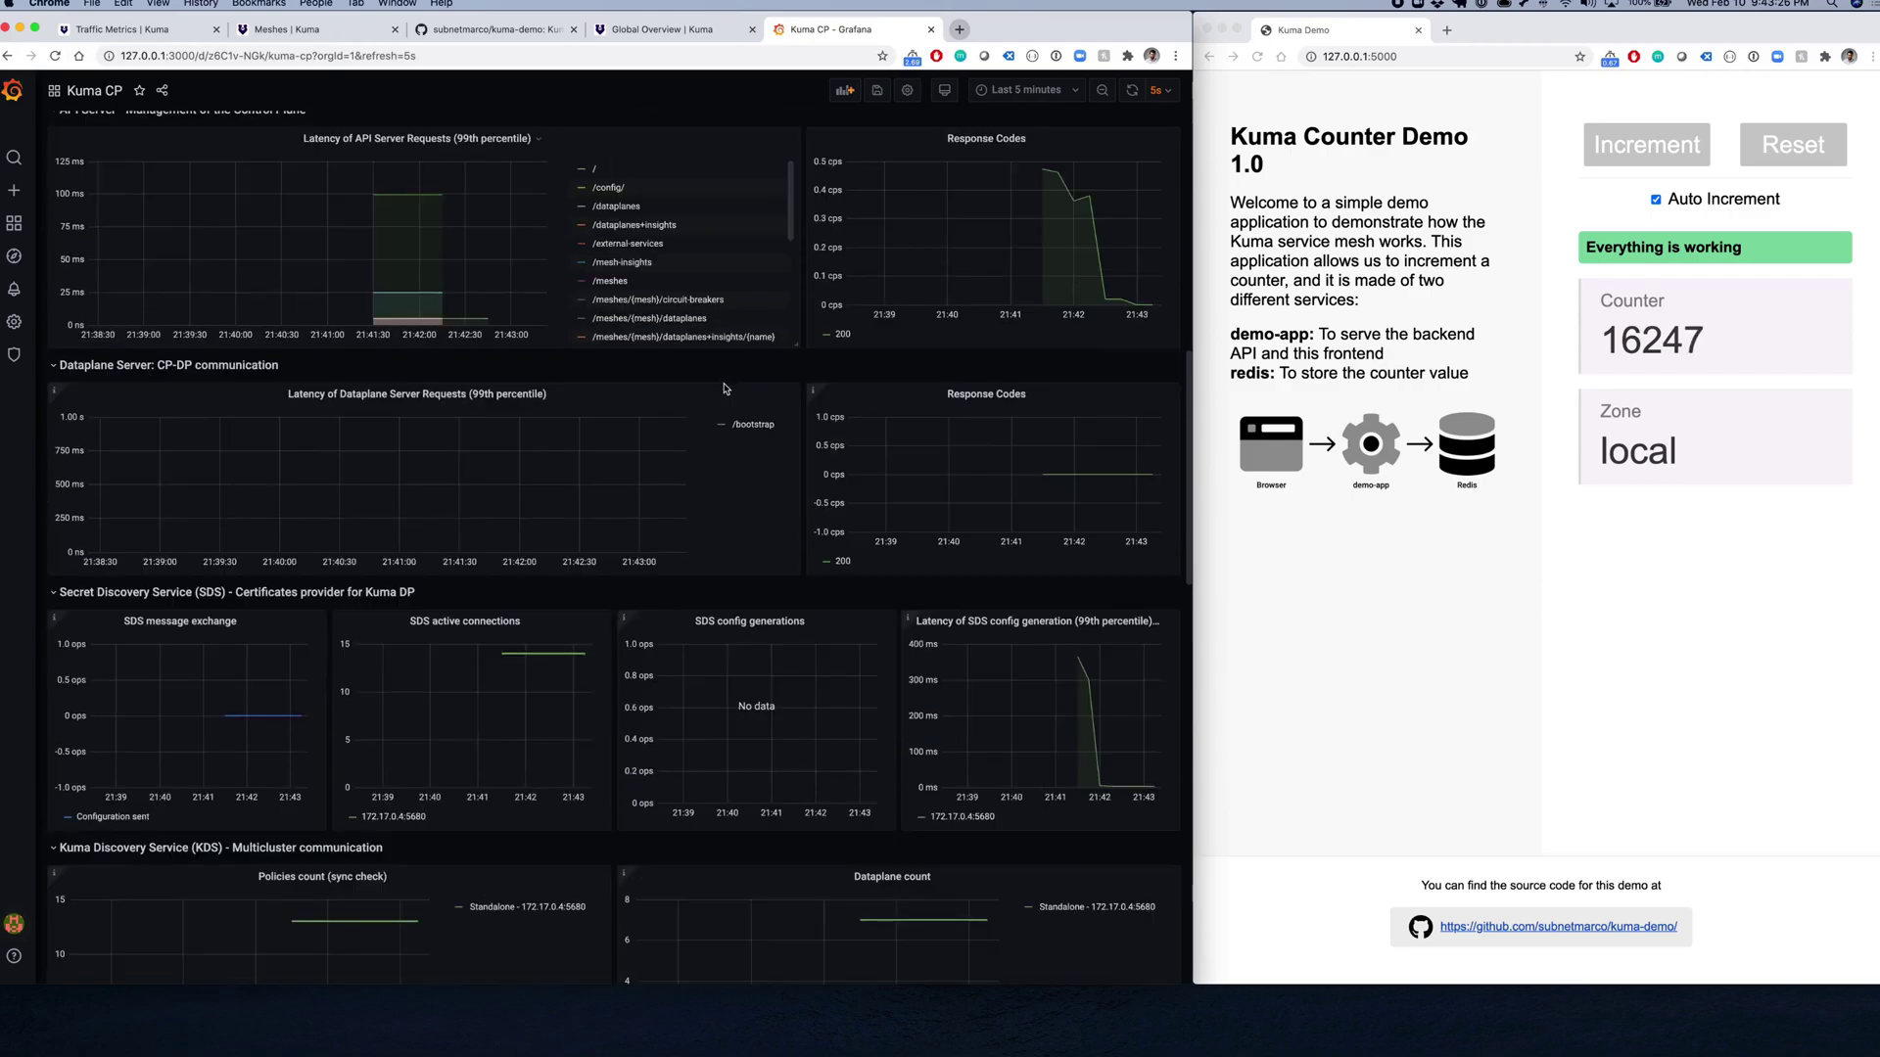
scroll(428, 450, "down", 3)
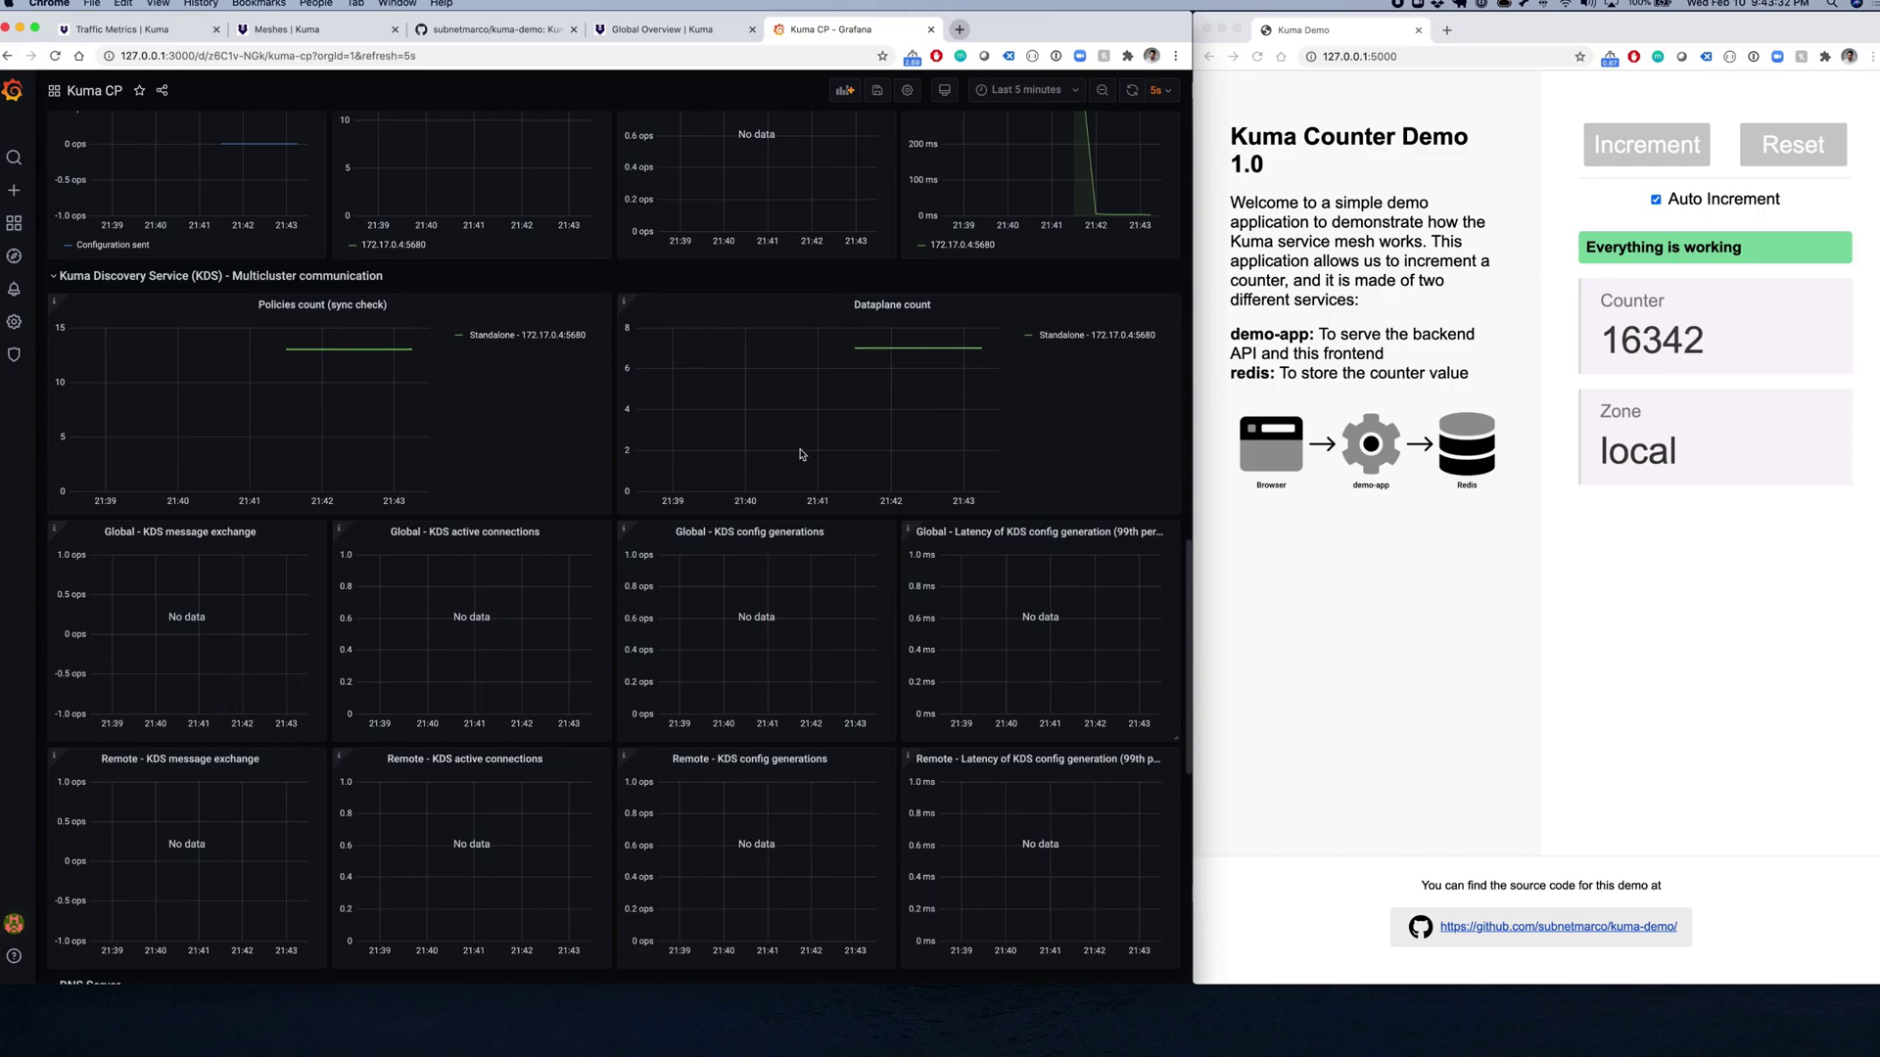
scroll(249, 509, "down", 8)
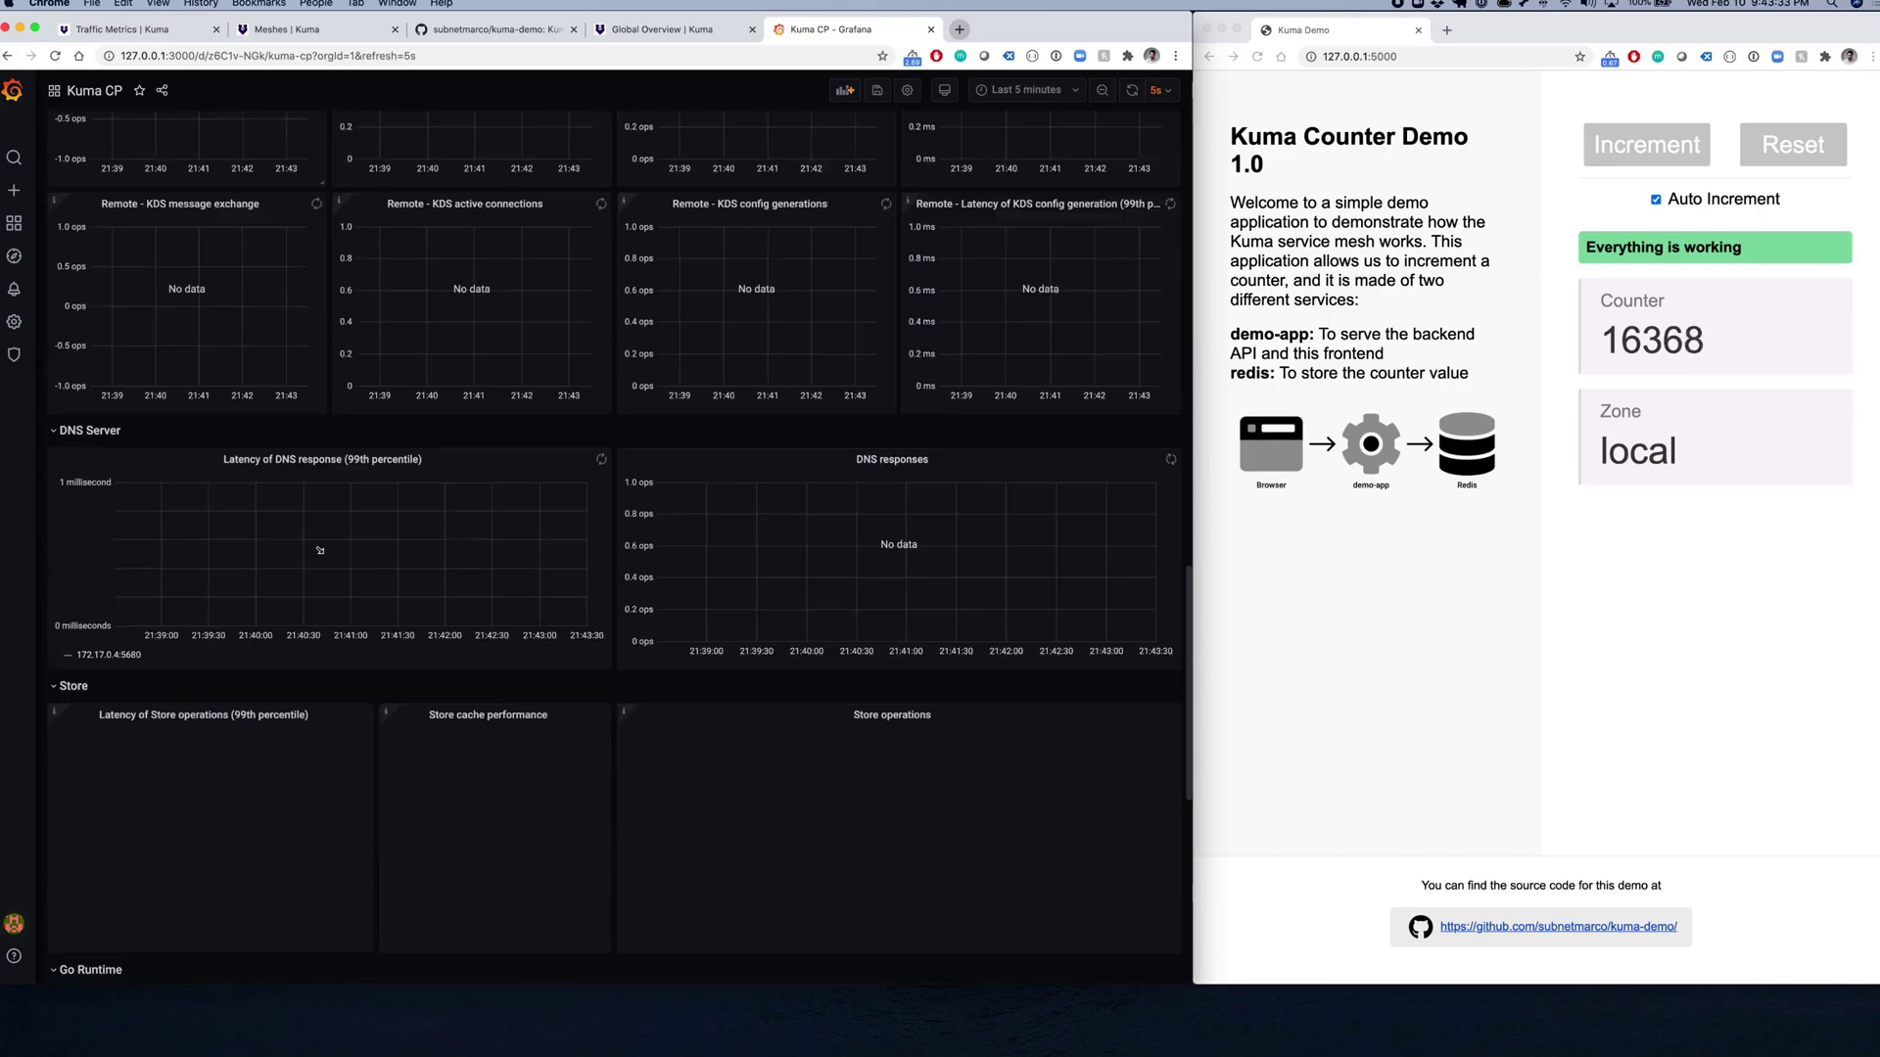
scroll(428, 546, "down", 1)
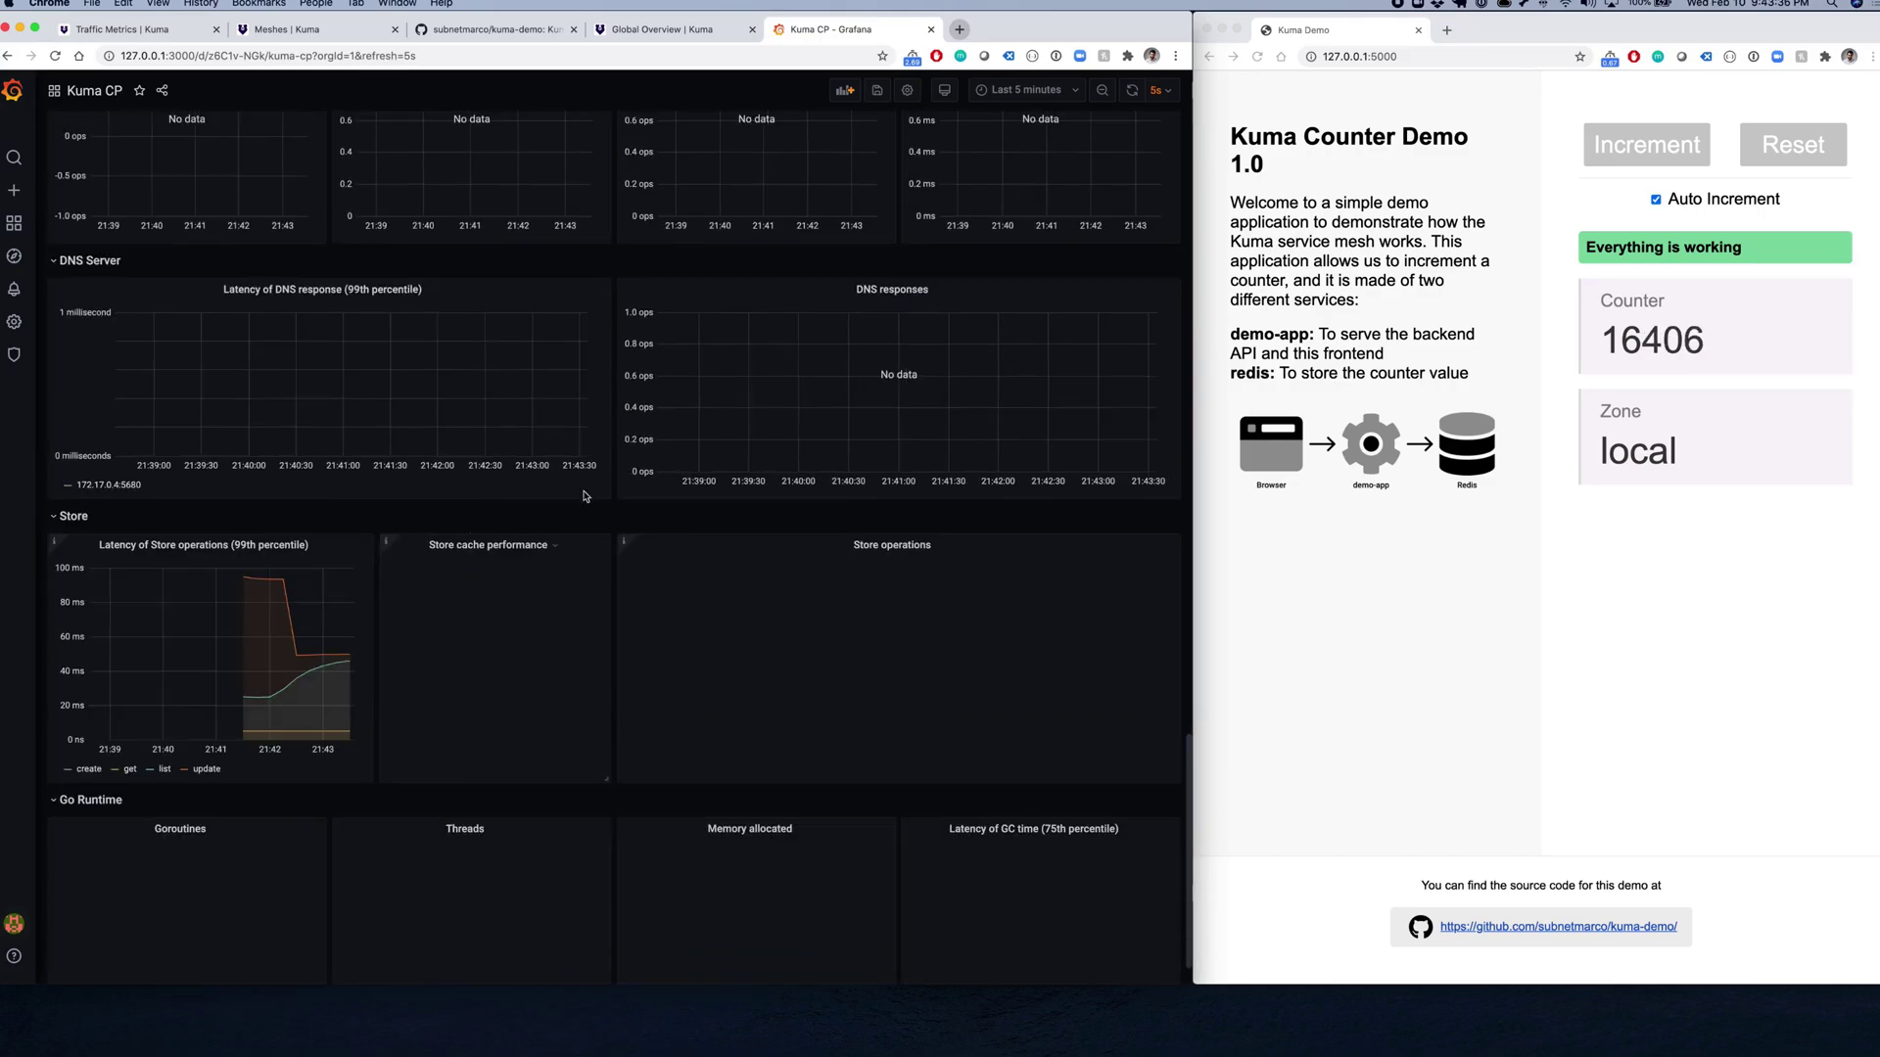
mouse_move(392, 539)
scroll(556, 582, "down", 1)
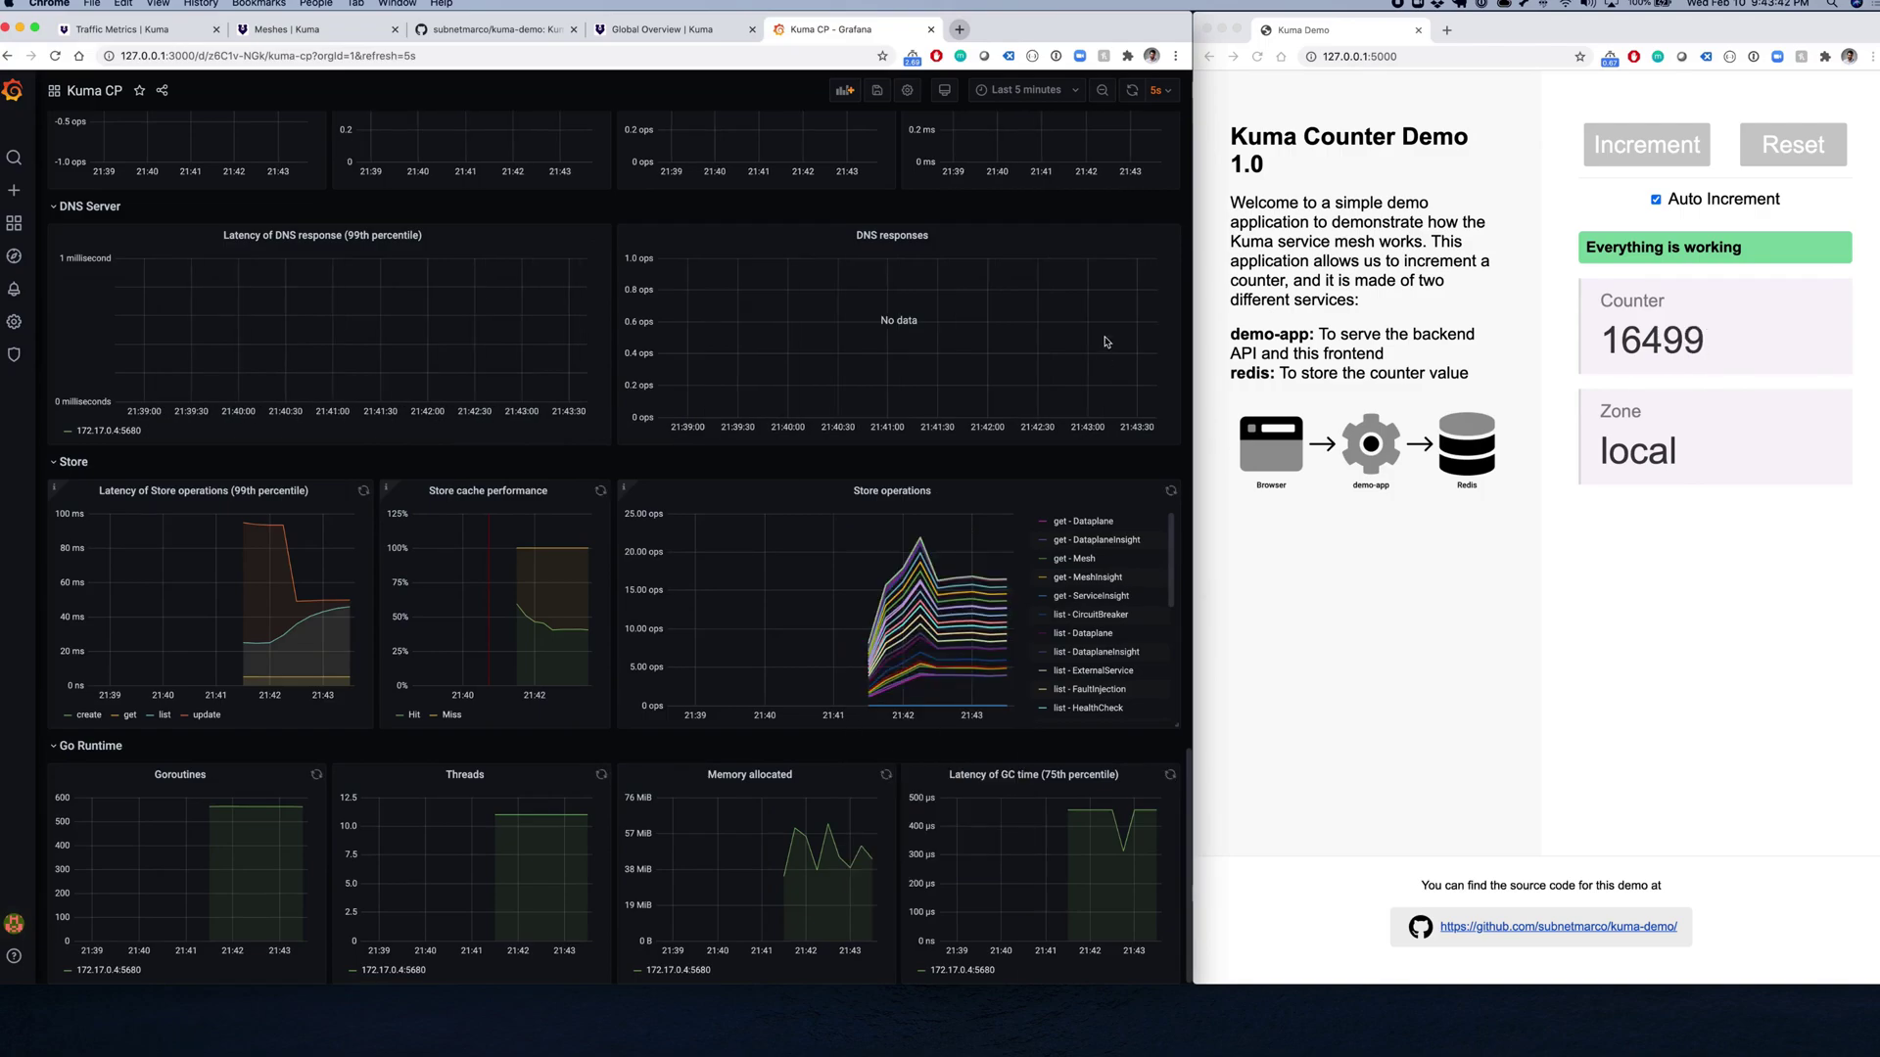
scroll(816, 839, "up", 20)
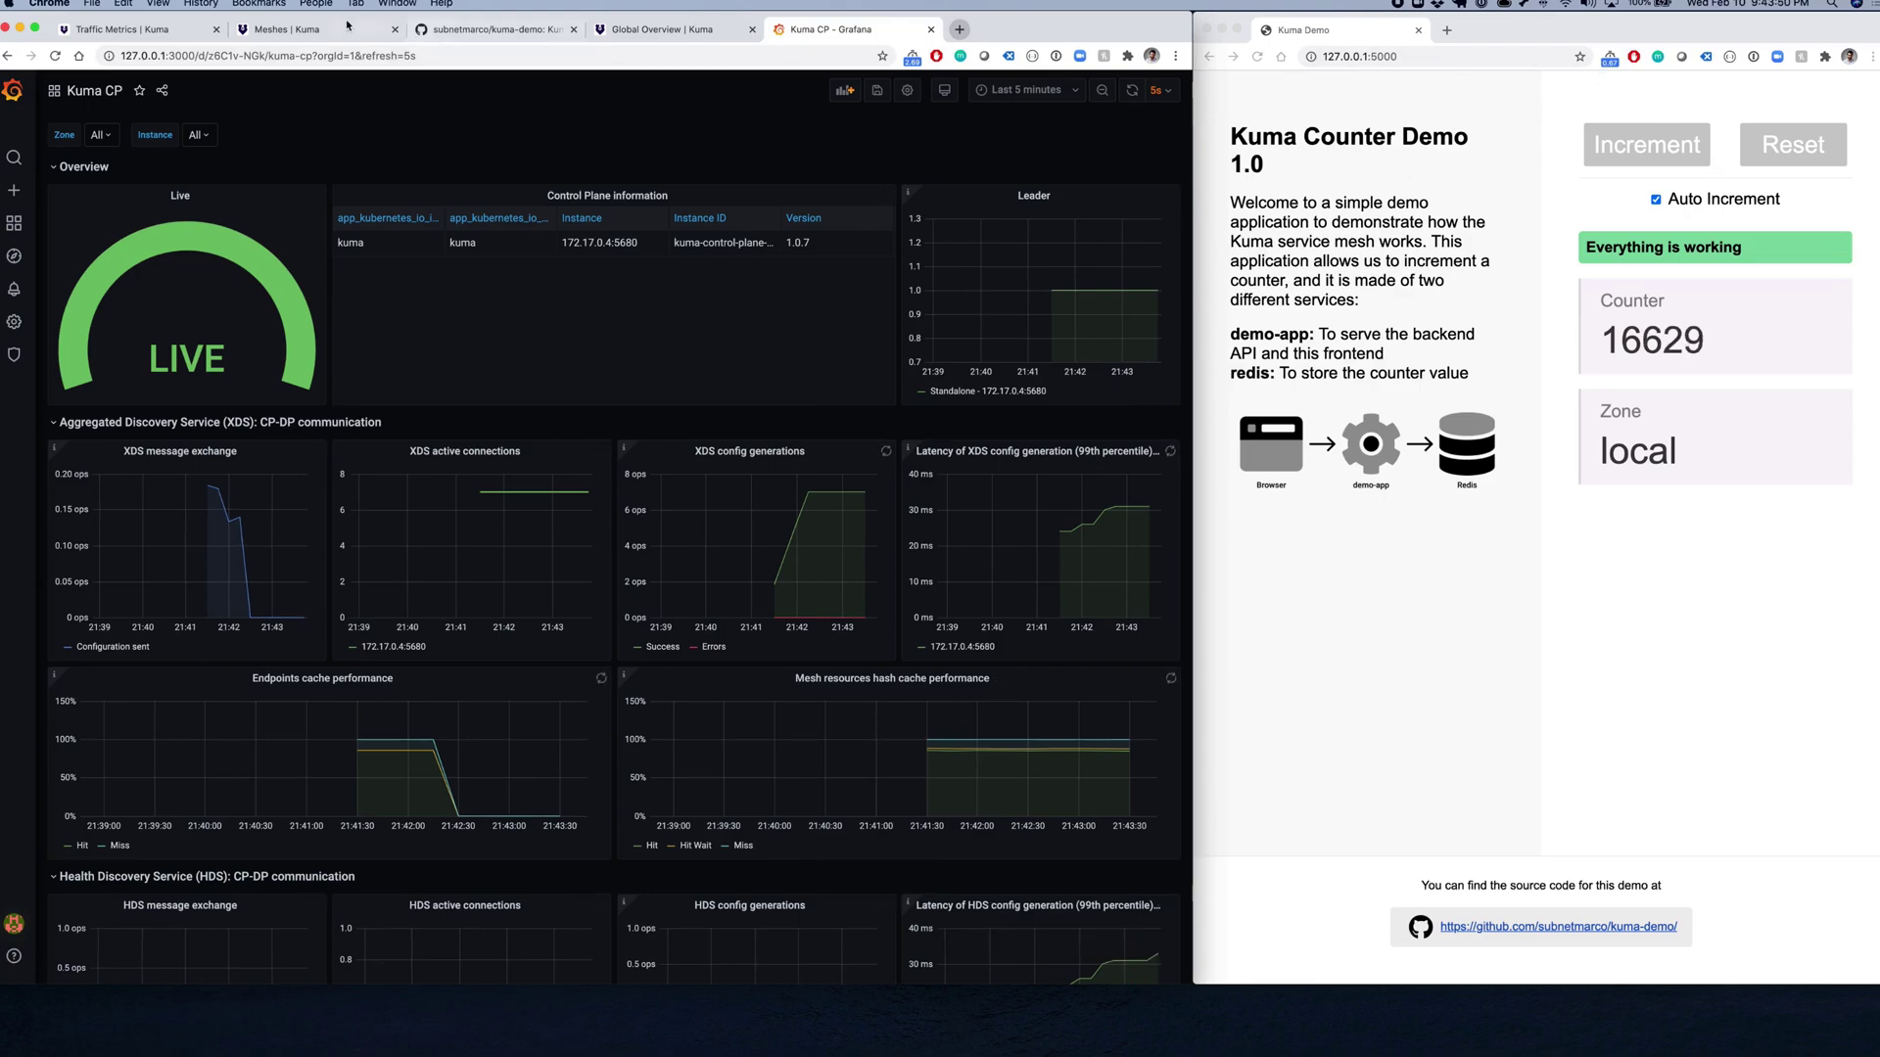
View Kuma GUI's global overview, then split a new empty shell pane in iTerm2.
left_click(294, 34)
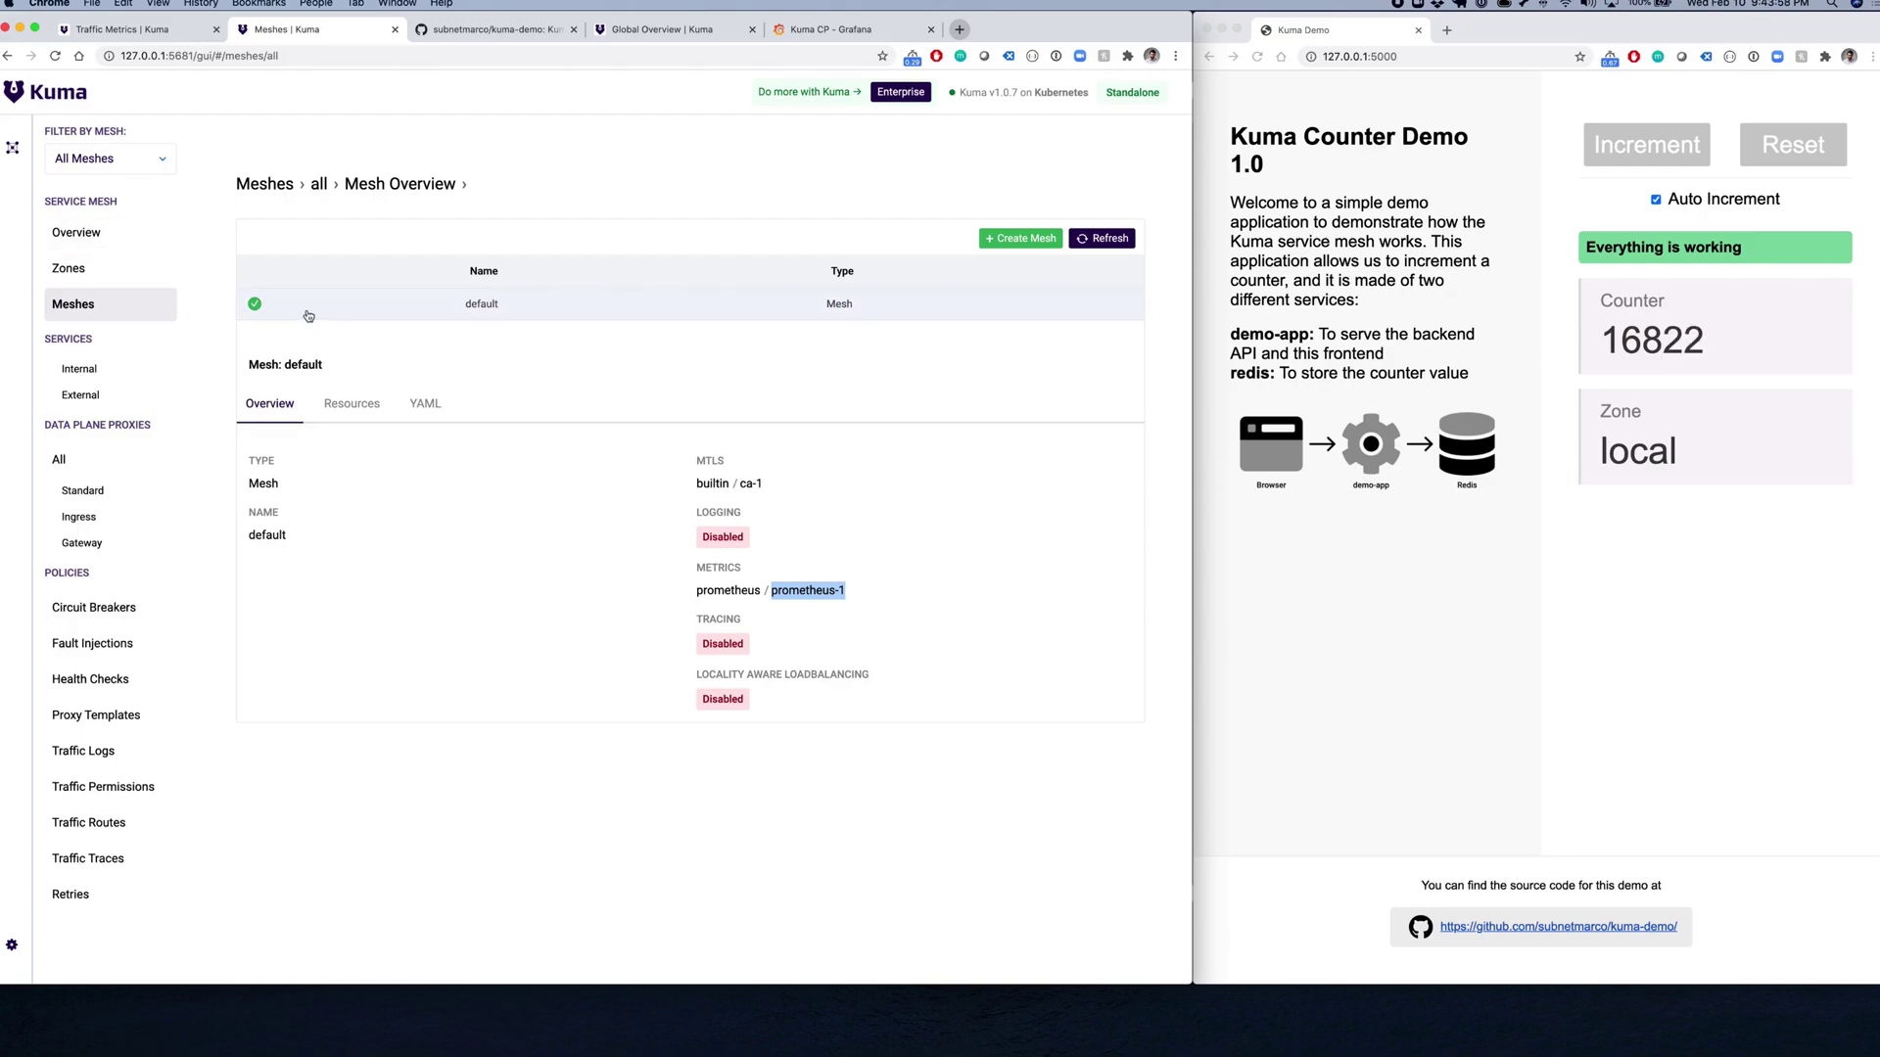
left_click(78, 239)
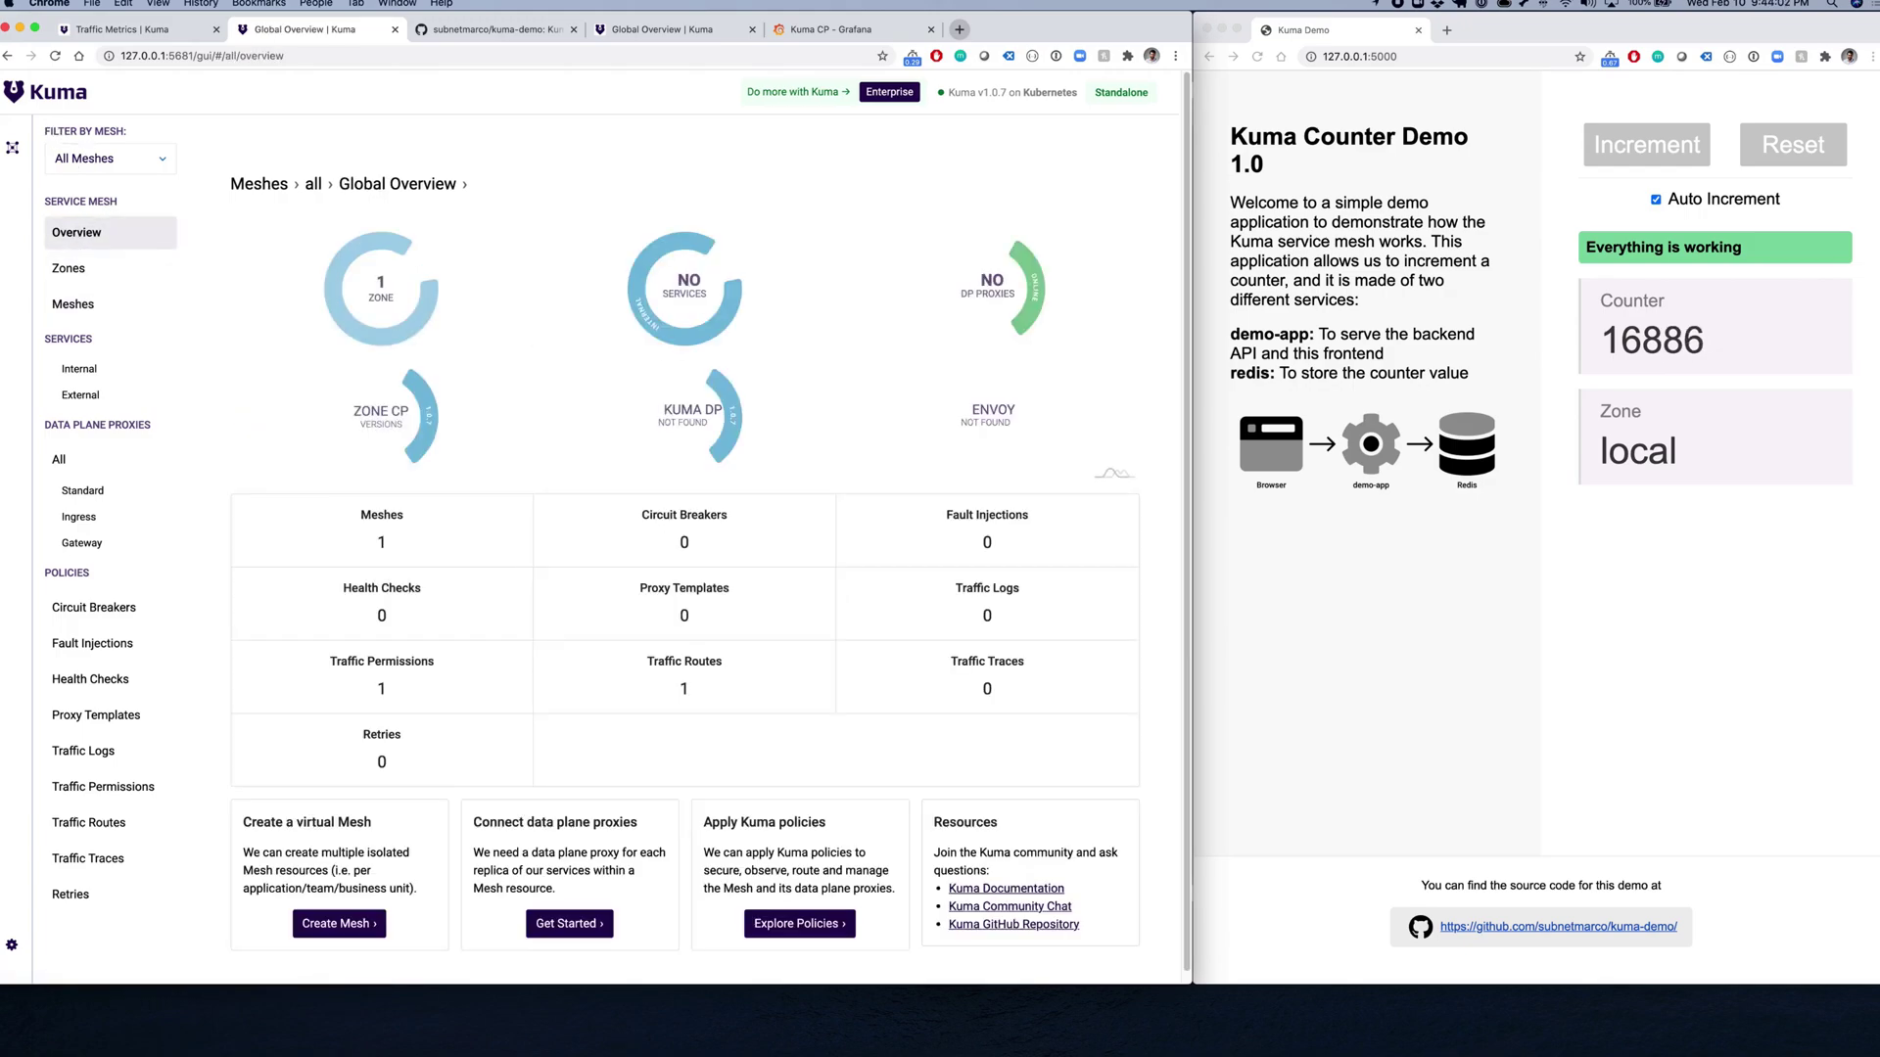
key("super+Tab")
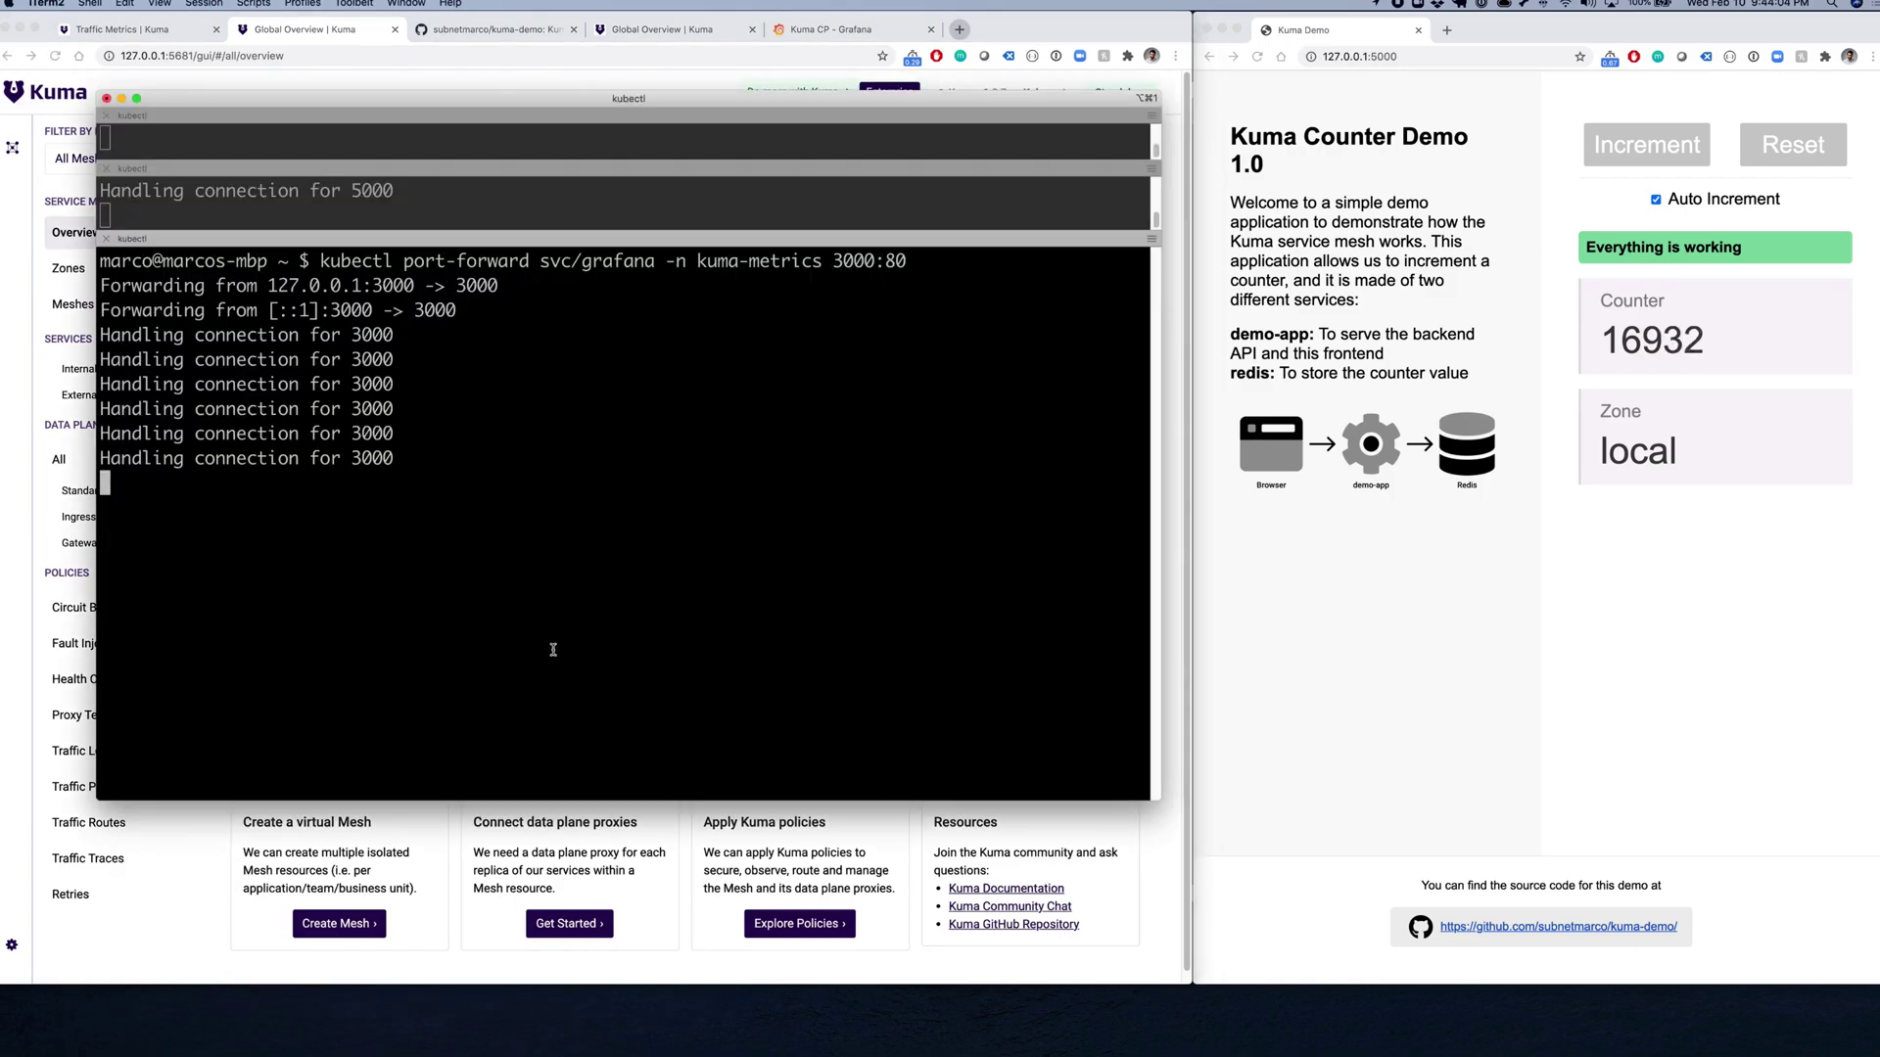
key("super+shift+d")
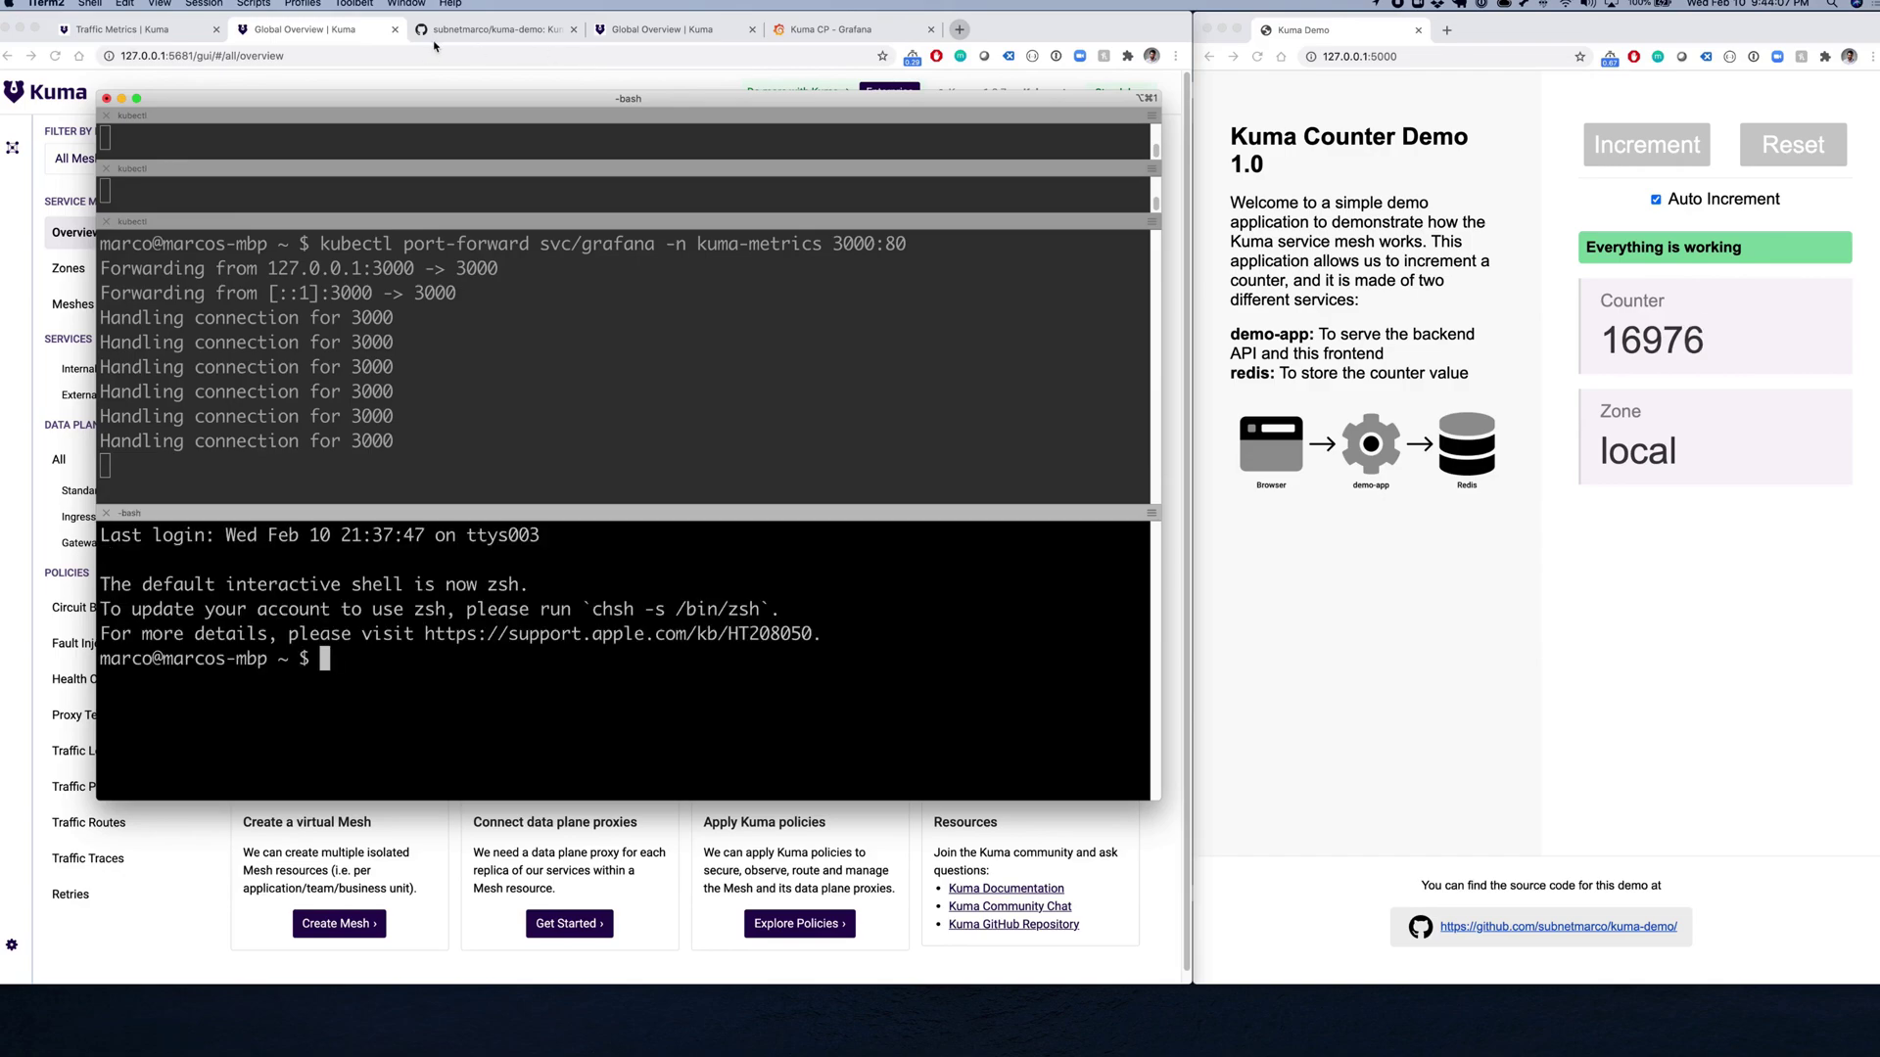
key("super+Tab")
Open the Mesh / Multi-Mesh policy docs and copy the four-line Usage example Mesh YAML.
key("super+1")
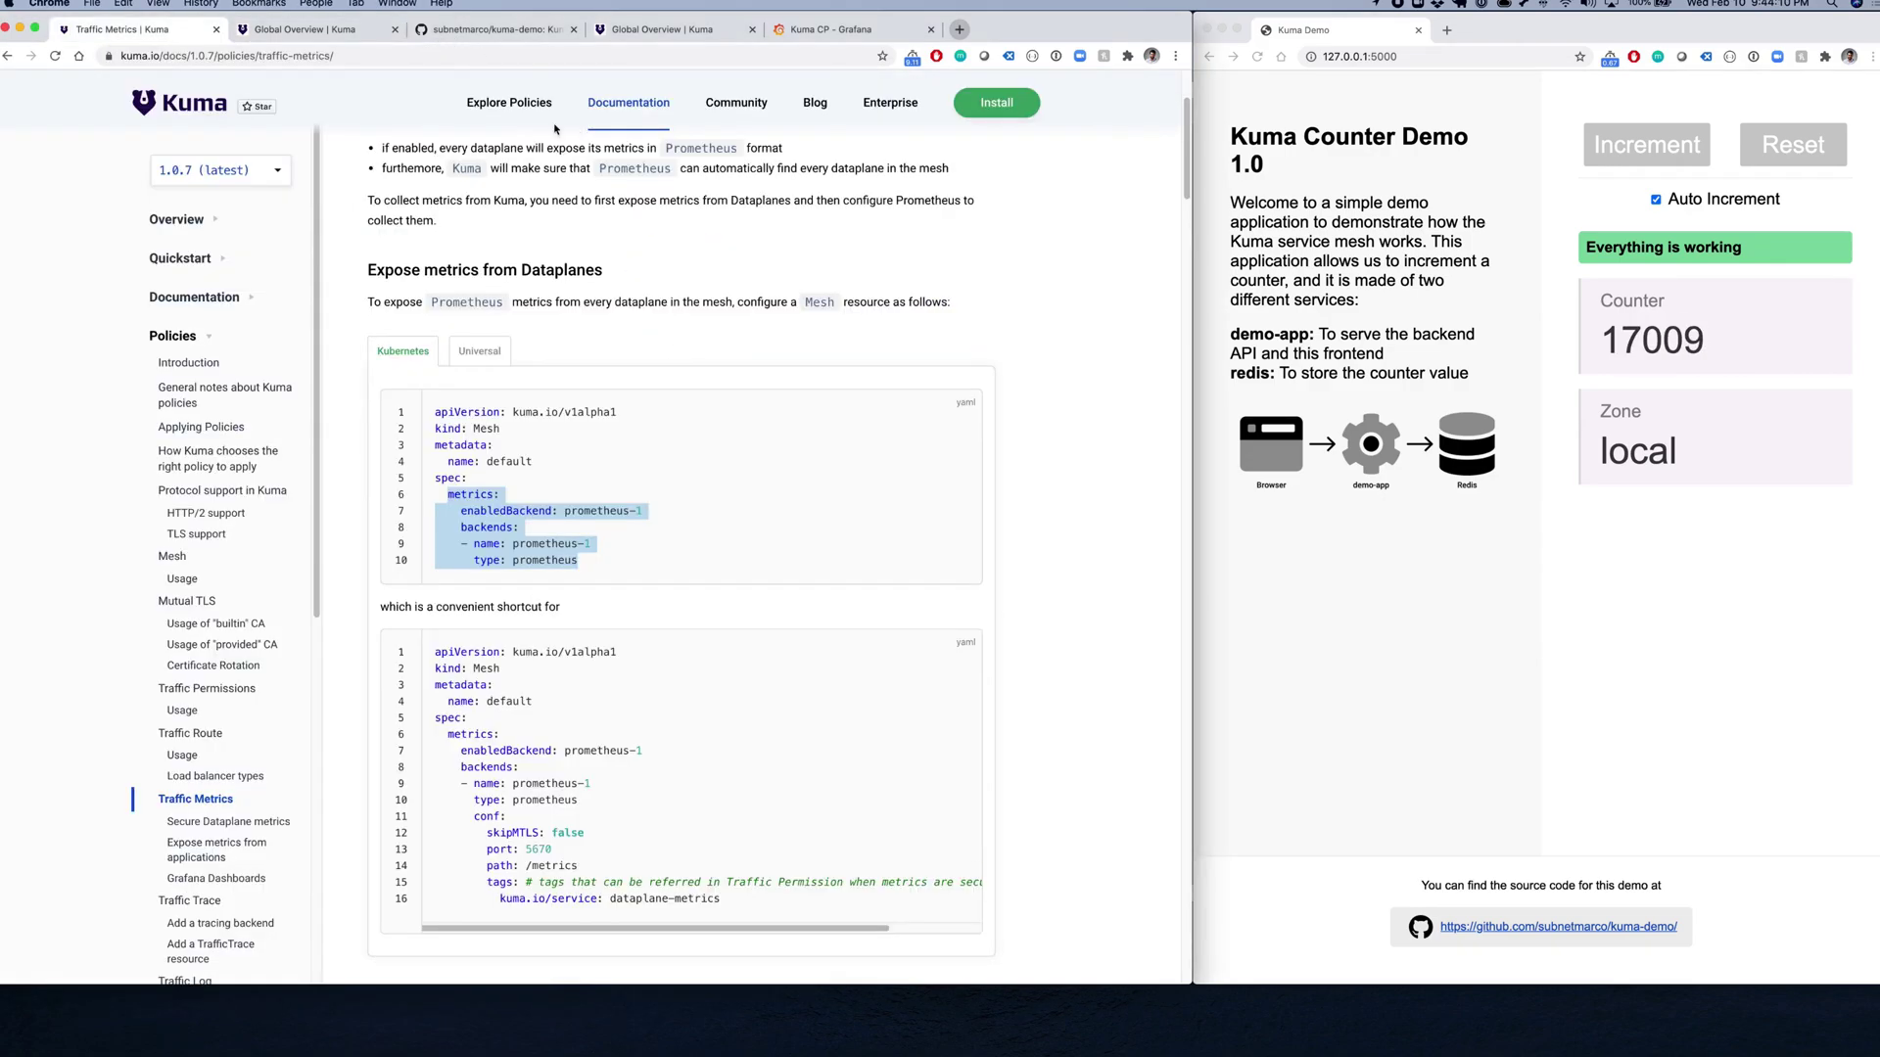
left_click(509, 103)
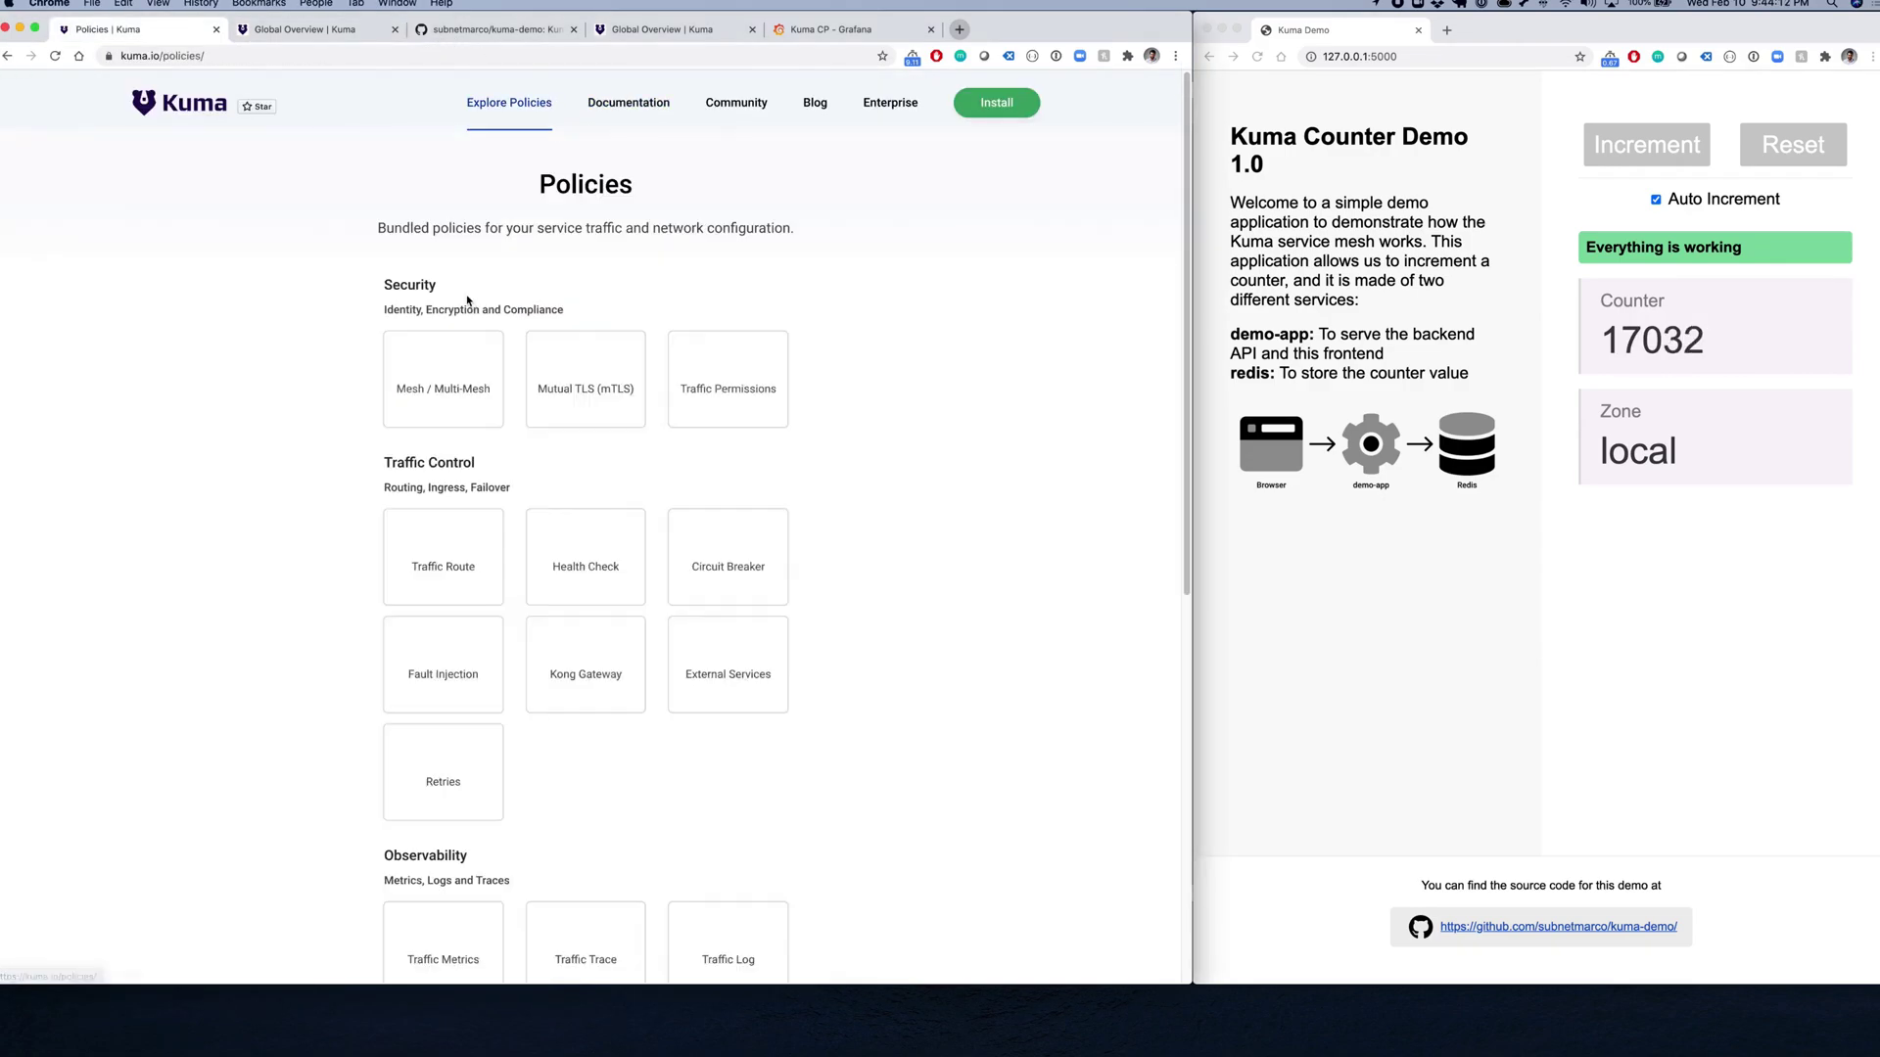
left_click(456, 339)
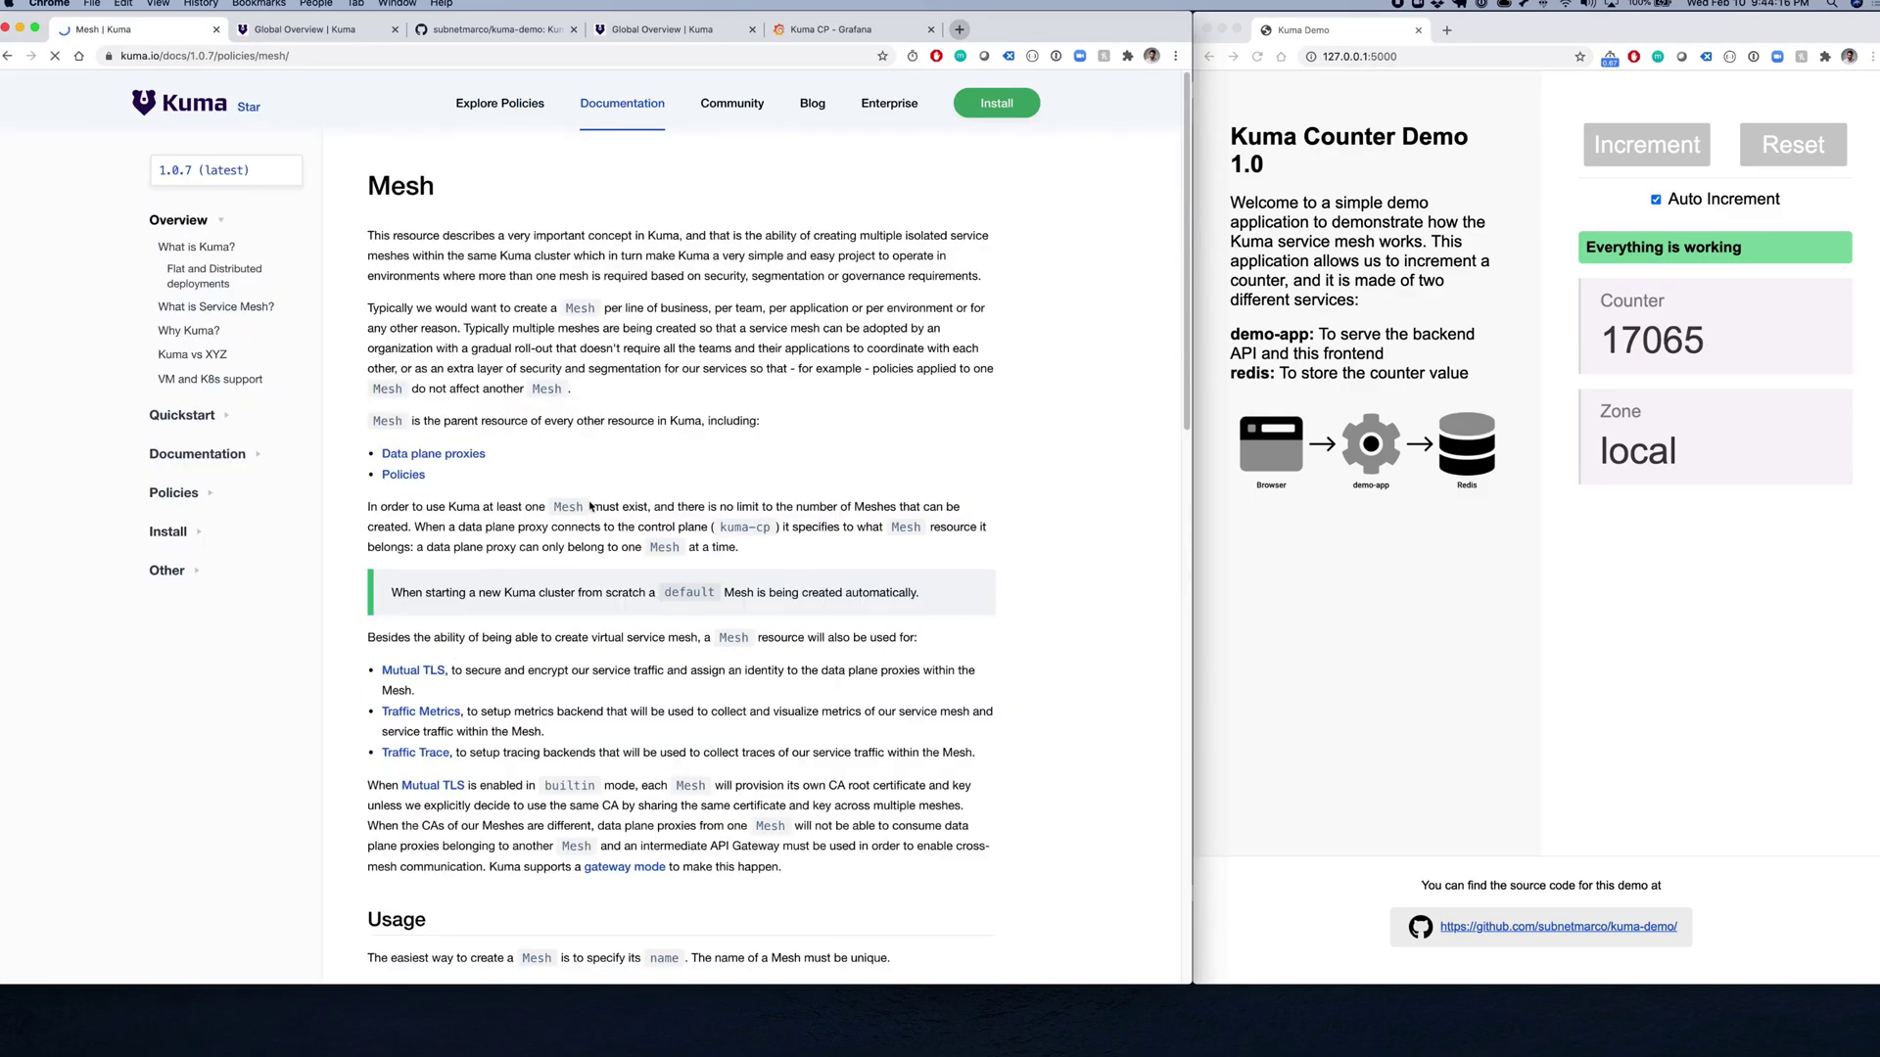
scroll(528, 529, "down", 5)
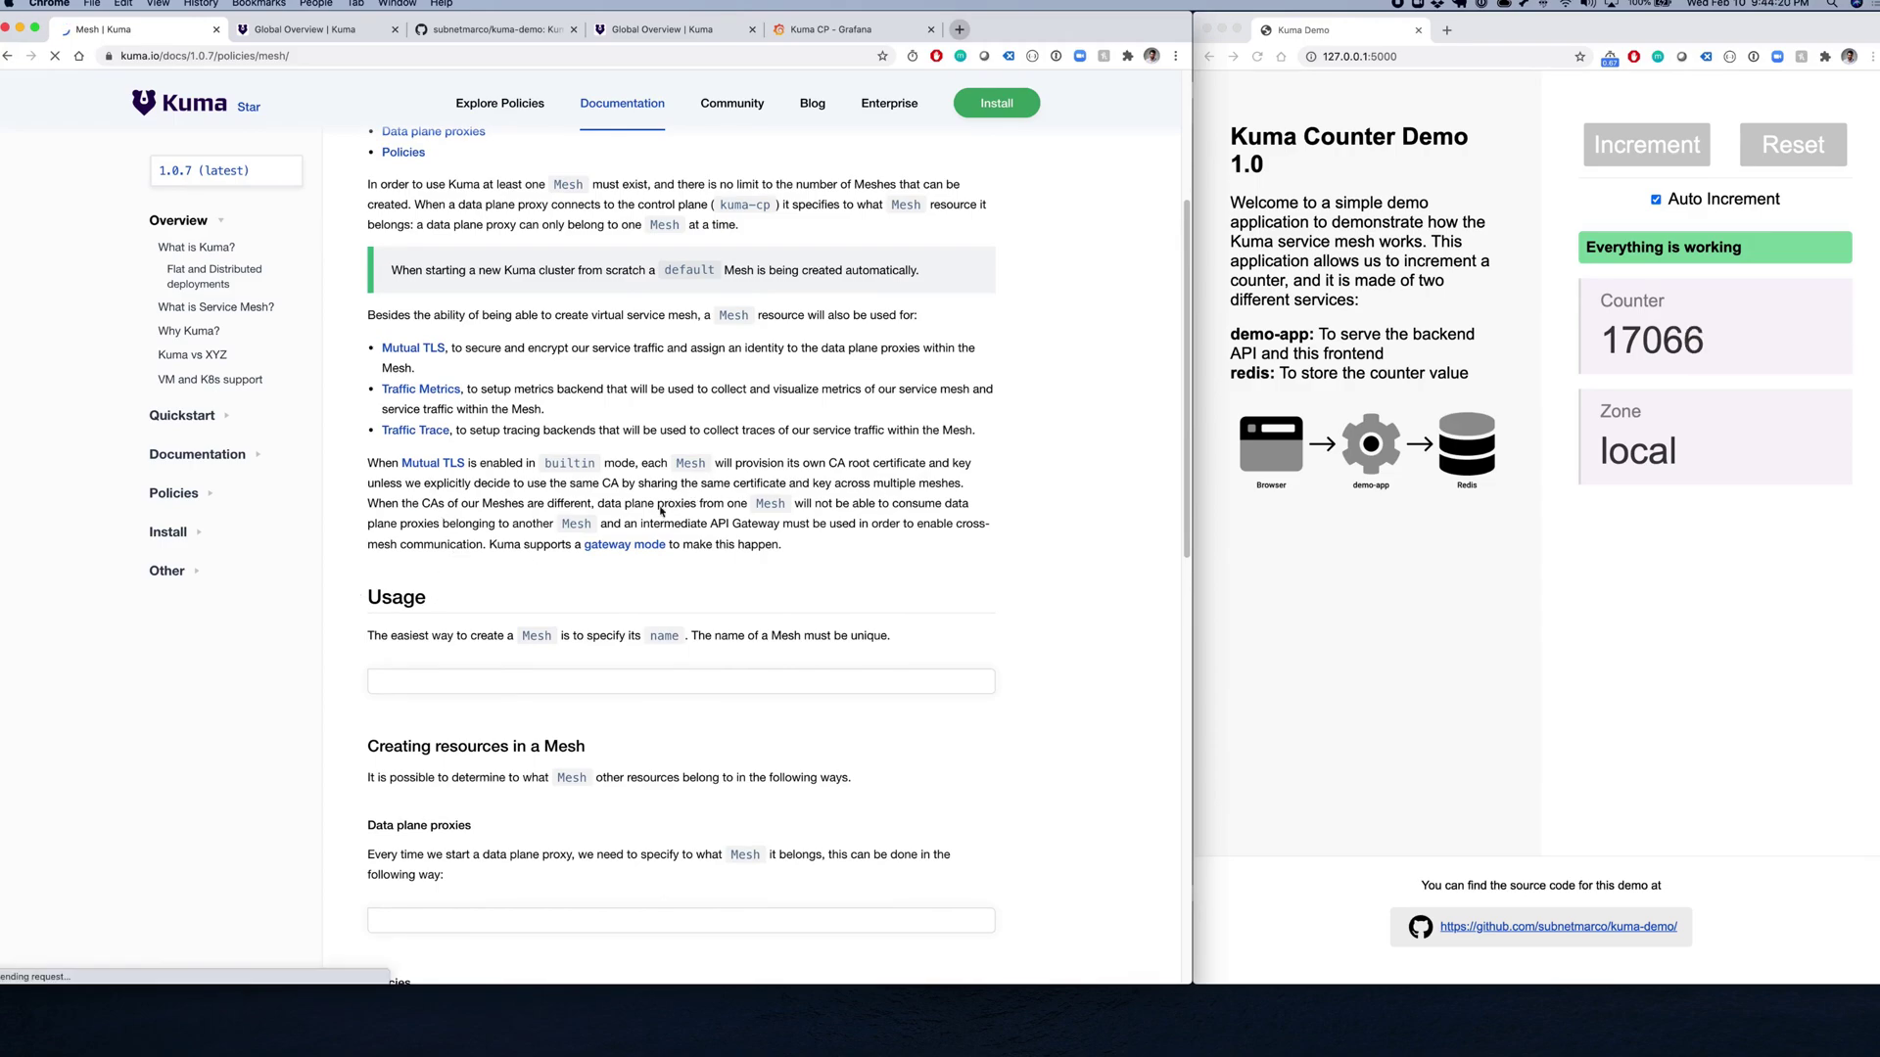
scroll(661, 510, "down", 2)
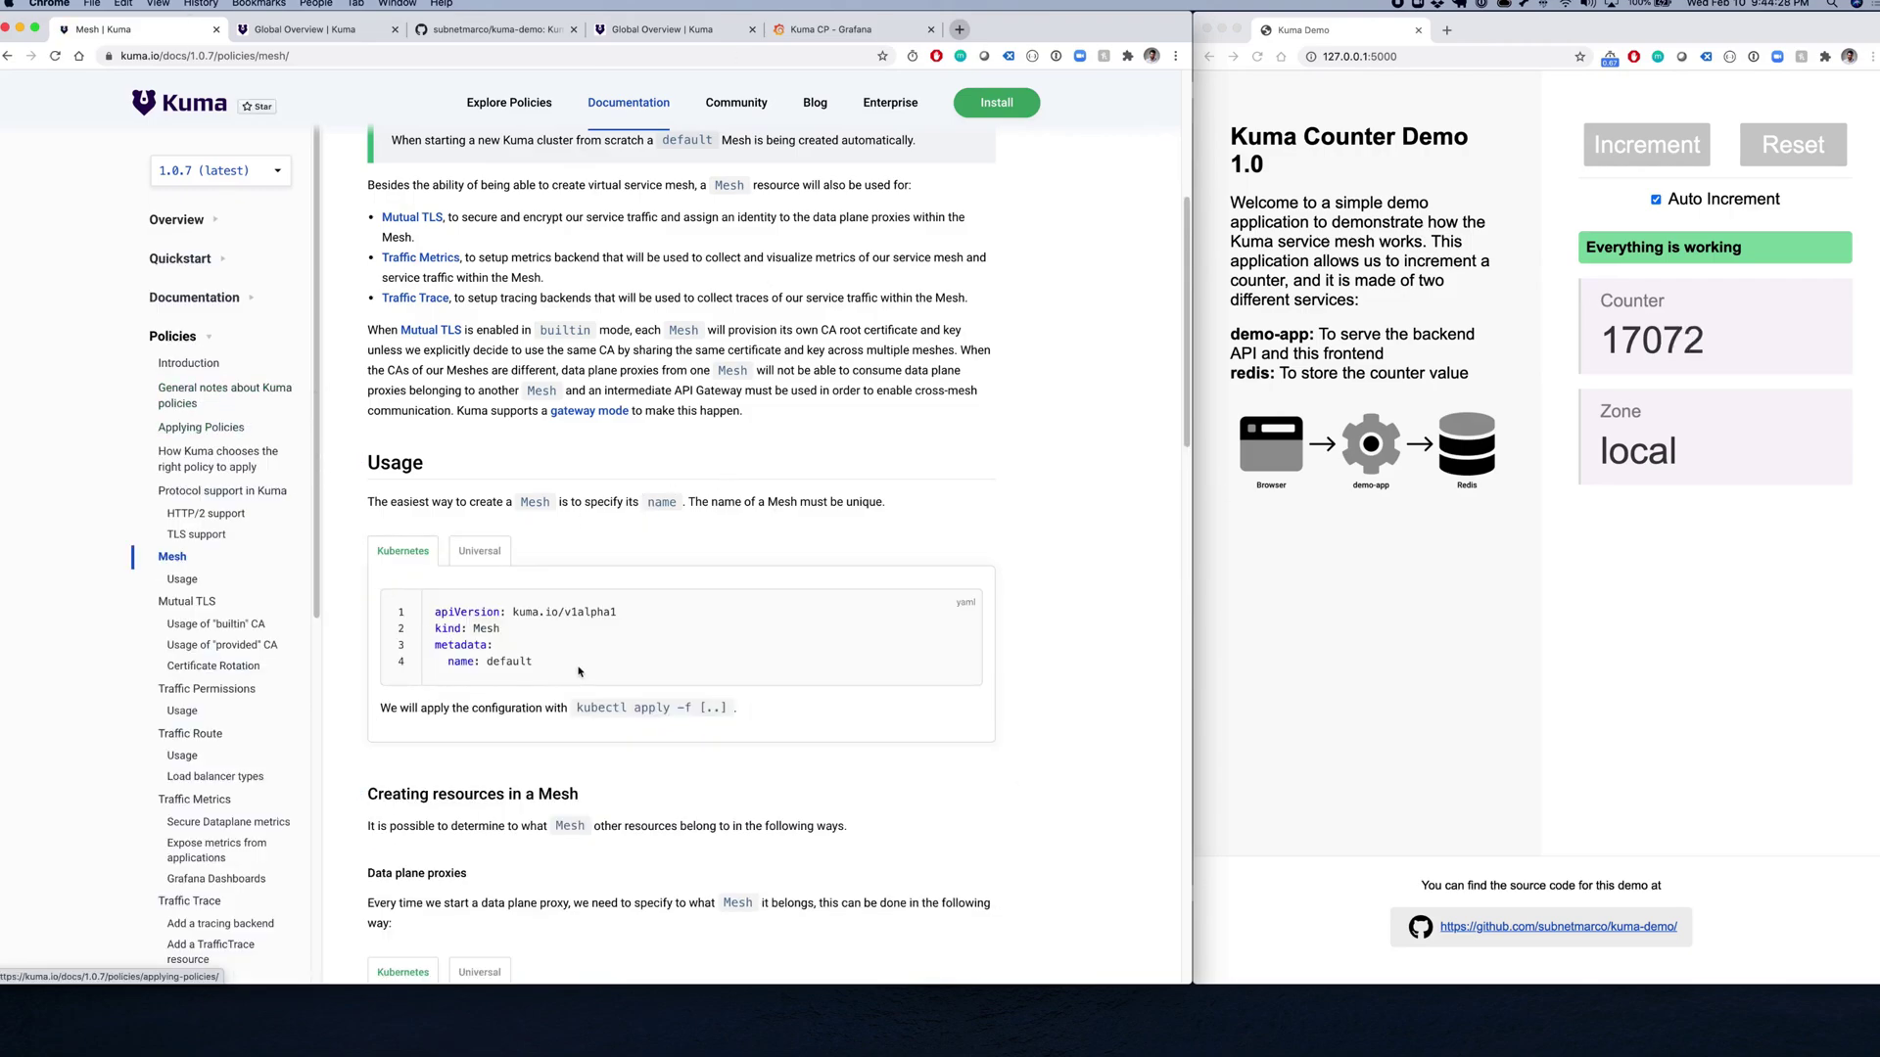
left_click_drag(534, 663, 440, 607)
key("super+c")
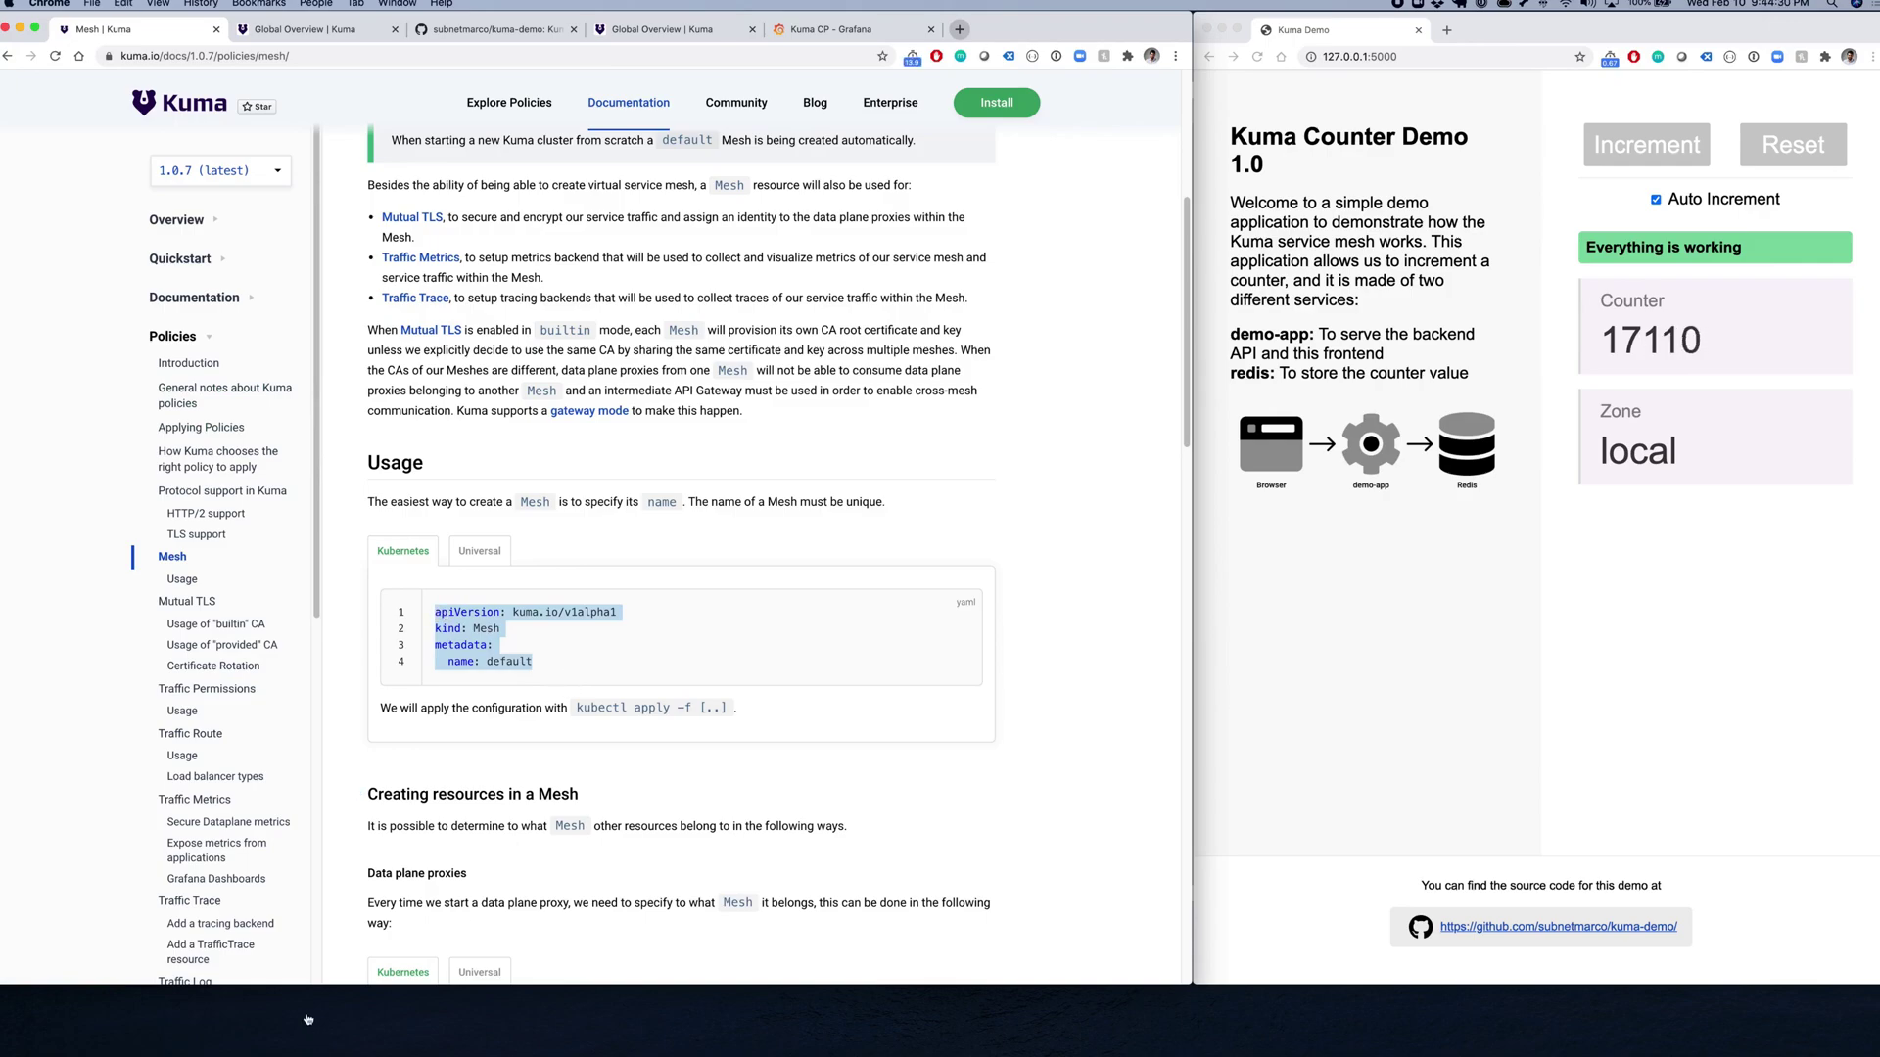
left_click(308, 1020)
Wrap the pasted Mesh YAML in an echo "…" | kubectl apply command, renaming the mesh to database-team.
type("ehoc")
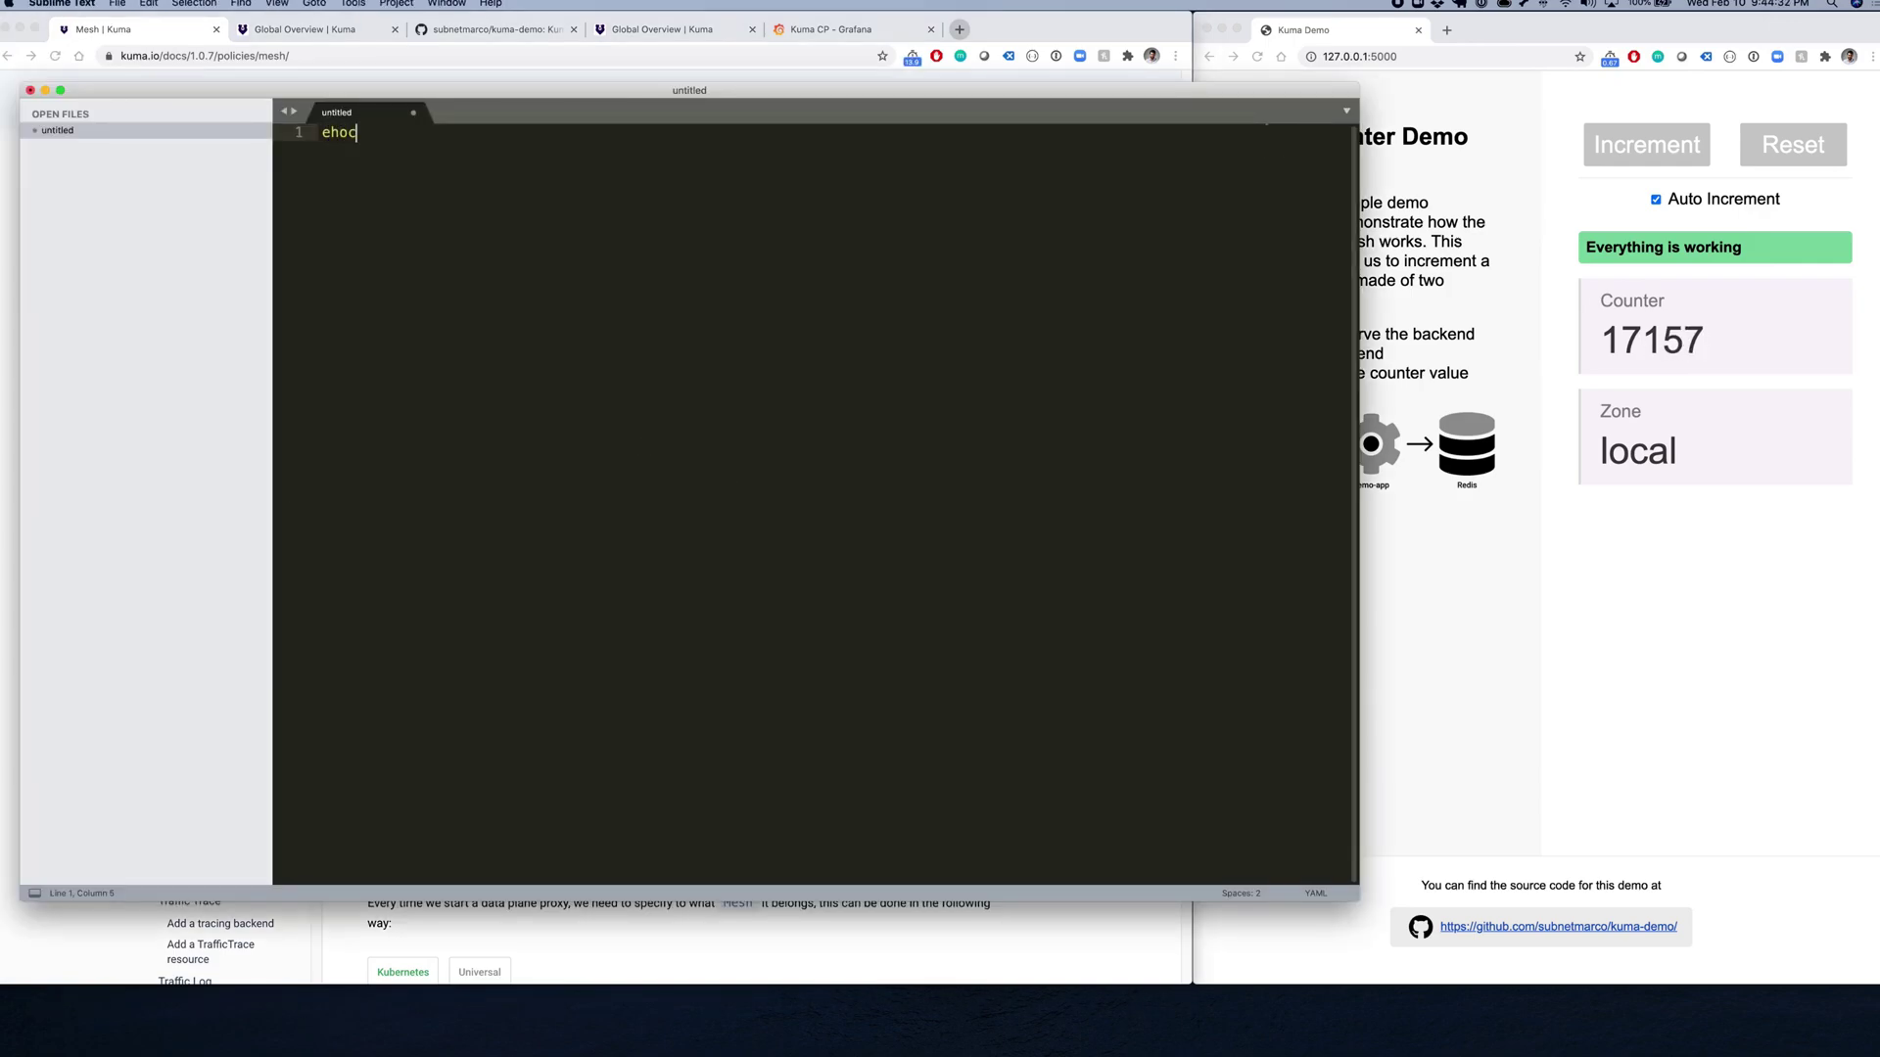
type("\"")
key("super+v")
type("| kubectl apply")
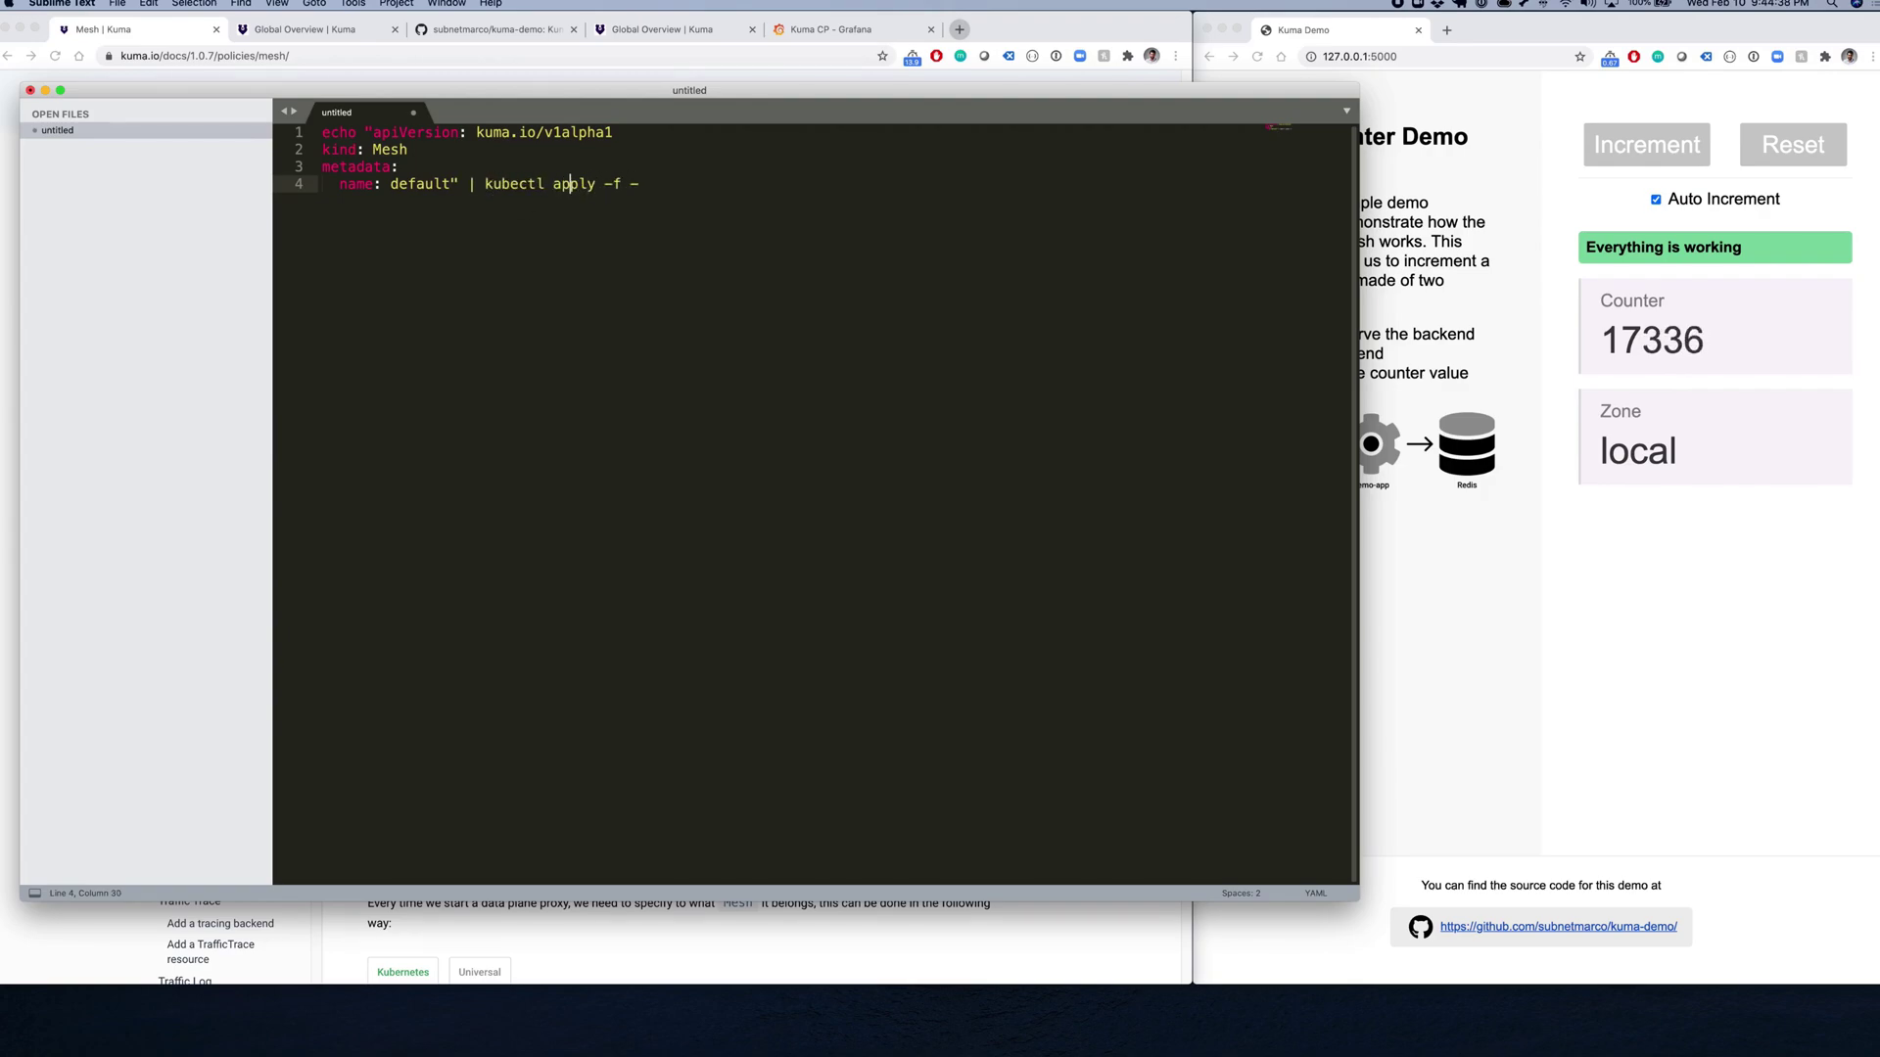
key("Left")
key("Left")
key("alt+BackSpace")
type("database-")
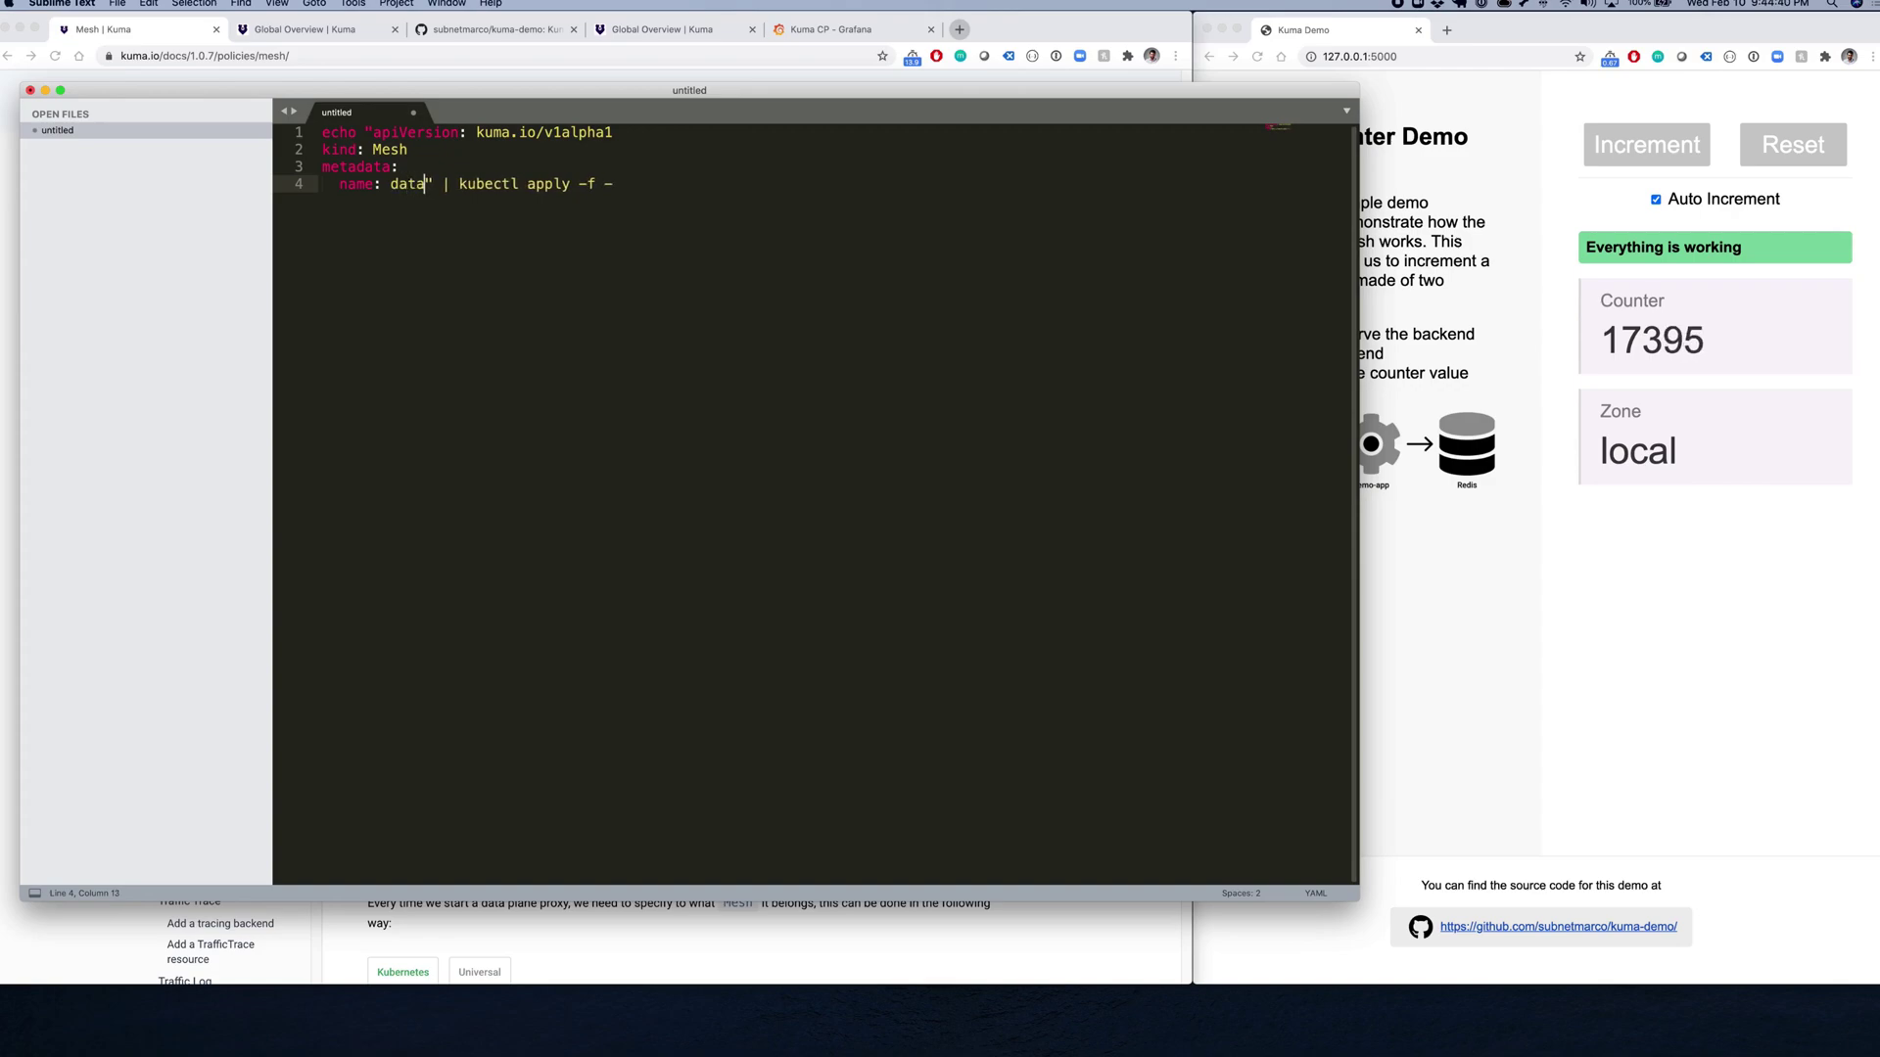
type("team")
Run the database-team Mesh apply command in iTerm2.
key("super+a")
key("super+c")
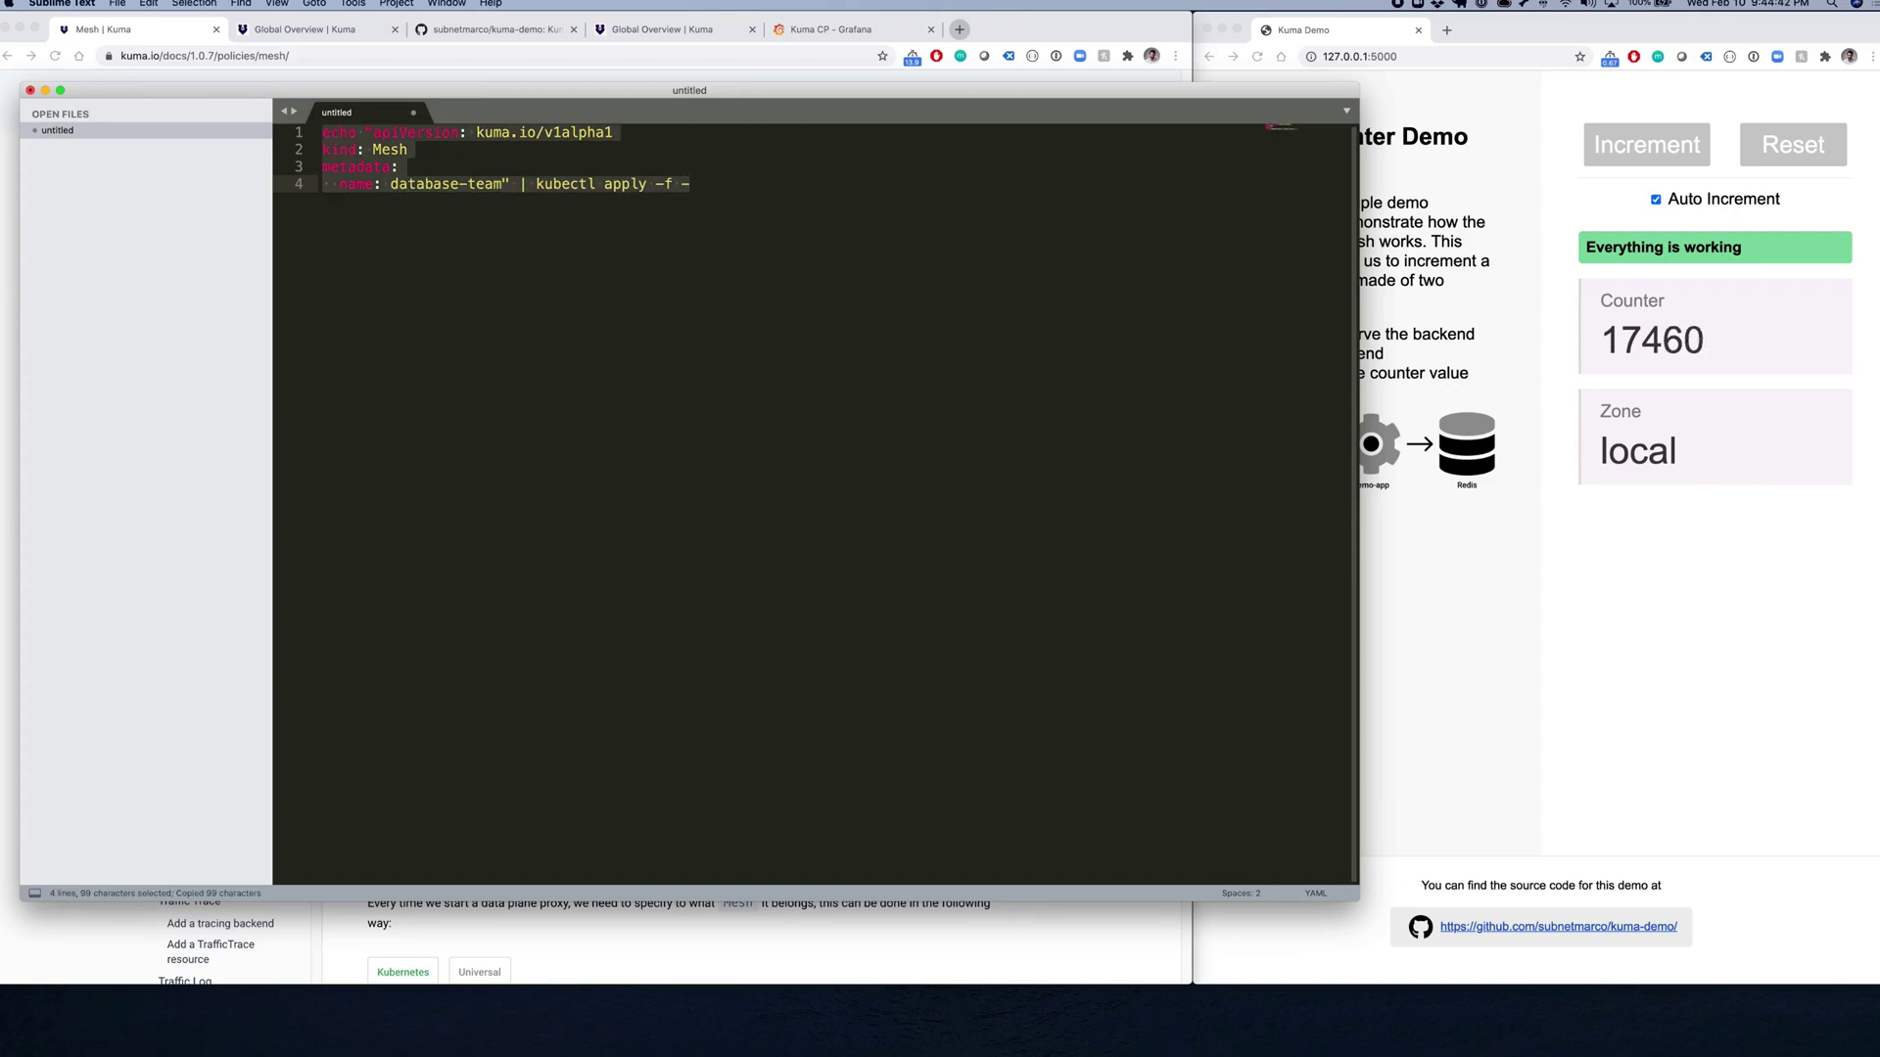
key("super+Tab")
key("super+v")
key("Return")
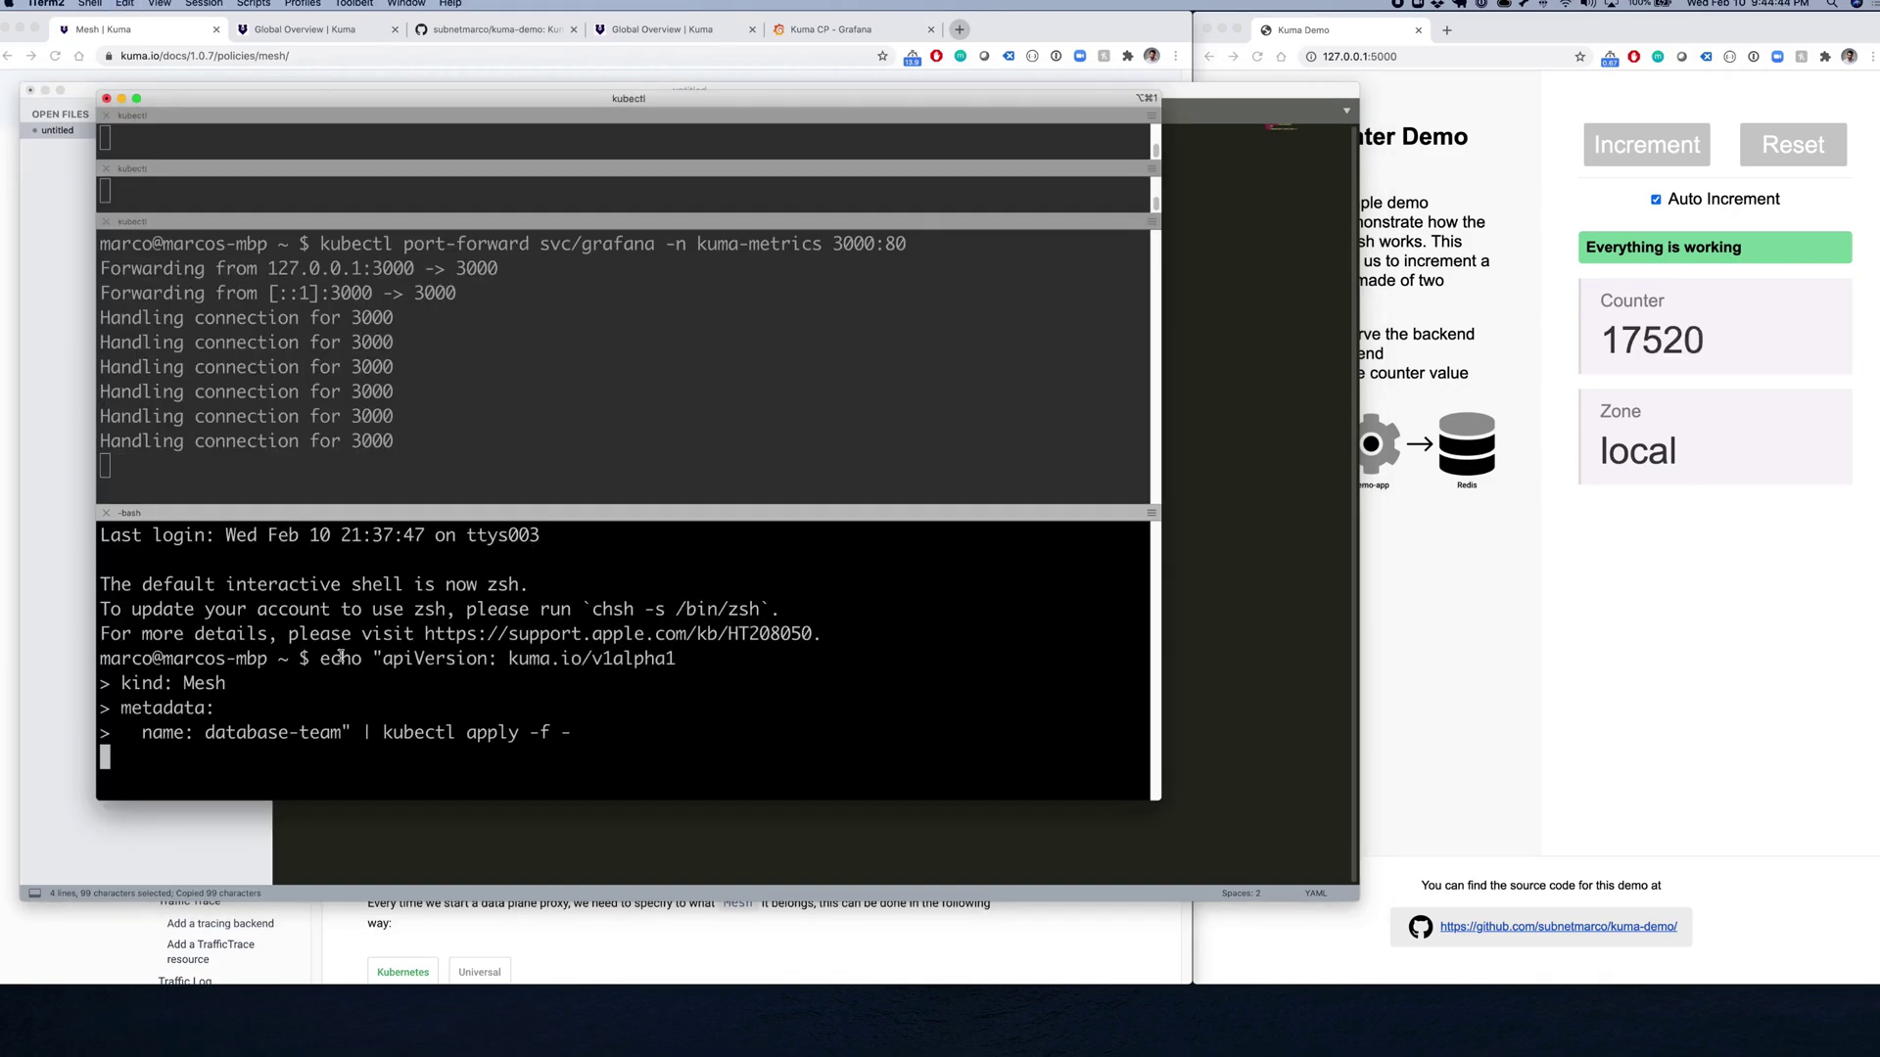
left_click(310, 30)
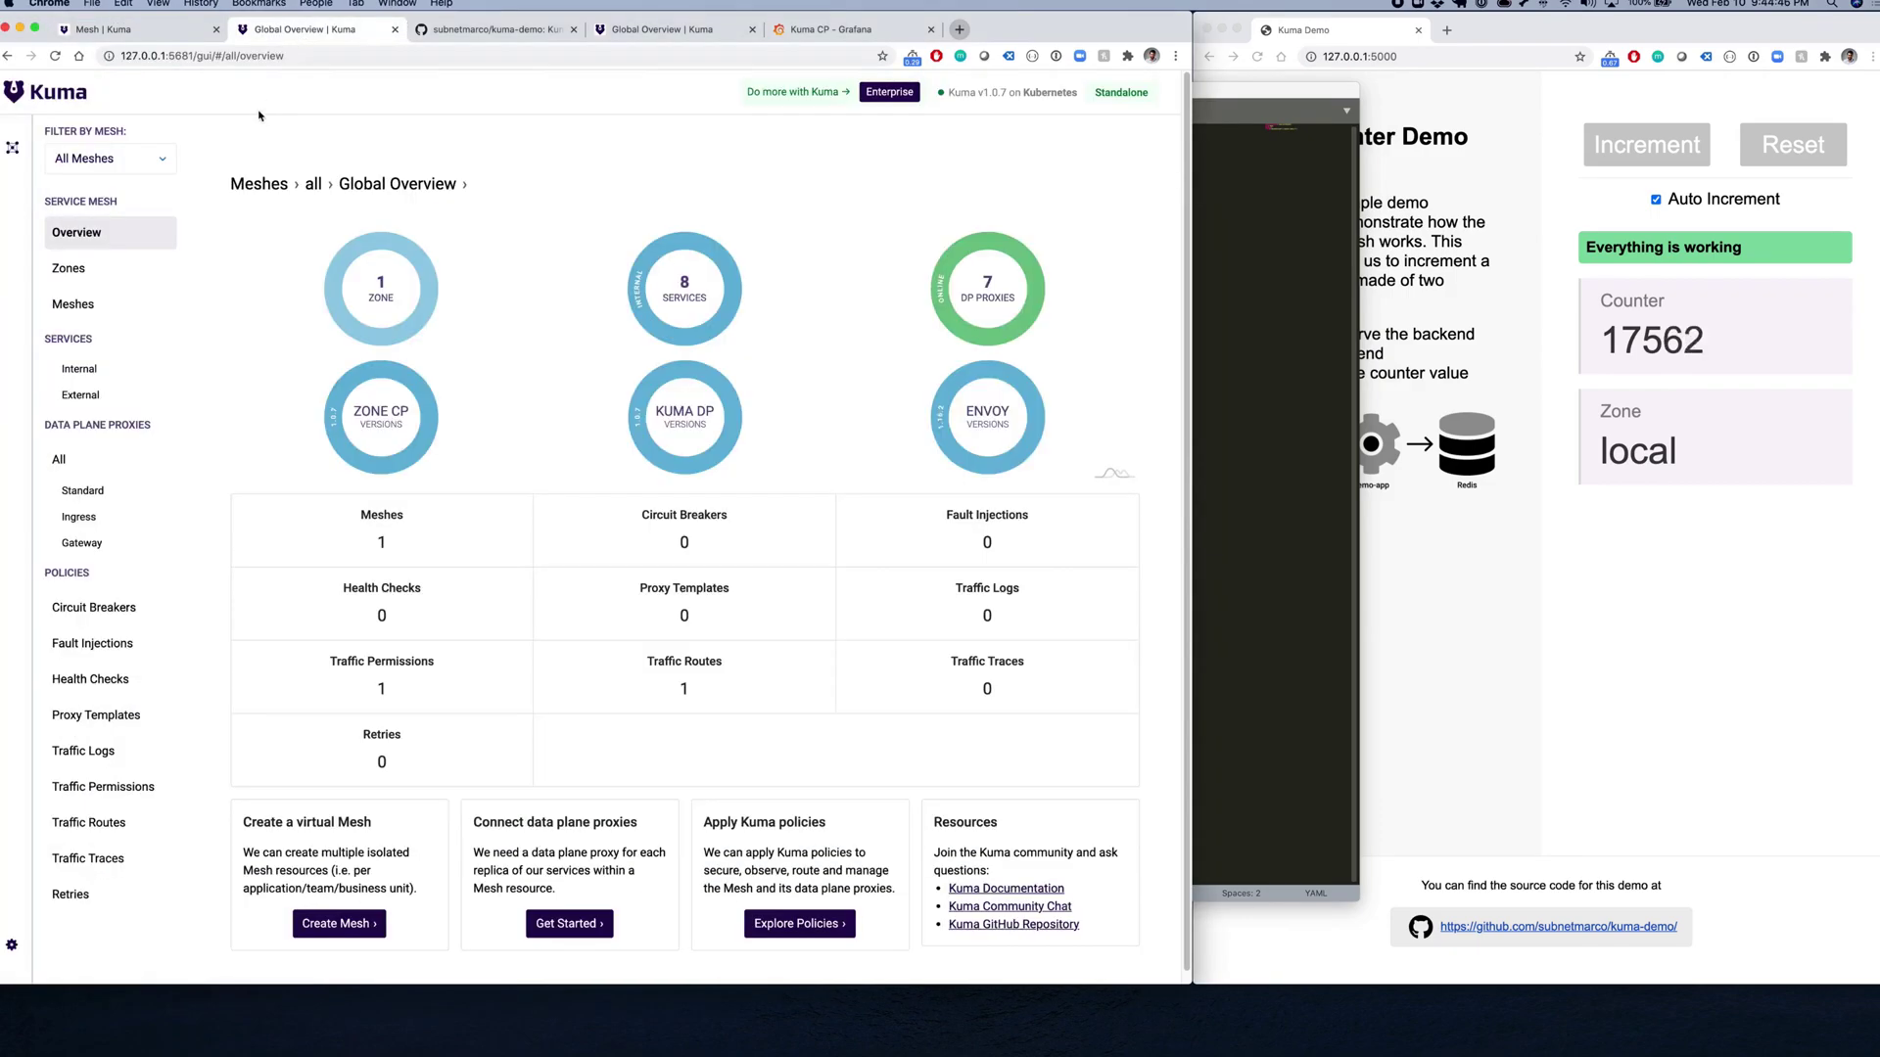
Reload the Kuma GUI and filter the overview by the default mesh, then database-team, across both overview tabs.
key("super+r")
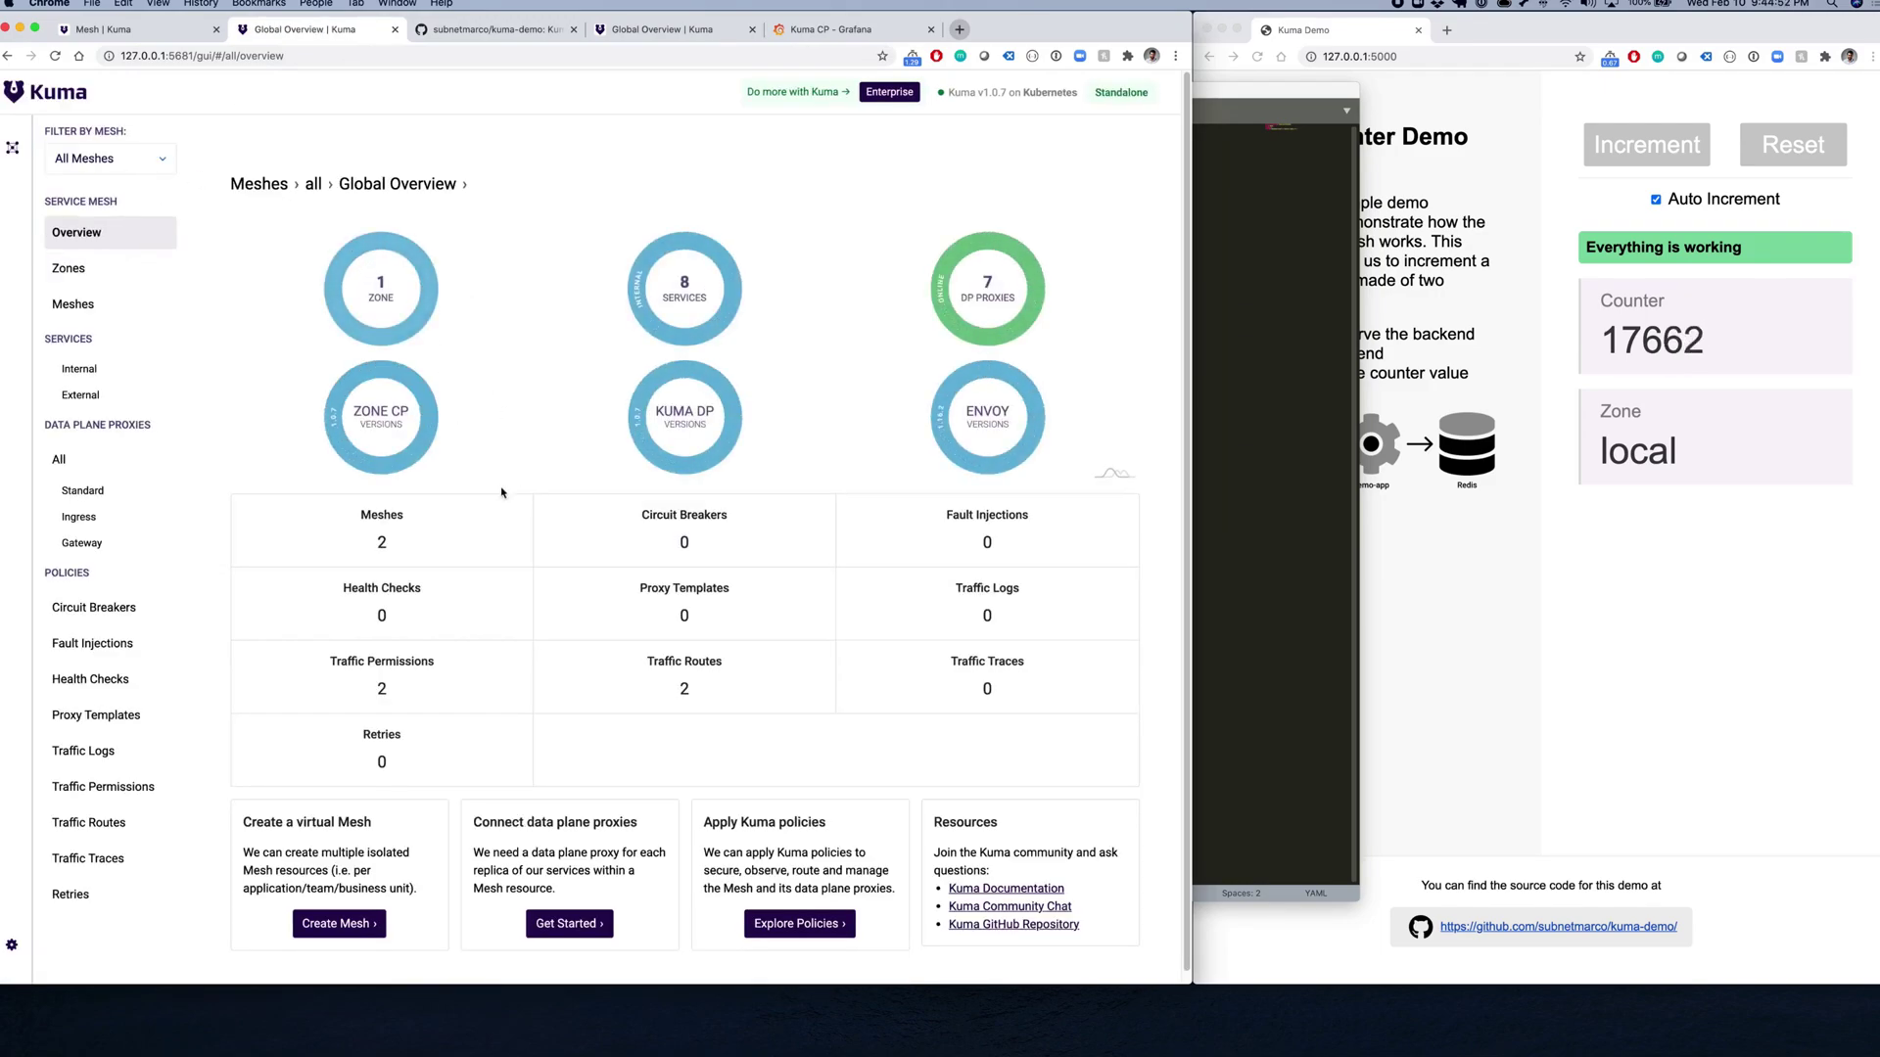
left_click(128, 160)
left_click(79, 174)
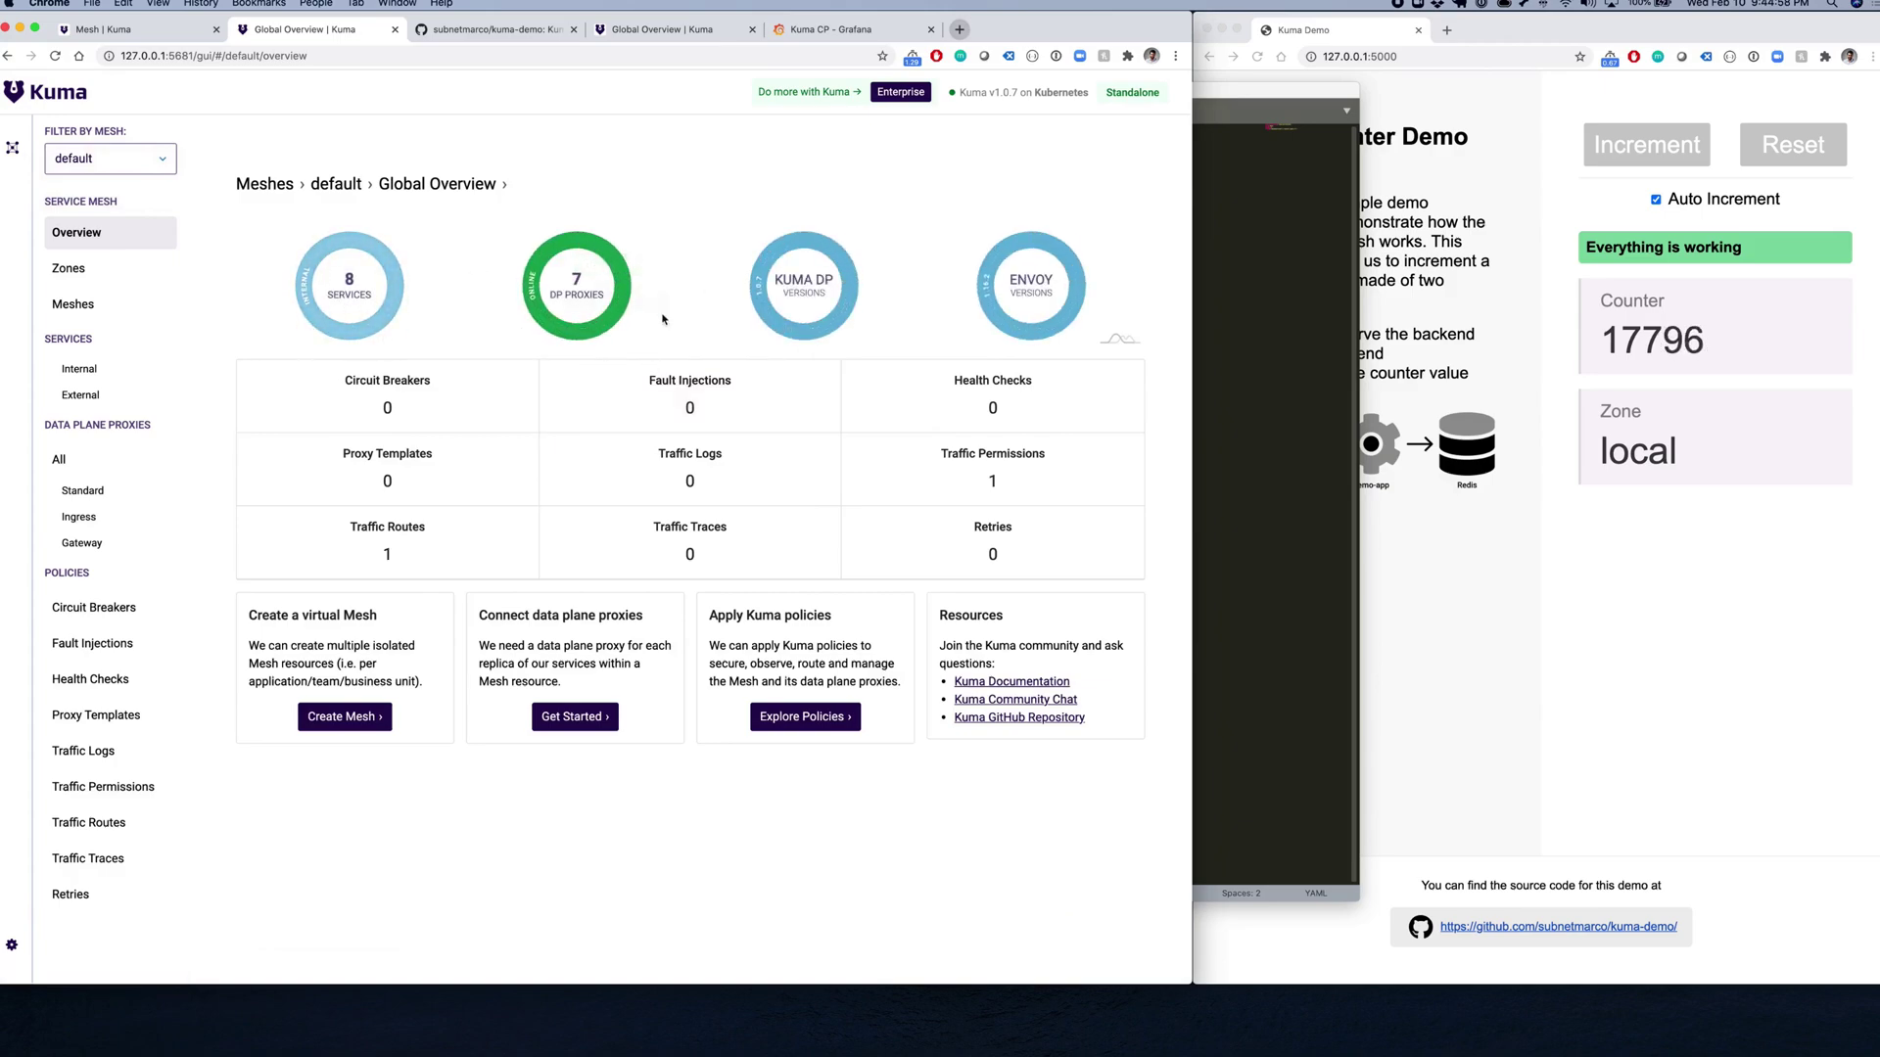
left_click(138, 159)
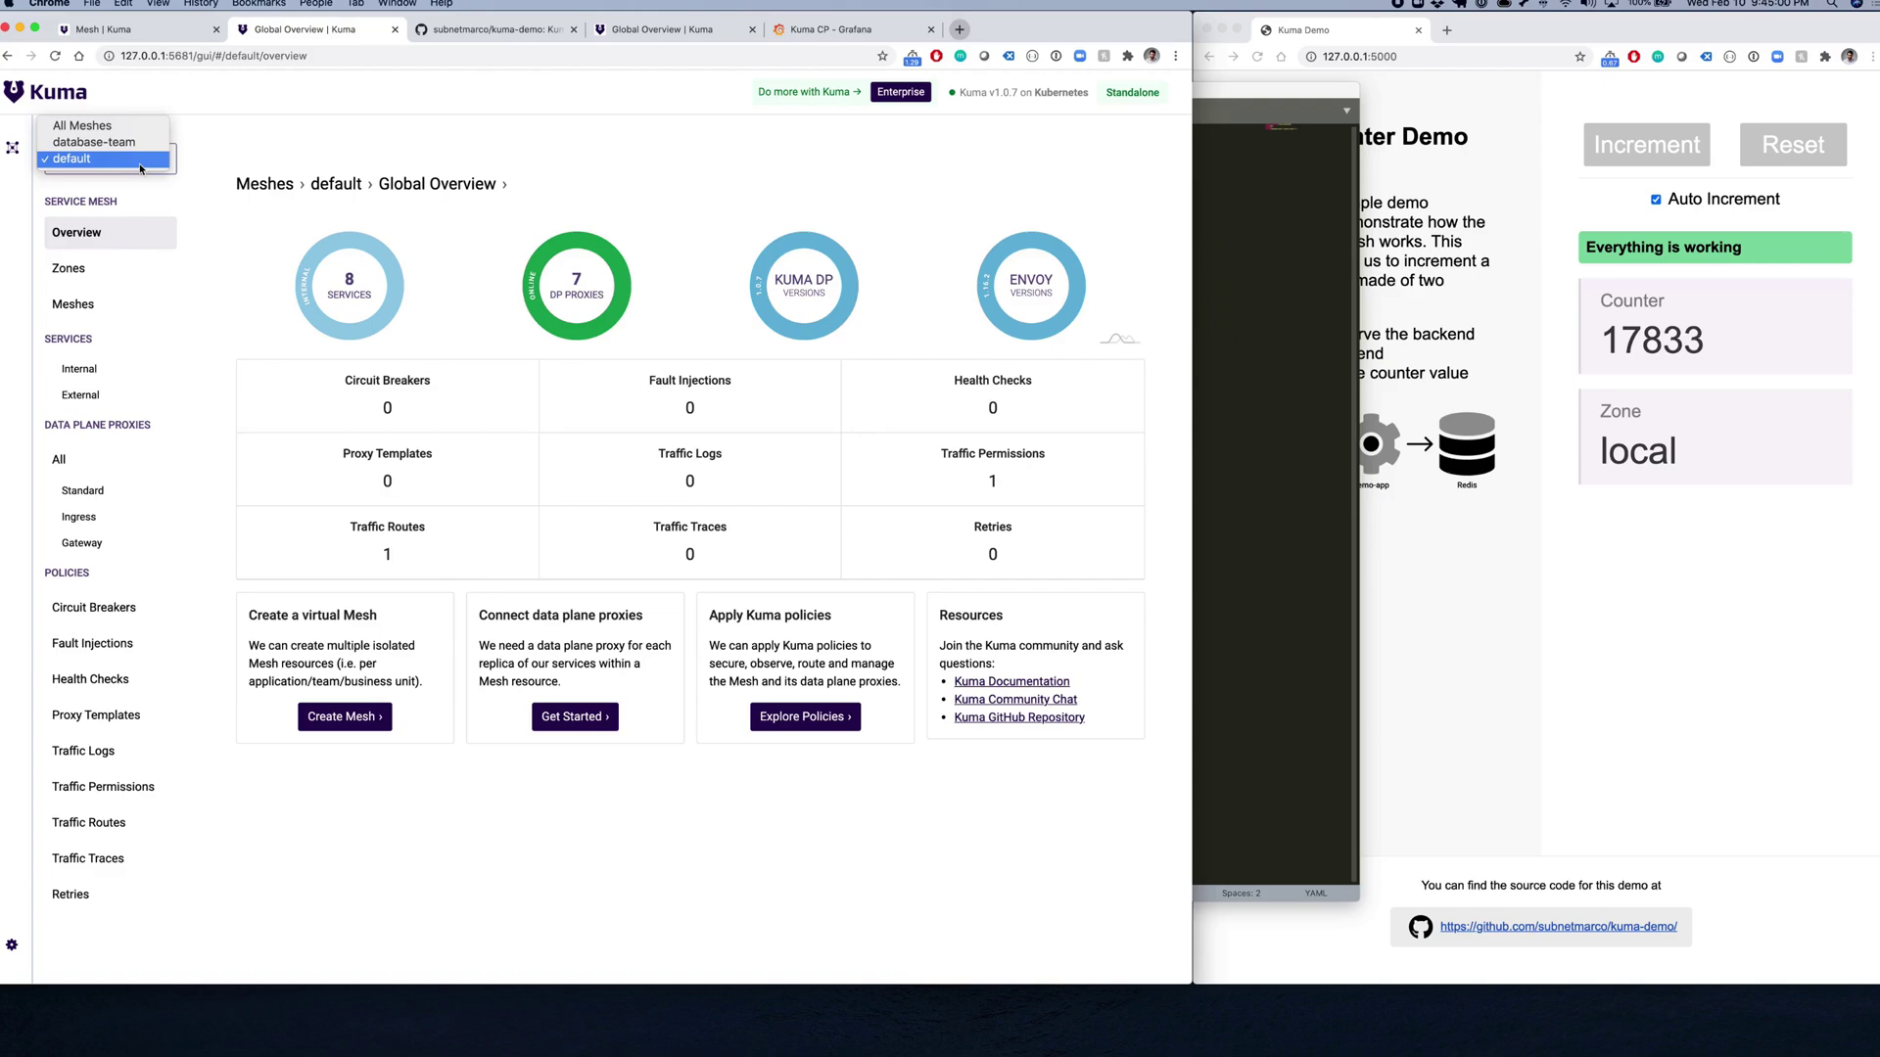
left_click(153, 138)
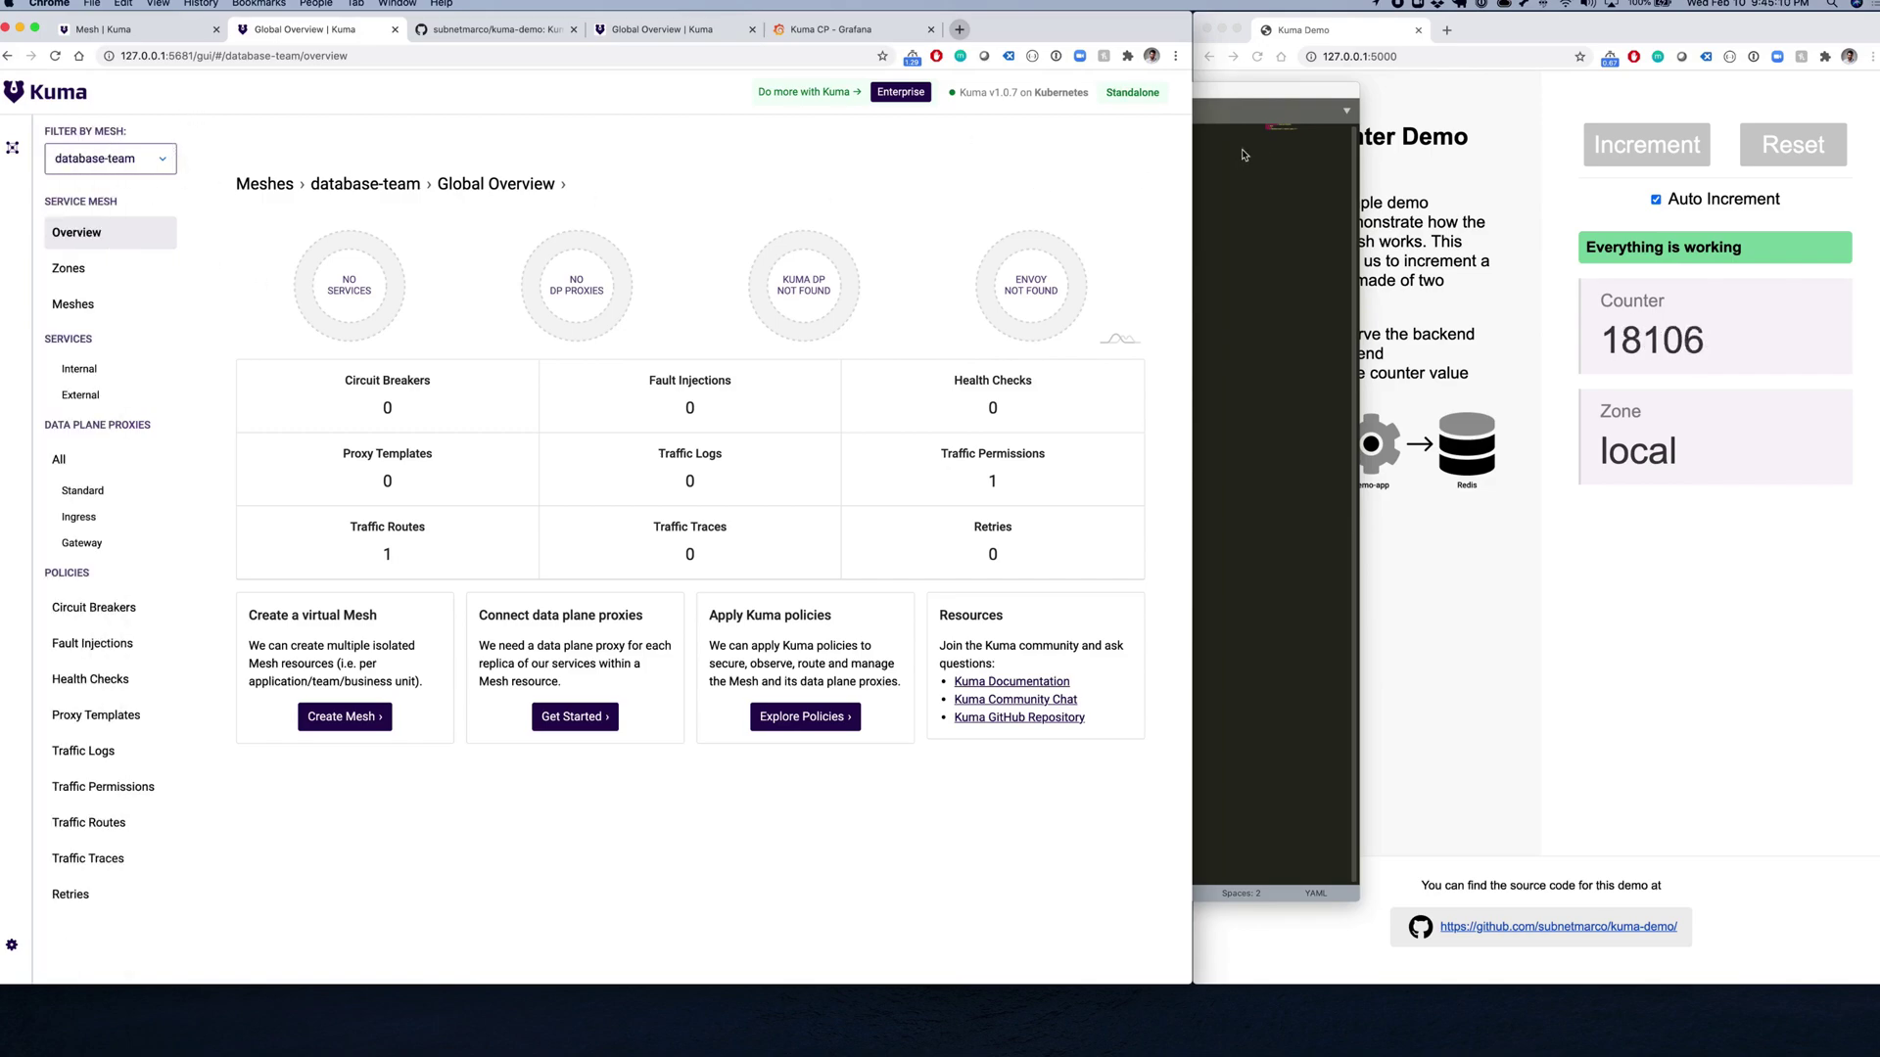
left_click(673, 32)
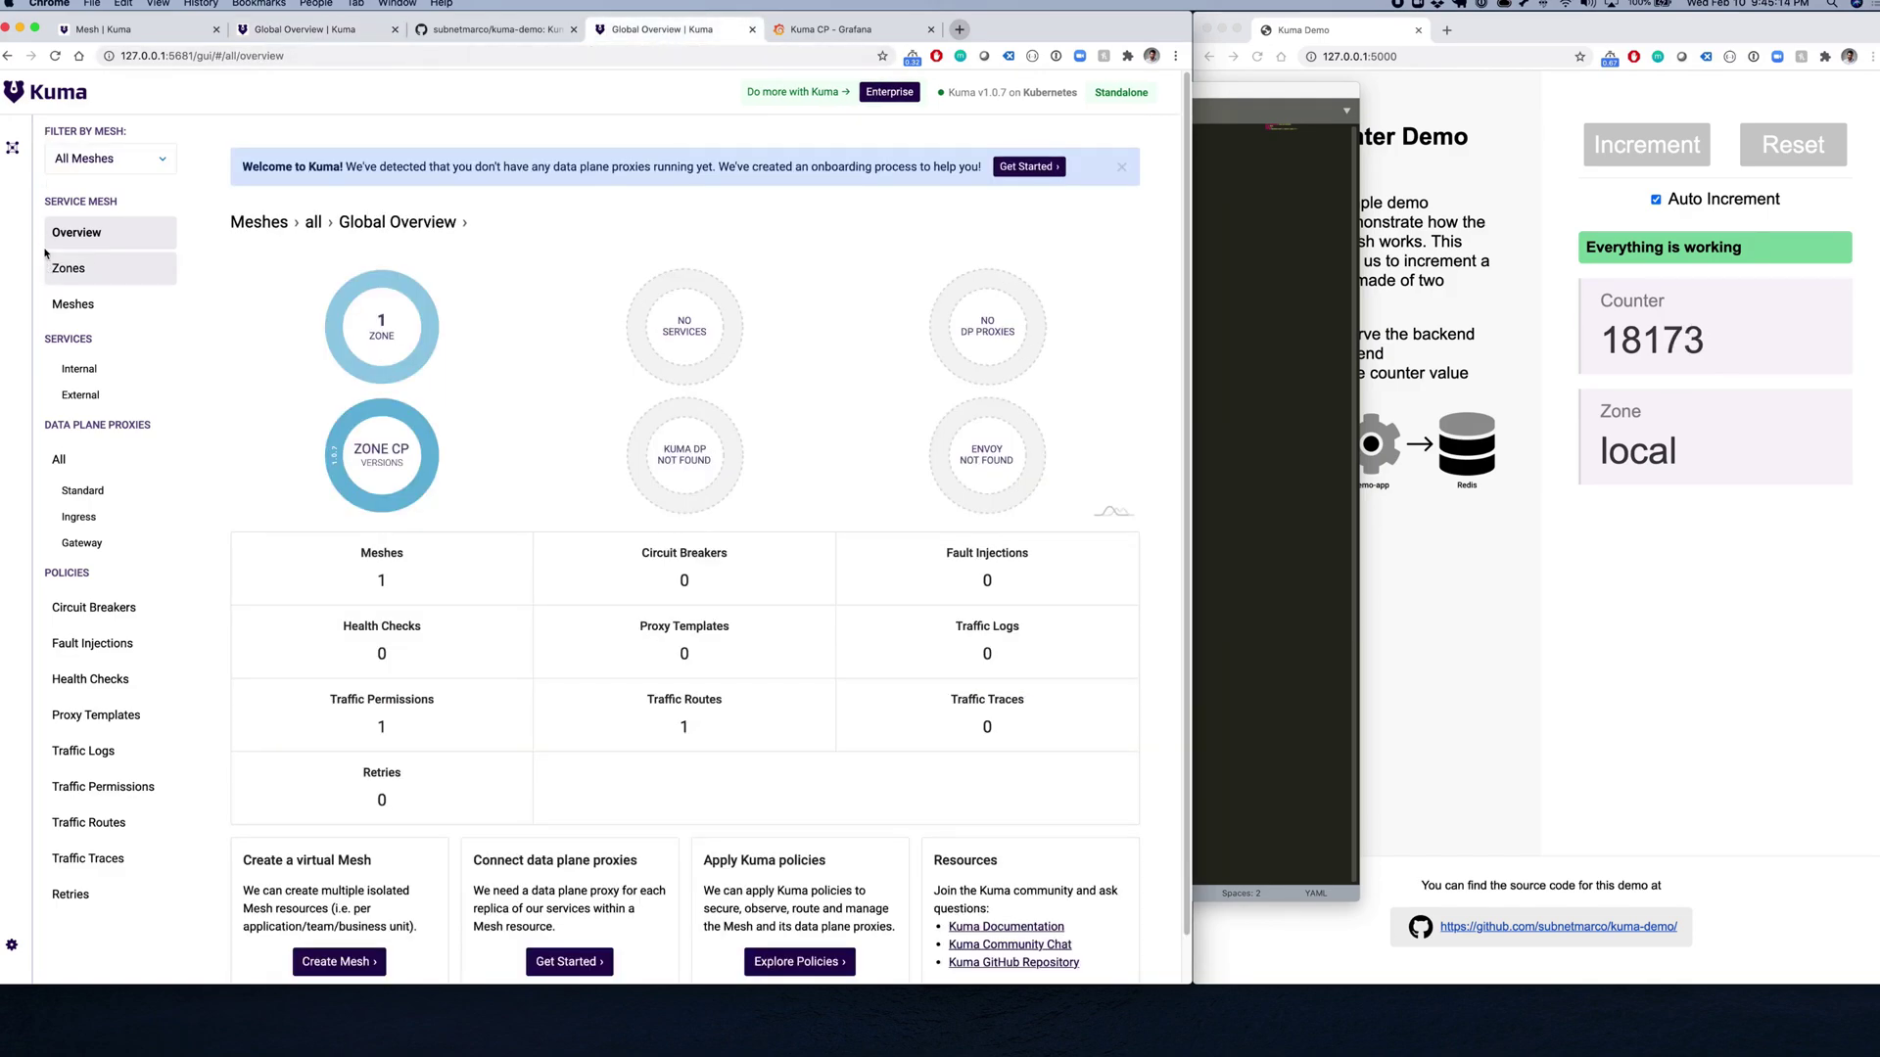
Load kuma.io in a new browser tab and go to its Community page.
key("super+t")
type("kuma")
key("Return")
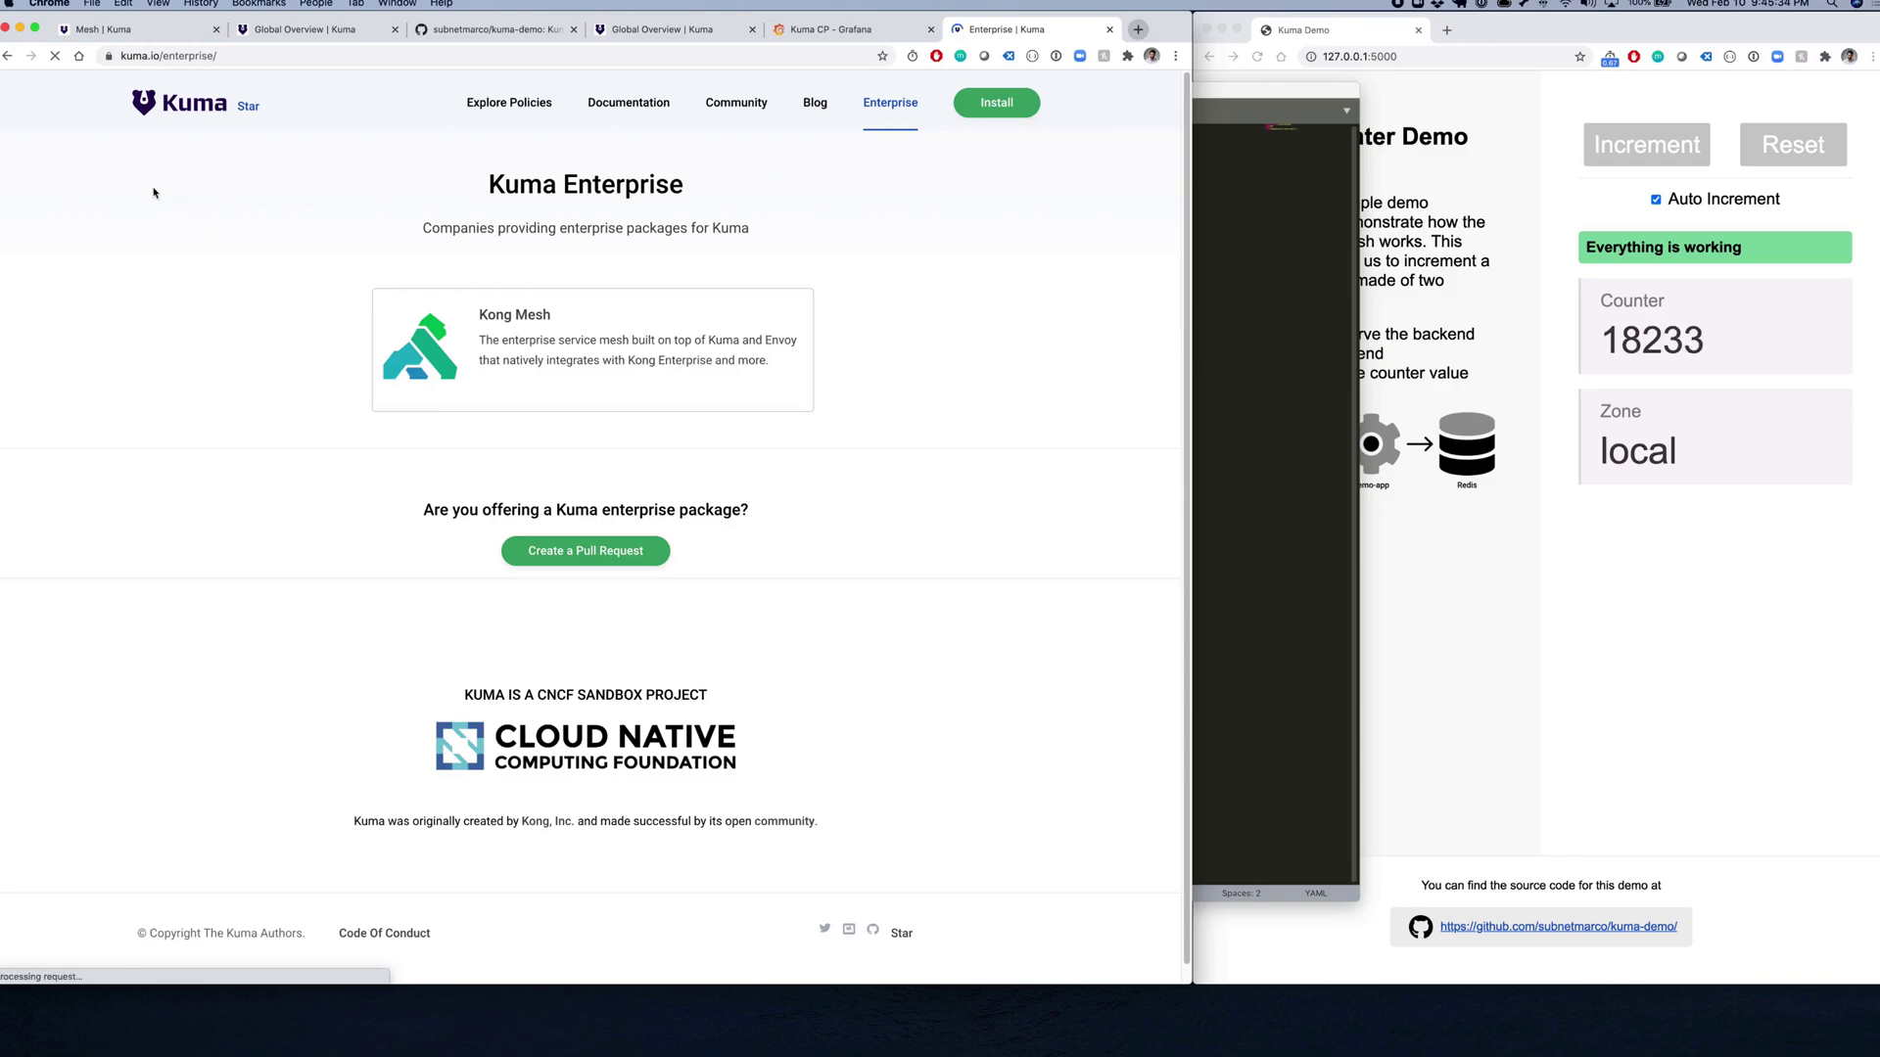
left_click(171, 119)
left_click(737, 102)
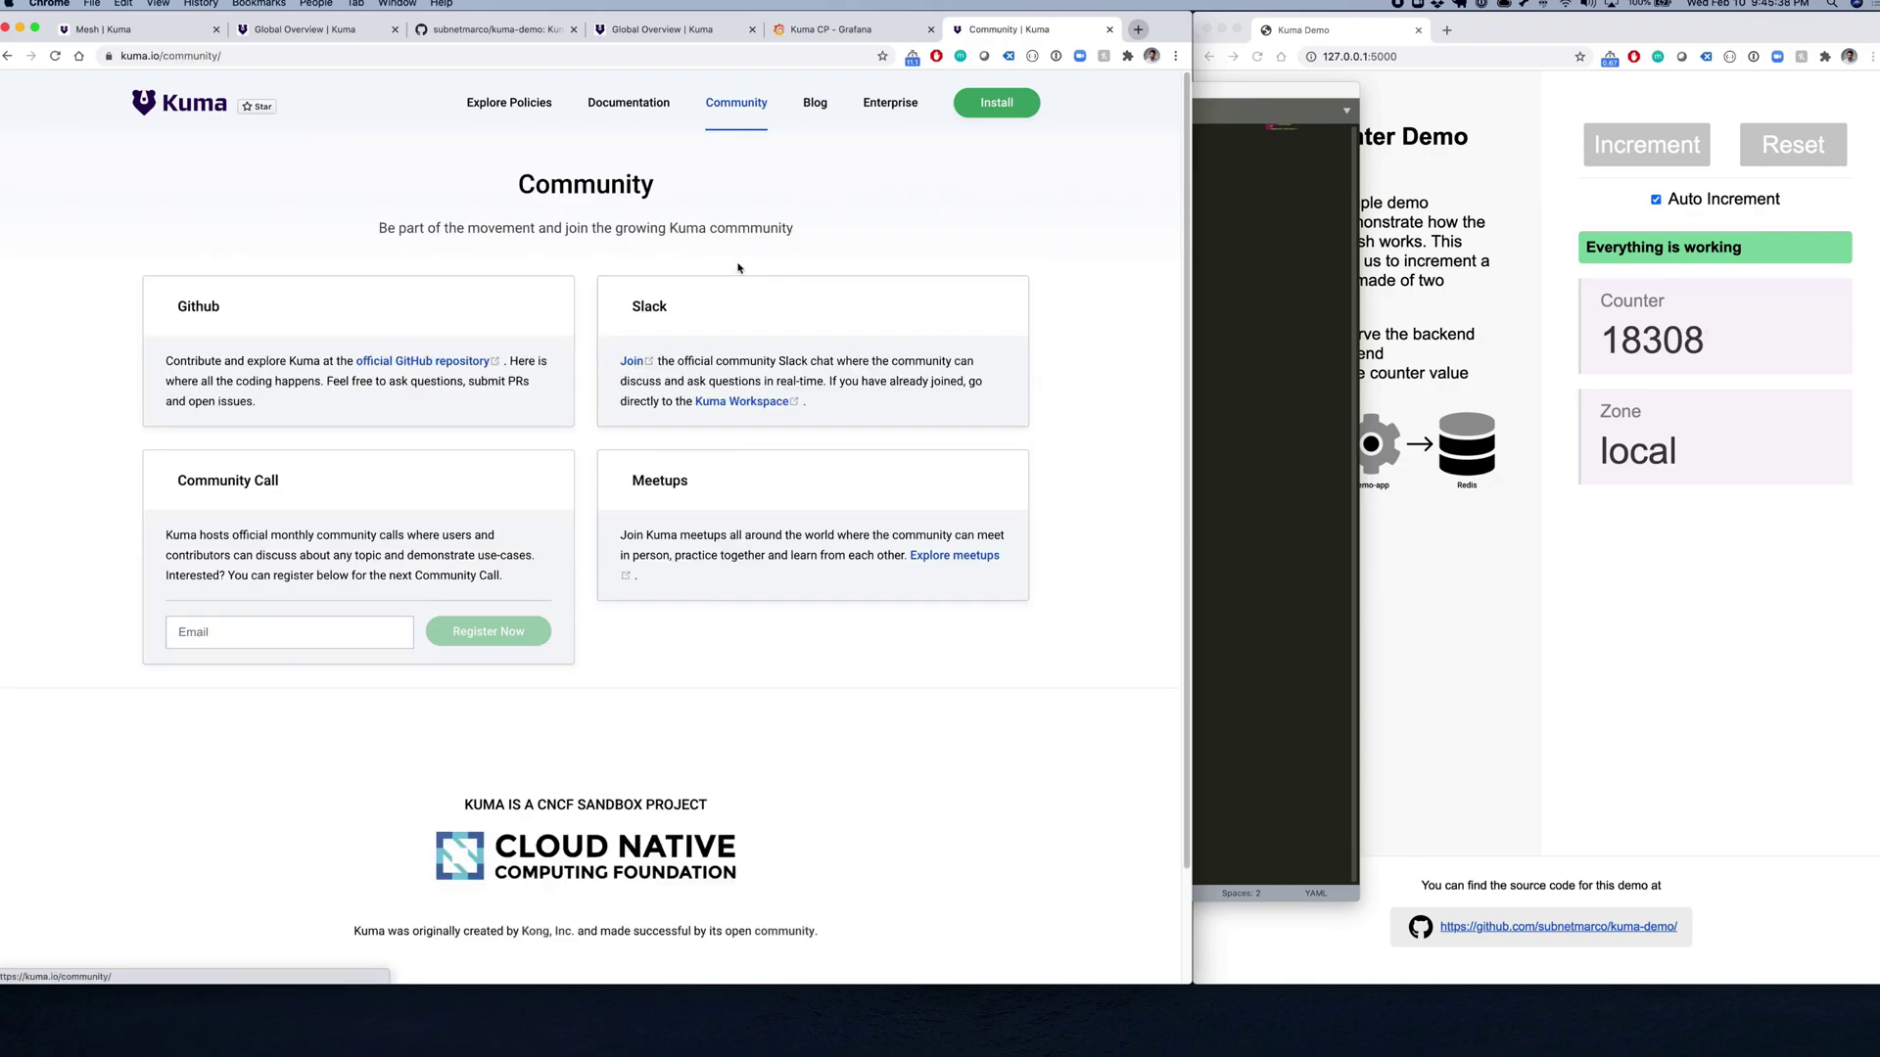